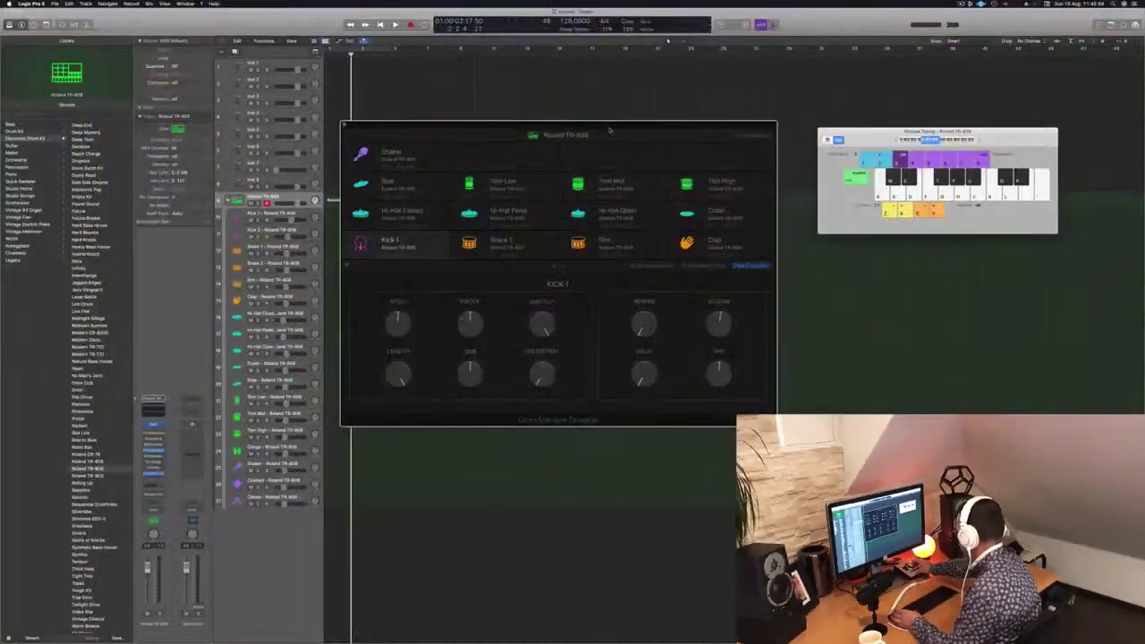
- Audition the Kick 1 sound of the Roland TR-808 kit with Musical Typing
key(a)
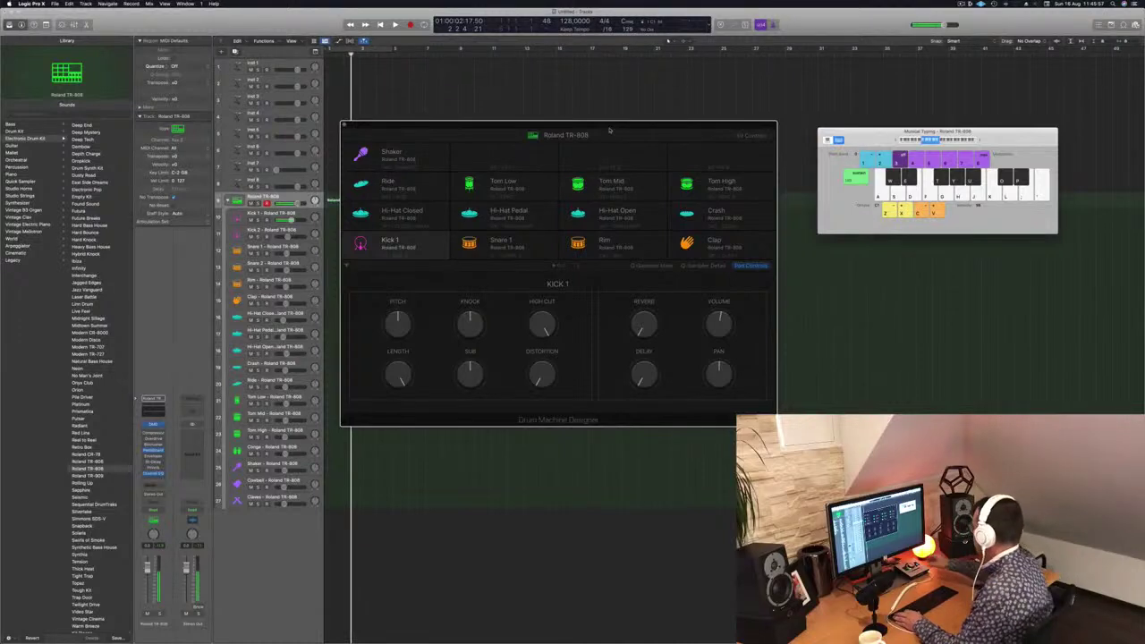
key(a)
key(a)
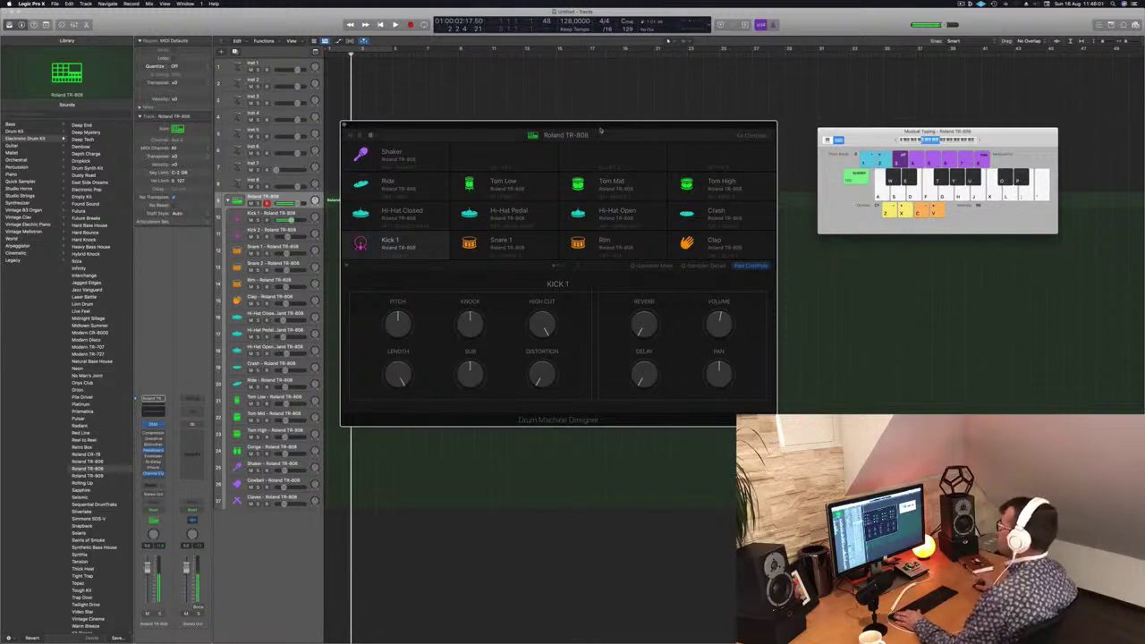
- Move the Drum Machine Designer and Musical Typing windows aside to uncover the start of the Roland TR-808 track
drag(600, 132, 673, 215)
drag(995, 137, 1089, 202)
drag(746, 215, 809, 196)
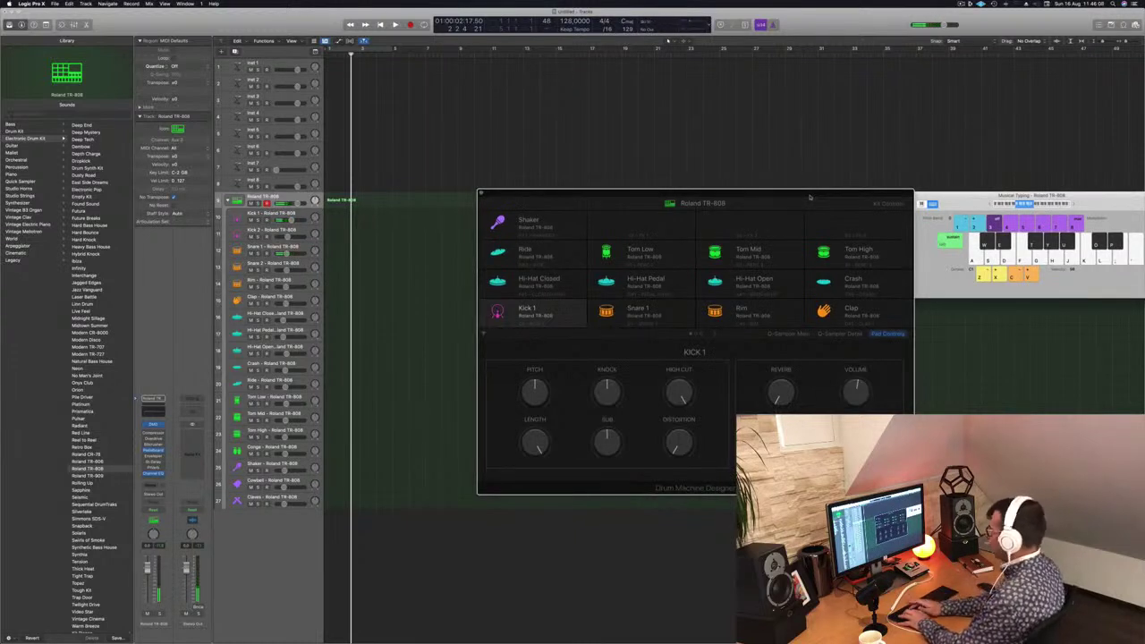
- Record a two-bar Kick 1 and Snare 1 pattern on the Roland TR-808 track from bar 3
key(space)
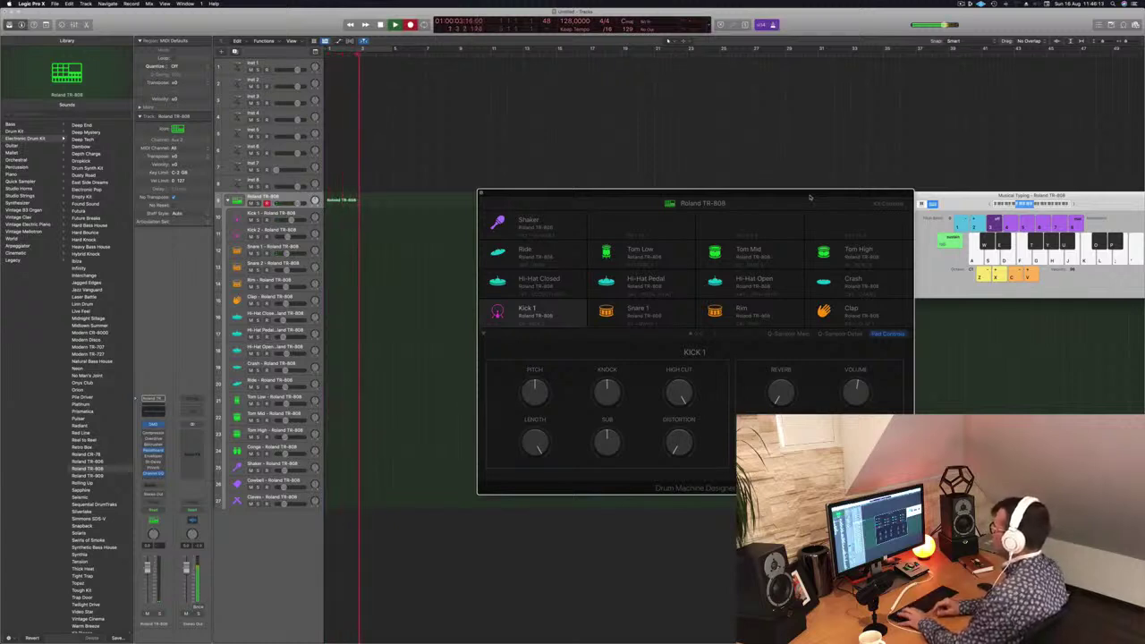
key(a)
key(s)
key(a)
key(s)
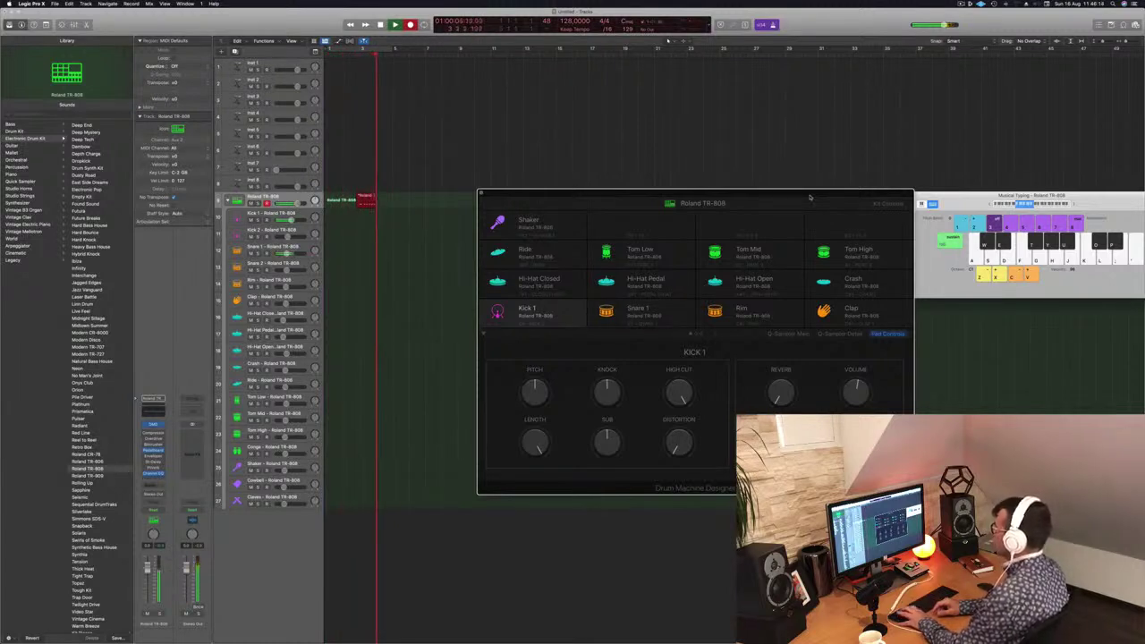
key(a)
key(a)
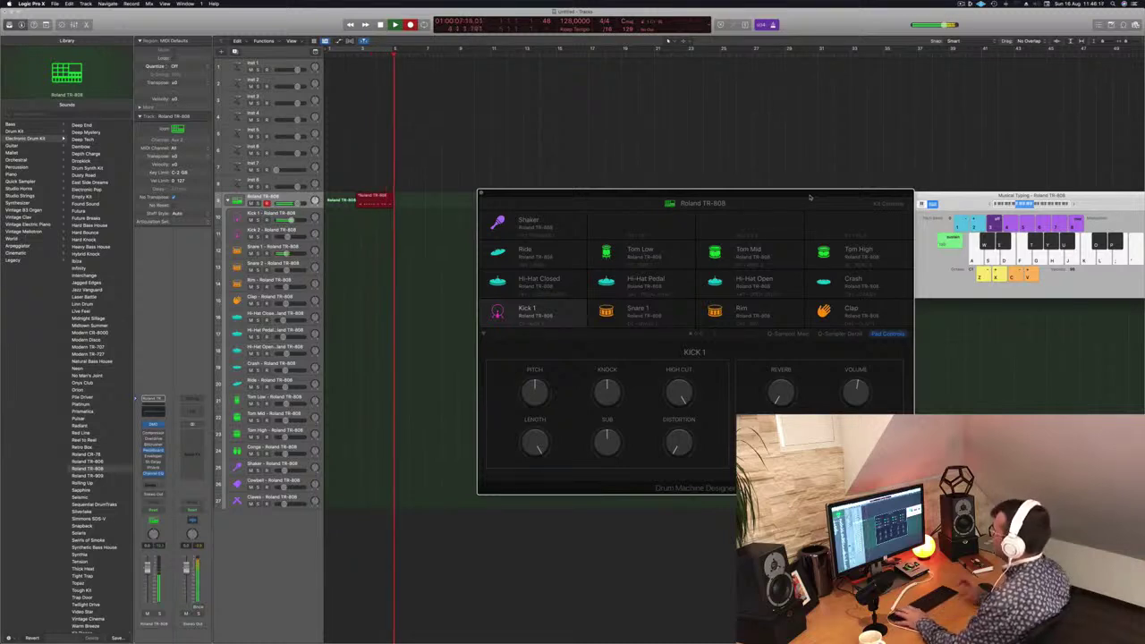
key(space)
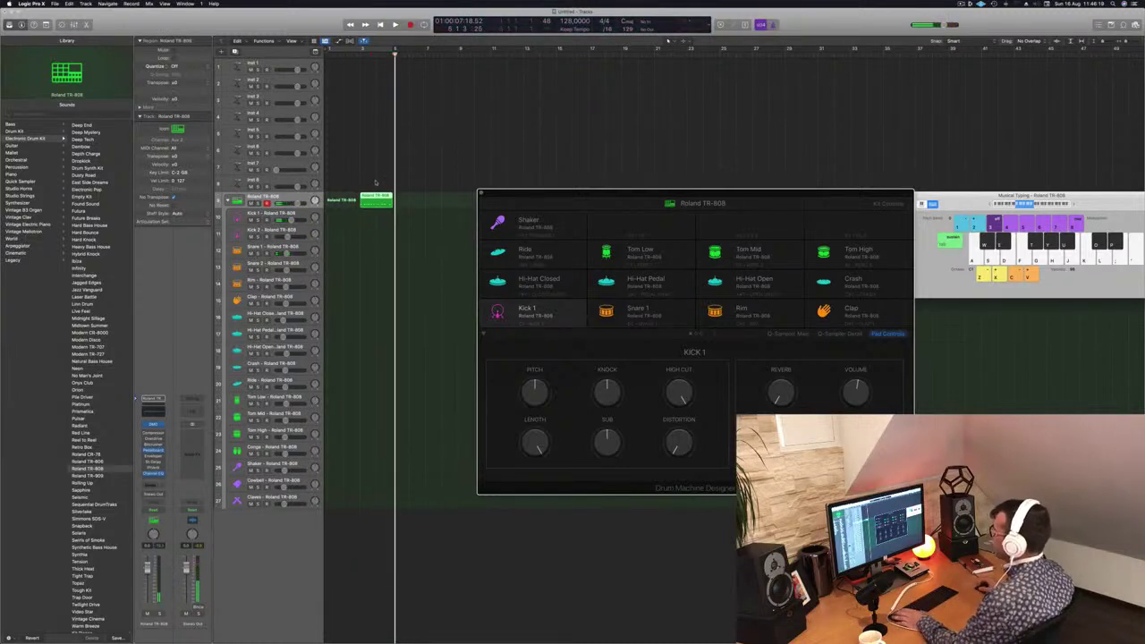
- Move the newly recorded drum region to bar 1 and turn on cycling from bar 1 to bar 5
key(space)
drag(372, 200, 339, 200)
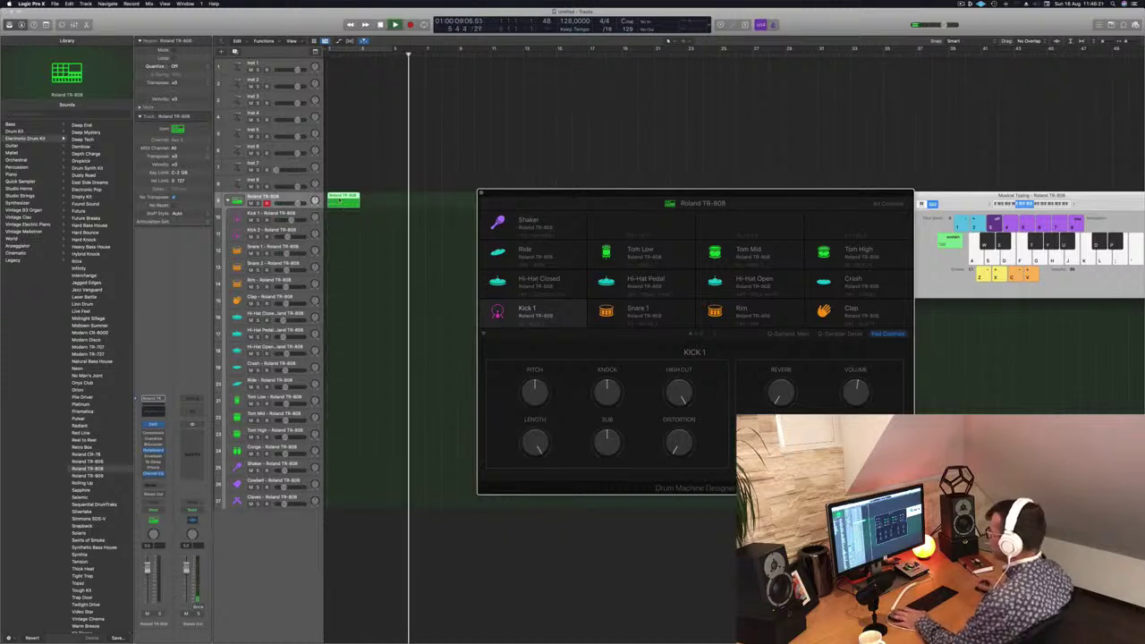
key(space)
click(383, 50)
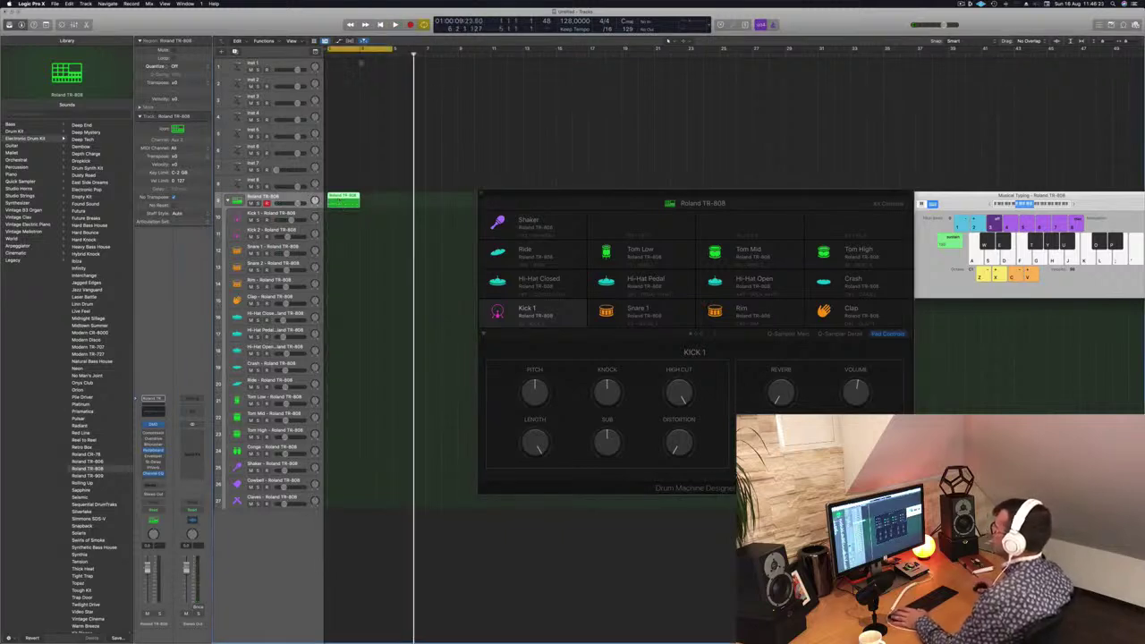
- Copy the drum region to bar 3 and join both regions into one four-bar region
key(space)
drag(339, 196, 372, 198)
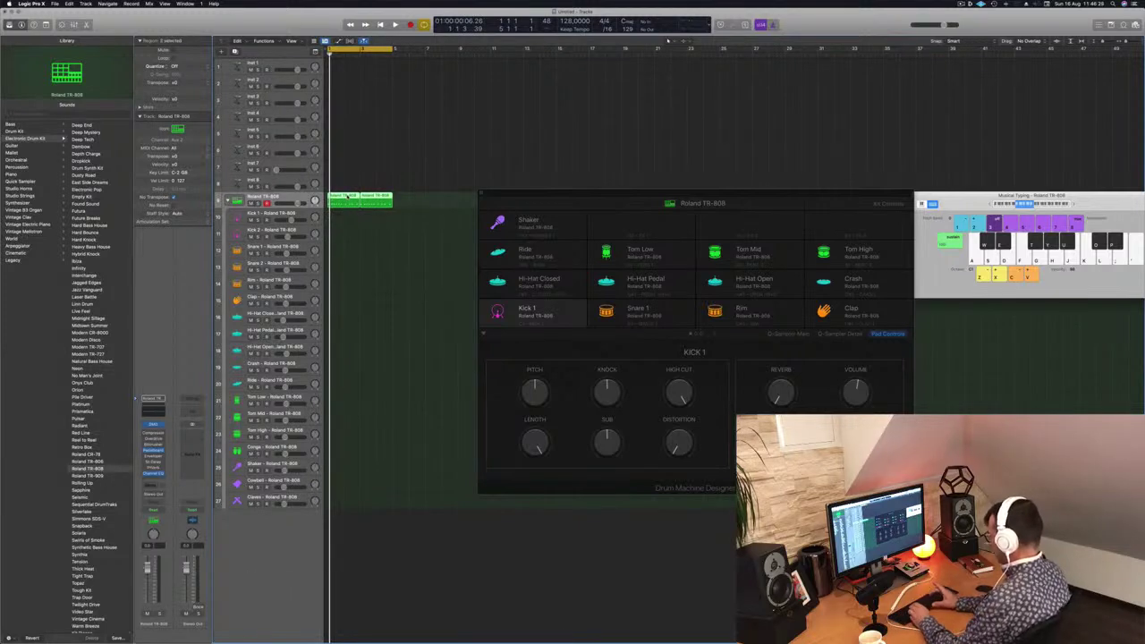
key(super+k)
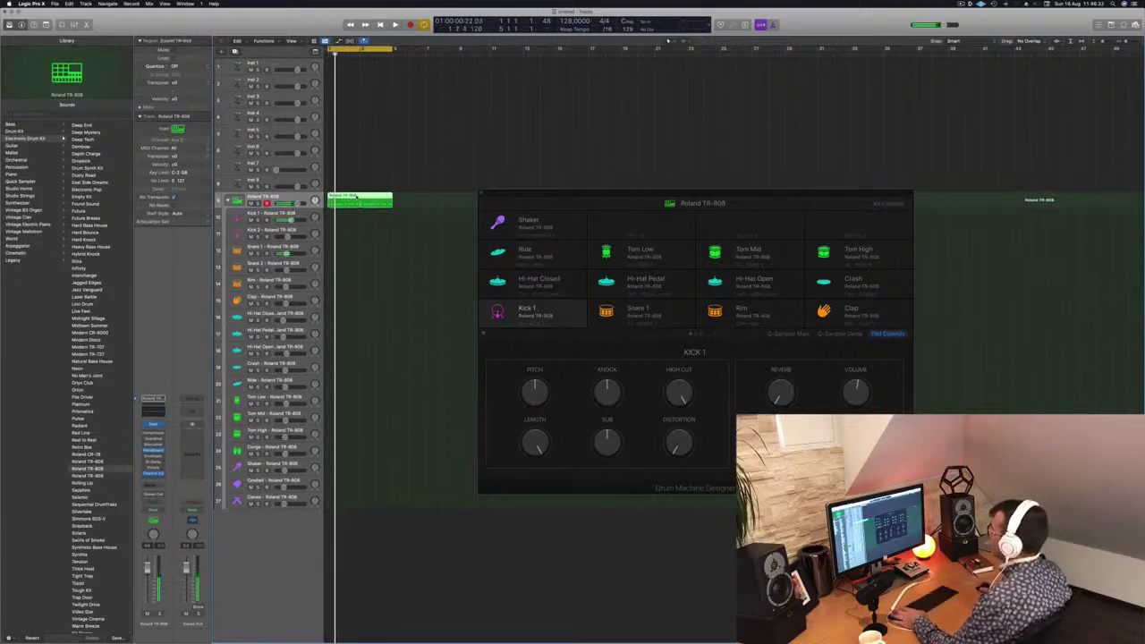
- Open the joined drum region in the Piano Roll and move the fourth kick note slightly earlier
double_click(357, 195)
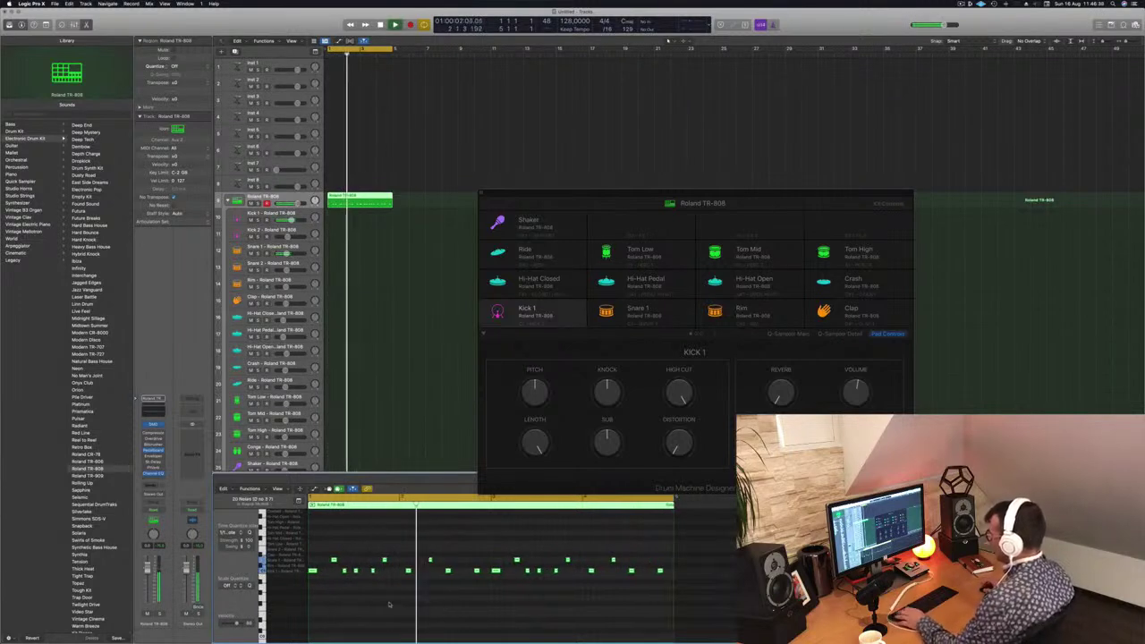
key(space)
scroll(389, 604, up, 3)
key(space)
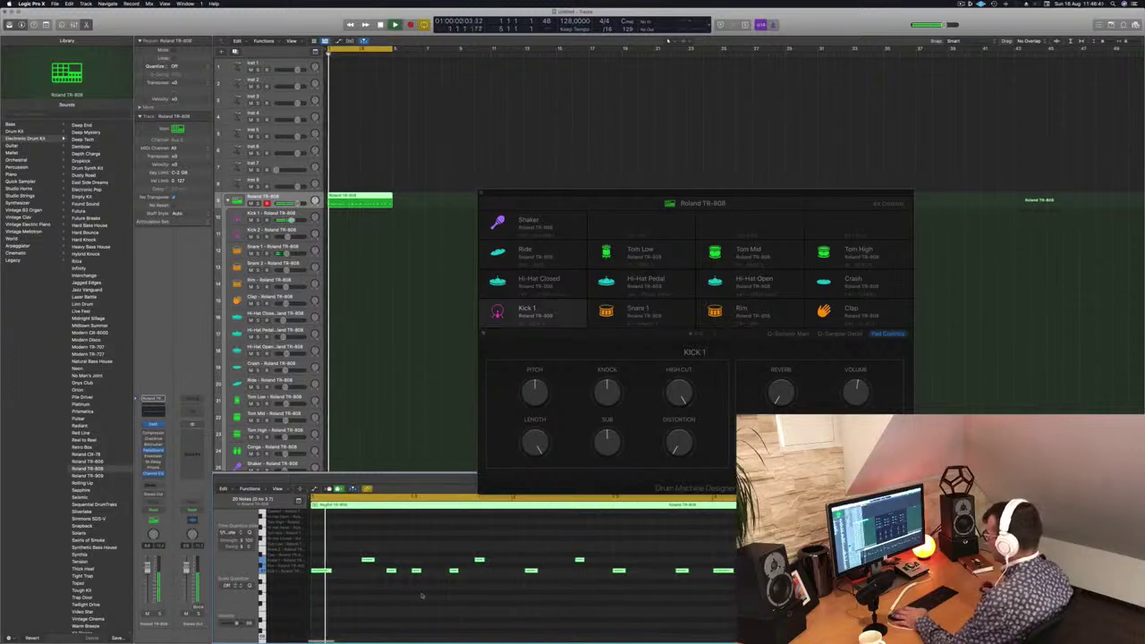
key(space)
drag(447, 556, 455, 583)
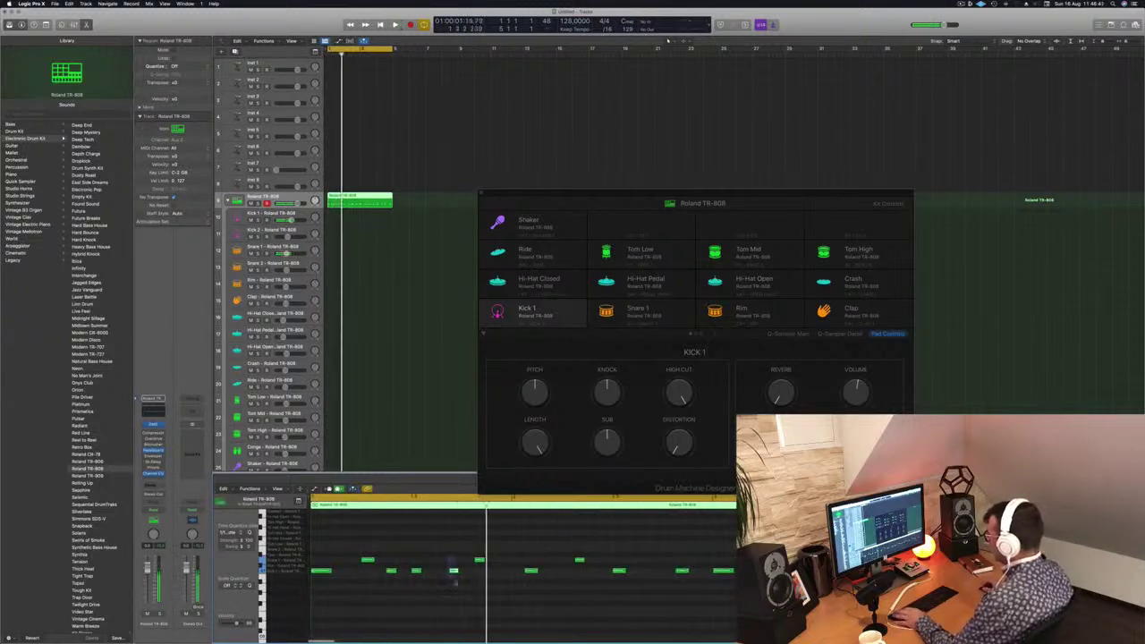
key(Return)
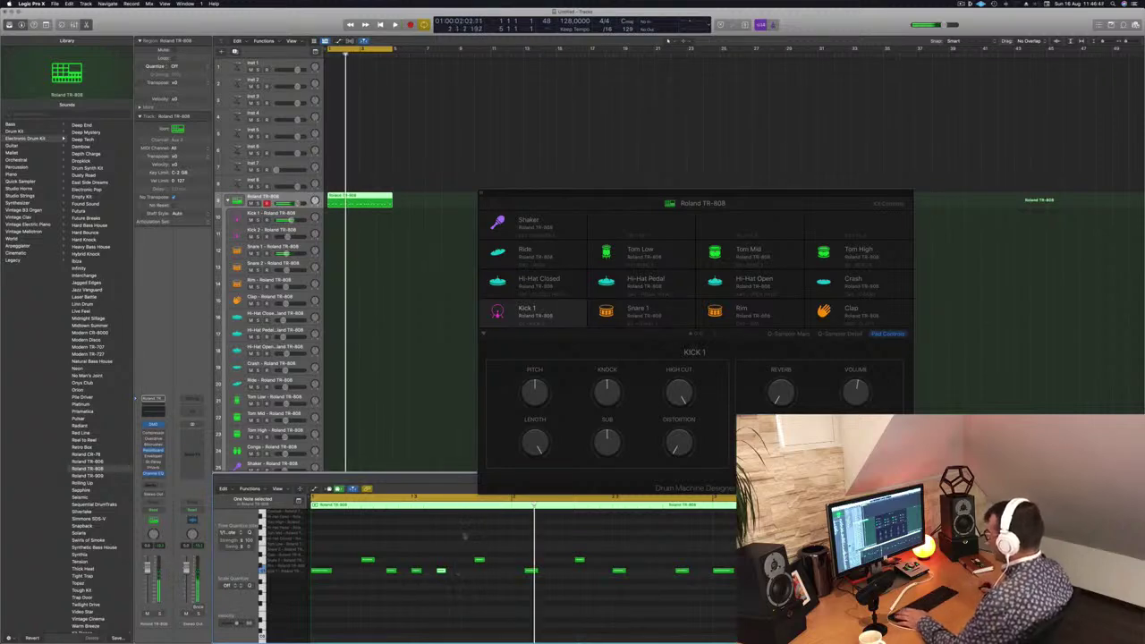
- Move the second snare, fifth kick and third snare notes slightly earlier, checking the timing by playback
drag(465, 536, 506, 575)
key(space)
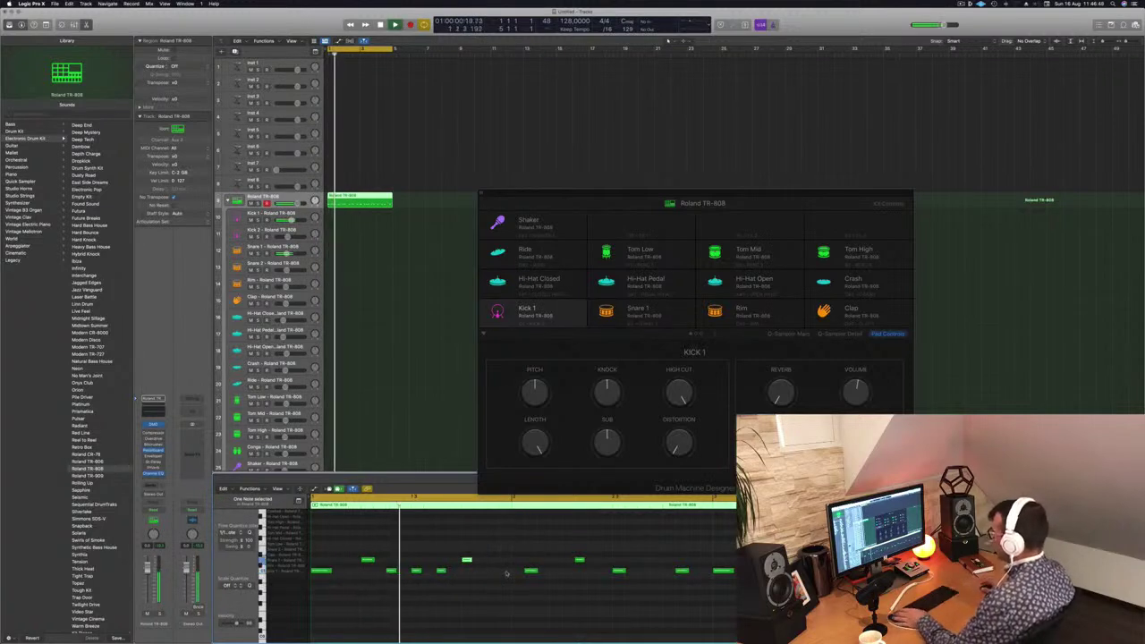
click(531, 572)
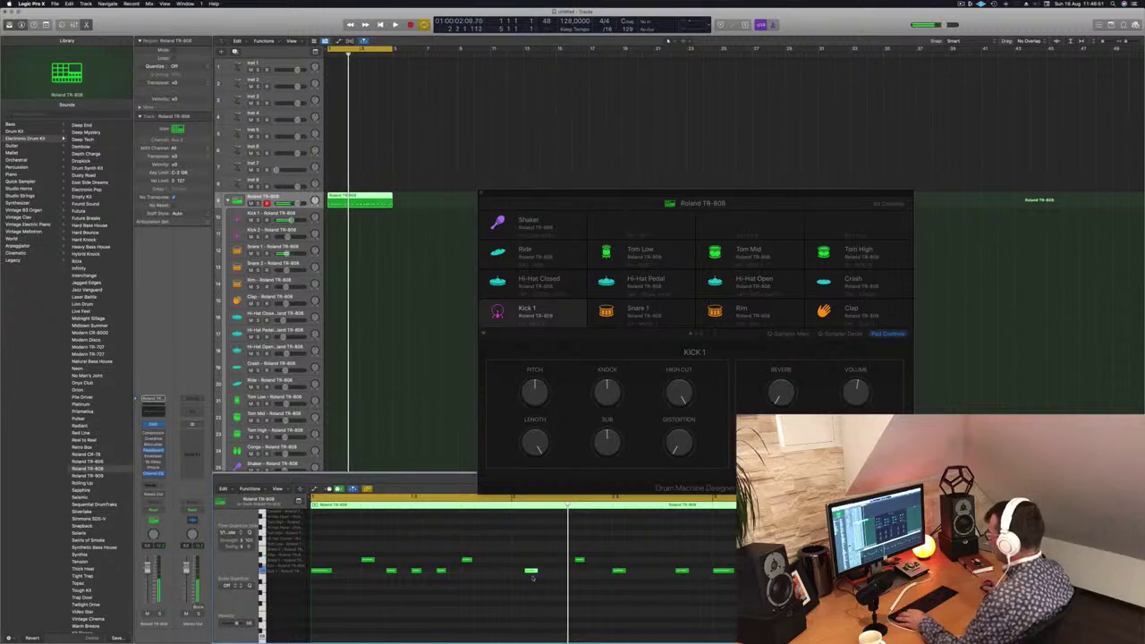
key(space)
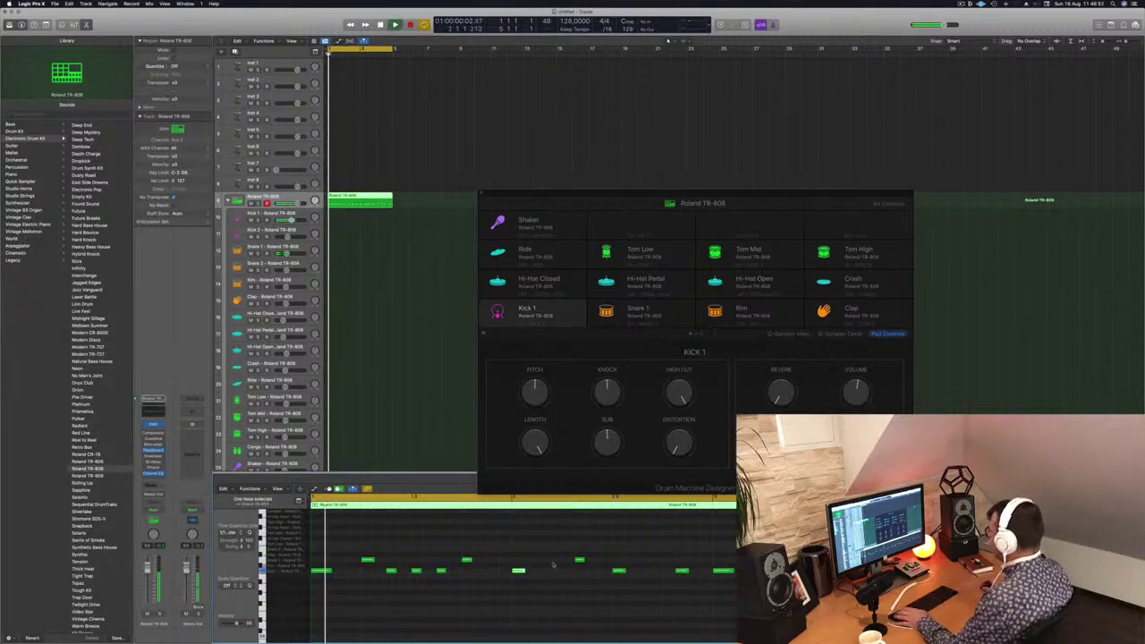
key(space)
key(Right)
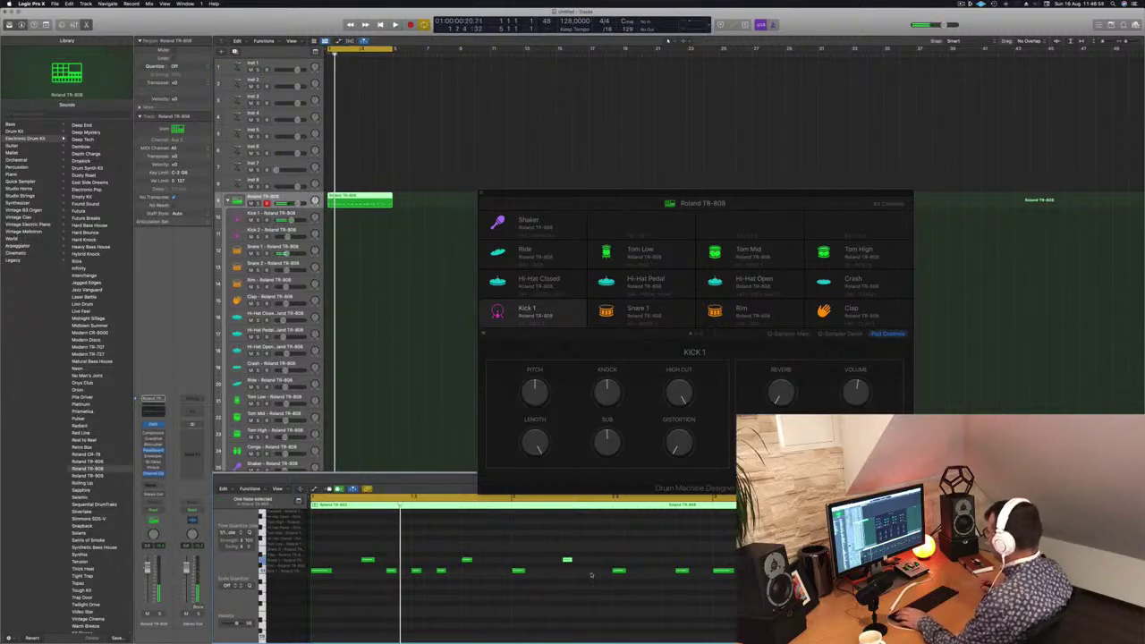
- Add a kick note just before the sixth kick and copy the third snare to beat 4 of bar 2
key(space)
key(super+Left)
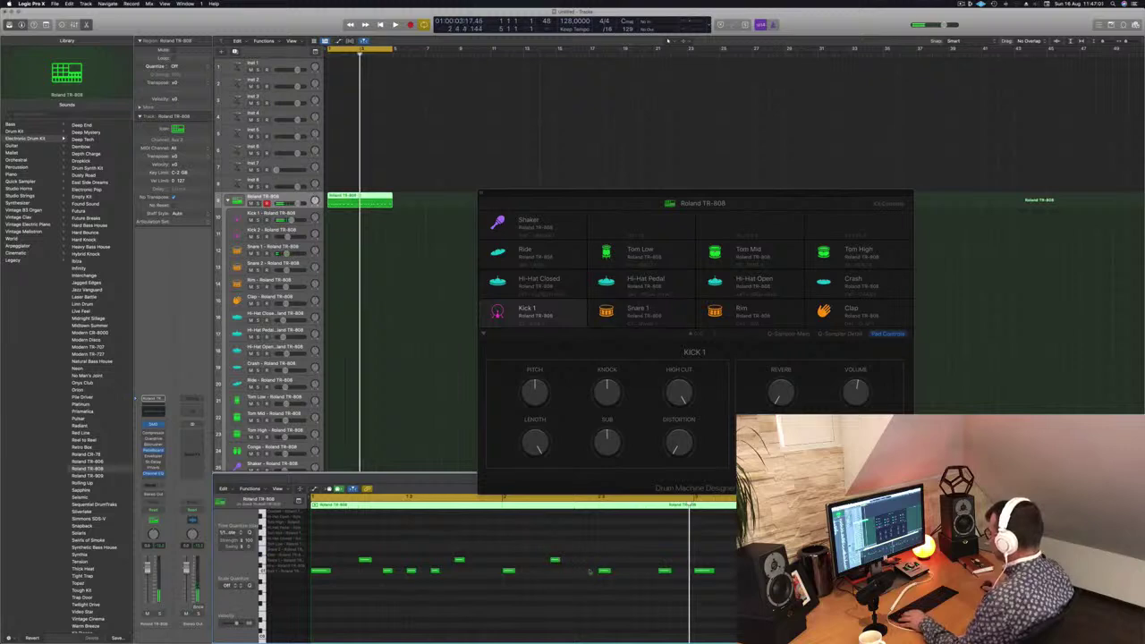
drag(604, 570, 579, 575)
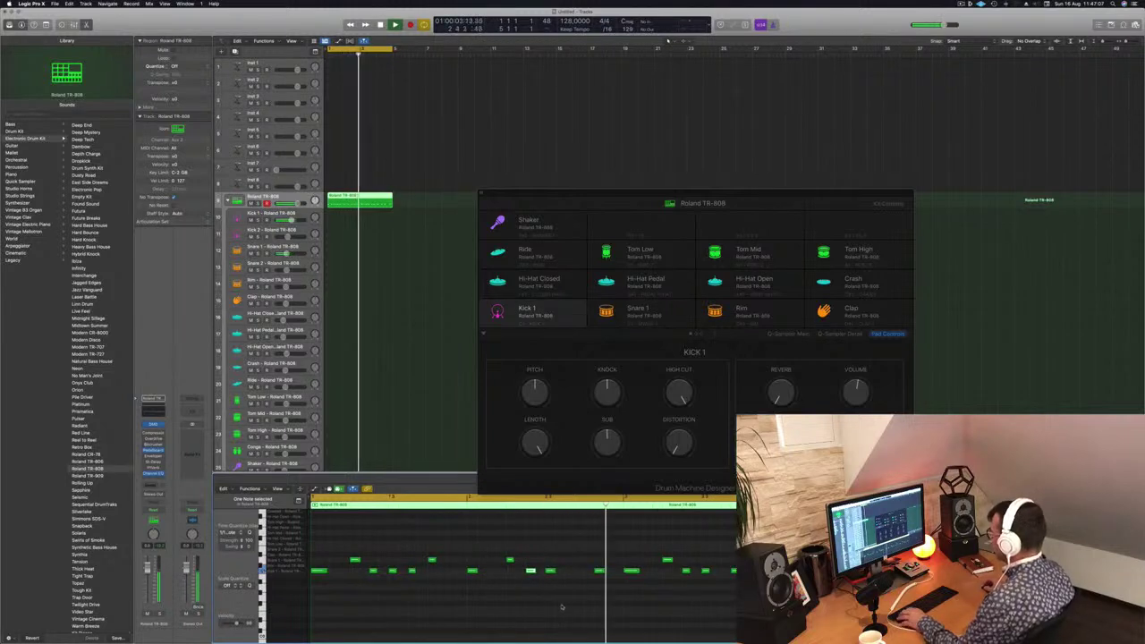
drag(505, 561, 584, 561)
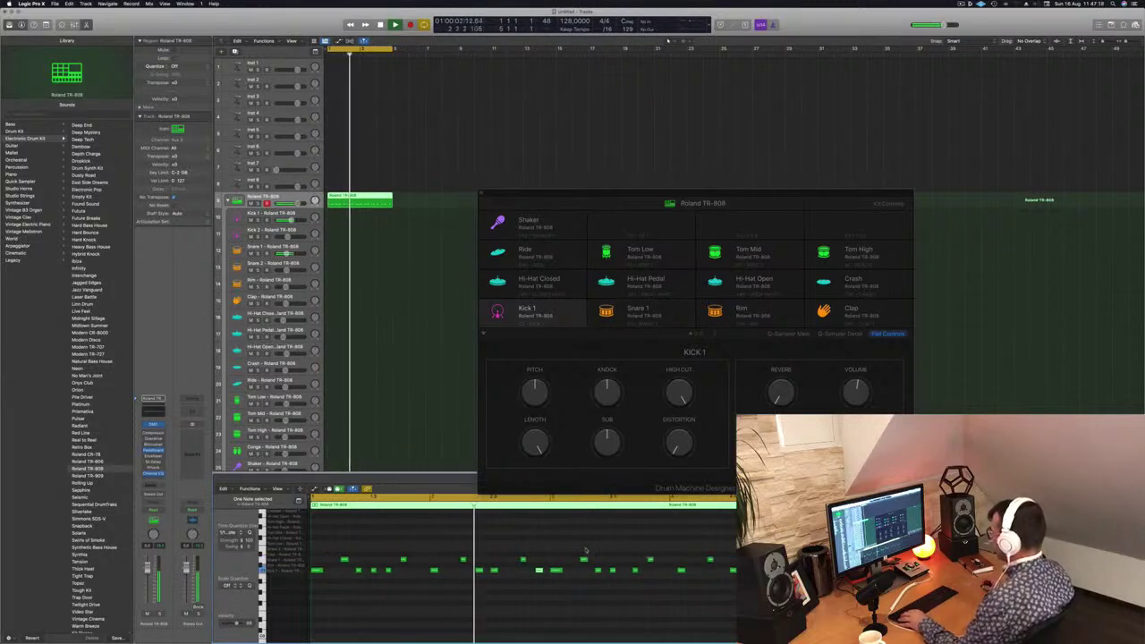
key(space)
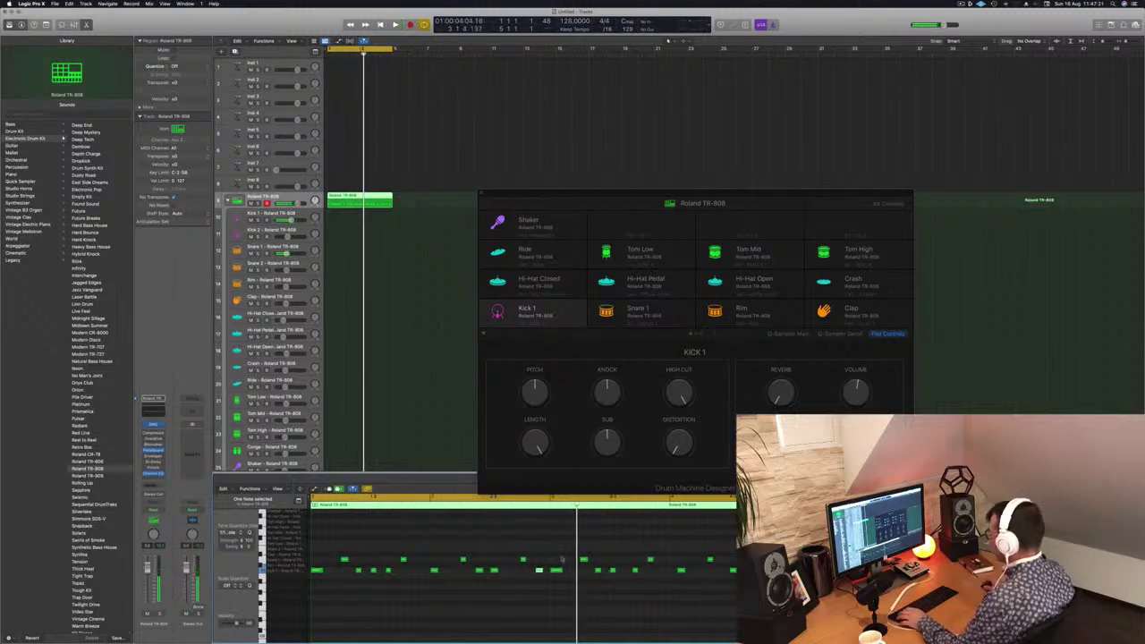
- Replace the notes from bar 3 onward with a copy of the bars 1–2 pattern and play it
drag(555, 556, 737, 588)
drag(737, 586, 737, 586)
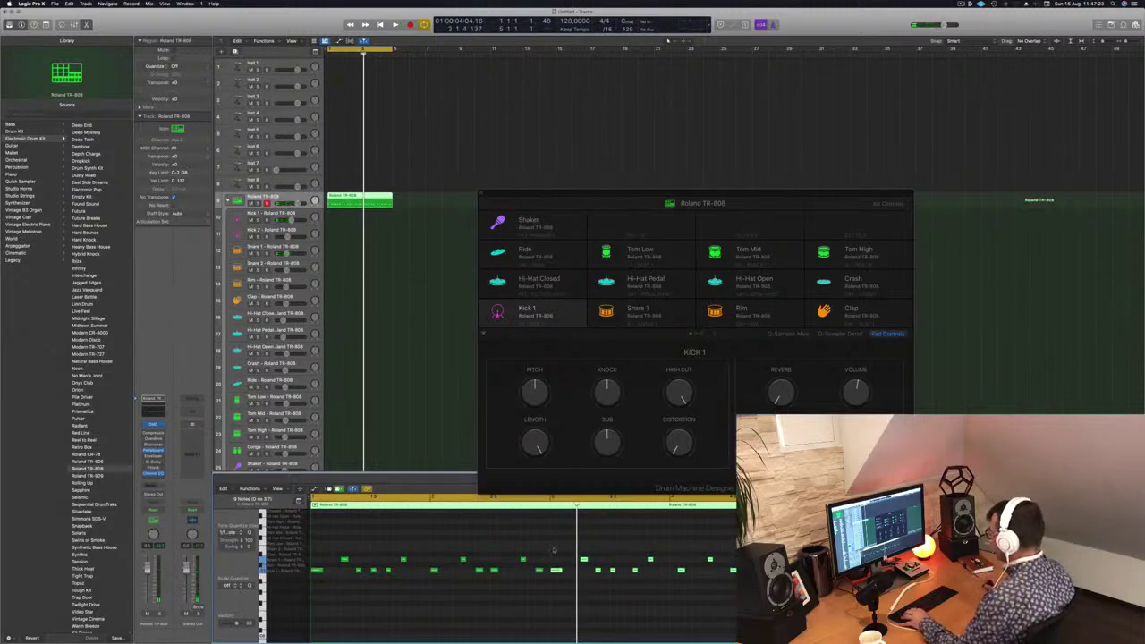
key(Delete)
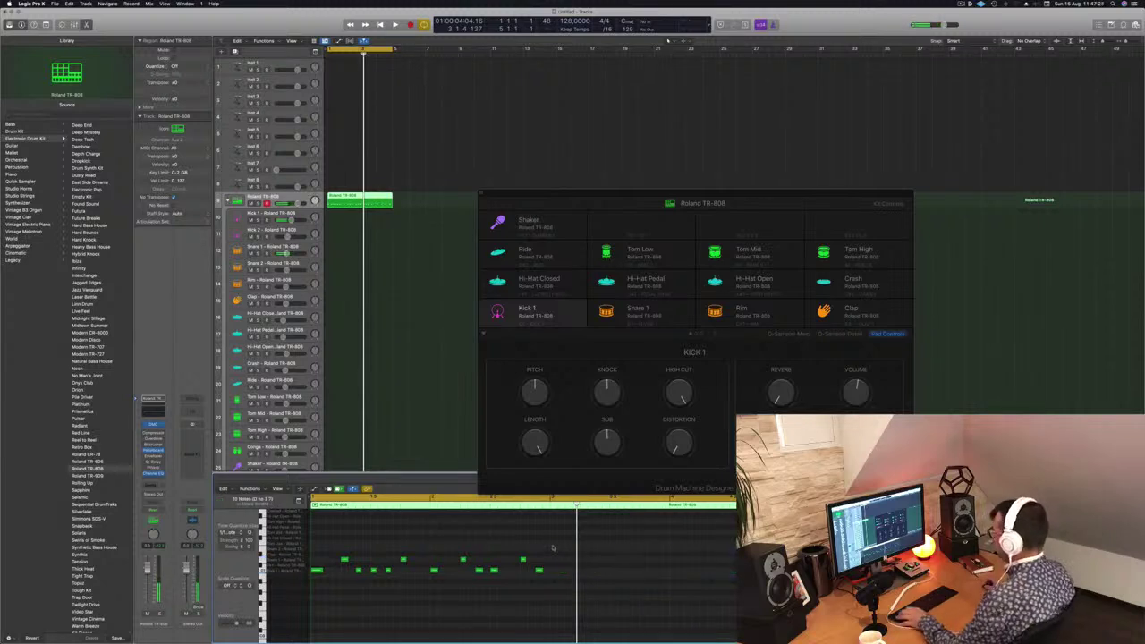
drag(552, 547, 552, 572)
key(space)
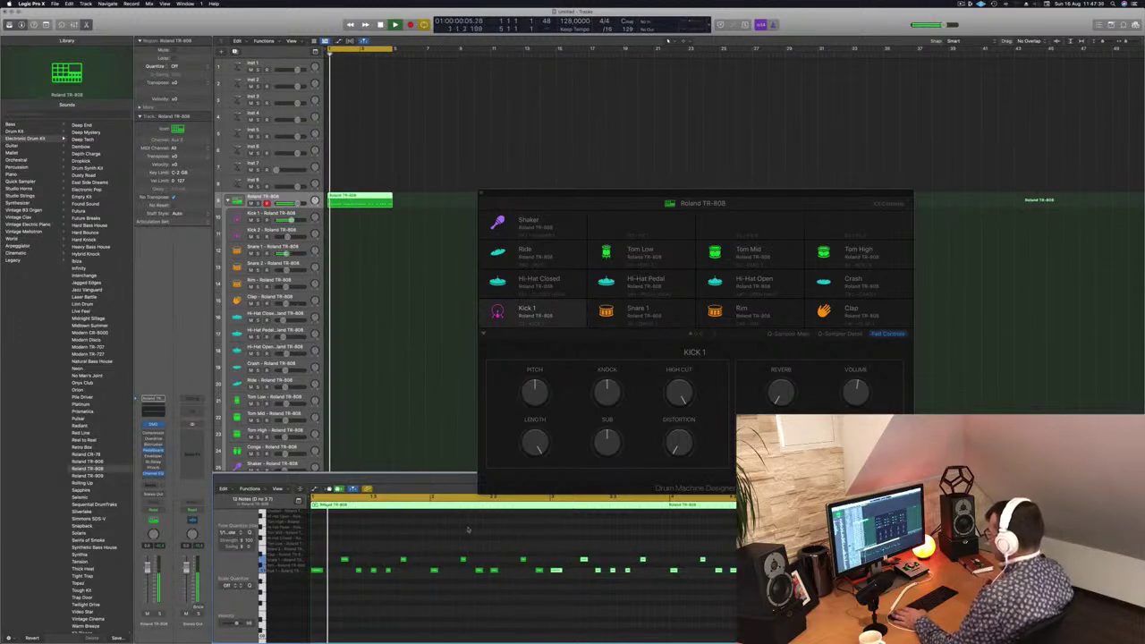
- Delete surplus kick notes in bars 1 and 2 to simplify the pattern
click(478, 570)
key(BackSpace)
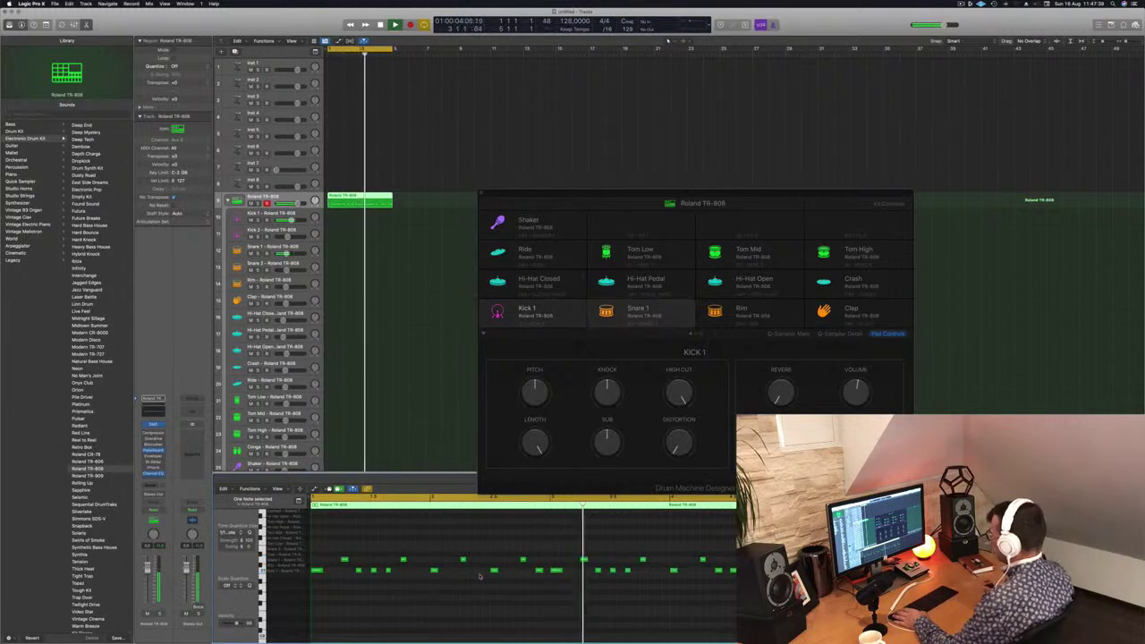
key(Return)
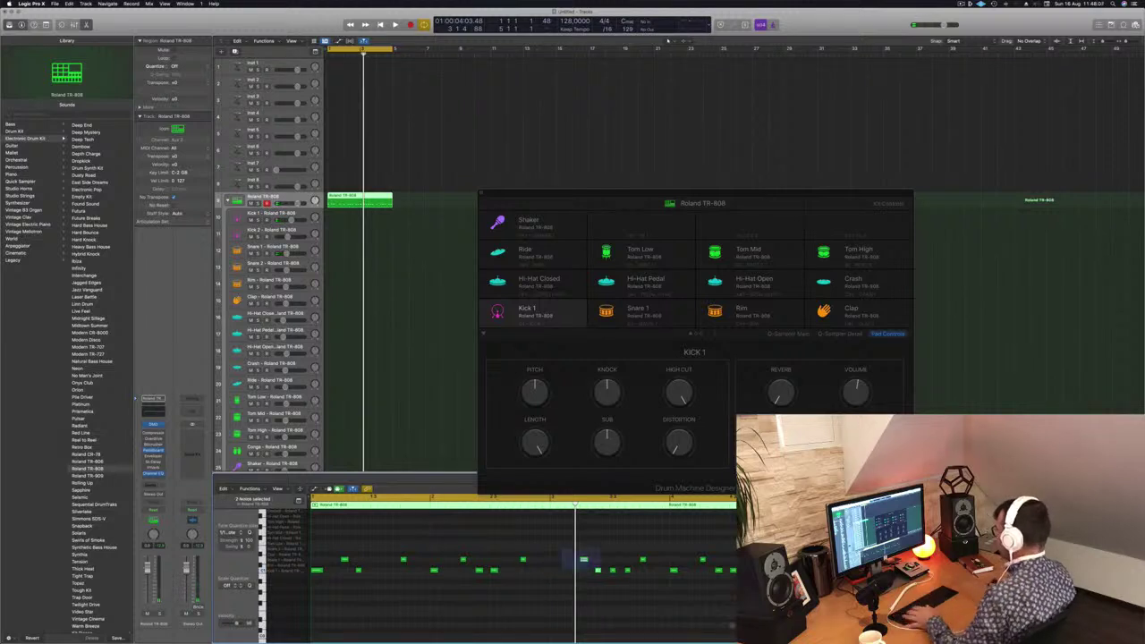
- Delete the notes from bar 3 onward, copy the simplified two-bar pattern to bar 3 and play it
drag(599, 568, 735, 626)
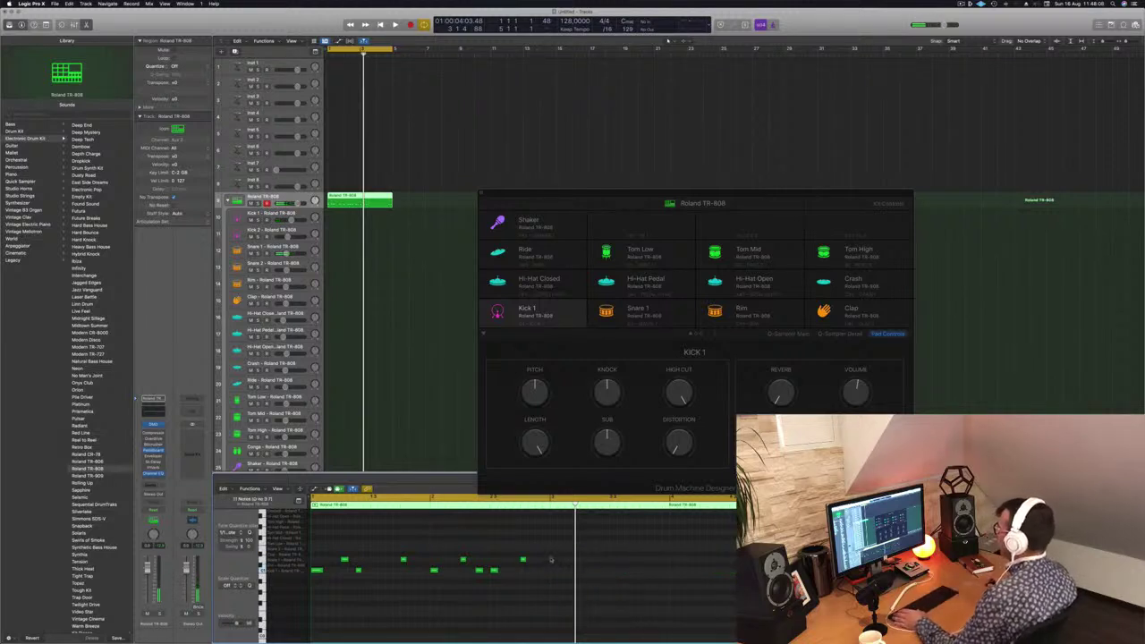
drag(551, 560, 313, 579)
drag(316, 572, 557, 576)
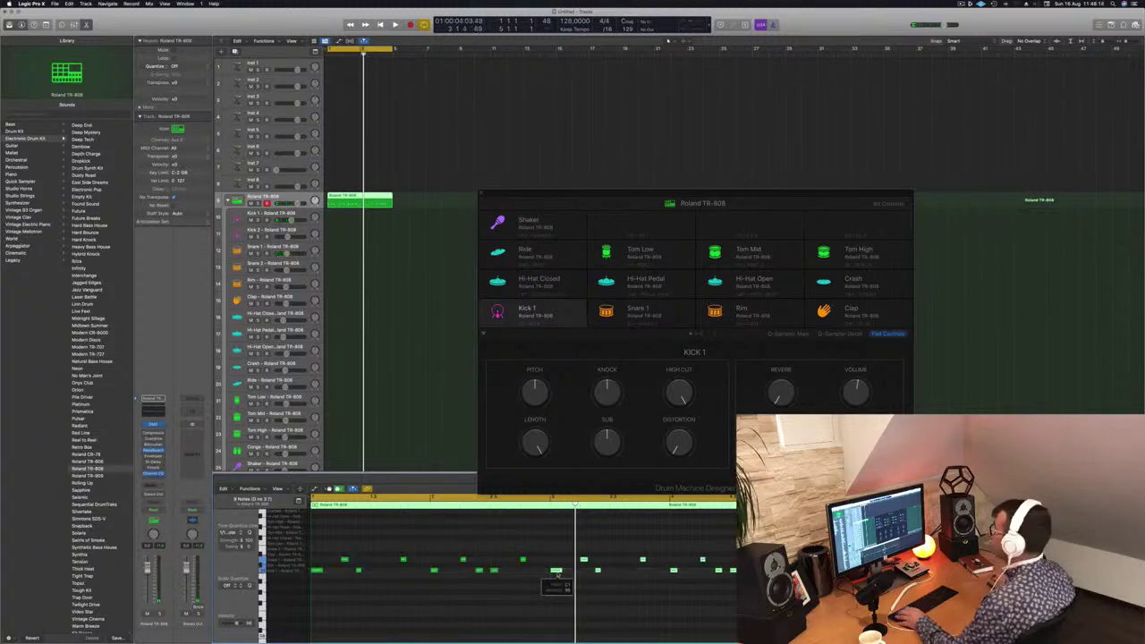
key(space)
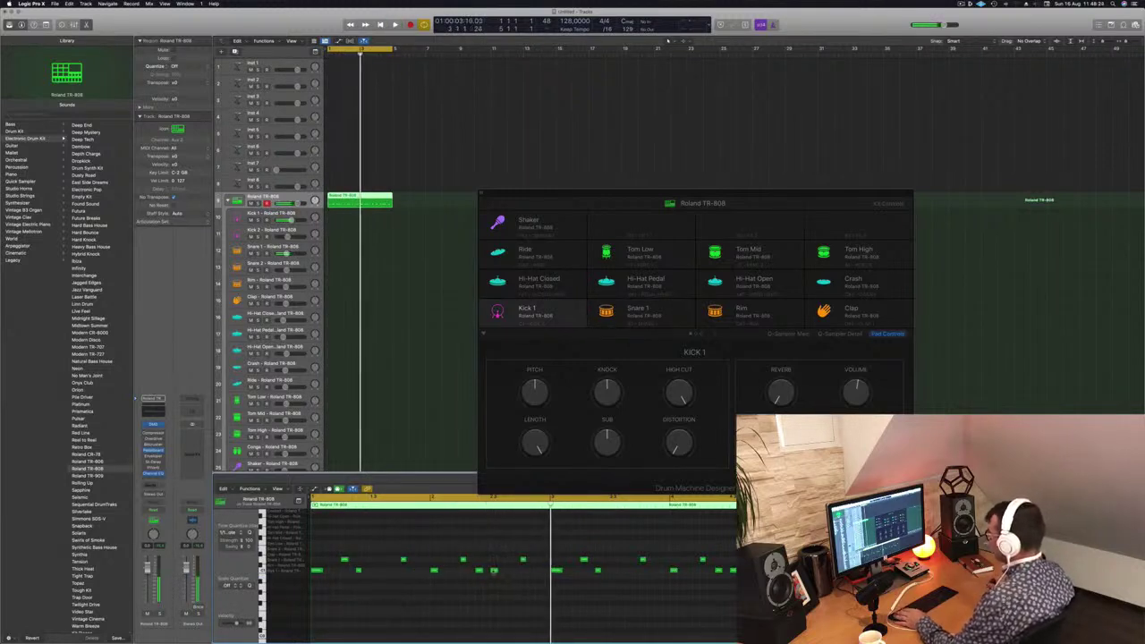
- Move the last kick note of bar 2 slightly later, to position 2 3 3, and play the pattern
click(494, 570)
key(space)
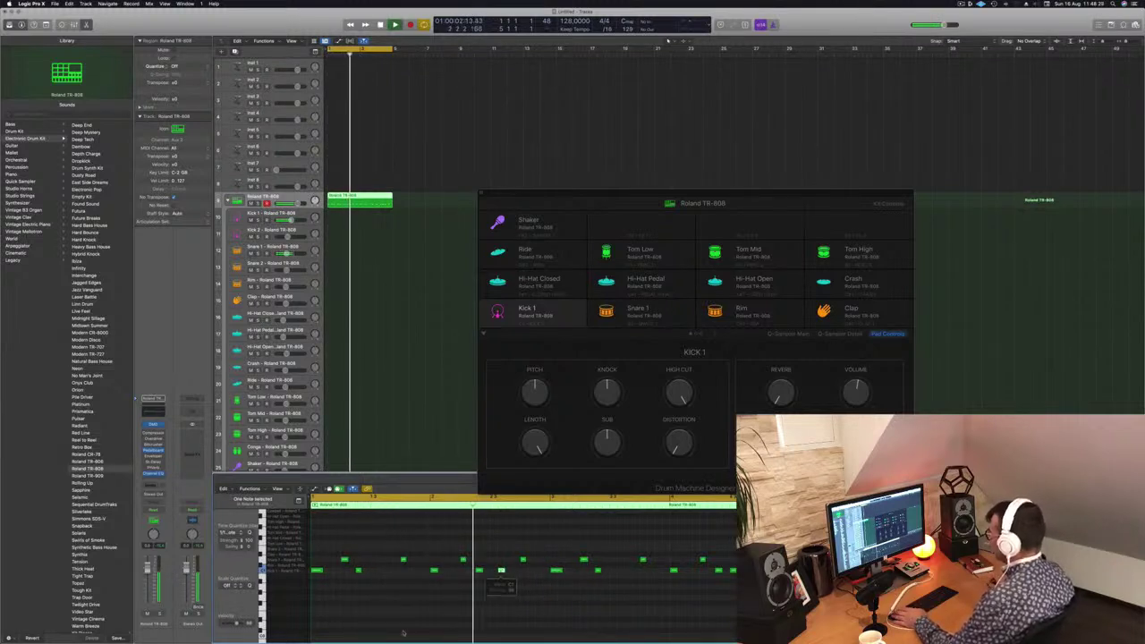
drag(500, 571, 508, 570)
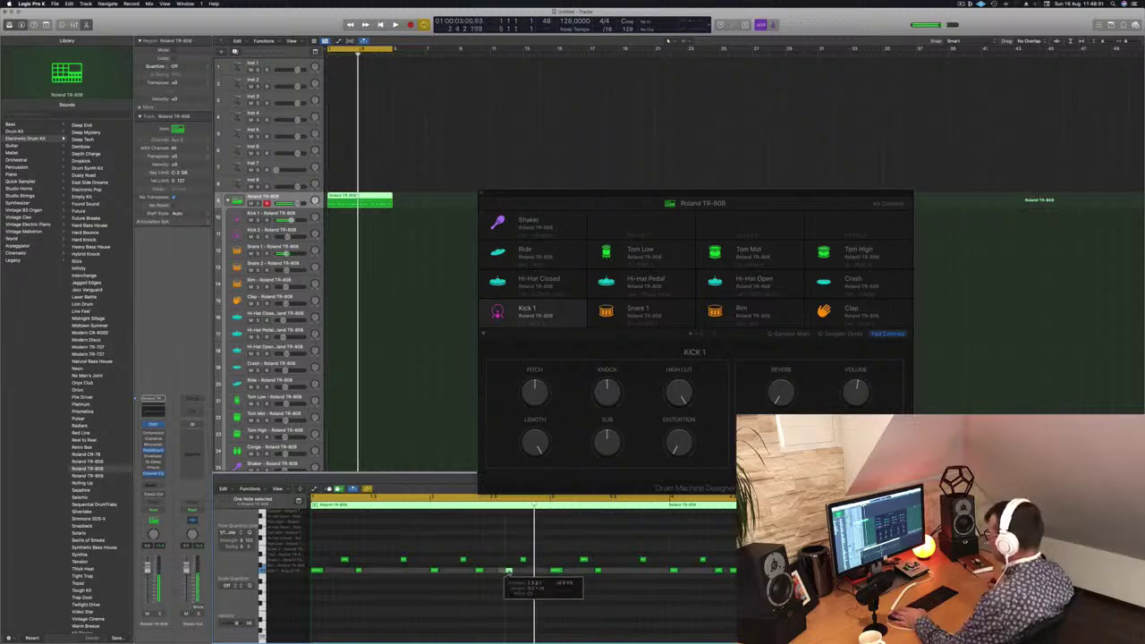
key(space)
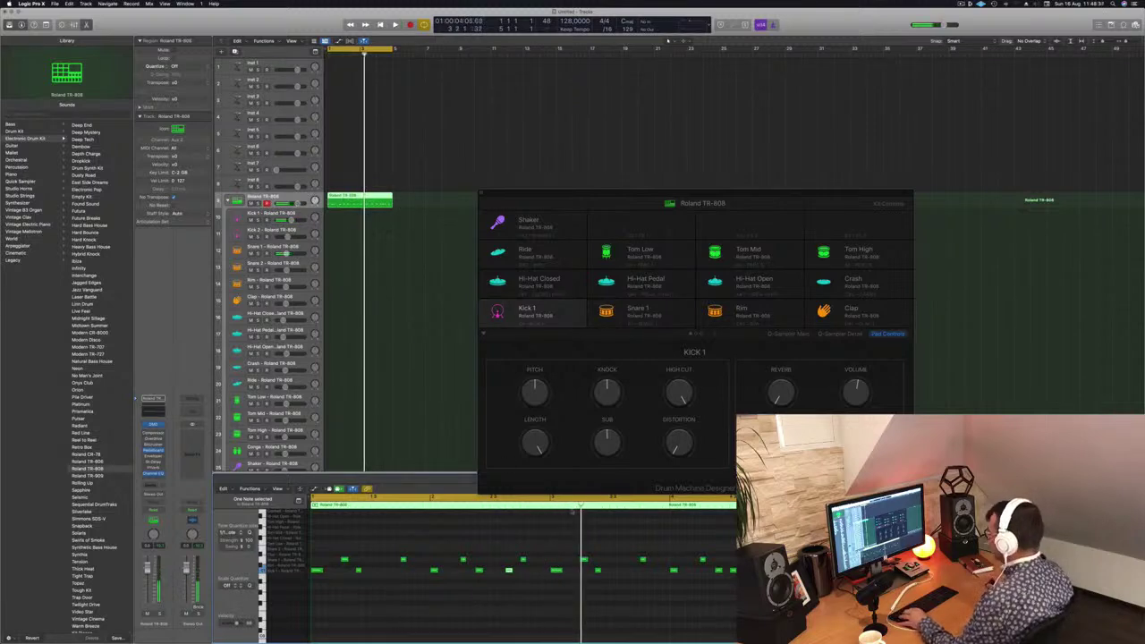
- Delete the notes from bar 3 onward, copy the adjusted bars 1–2 there, and play with the drum machine window moved aside
drag(554, 548, 797, 595)
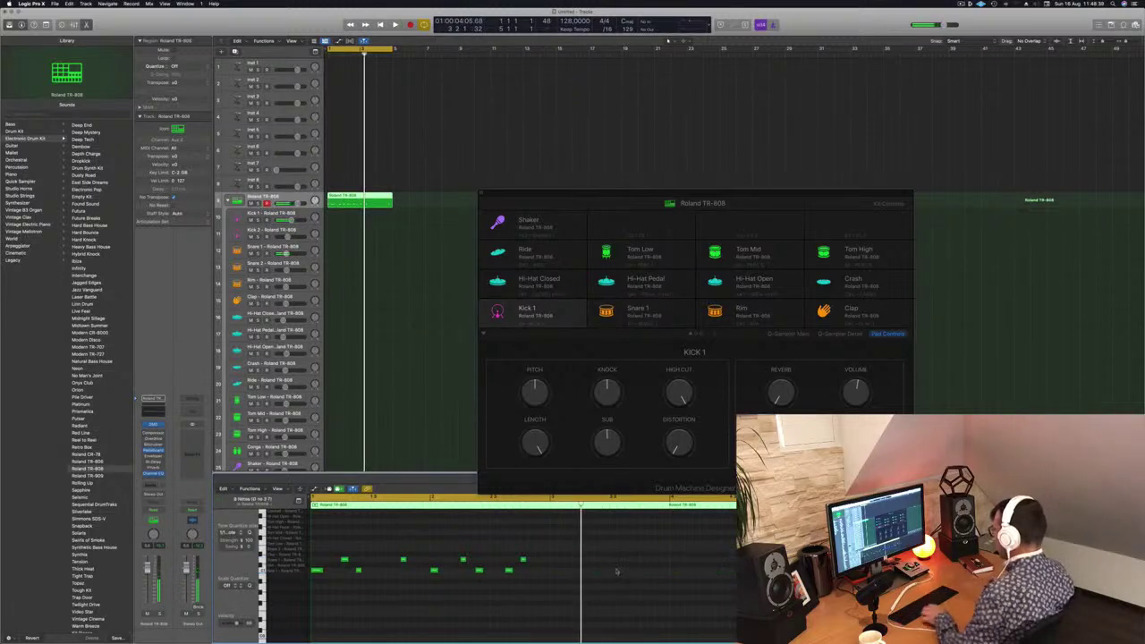
drag(616, 570, 316, 570)
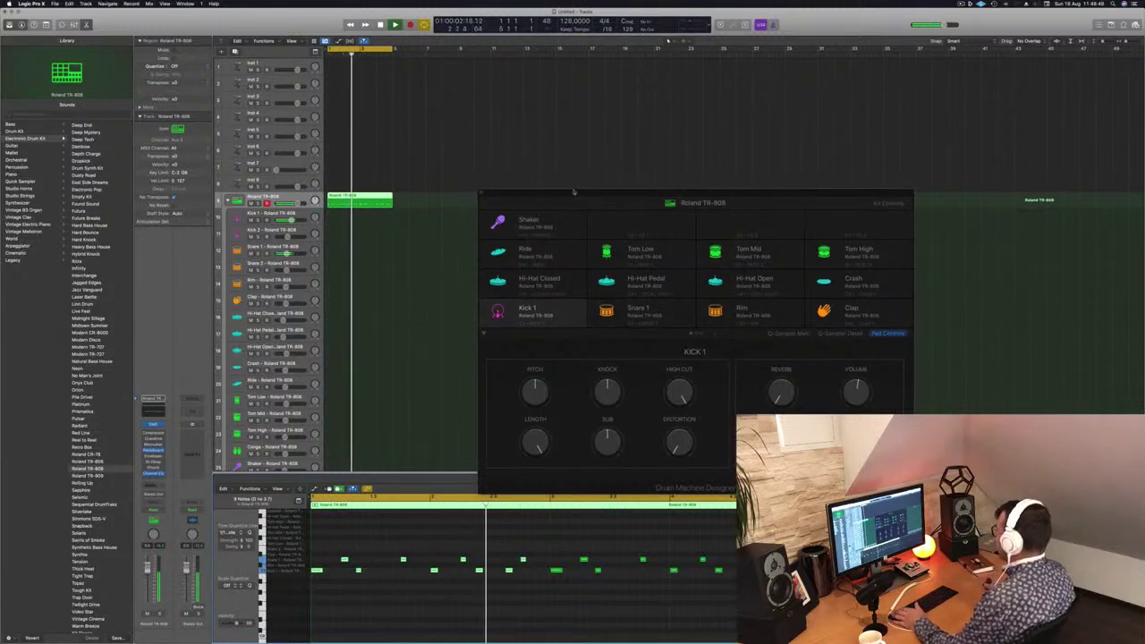
drag(573, 190, 624, 140)
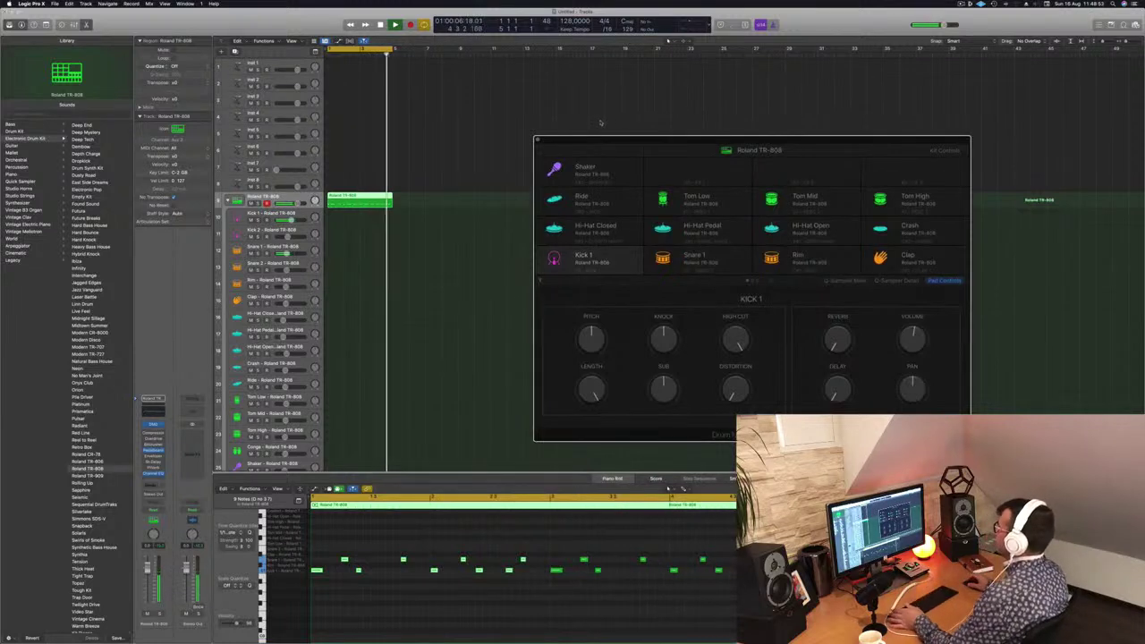
drag(607, 128, 654, 130)
key(space)
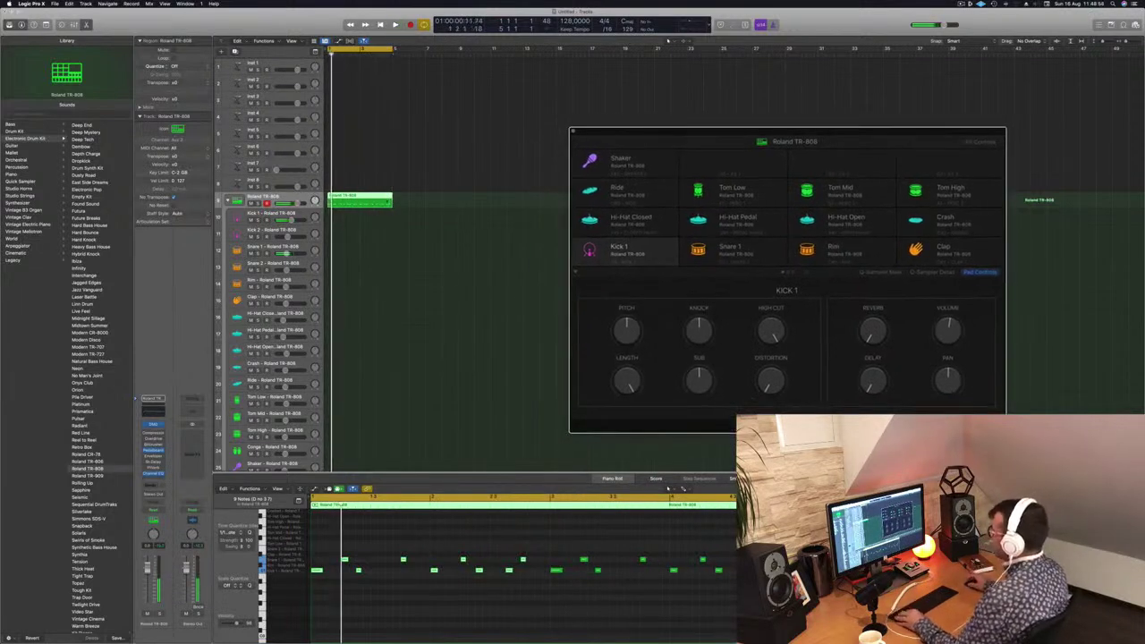
- Place copies of the drum region on the Kick 1 and Snare 1 tracks and delete the snare notes from the kick region
drag(359, 202, 359, 250)
drag(326, 543, 724, 561)
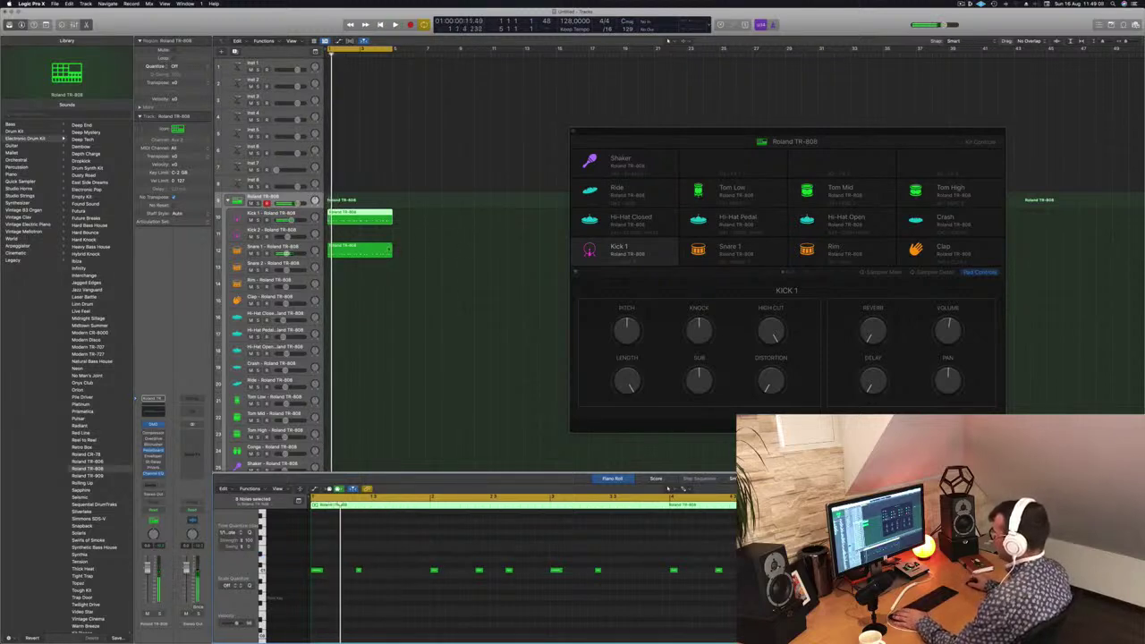
- Mute the Snare 1 track and play the pattern
click(388, 249)
click(250, 253)
key(space)
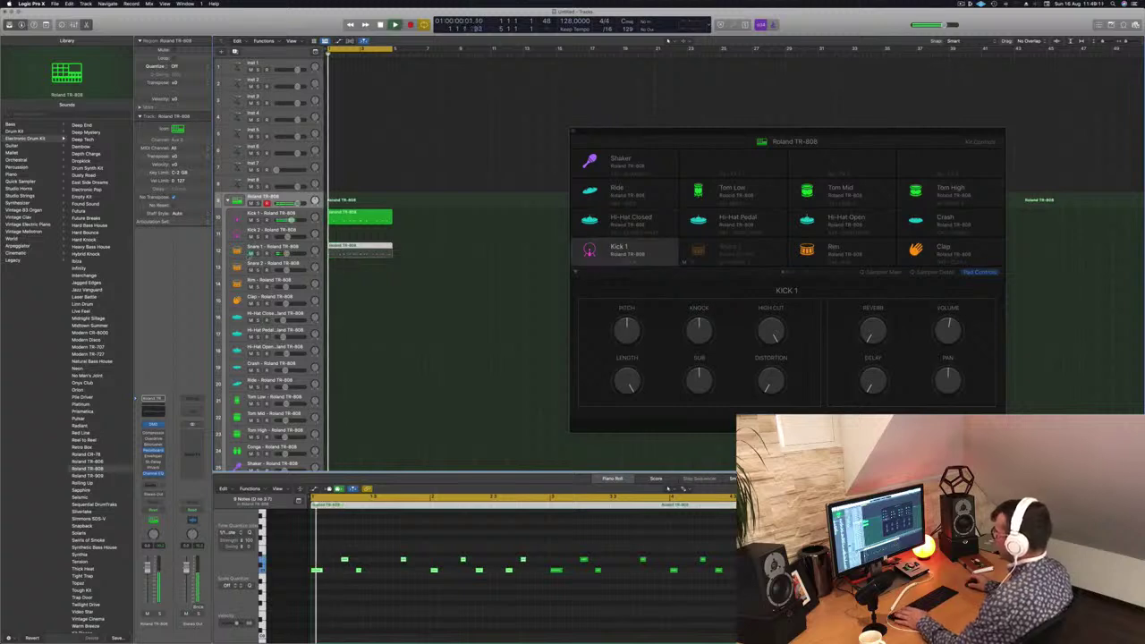
- Move all notes of the Kick 1 region to the labelled kick row in the Piano Roll
click(360, 217)
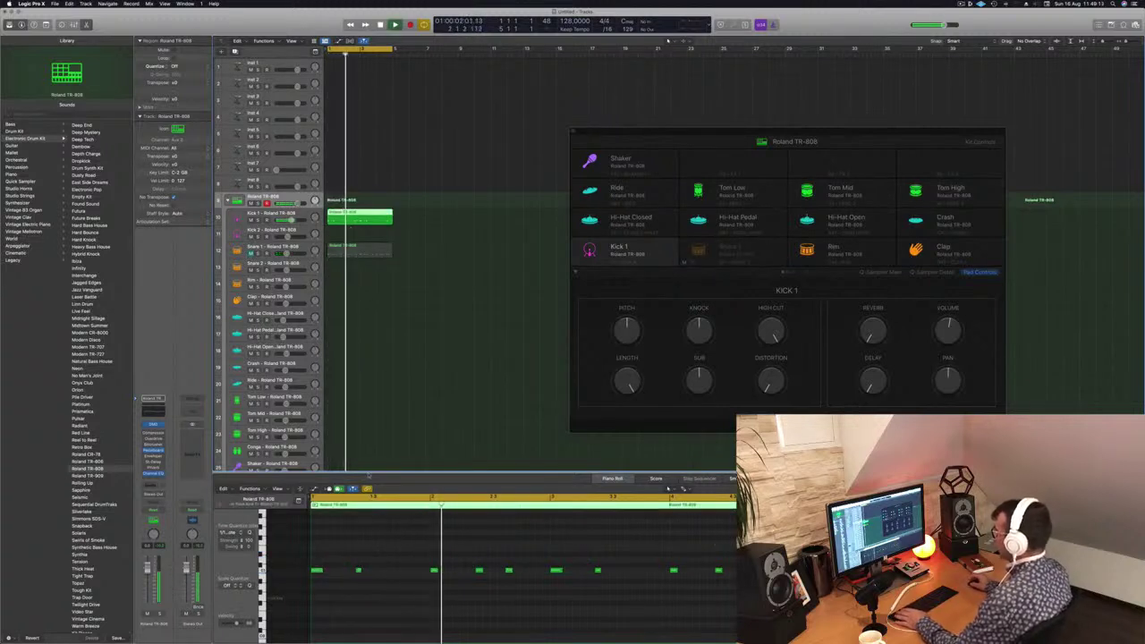
click(394, 594)
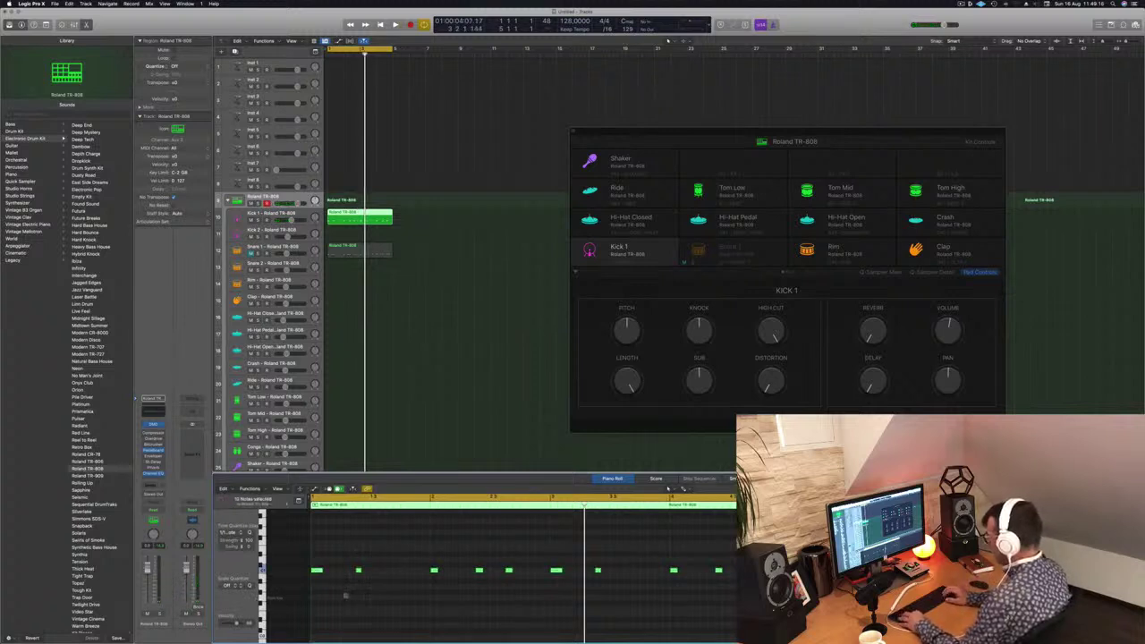
key(Return)
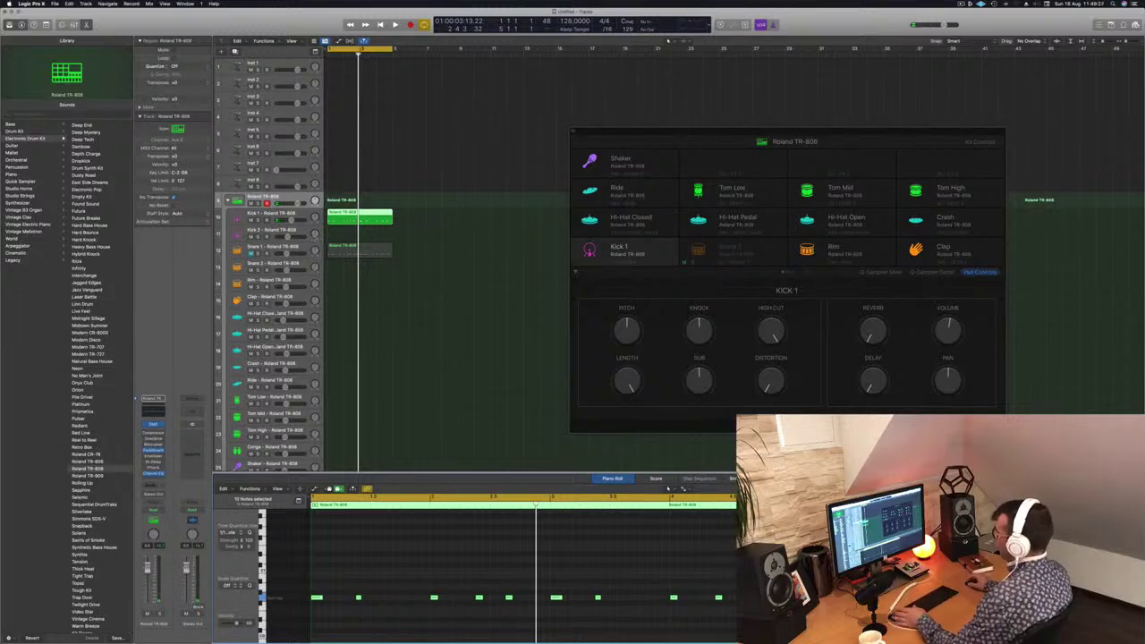
- Select the Kick 1 track, open its Quick Sampler clear of the arrangement and play the pattern
key(Down)
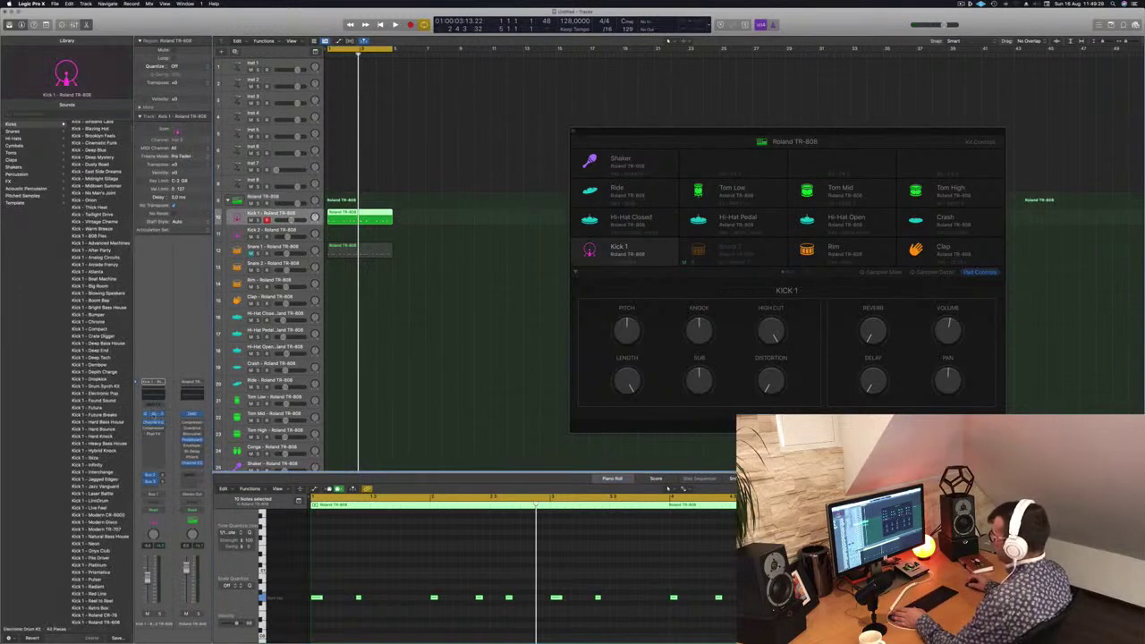
click(152, 414)
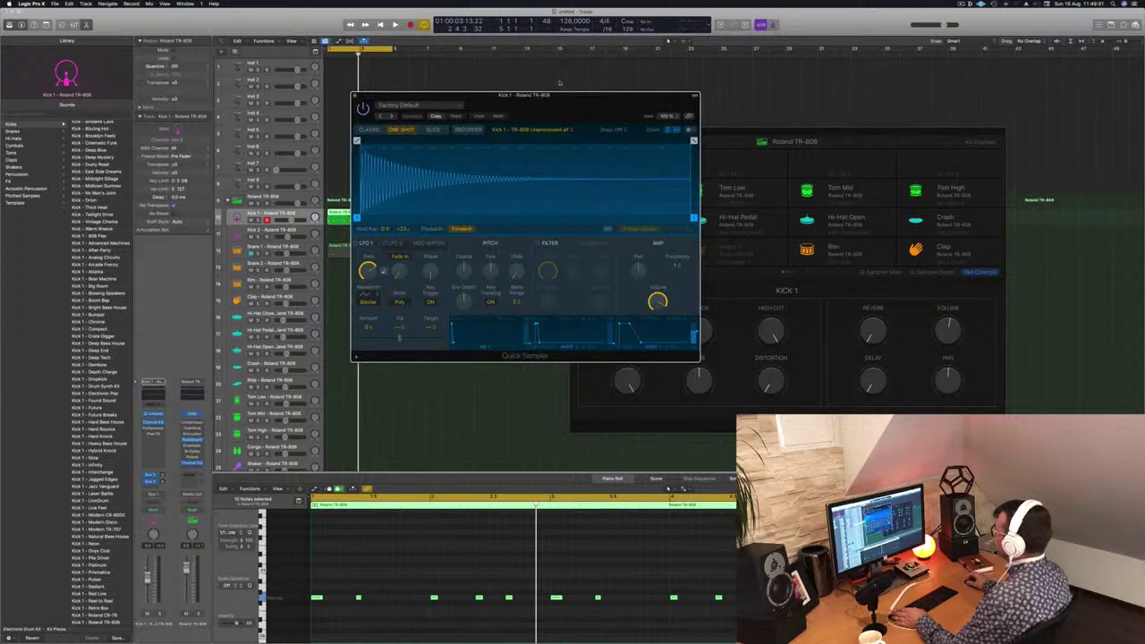
drag(553, 96, 879, 141)
key(space)
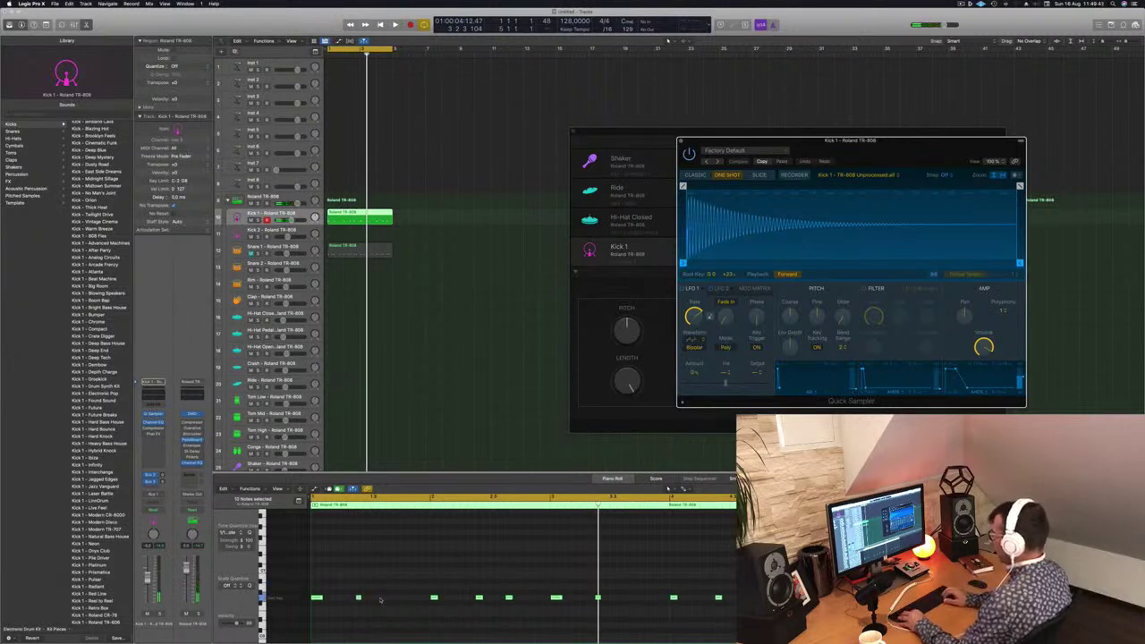
- Try the selected kick notes a few semitones higher during playback and close the Quick Sampler
key(alt+Up)
key(alt+Up)
key(alt+Up)
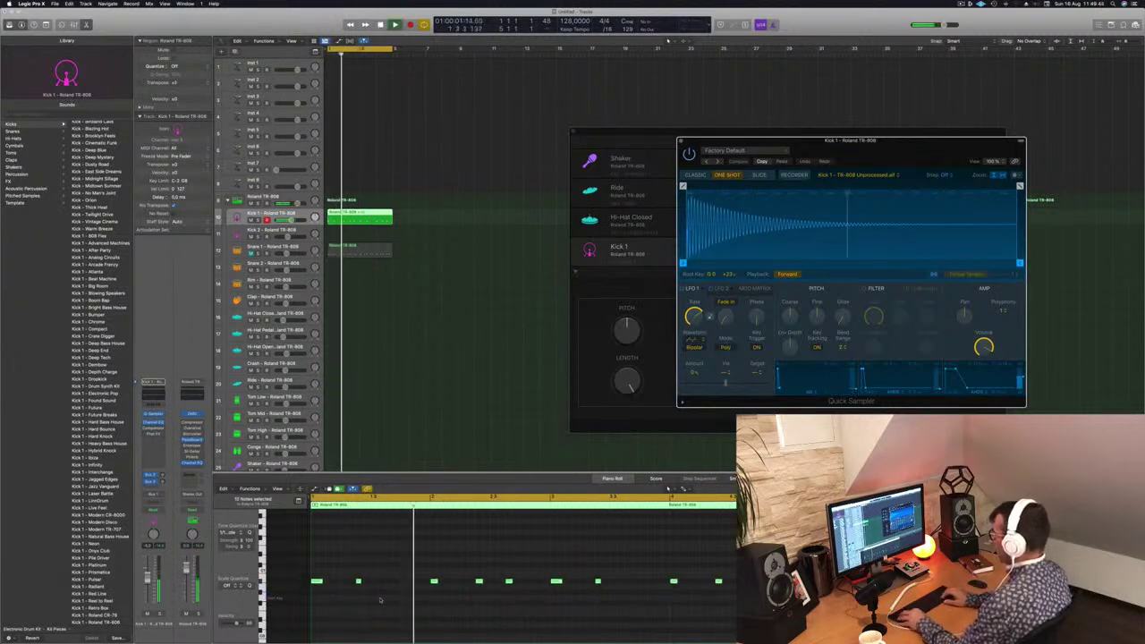
scroll(379, 599, up, 1)
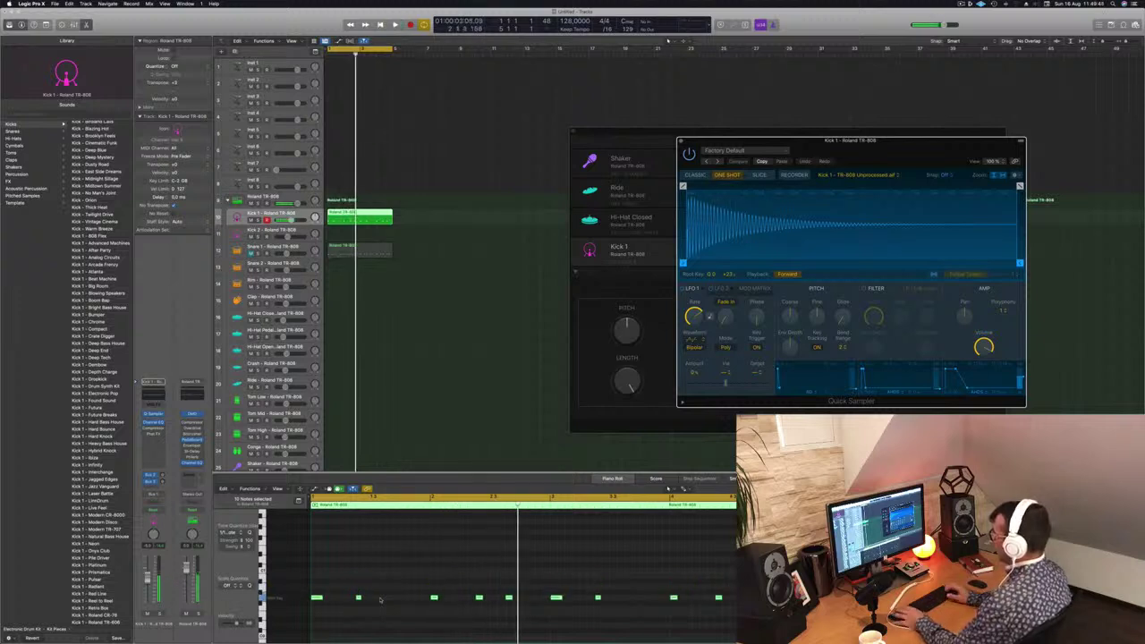
click(681, 141)
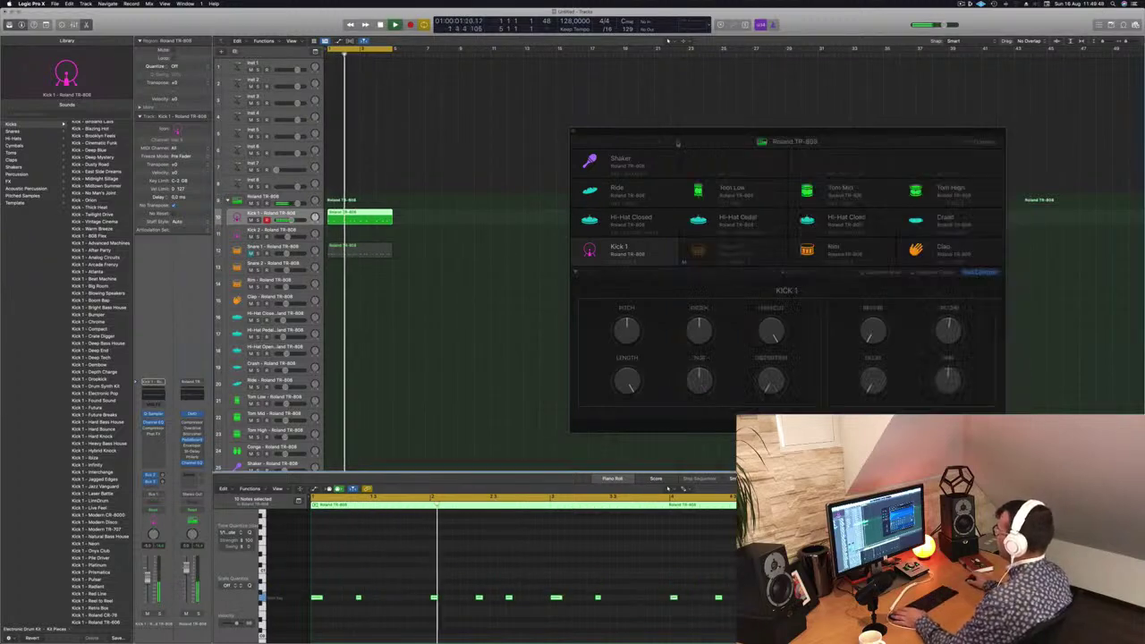
- Compare the notes of the Snare 1 and Kick 1 regions in the Piano Roll while starting and stopping playback
key(Return)
click(362, 253)
key(space)
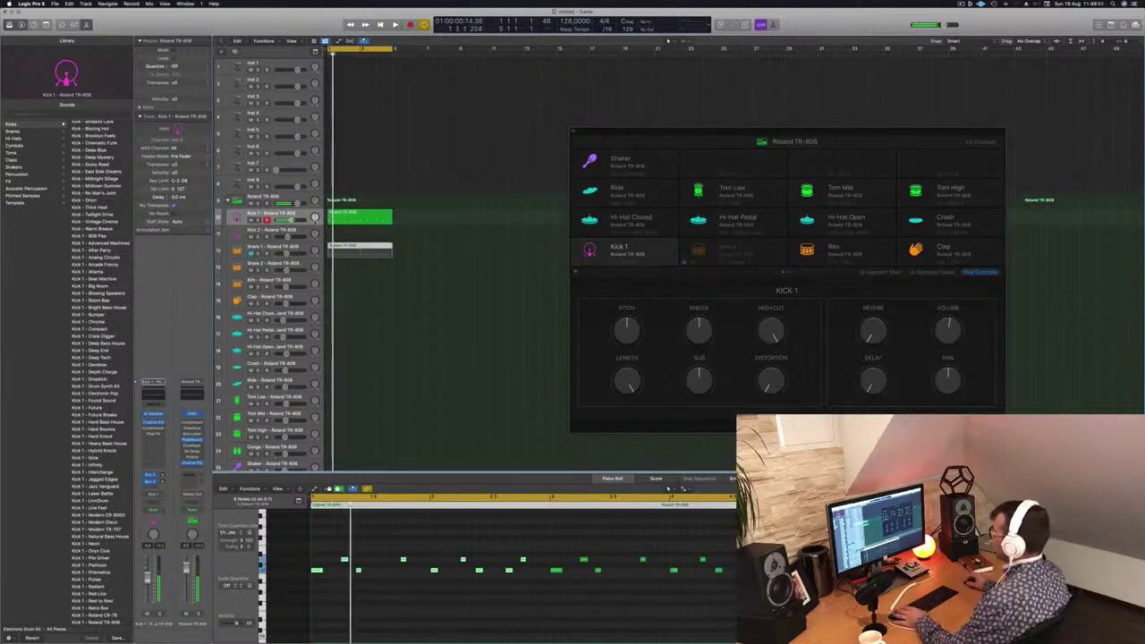
key(space)
click(426, 536)
click(377, 221)
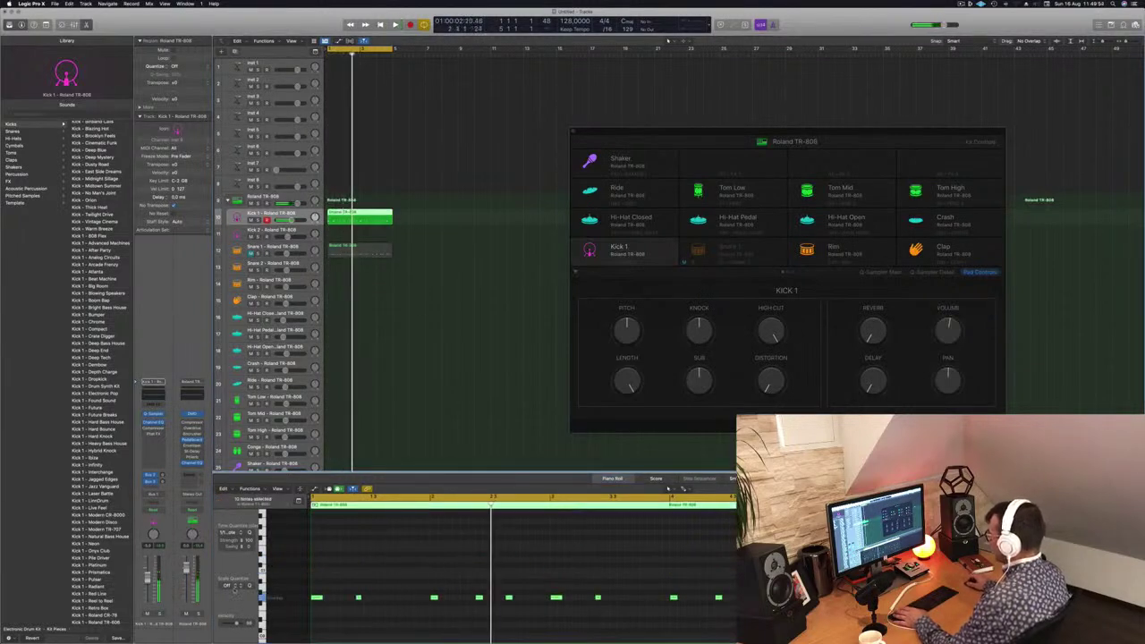
click(263, 597)
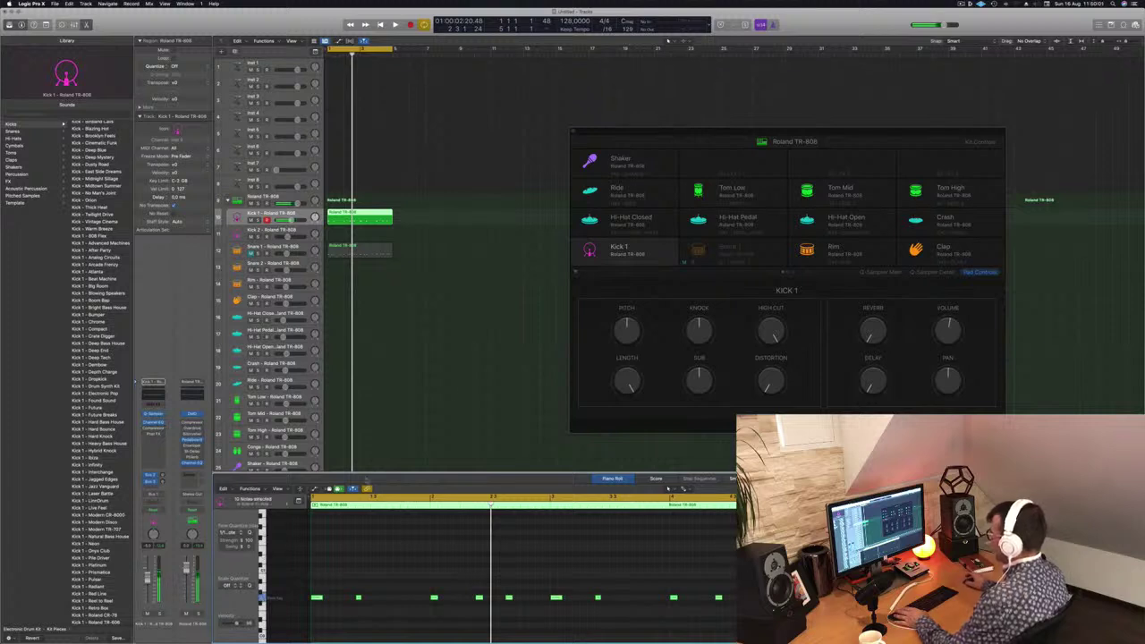
key(space)
key(space)
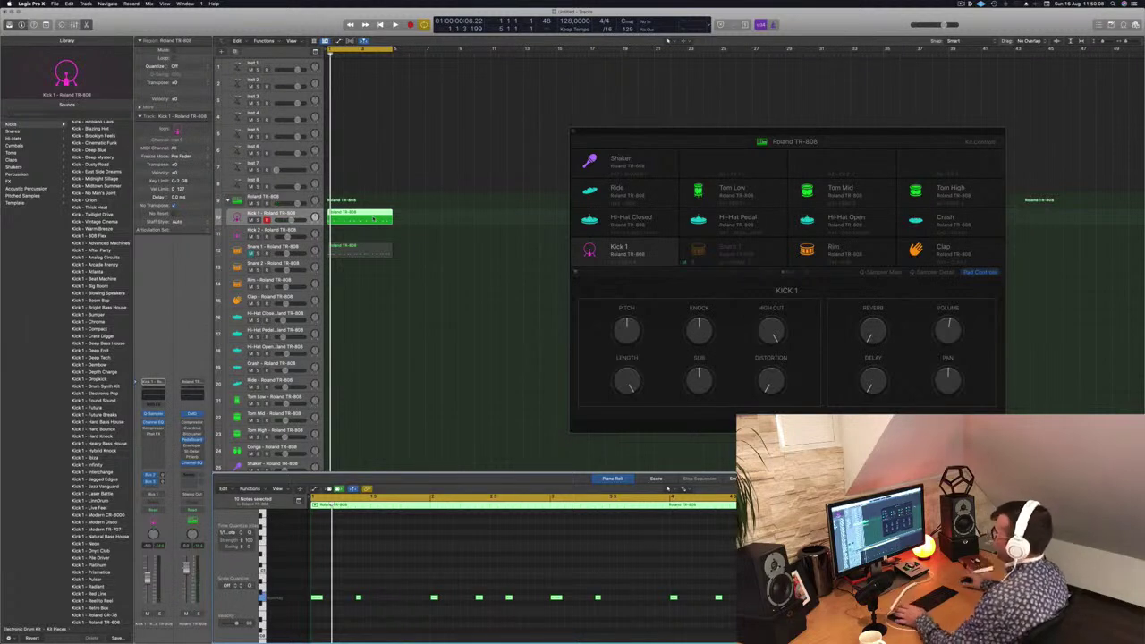
- Delete all kick notes from the Snare 1 region and unmute the Snare 1 track
shift+click(361, 251)
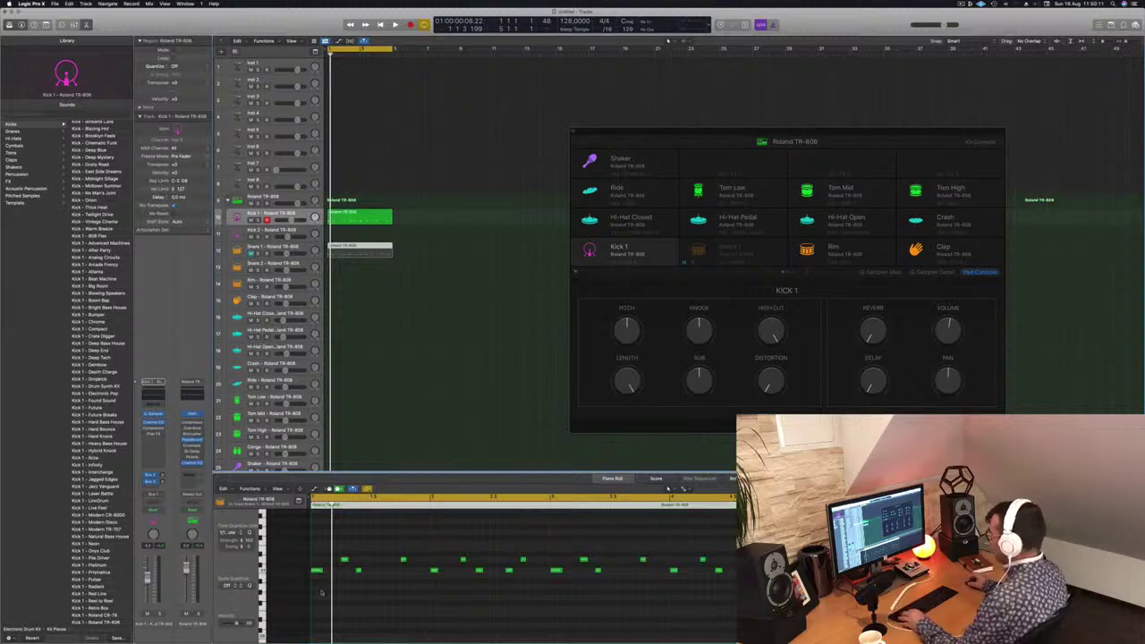
key(BackSpace)
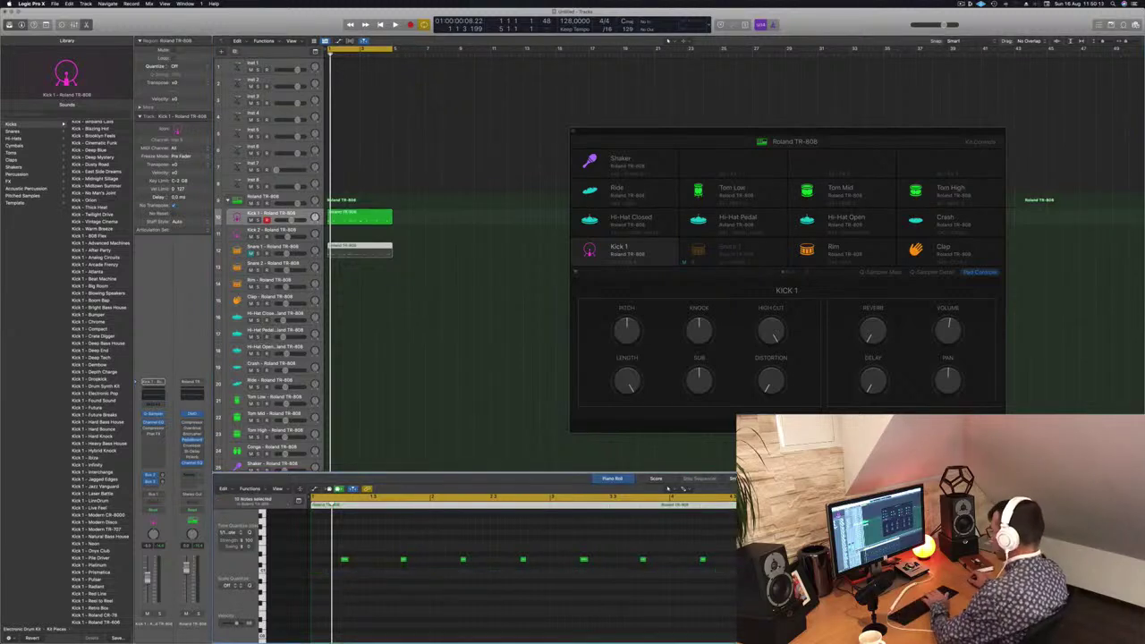
click(251, 253)
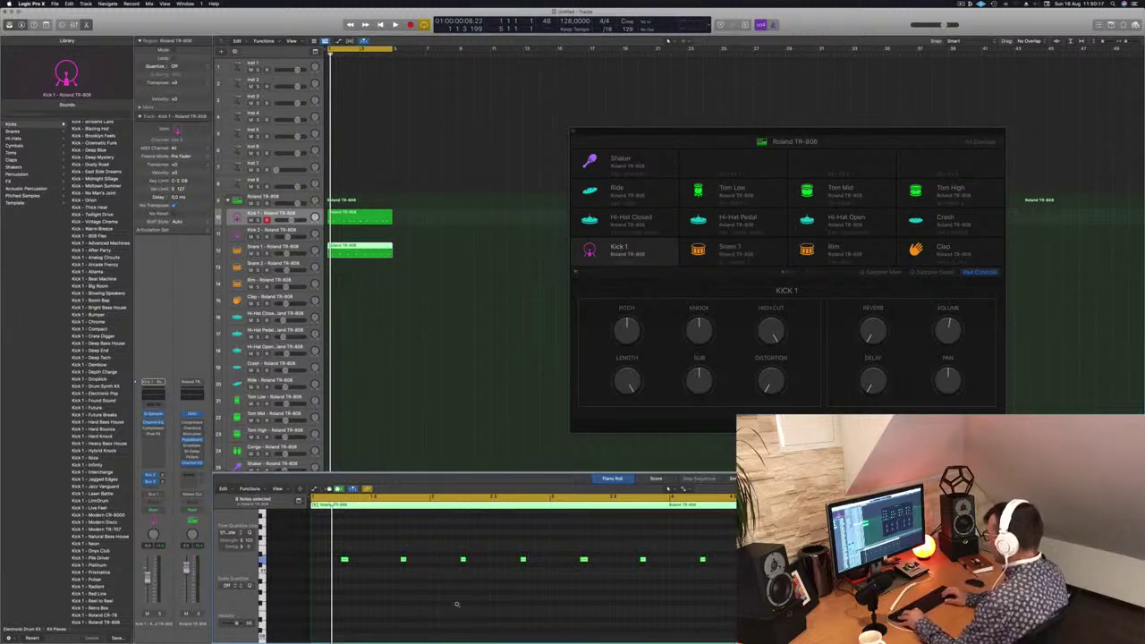
- Move the snare notes to the labelled snare row in the Piano Roll and play the pattern
scroll(284, 573, up, 3)
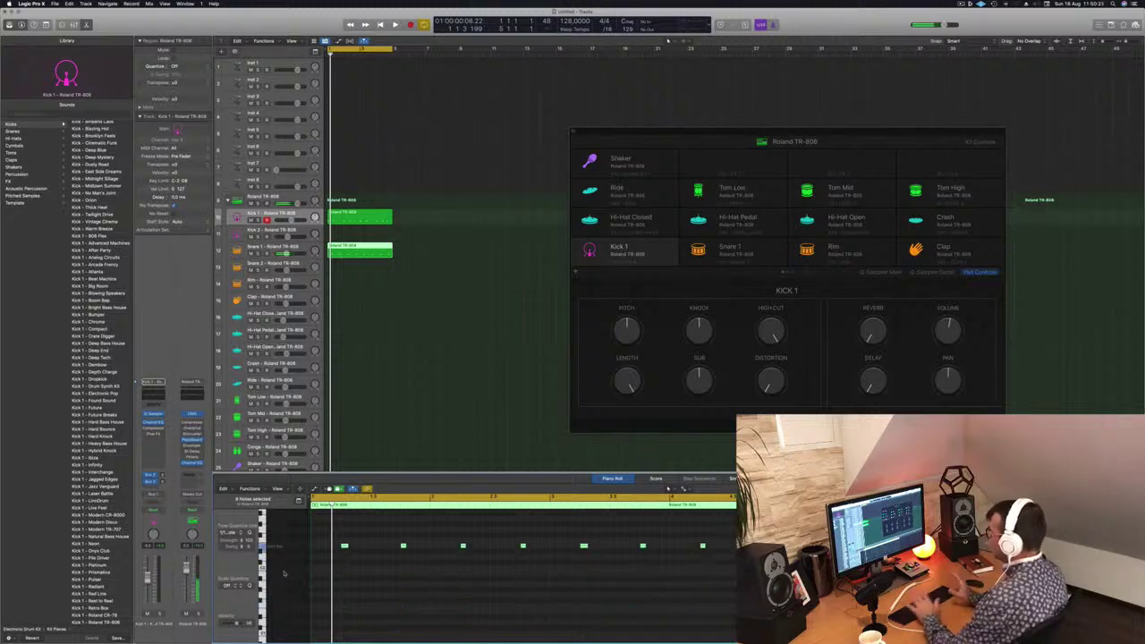
key(space)
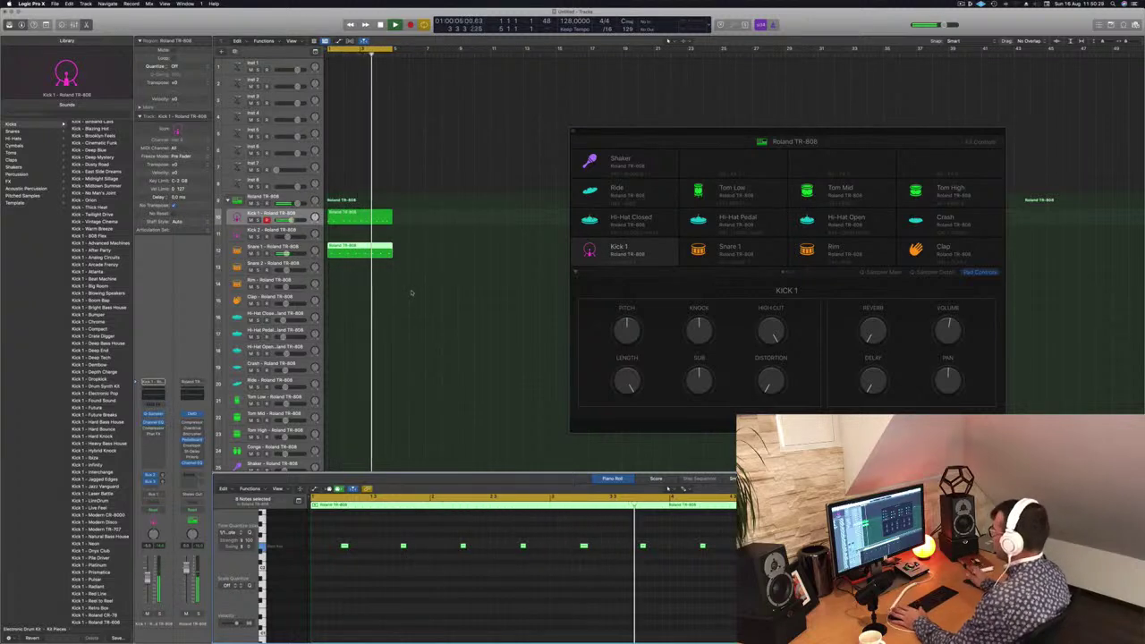
- Try the snare notes a few semitones higher during playback
key(alt+Up)
key(alt+Up)
key(alt+Up)
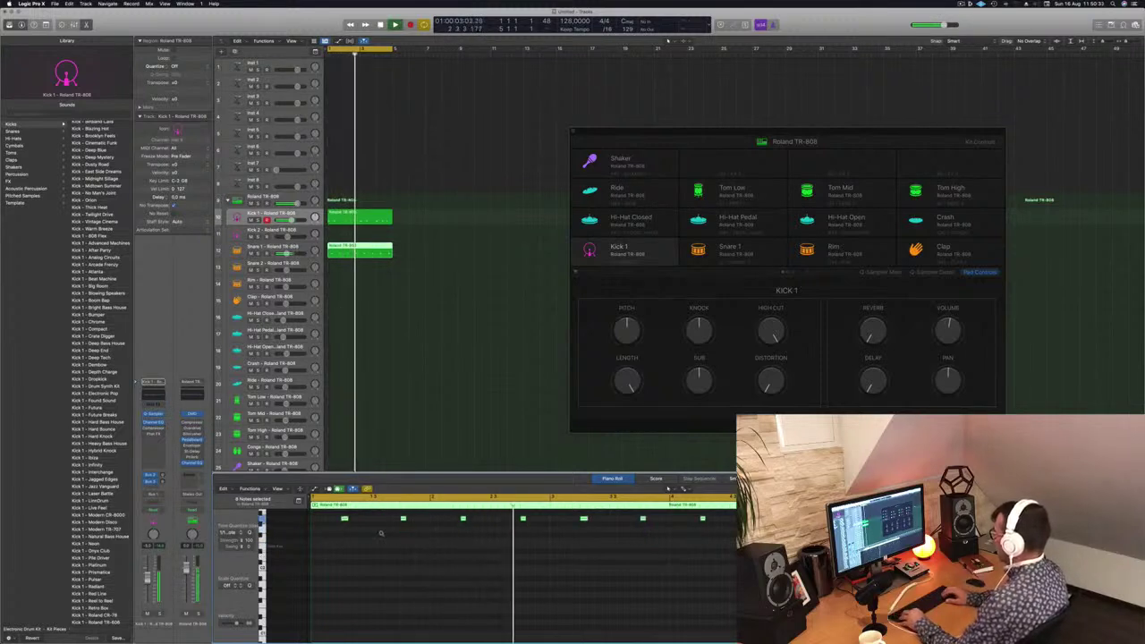
scroll(381, 534, down, 1)
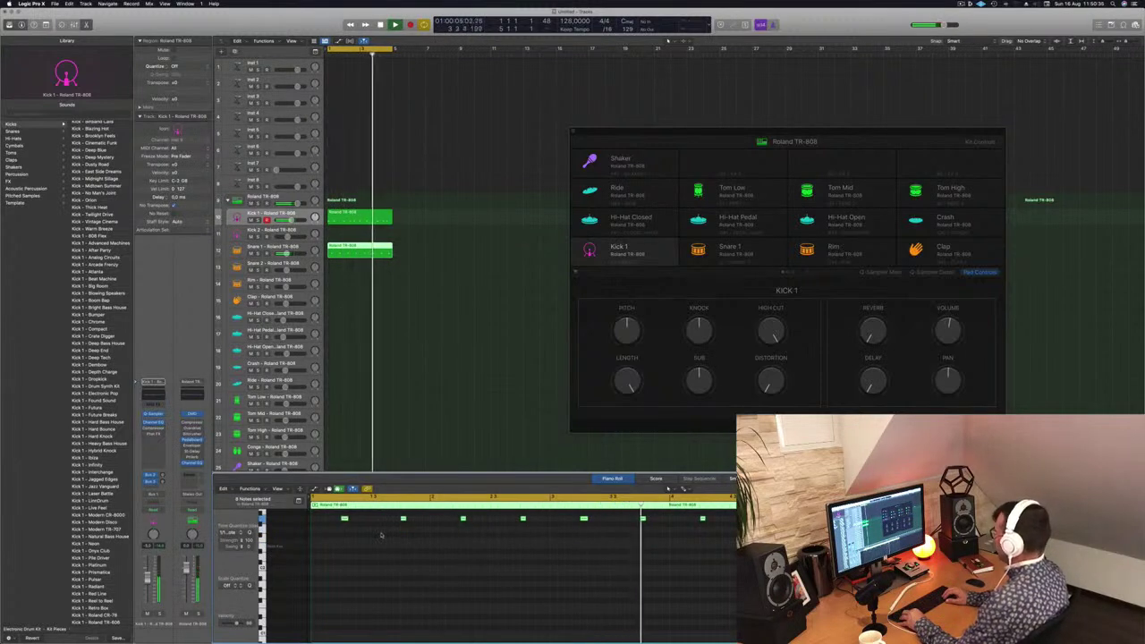
scroll(381, 535, up, 2)
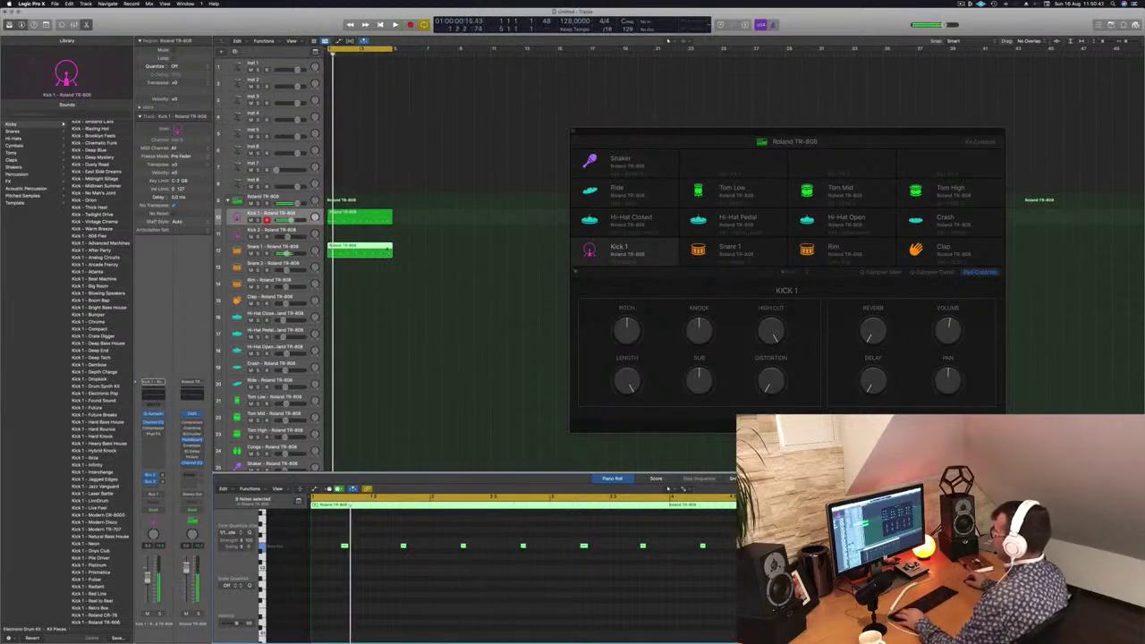
- Copy the Snare 1 region to the Hi-Hat Closed track
click(363, 220)
click(354, 252)
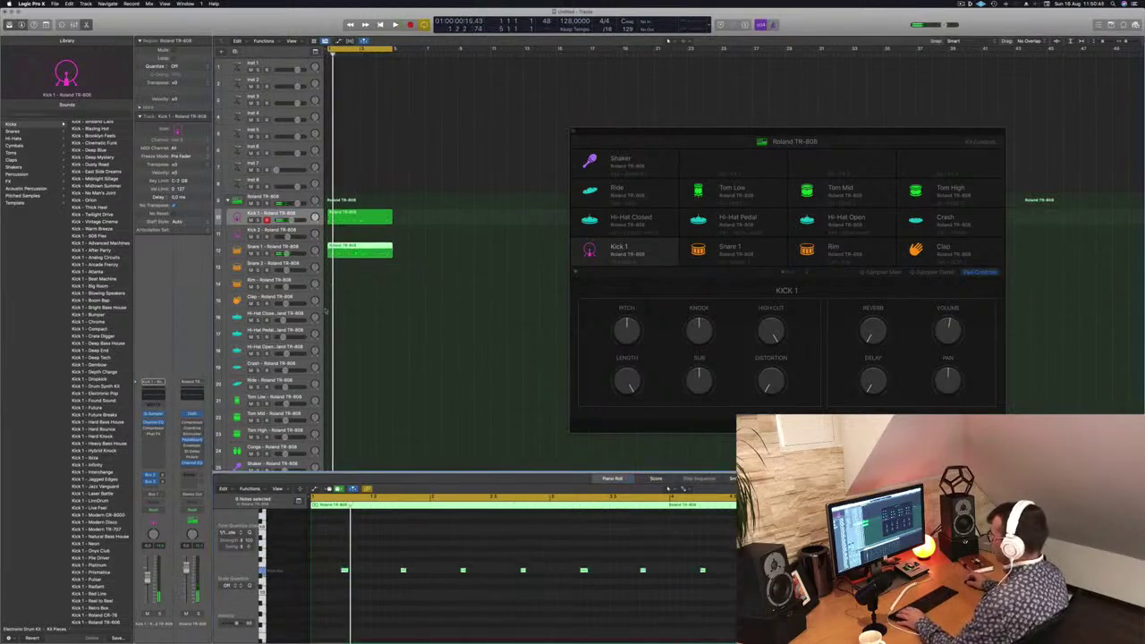
drag(359, 255, 366, 340)
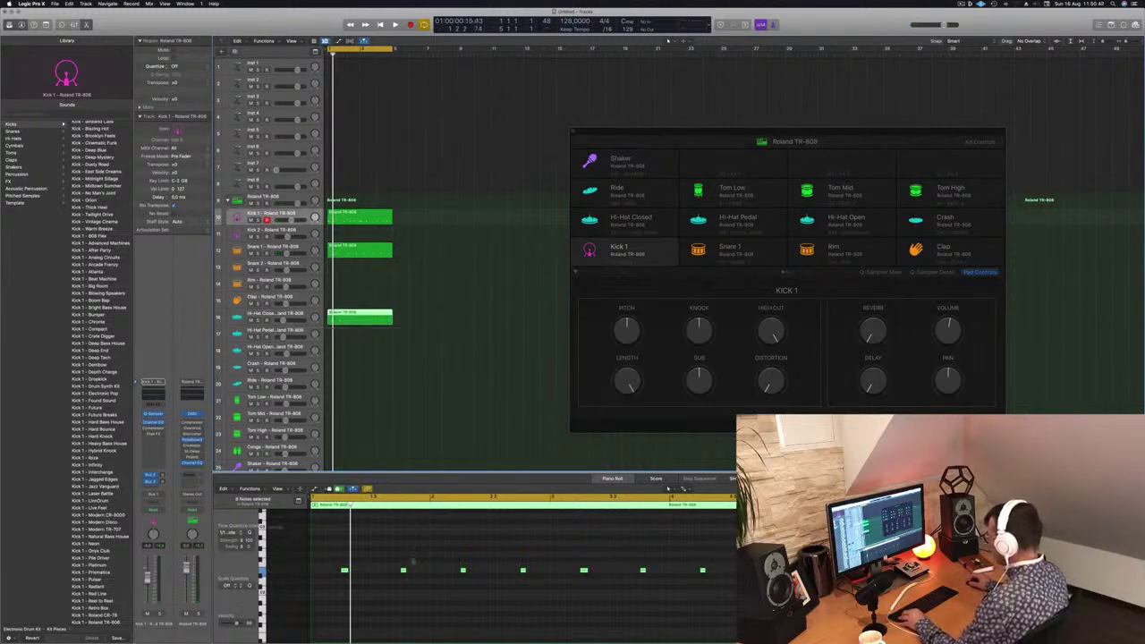
- Duplicate and shift the notes of the Hi-Hat Closed region so a hit falls on every eighth-note offbeat across four bars
click(424, 562)
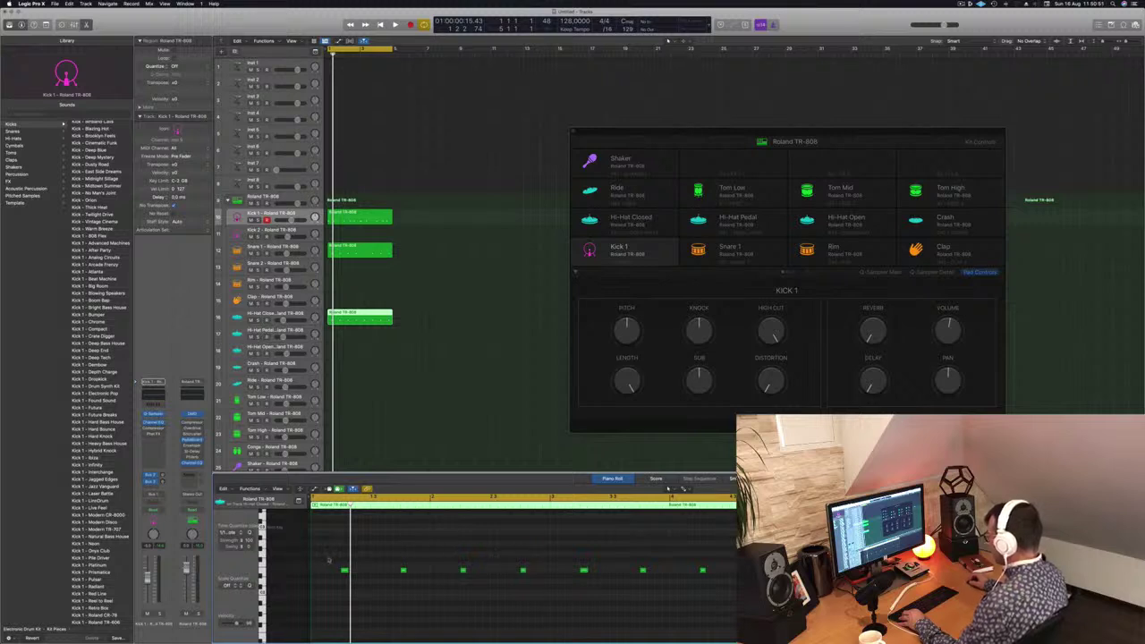
drag(329, 560, 765, 592)
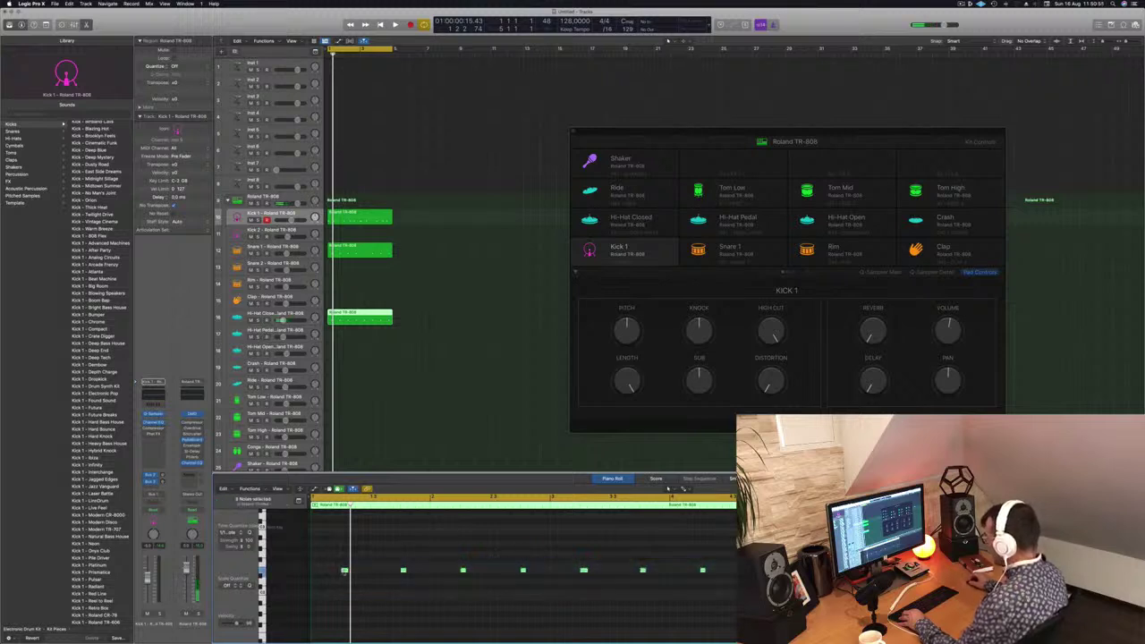
drag(344, 570, 613, 583)
- Play the pattern and transpose all closed hi-hat notes to the labelled hi-hat row in the Piano Roll
key(space)
scroll(366, 582, down, 3)
key(alt+Up)
key(alt+Up)
key(alt+Up)
key(alt+Up)
key(alt+Up)
key(alt+Up)
key(alt+Up)
key(alt+Up)
key(alt+Up)
key(alt+Up)
key(alt+Up)
key(alt+Up)
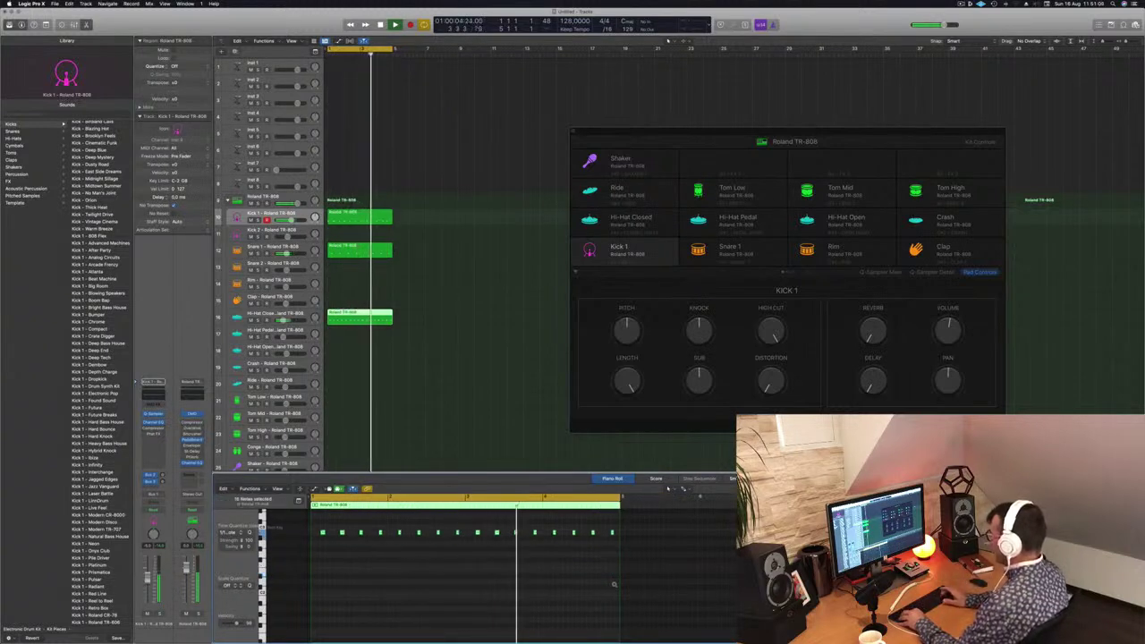
key(alt+Down)
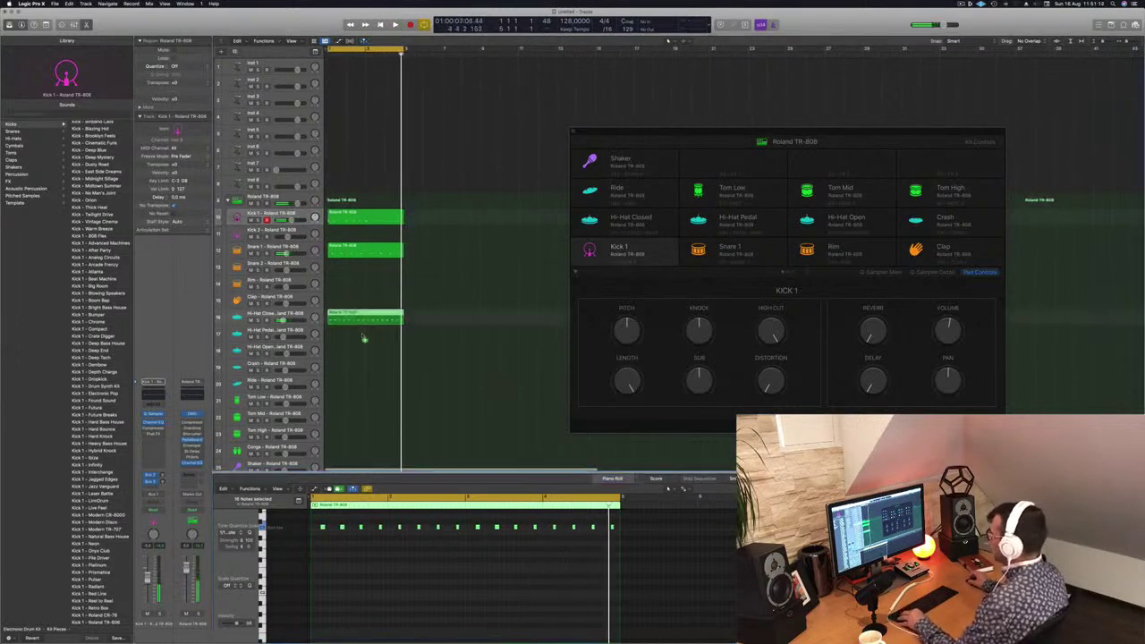
- Copy the Hi-Hat Closed region to the Hi-Hat Open track and delete all notes except the last offbeat of each bar
drag(374, 315, 364, 356)
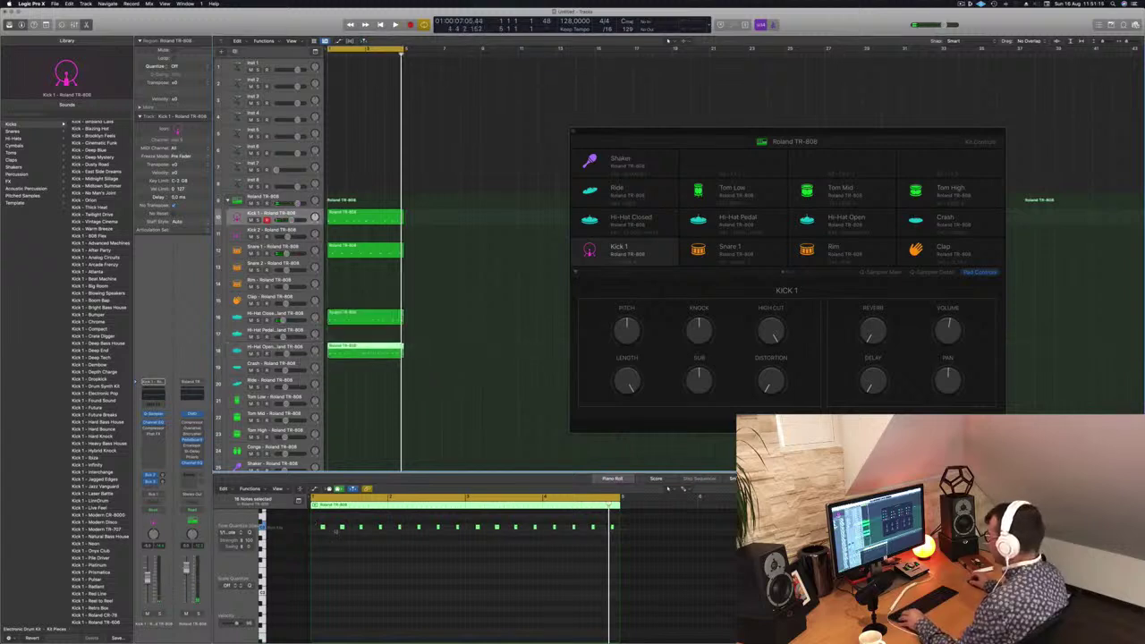
drag(314, 522, 376, 542)
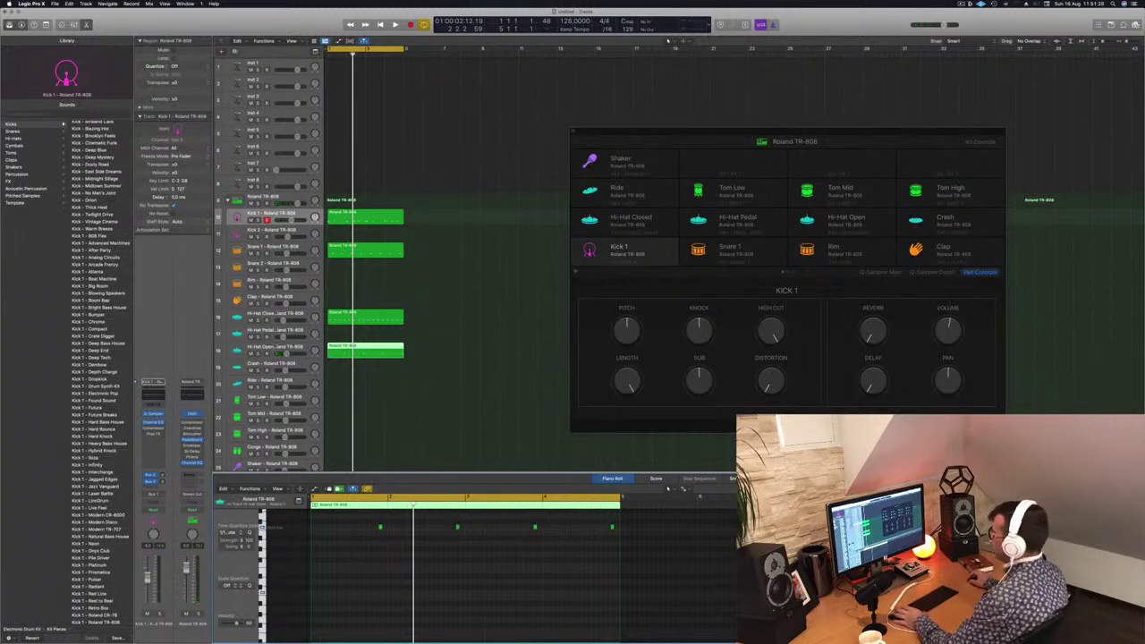
- Start playback and copy the Hi-Hat Open region to the Tom Low track
key(space)
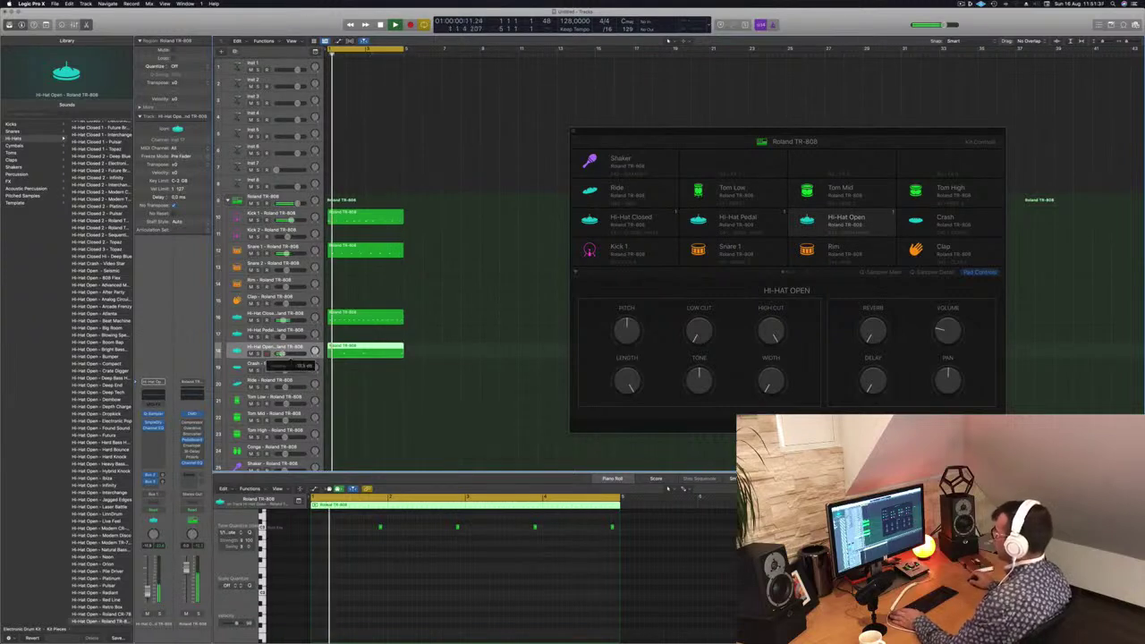
click(300, 398)
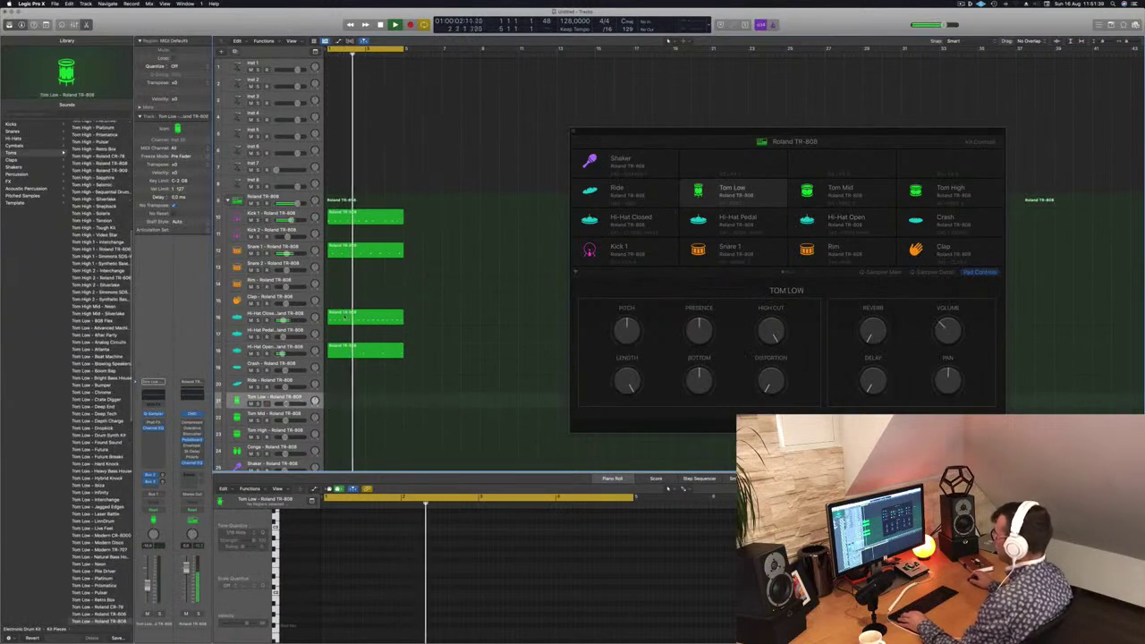
click(350, 316)
click(348, 349)
drag(348, 348, 350, 402)
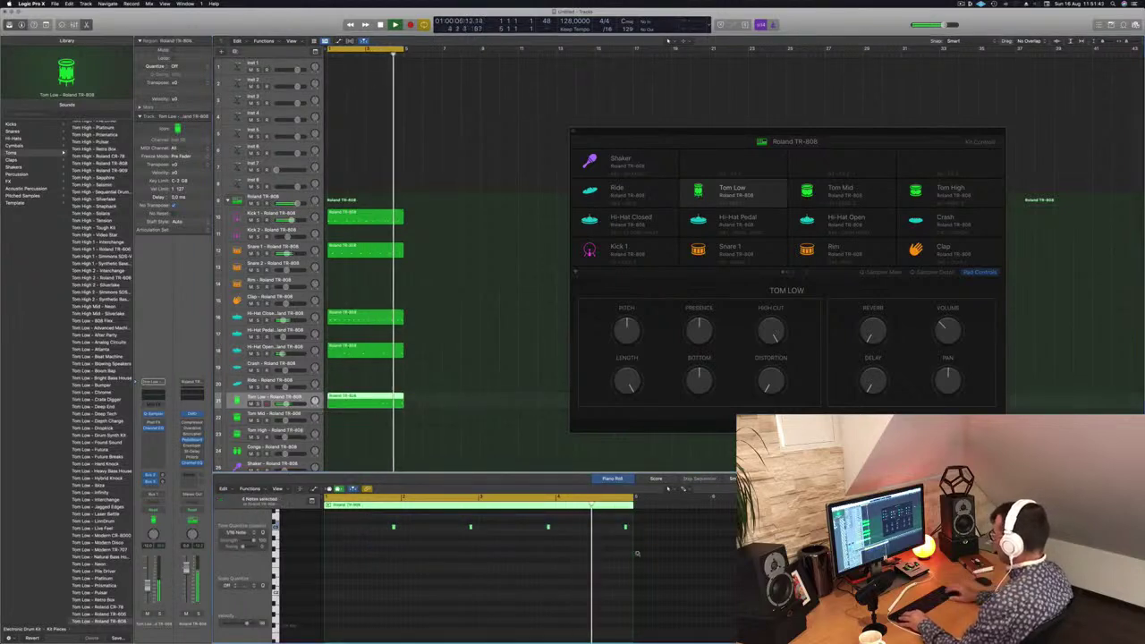
- Transpose the four copied Tom Low notes down to the low tom's row and nudge them a sixteenth note earlier
key(alt+Down)
key(alt+Down)
key(alt+Down)
key(alt+Down)
key(alt+Down)
key(alt+Down)
key(alt+Down)
key(alt+Down)
key(alt+Down)
key(alt+Down)
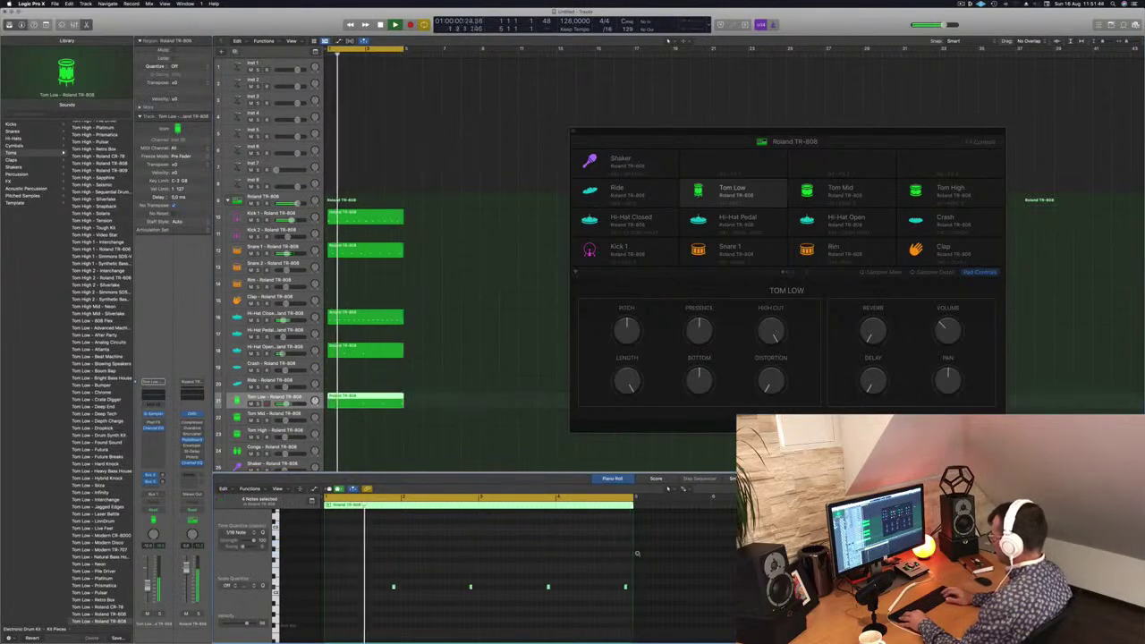
key(alt+Down)
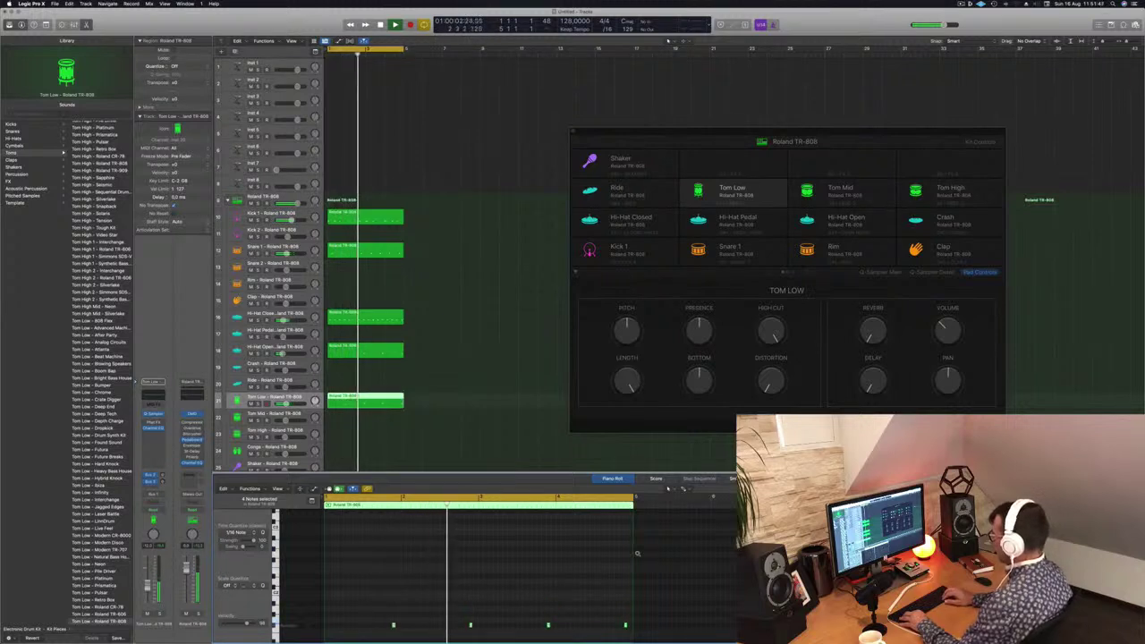
key(alt+Right)
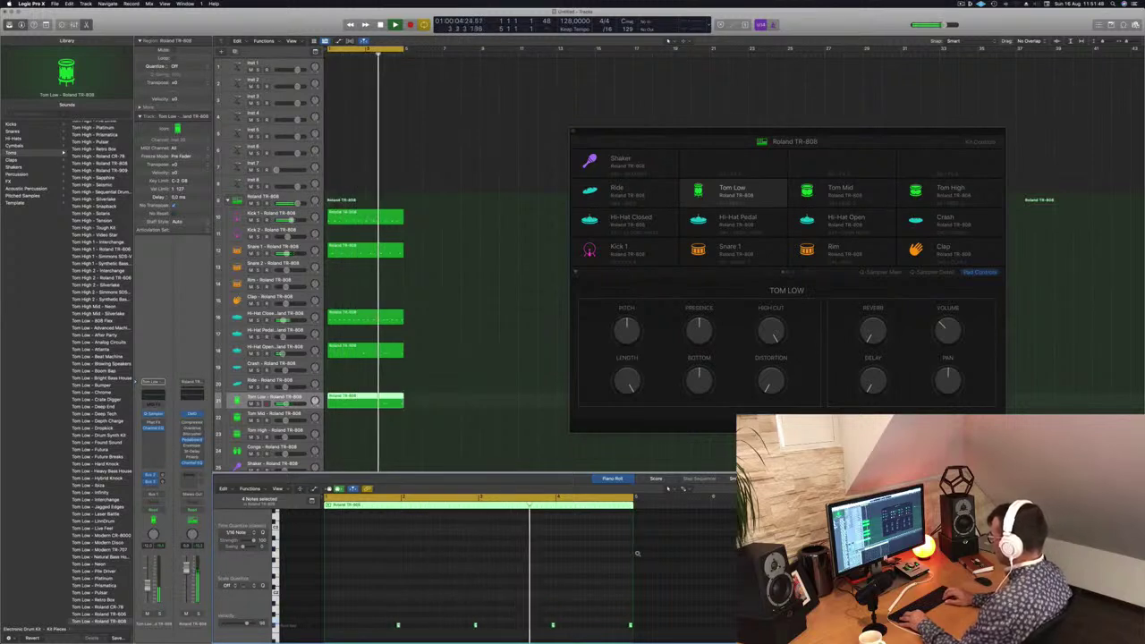
key(alt+Left)
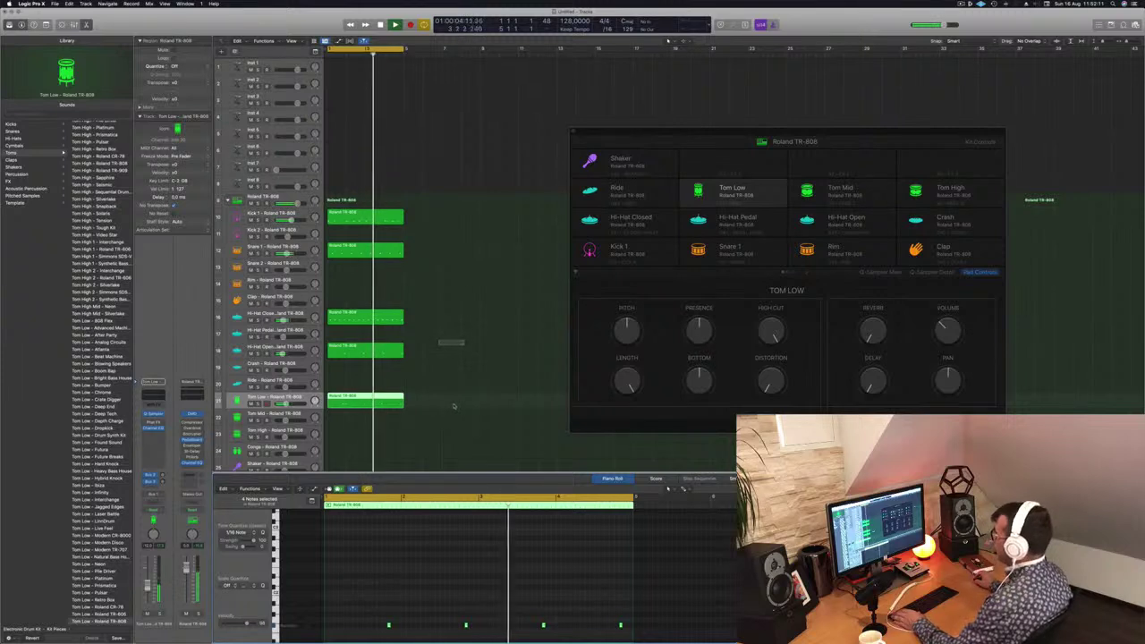
- Open the Quick Sampler of the Tom Low track and view its Mod Matrix and LFO 2 settings
click(455, 412)
click(366, 401)
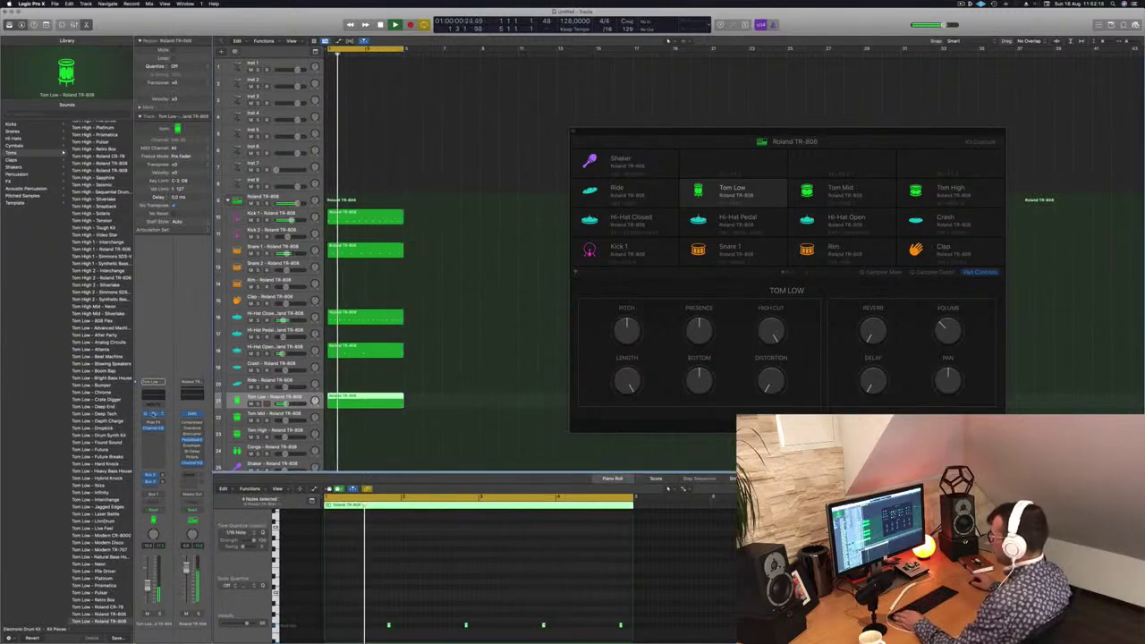
click(153, 414)
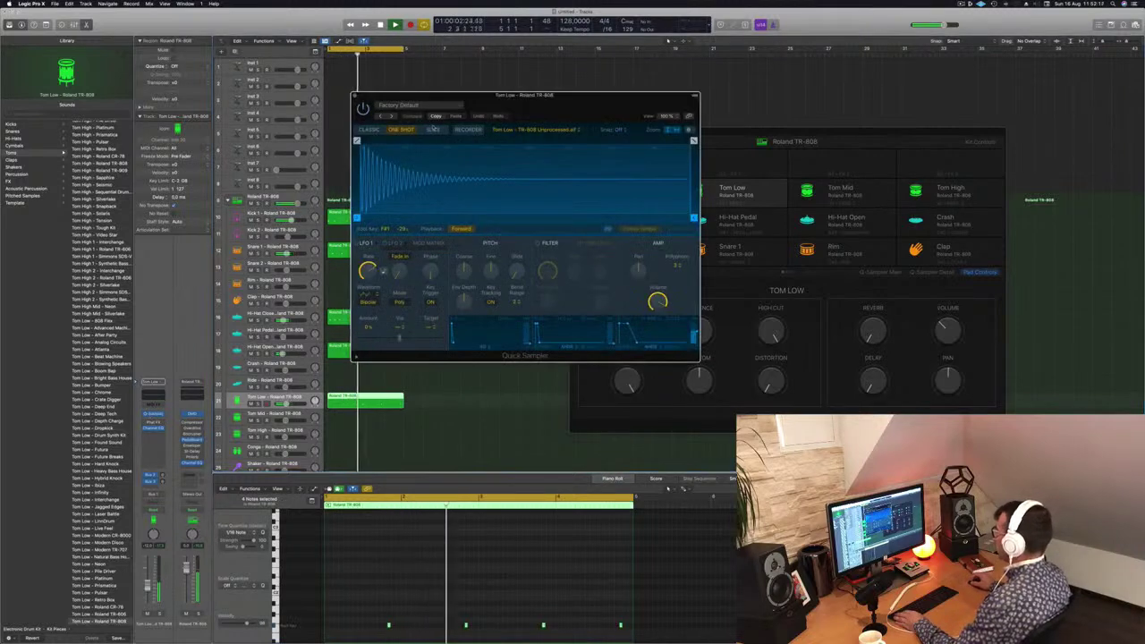
drag(516, 105, 506, 166)
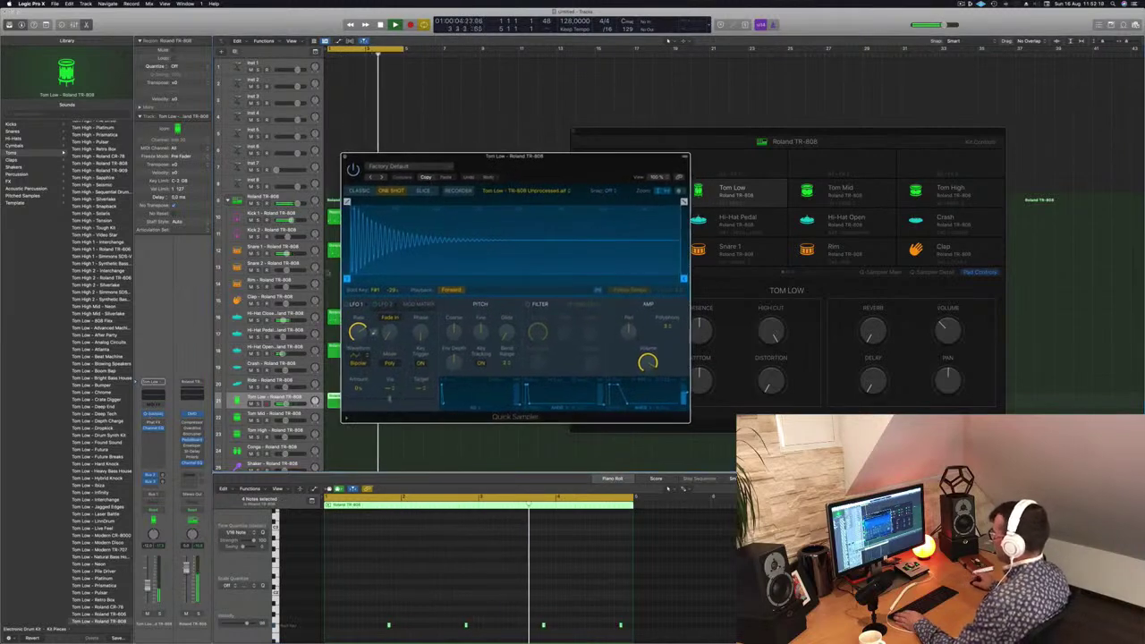
click(416, 305)
click(384, 304)
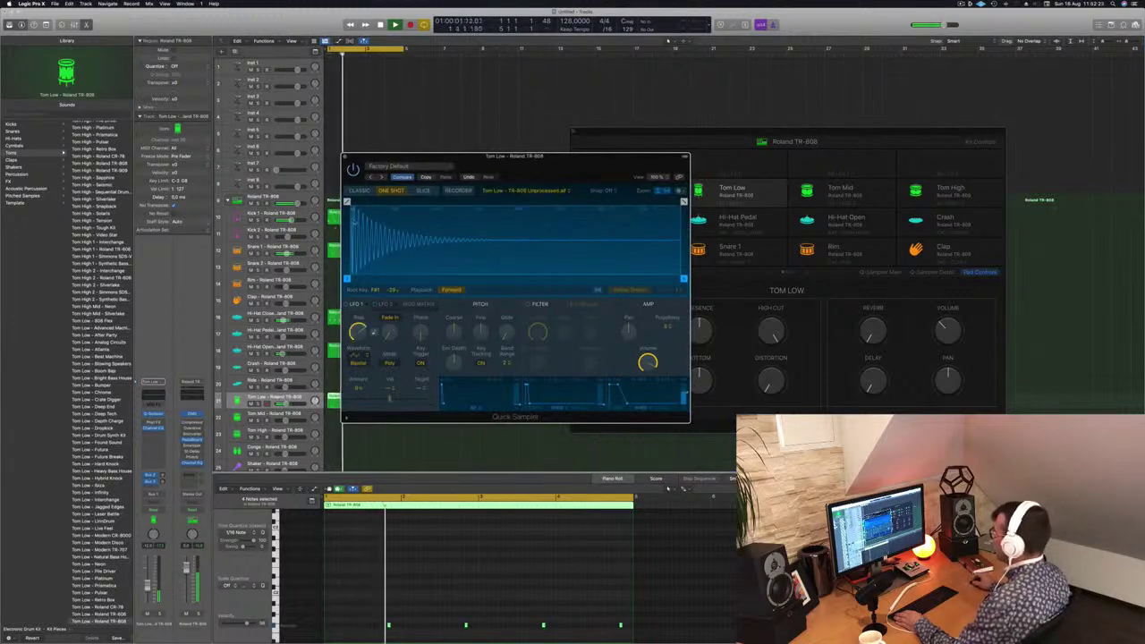
- Compare the Quick Sampler's Slice, Recorder, Classic and One Shot modes, leave it in One Shot and close it
click(424, 192)
click(457, 191)
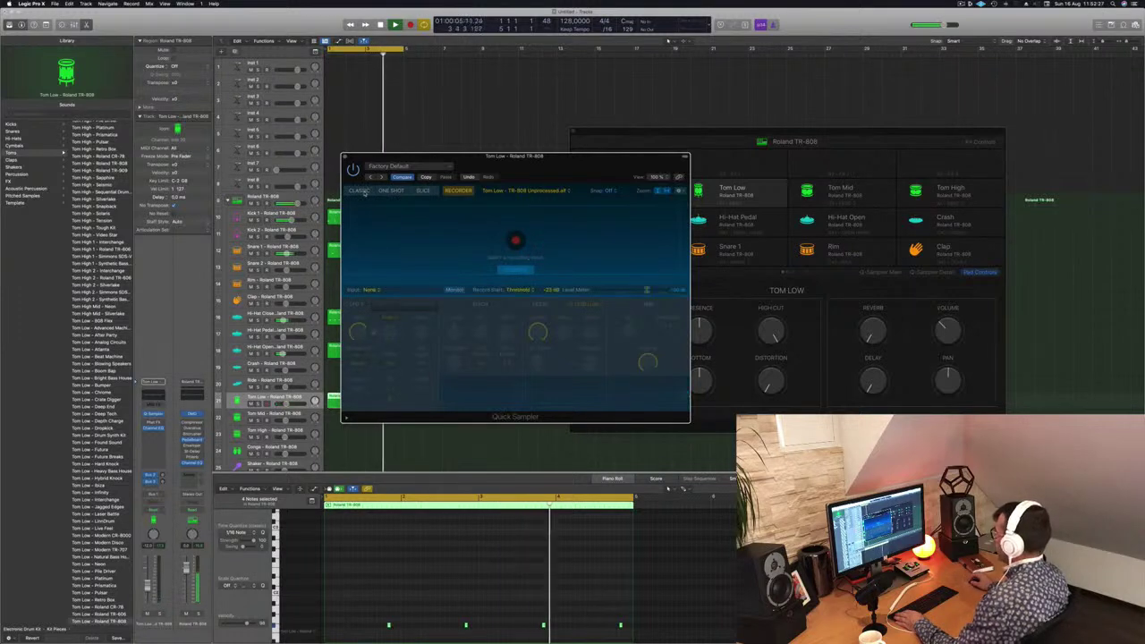
click(364, 193)
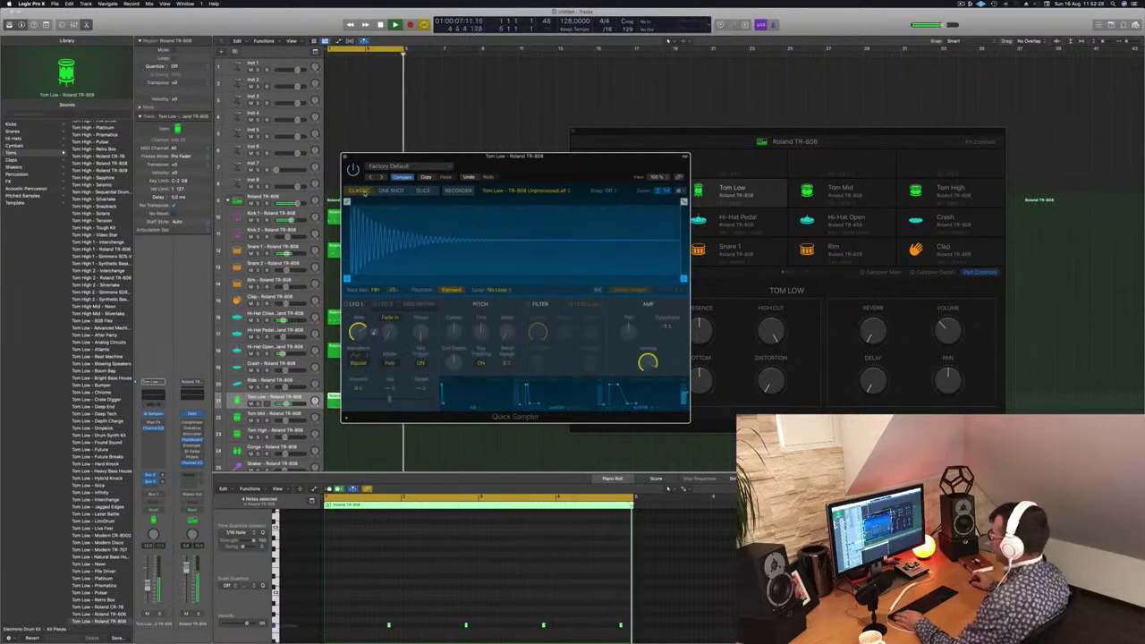
drag(559, 170, 661, 184)
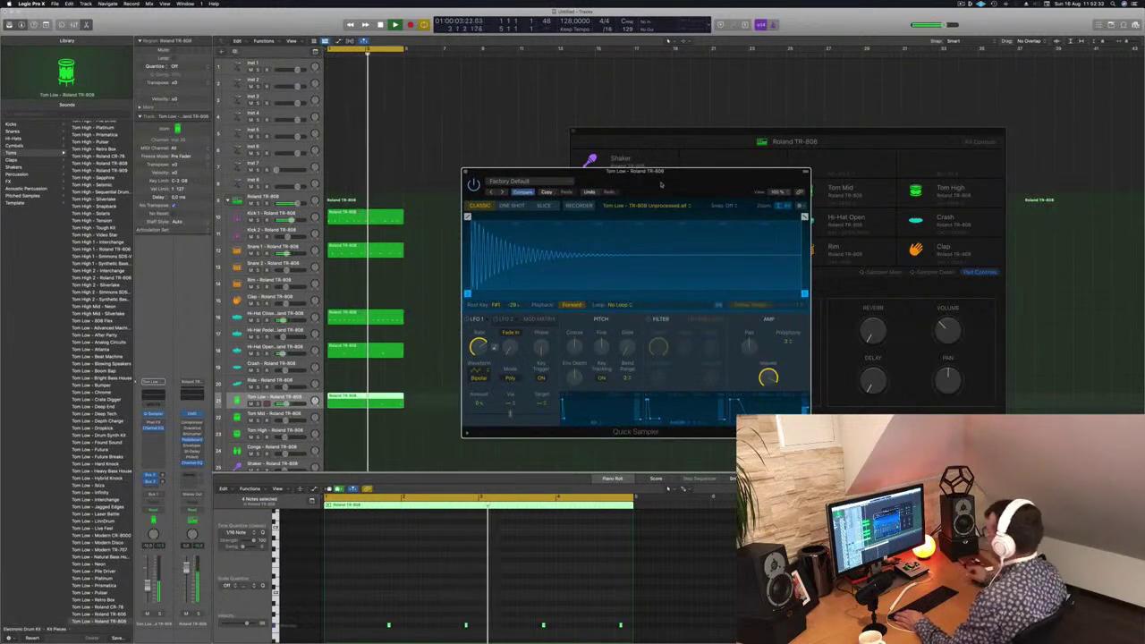
drag(635, 180, 584, 177)
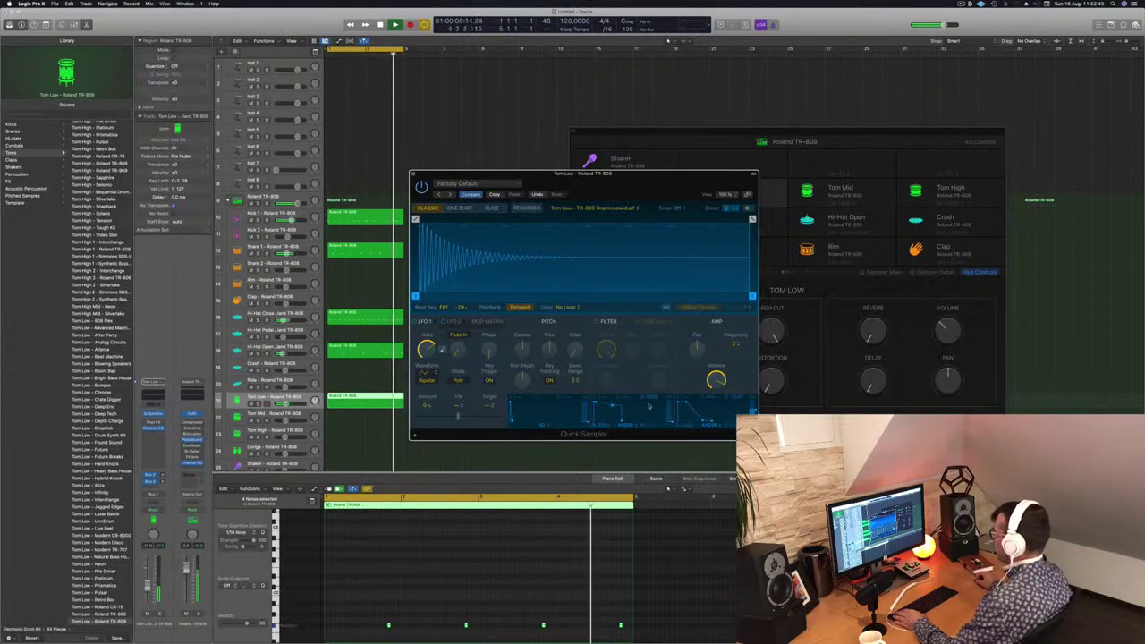
click(459, 208)
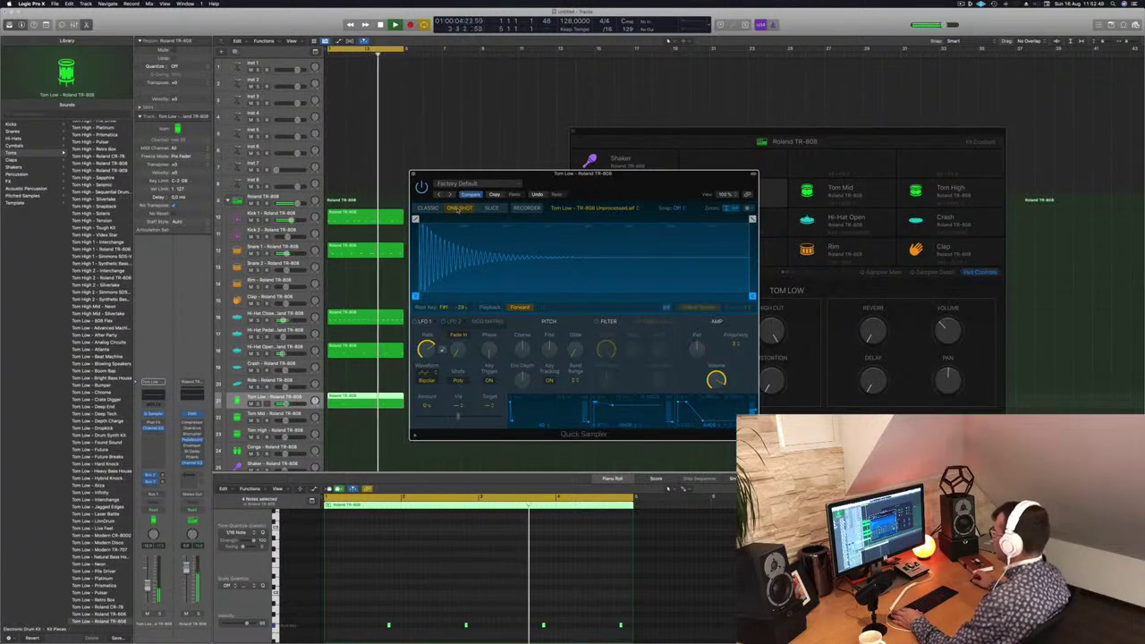
click(429, 207)
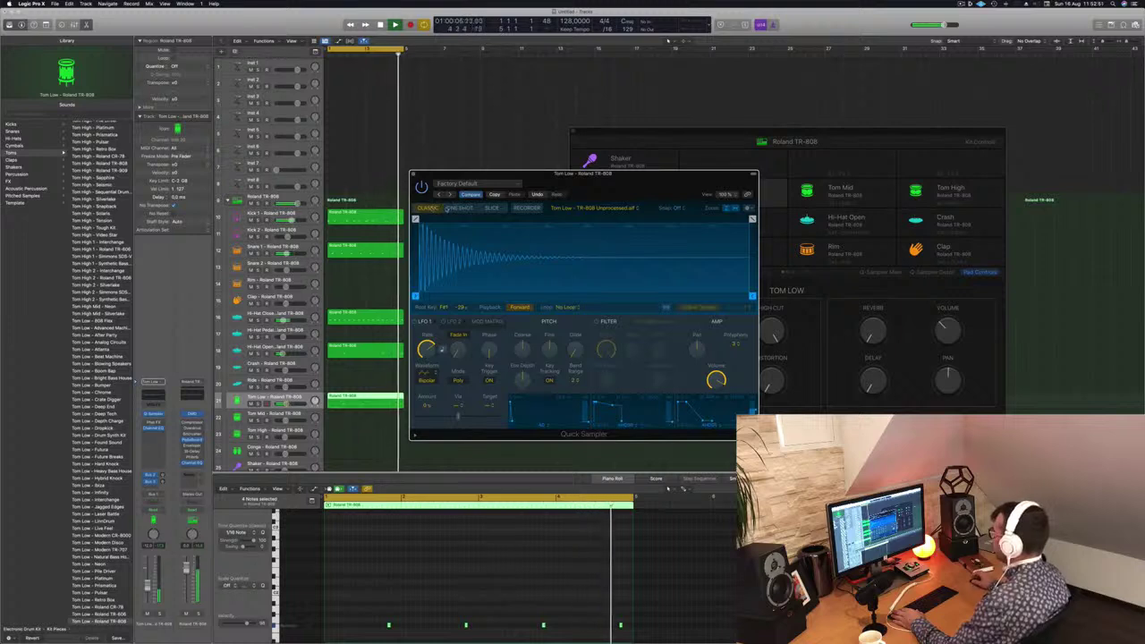
click(458, 208)
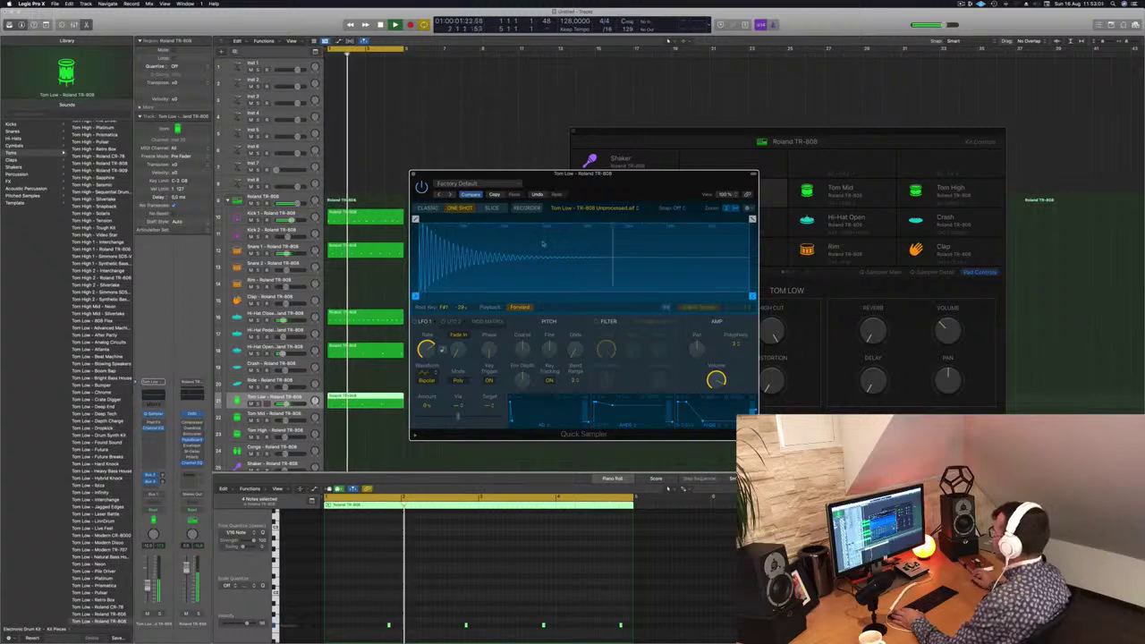
click(415, 174)
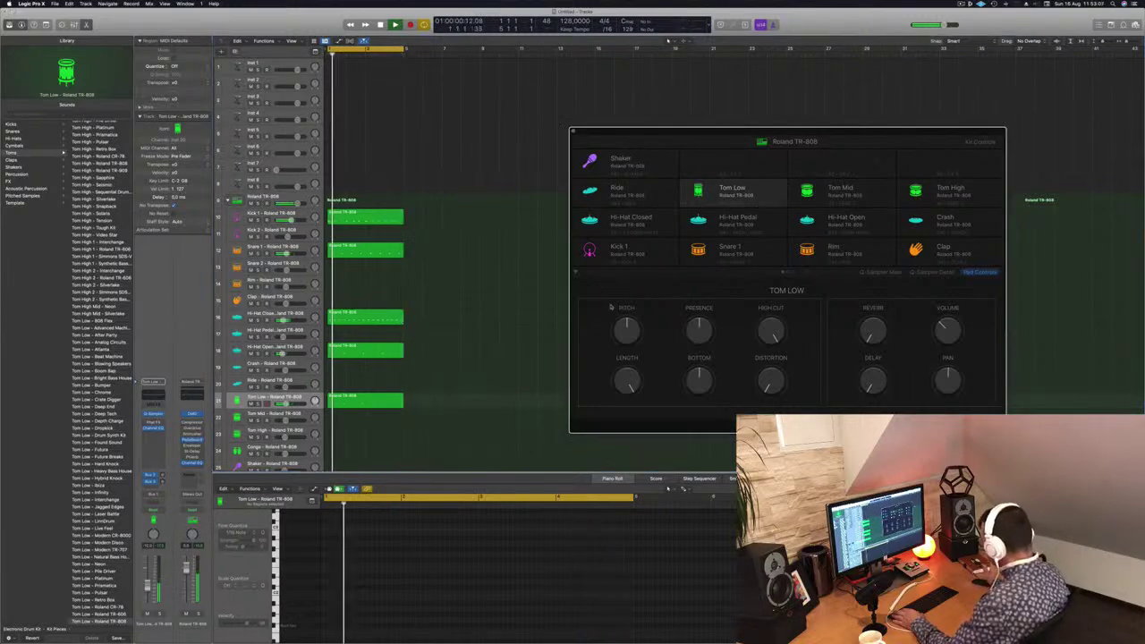
- Raise the Tom Low pad's Bottom and Distortion controls, and compare them with the Snare 1 pad's controls
drag(709, 386, 712, 349)
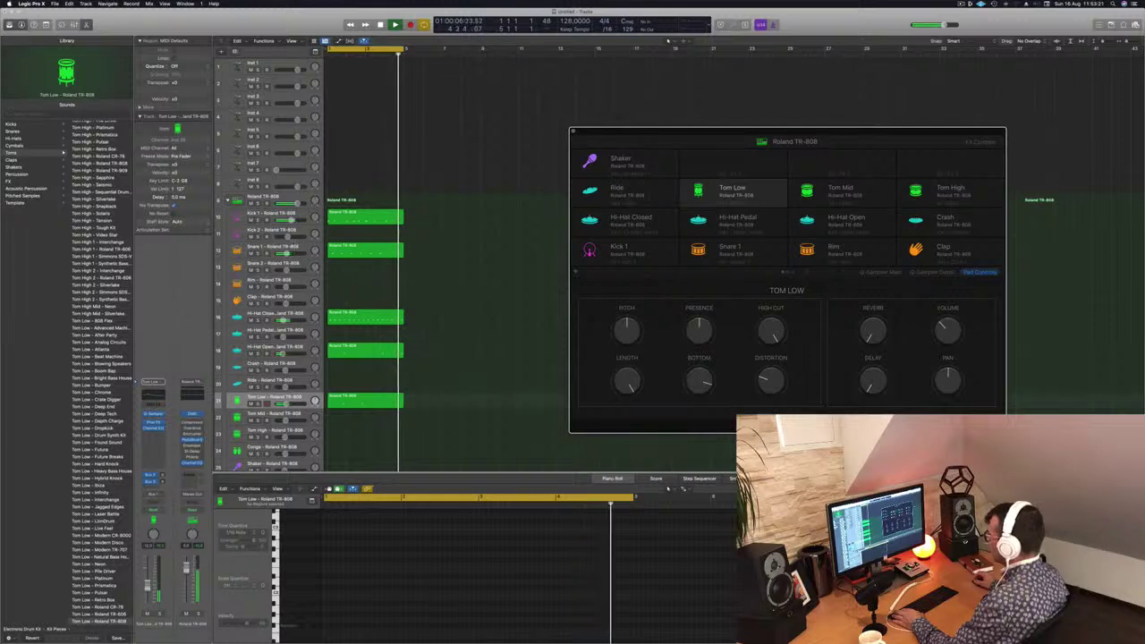
click(302, 250)
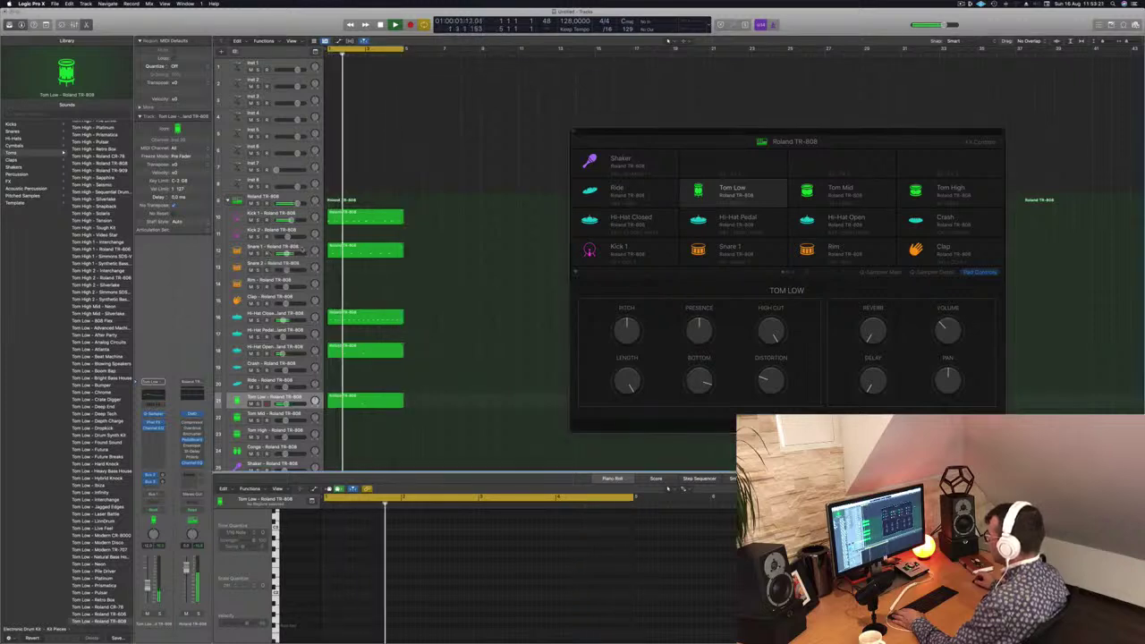
click(302, 251)
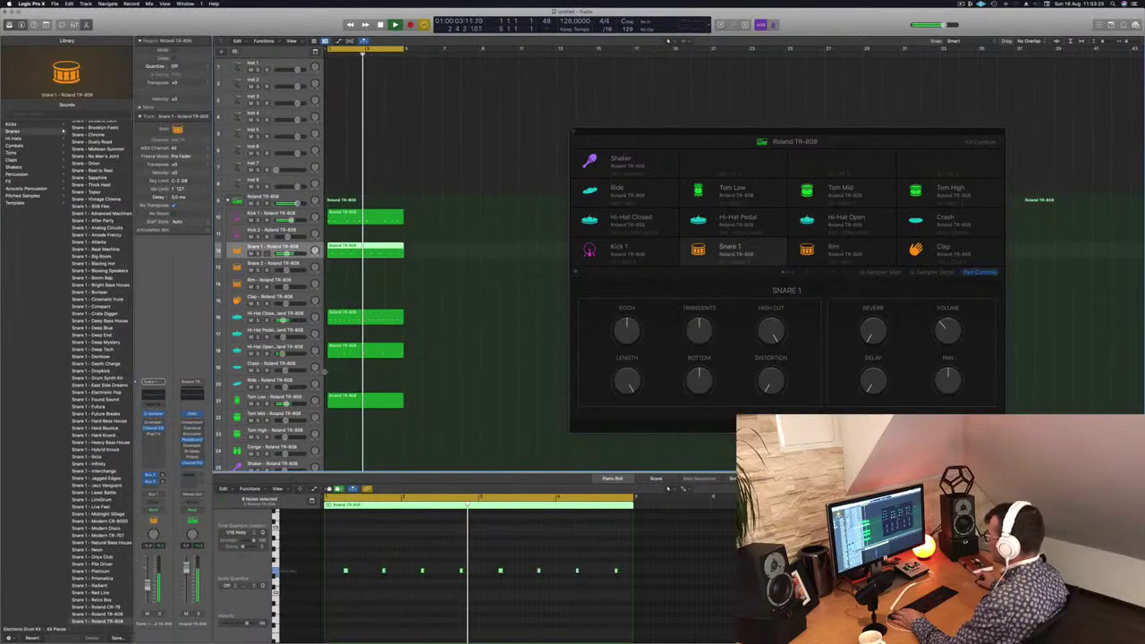
click(300, 397)
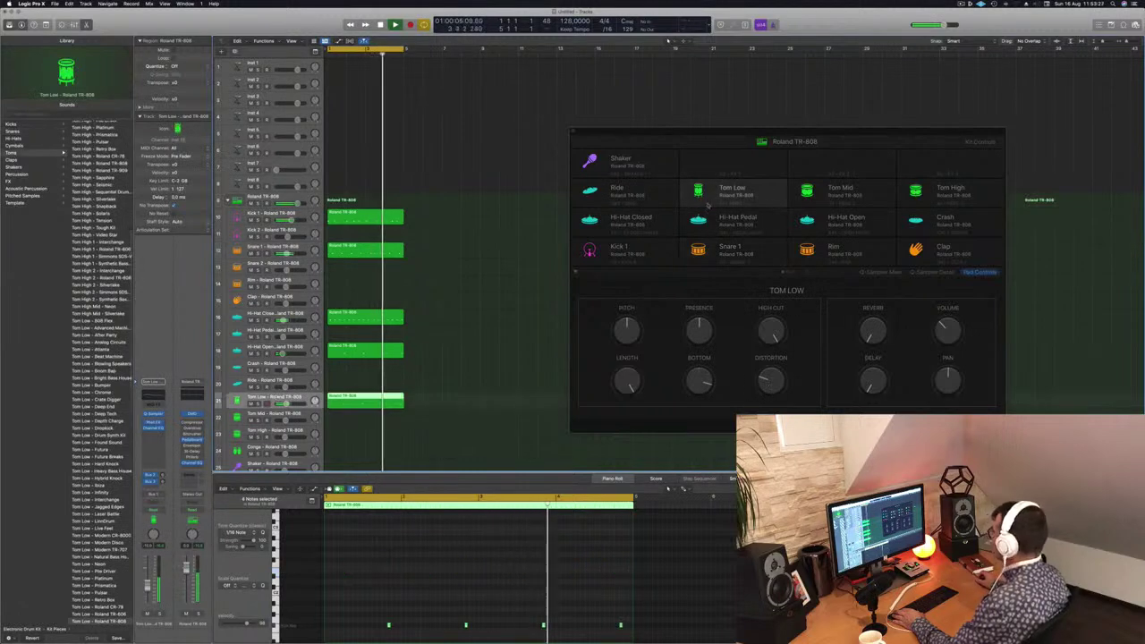
click(765, 191)
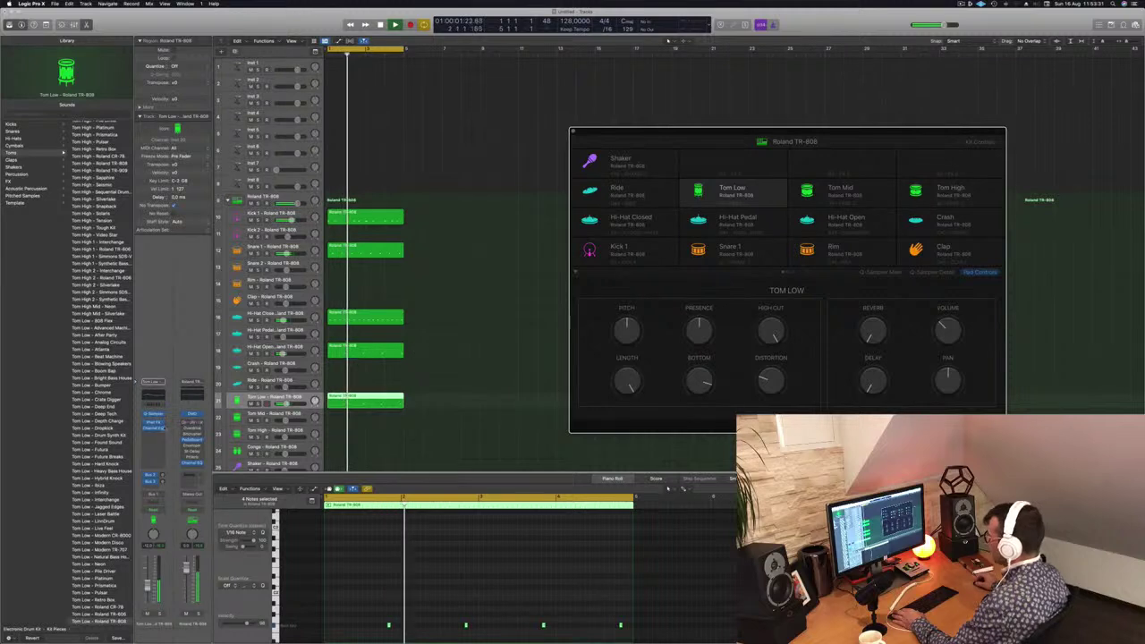
- Reopen the Tom Low Quick Sampler to view it beside the drum kit's pads, and close it
click(153, 415)
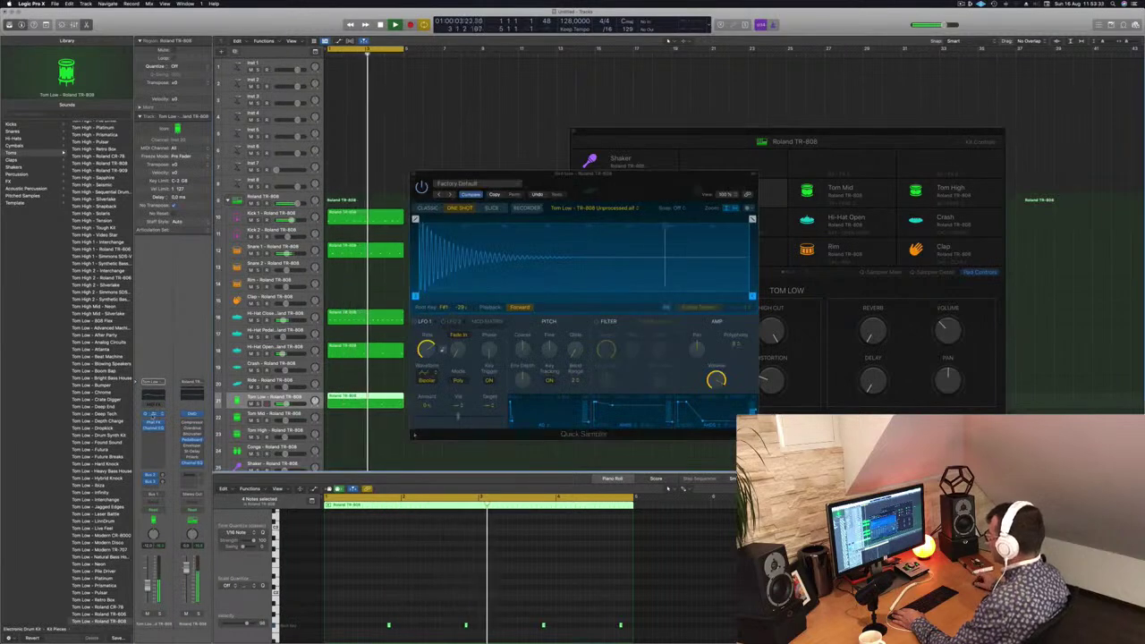
drag(617, 173, 939, 225)
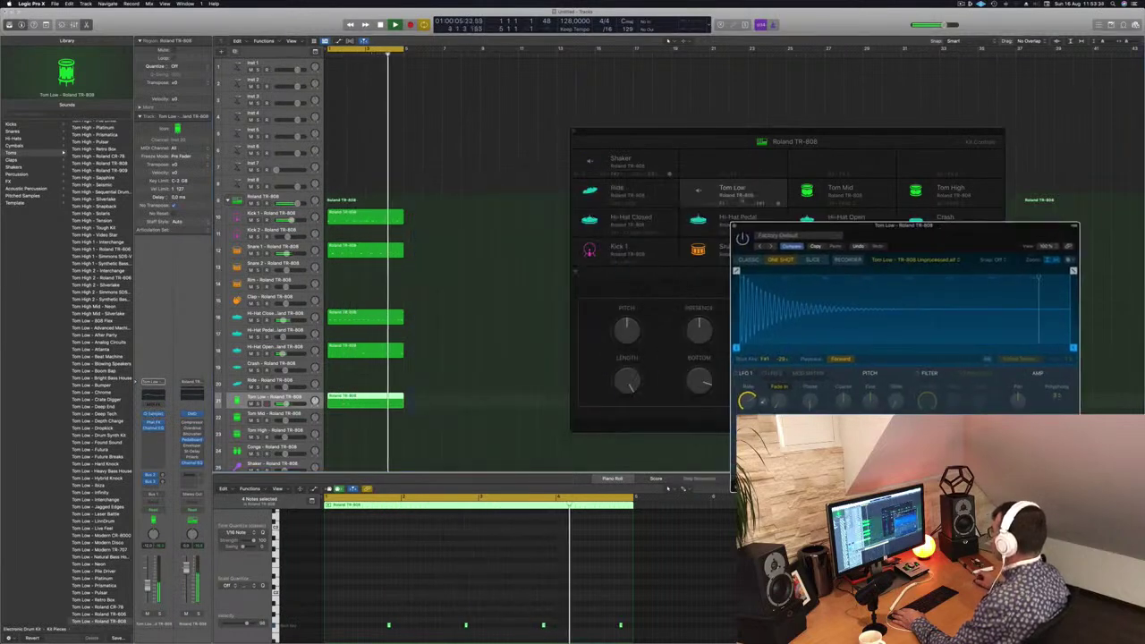
click(735, 226)
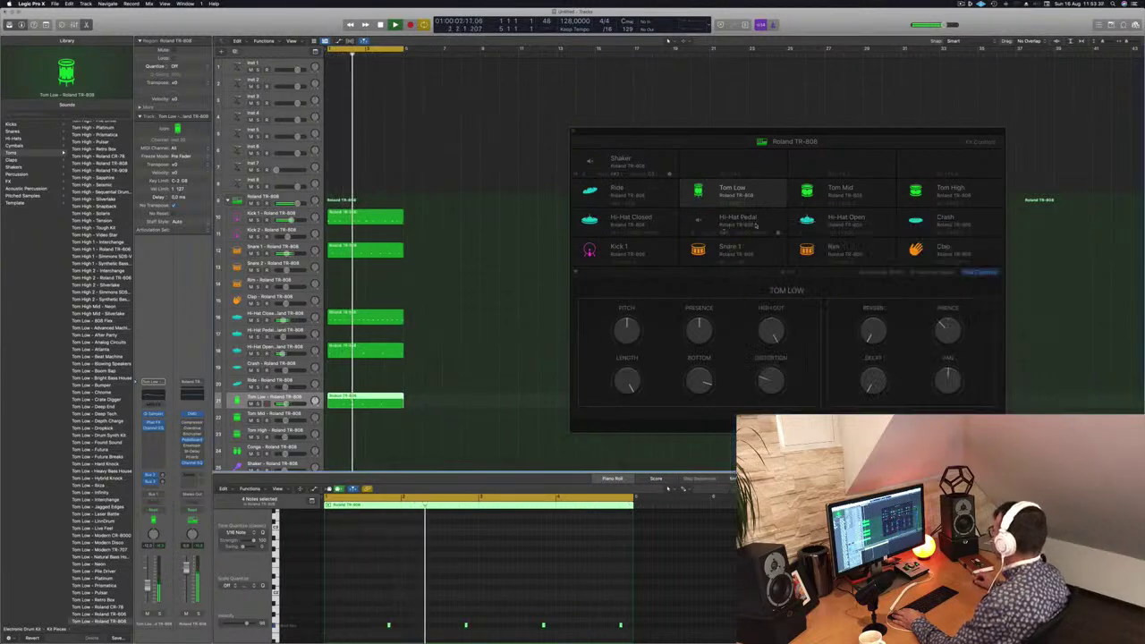
- Adjust the Tom Low pad's volume in the drum kit controls
click(806, 273)
click(780, 272)
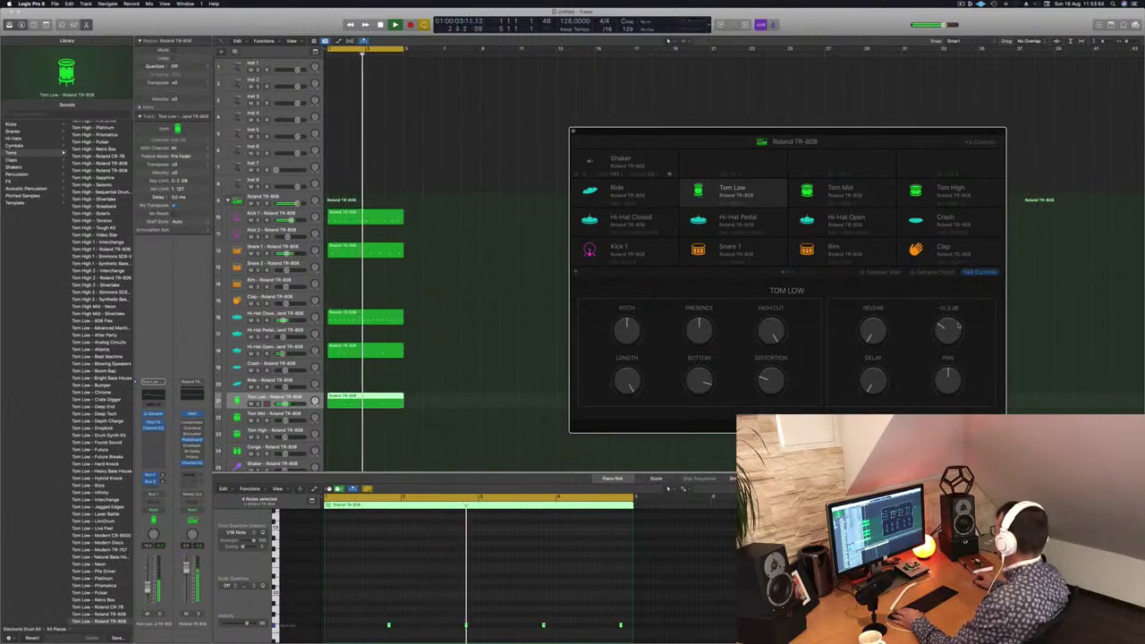
drag(957, 327, 956, 317)
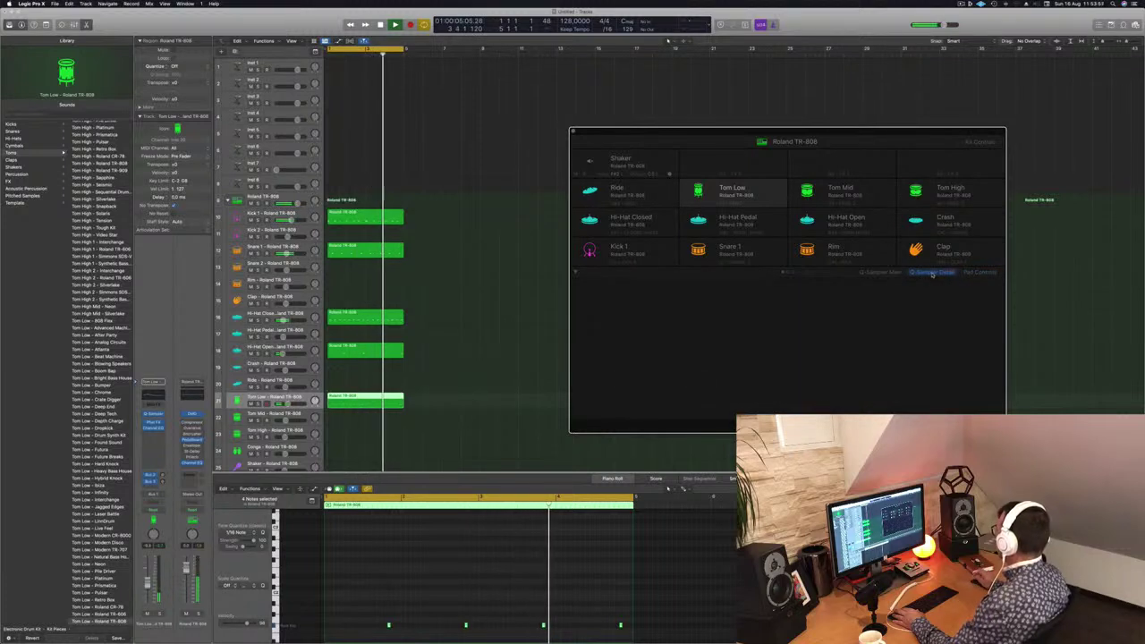
- Review the main and detail sampler settings of the Tom Low pad within the drum kit, and close the kit window
click(933, 272)
click(889, 274)
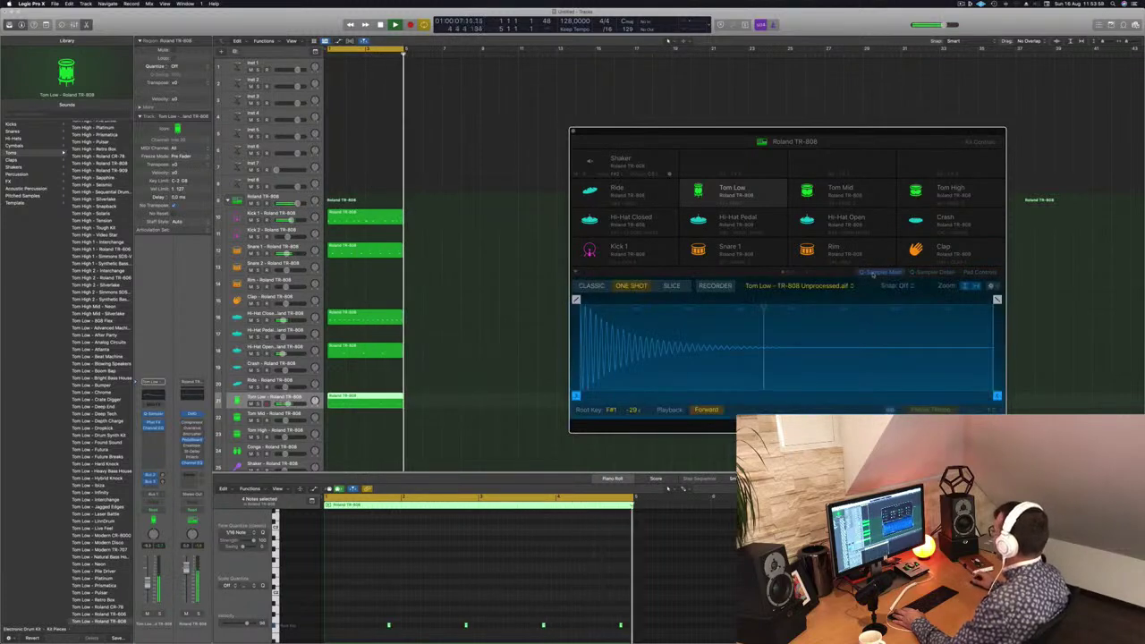
click(943, 273)
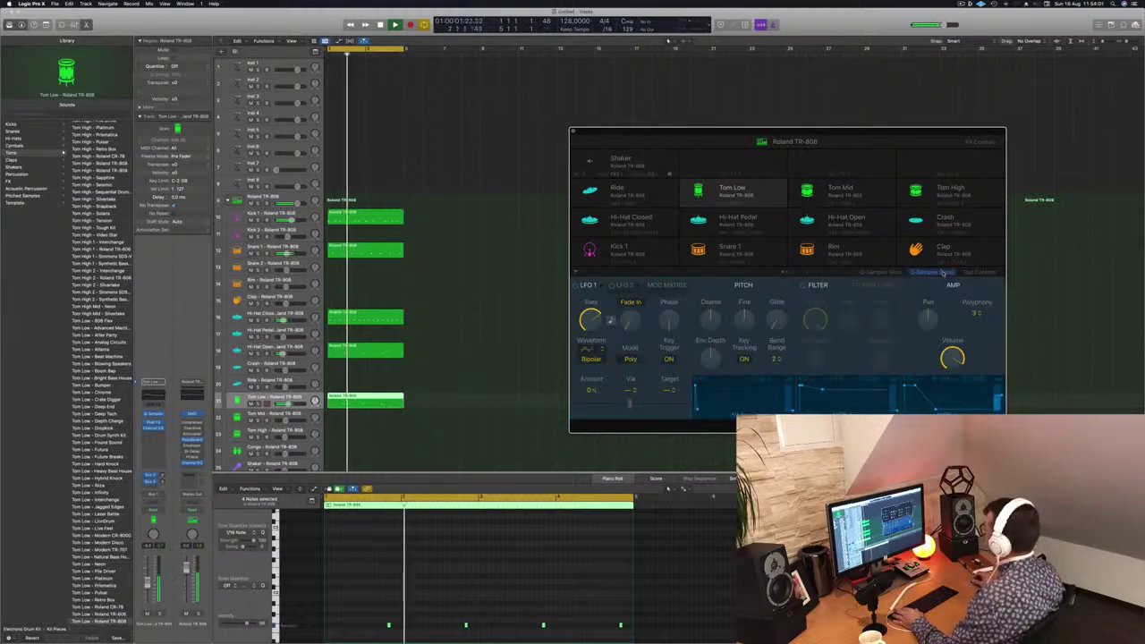
mouse_move(874, 135)
mouse_down()
mouse_move(828, 116)
mouse_move(887, 116)
mouse_up()
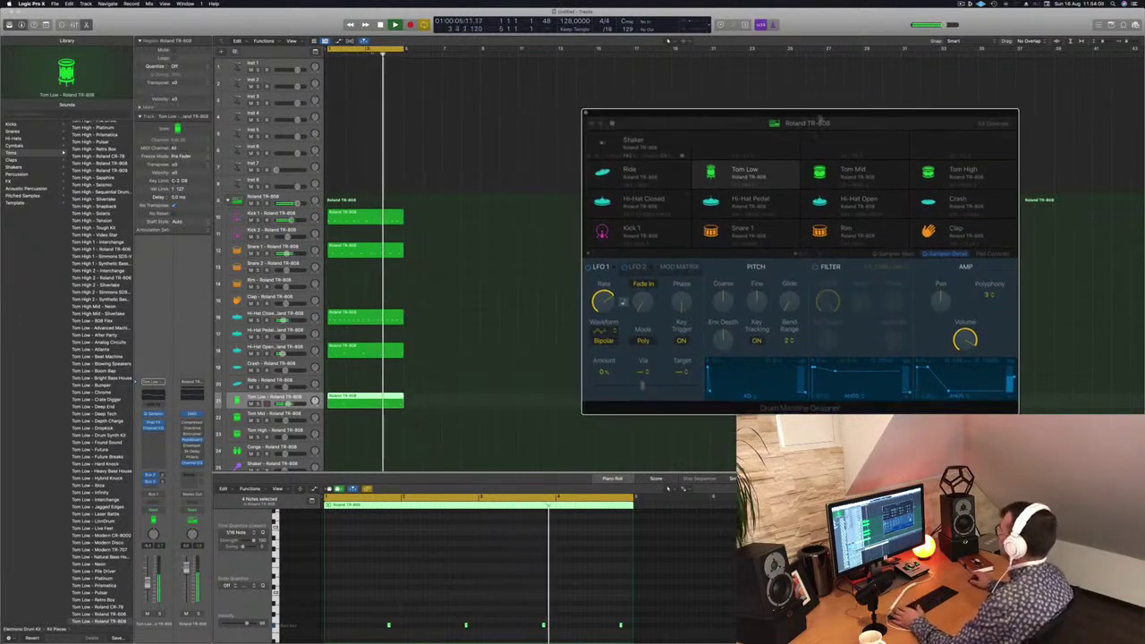
click(586, 114)
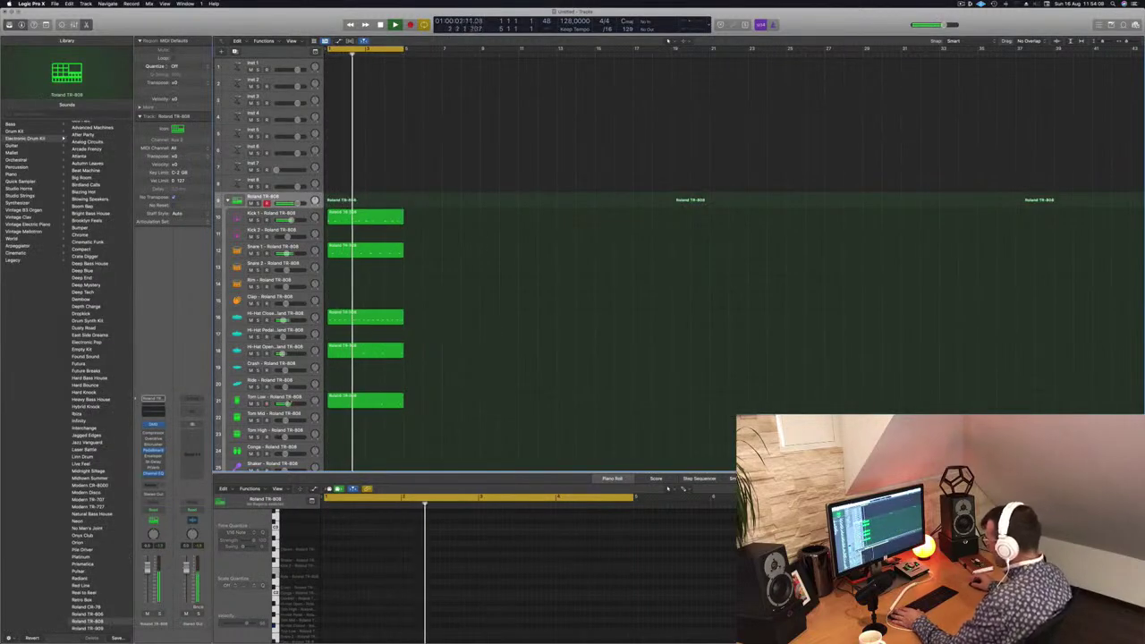
- Copy the closed hi-hat region onto the Shaker track at bar 1
click(355, 399)
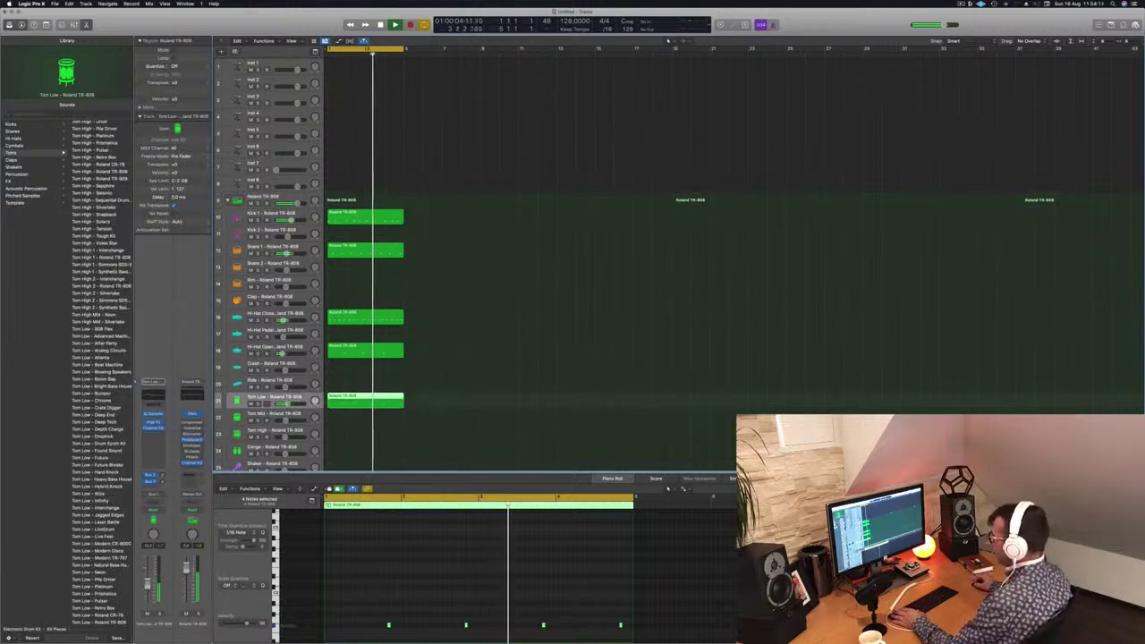
scroll(358, 376, down, 3)
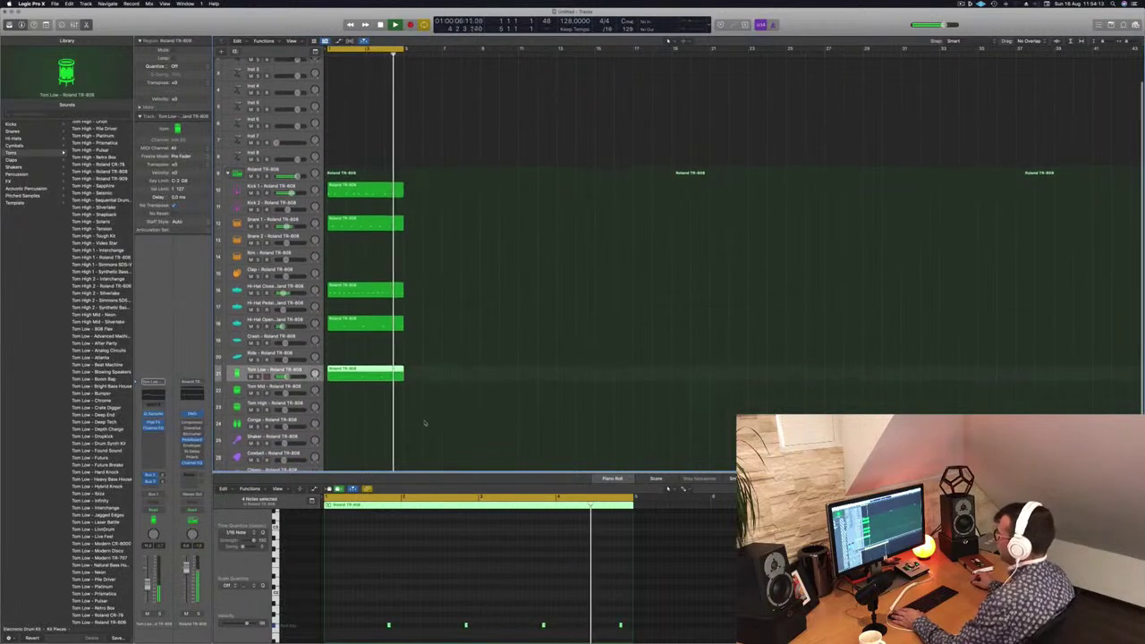
key(space)
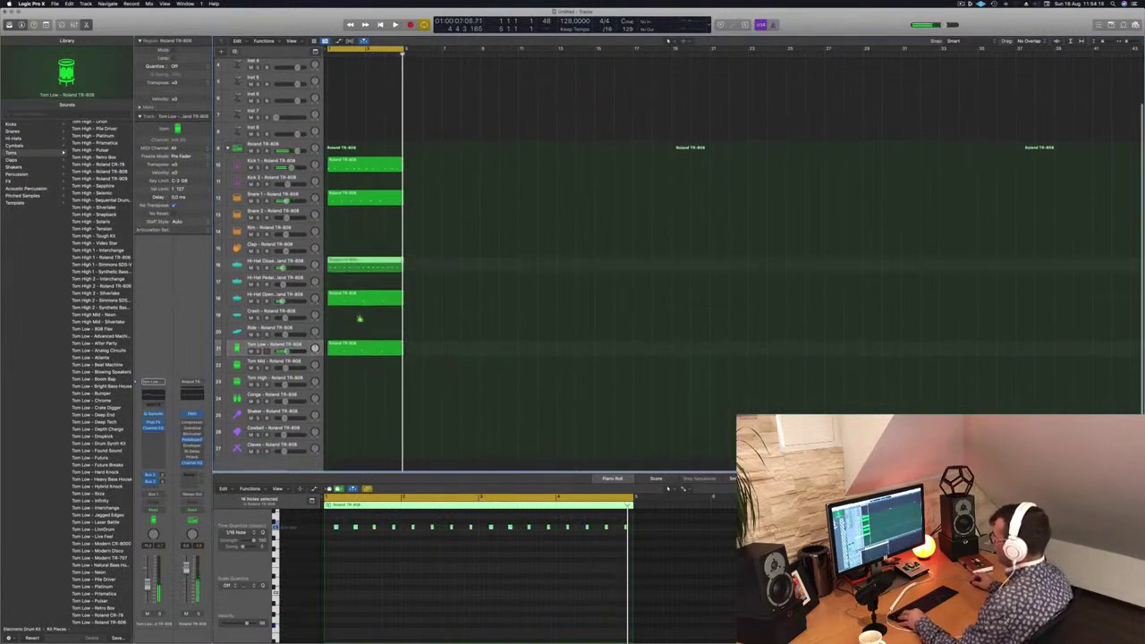
drag(359, 348, 350, 414)
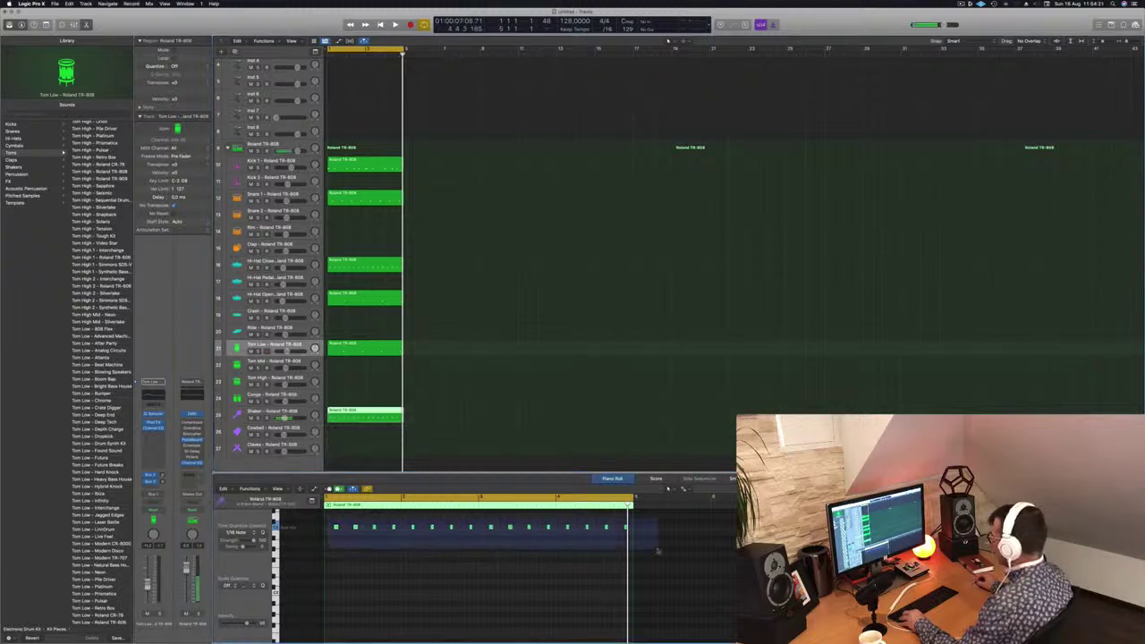
- Duplicate the shaker region's notes an eighth note earlier for a steady eighth-note pattern, and play the beat with the Shaker track selected
click(319, 522)
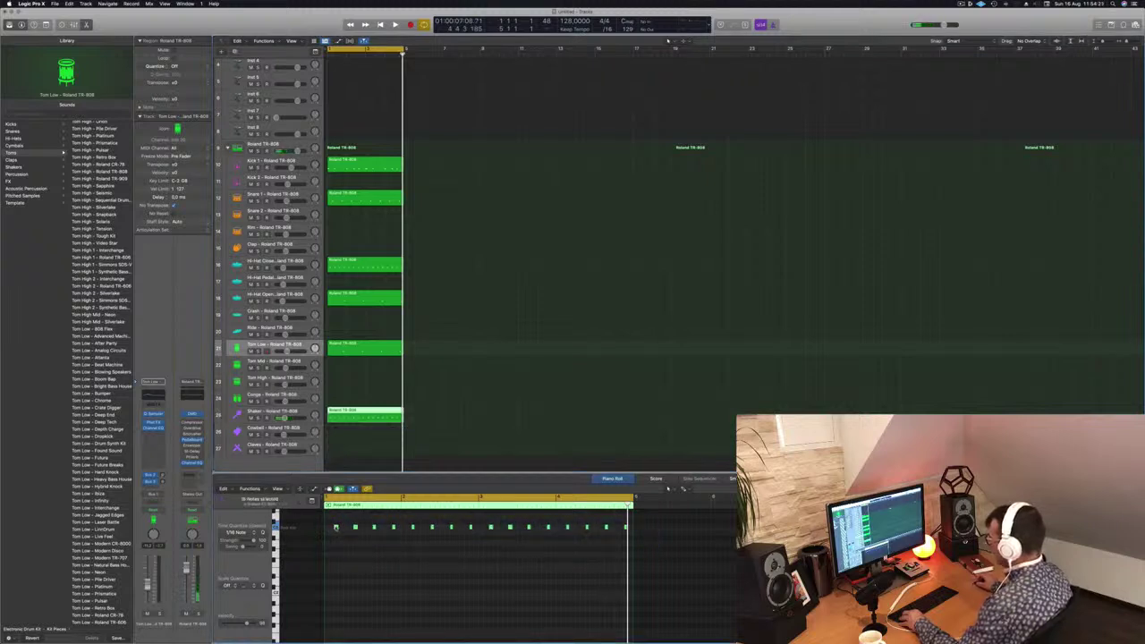
drag(336, 528, 326, 527)
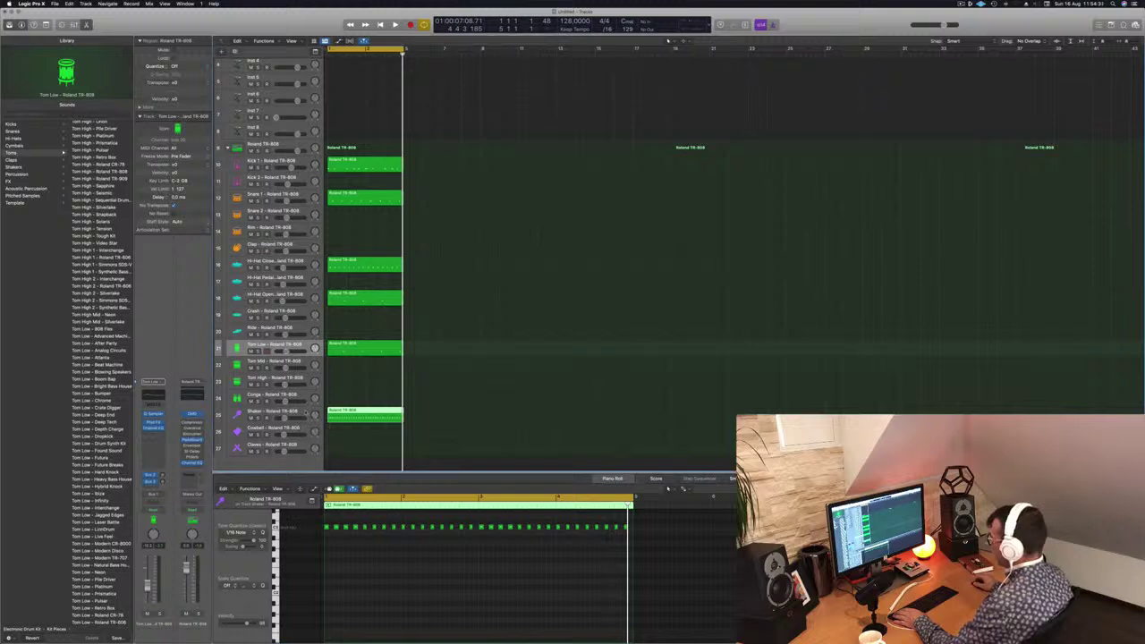
click(305, 413)
key(space)
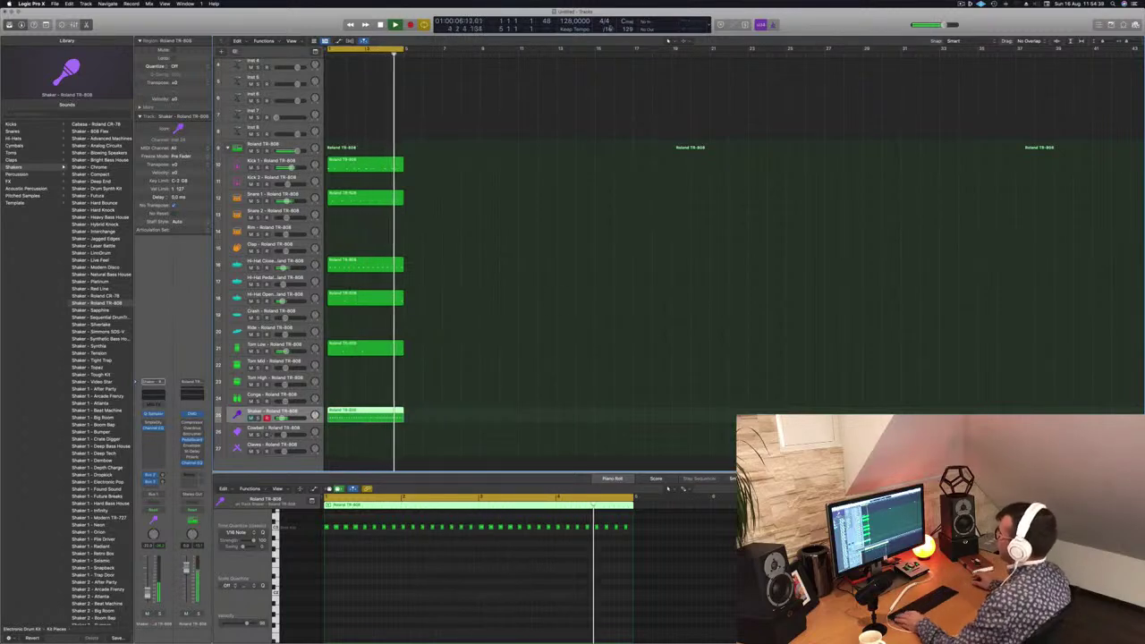
- Duplicate all the drum regions until four consecutive copies fill the arrangement up to bar 17
scroll(488, 200, right, 1)
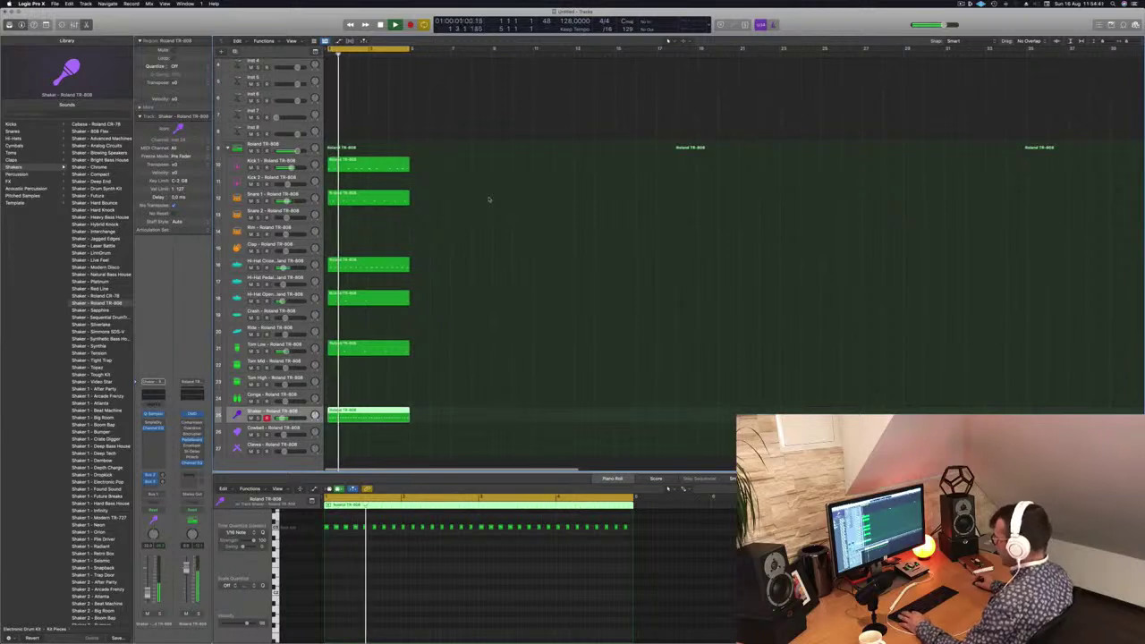
key(super+a)
drag(346, 159, 428, 163)
drag(549, 150, 329, 438)
drag(364, 161, 528, 170)
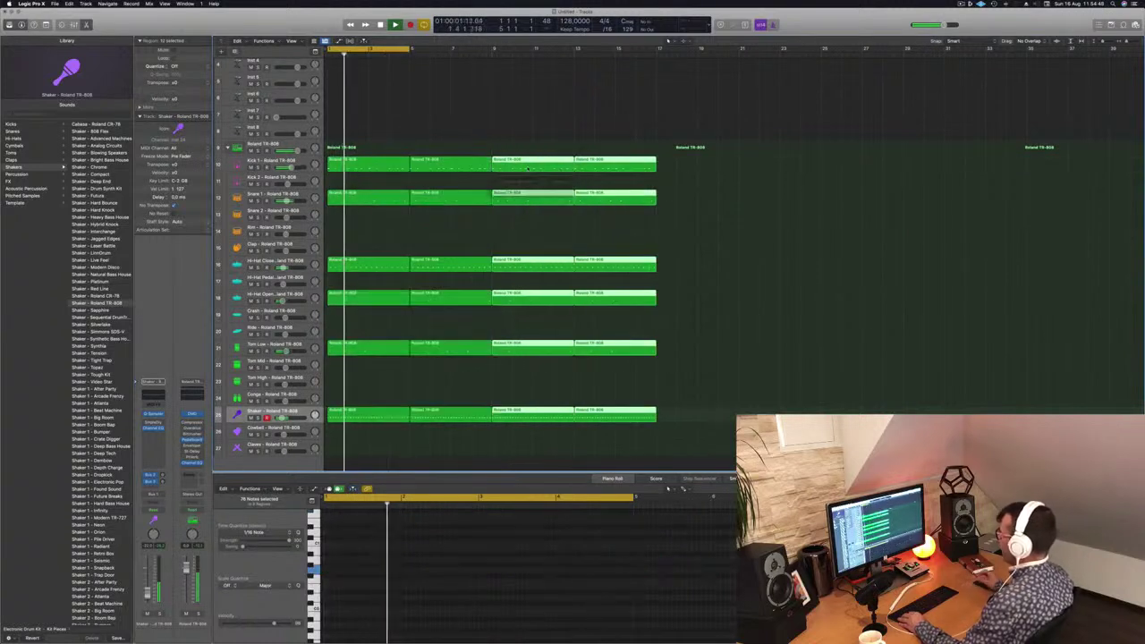
- Copy the first Kick 1 region onto the Kick 2 track
click(356, 163)
drag(356, 162, 356, 179)
key(space)
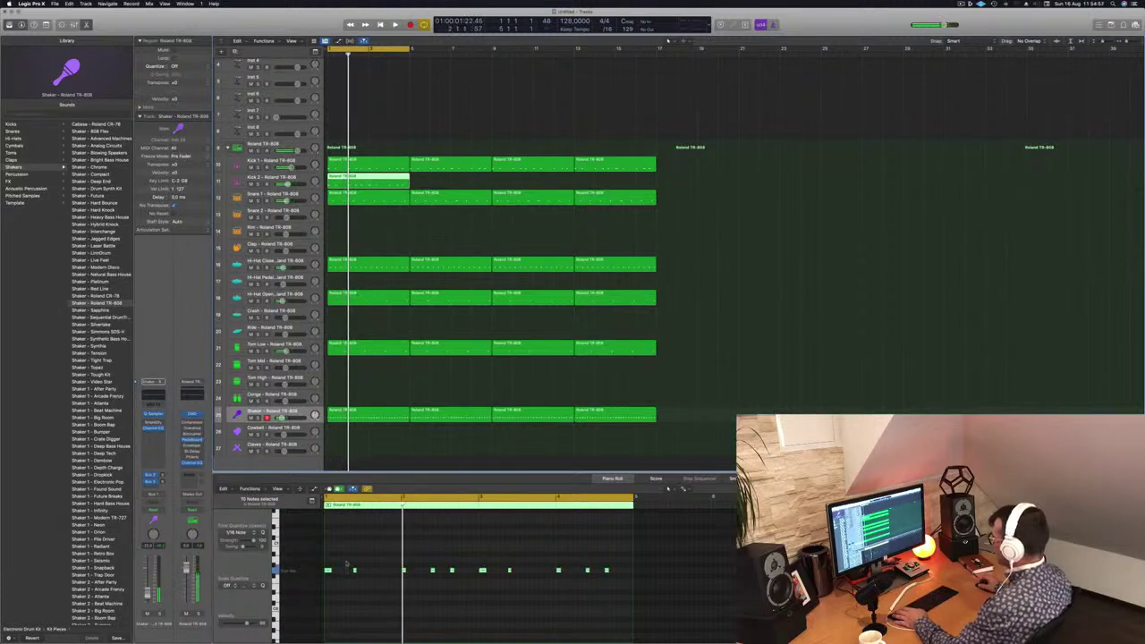
- Delete the extra notes in the Kick 2 region, keeping only the note at the start of each bar, and play it back
click(354, 569)
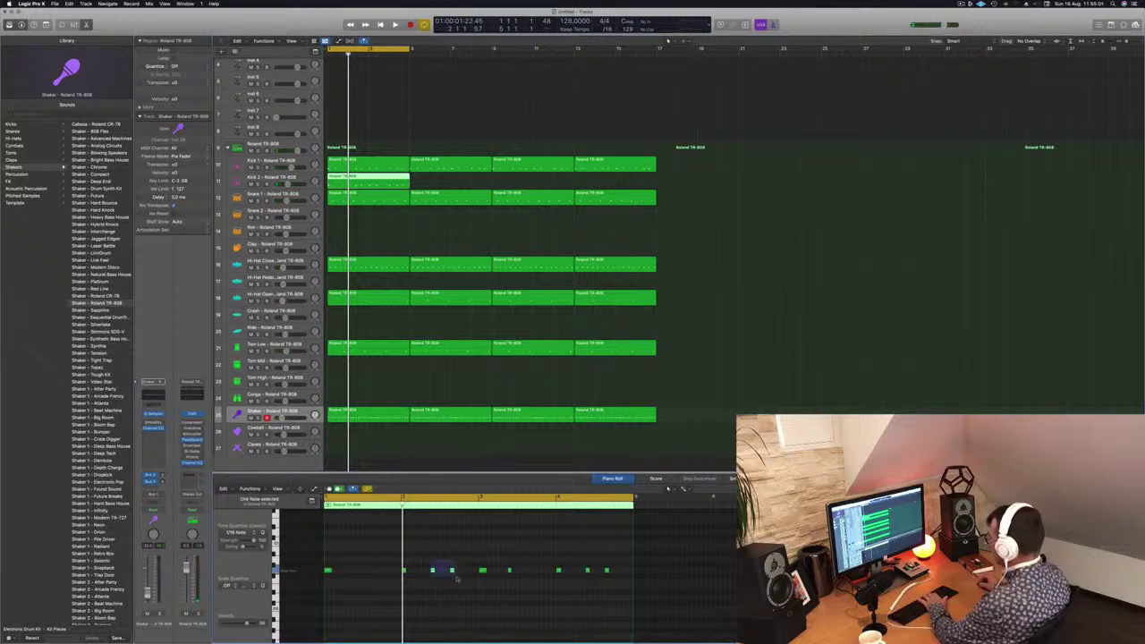
drag(574, 563, 637, 595)
key(Delete)
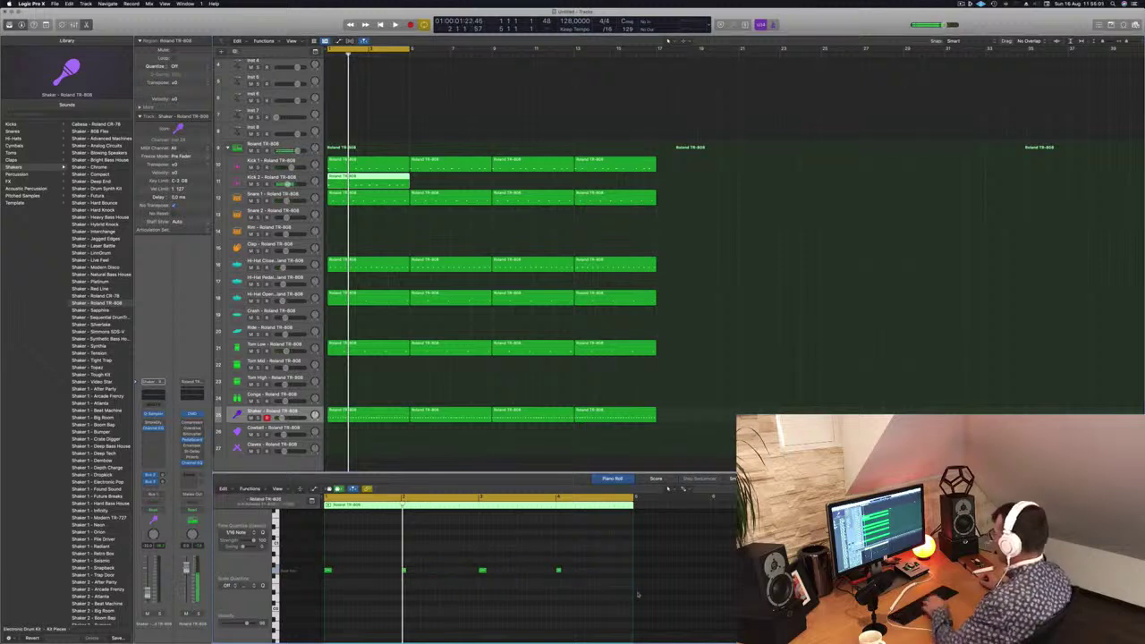
key(space)
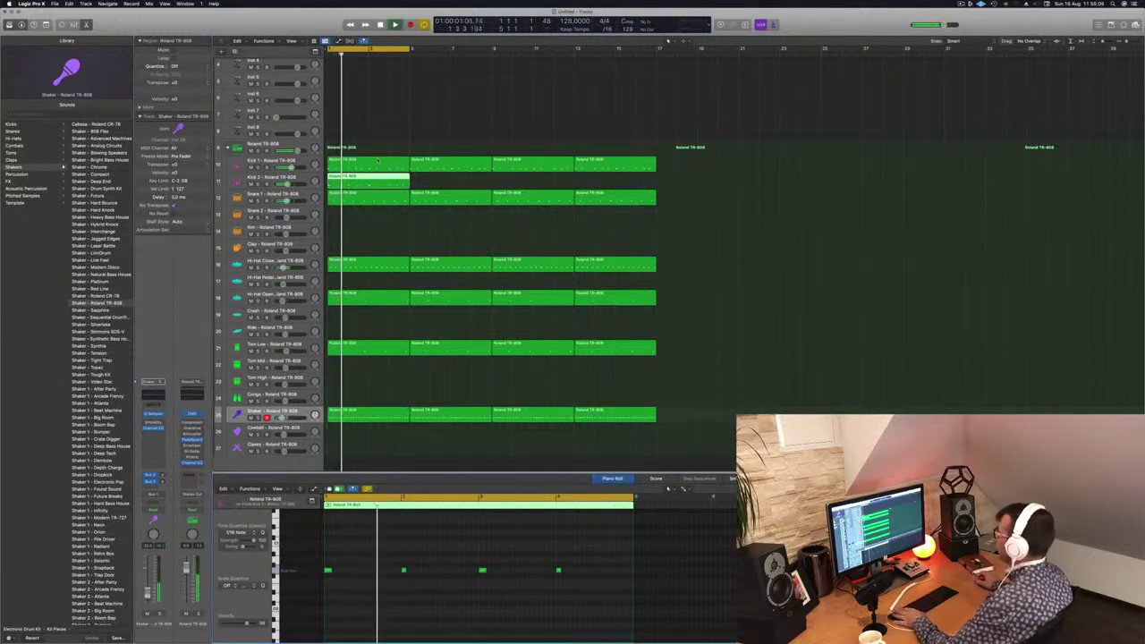
- Duplicate the Kick 2 region along its track up to bar 17
key(space)
drag(379, 181, 461, 186)
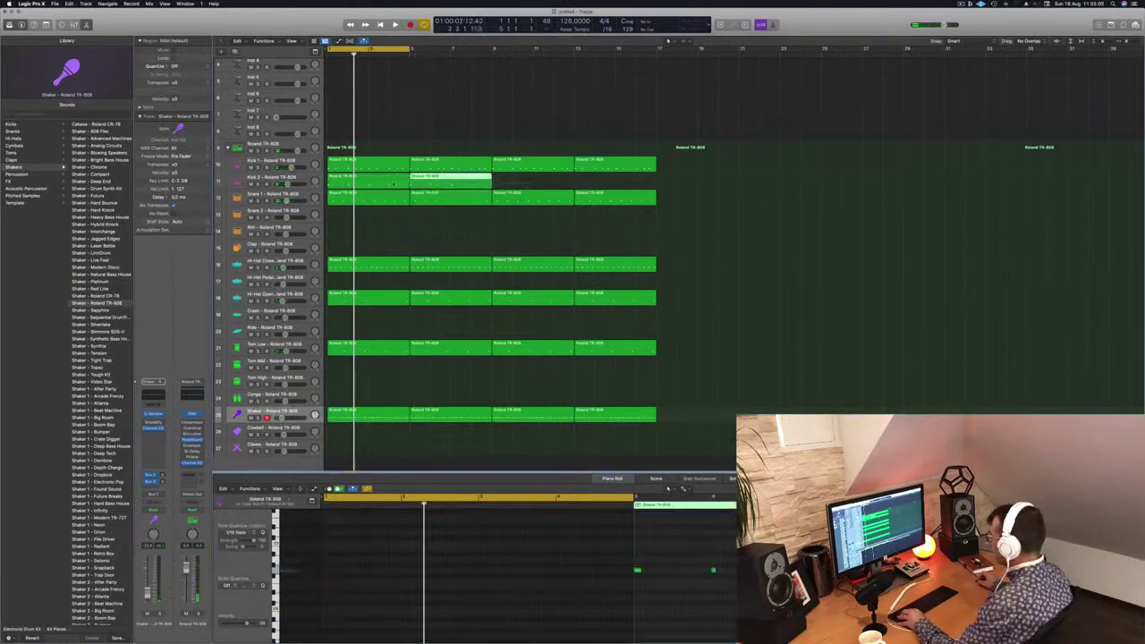
drag(392, 182, 557, 188)
- Audition library kick sounds on the Kick 2 track during playback and load Kick 3 Sub - Blowing Speakers
key(space)
click(262, 180)
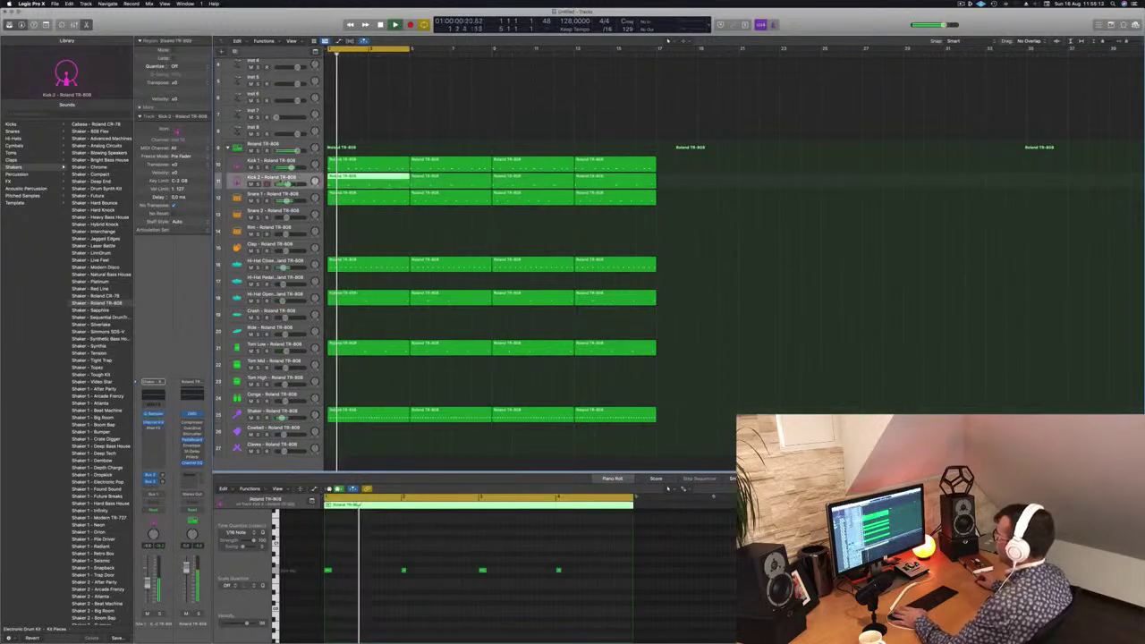
key(Return)
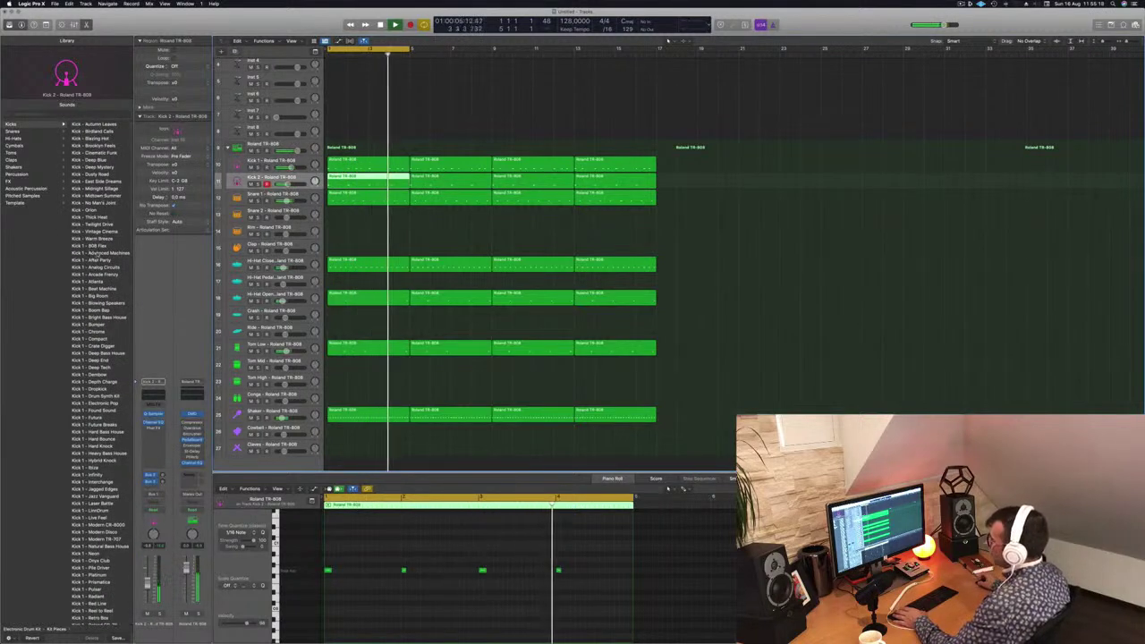
key(Return)
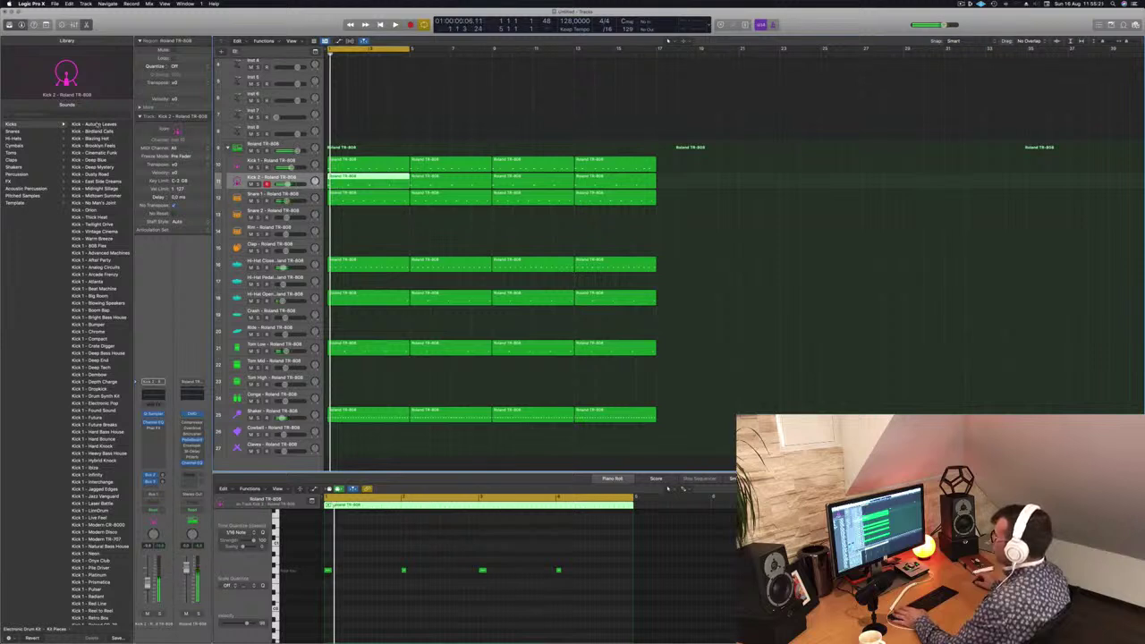
click(94, 123)
click(96, 130)
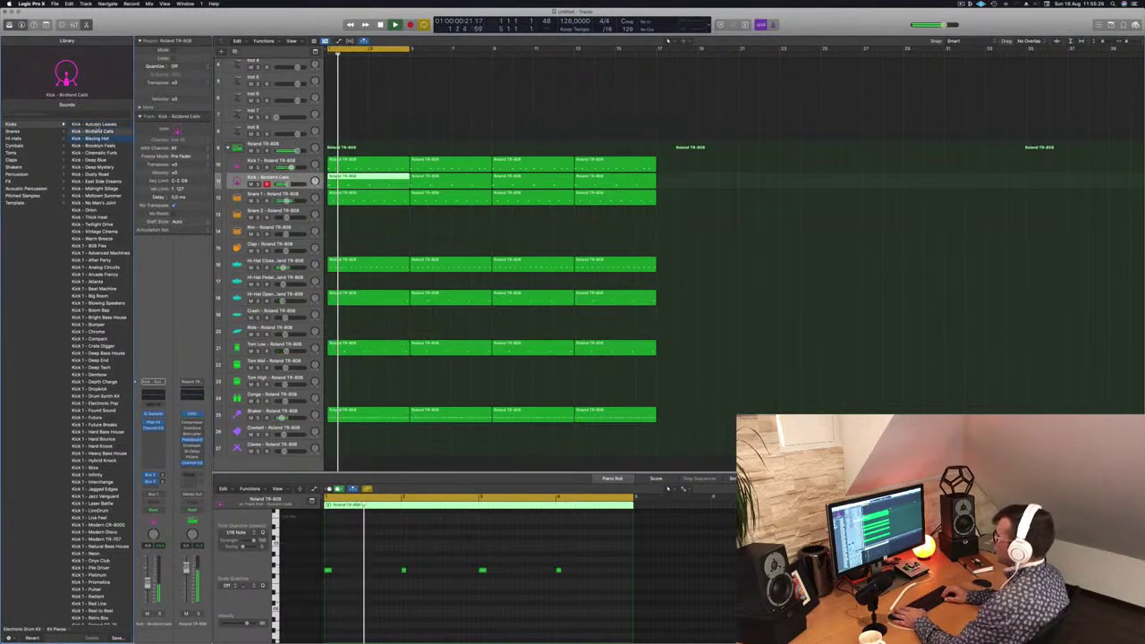
key(Down)
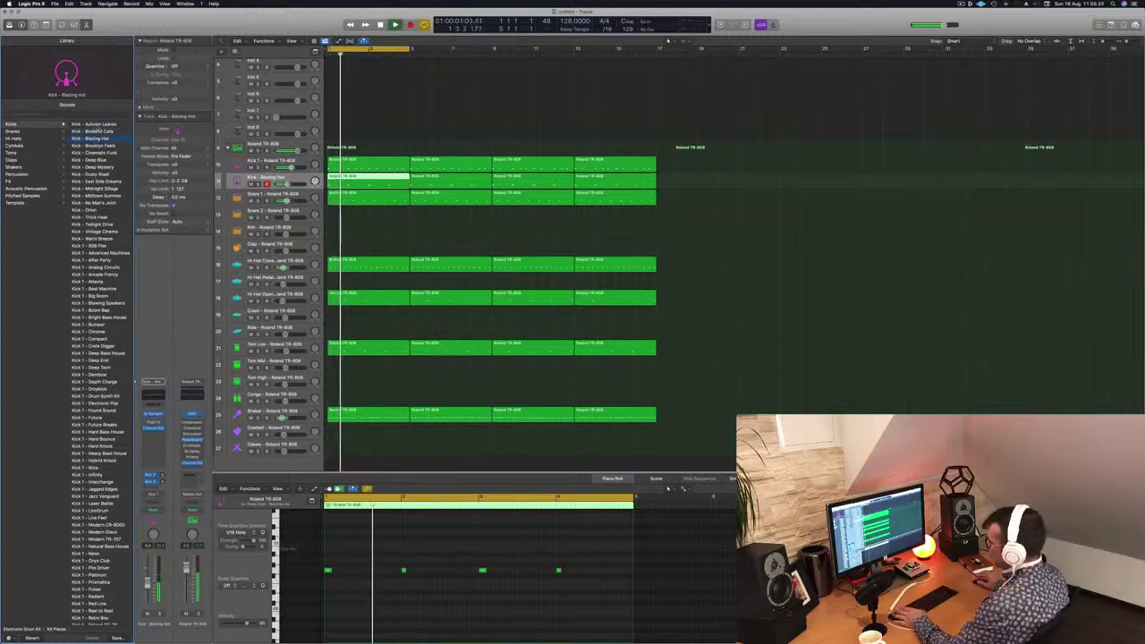
click(101, 245)
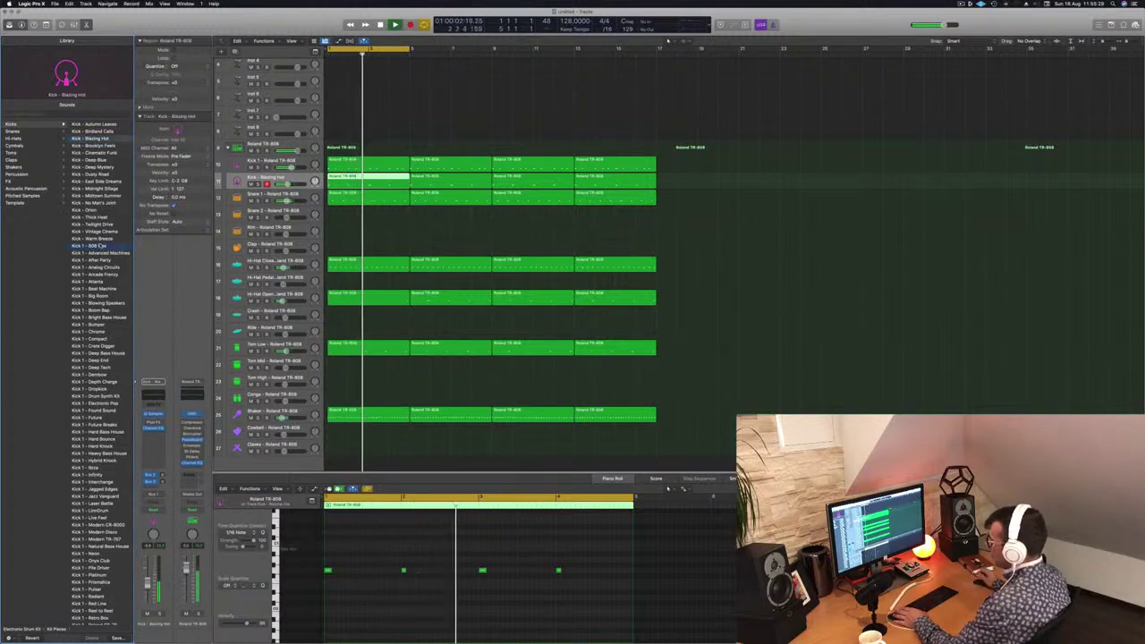
scroll(104, 246, down, 15)
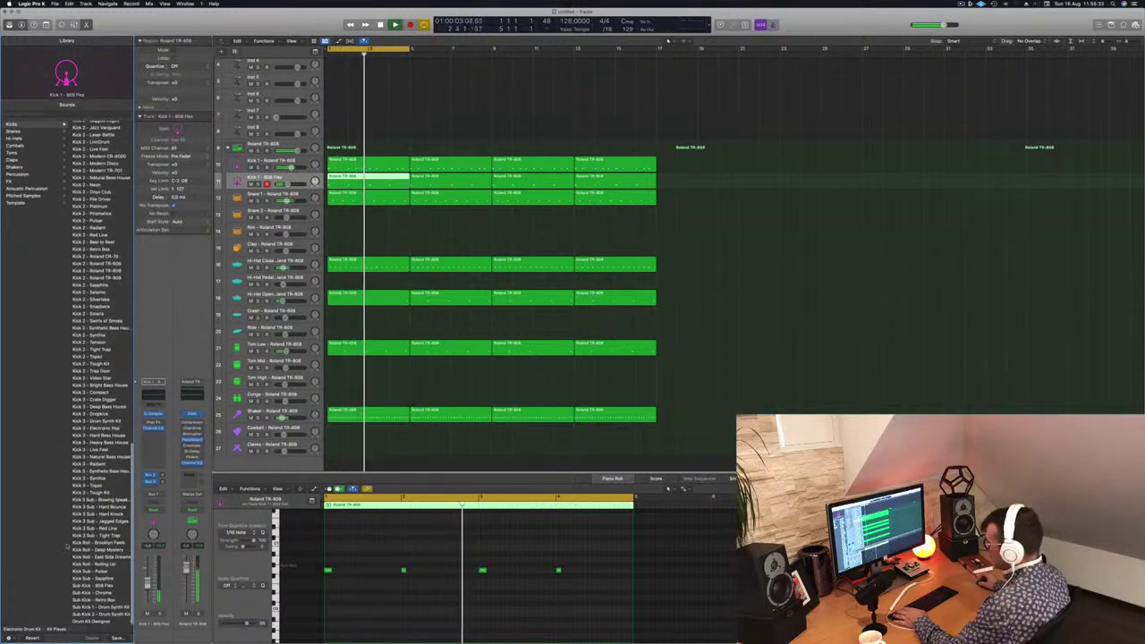
click(101, 499)
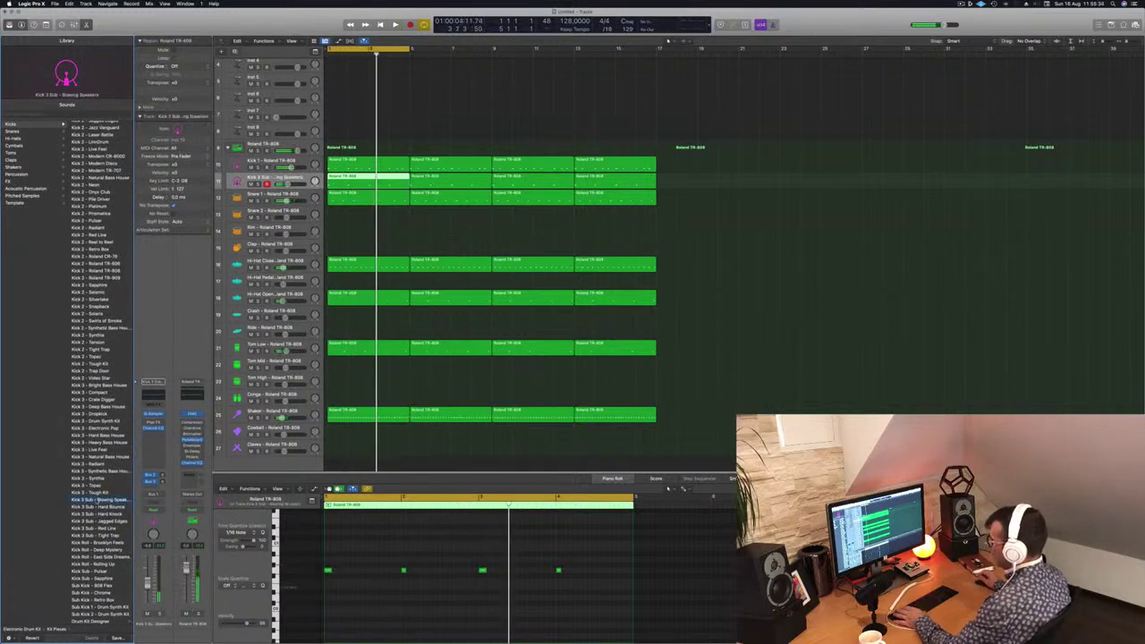
key(Return)
key(Return)
- Adjust the sub kick track's volume, and lengthen the four notes in its first region to about a third of a bar
drag(147, 581, 147, 572)
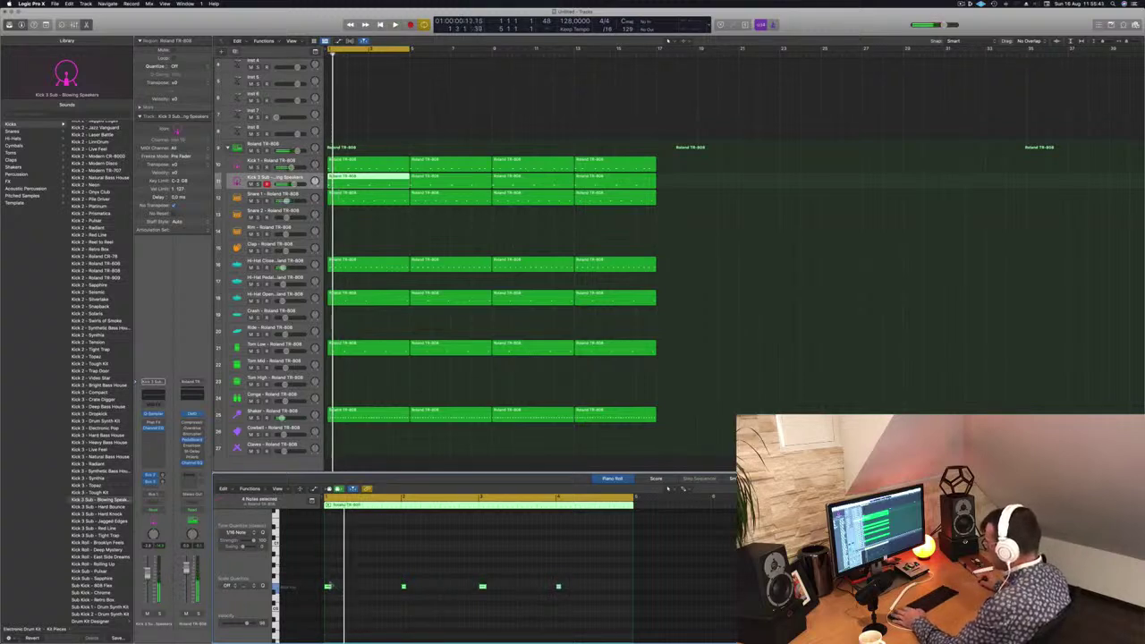
drag(329, 586, 350, 587)
key(space)
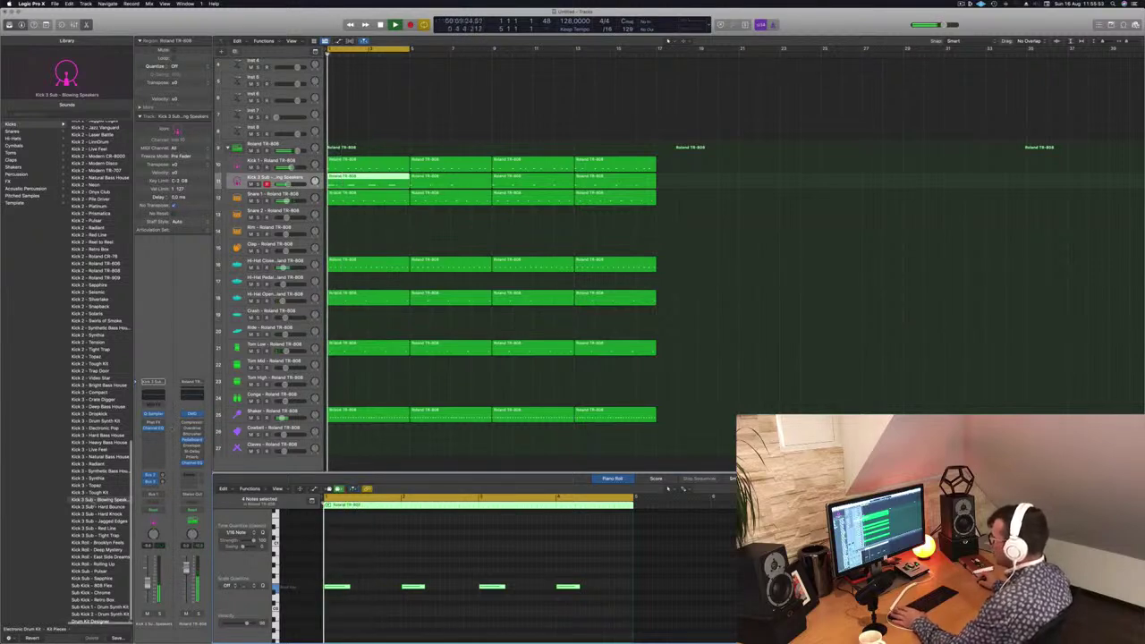
- Audition the other Kick 3 Sub sounds from Hard Bounce to Tight Trap, and return to Kick 3 Sub - Blowing Speakers
click(86, 507)
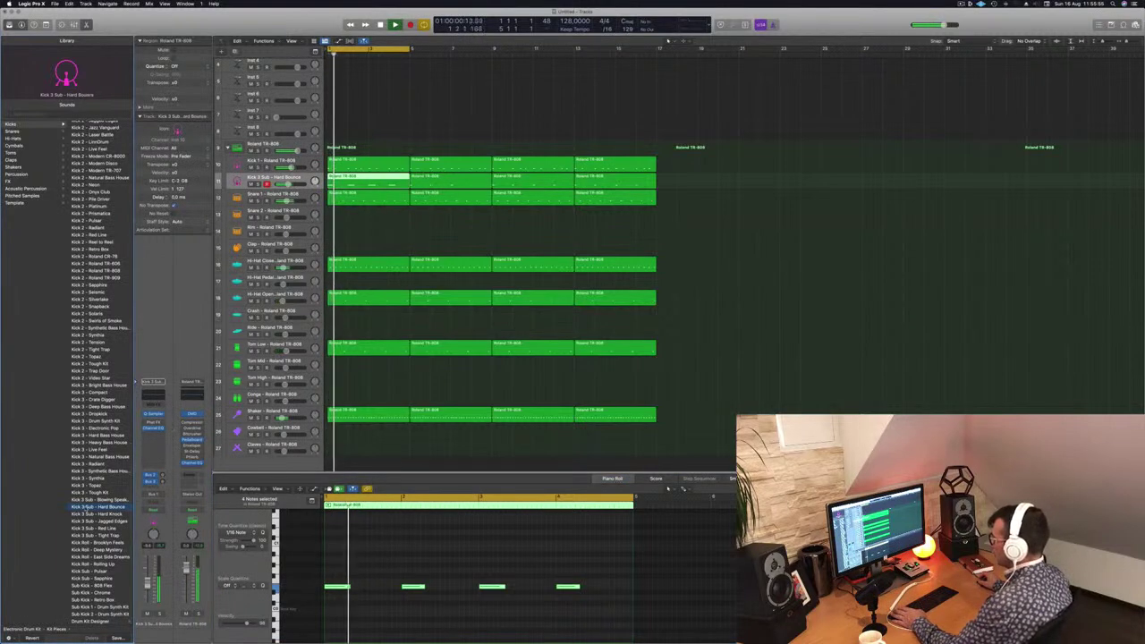
click(94, 515)
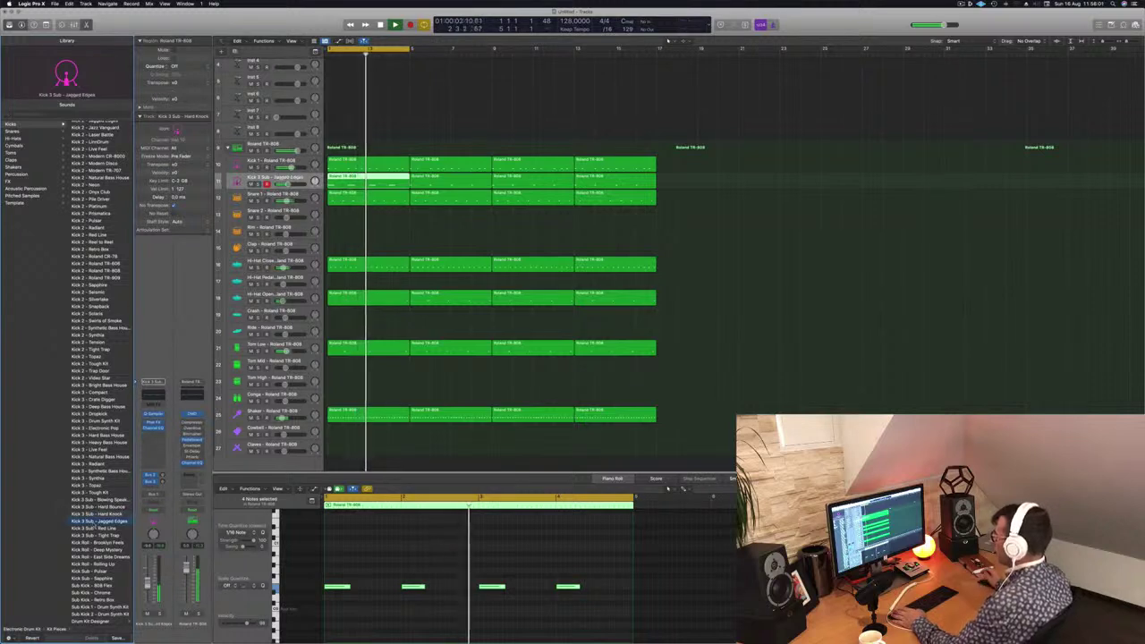
key(Return)
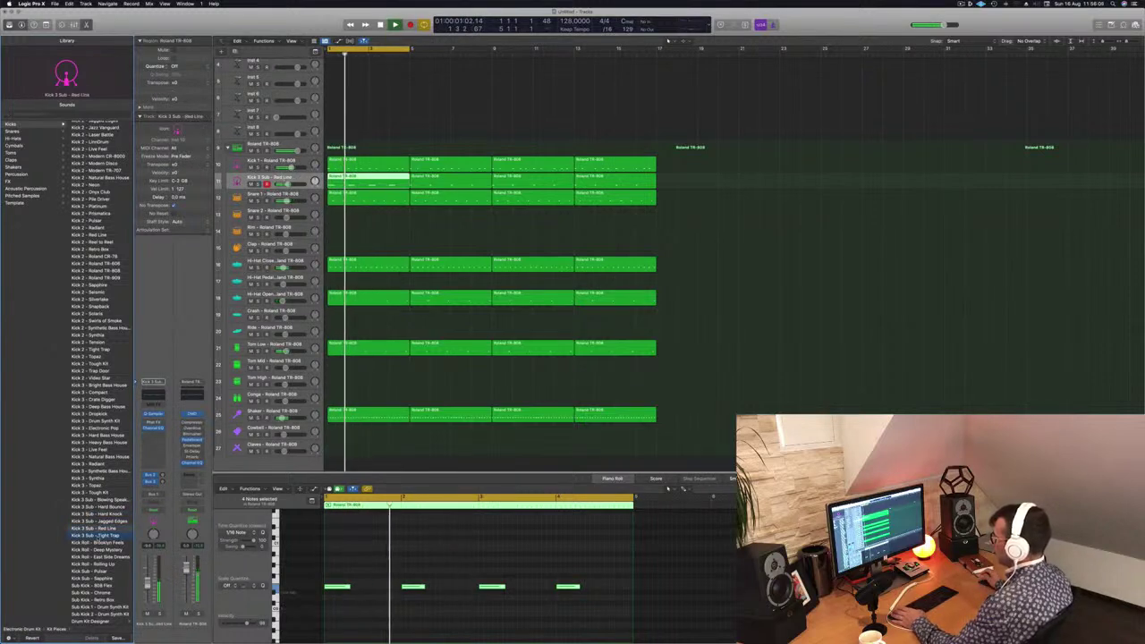
key(Down)
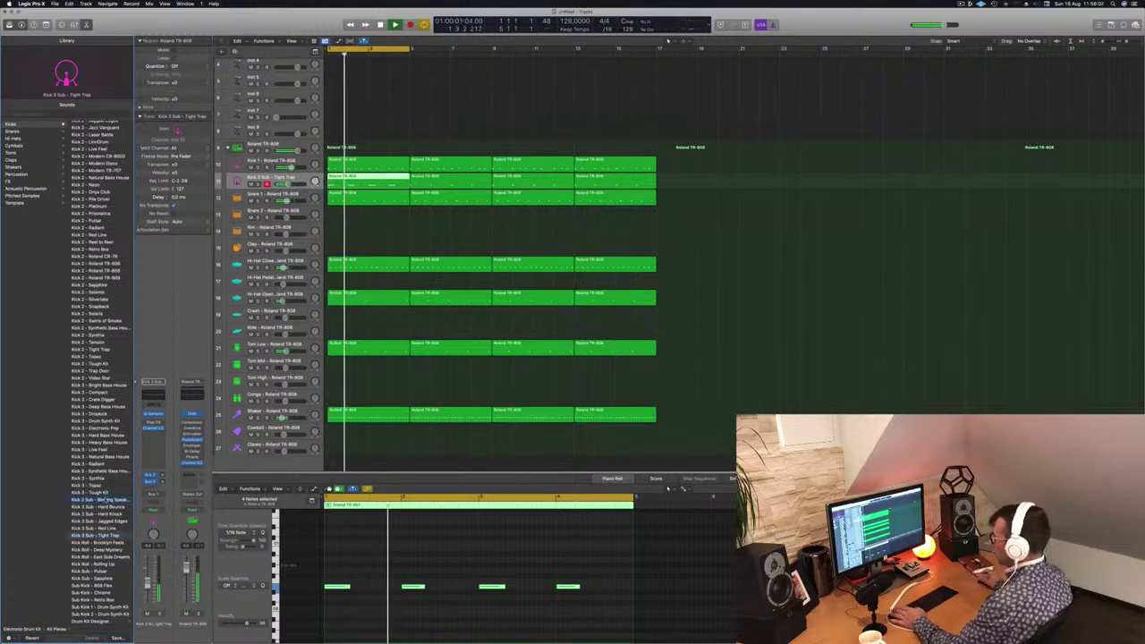
key(space)
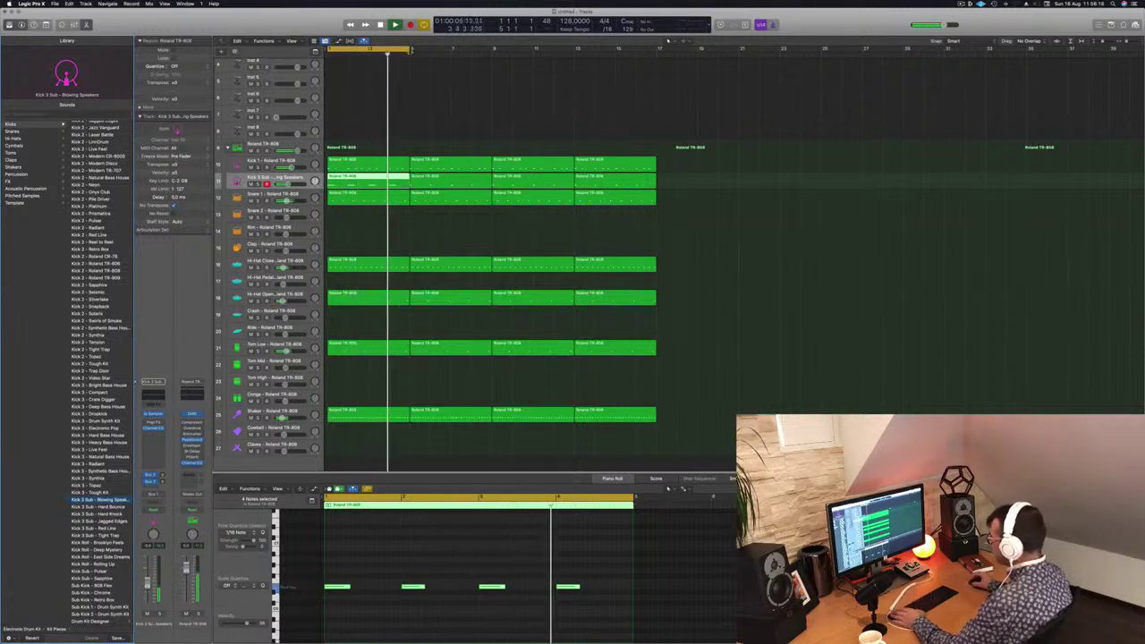
- Stop playback and extend the cycle range to cover bars 1 to 17
key(space)
click(410, 51)
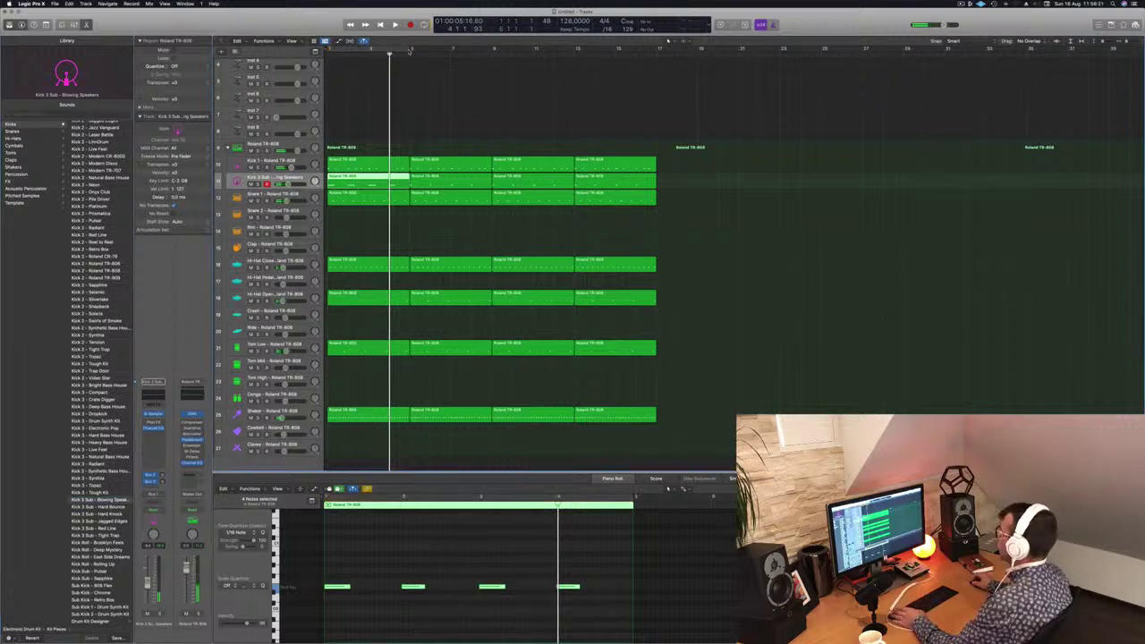
drag(407, 51, 657, 51)
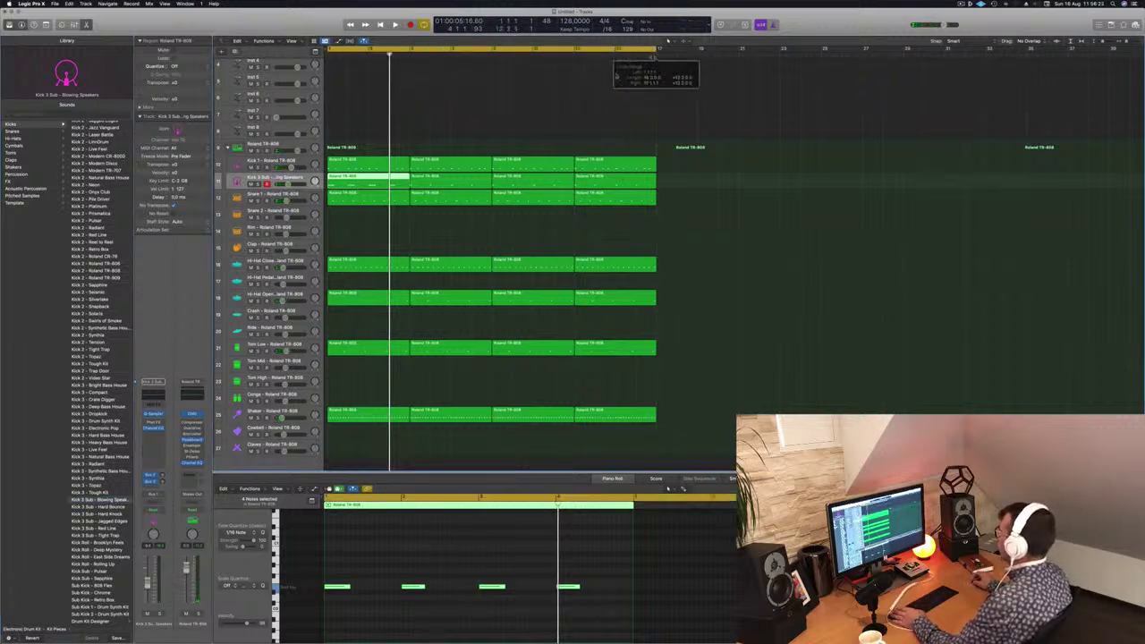
- Enlarge the Inst 1 track's height and open its Alchemy synth
scroll(525, 101, up, 3)
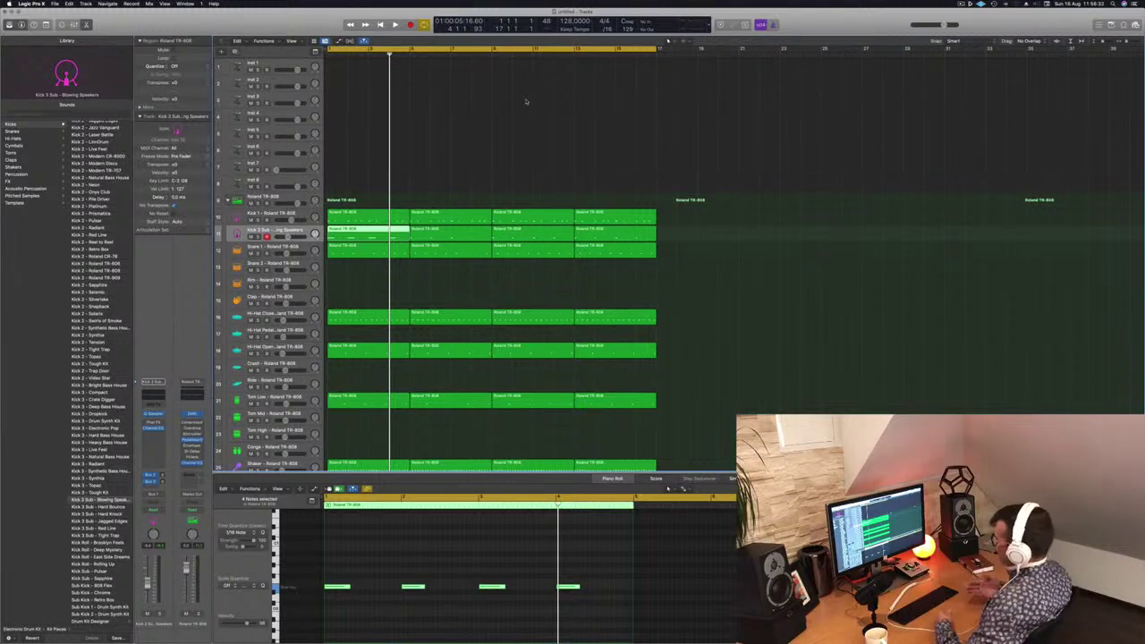
click(282, 62)
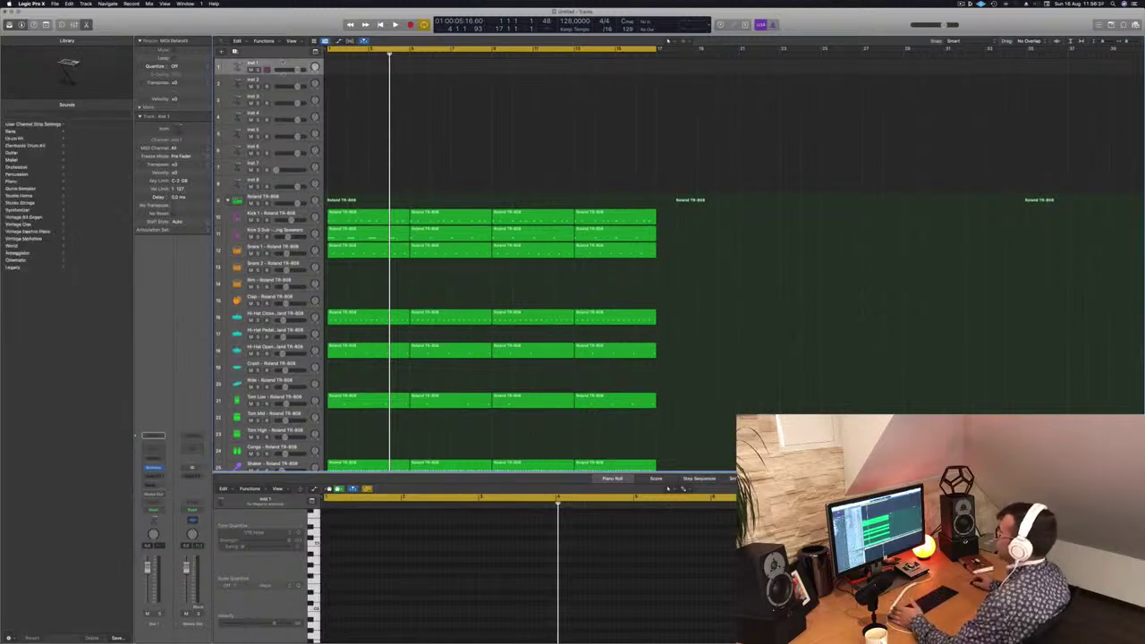
drag(281, 70, 282, 101)
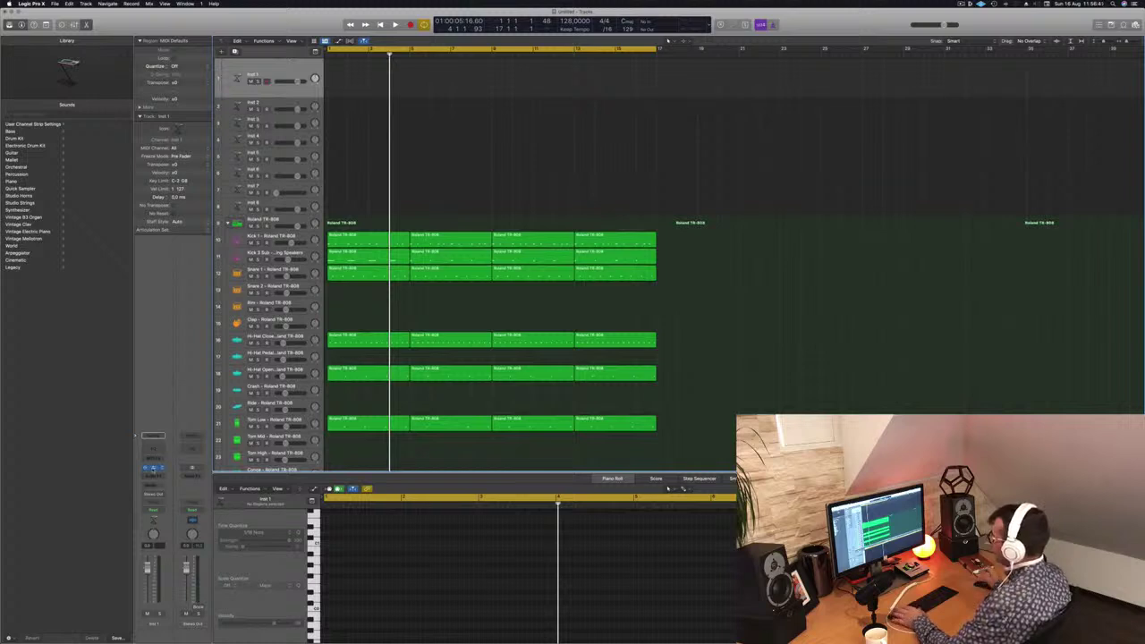
click(153, 468)
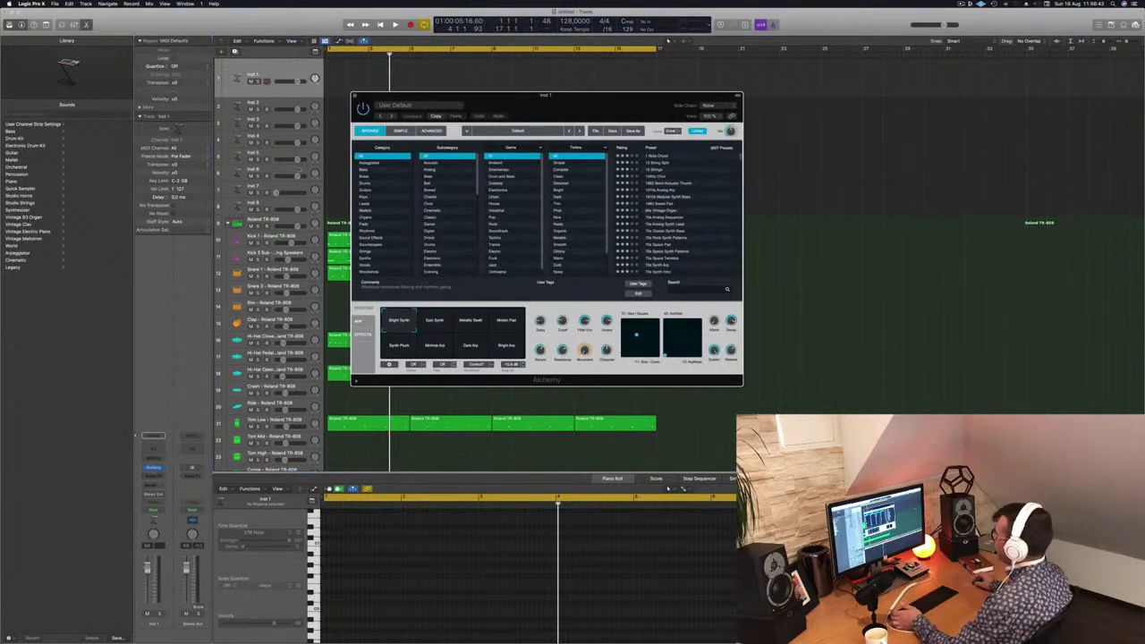
- Filter Alchemy's presets to the Bass category and Downtempo genre, and load the 80s FM Bass Attack preset
drag(572, 103, 574, 103)
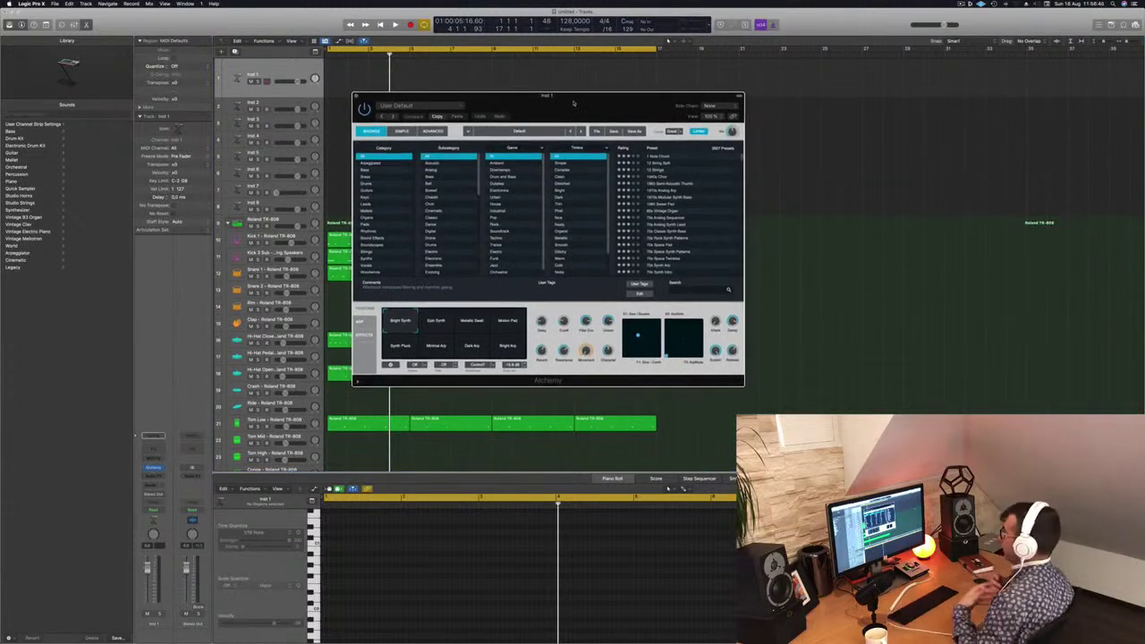
drag(613, 96, 610, 96)
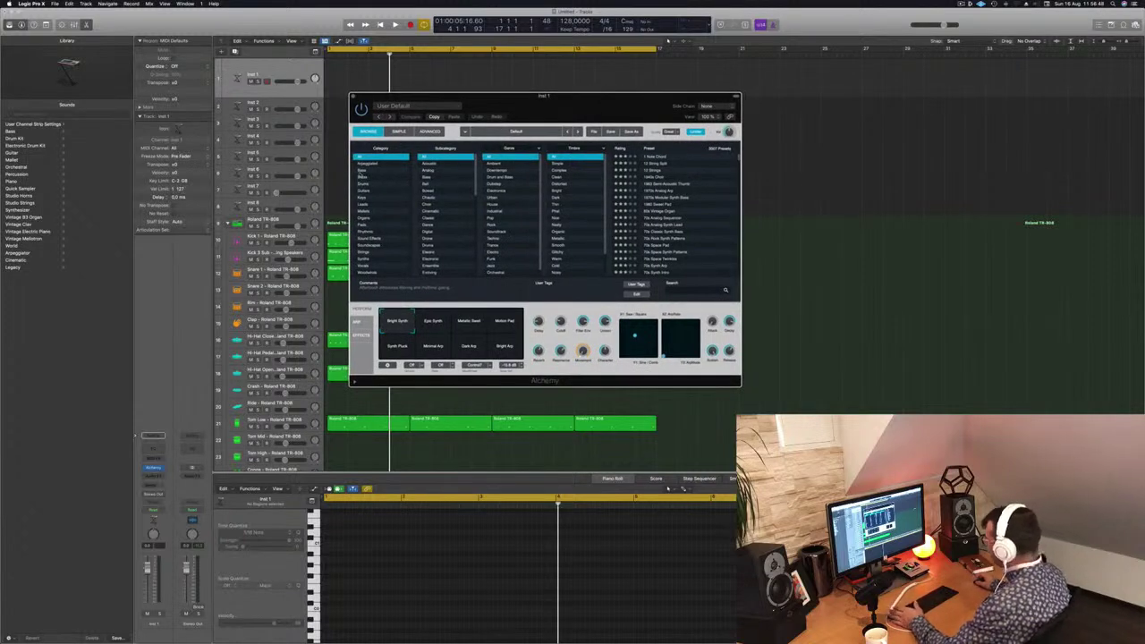
click(361, 171)
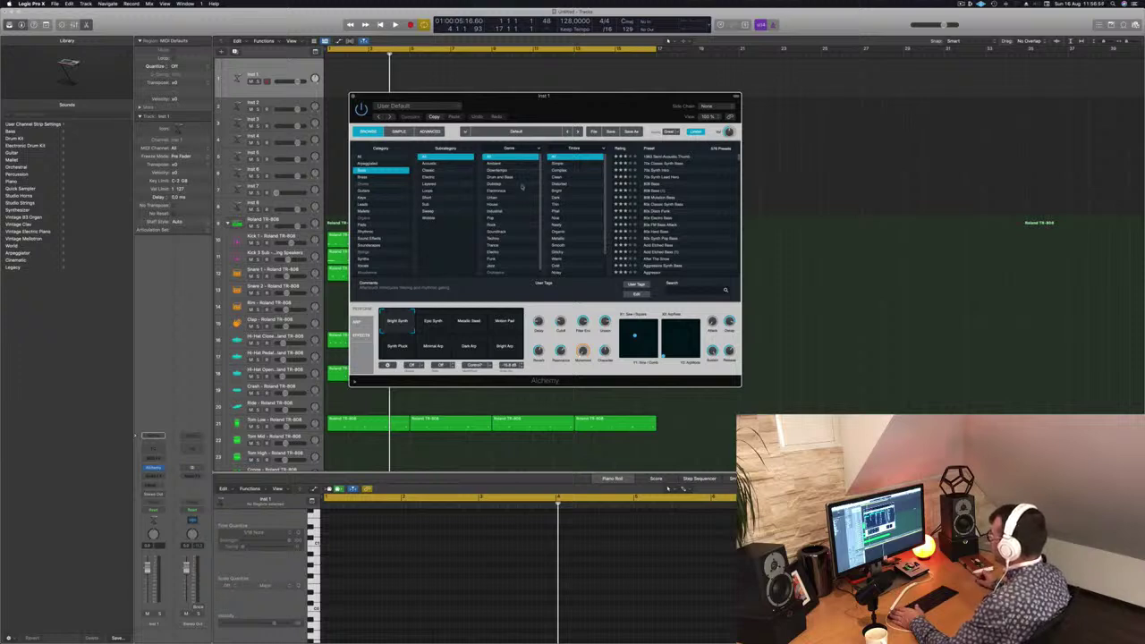
click(506, 170)
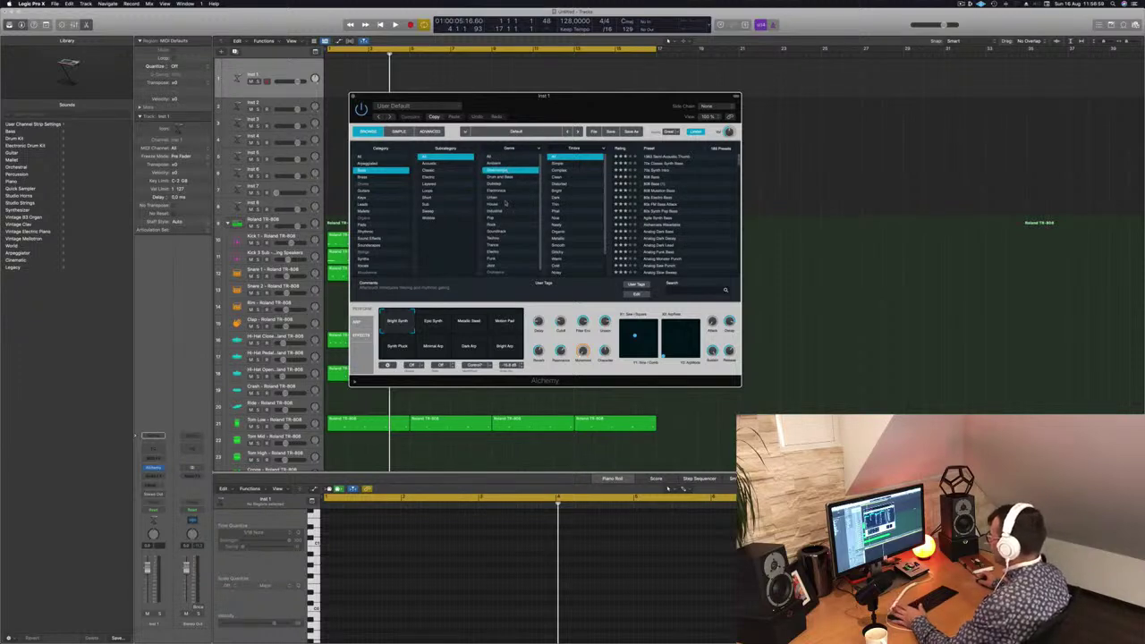
scroll(506, 204, down, 2)
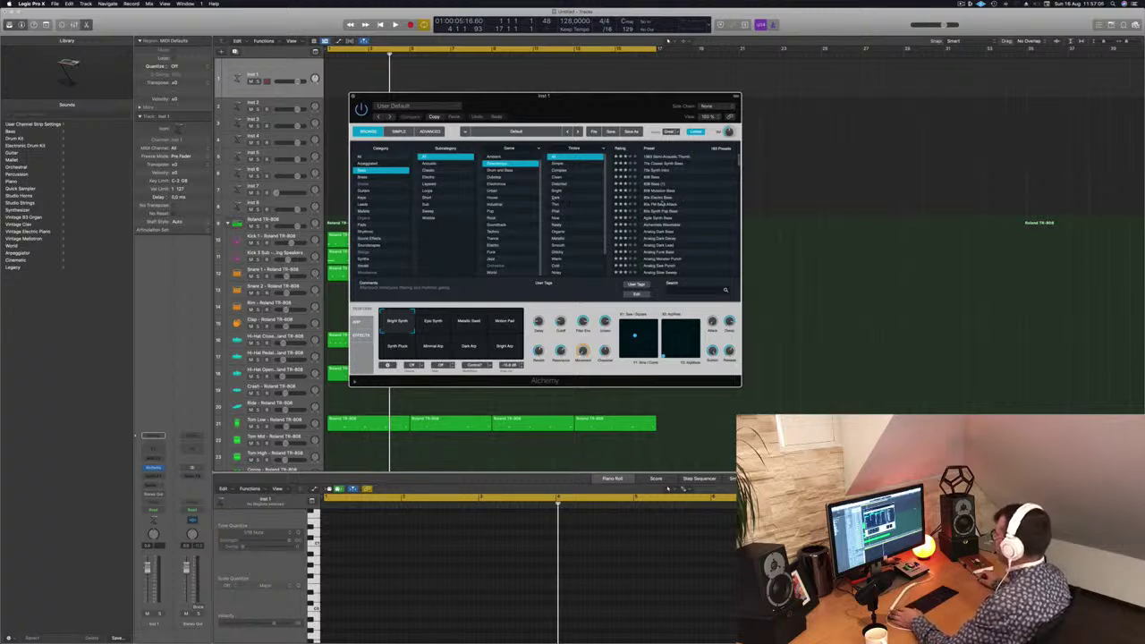
click(659, 205)
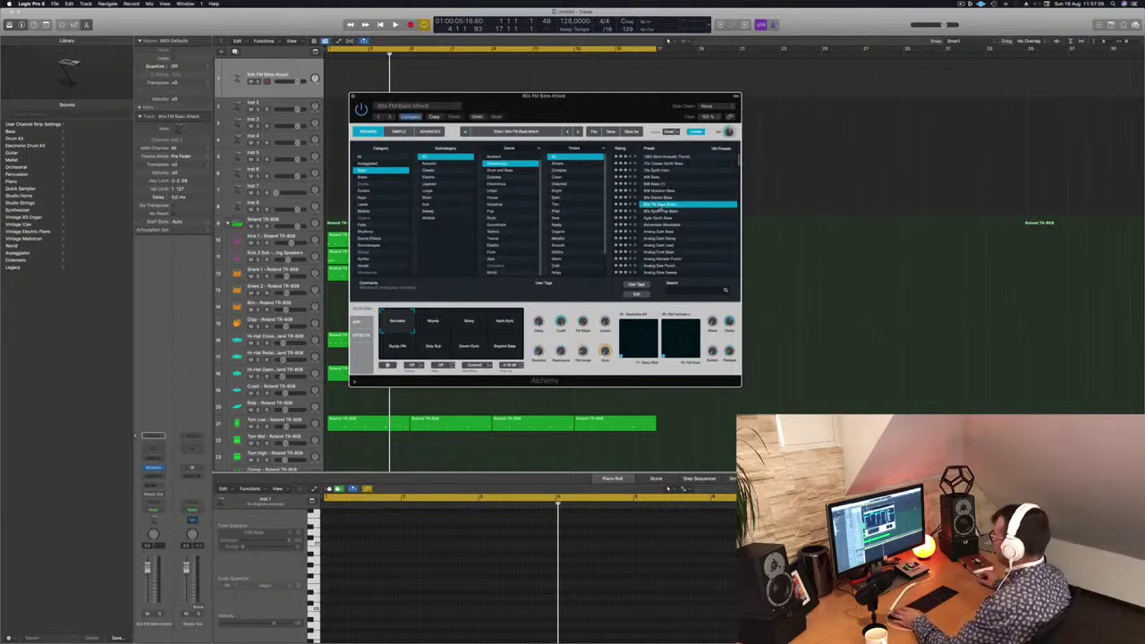
scroll(659, 215, down, 1)
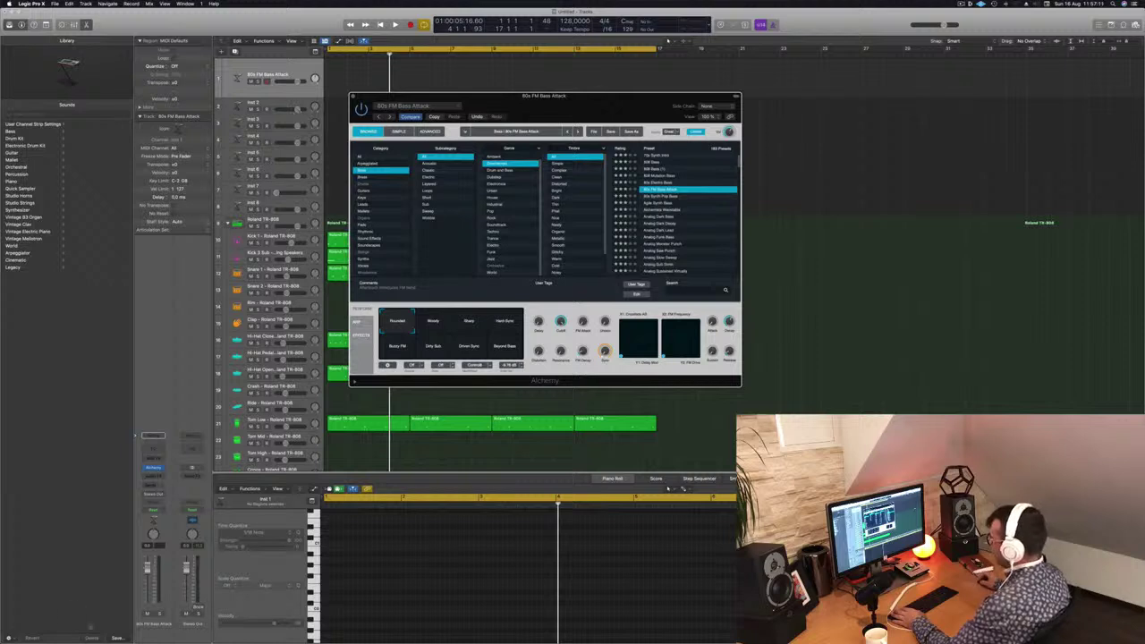
- Show the Musical Typing keyboard, move the Alchemy window clear of the drum regions, and start playback
key(super+k)
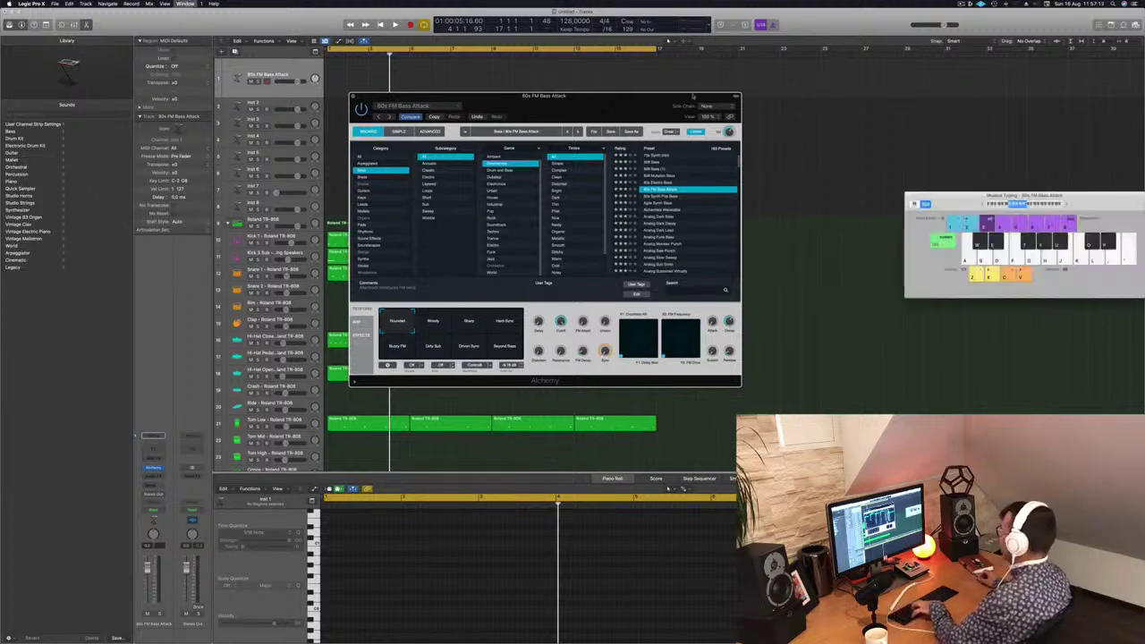
drag(947, 205, 789, 192)
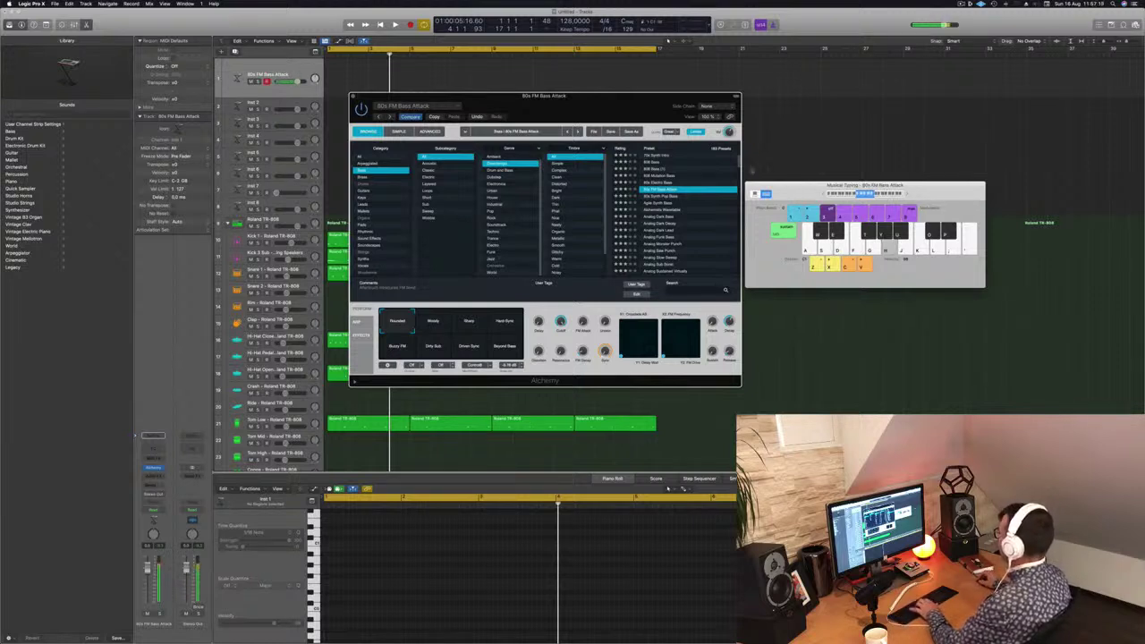
drag(613, 104, 860, 142)
key(space)
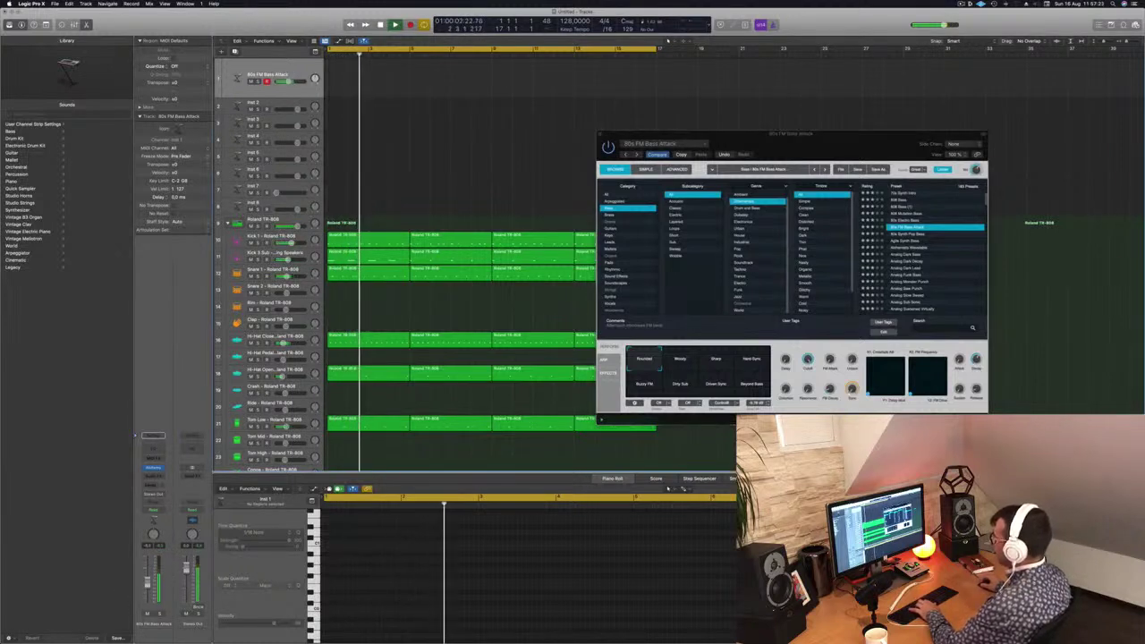
- Audition the bass presets from 80s Synth Pop Bass to Alchemists Wavetable over the beat
click(910, 235)
click(910, 235)
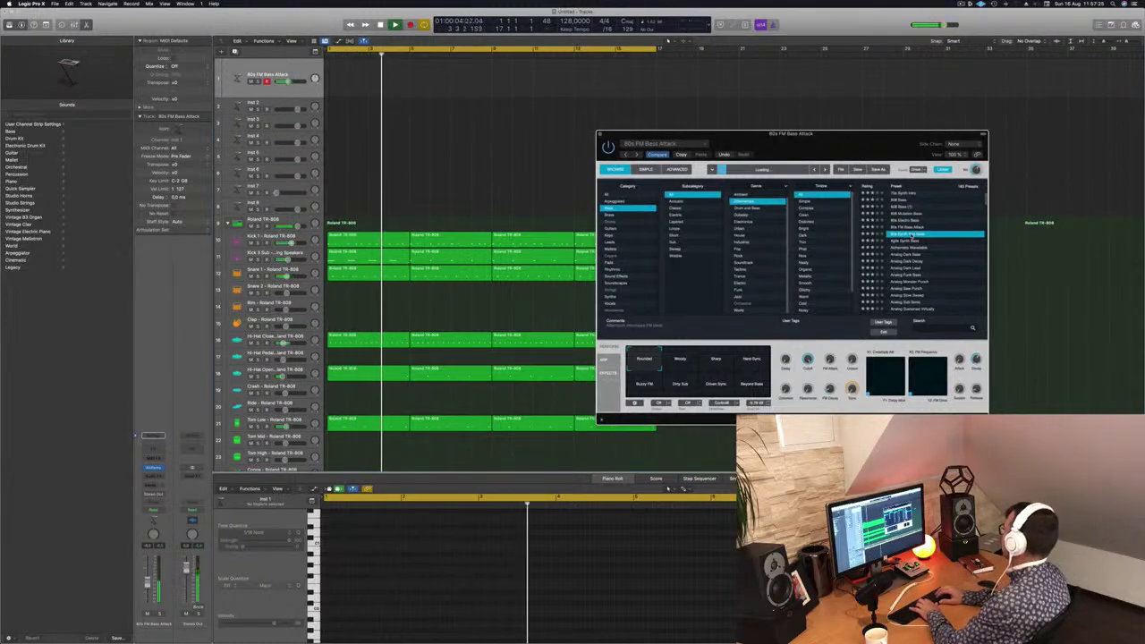
key(Down)
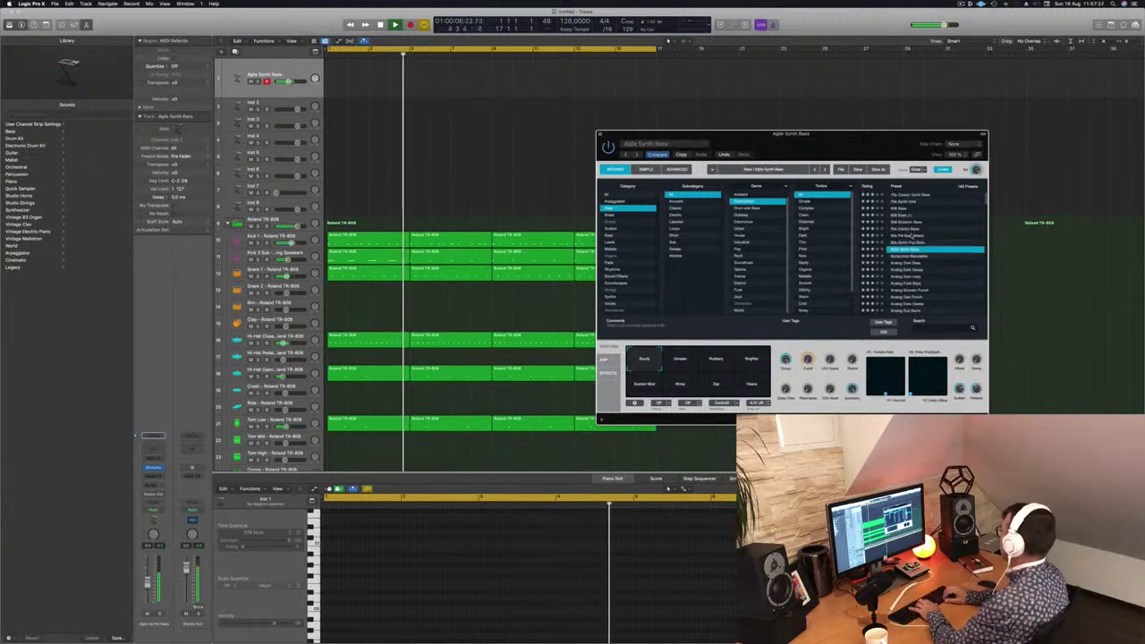
key(Down)
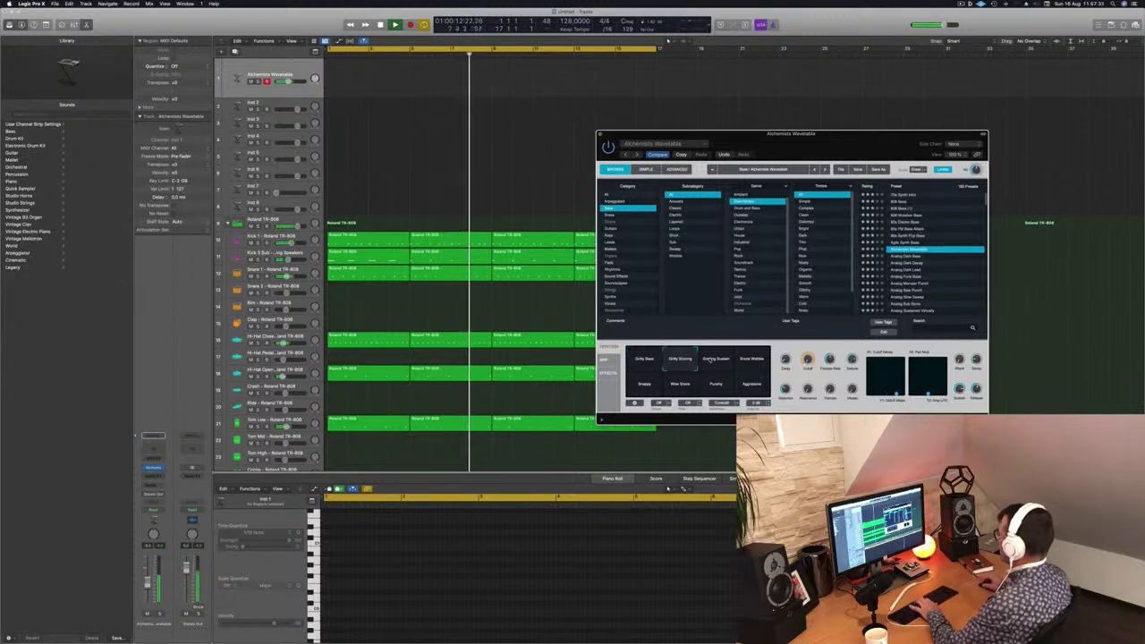
- Try the performance snapshots of Alchemists Wavetable from Soaring Sustain to Aggressive, and return to Punchy
click(710, 360)
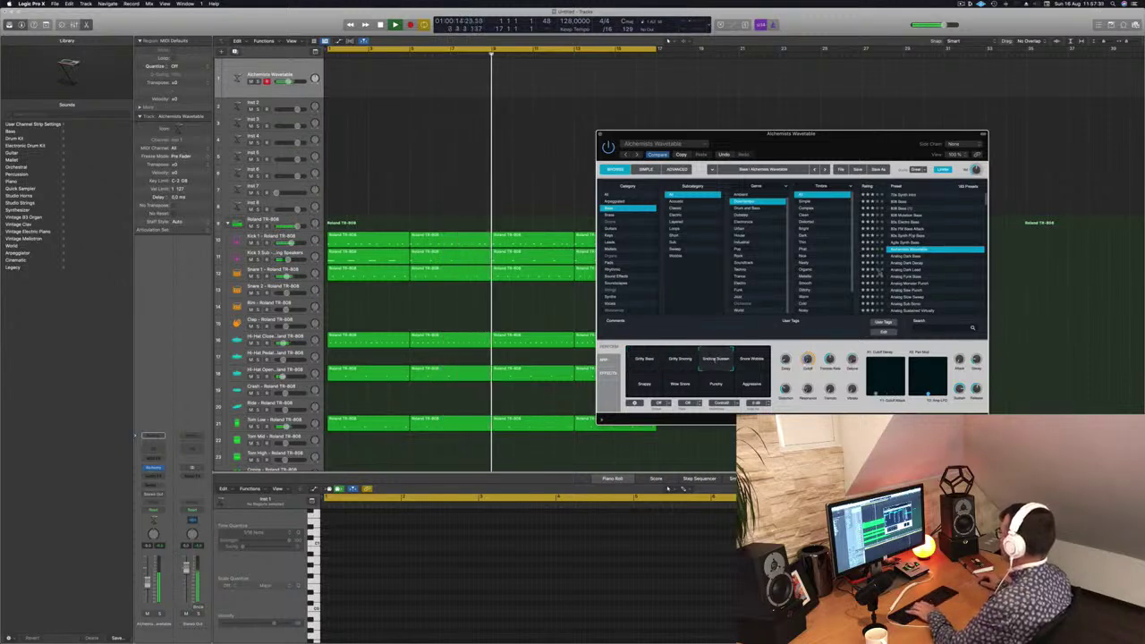
click(751, 360)
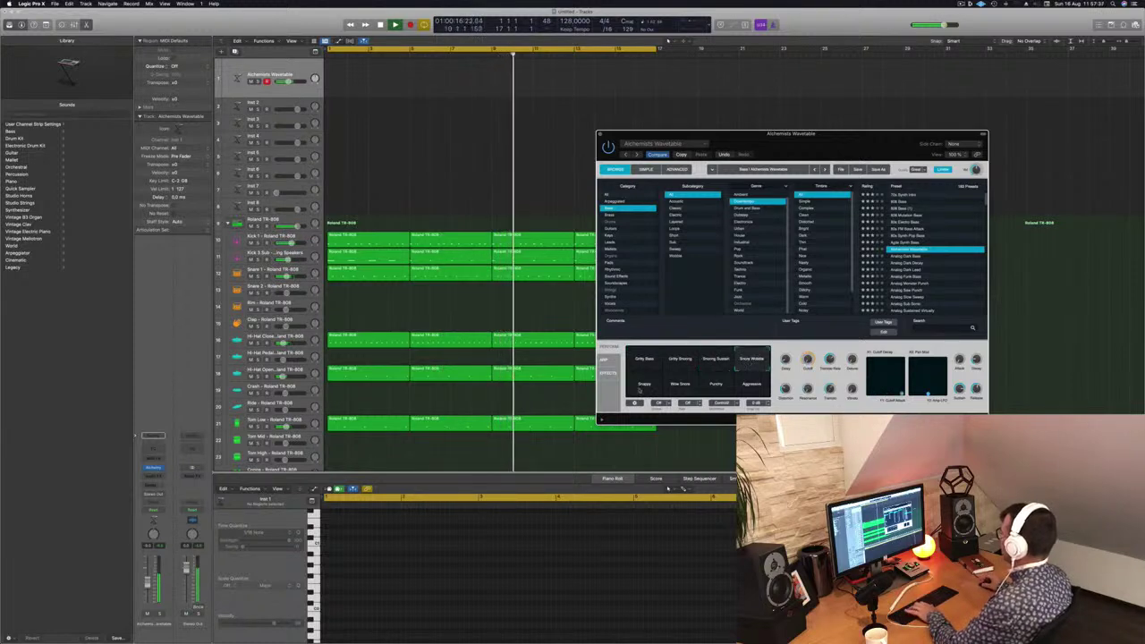
click(640, 390)
click(679, 386)
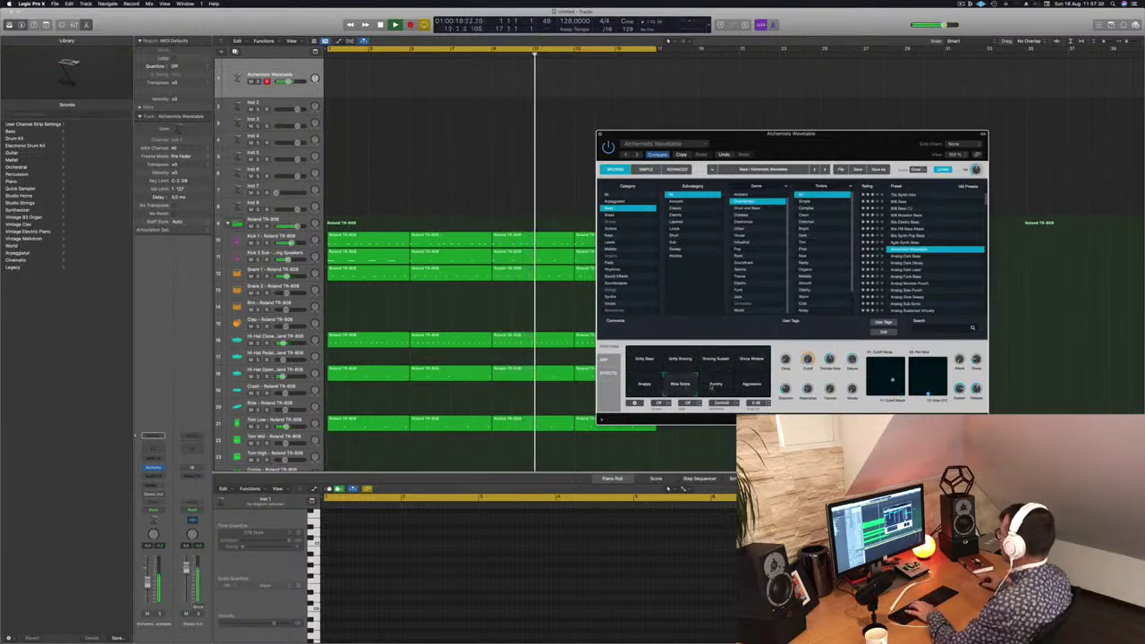
click(715, 384)
click(746, 385)
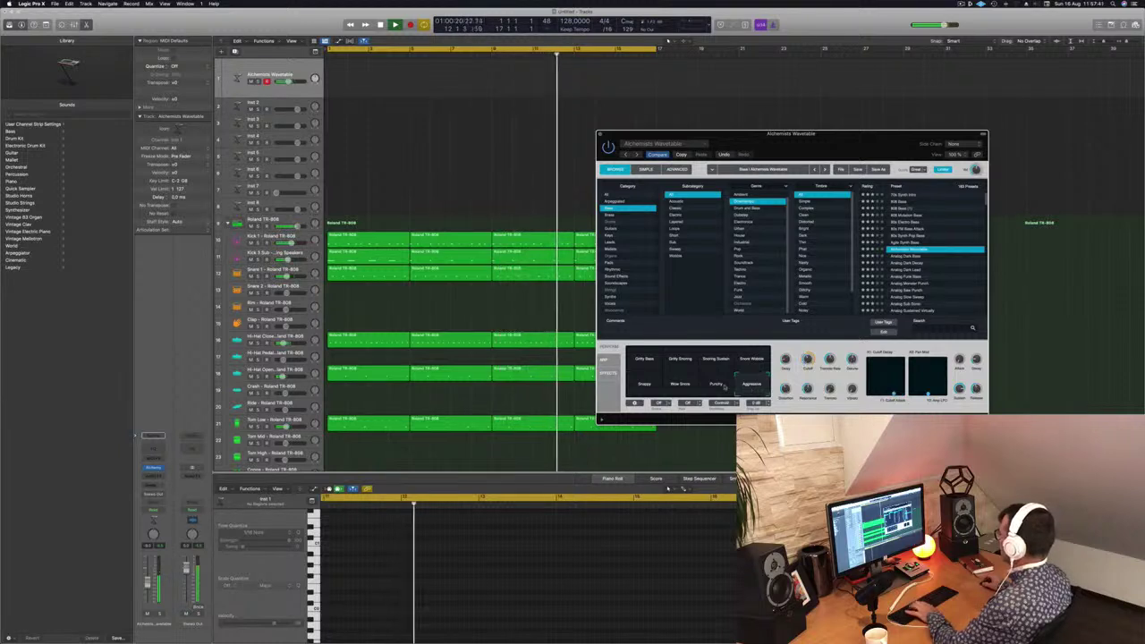
click(723, 386)
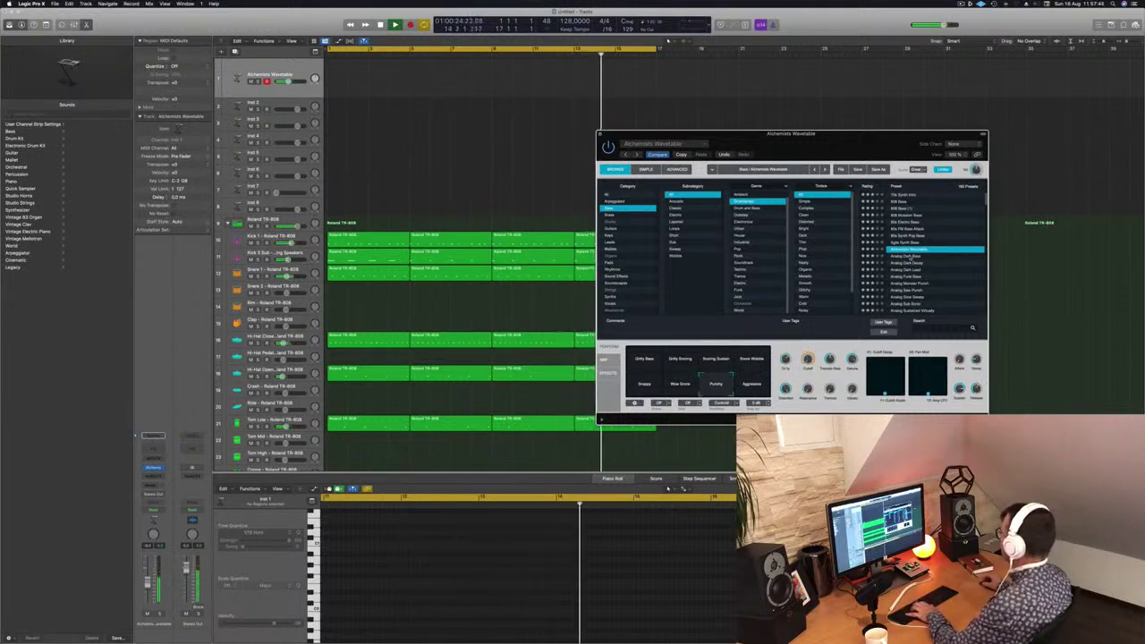
- Audition the analog bass presets from Analog Dark Bass to Analog Slow Sweep over the beat
click(908, 257)
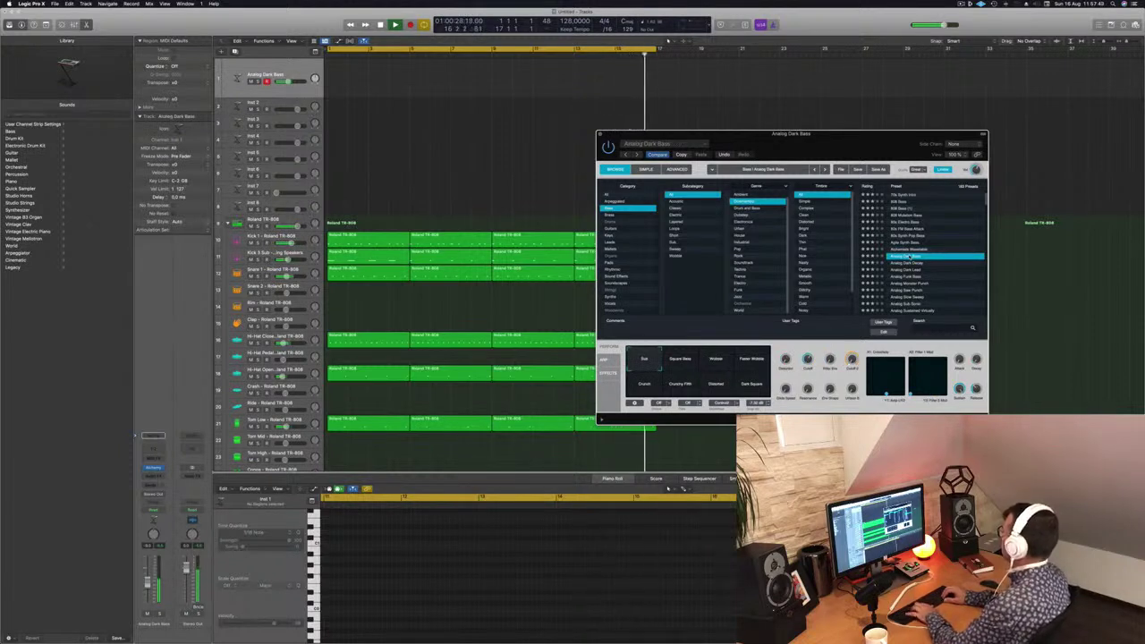
key(Down)
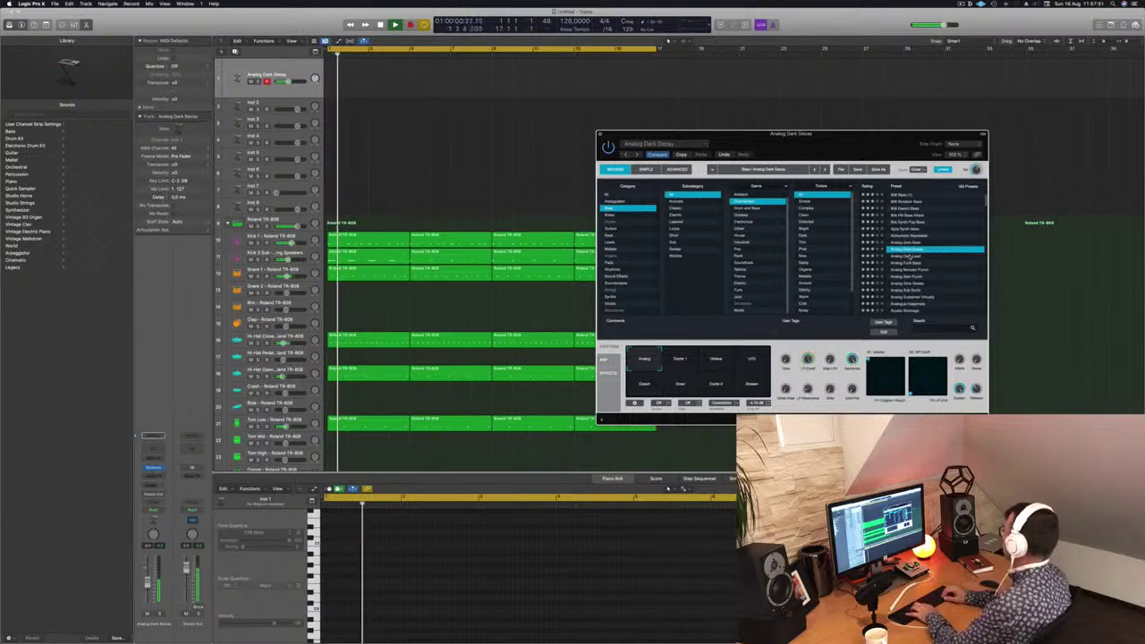
key(Down)
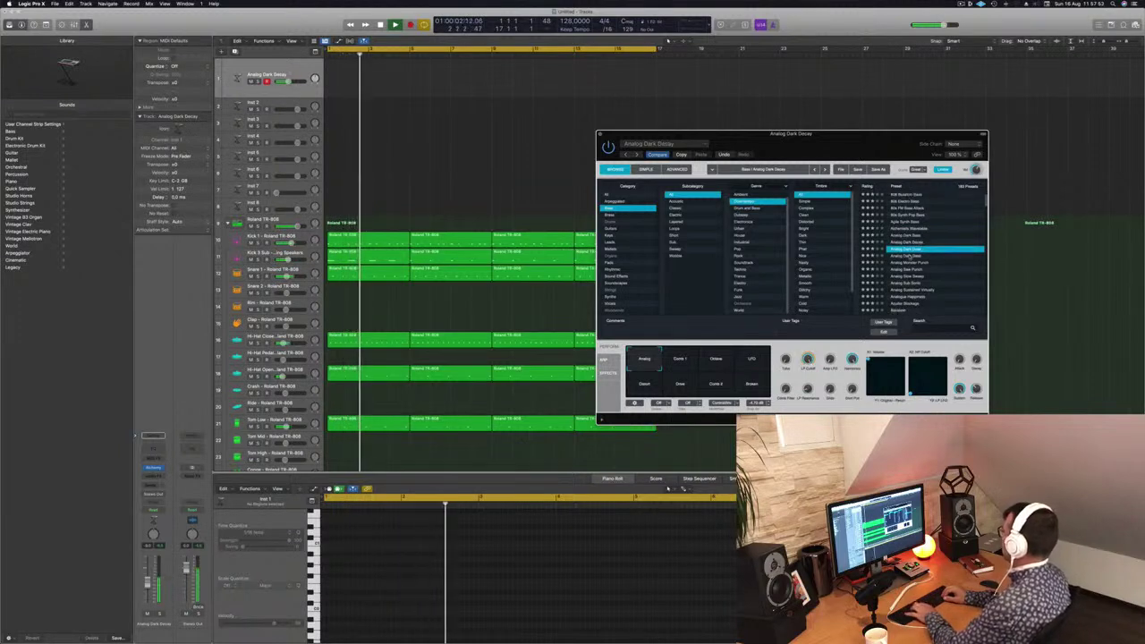
key(Up)
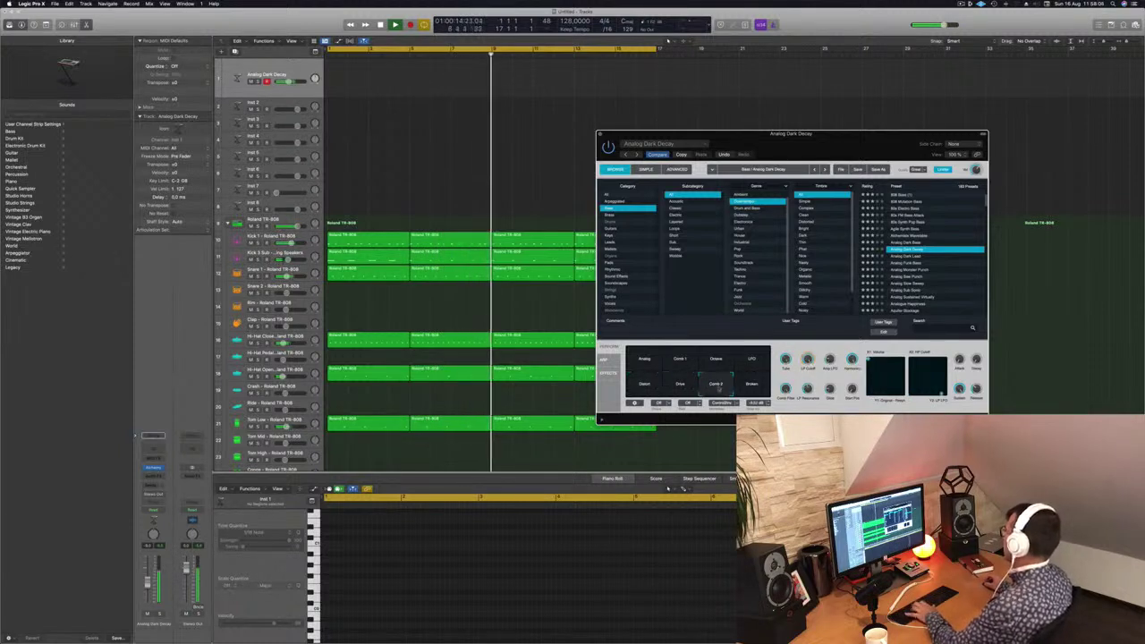
click(912, 257)
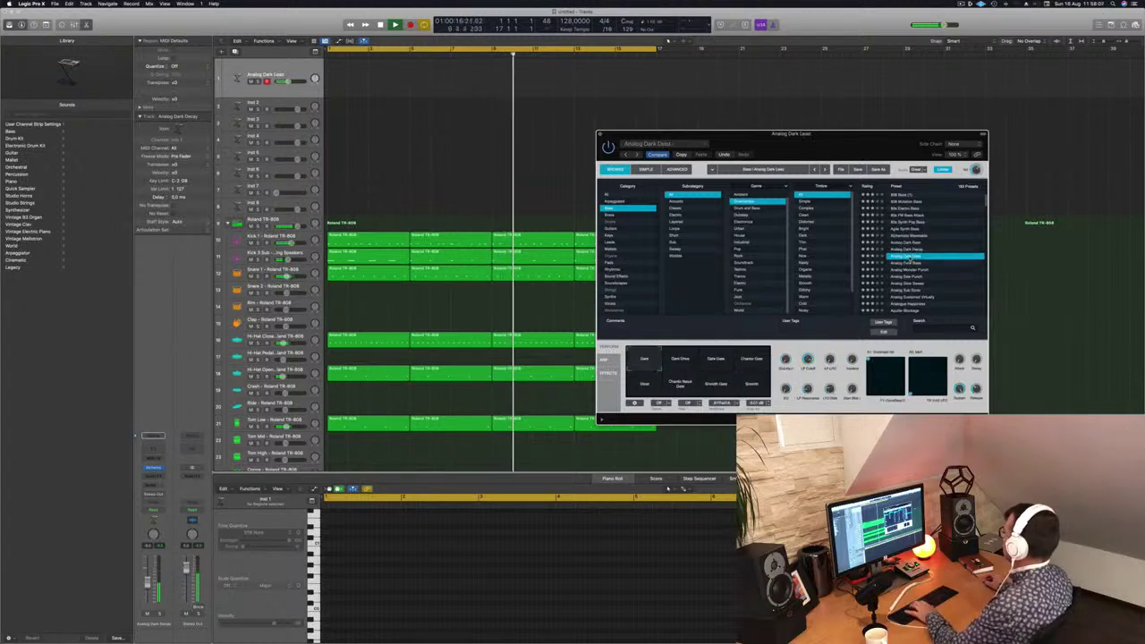
click(905, 264)
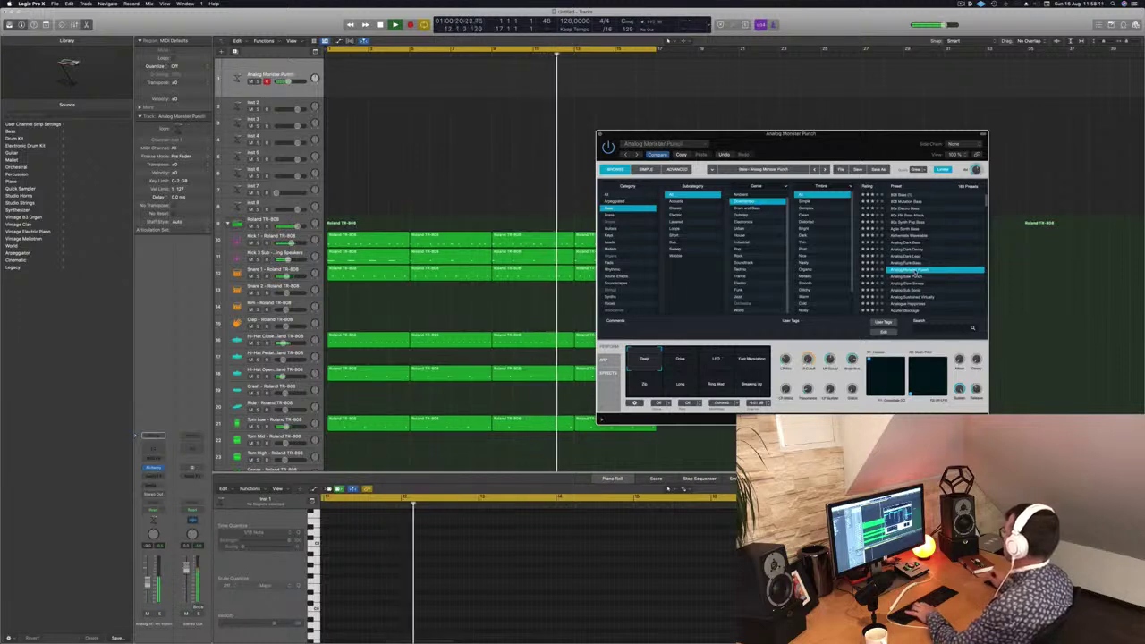
click(908, 278)
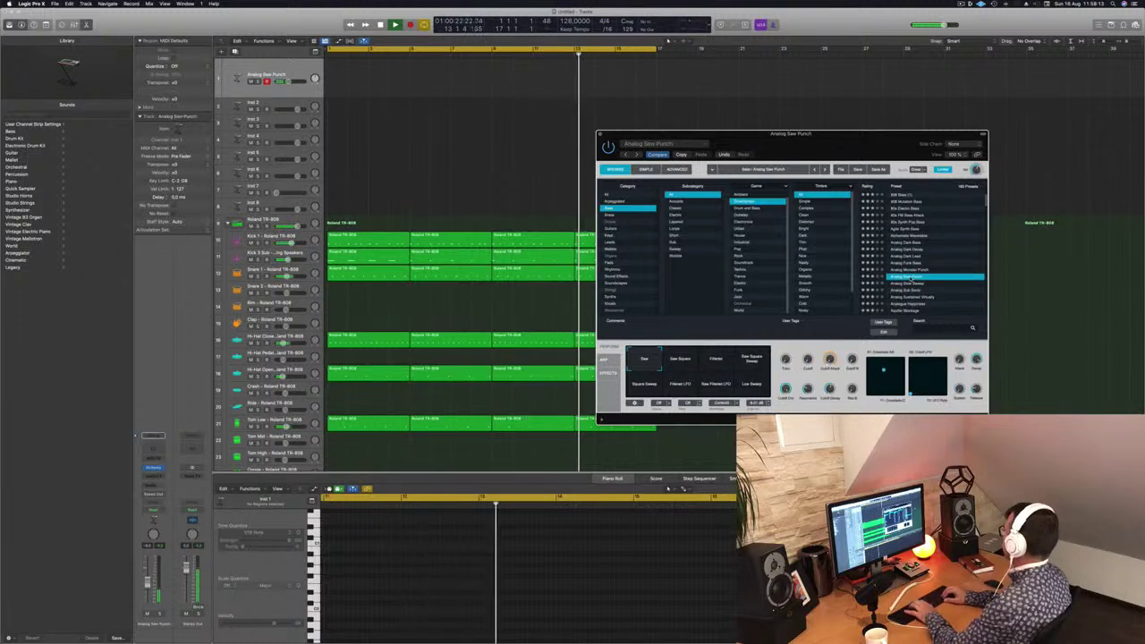
key(Down)
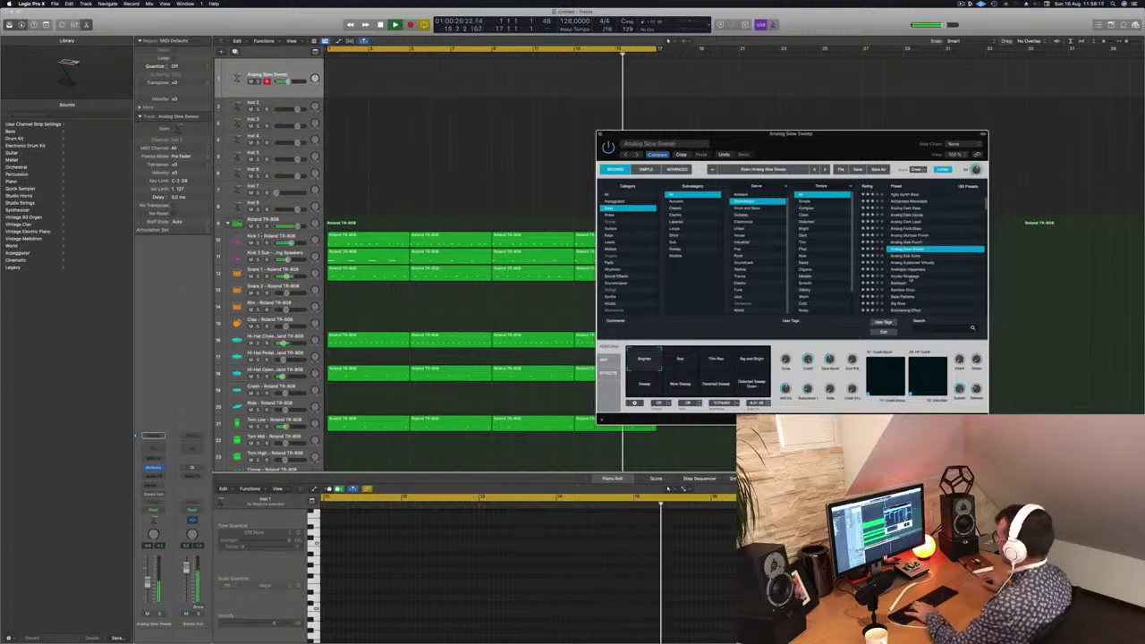
- Try the performance snapshots of Analog Slow Sweep, including Big and Bright, Distorted Sweep and Distorted Sweep Down
click(716, 359)
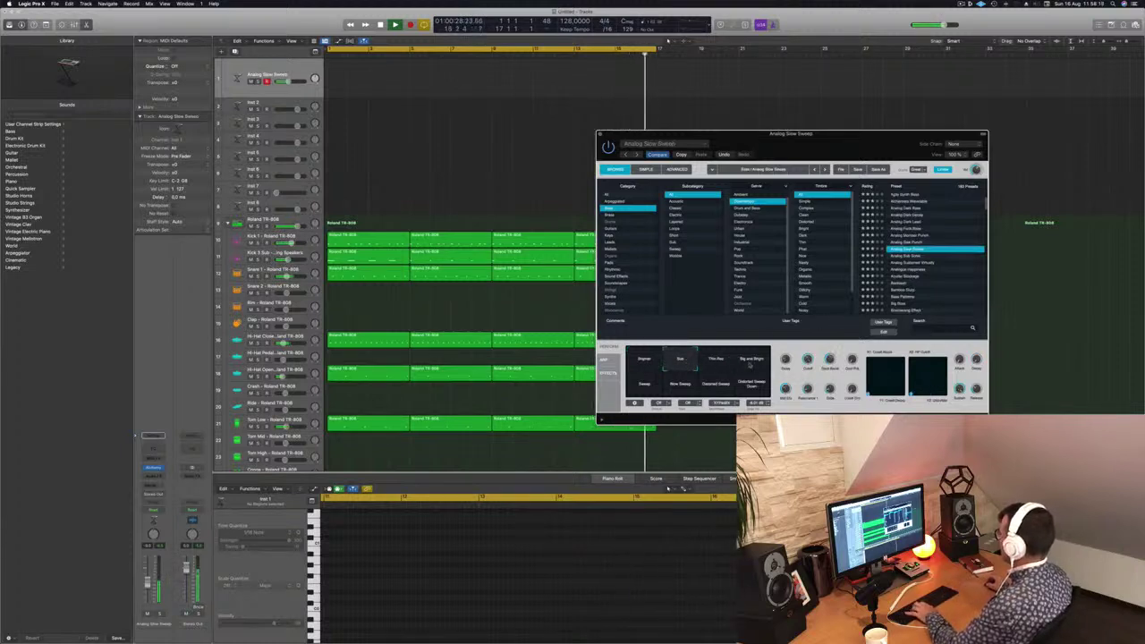
click(754, 361)
click(679, 384)
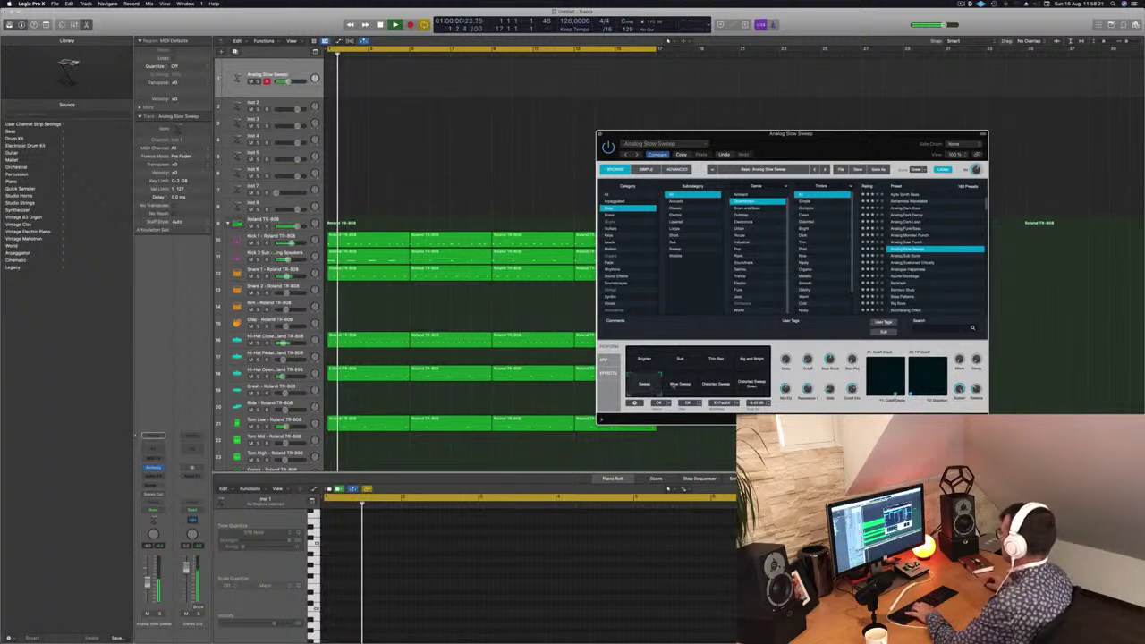
click(681, 385)
click(716, 385)
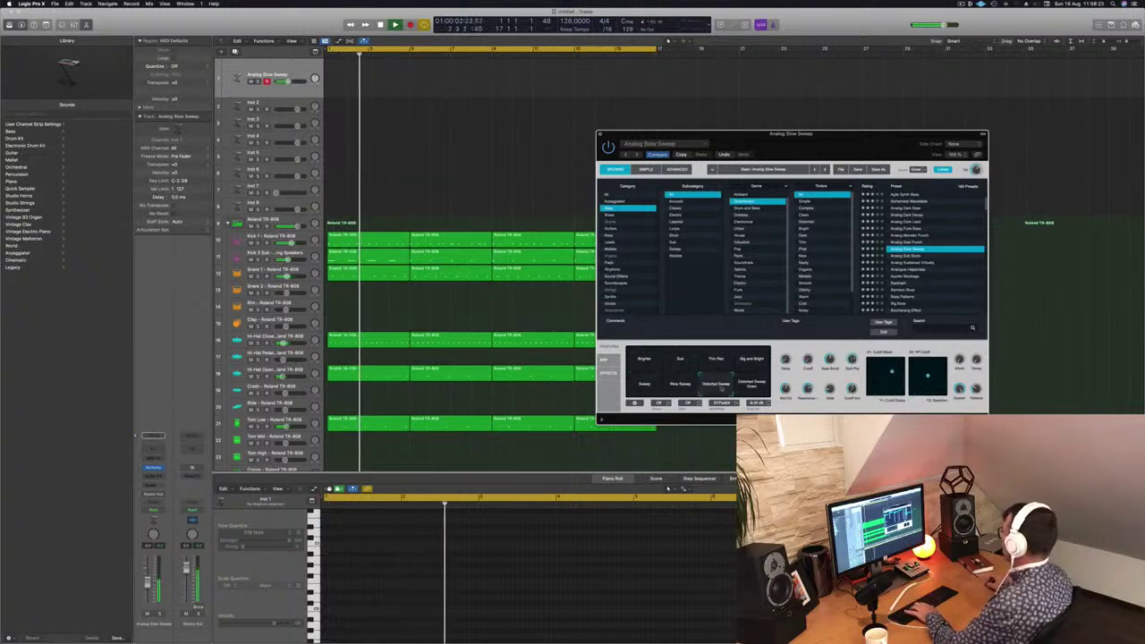
click(751, 385)
- Audition the bass presets from Analog Sub Sonic through Aquifer Blockage and Bass Patterns to Big Boss
click(910, 257)
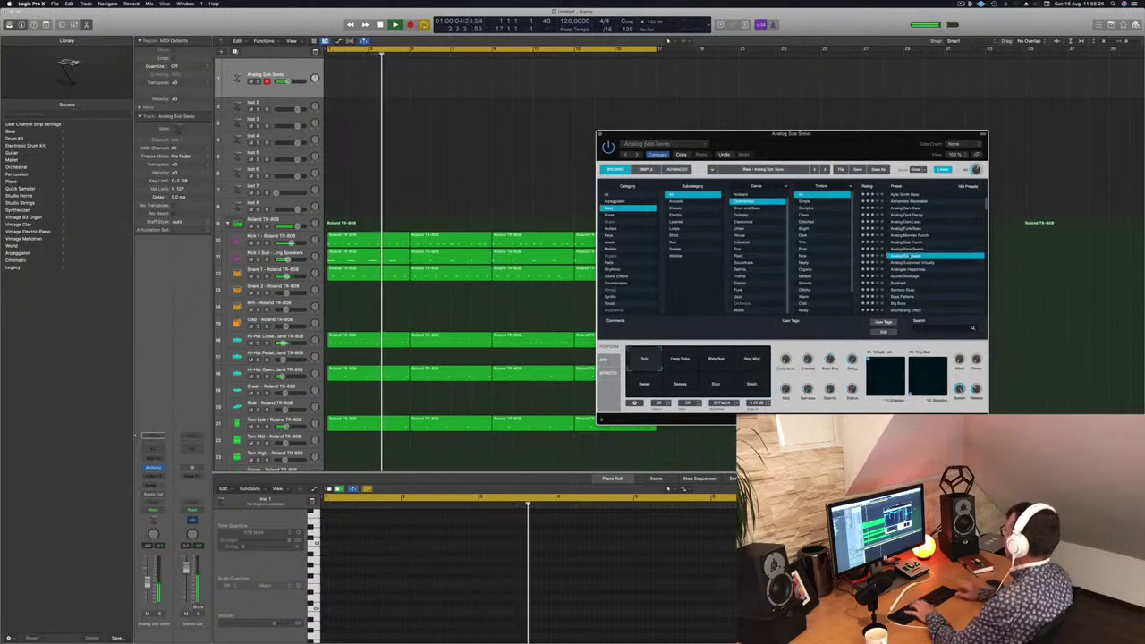
key(Down)
key(Down)
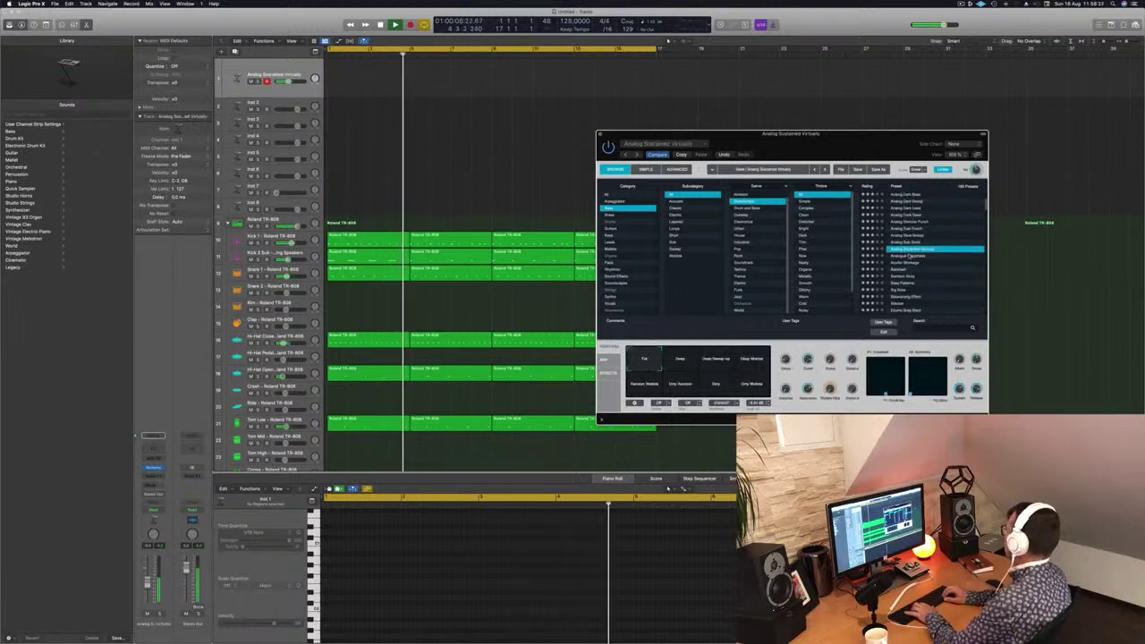
key(Down)
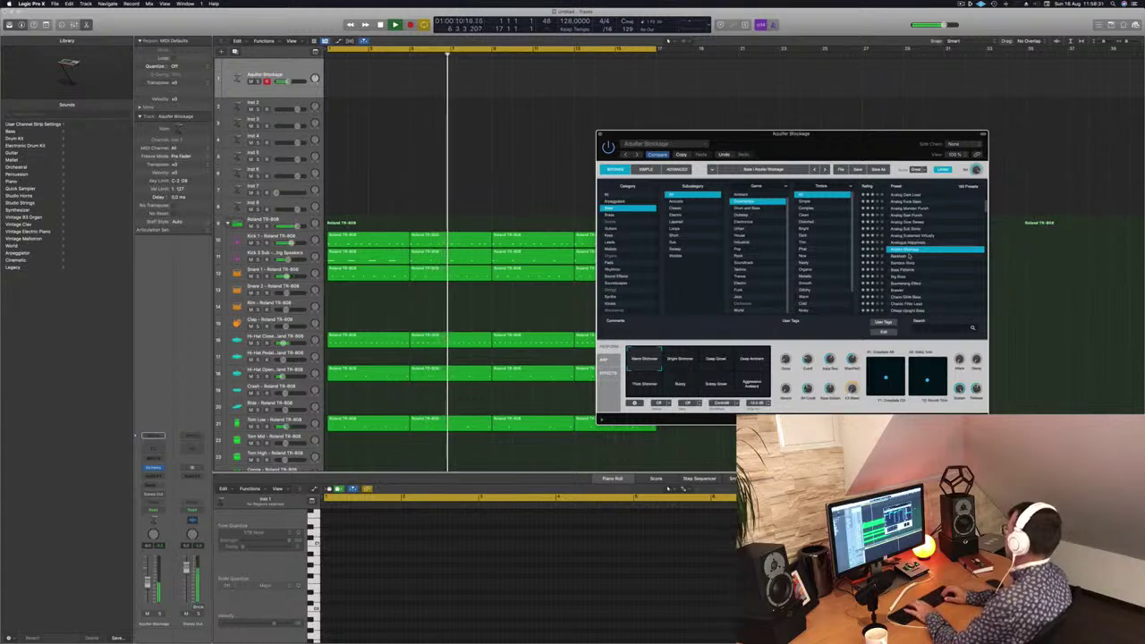
key(Down)
key(Down)
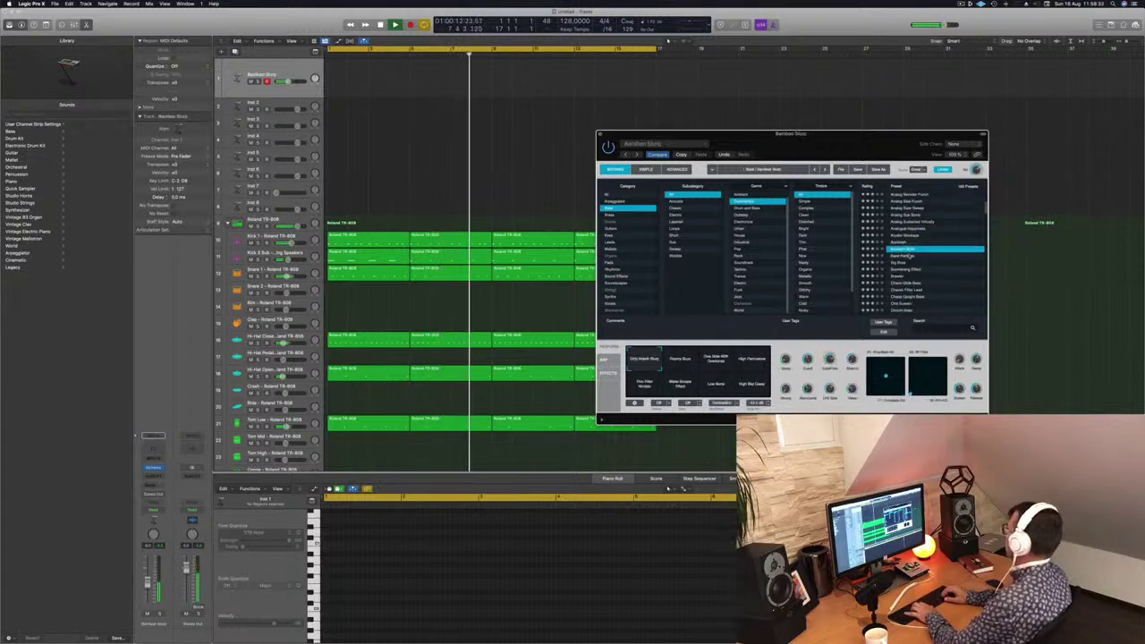
key(Down)
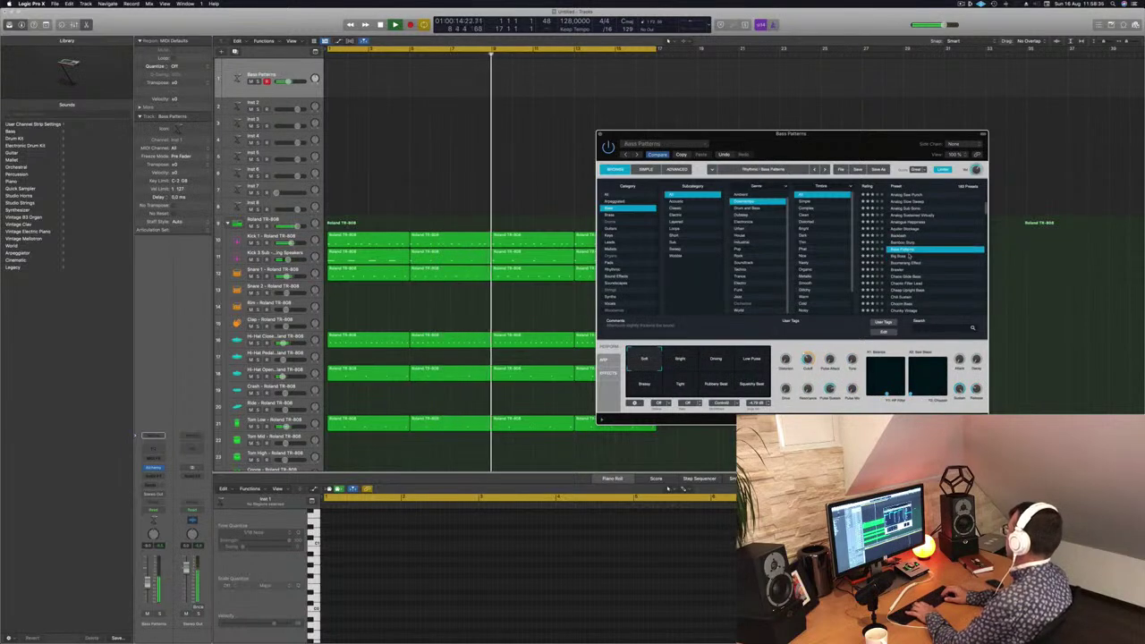
key(Down)
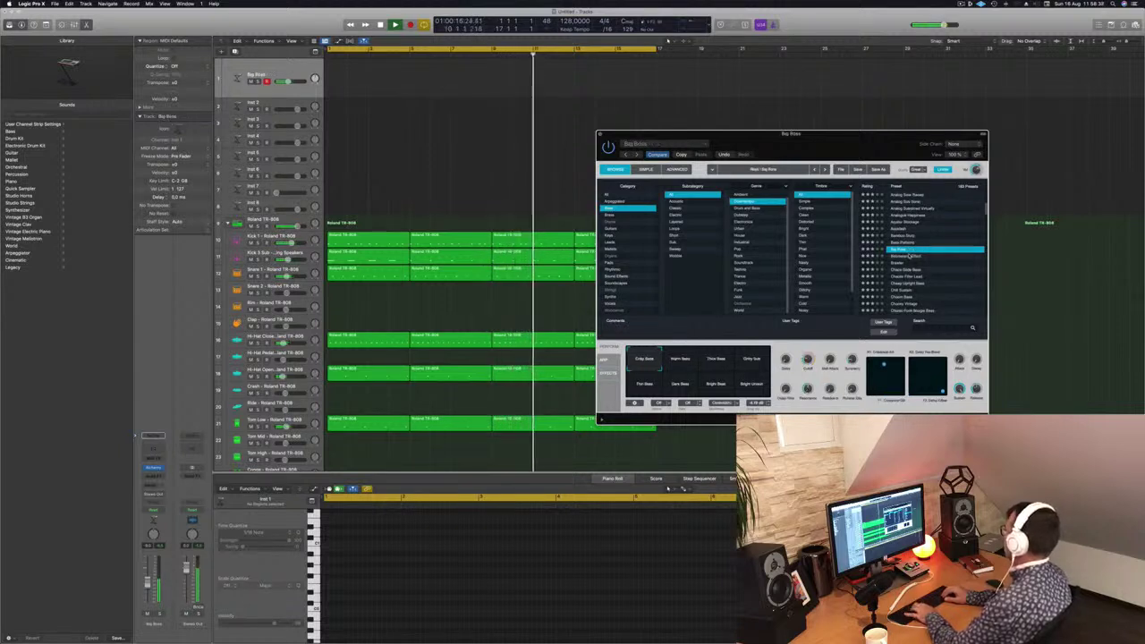
- Audition the bass presets from Boomerang Effect through Chaotic Filter Lead and Cheap Upright Bass to Chill Sustain over the beat
key(Down)
key(Down)
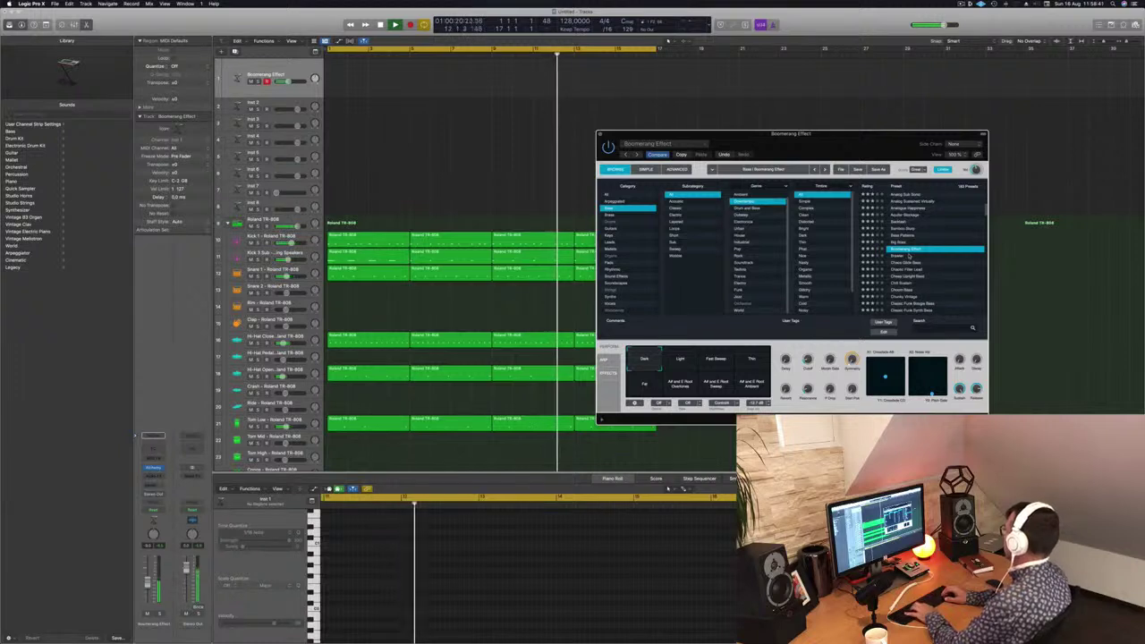
key(Down)
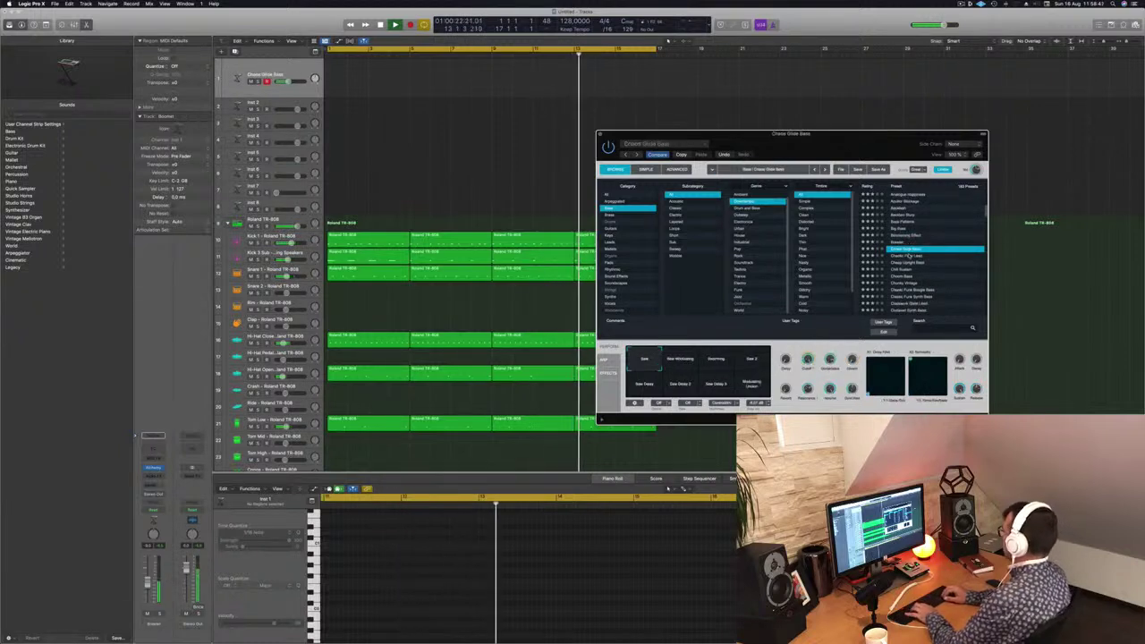
key(Down)
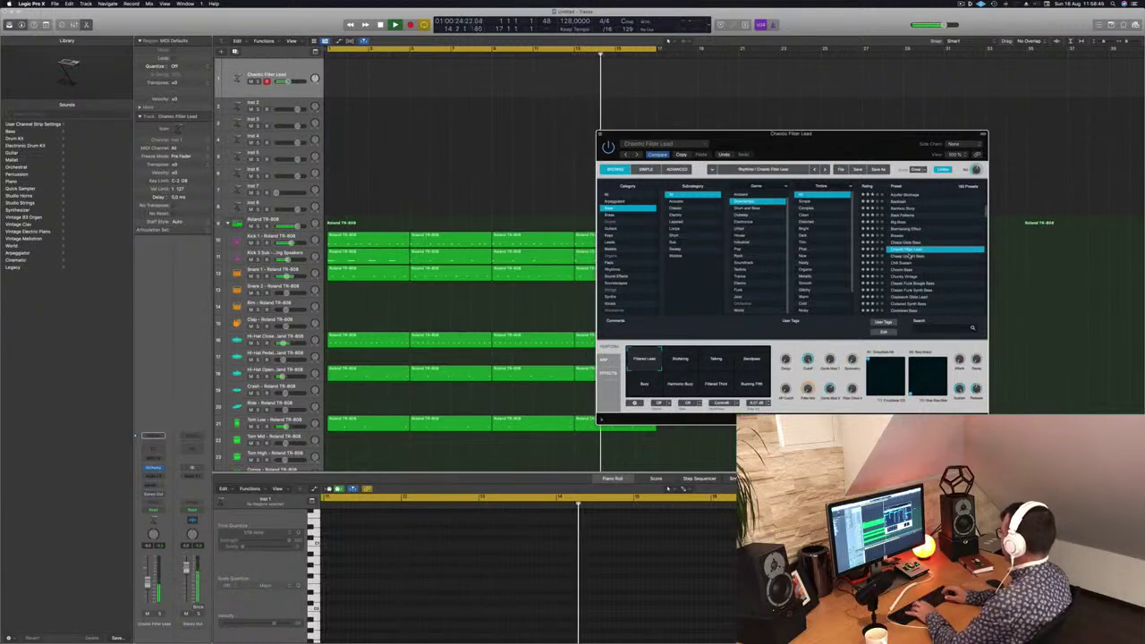
key(Down)
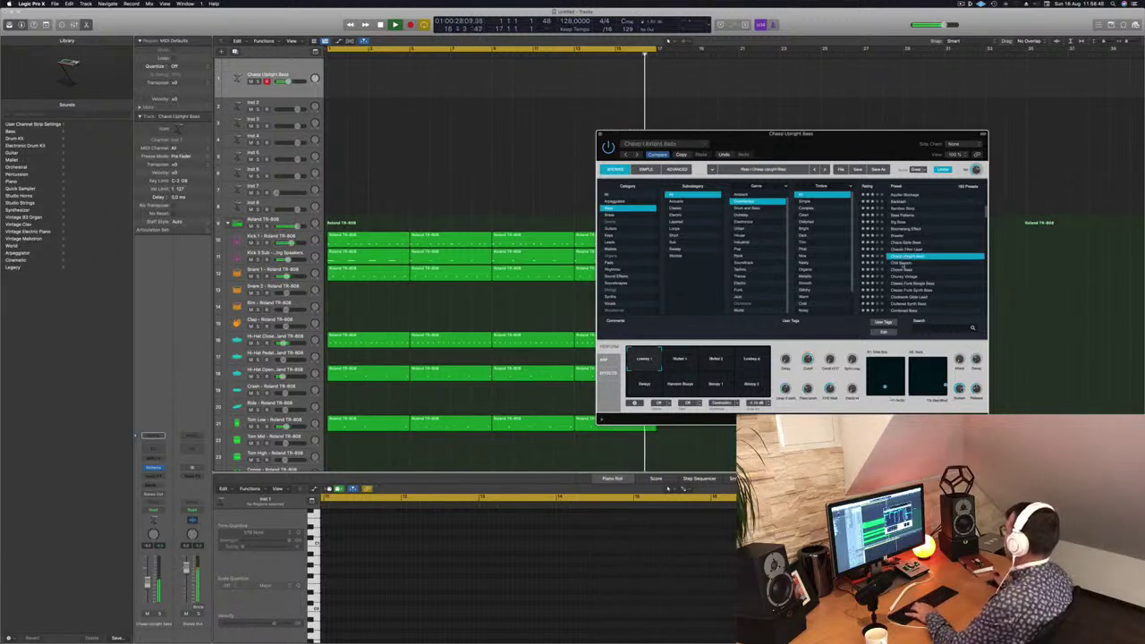
key(Down)
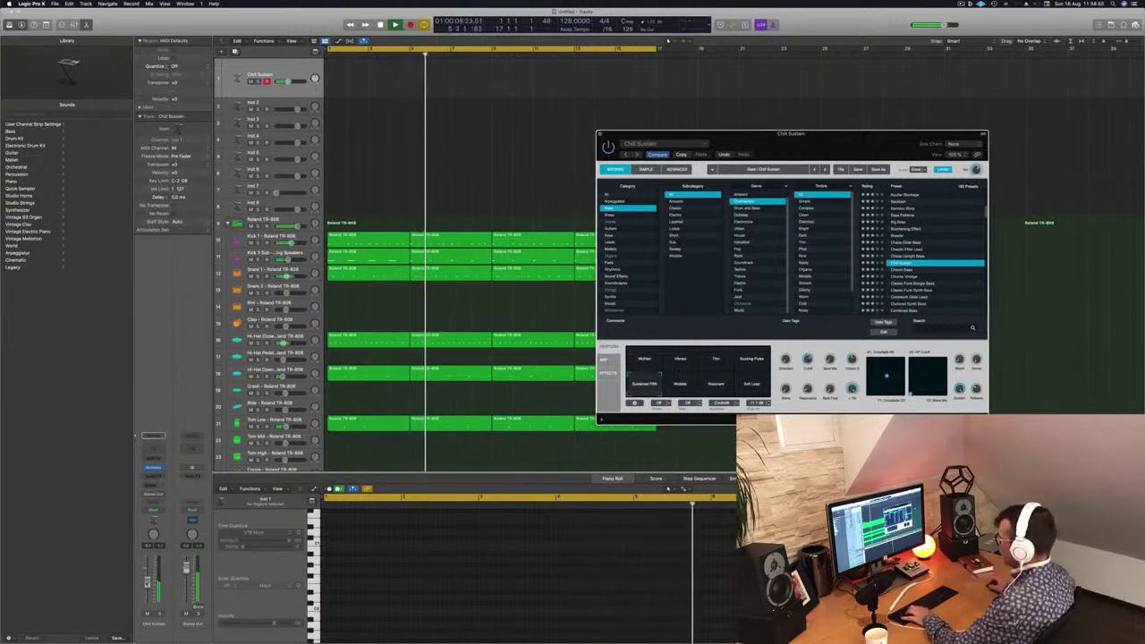
- Lower the bass channel's volume slightly and try Chill Sustain's performance snapshots, including Thin and Buzzing Pulse, returning to Sustained Fifth
drag(147, 582, 147, 589)
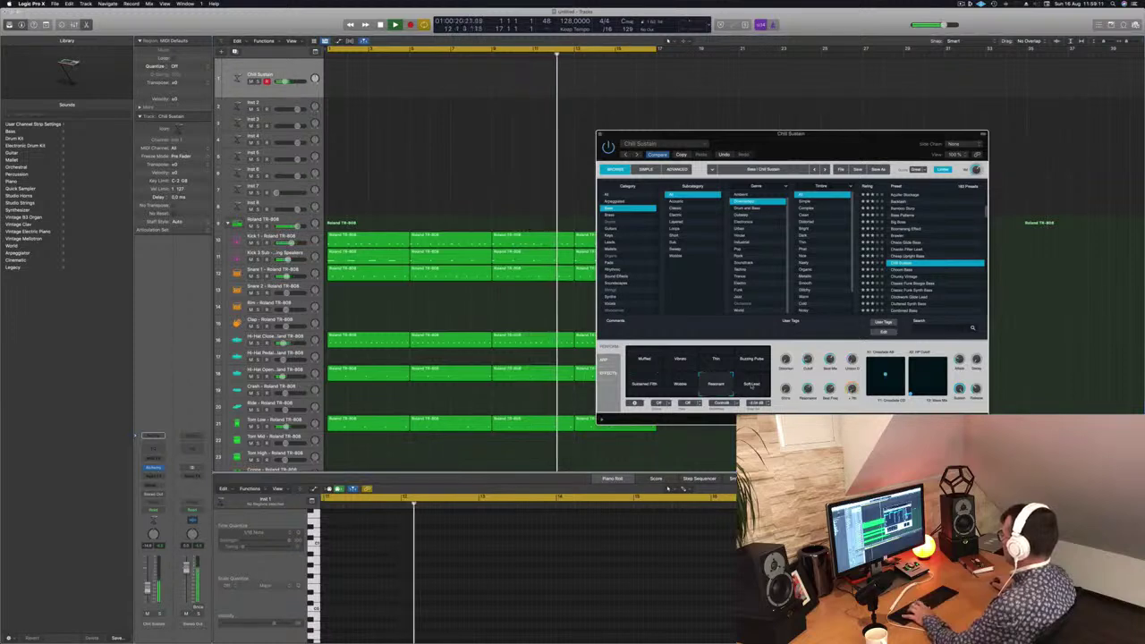
click(715, 360)
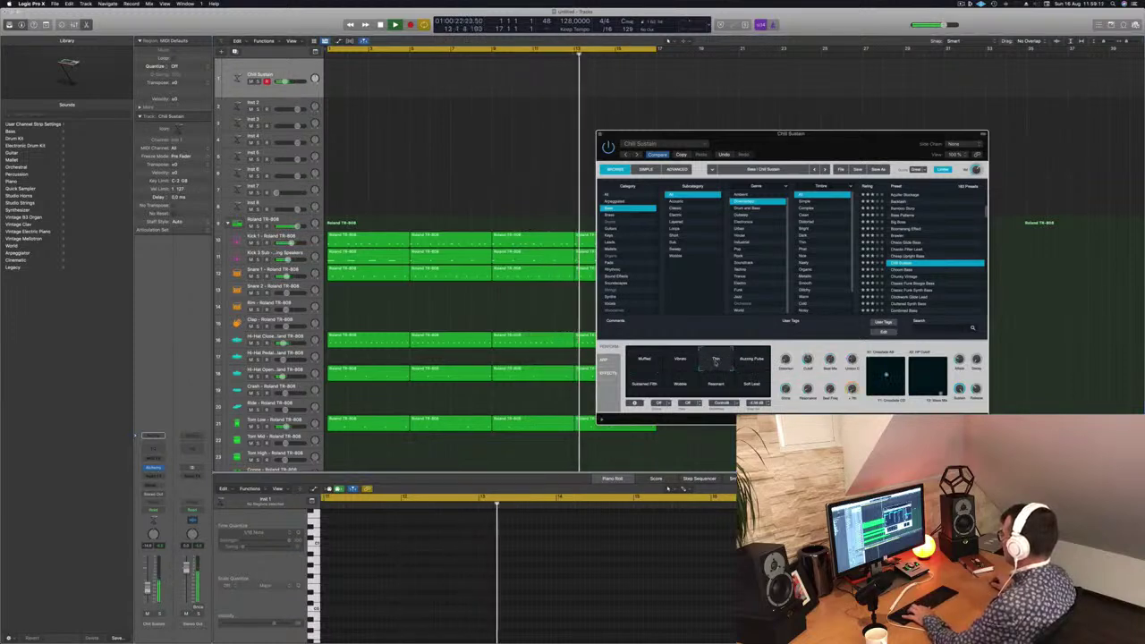
click(751, 359)
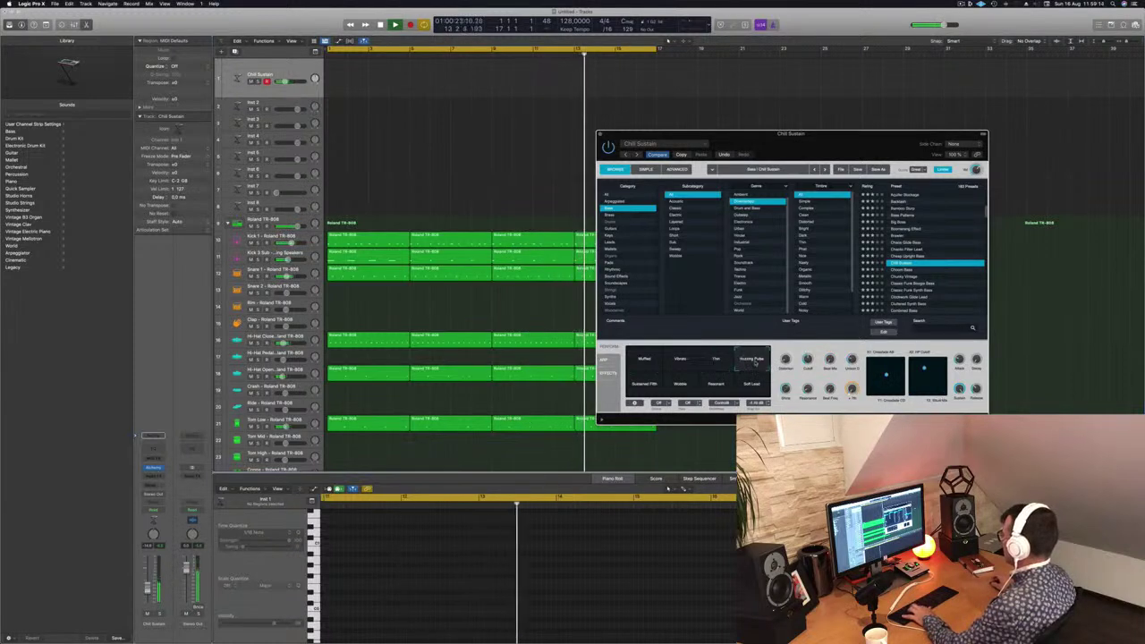
click(637, 386)
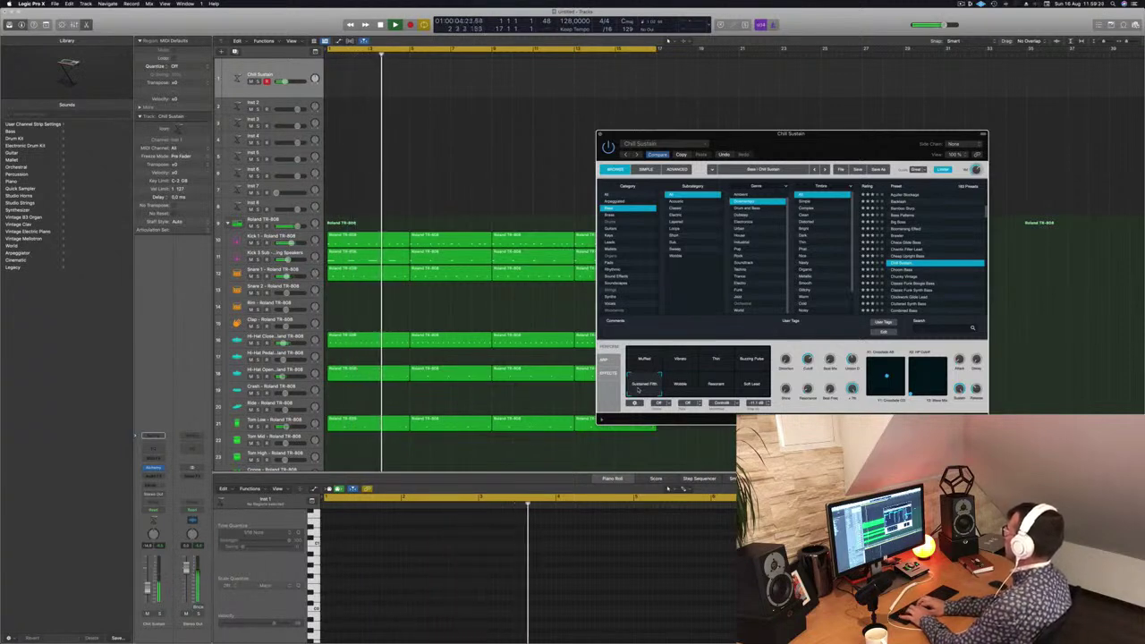
- Move the synth window off the Musical Typing keyboard, shift the keyboard's octave, and play notes with Chill Sustain over the beat
drag(865, 148, 648, 123)
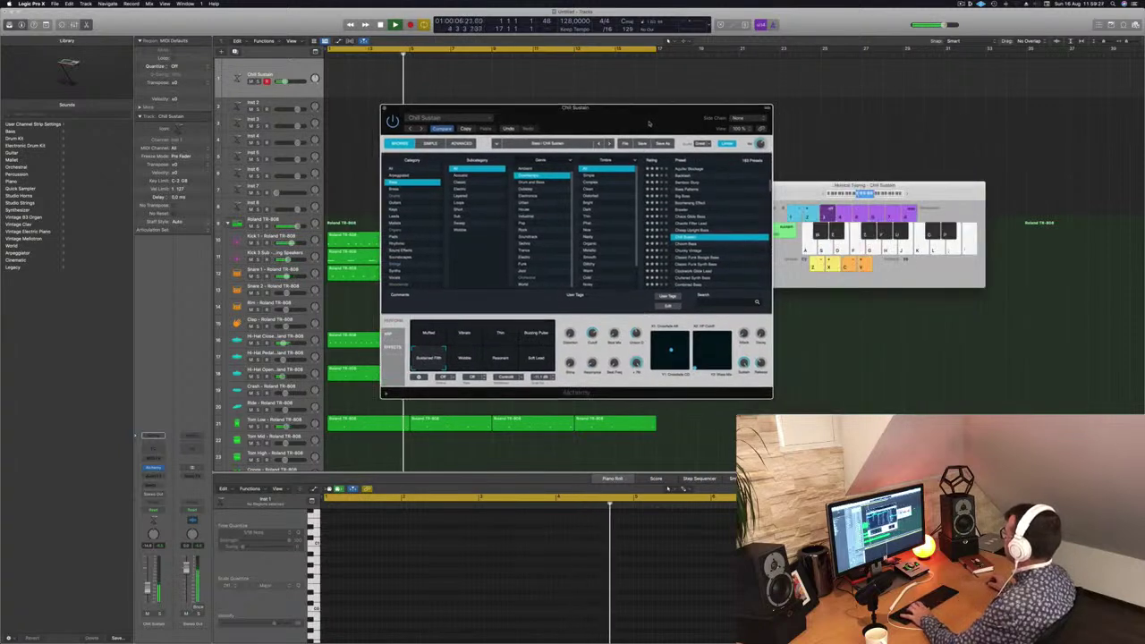
click(823, 194)
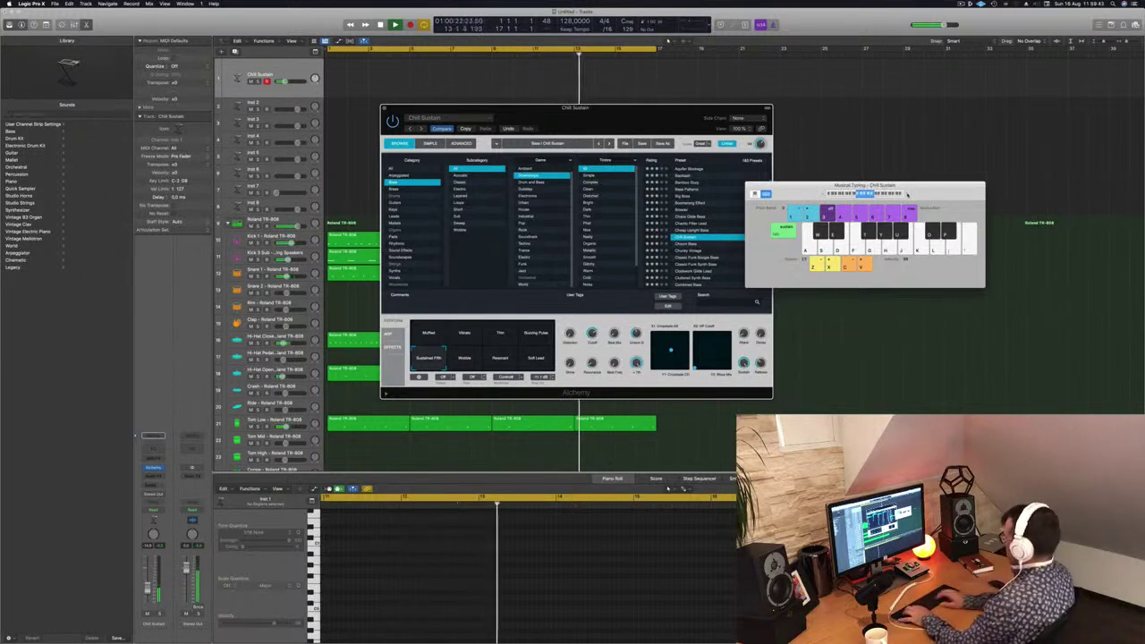
key(k)
key(g)
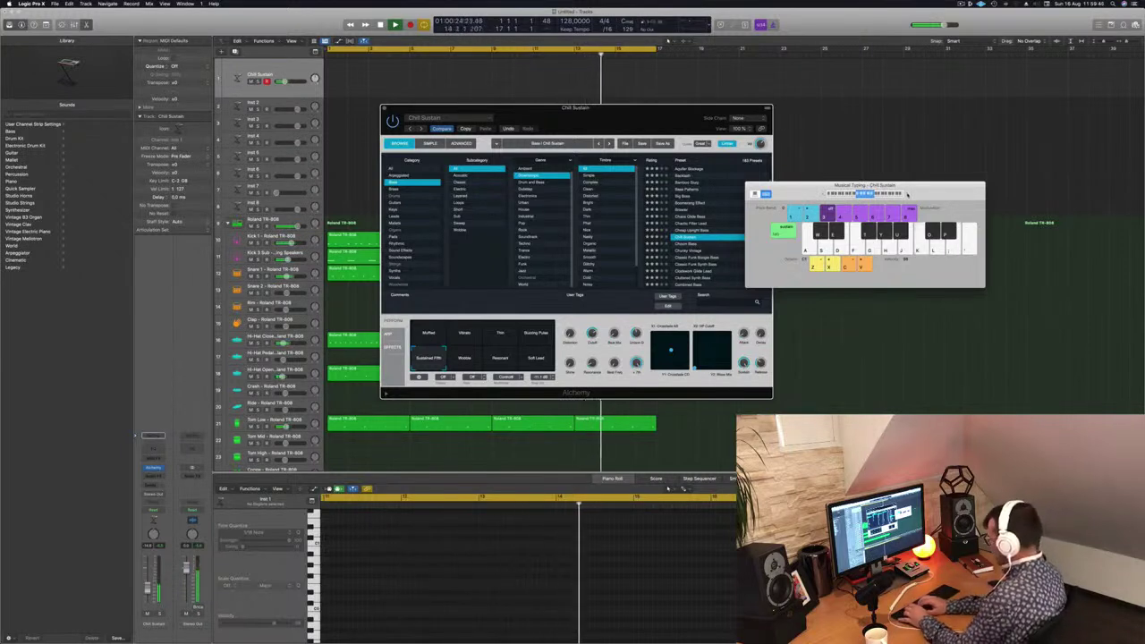
key(a)
key(a)
key(d)
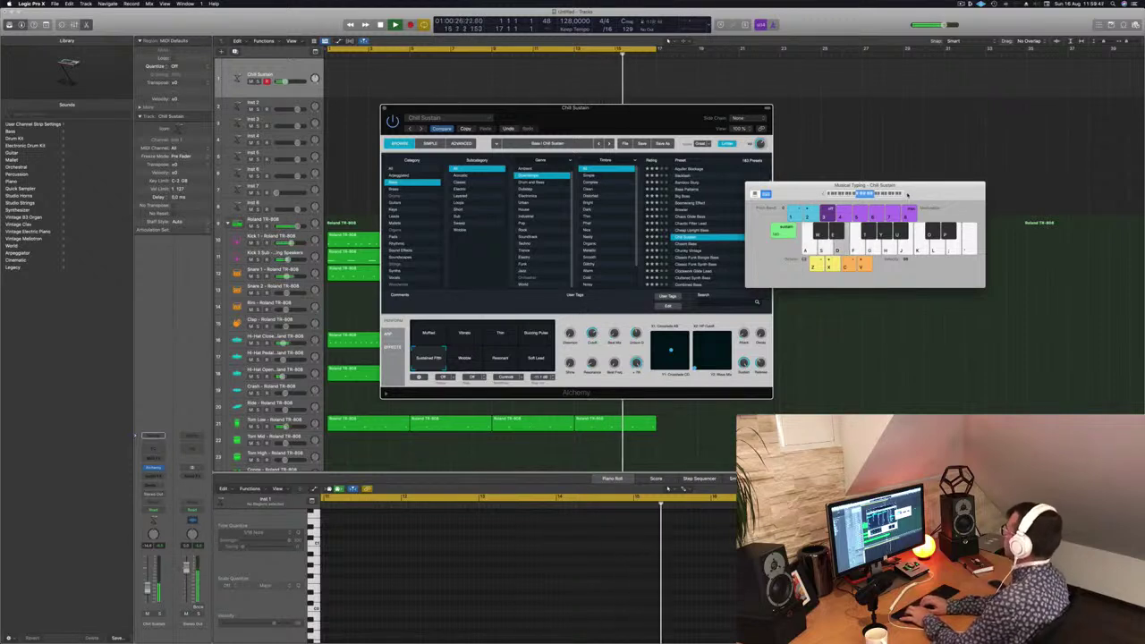
key(a)
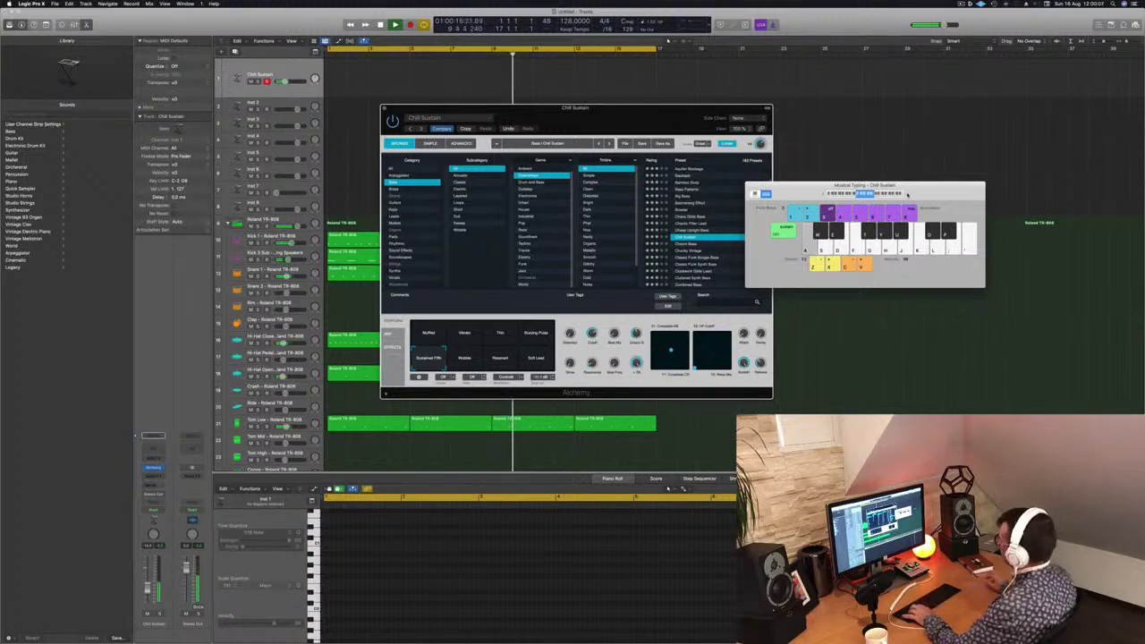
- Audition the presets following Chill Sustain, from Chunky Vintage to Classic Funk Synth Bass, by playing notes over the beat
click(696, 243)
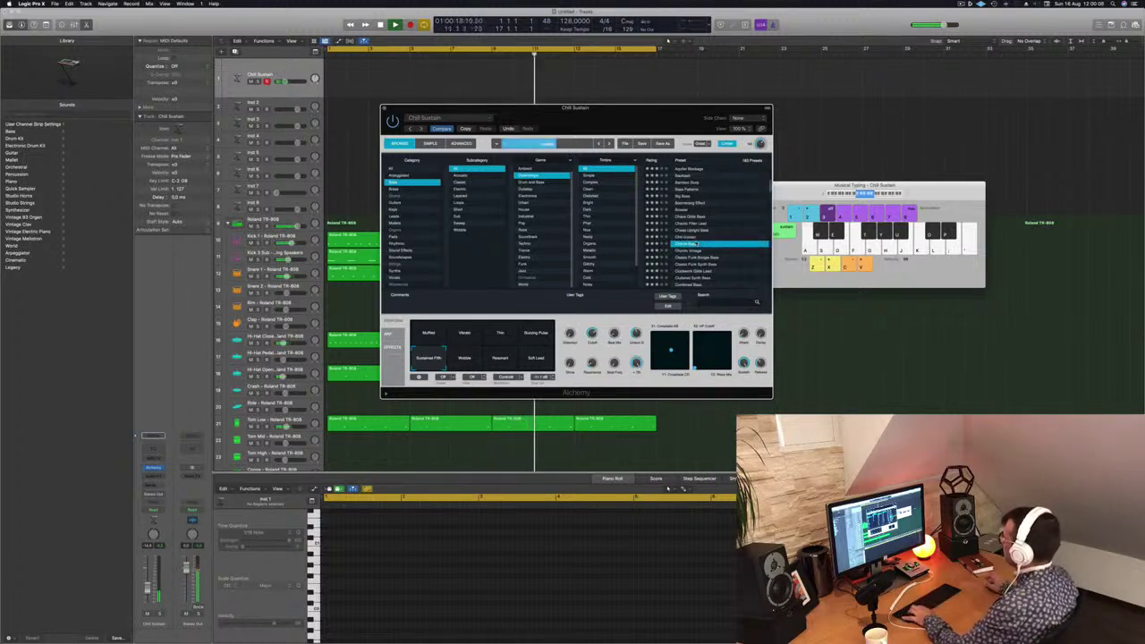
key(a)
key(s)
key(d)
key(Down)
key(d)
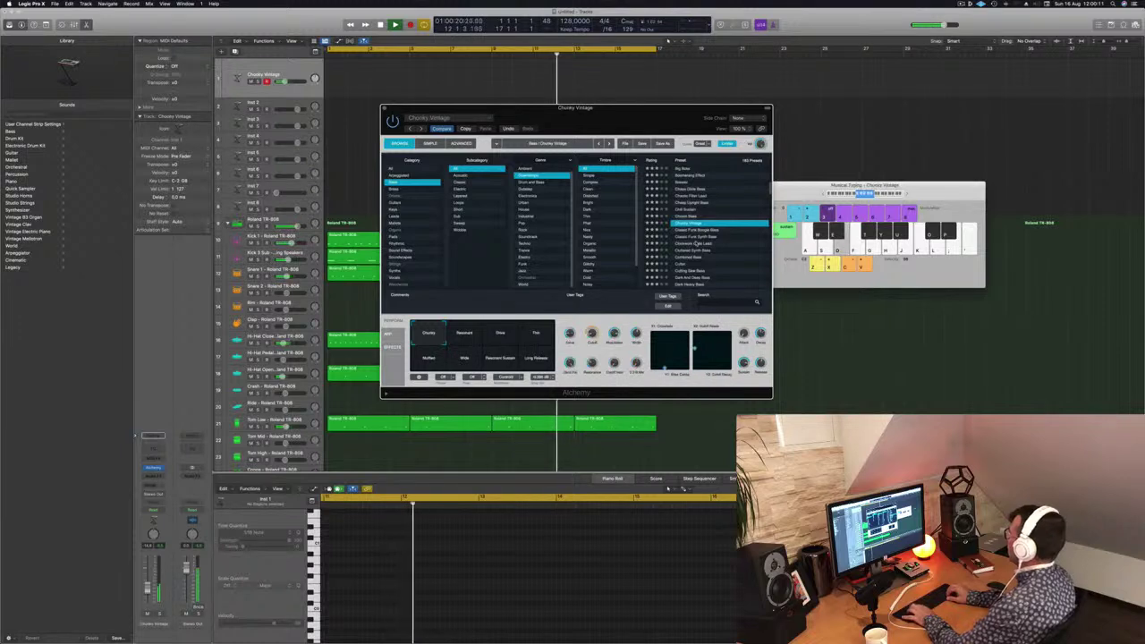
key(Down)
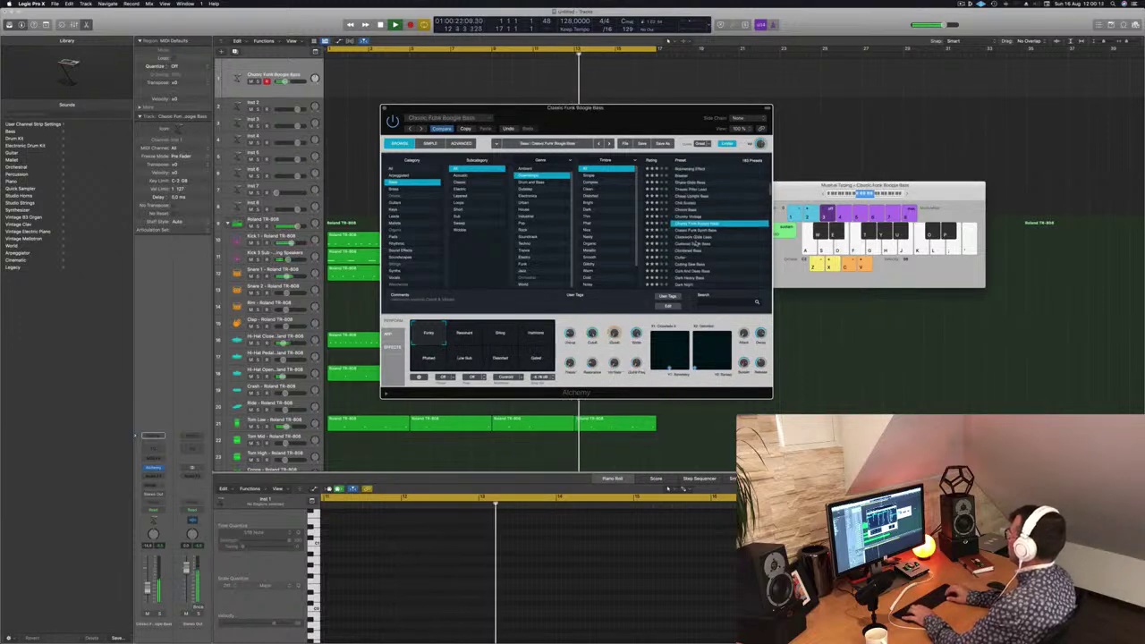
click(696, 242)
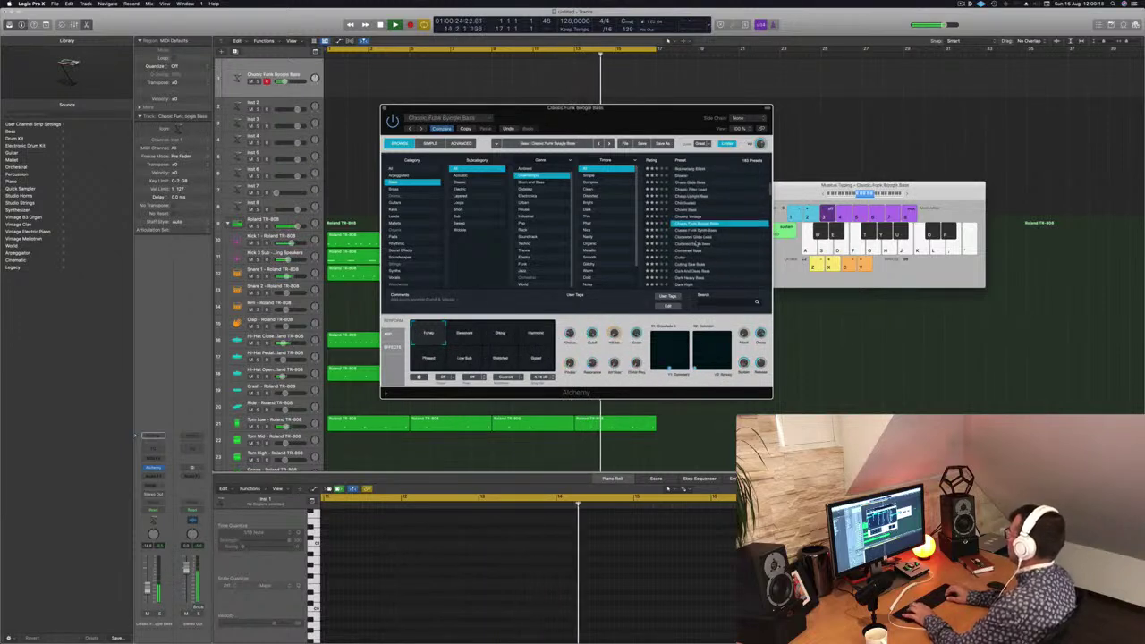
click(696, 243)
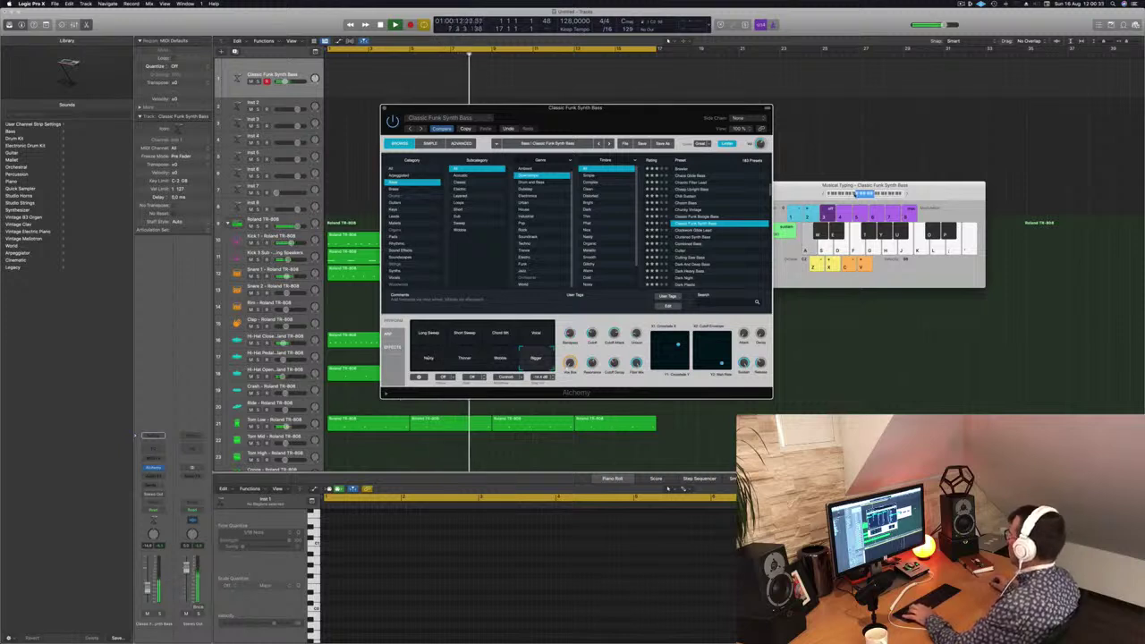
click(823, 194)
key(a)
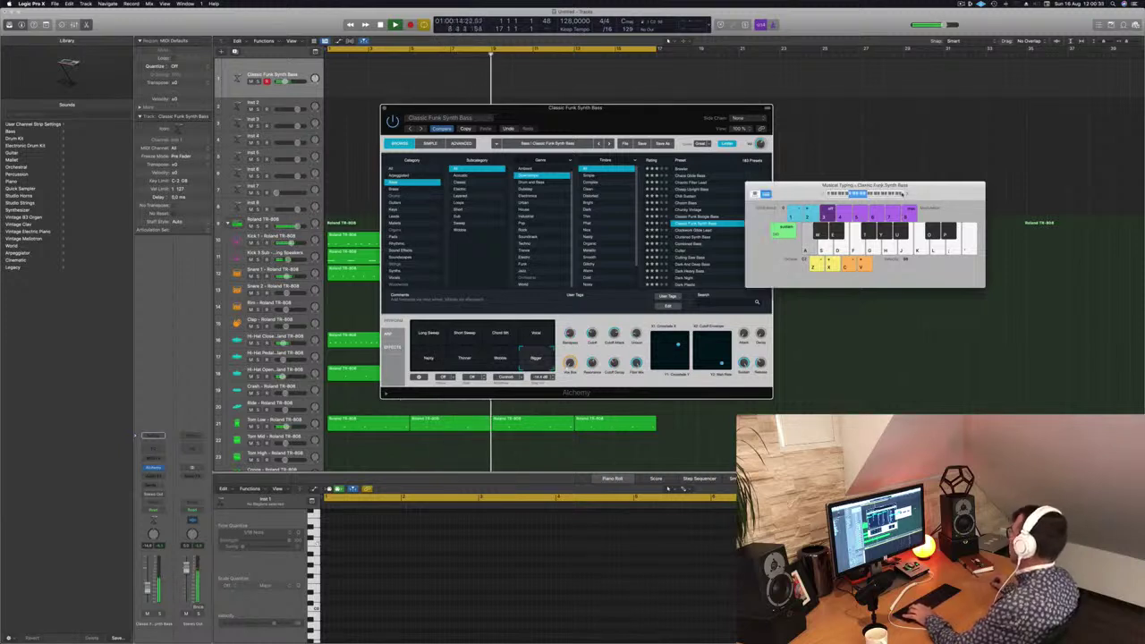
- Audition the presets after Classic Funk Synth Bass, including Cluttered Synth Bass and Combined Bass, and load Cutter
click(693, 229)
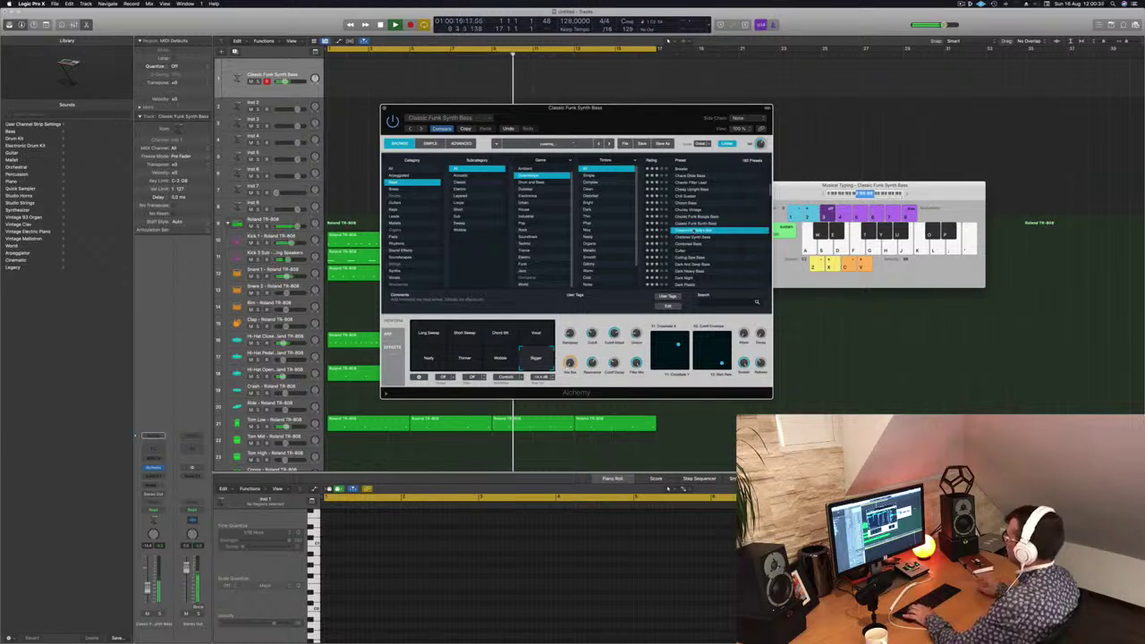
key(Down)
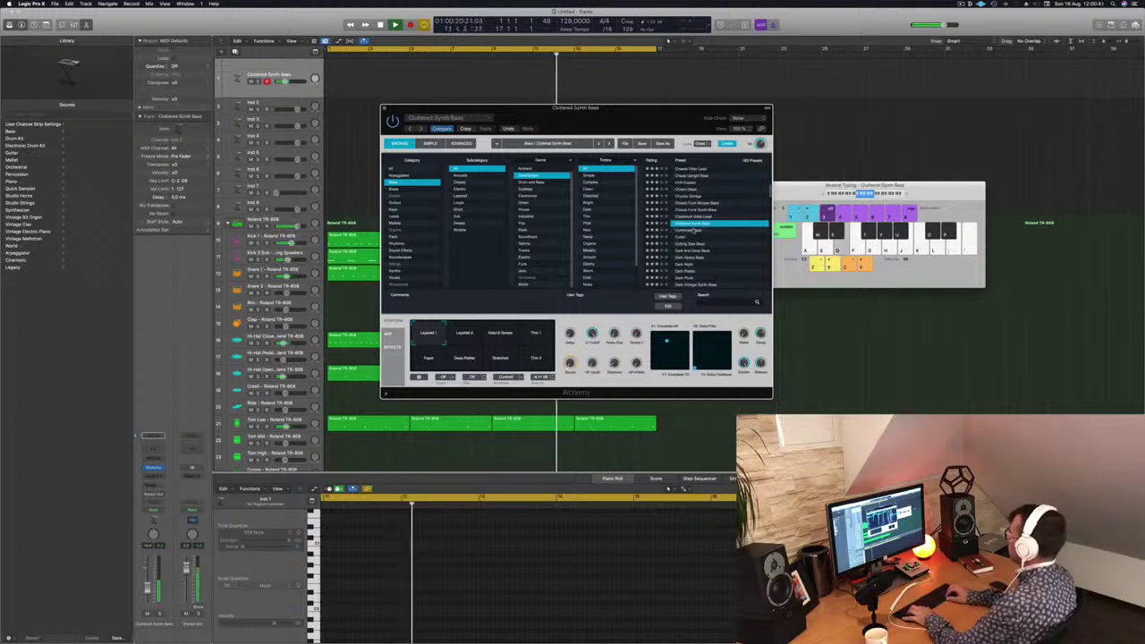
key(Down)
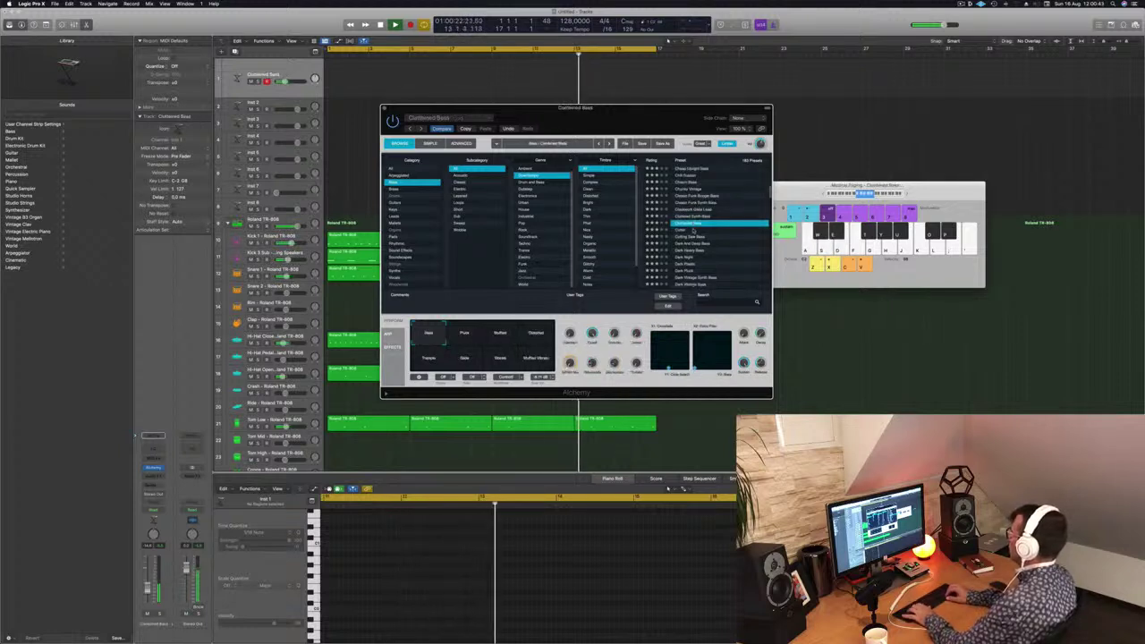
key(Down)
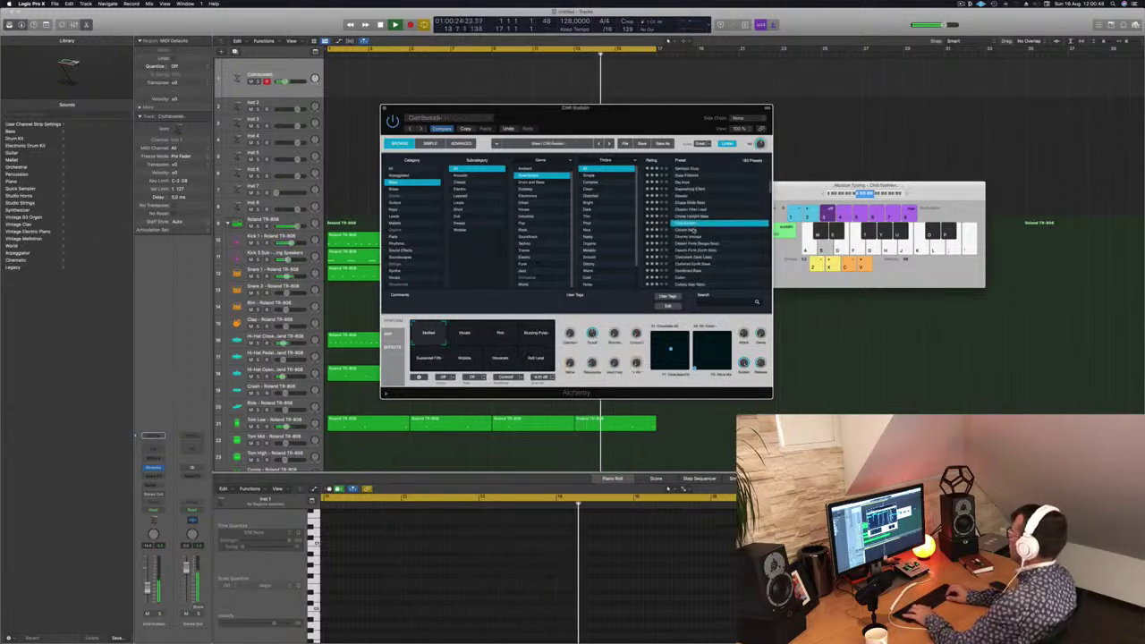
key(Down)
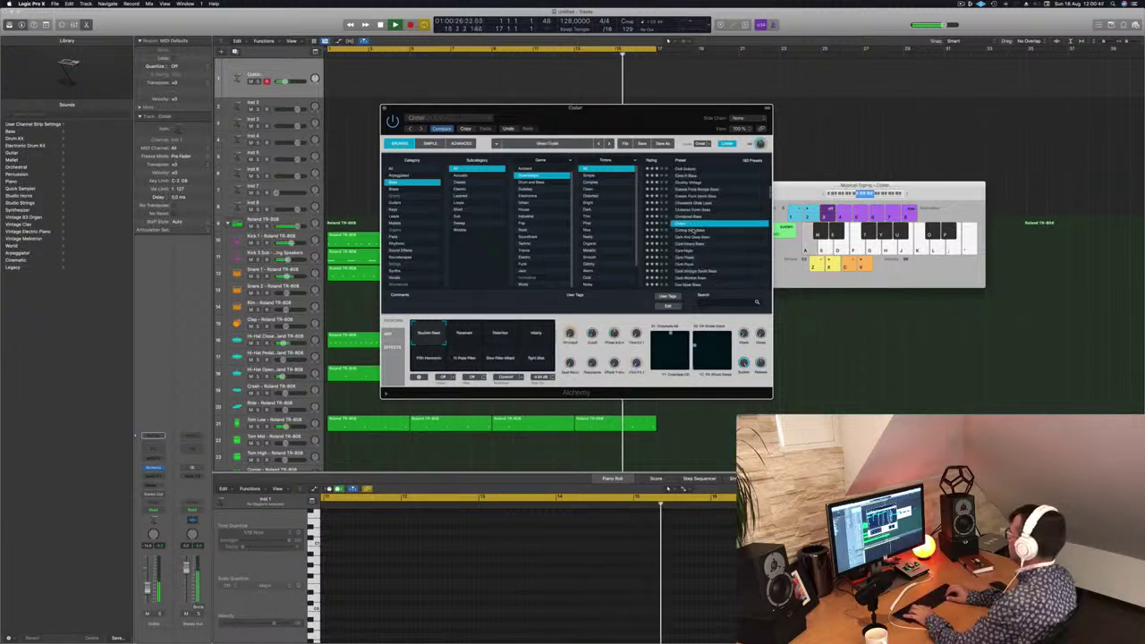
- Record a bass line on the Cutter track using the Fifth Harmonic snapshot, stop recording, and return the playhead to the start
key(s)
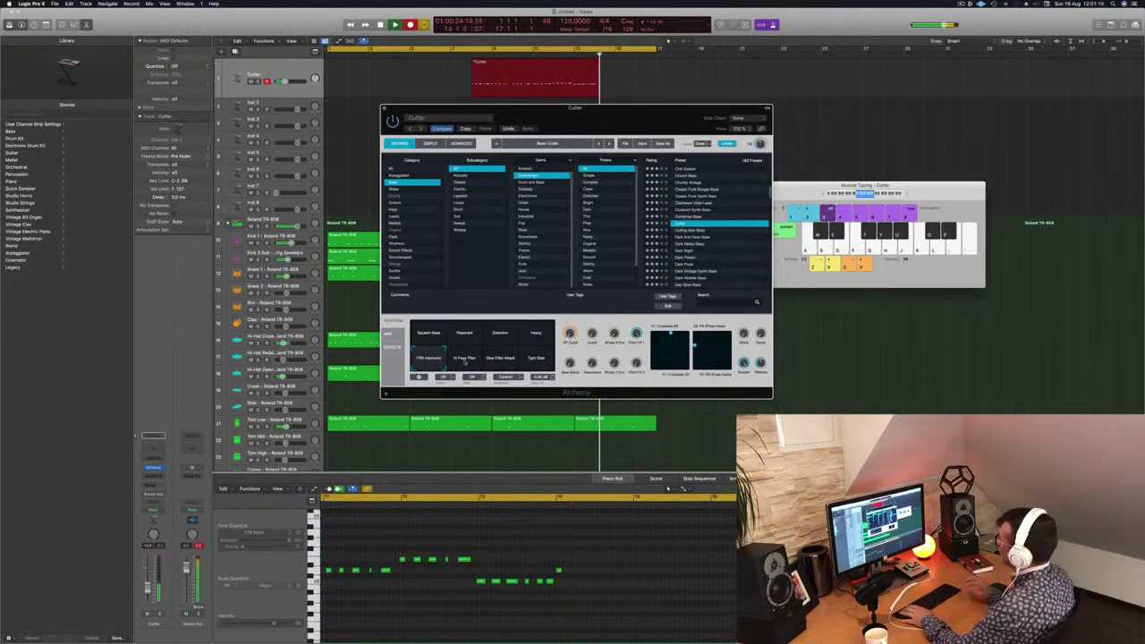
key(space)
key(Return)
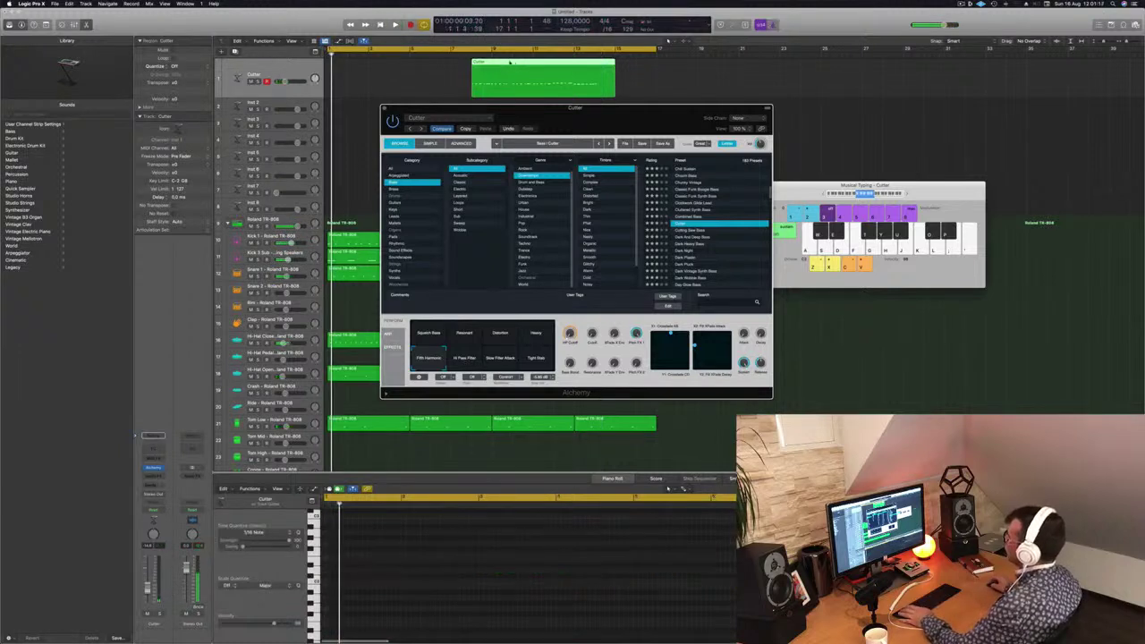
- Try moving the whole recorded Cutter region to bar 1 and playing it, and undo the move
drag(504, 61, 363, 61)
key(space)
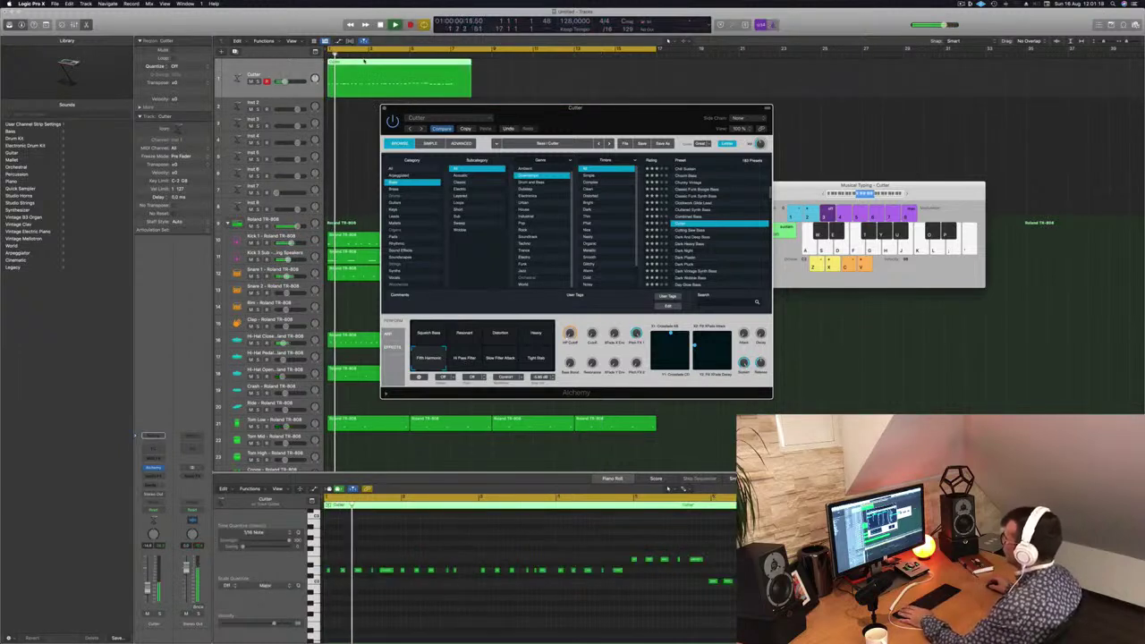
key(super+z)
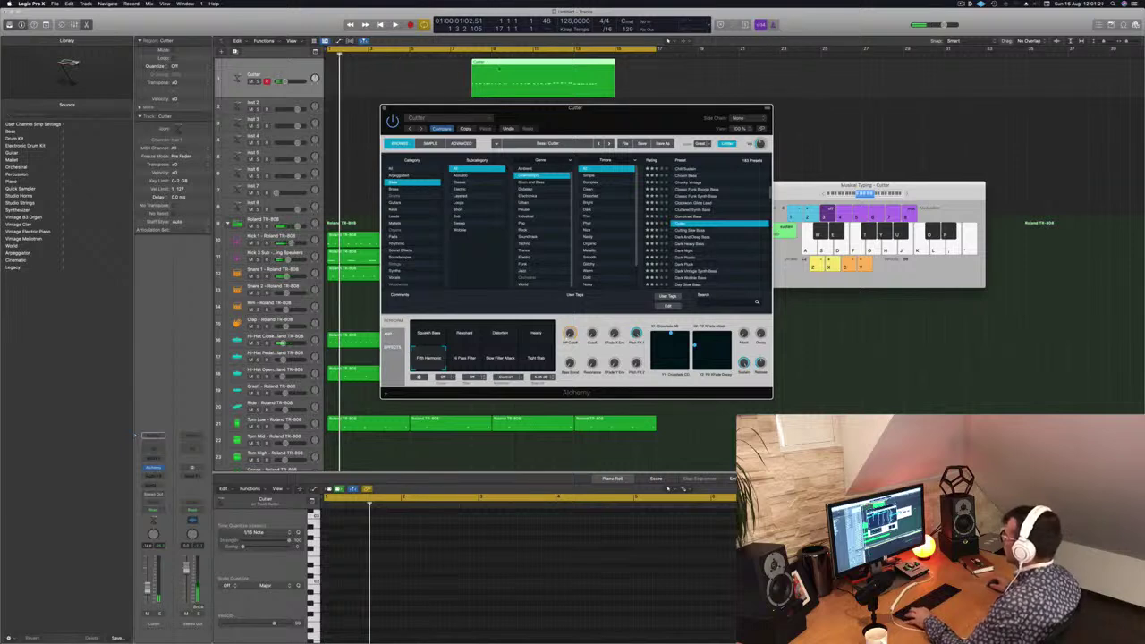
- Split the recorded Cutter region at about bar 10 and delete its first part
super+click(513, 64)
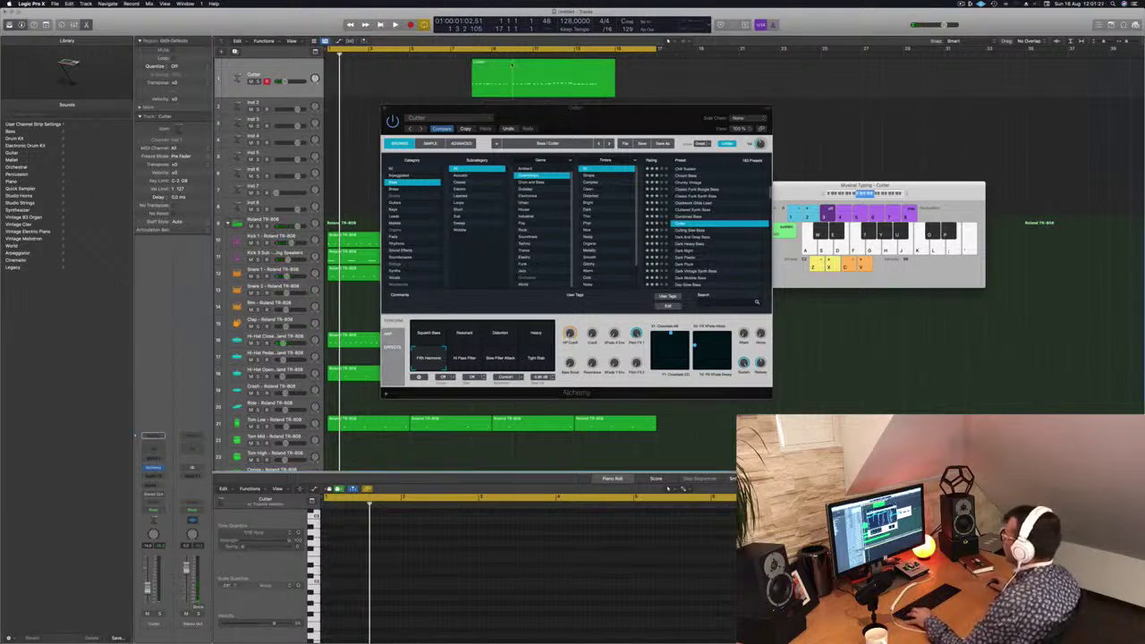
super+click(513, 65)
click(495, 77)
key(BackSpace)
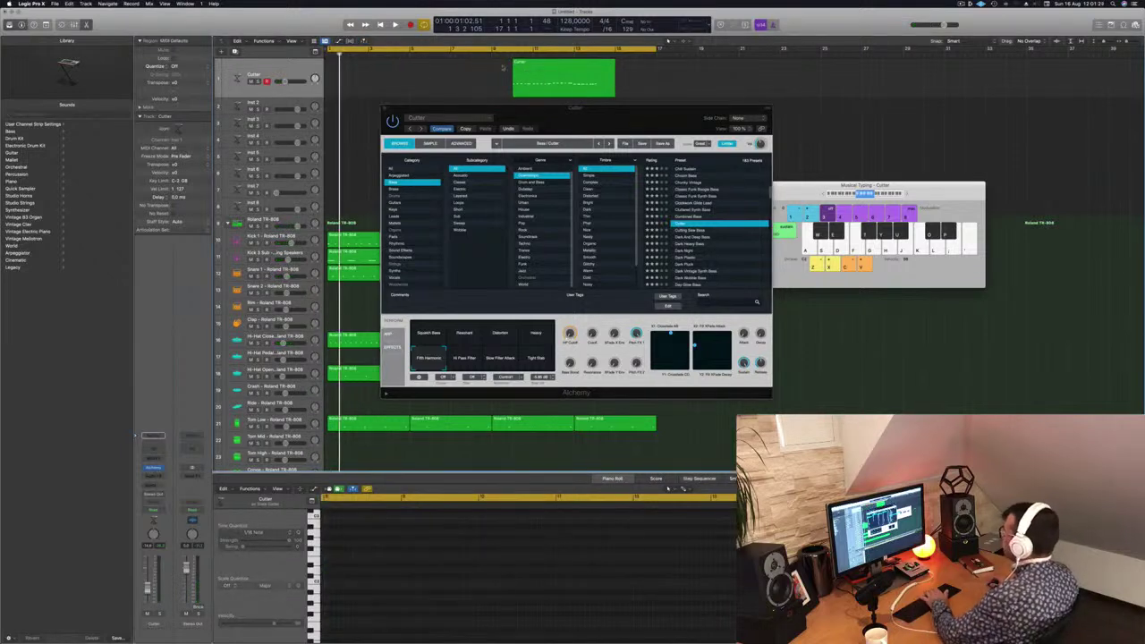
- Move the remaining Cutter region to bar 1 and play it back briefly with the beat
click(527, 76)
drag(448, 72, 317, 79)
key(space)
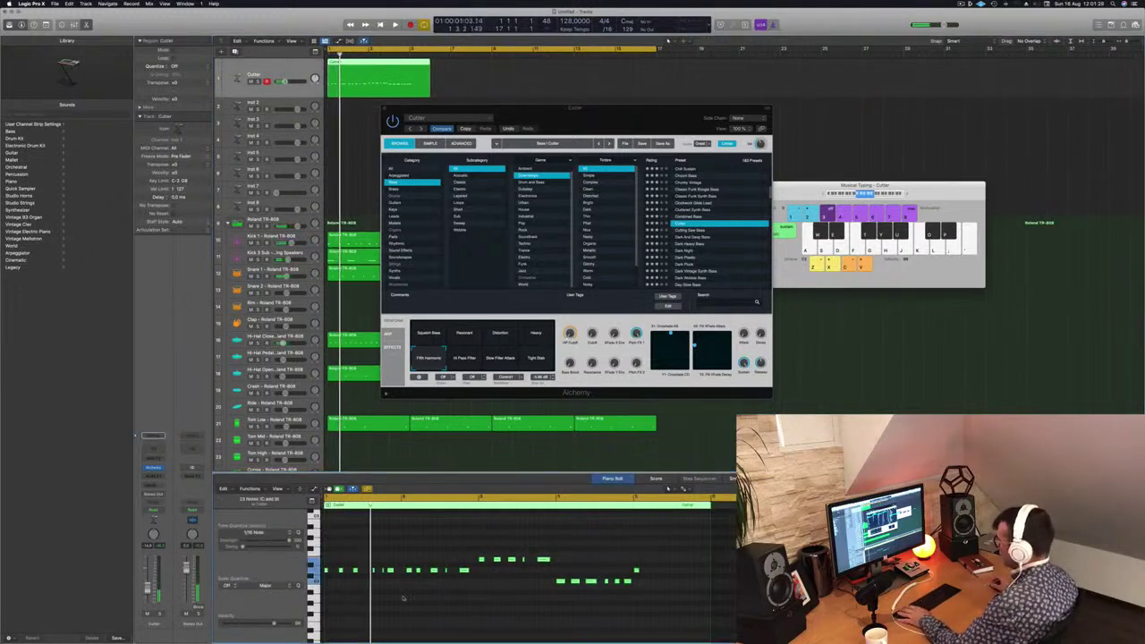
key(space)
- Shift the selected second group of bass notes slightly earlier in the Cutter region and play the result from the start
scroll(402, 600, up, 2)
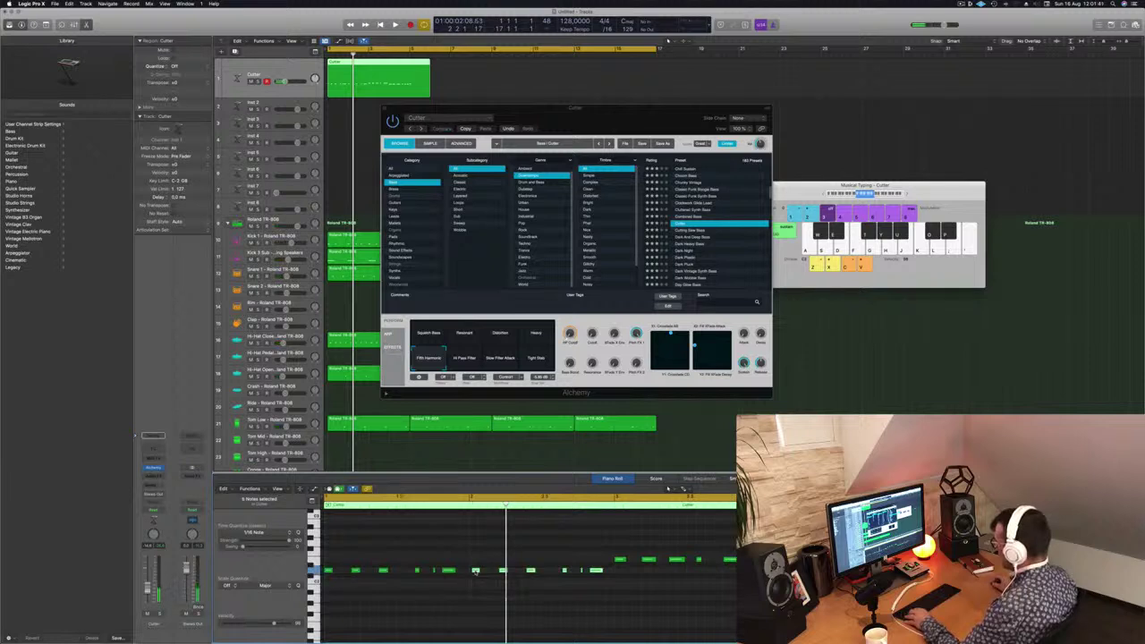
drag(475, 572, 471, 572)
key(space)
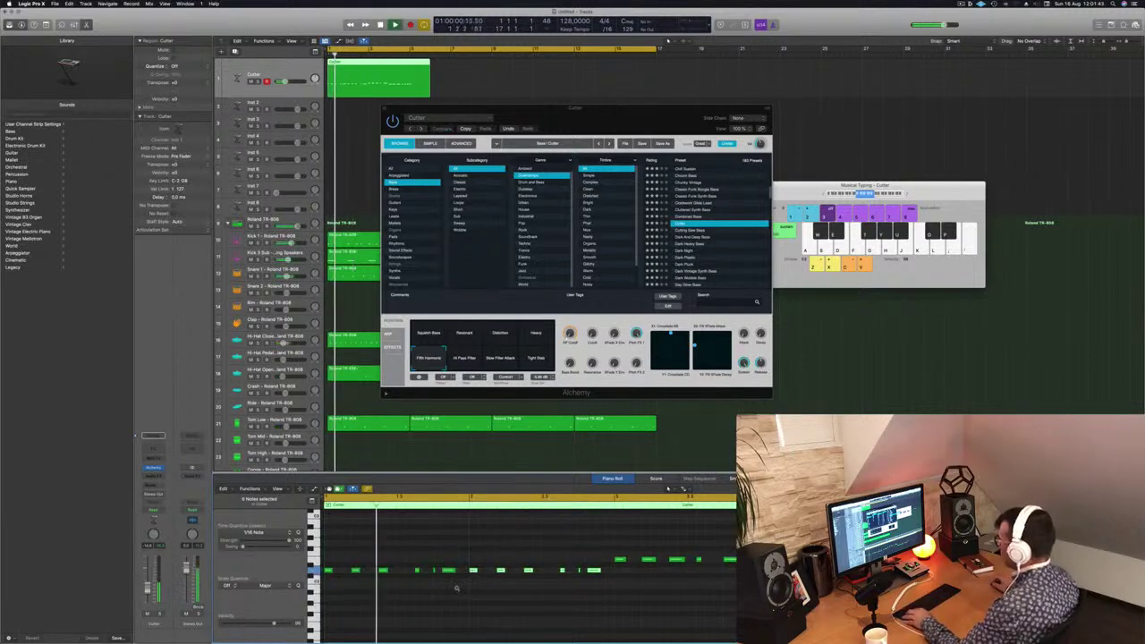
scroll(456, 593, down, 1)
scroll(504, 598, down, 2)
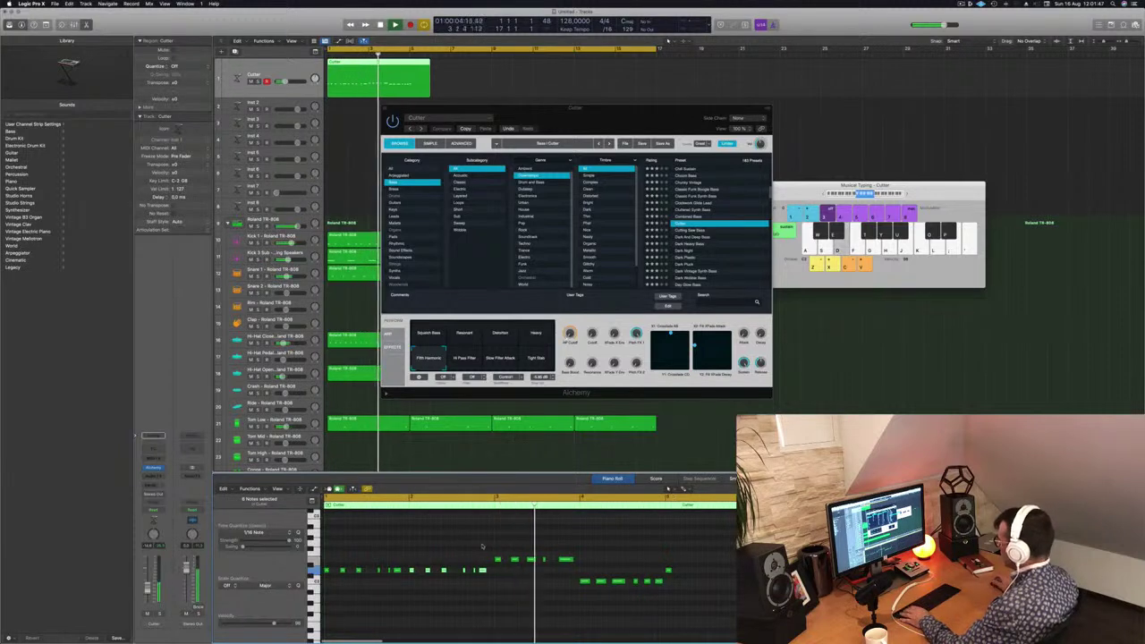
- Replace the bass notes in bars 3 and 4 with copies of the bar 2 phrase, pitched higher in bar 3 and lower in bar 4
drag(491, 547, 684, 565)
key(Delete)
drag(416, 579, 497, 564)
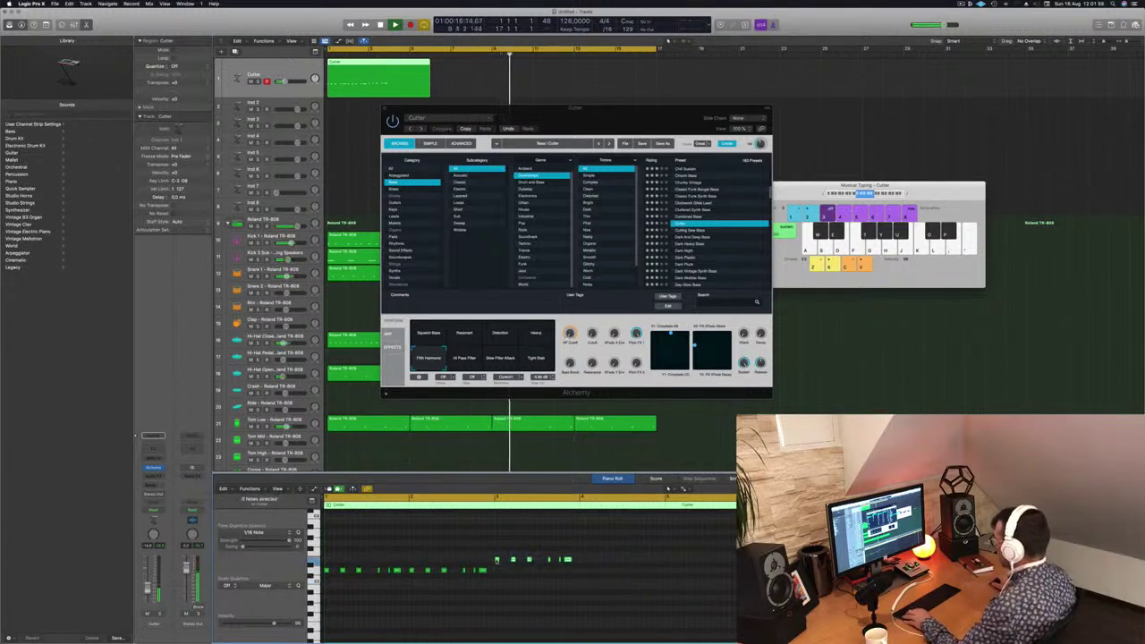
drag(496, 560, 582, 583)
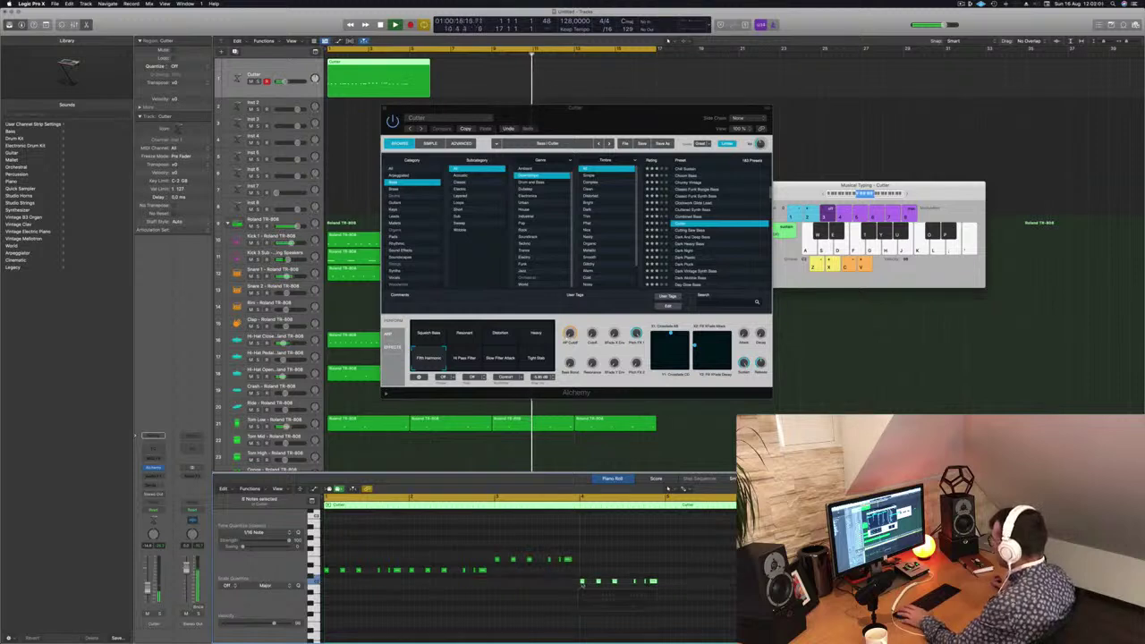
key(space)
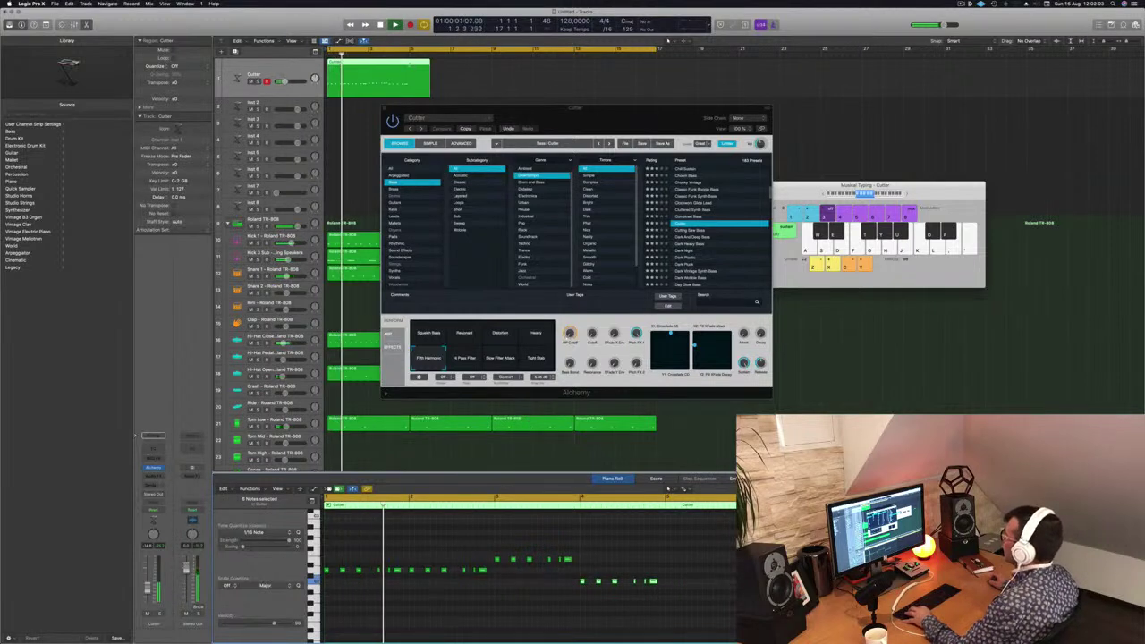
- Split the Cutter region at bar 5, delete the leftover end and select the remaining four-bar region
super+double_click(408, 64)
key(BackSpace)
key(space)
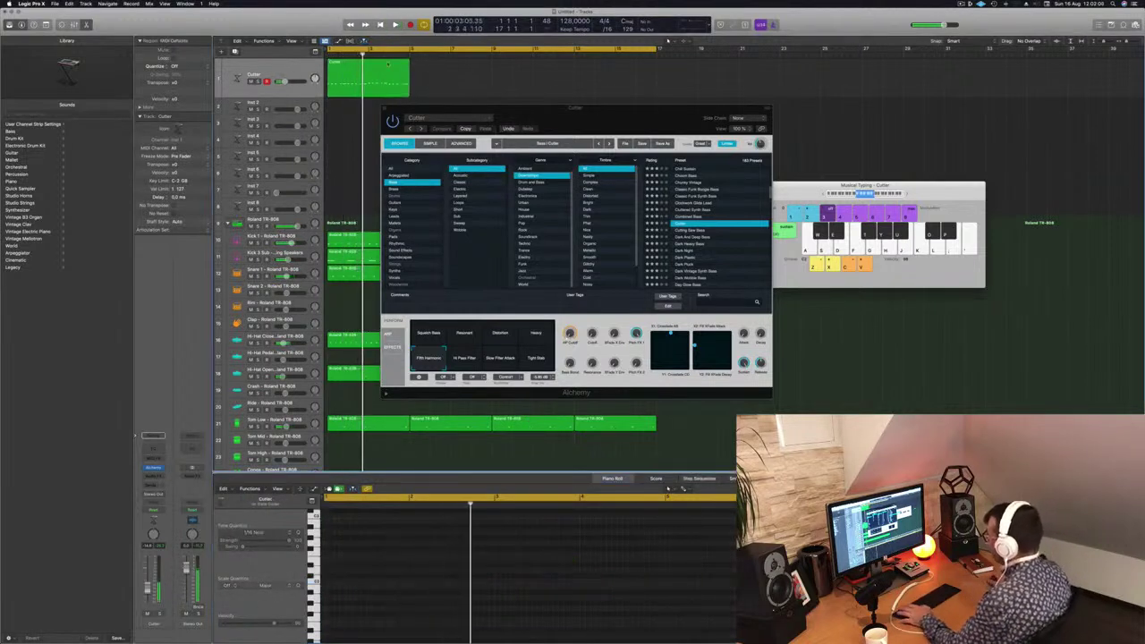
click(377, 63)
- Audition the Cutting Saw Bass, Dark And Deep Bass, Dark Heavy Bass and Dark Plastic presets against the beat
drag(650, 126, 720, 119)
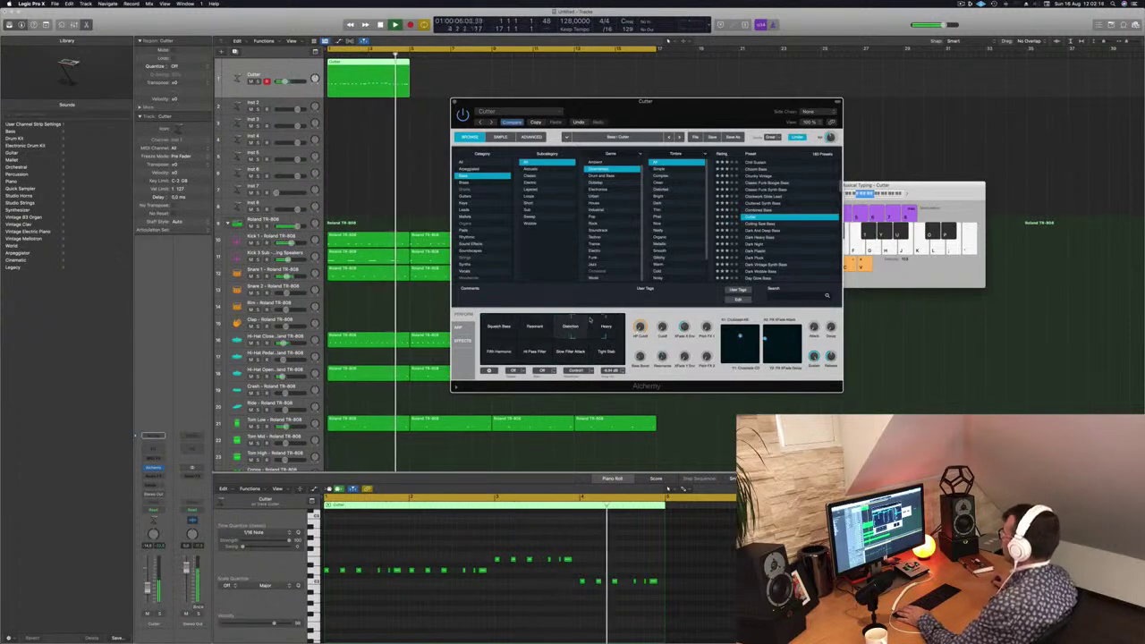
click(781, 224)
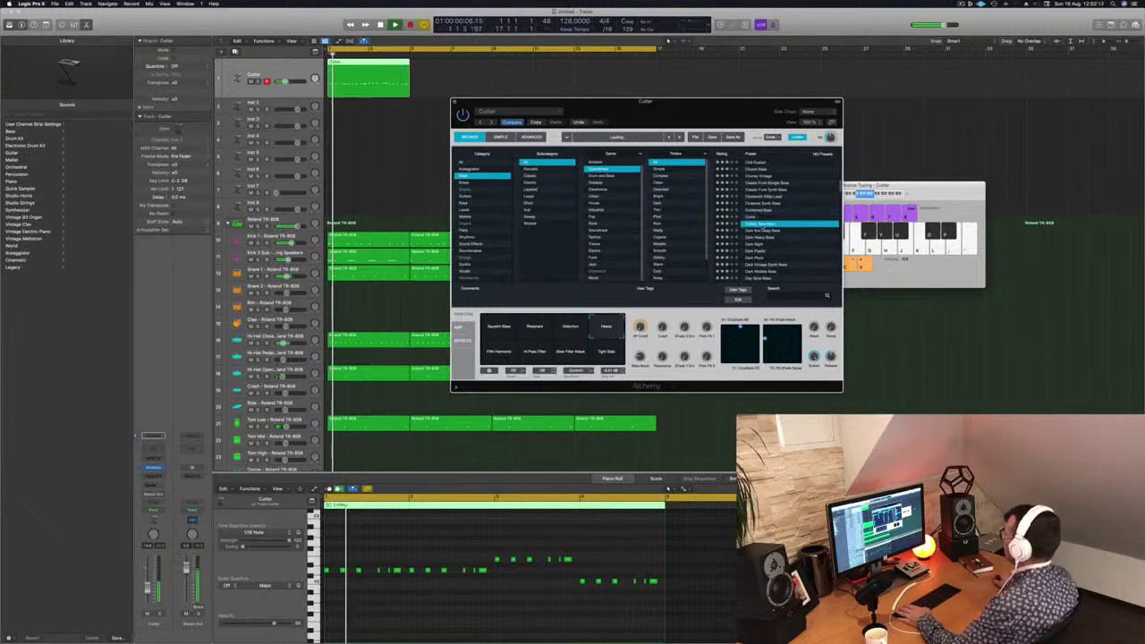
click(762, 229)
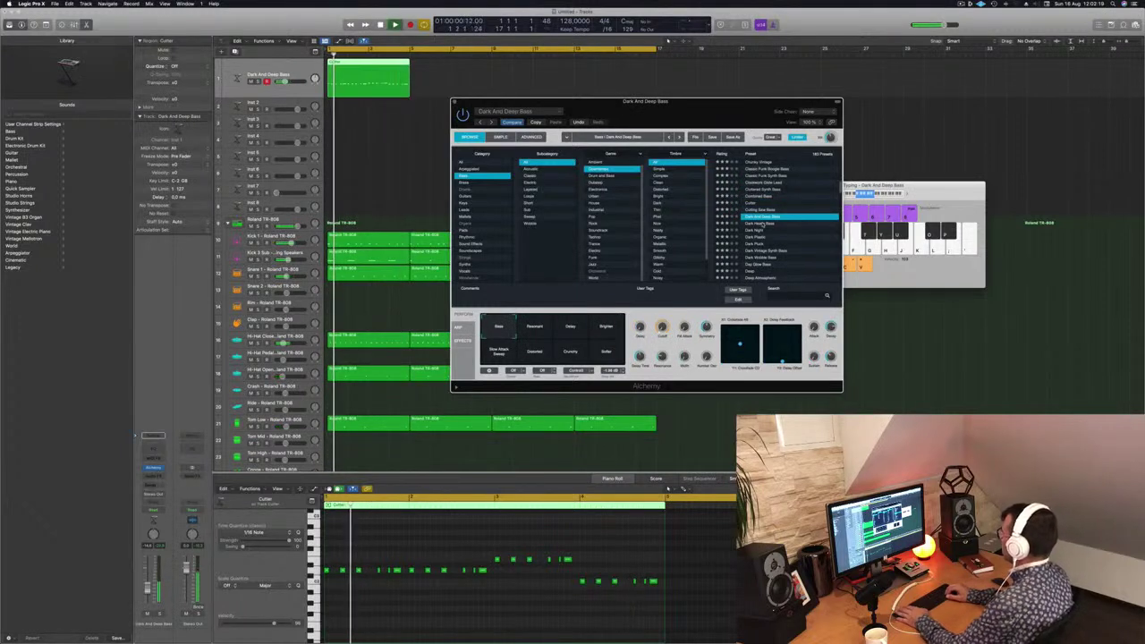
click(762, 224)
click(762, 223)
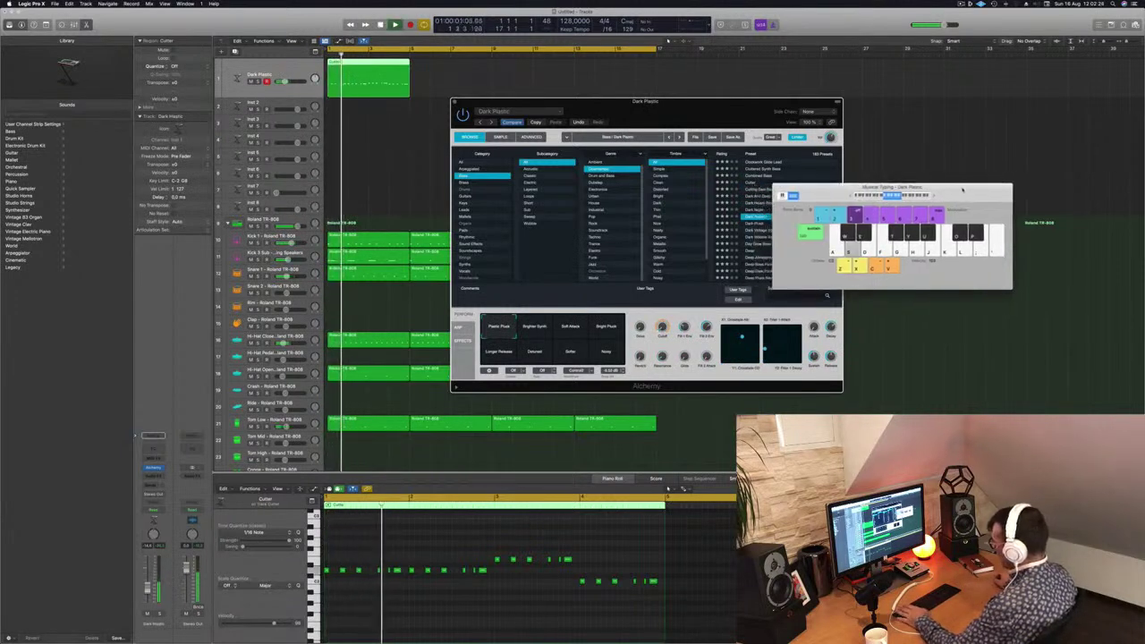
- Audition the Dark Wobble Bass, Day Glow Bass and Deep presets for the bass line
drag(727, 102, 644, 109)
scroll(690, 232, down, 3)
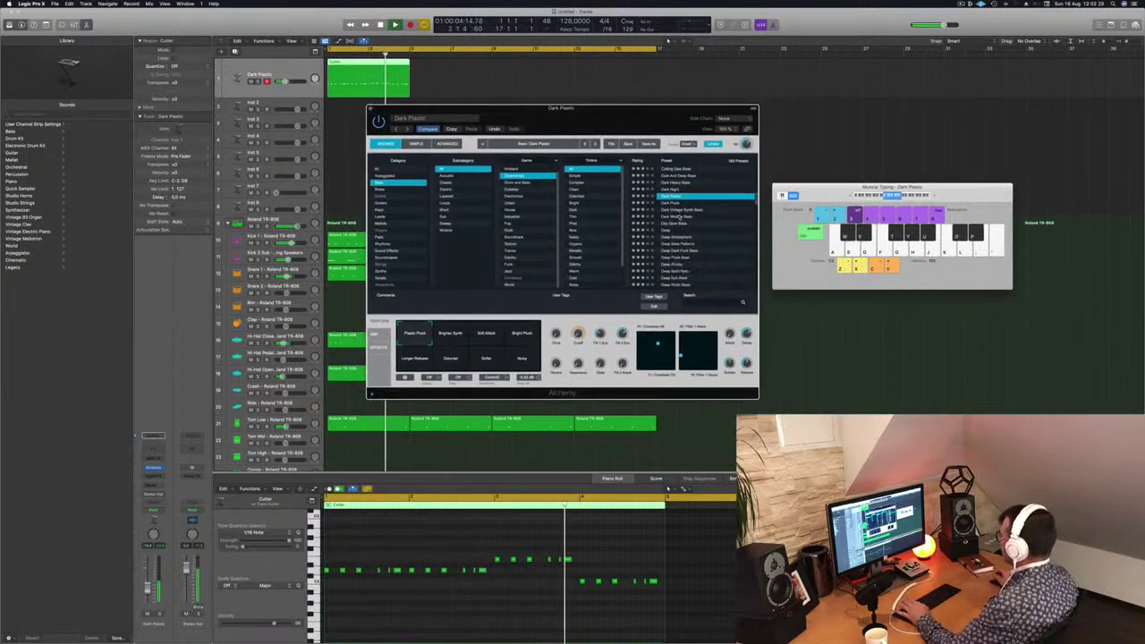
click(679, 216)
click(668, 223)
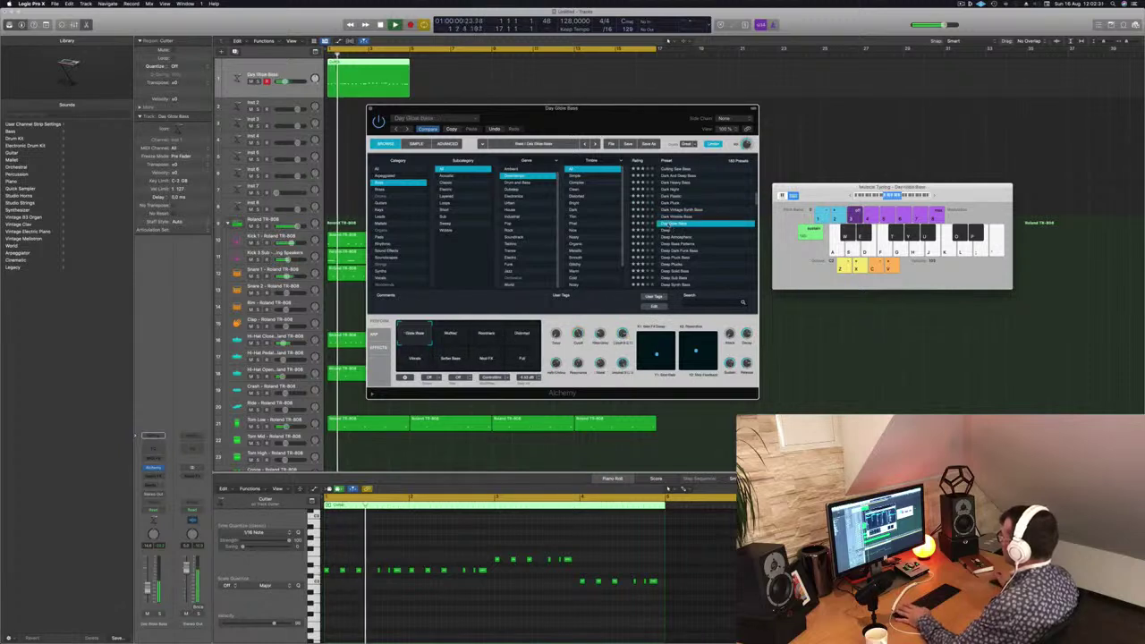
click(665, 231)
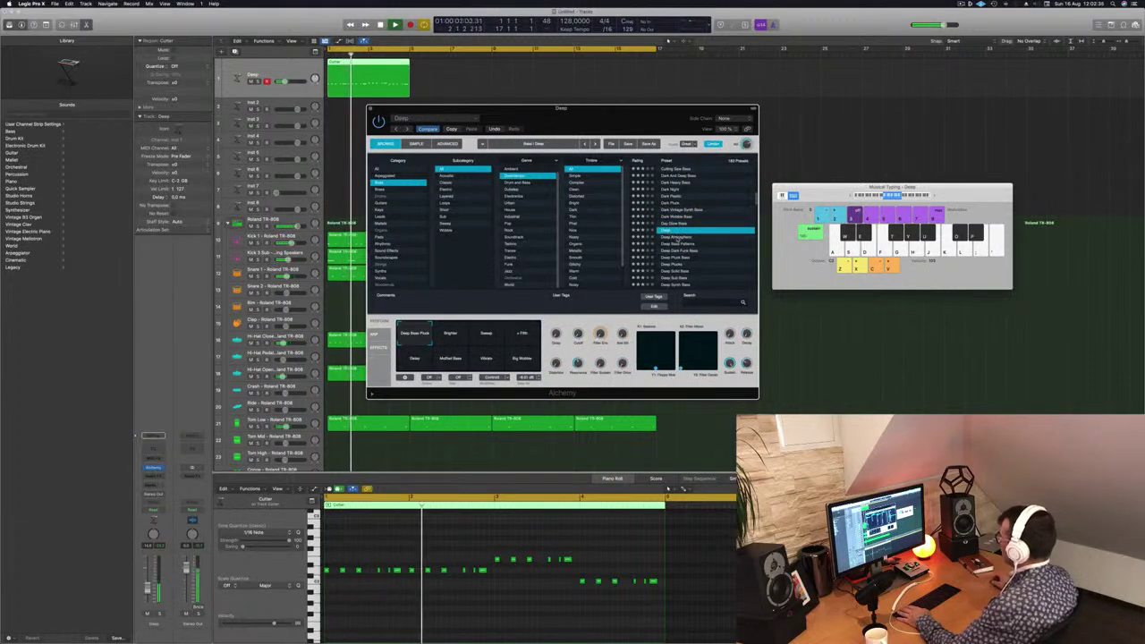
- Audition the Deep Atmospheric, Deep Bass Patterns, Deep Dark Funk Bass, Deep Solid Bass and Deep Synth Bass presets
click(677, 237)
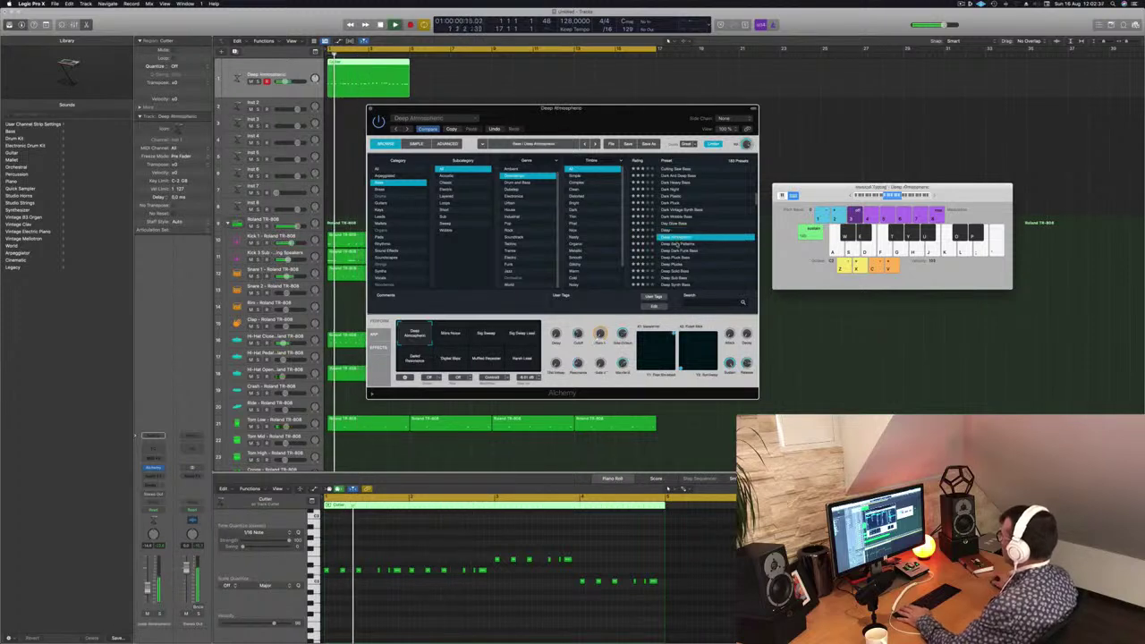
click(676, 243)
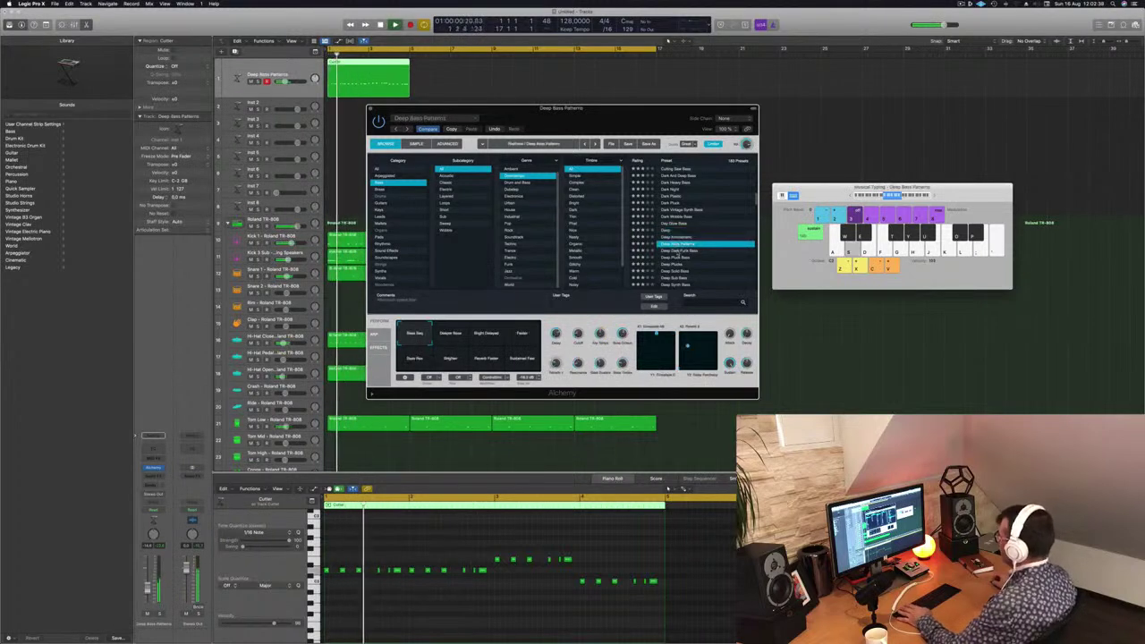
click(677, 251)
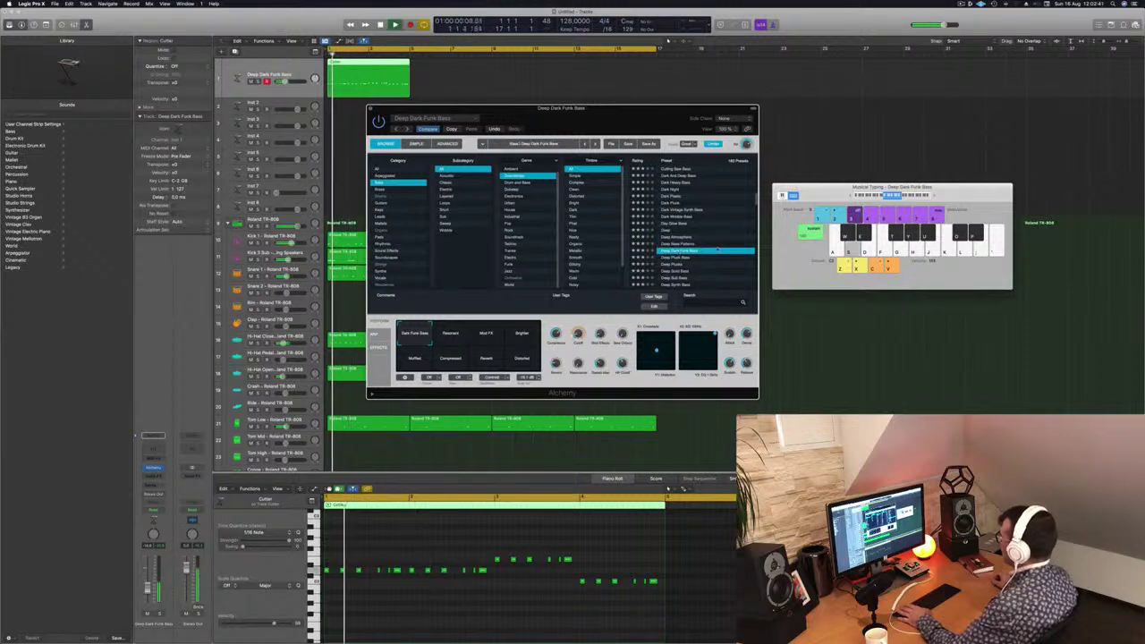
scroll(720, 250, down, 3)
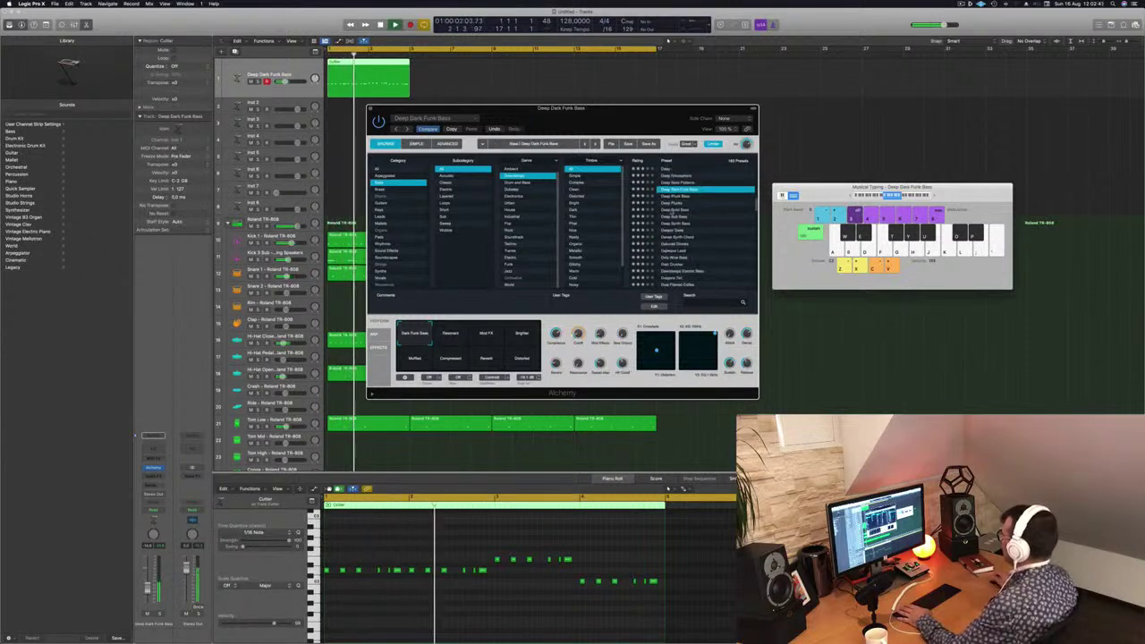
click(672, 210)
click(672, 223)
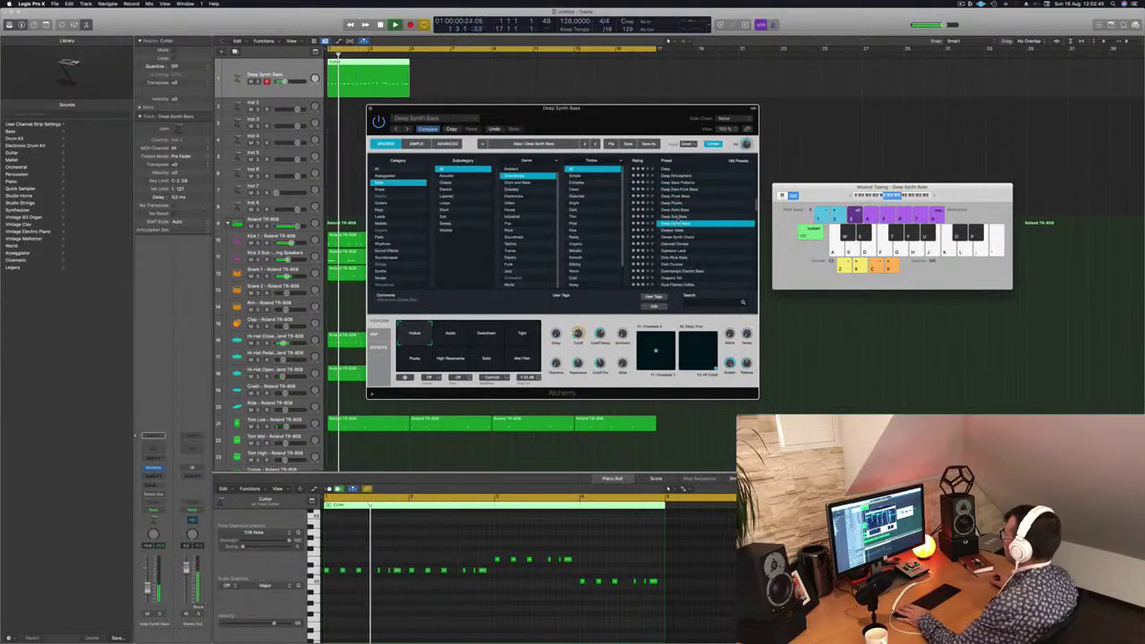
- Audition the Digiwave Lead, Dirty Wow Bass and Dish Crusher presets with the beat playing
drag(662, 119, 808, 144)
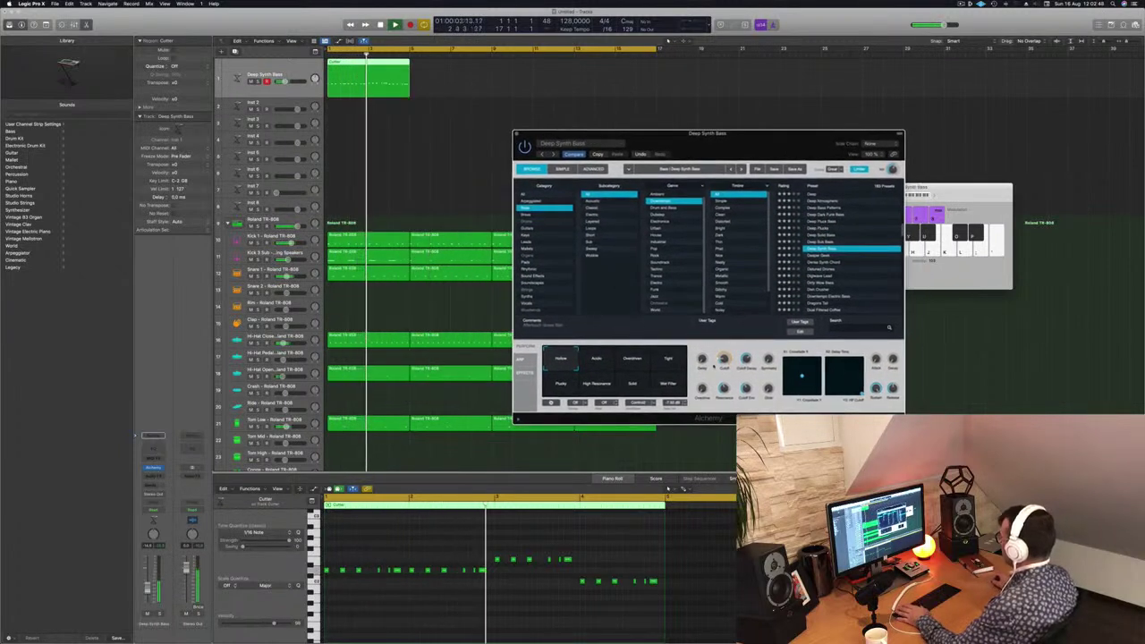
scroll(851, 301, down, 2)
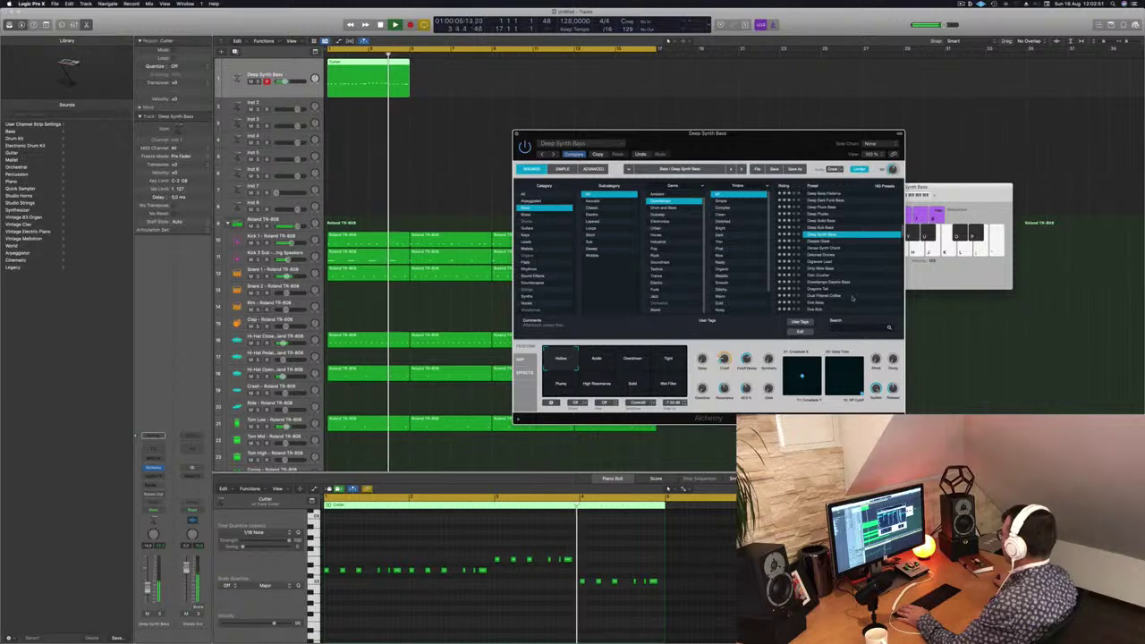
click(823, 262)
key(space)
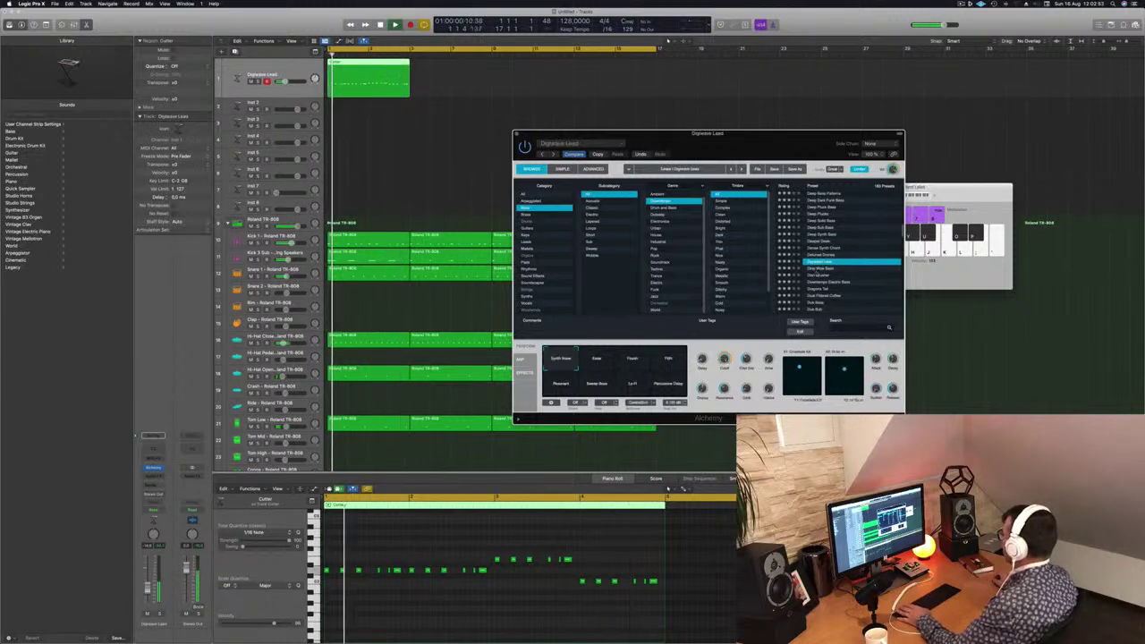
key(Down)
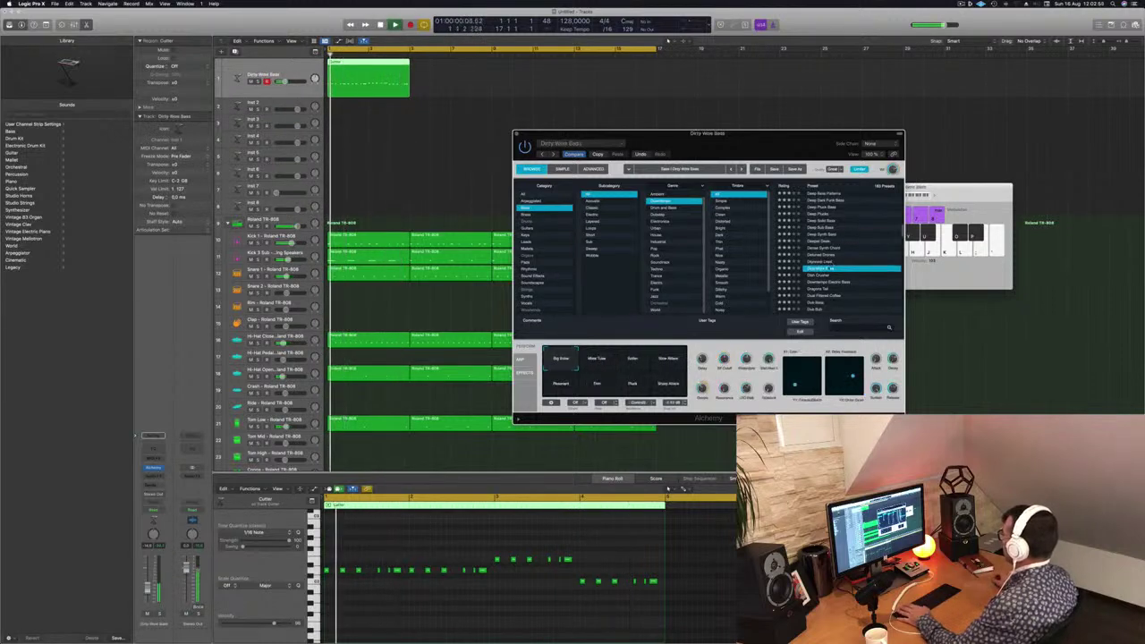
key(Down)
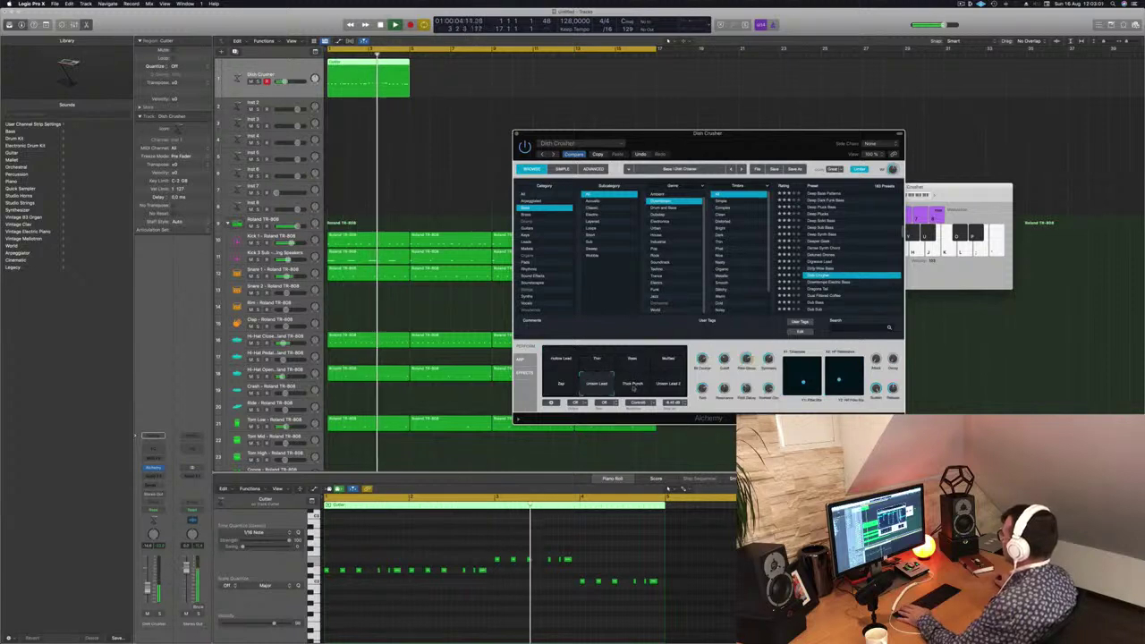
- Load the Downtempo Electric Bass preset for the bass line
scroll(830, 234, down, 3)
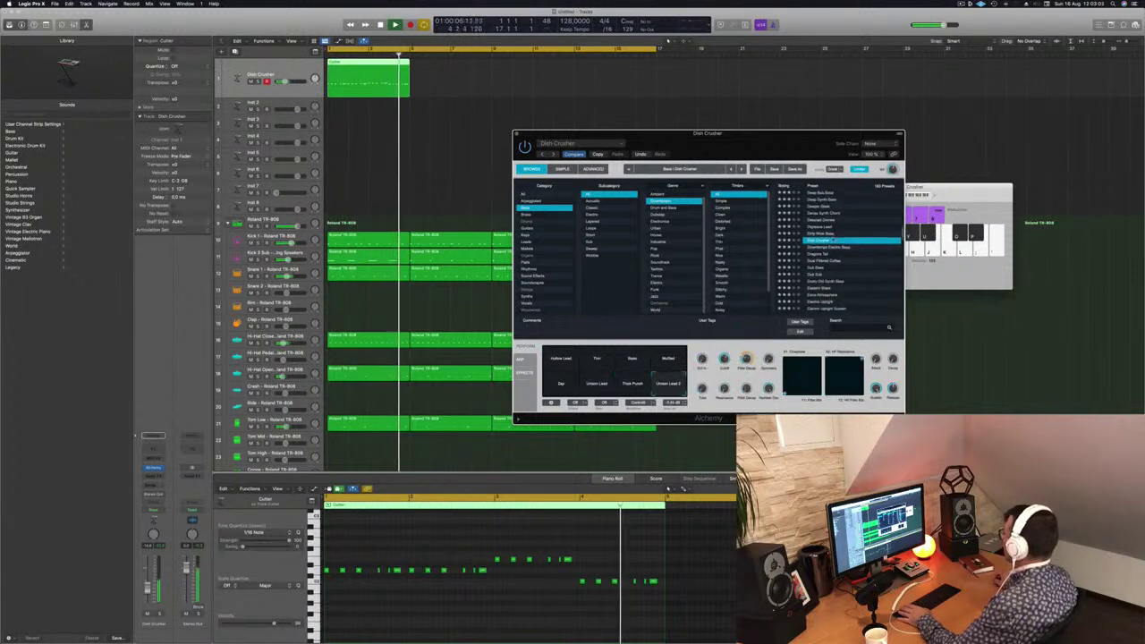
click(835, 248)
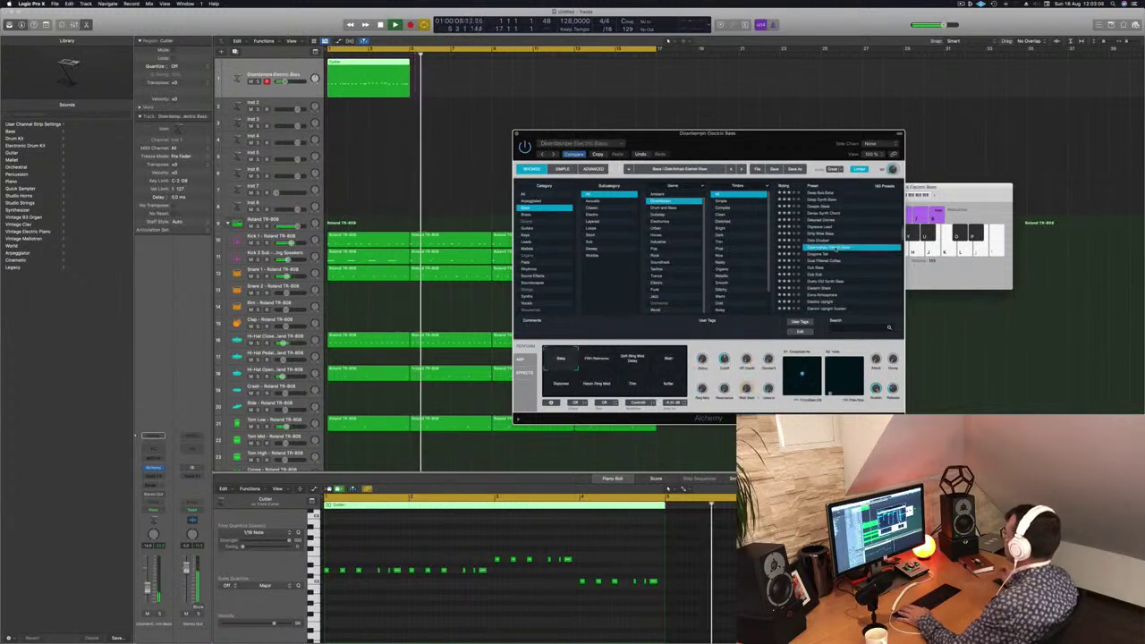
drag(833, 134, 771, 100)
- Try the Soft Ring Mod Delay, Wah, Distorted and Softer snapshots, choose Softer and play from the start
click(569, 327)
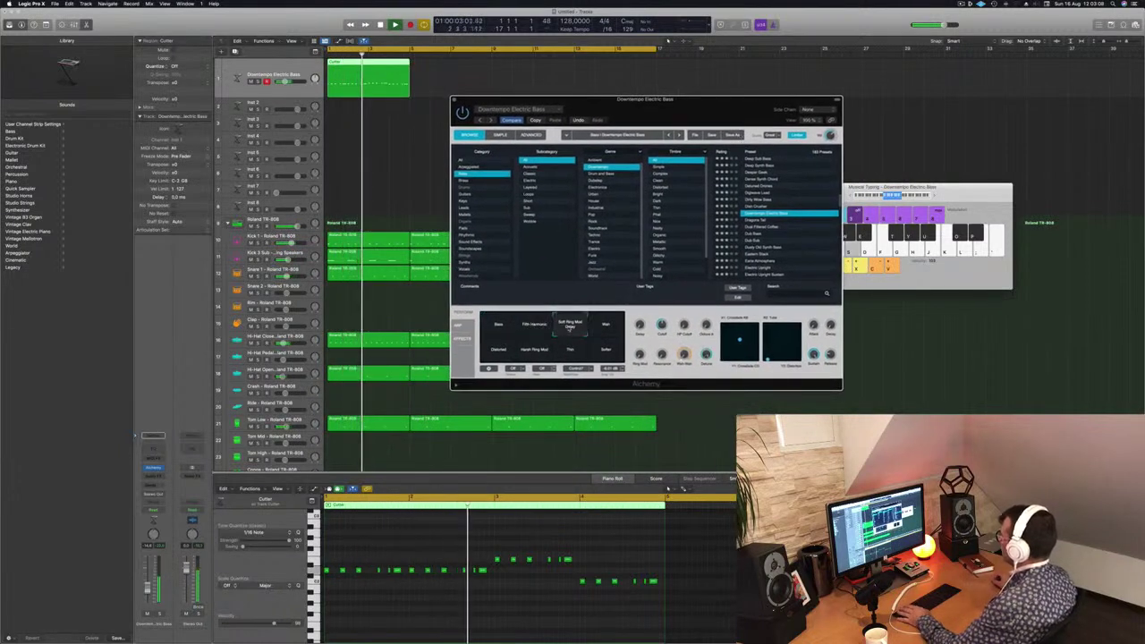
click(604, 328)
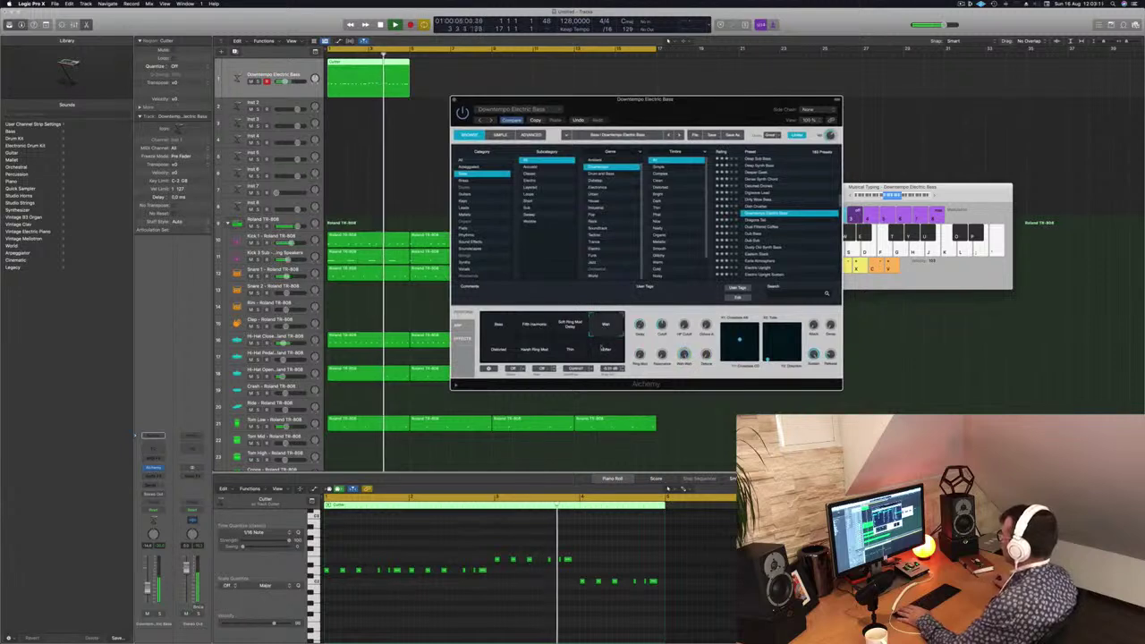
click(605, 350)
click(498, 351)
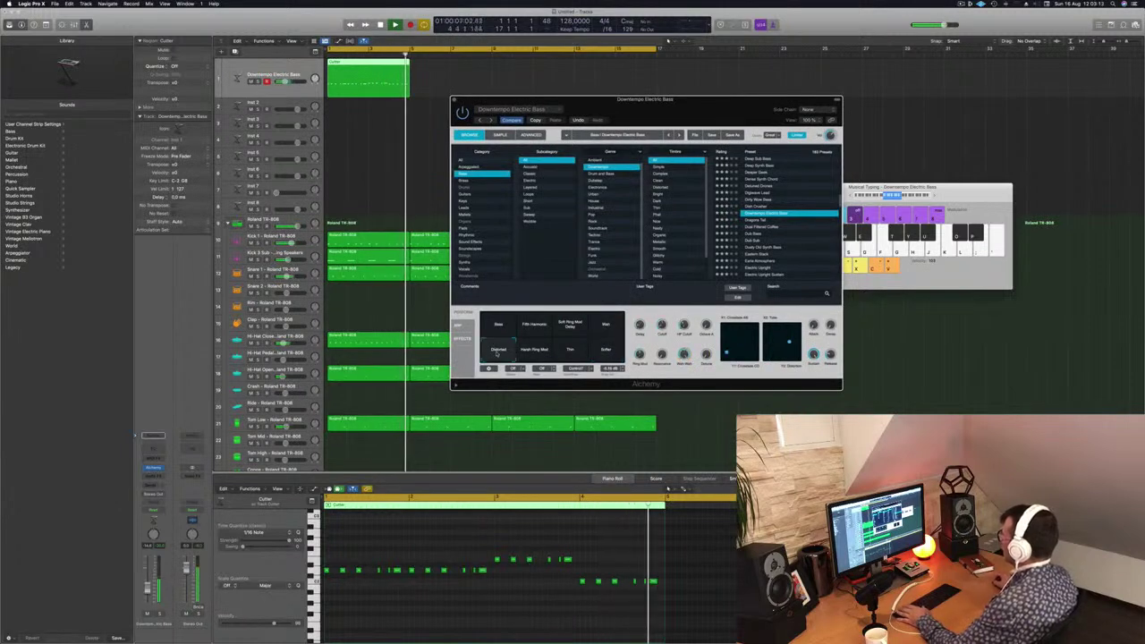
click(609, 351)
key(space)
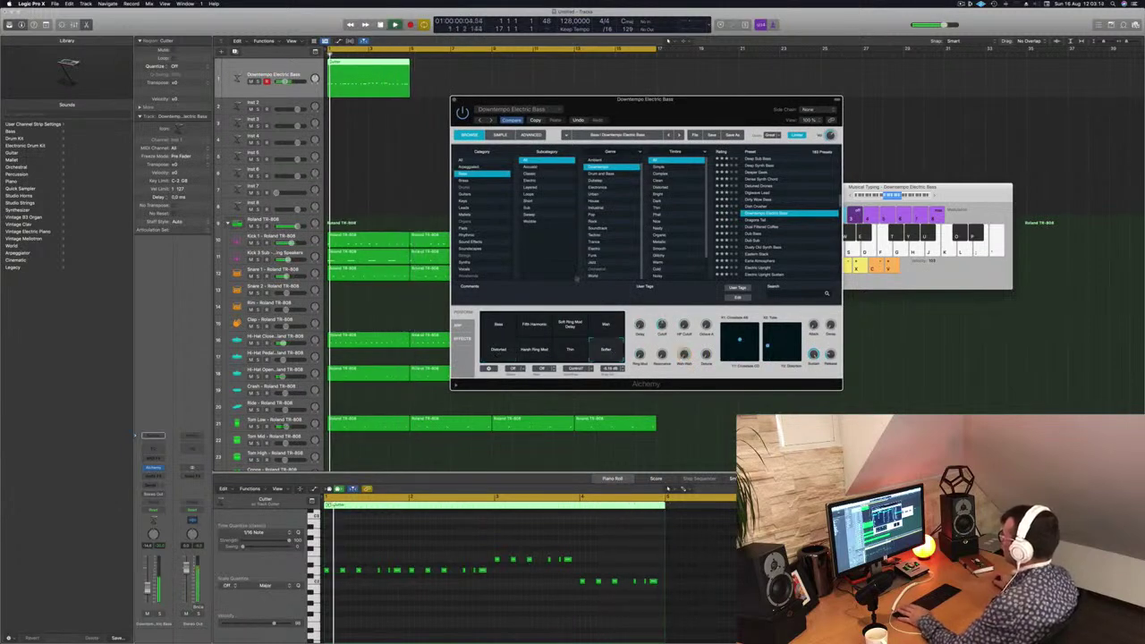
- Fill bars 5 to 16 with copies of the four-bar bass region and slightly lower the bass track's volume
drag(357, 64, 444, 69)
mouse_move(540, 72)
mouse_down()
mouse_move(385, 74)
mouse_move(528, 65)
mouse_up()
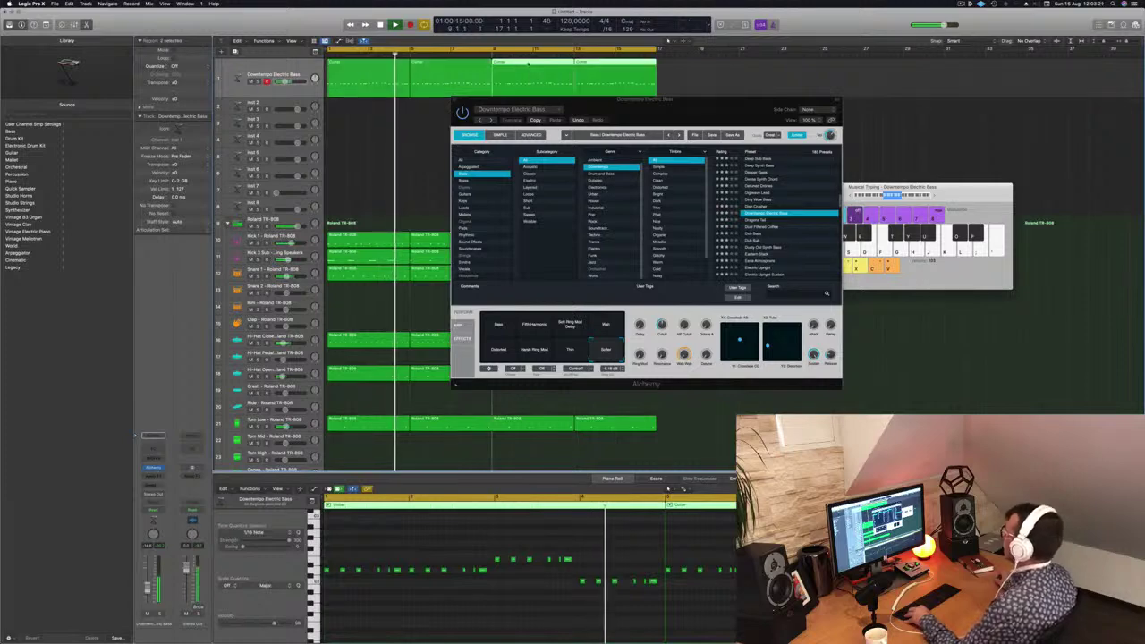
drag(597, 100, 823, 194)
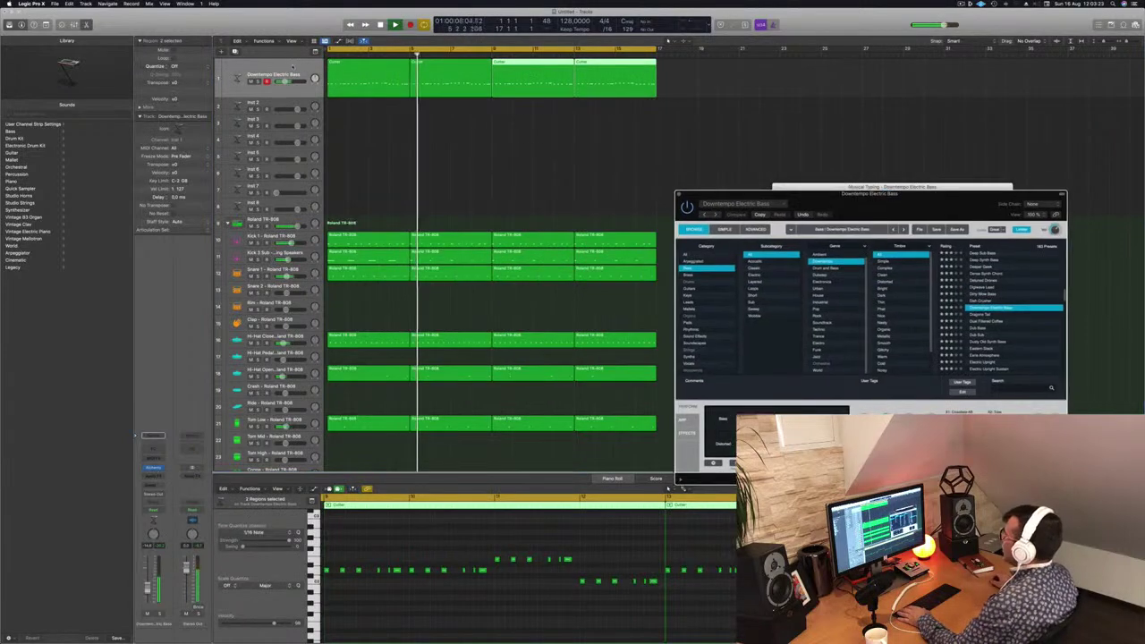
key(Return)
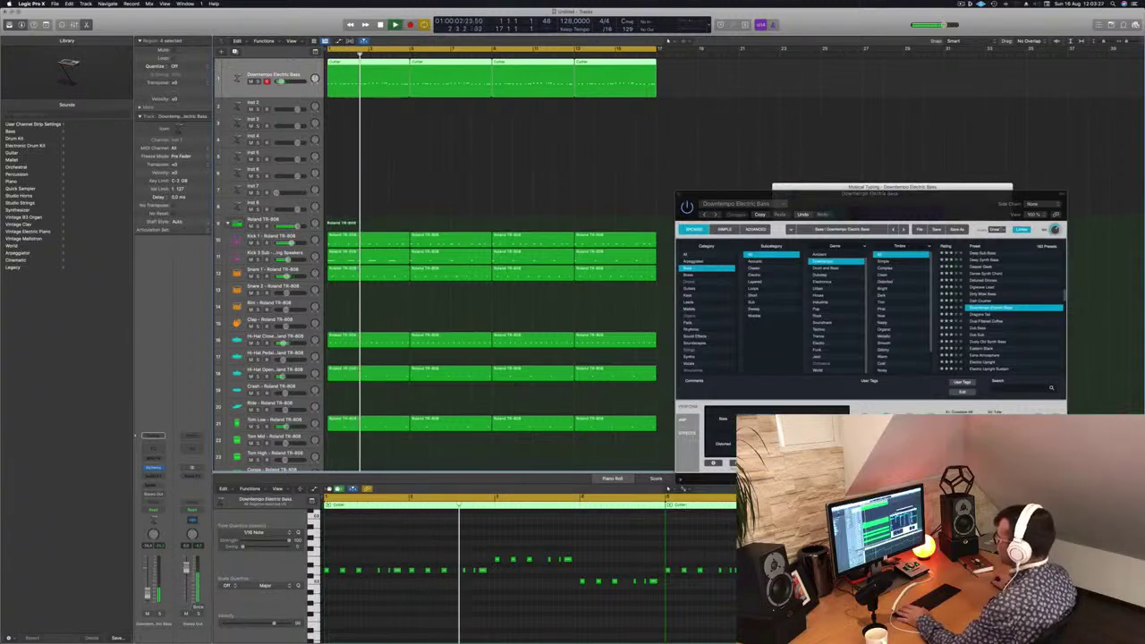
- Compare the Distorted, Fifth Harmonic and Soft Ring Mod Delay snapshots, settle on Bass and replay from the start
drag(888, 199, 629, 255)
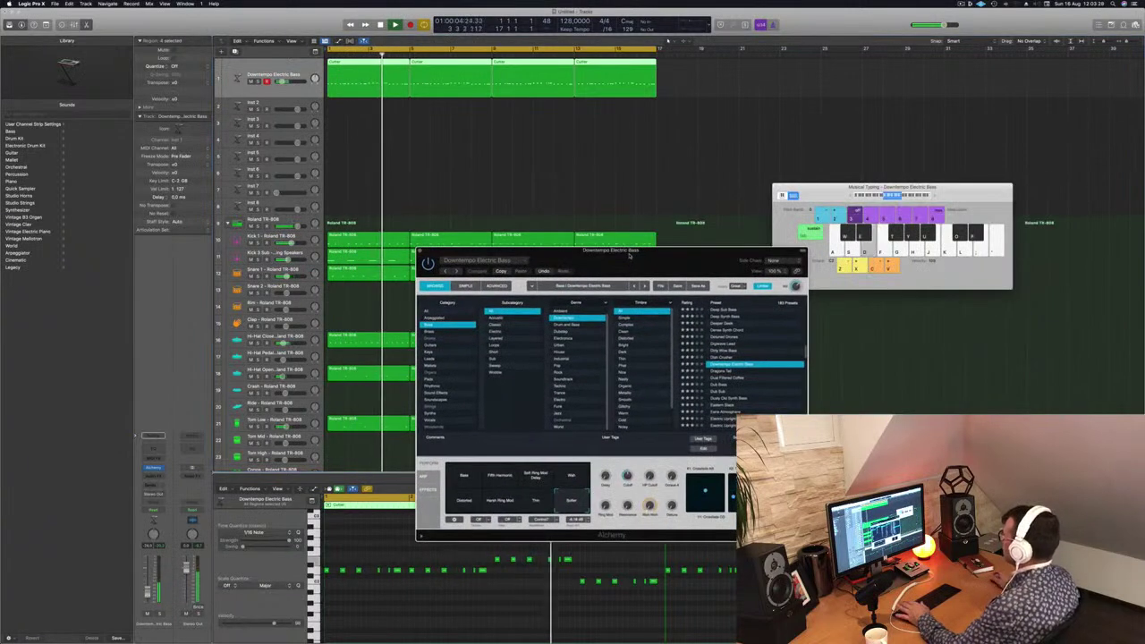
click(499, 500)
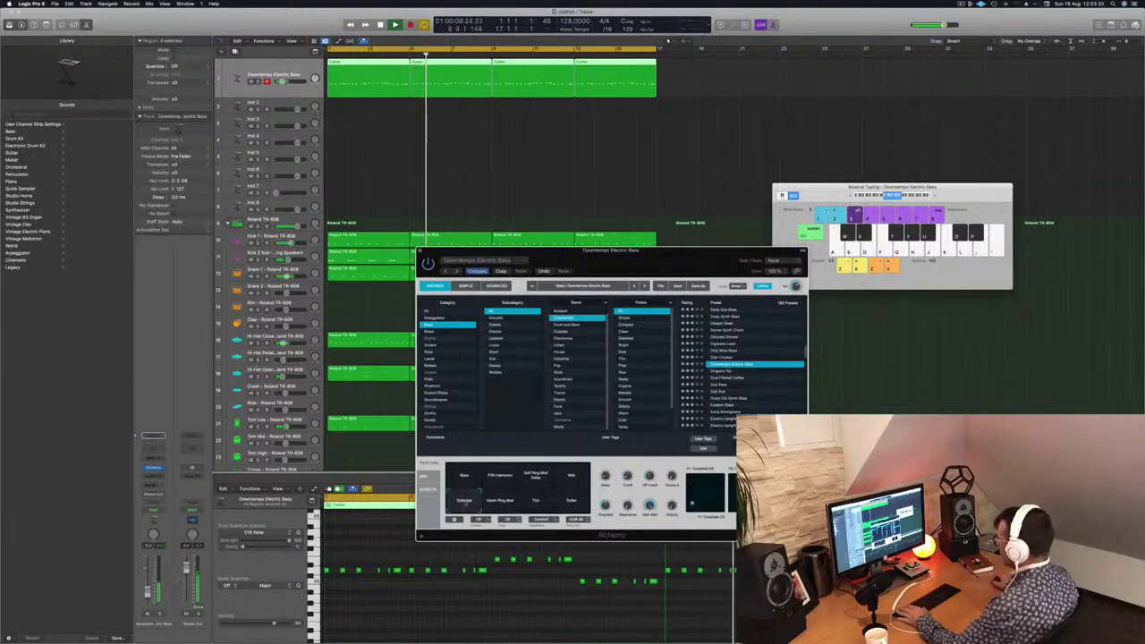
click(506, 479)
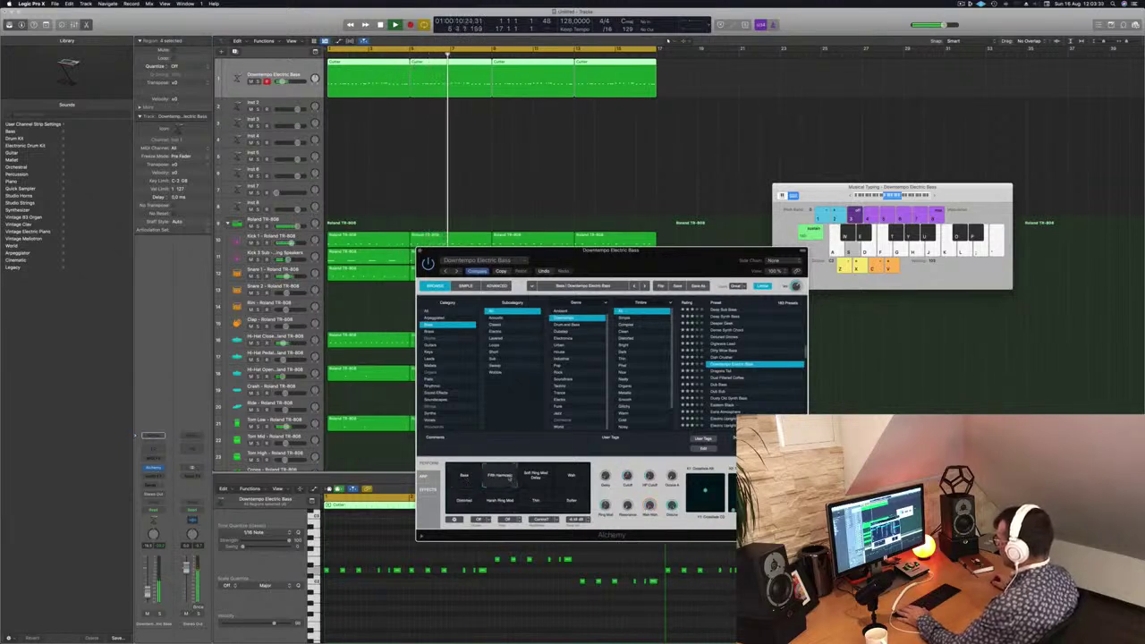
click(546, 477)
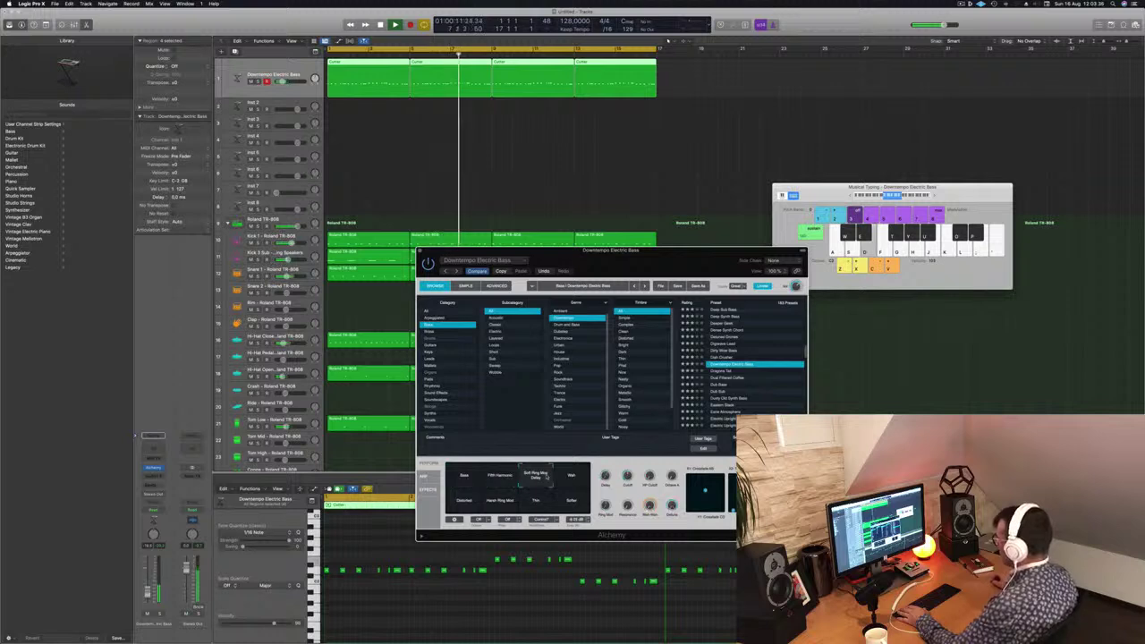
click(467, 479)
key(Return)
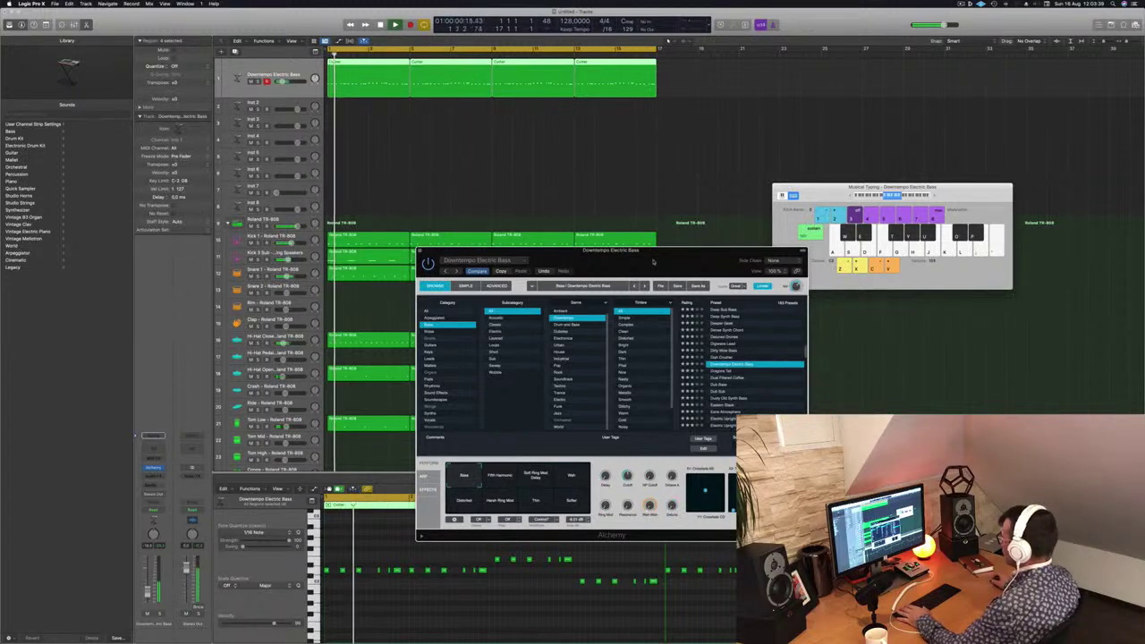
- Replay the bass line over the beat with the Soft Ring Mod Delay and Bass snapshots, and close the Alchemy window
drag(654, 257, 592, 235)
key(Return)
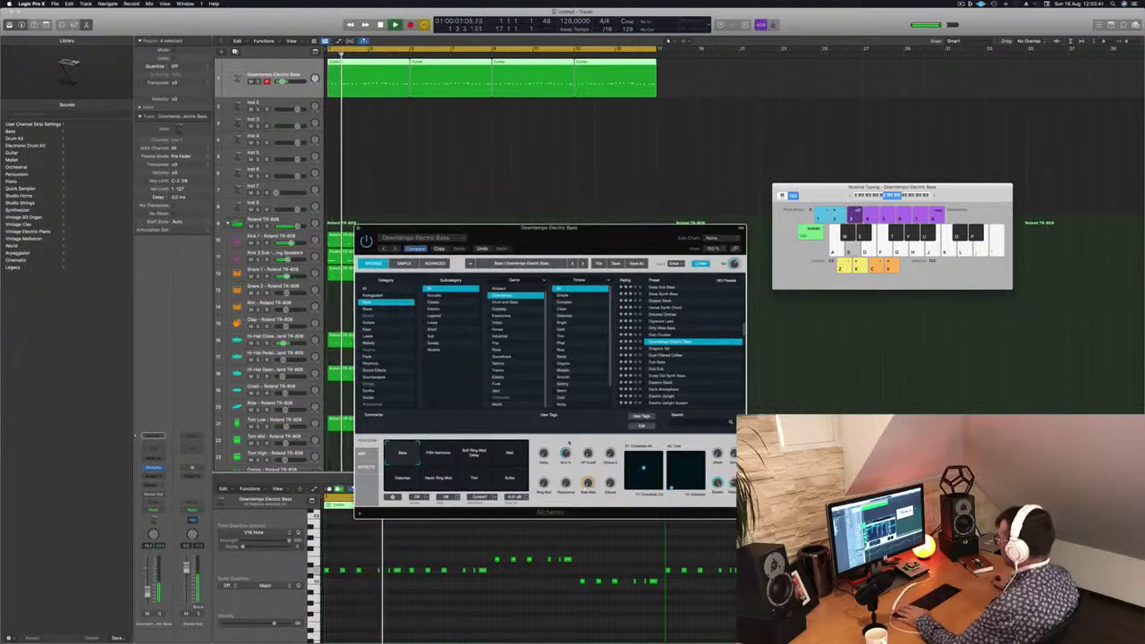
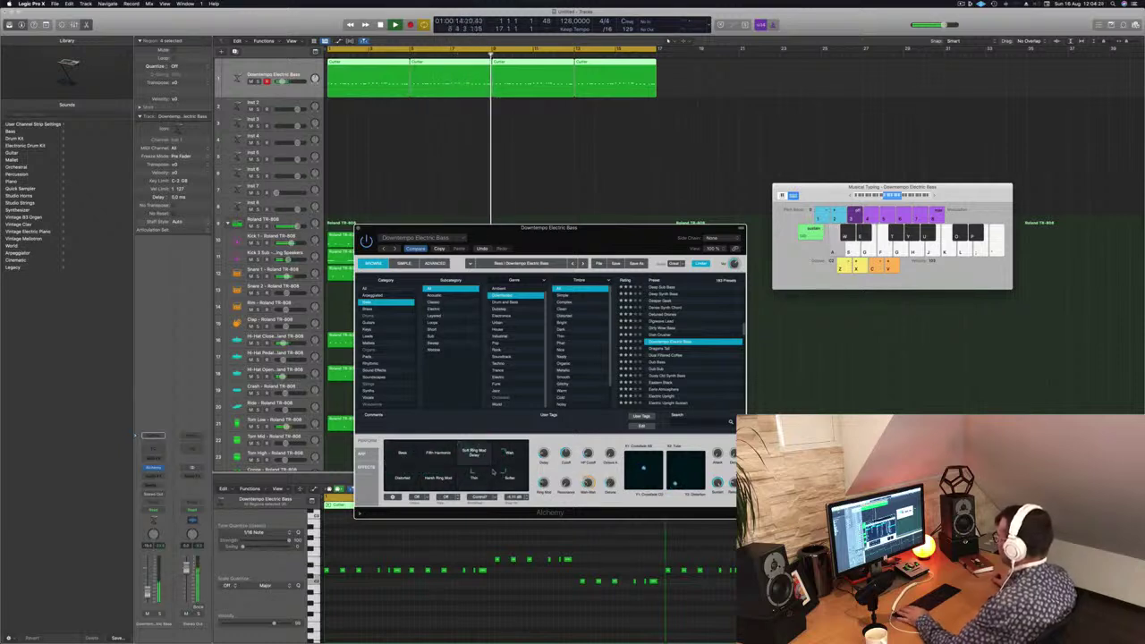
key(Return)
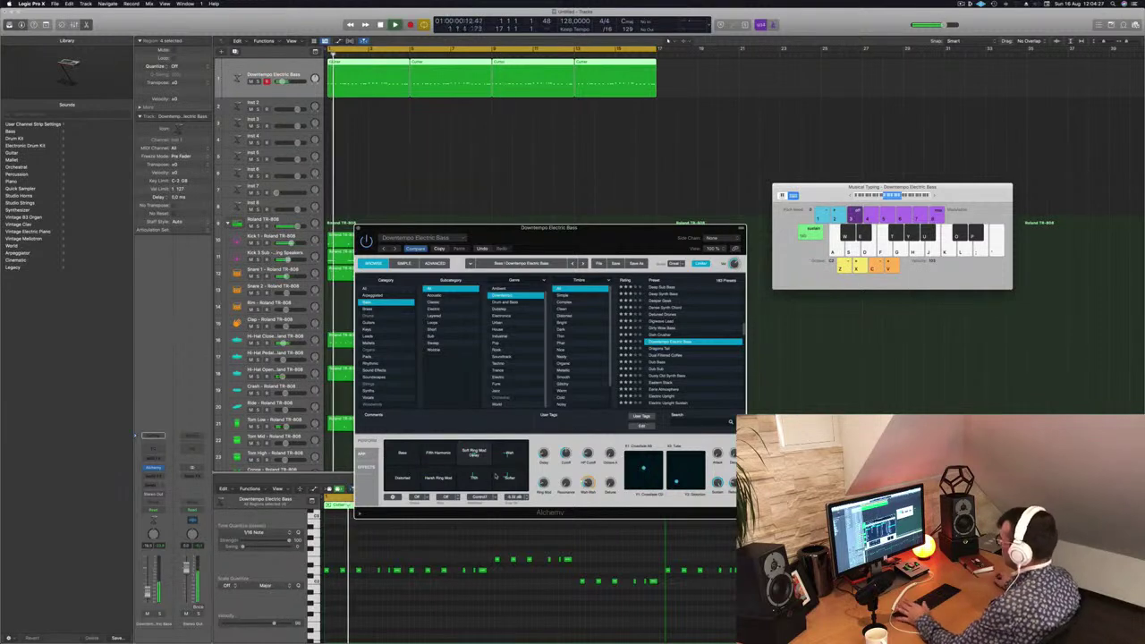
drag(495, 476, 520, 491)
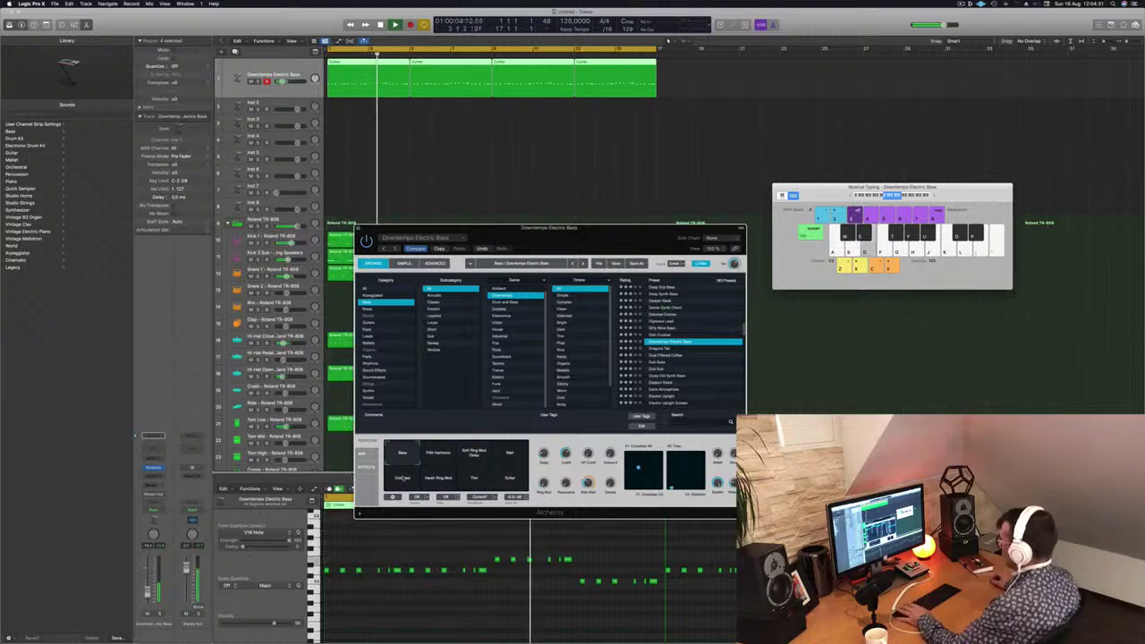
key(Return)
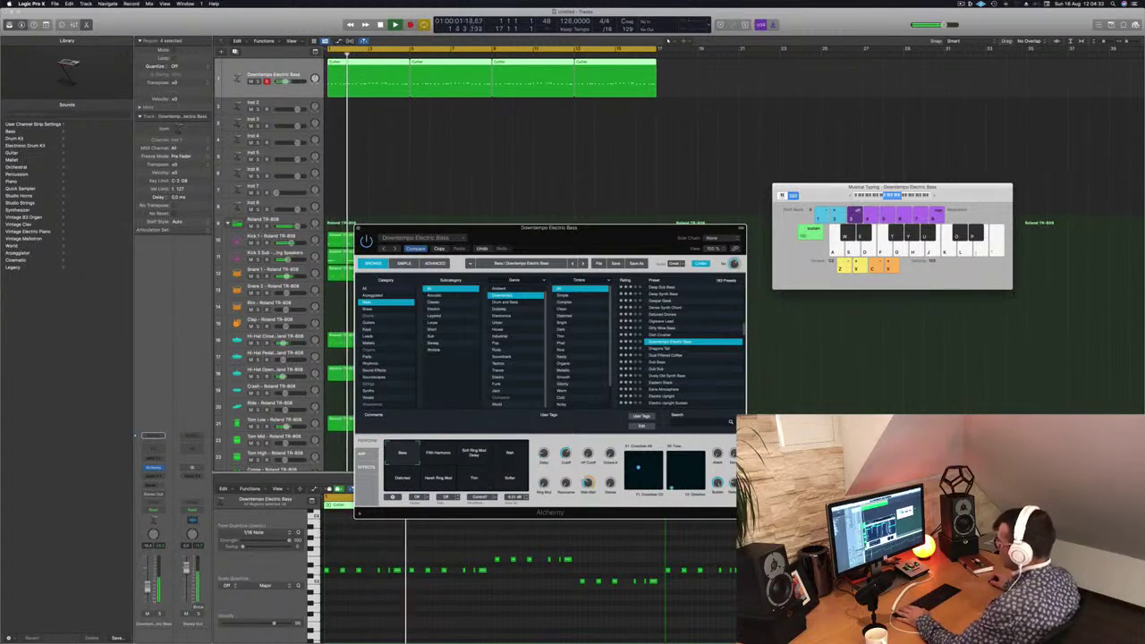
drag(578, 233, 443, 274)
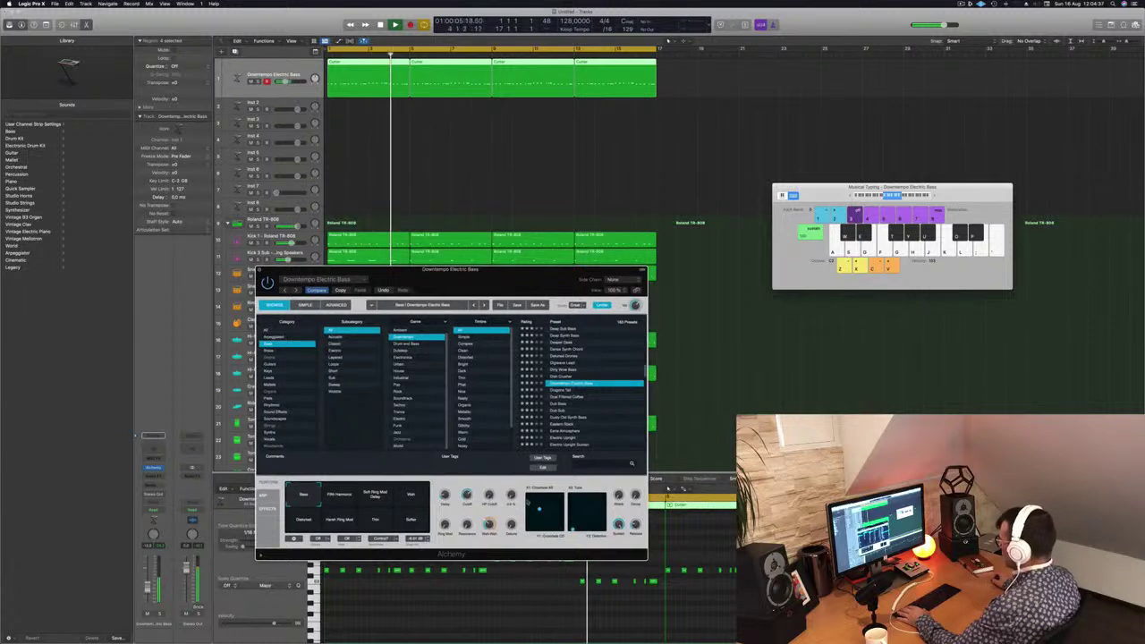
drag(444, 270, 618, 272)
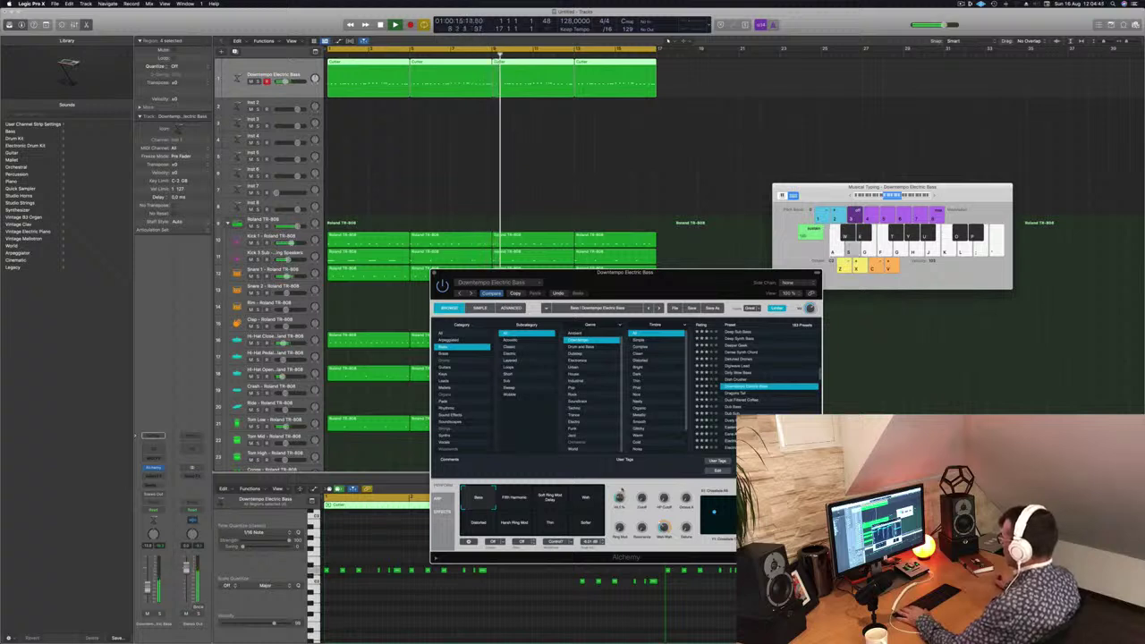
click(434, 272)
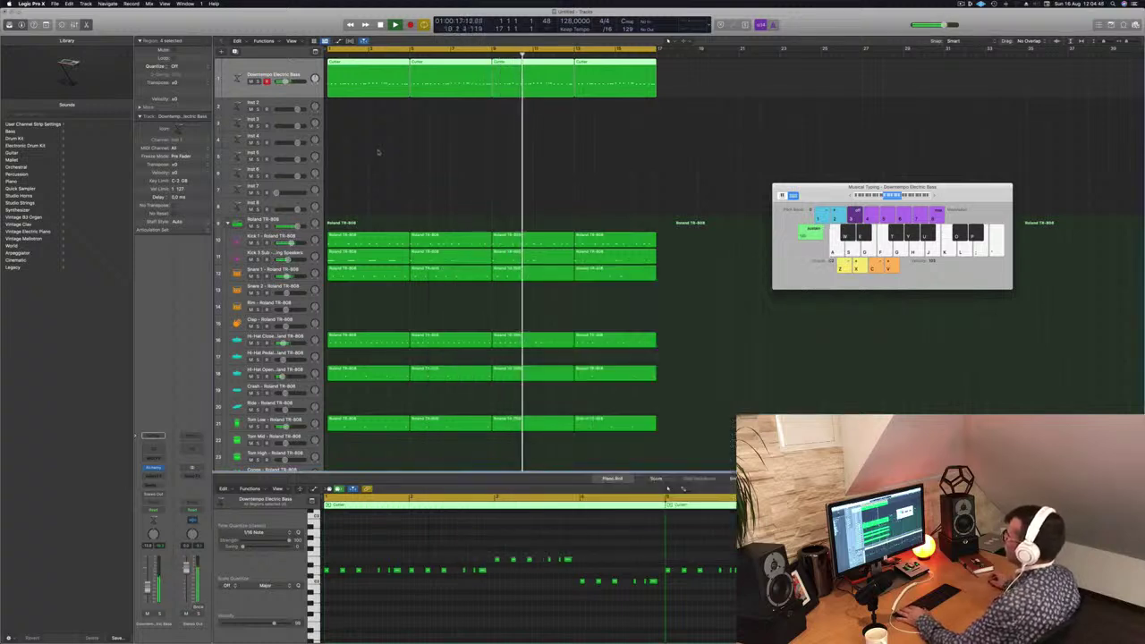
key(Return)
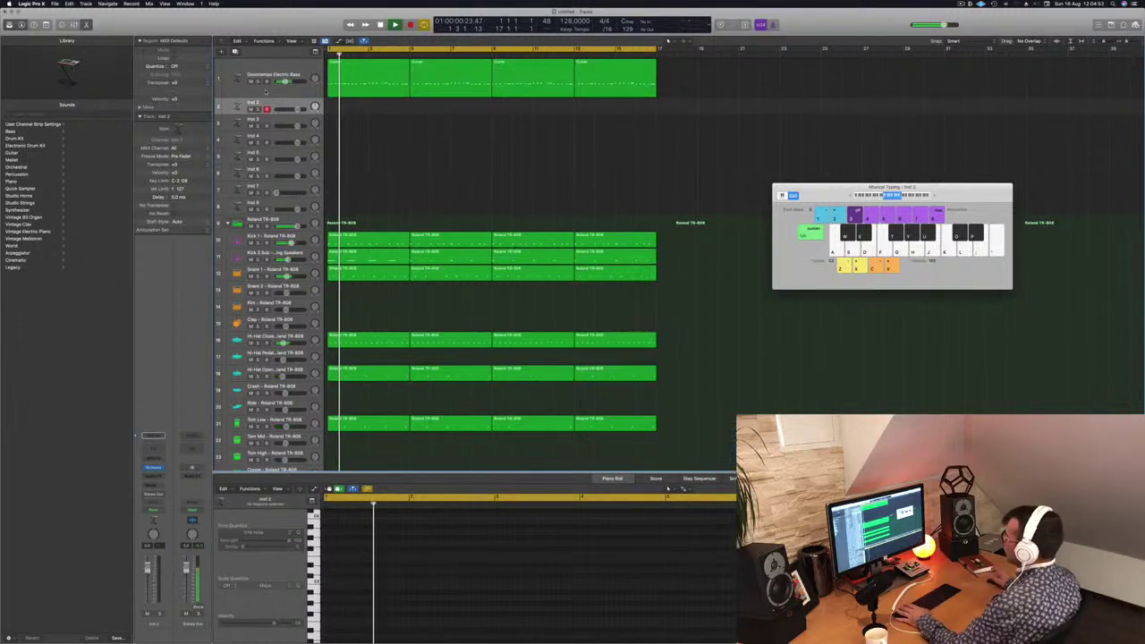
- Duplicate the Downtempo Electric Bass track with its settings and copy the first four-bar bass region onto the new track
click(264, 90)
key(space)
key(space)
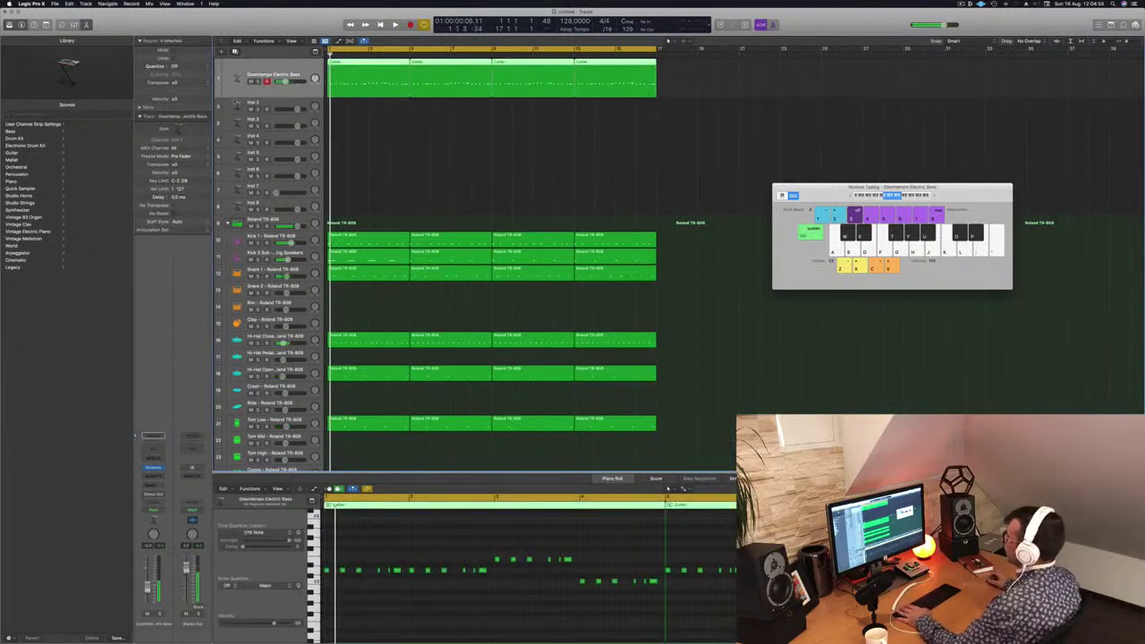
key(super+d)
drag(353, 84, 353, 128)
key(space)
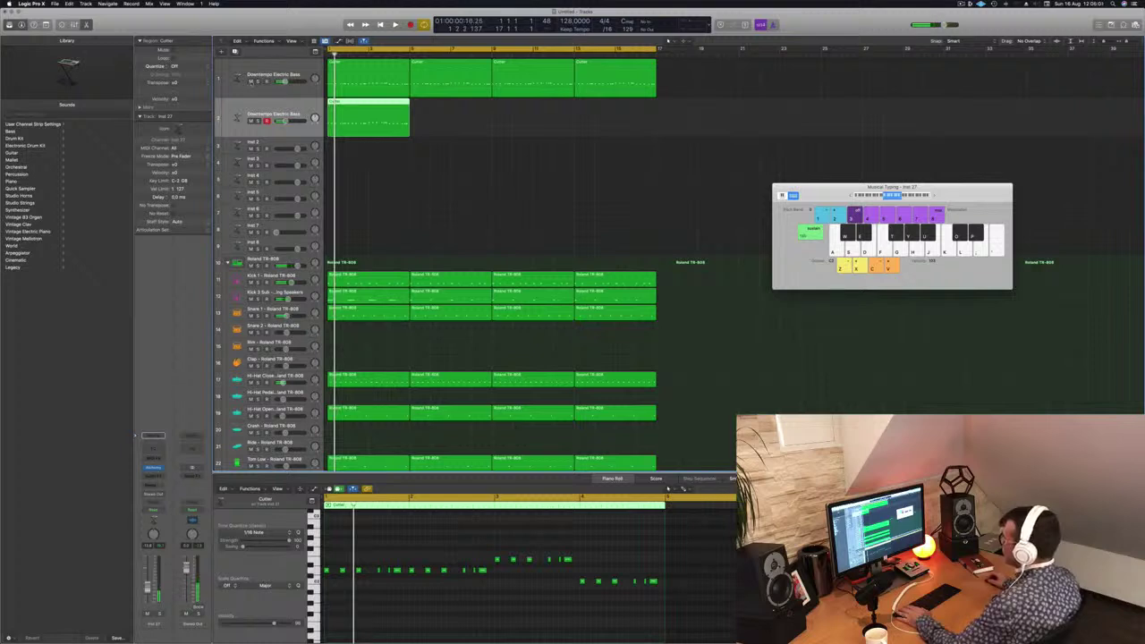
- Mute the original bass track and open the duplicate track's Alchemy instrument, clear of the regions
click(251, 81)
key(space)
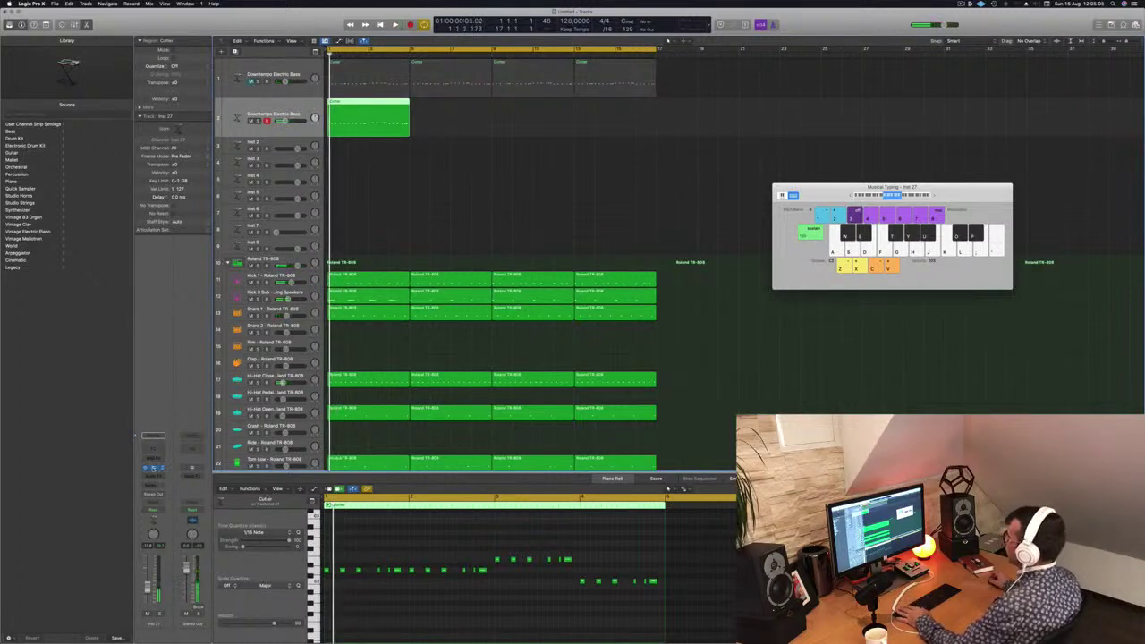
click(153, 467)
drag(546, 95, 803, 180)
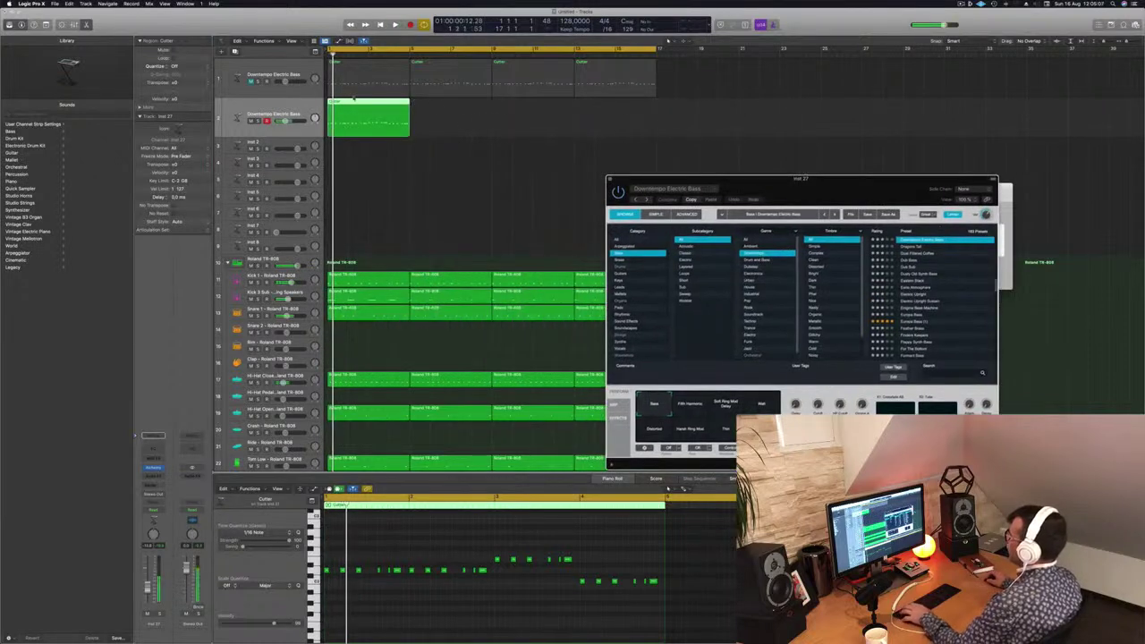
- Fill bars 5 to 16 of the duplicate track with copies of its four-bar bass region
drag(368, 103, 439, 110)
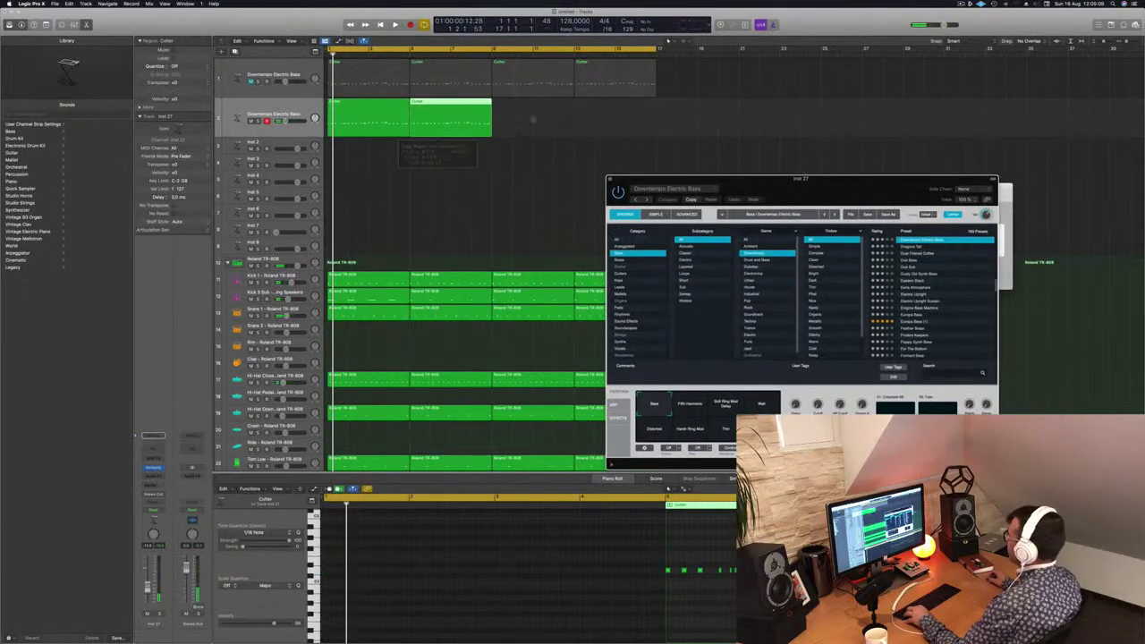
mouse_move(564, 119)
mouse_down()
mouse_move(394, 120)
mouse_move(558, 107)
mouse_up()
key(super+k)
- Audition the Dragons Tail and Dual Filtered Coffee presets on the duplicate bass track from the start
drag(756, 183, 493, 171)
key(space)
key(space)
key(space)
key(space)
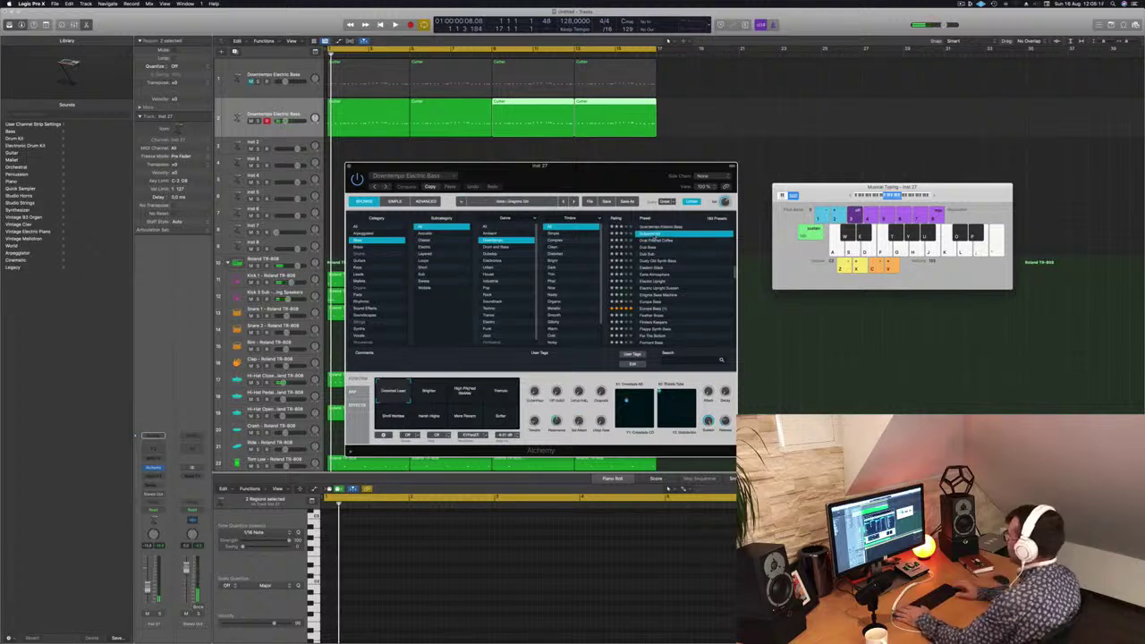
click(655, 237)
key(space)
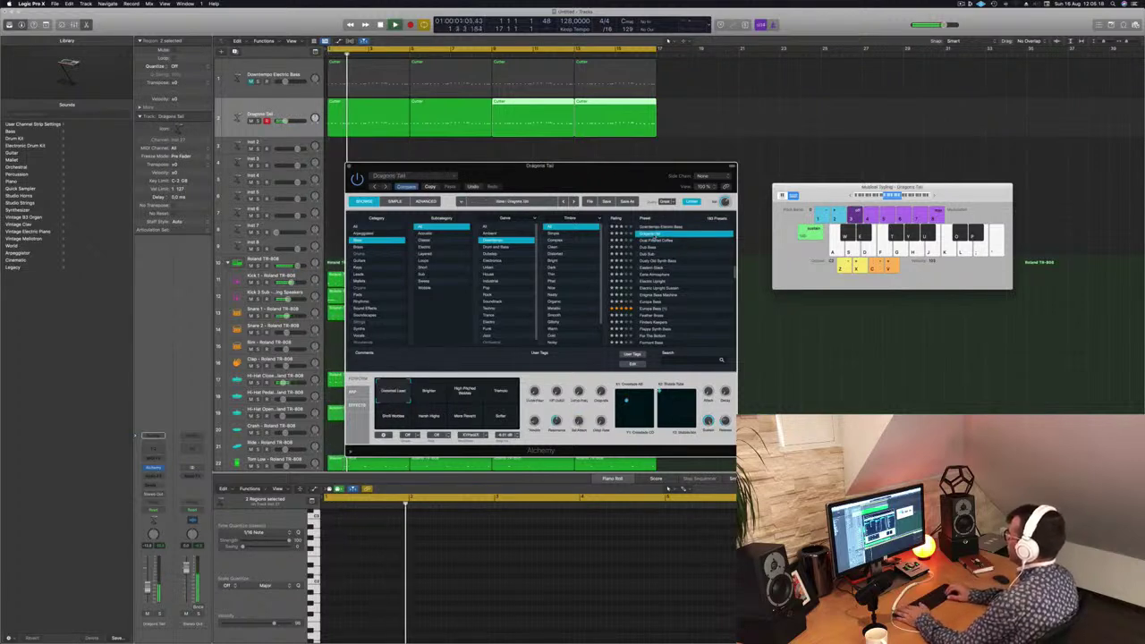
key(Down)
key(space)
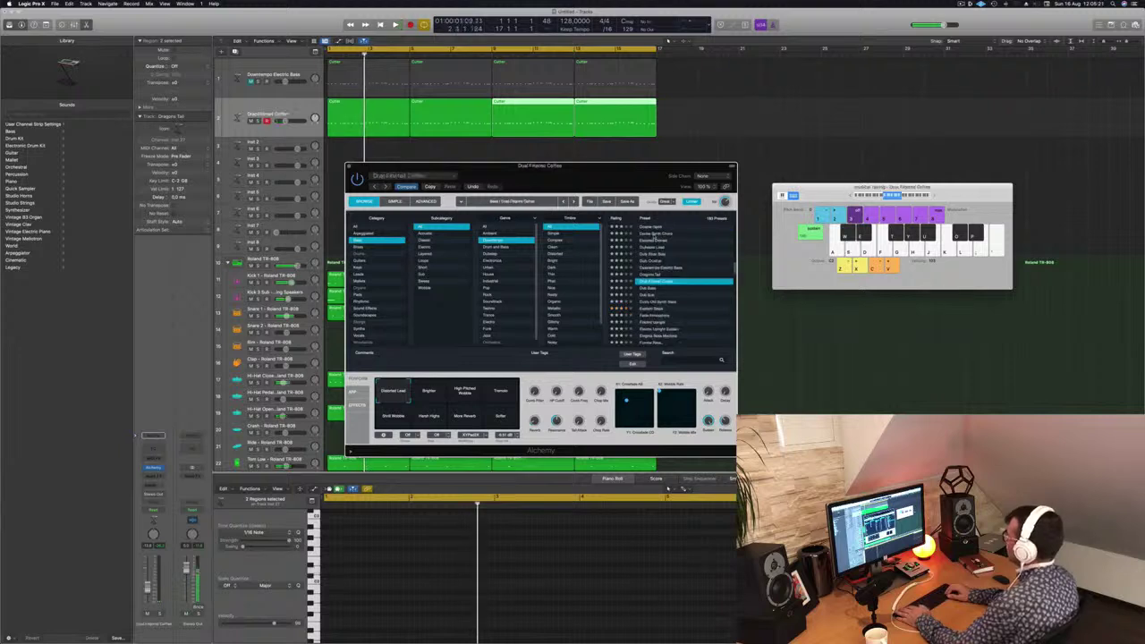
key(space)
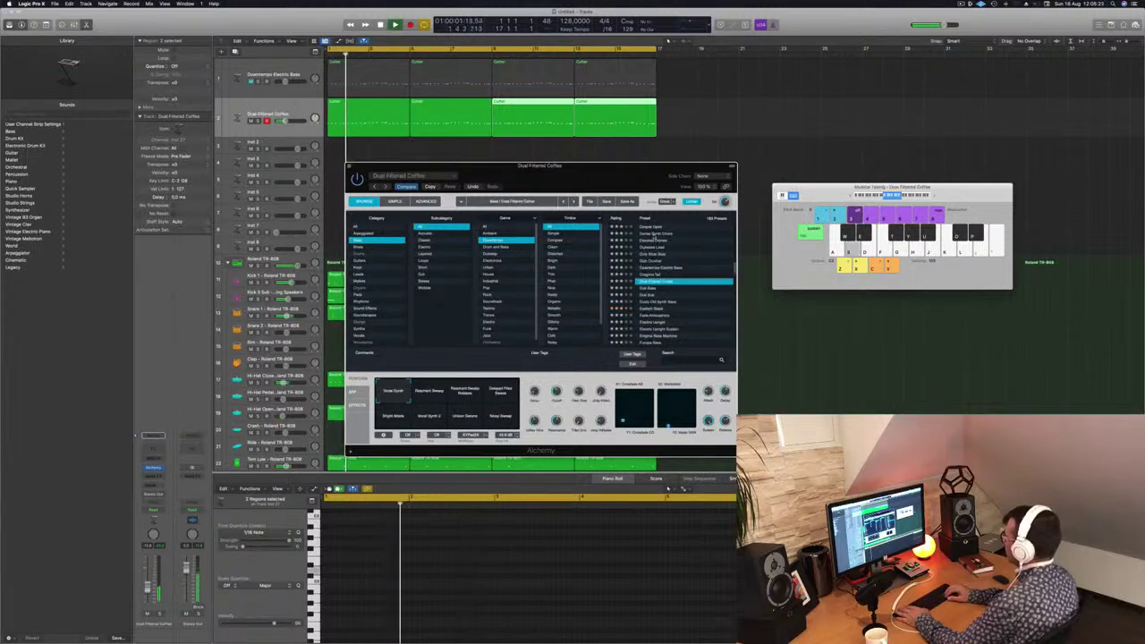
- Audition the Dub Bass, Dub Sub and Eastern Stack presets on the duplicate bass track
key(Down)
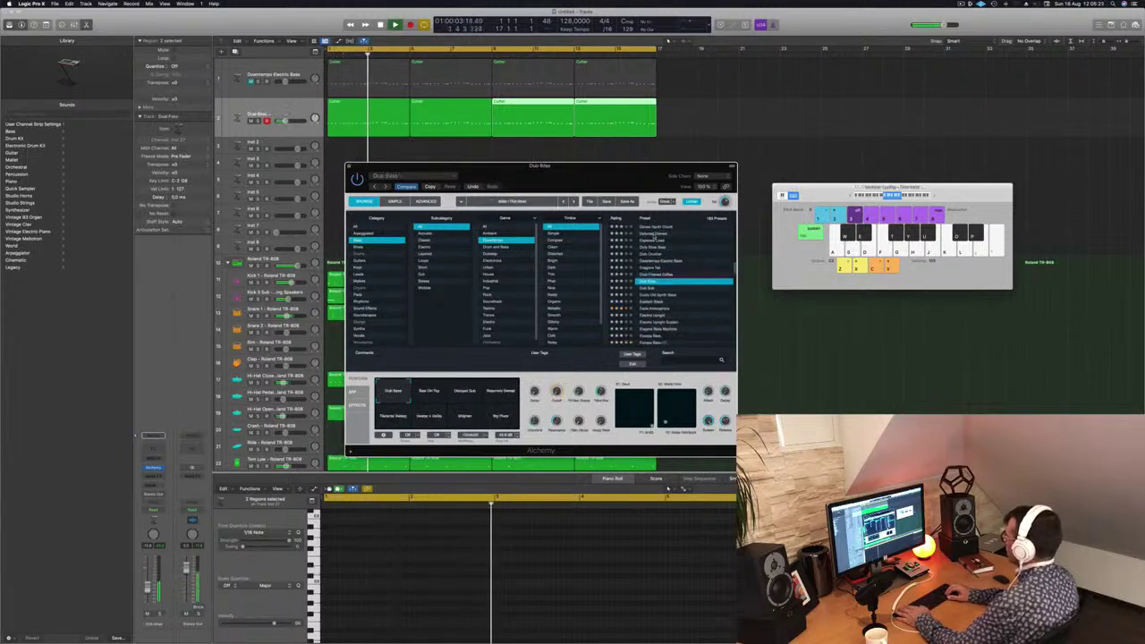
key(Return)
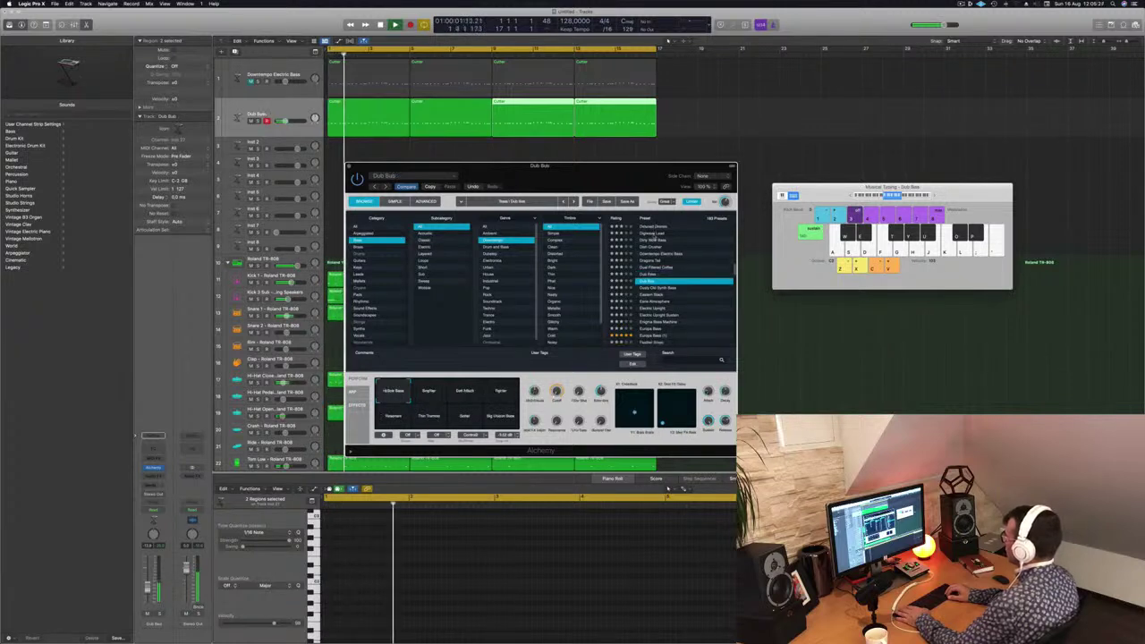
key(Down)
key(Down)
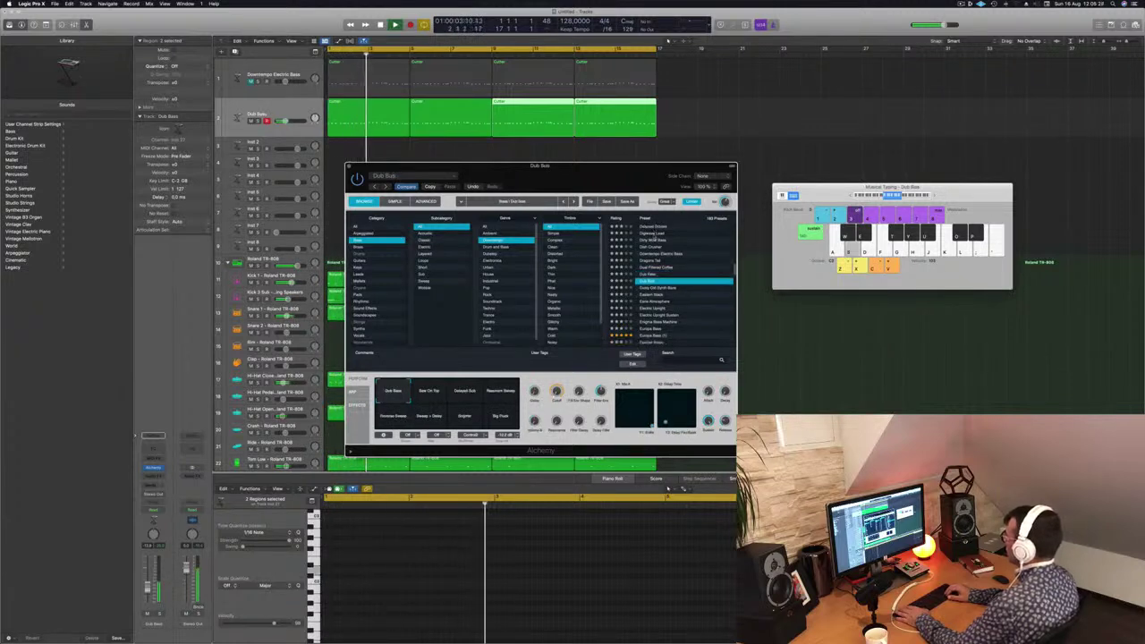
key(Down)
key(Return)
key(Down)
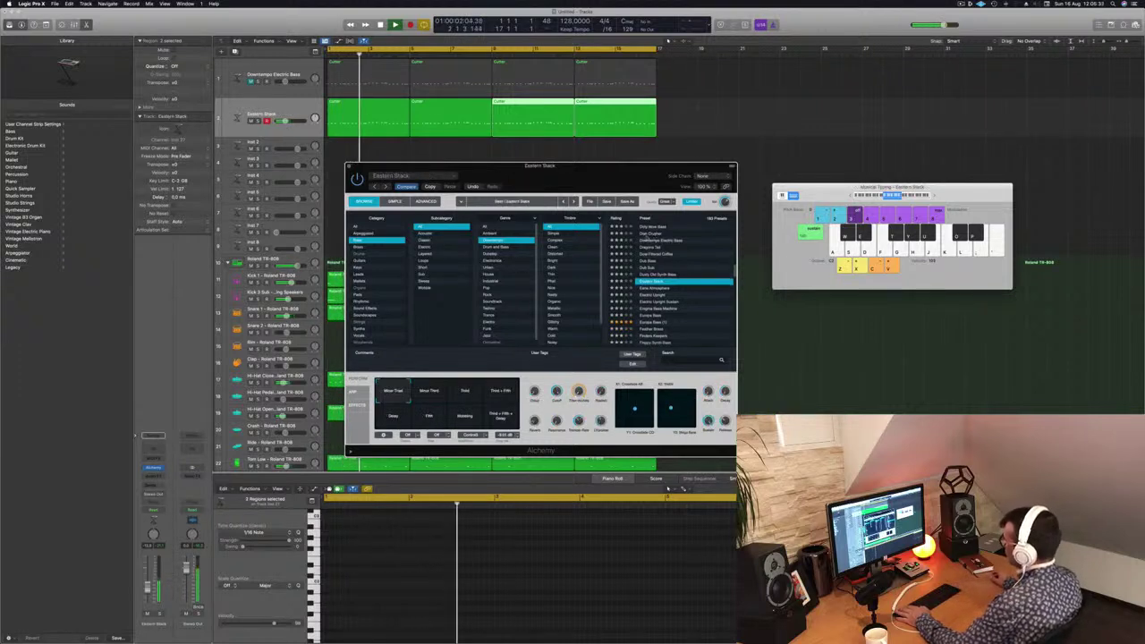
- Audition the Eerie Atmosphere, Electric Upright and Electric Upright Sustain presets on the duplicate bass track
key(Down)
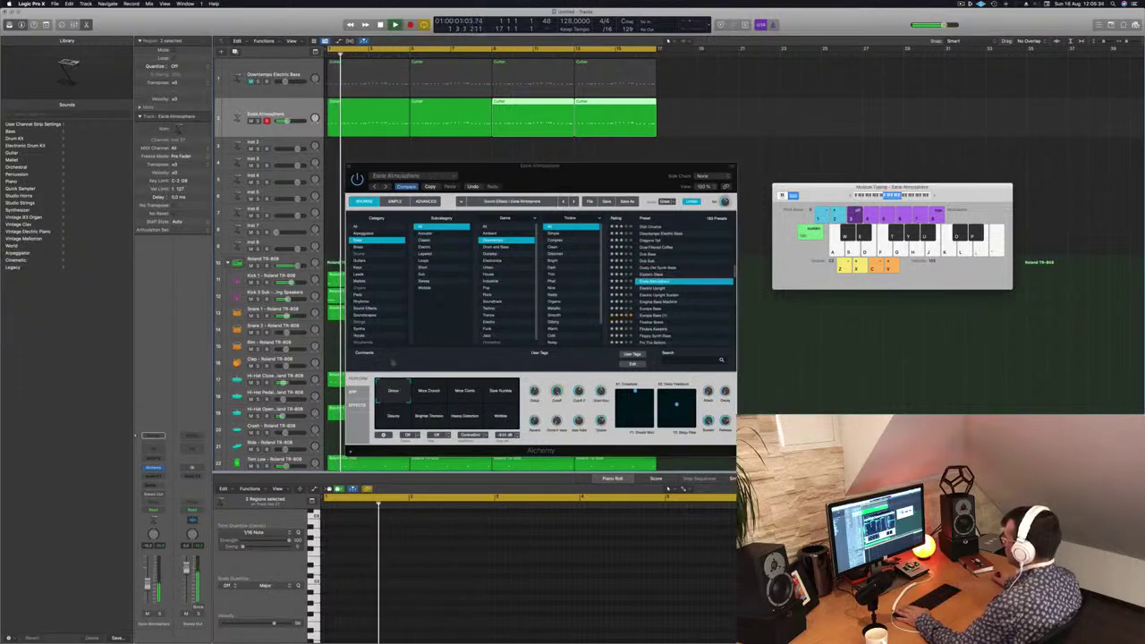
key(Down)
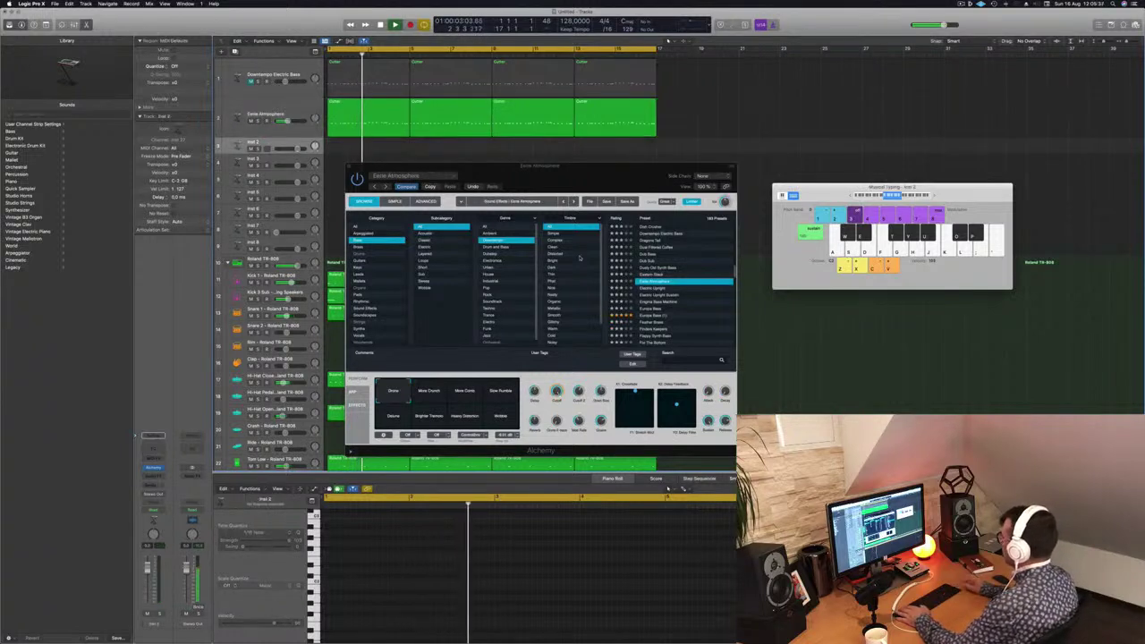
key(Down)
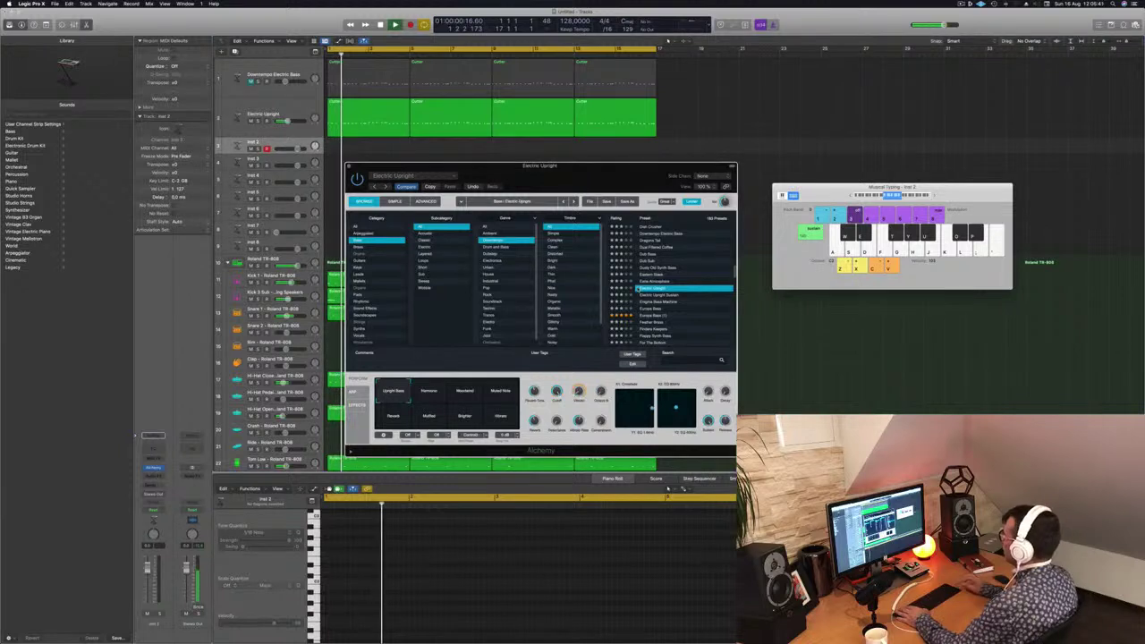
key(Down)
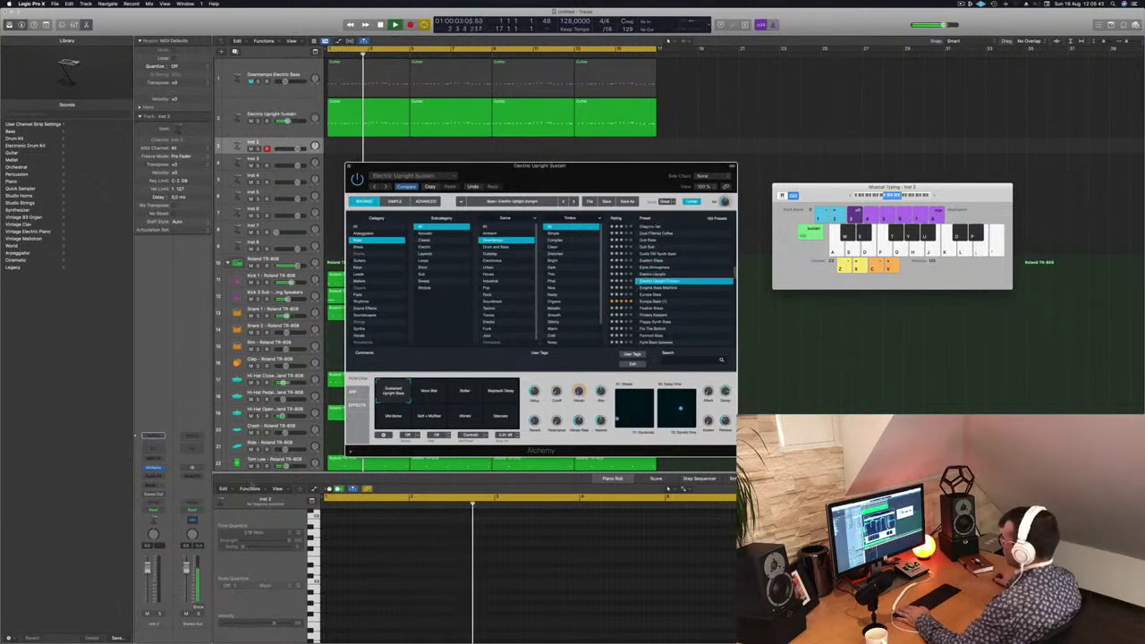
key(Up)
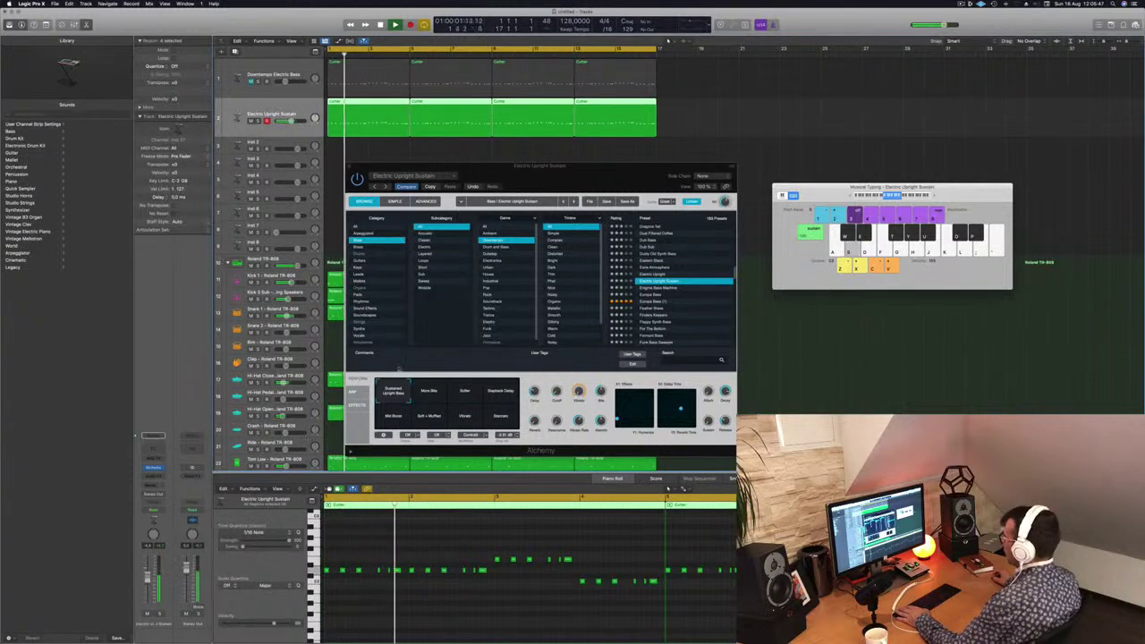
- Audition Enigma Bass Machine and Europa Bass, and load the Feather Brass preset on the duplicate track
key(Down)
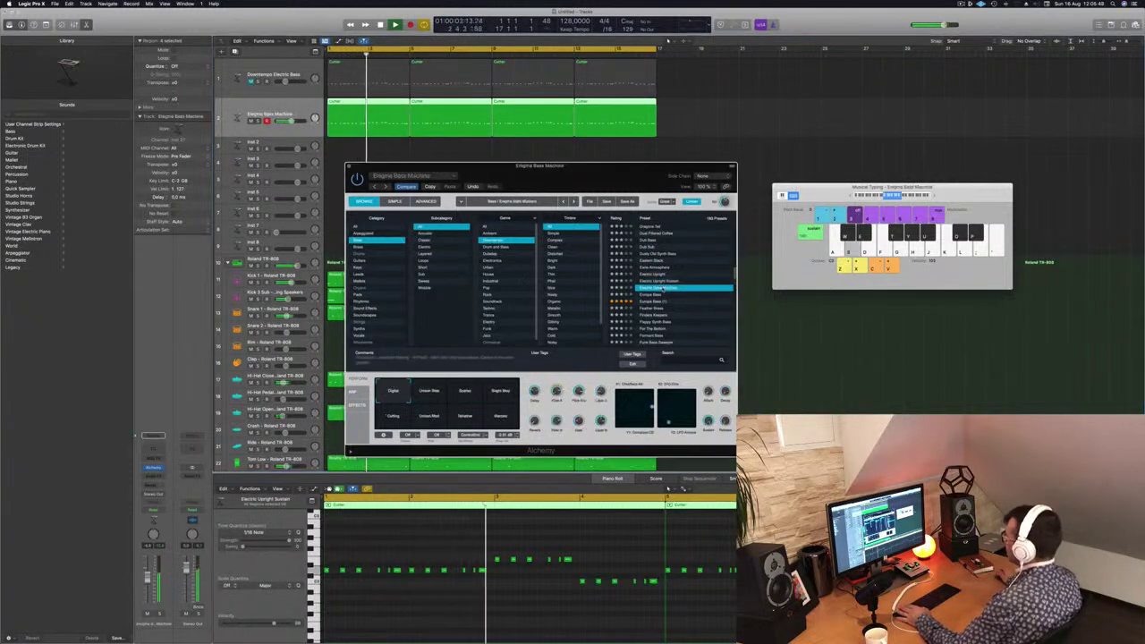
key(Down)
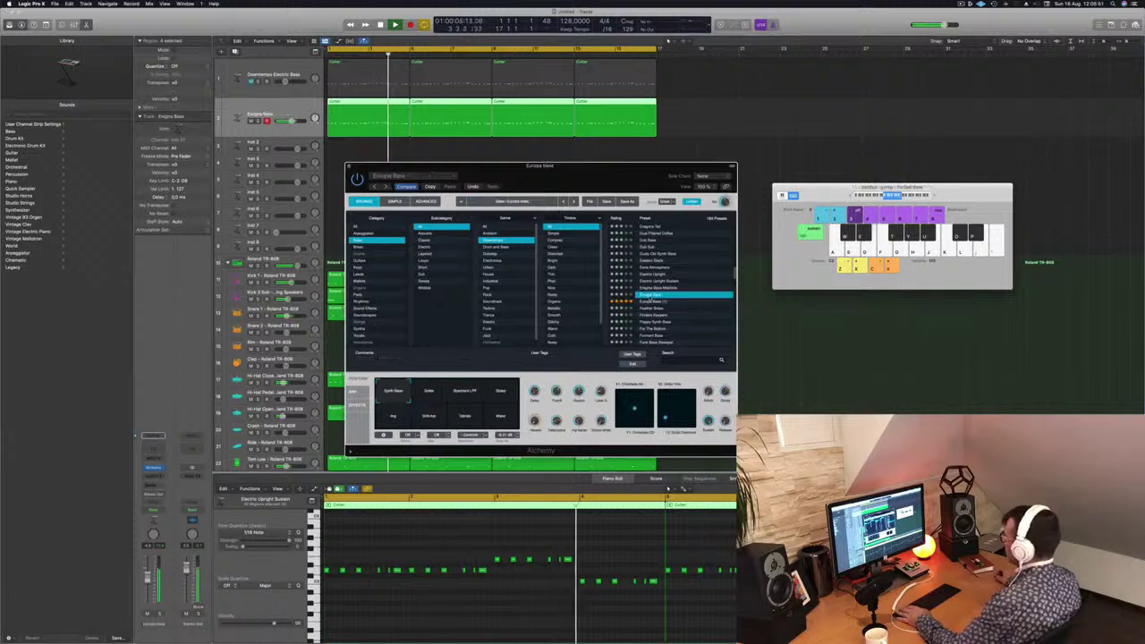
key(Down)
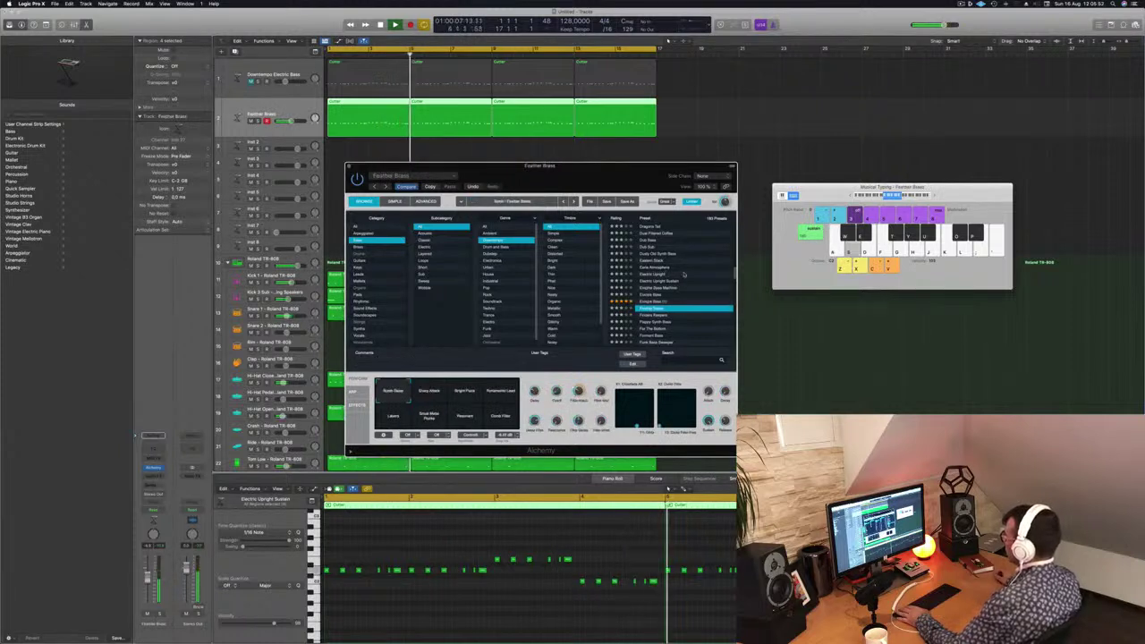
- Compare Feather Brass's Sharp Attack, Bright Pluck, Portamento Lead, Comb Filter and Resonant snapshots during playback, ending on Small Metal Plucks
drag(635, 179, 678, 180)
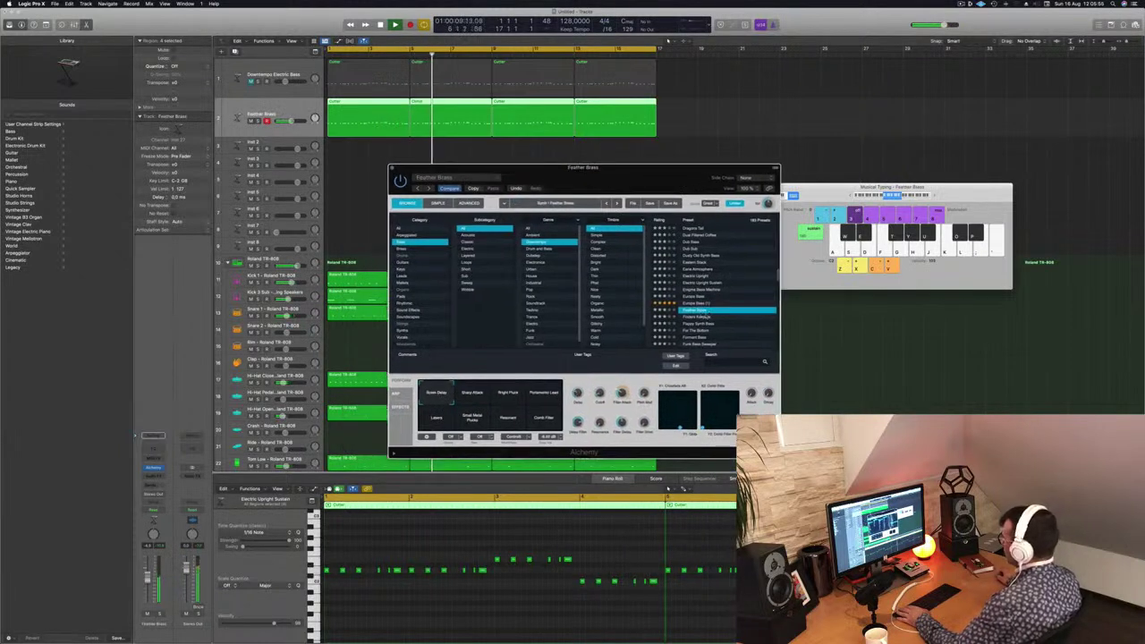
click(472, 397)
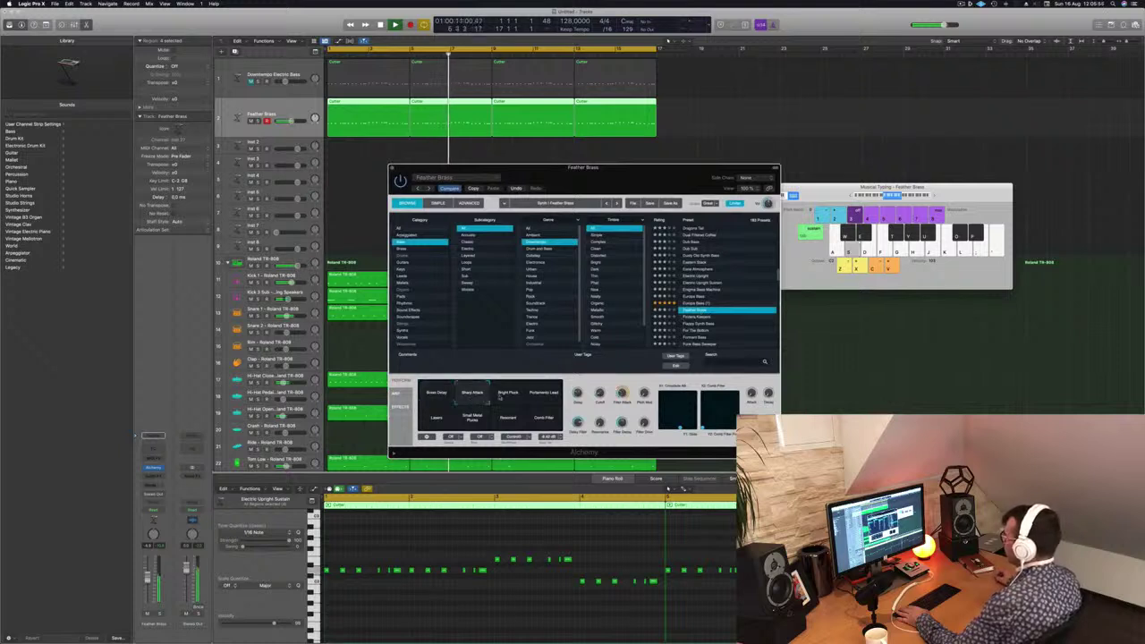
click(508, 397)
click(544, 397)
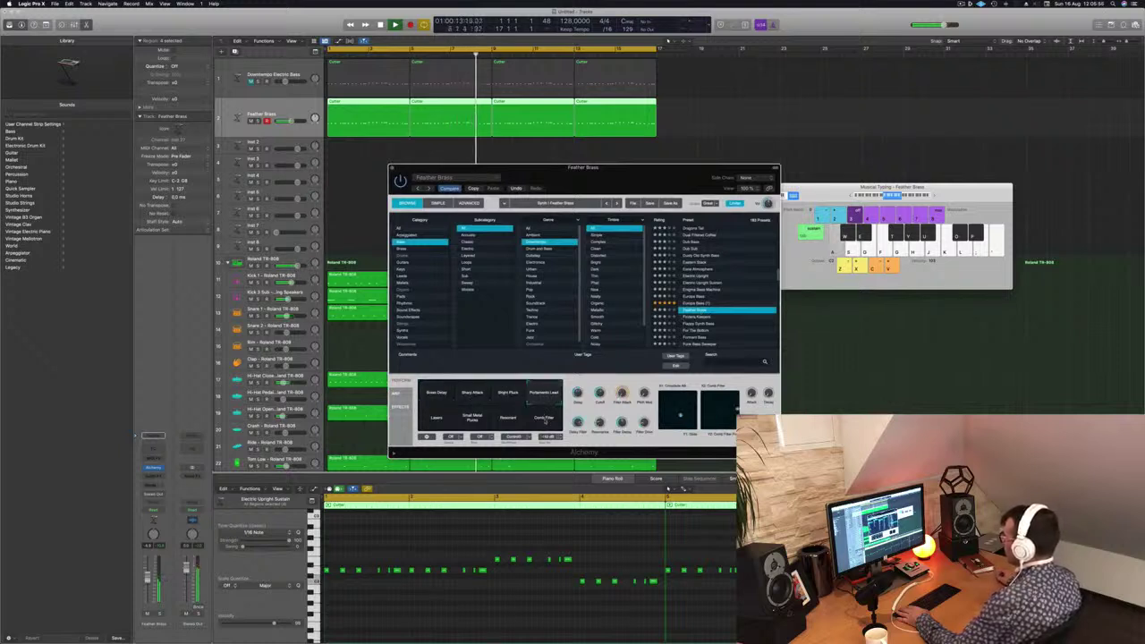
click(544, 419)
click(510, 421)
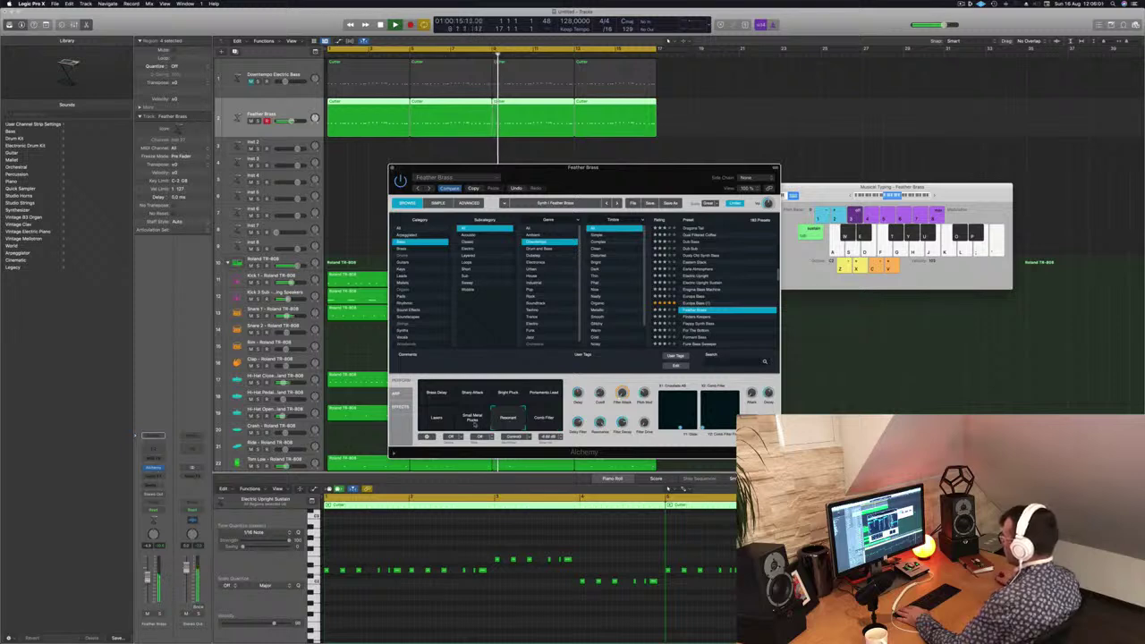
click(475, 424)
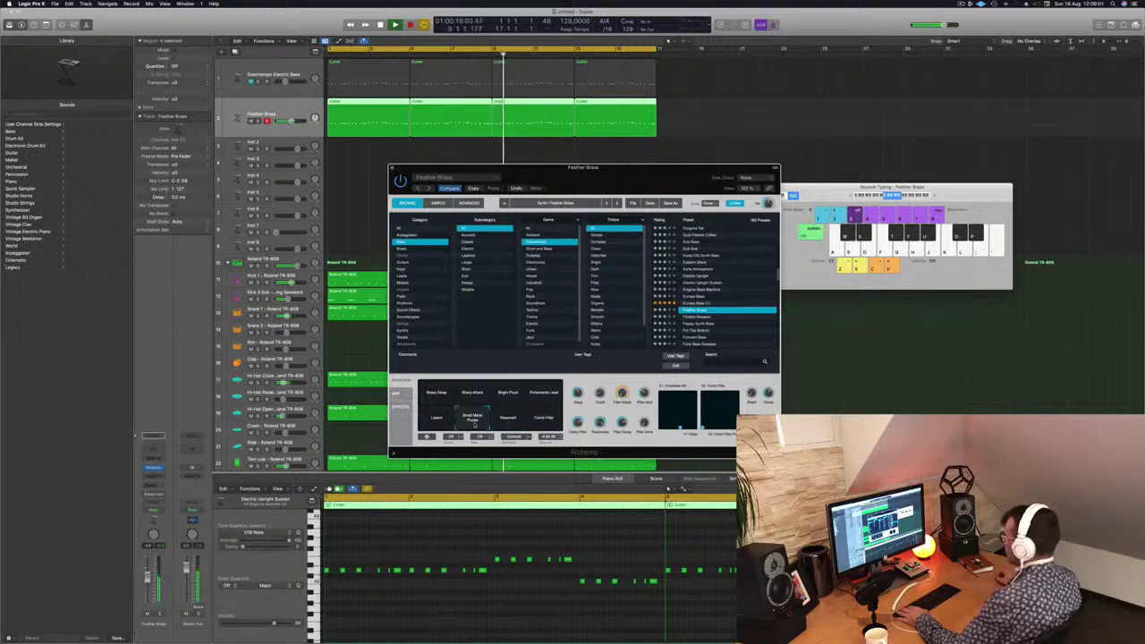
- Audition Floppy Synth Bass, For The Bottom, Formant Bass and Funk Bass Sweeper, and load the Funk Boogie Synth Bass preset on the duplicate track
click(693, 317)
scroll(715, 295, down, 3)
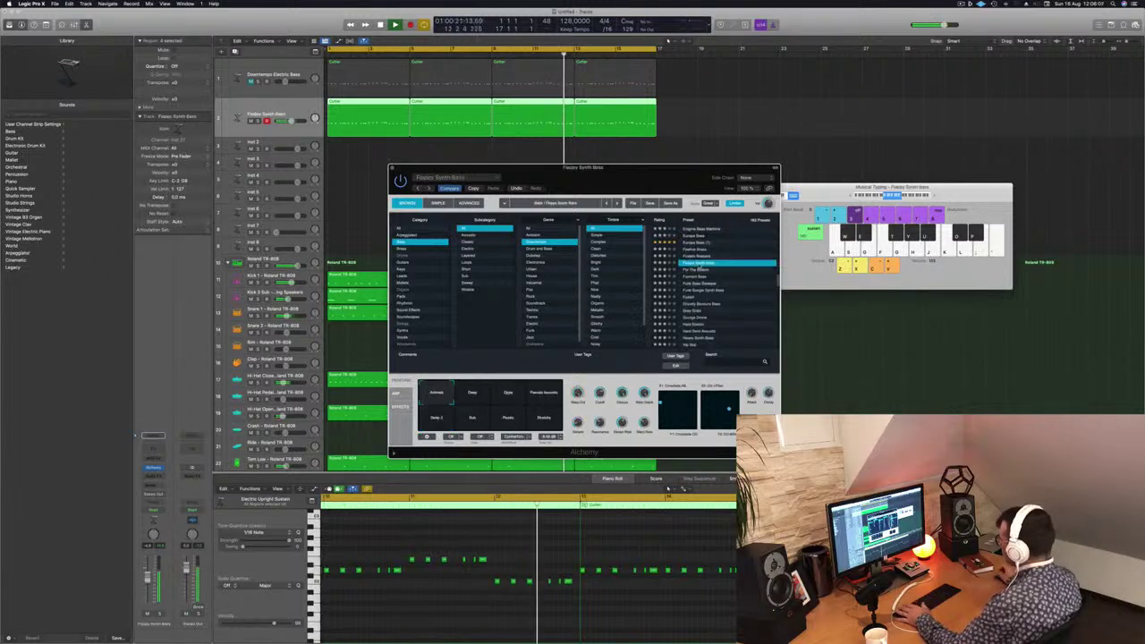
key(Down)
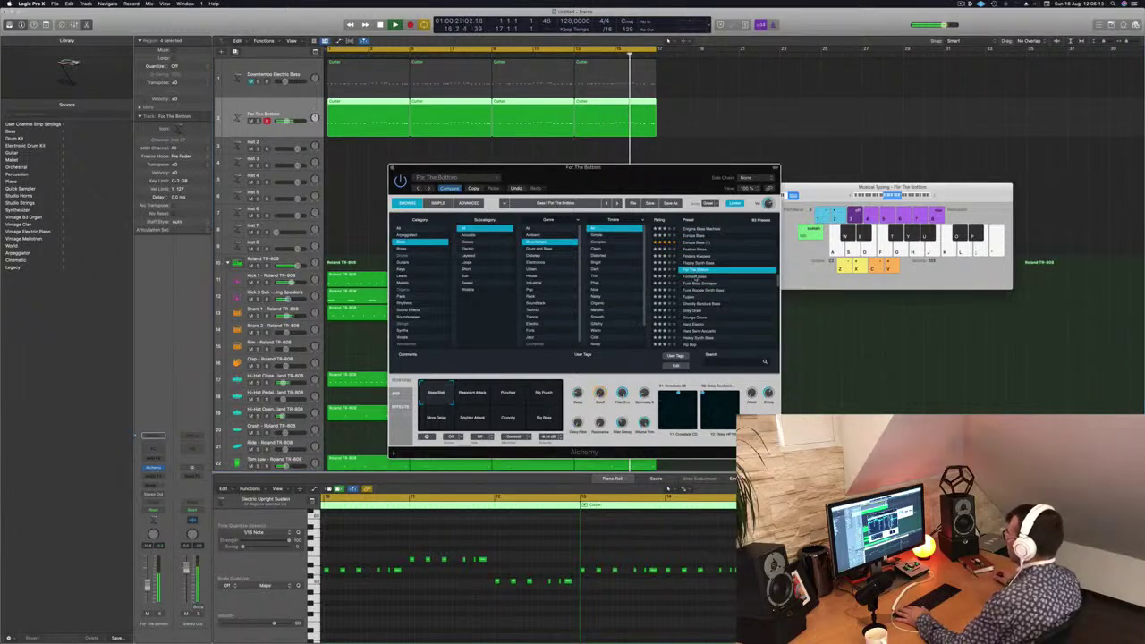
click(695, 277)
click(695, 283)
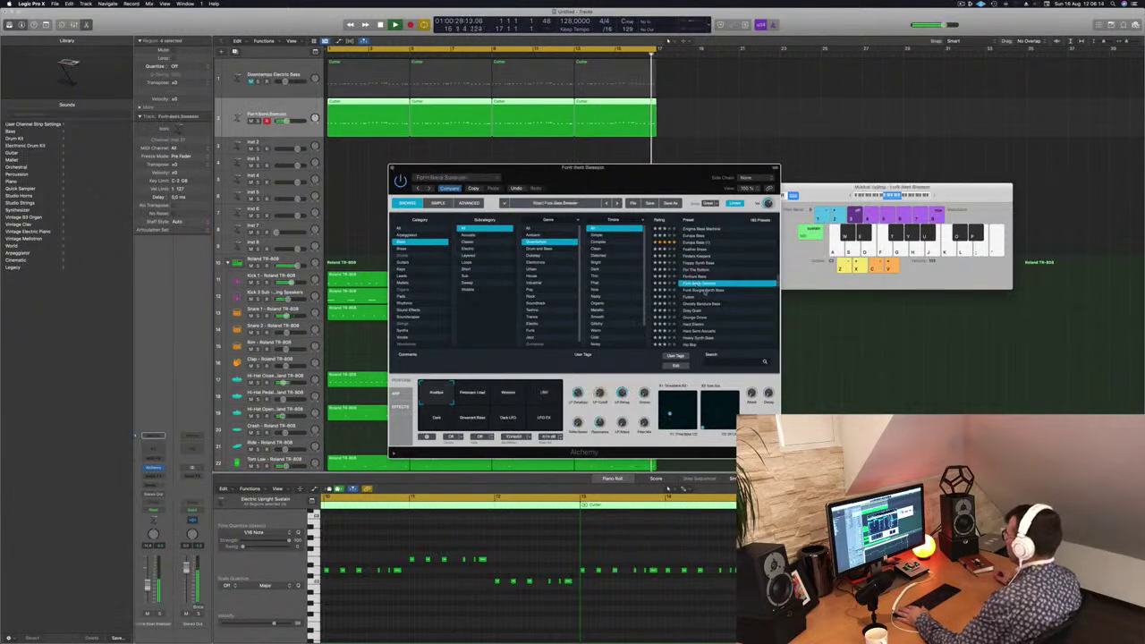
click(699, 289)
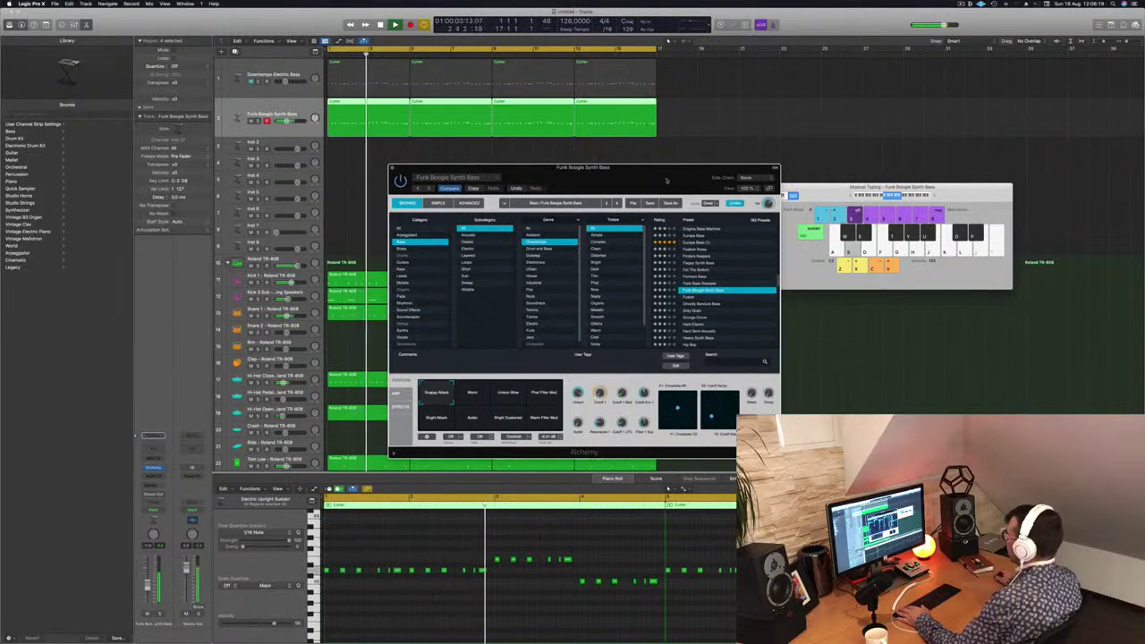
- Compare both basses during playback by briefly unmuting Downtempo Electric Bass, and close the Funk Boogie Synth Bass instrument window
drag(666, 181, 754, 222)
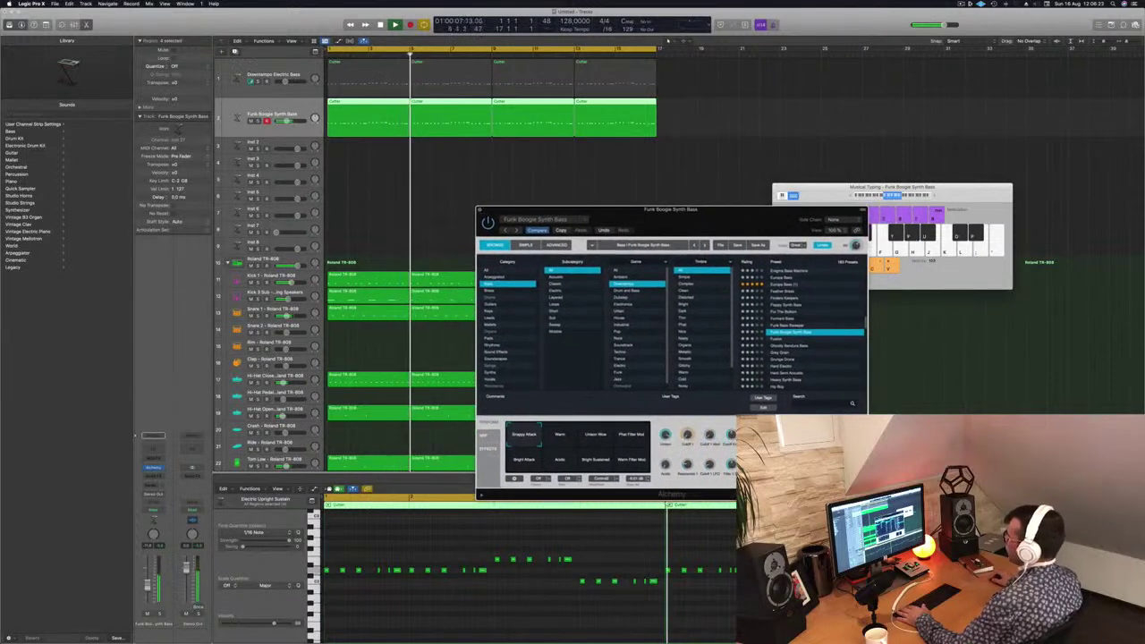
click(251, 82)
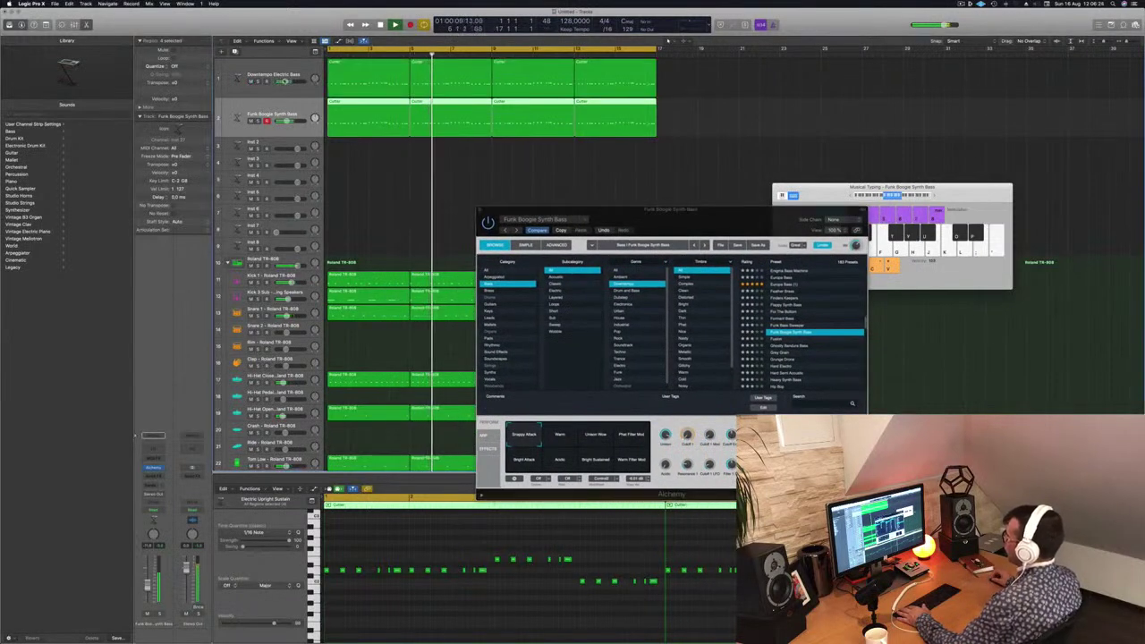
key(ctrl+m)
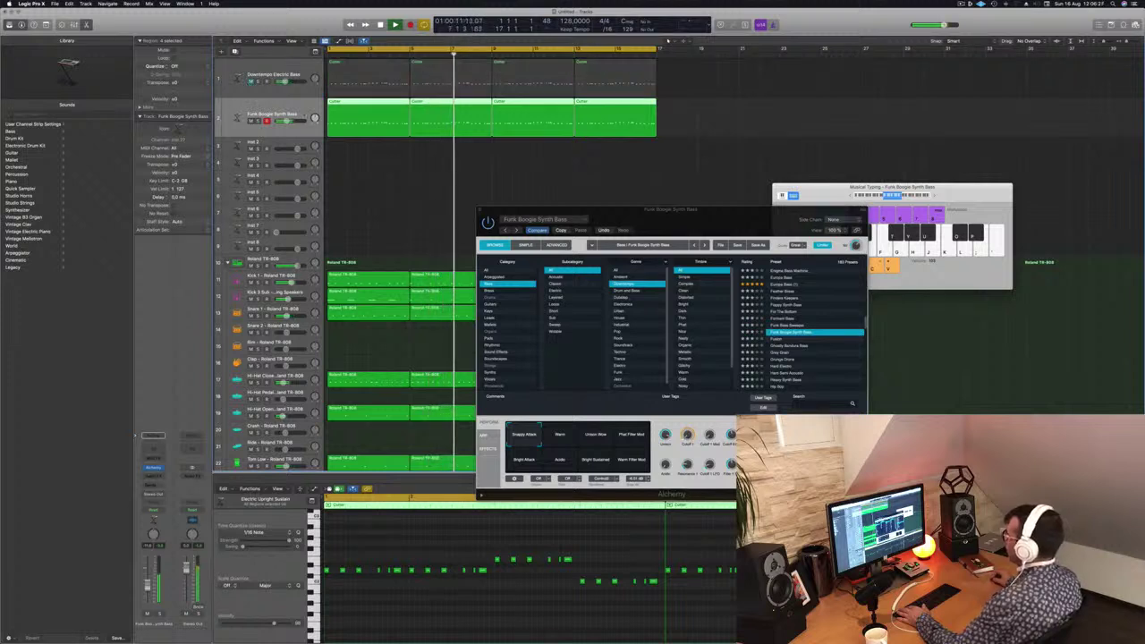
drag(736, 211, 768, 187)
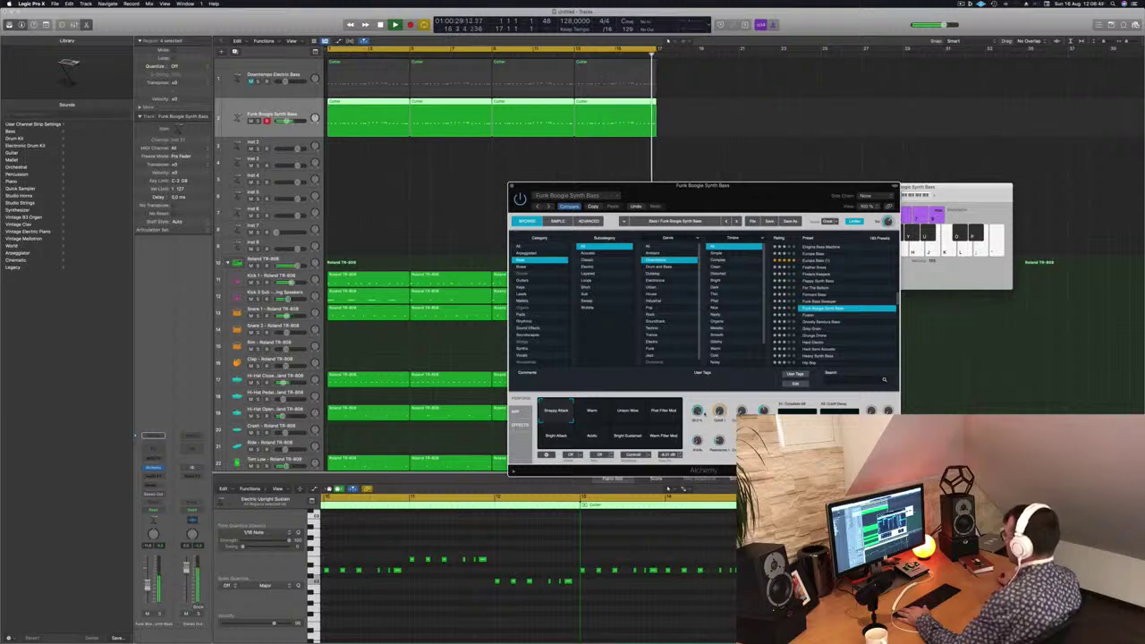
click(511, 187)
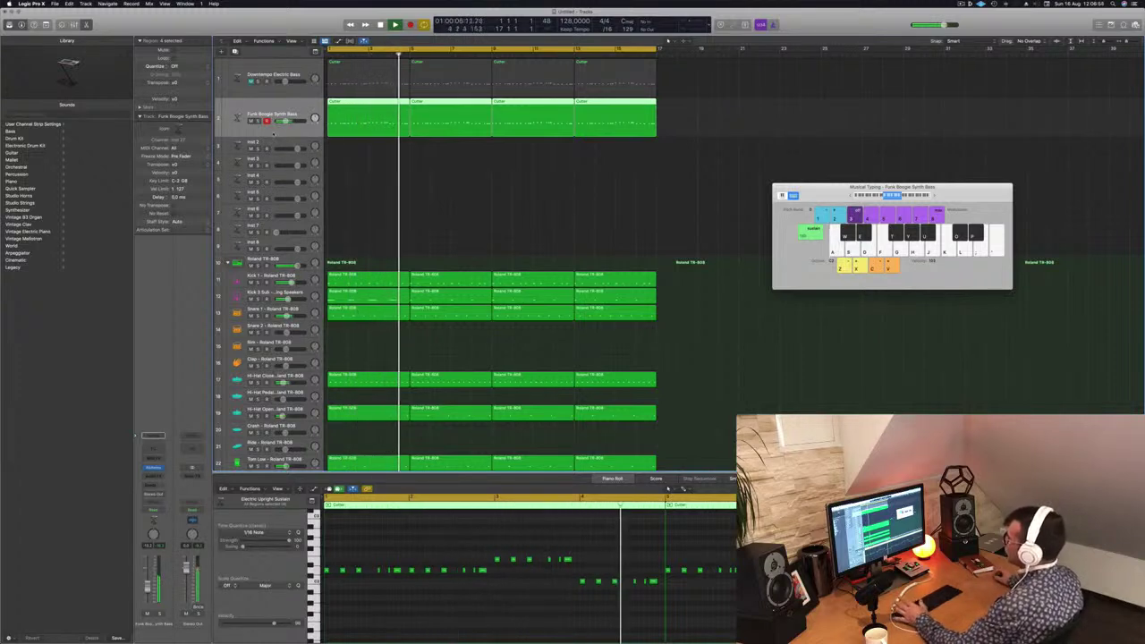
- Select the empty Inst 2 track and enlarge it to match the height of the bass tracks
click(280, 141)
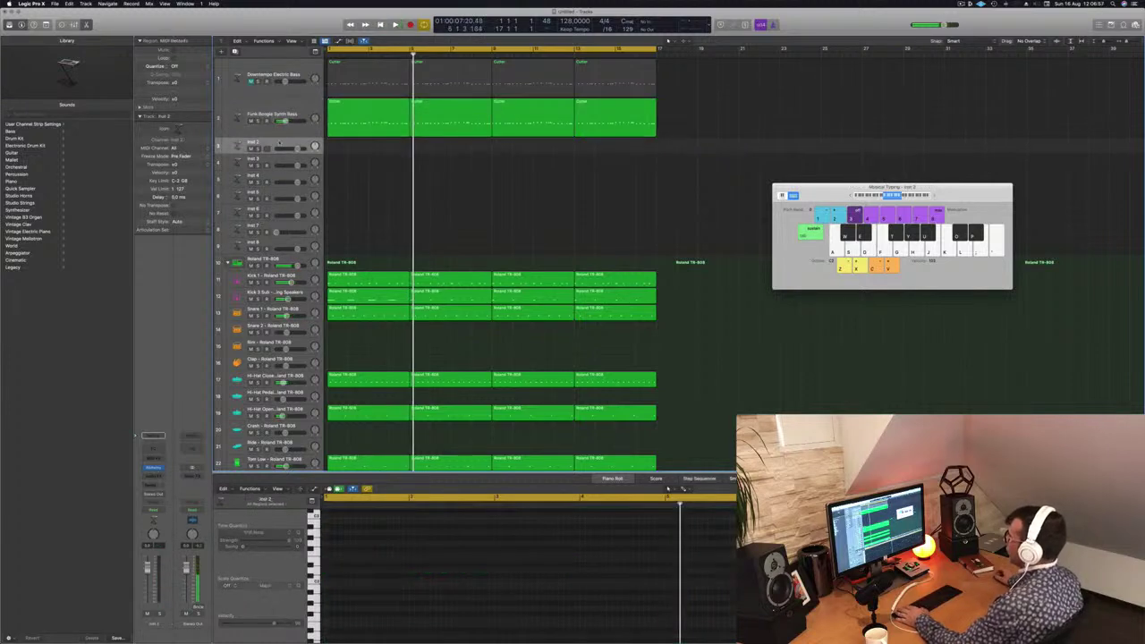
drag(279, 154, 280, 183)
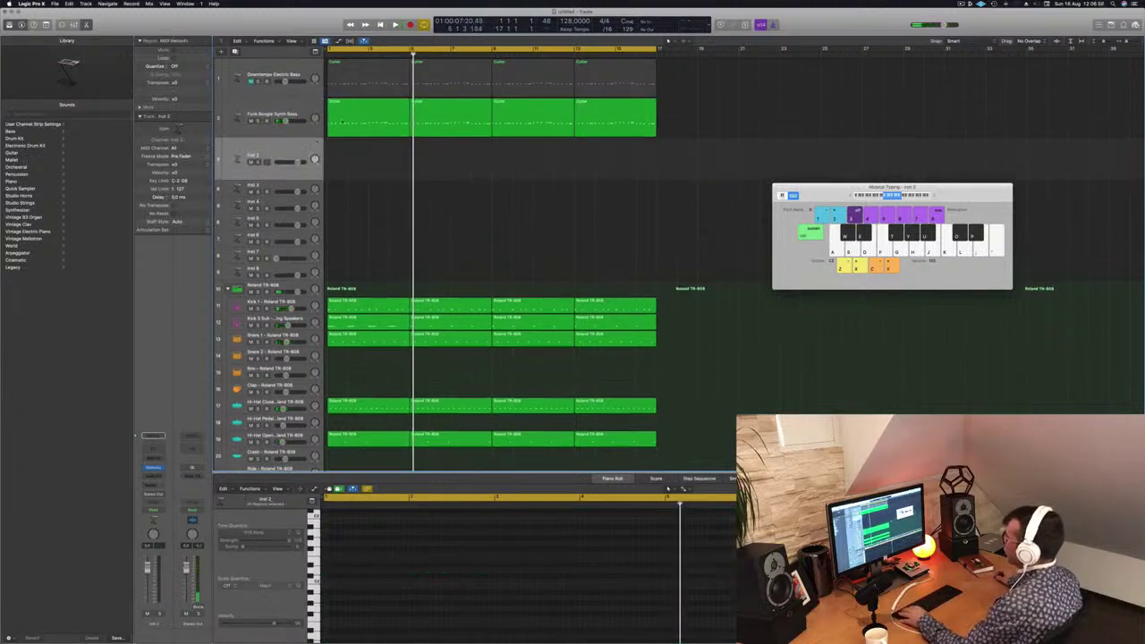
click(341, 123)
key(space)
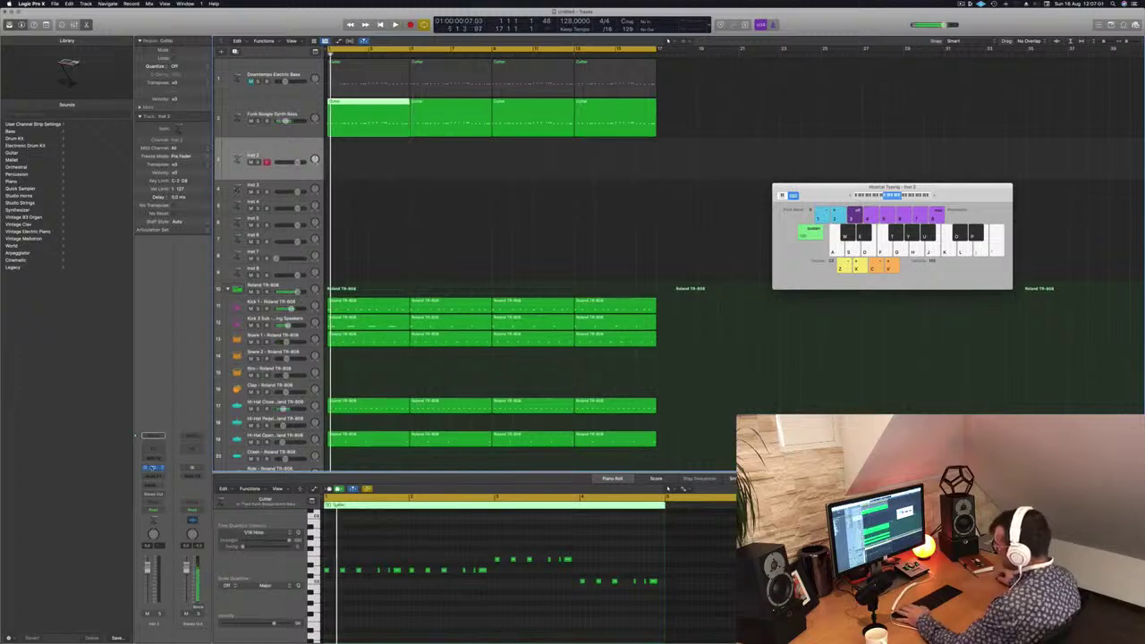
- Open Alchemy on the Inst 2 track, filter its presets to the Pads category and load the Alone preset
click(154, 468)
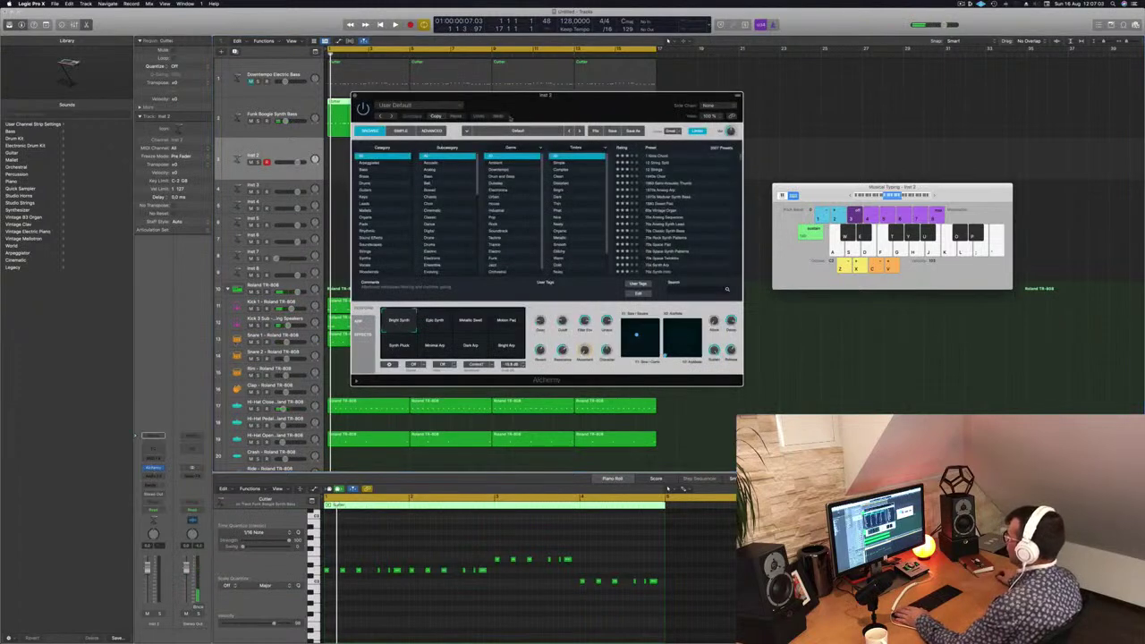
drag(541, 109, 650, 213)
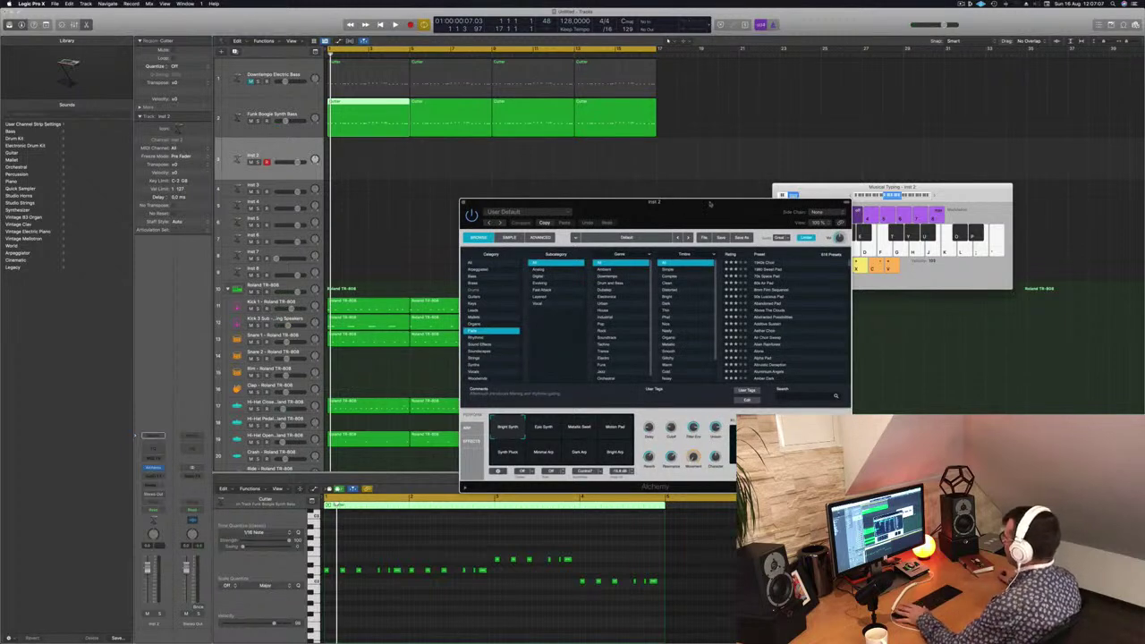
drag(709, 204, 698, 209)
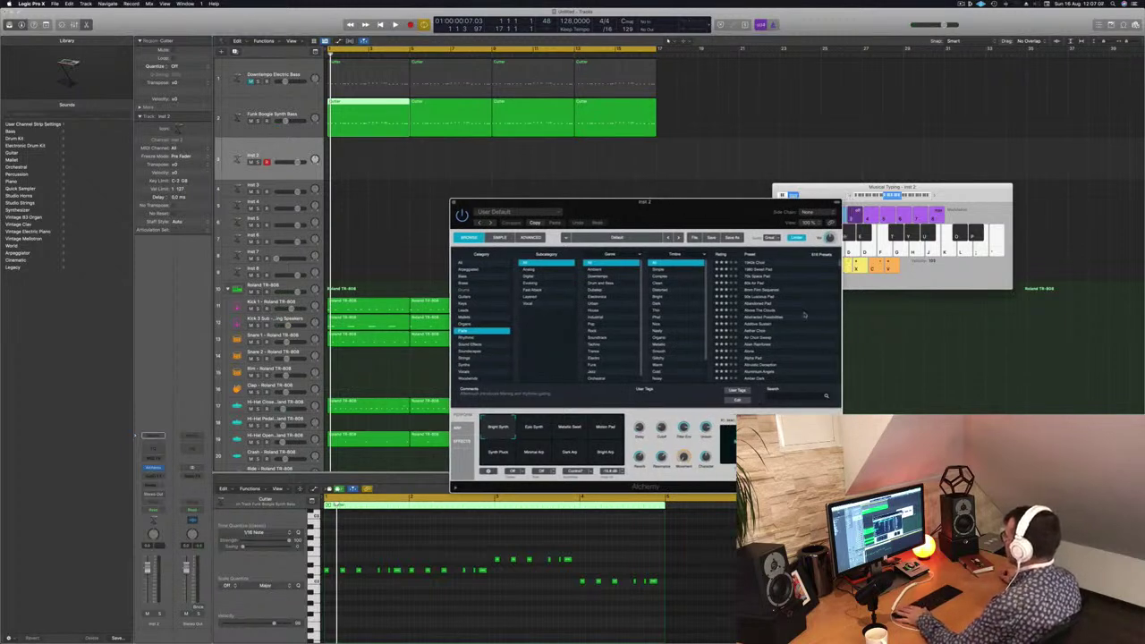
scroll(804, 314, down, 2)
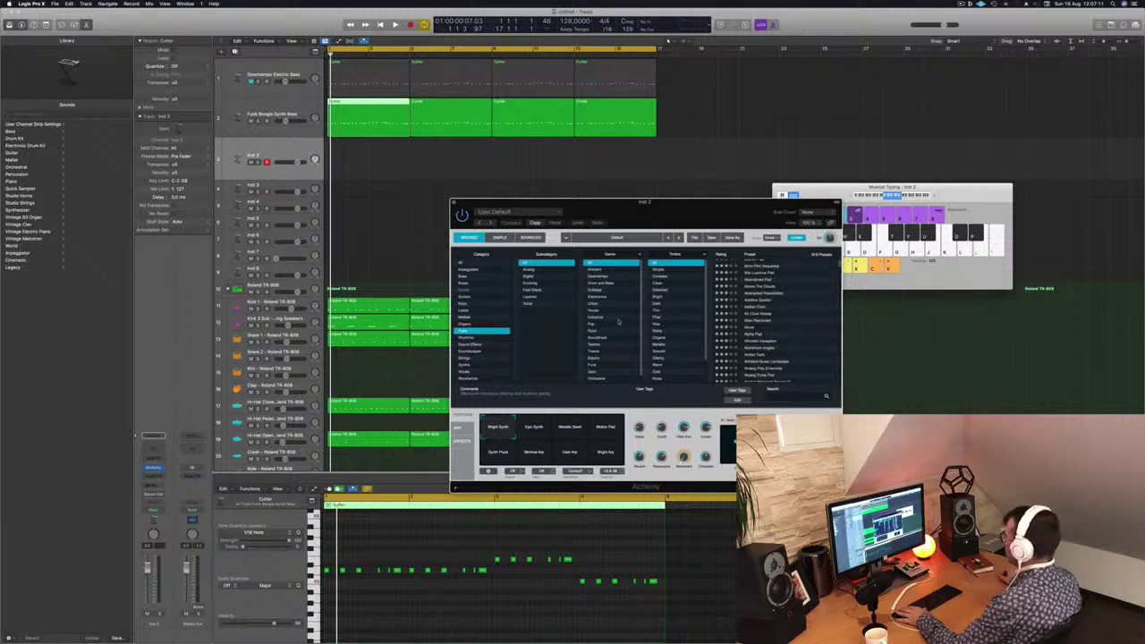
scroll(765, 322, down, 2)
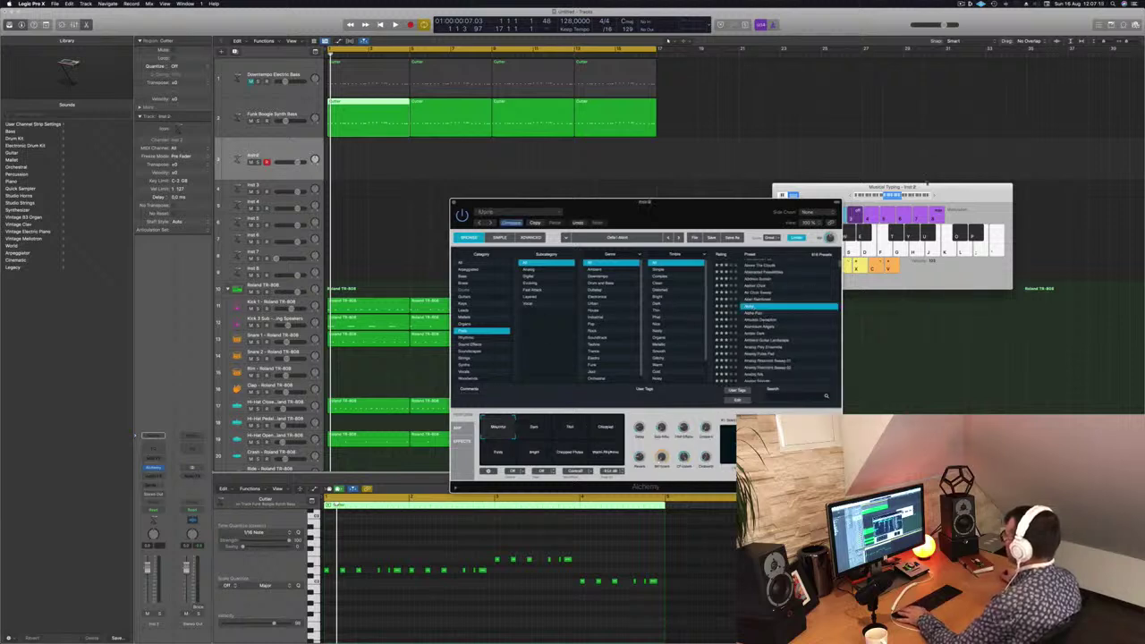
- Lower the Musical Typing keyboard range and audition the Alone, Alpha Pad and Altruistic Deception presets over the running beat
click(879, 195)
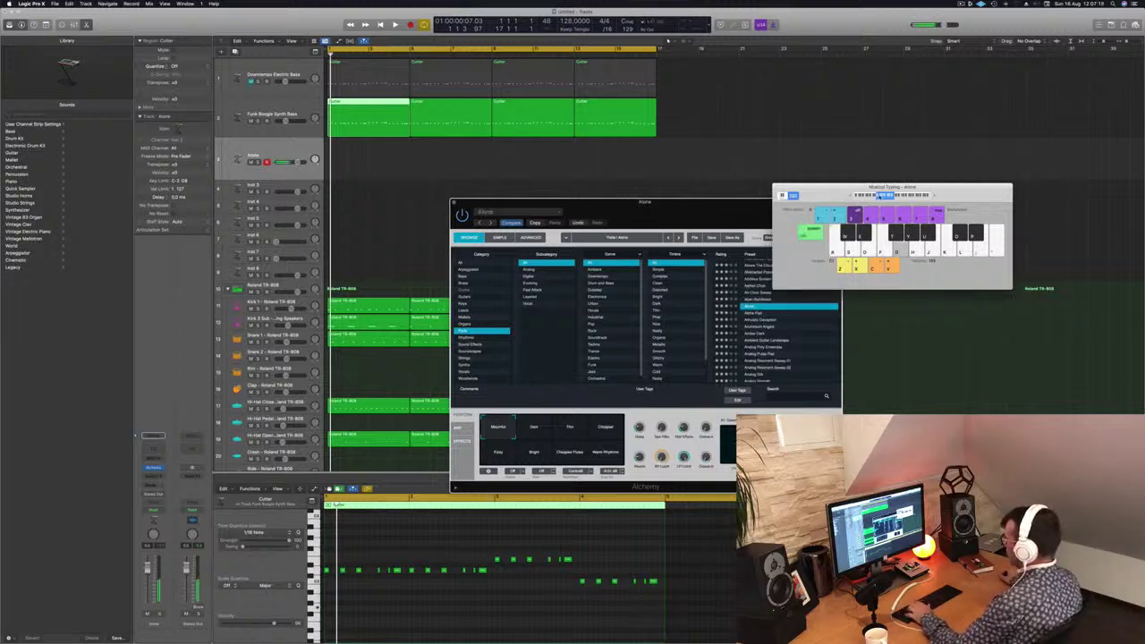
key(space)
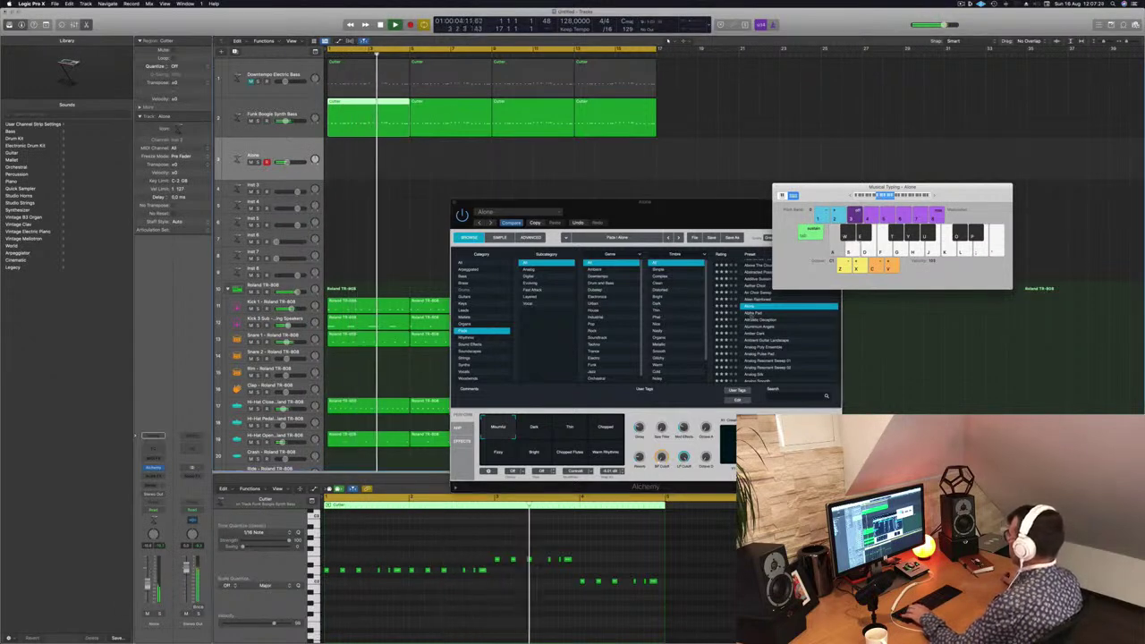
click(752, 317)
click(752, 314)
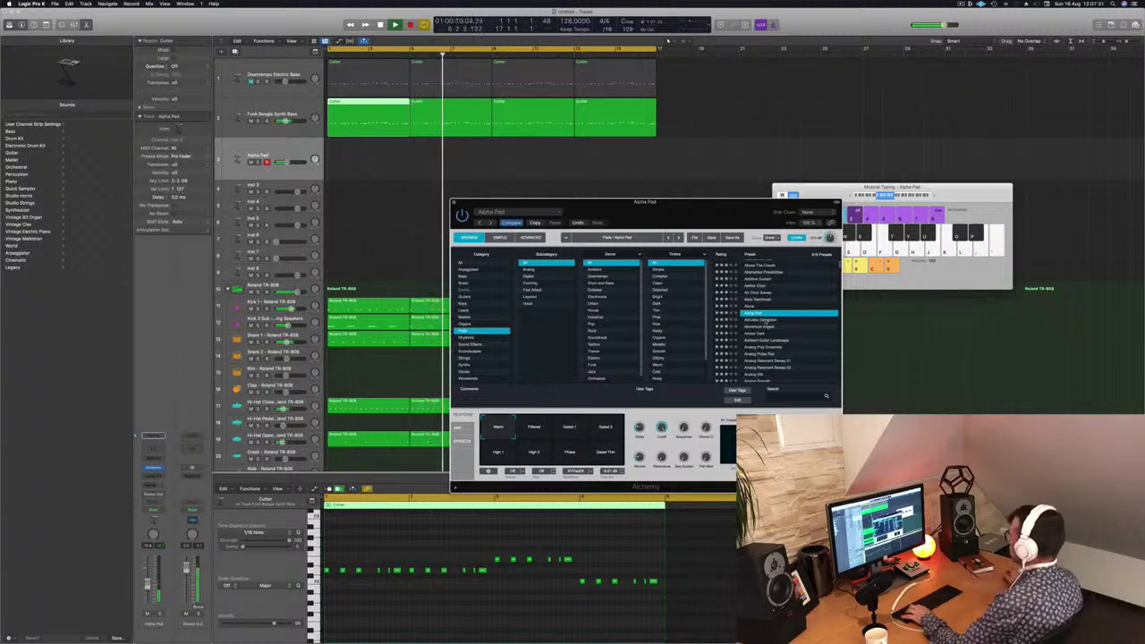
click(766, 320)
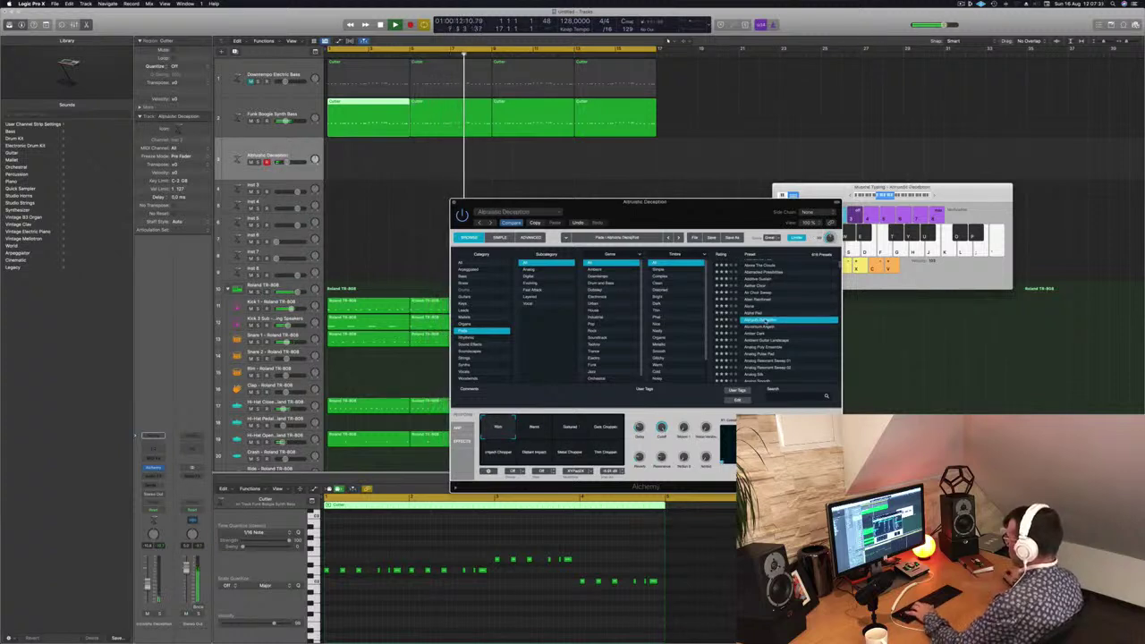
- Audition Amber Dark and Ambient Guitar Landscape, load the Analog Poly Ensemble preset and raise its track volume slightly
drag(767, 207, 931, 261)
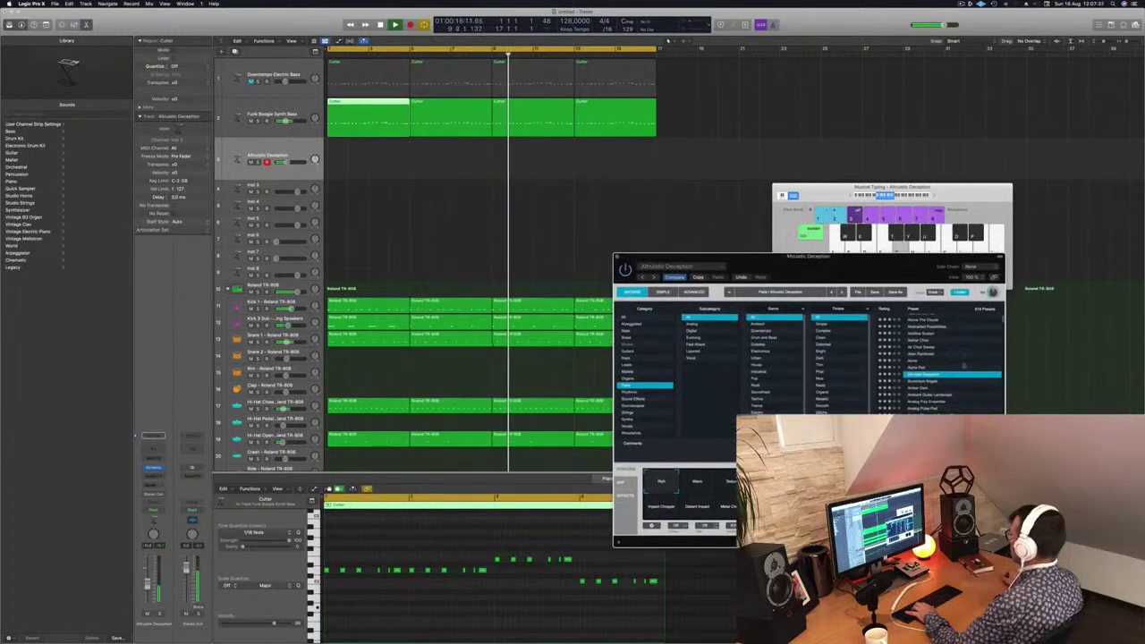
scroll(961, 356, down, 2)
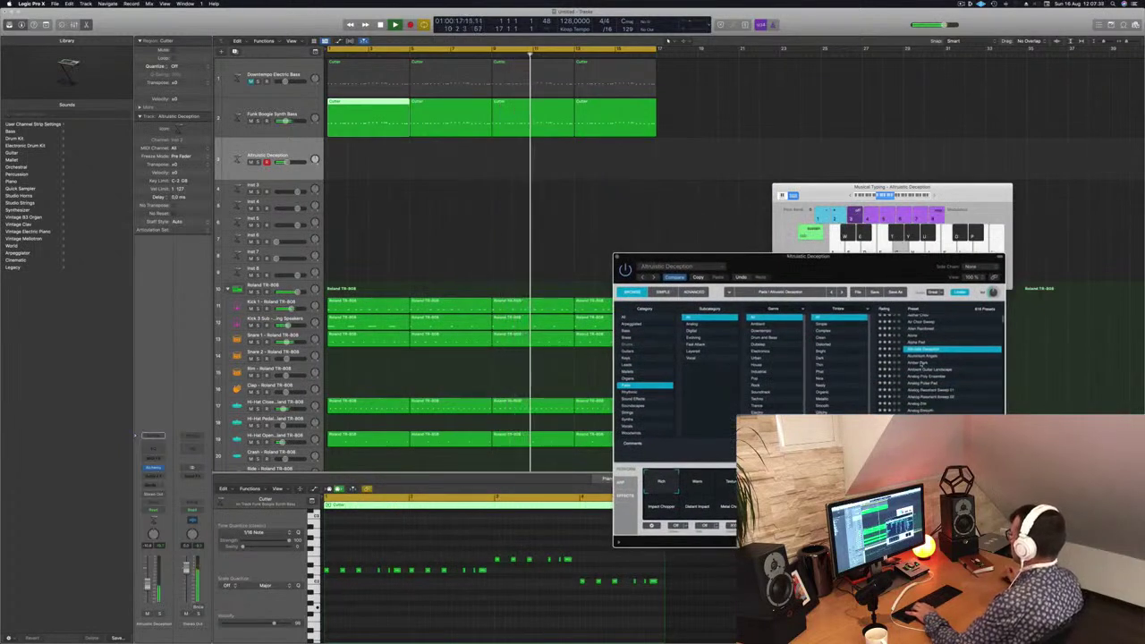
click(921, 362)
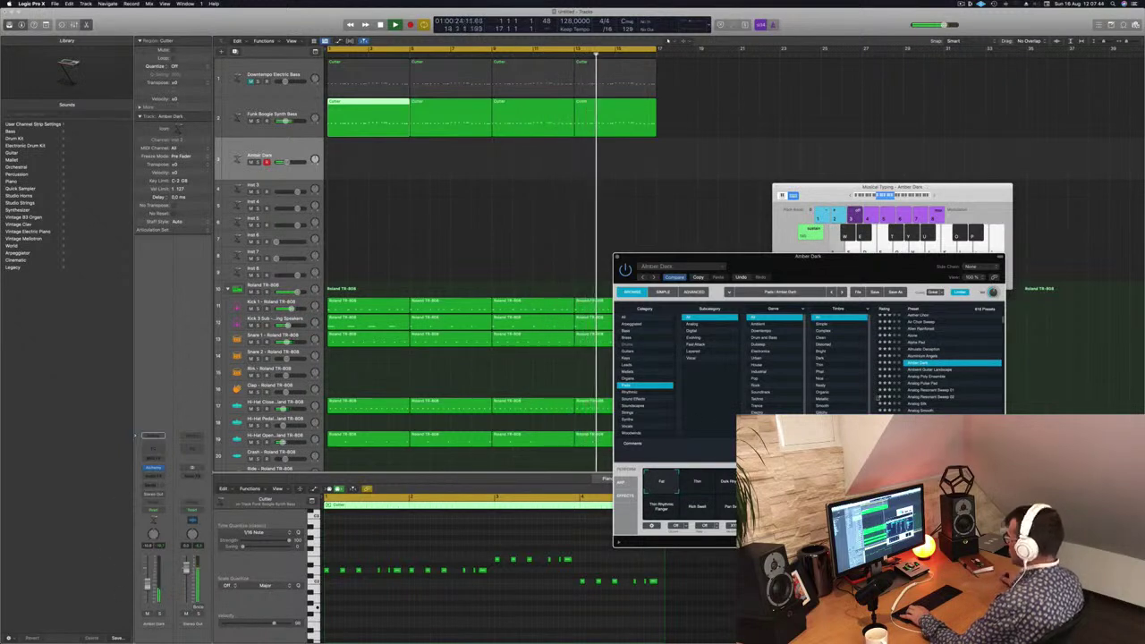
click(941, 372)
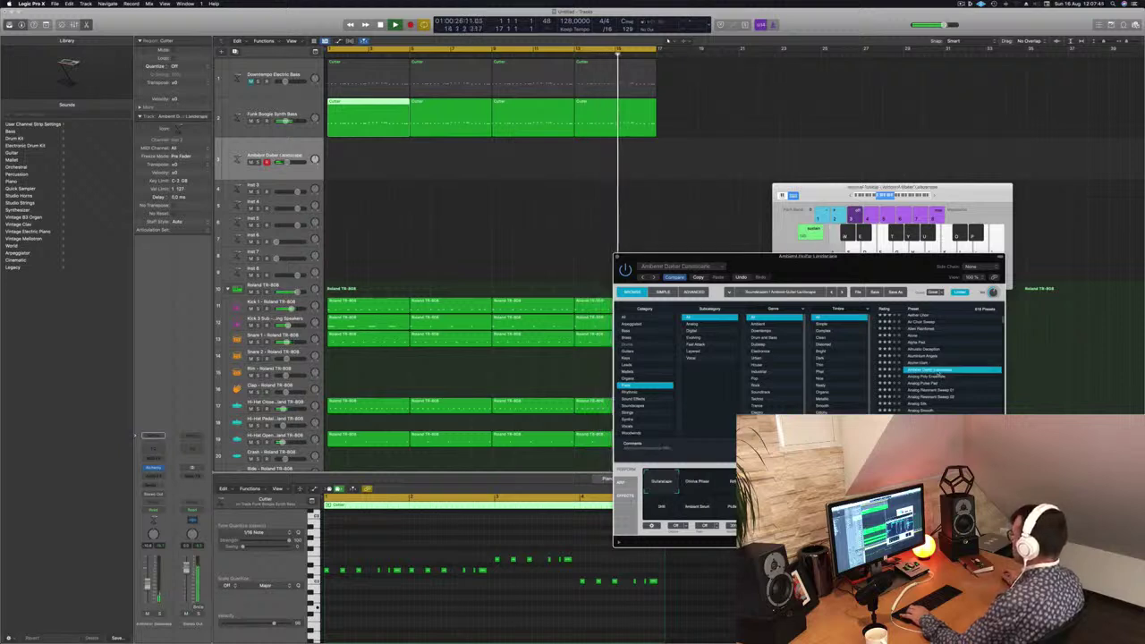
click(928, 377)
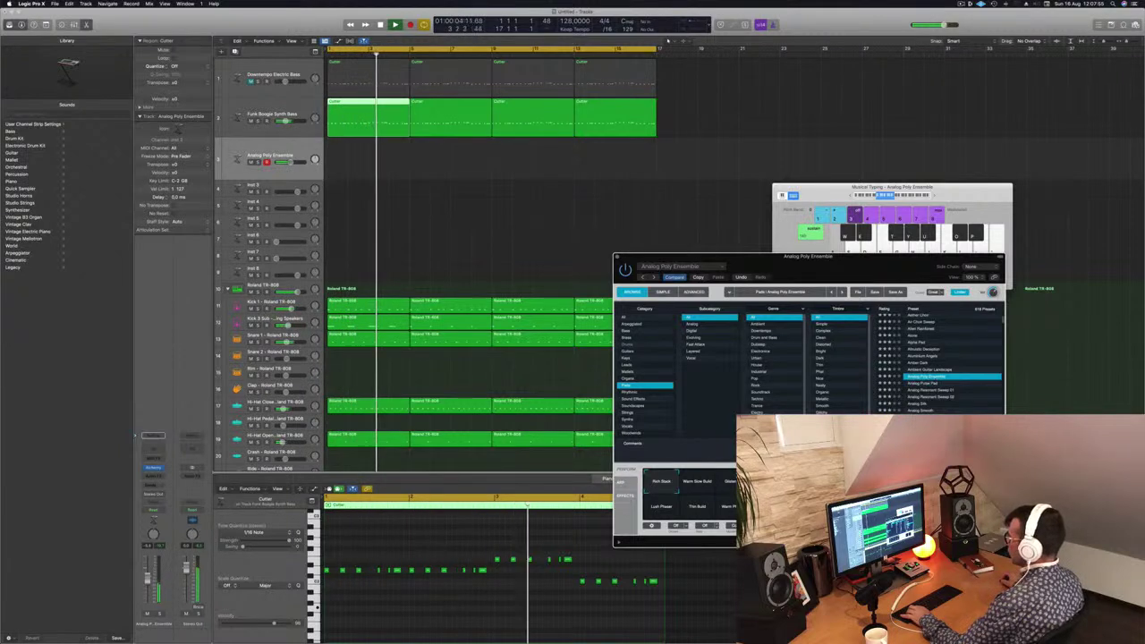
drag(287, 162, 292, 162)
key(s)
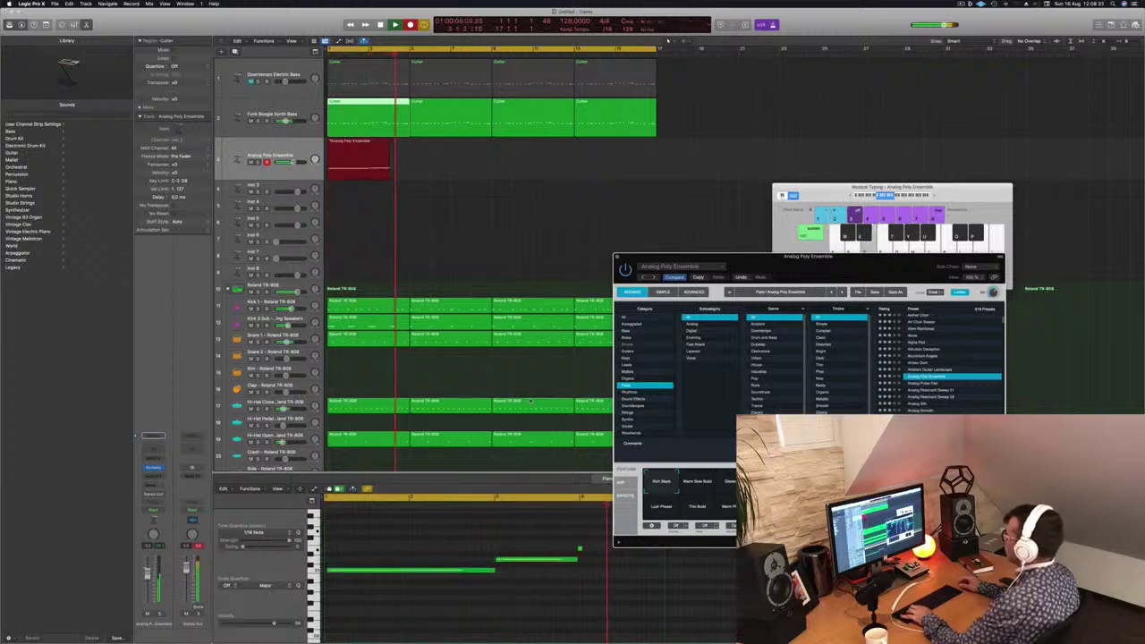
key(space)
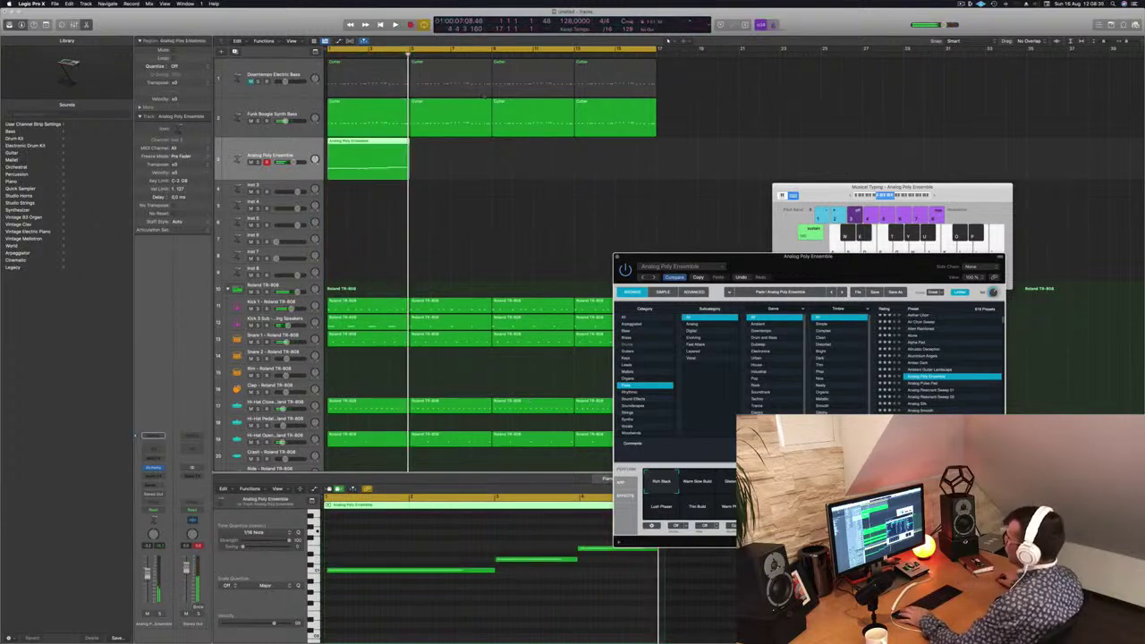
click(396, 157)
key(BackSpace)
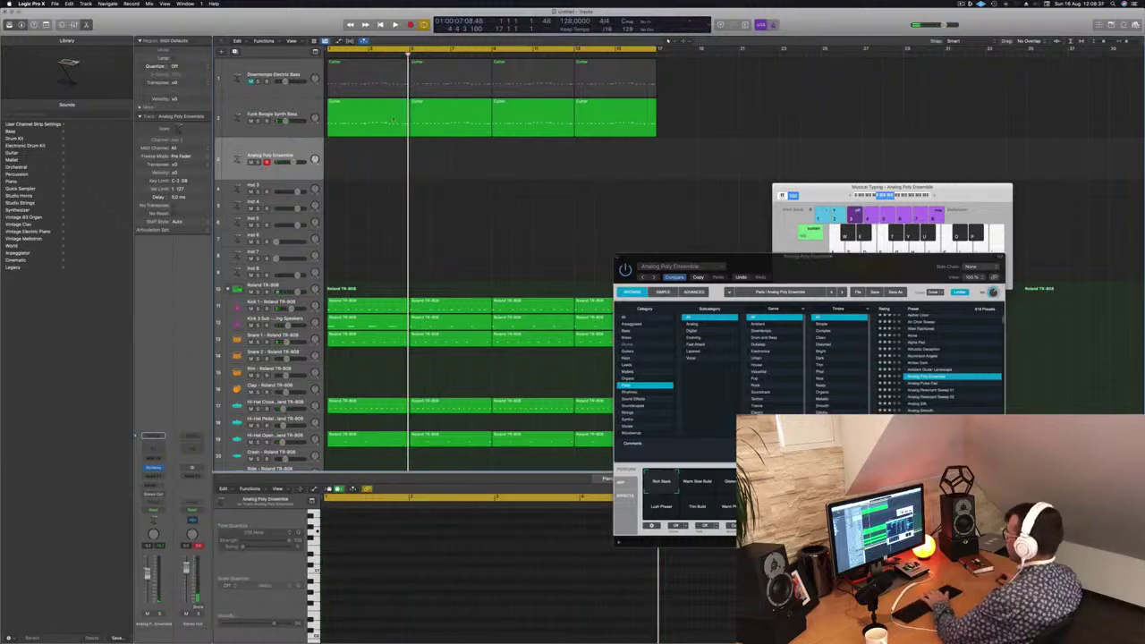
- Copy the first Funk Boogie Synth Bass region to the Analog Poly Ensemble track and delete all but the first note of each pitch
drag(371, 121, 370, 173)
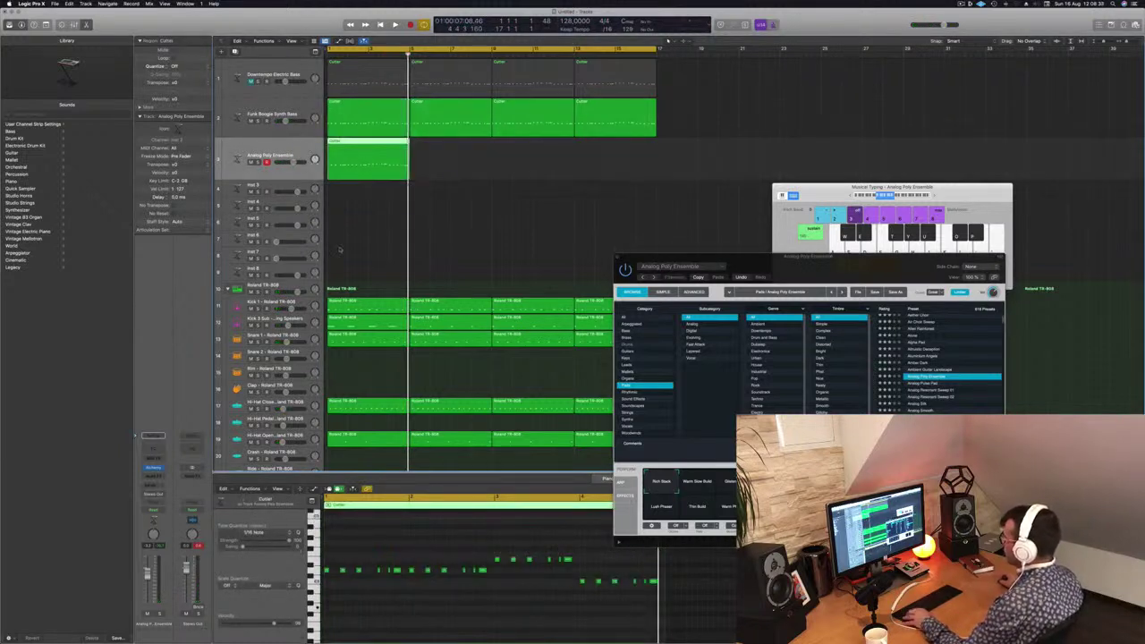
drag(340, 566, 479, 589)
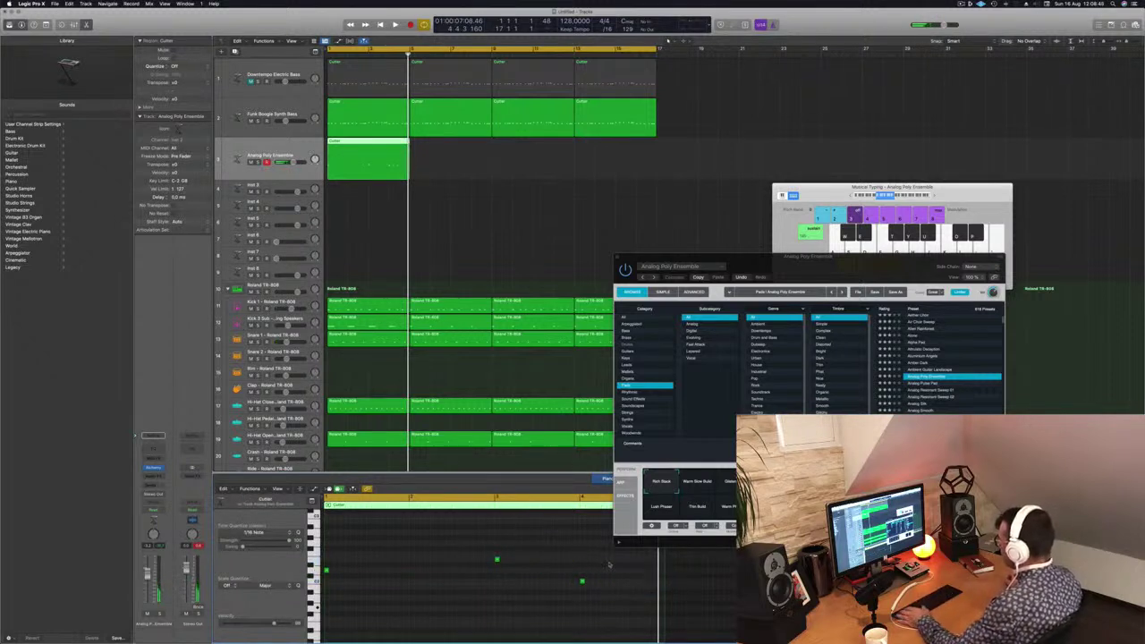
- Stretch the pad's first note to two bars and the other two to one bar each, and play back the result
drag(601, 615, 455, 544)
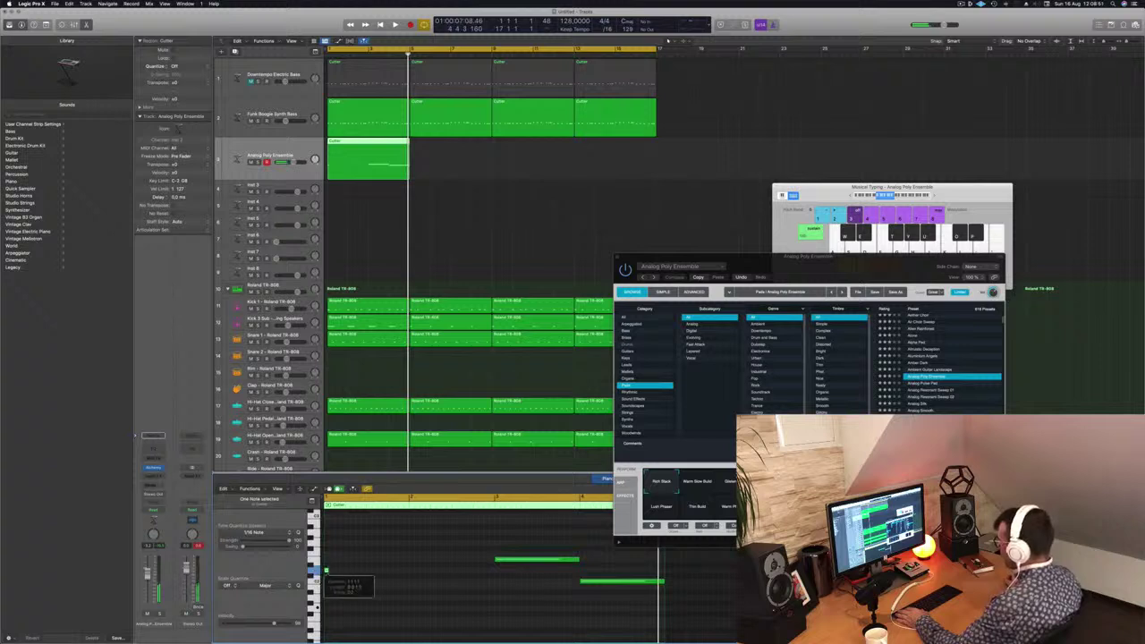
drag(328, 570, 474, 571)
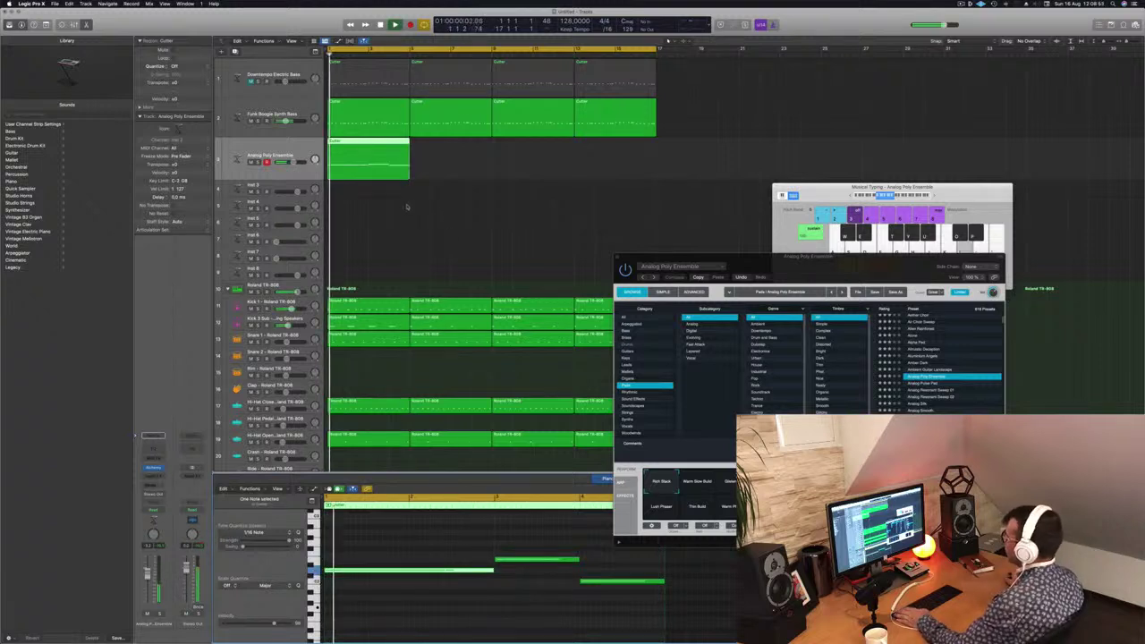
key(space)
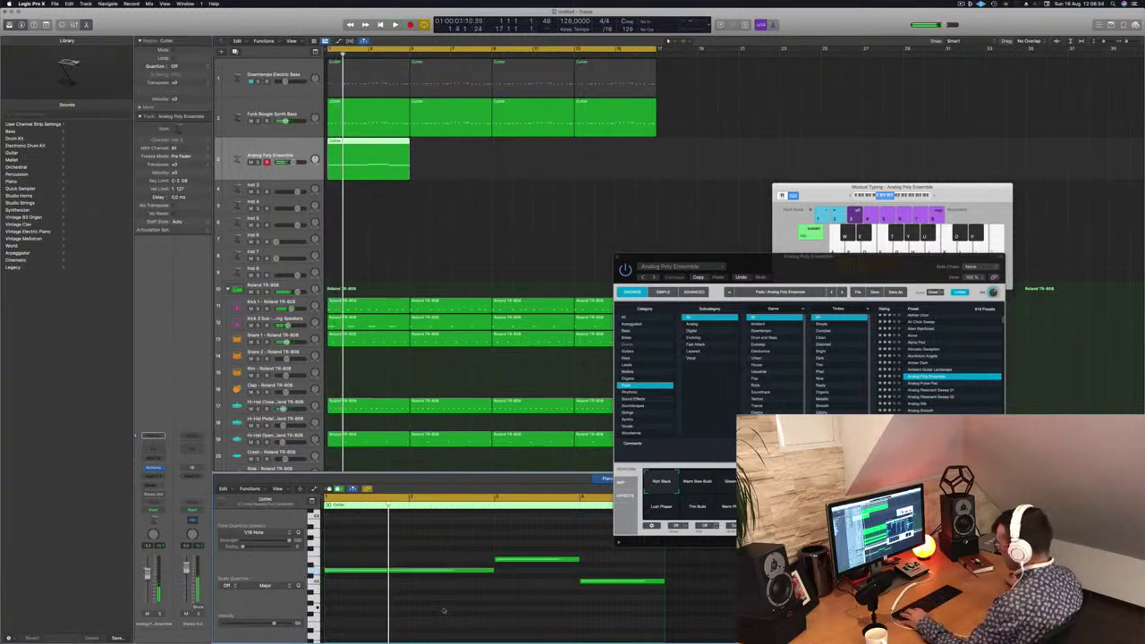
scroll(443, 609, up, 3)
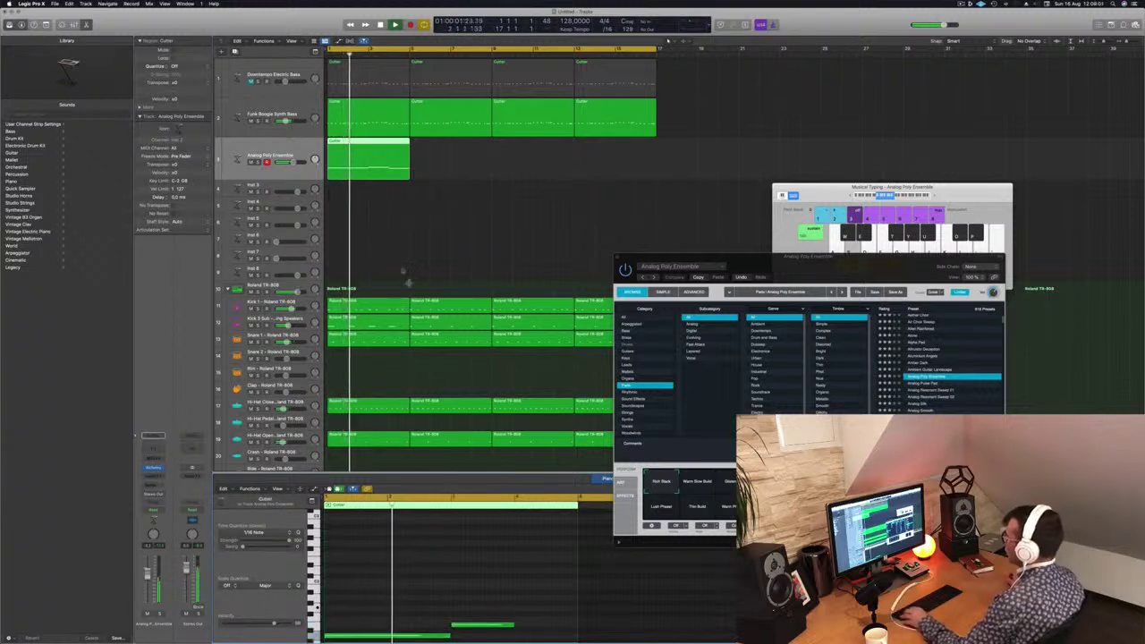
- Copy the four-bar Analog Poly Ensemble region three times so the pad fills all sixteen bars
drag(372, 152, 456, 150)
mouse_move(528, 158)
mouse_down()
mouse_move(376, 152)
mouse_move(532, 149)
mouse_up()
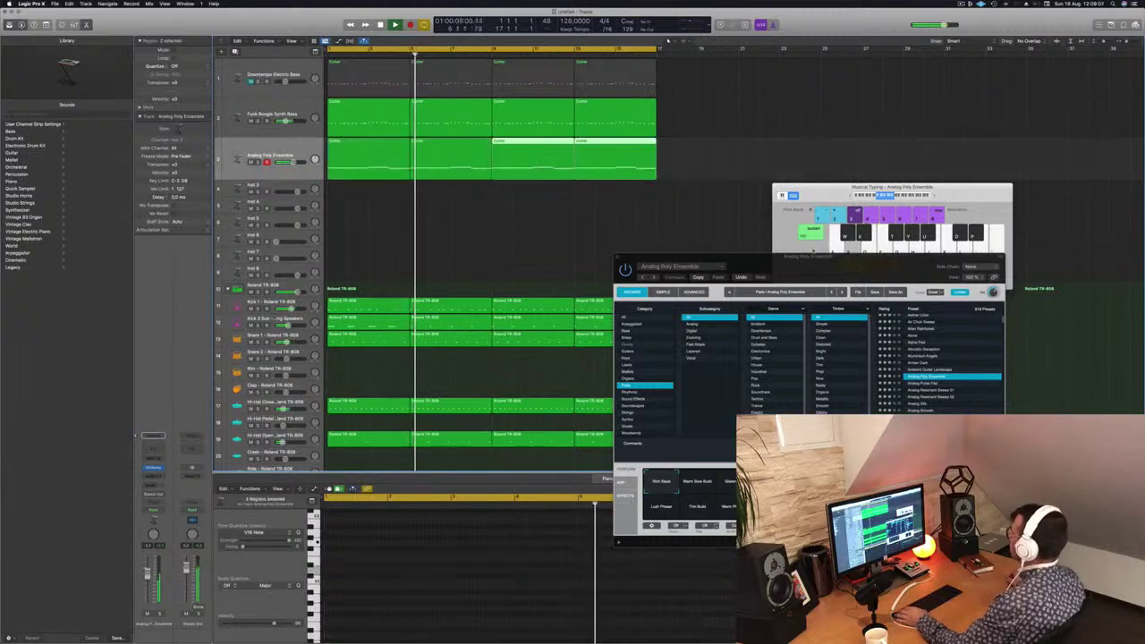
- Audition the pad's Glistening, Deep Rhythm and Thin Build performance snapshots in Alchemy from the start, then choose Lush Phaser
drag(803, 263, 603, 234)
key(space)
click(531, 455)
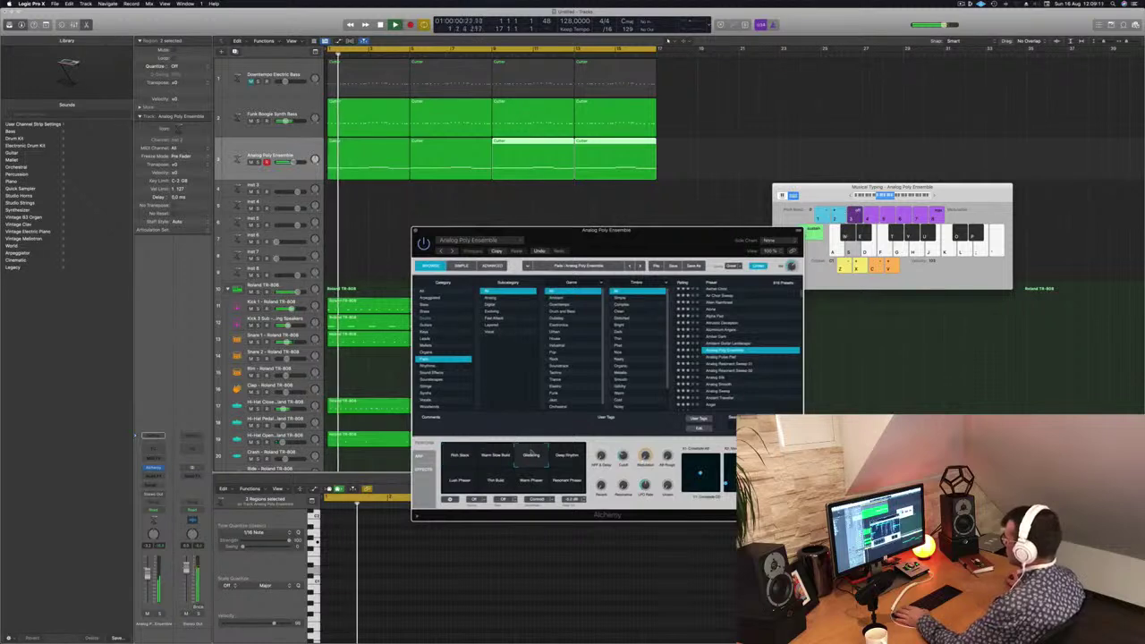
click(563, 455)
key(Return)
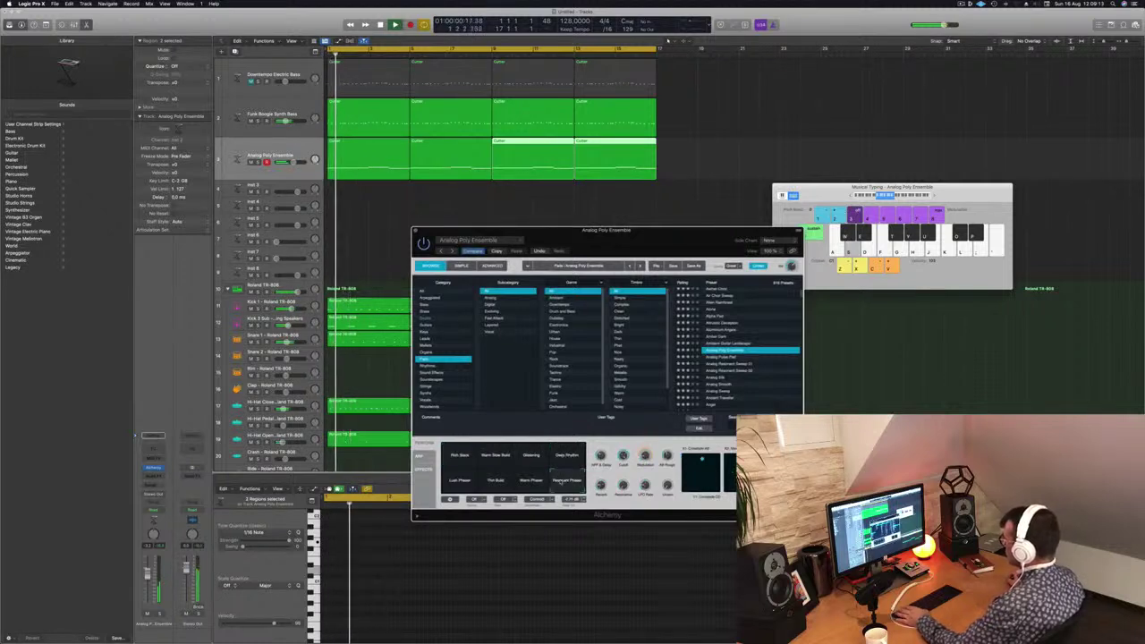
click(495, 480)
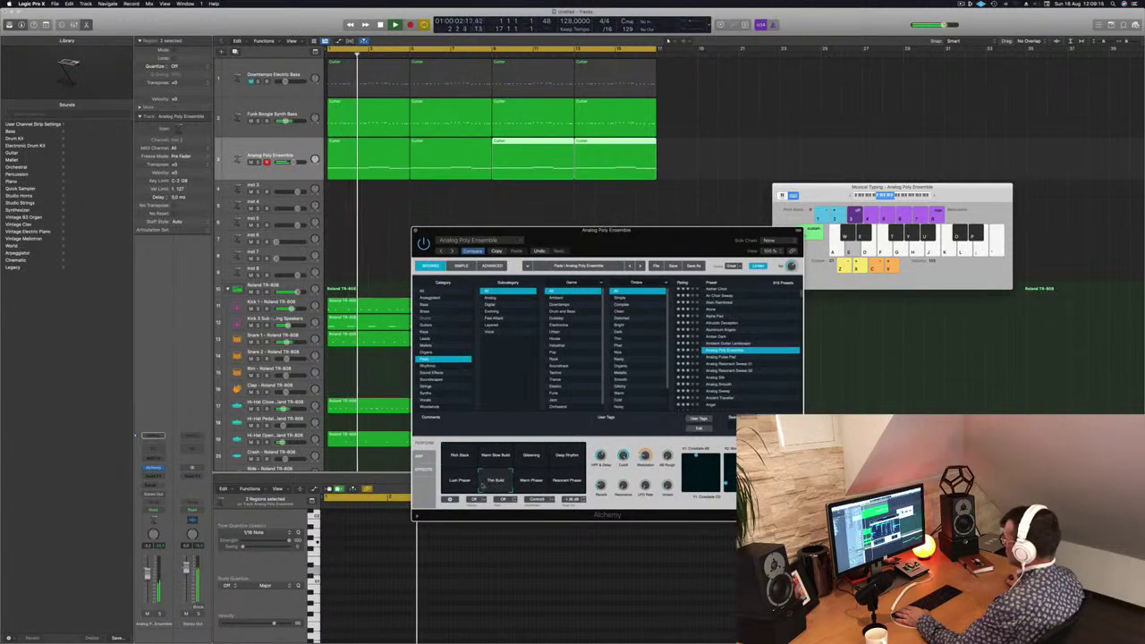
key(Return)
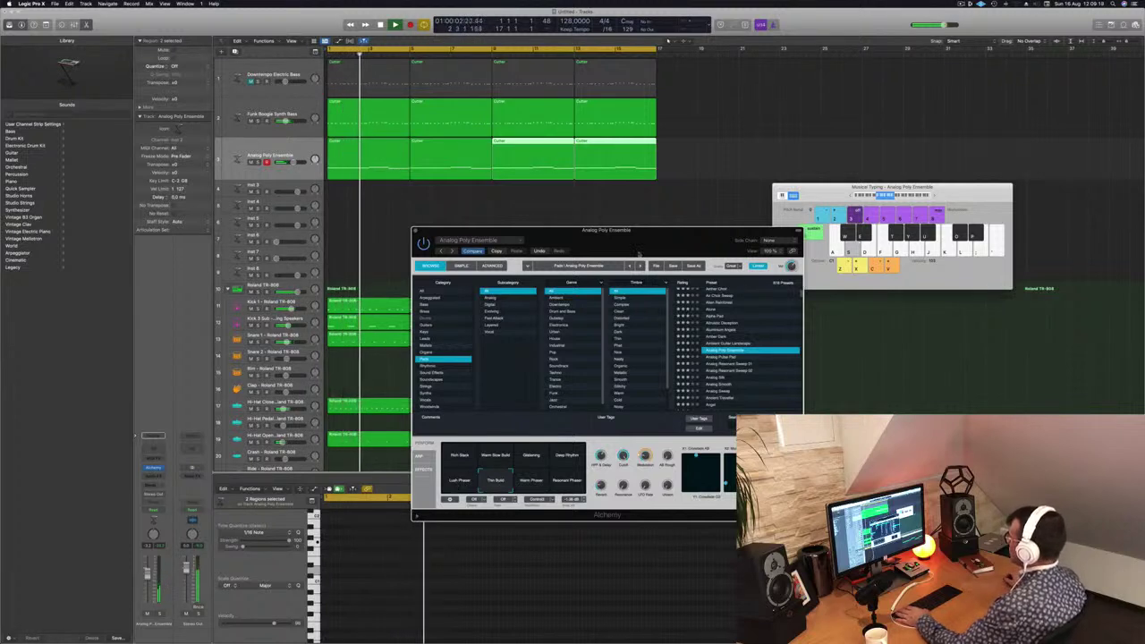
drag(648, 245, 888, 117)
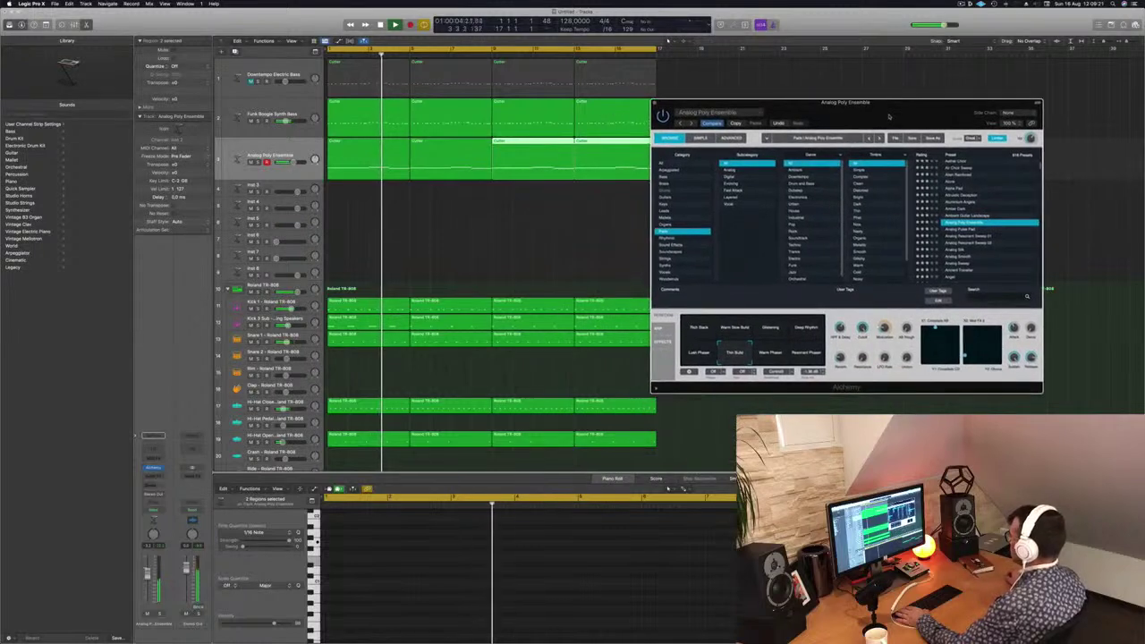
click(698, 361)
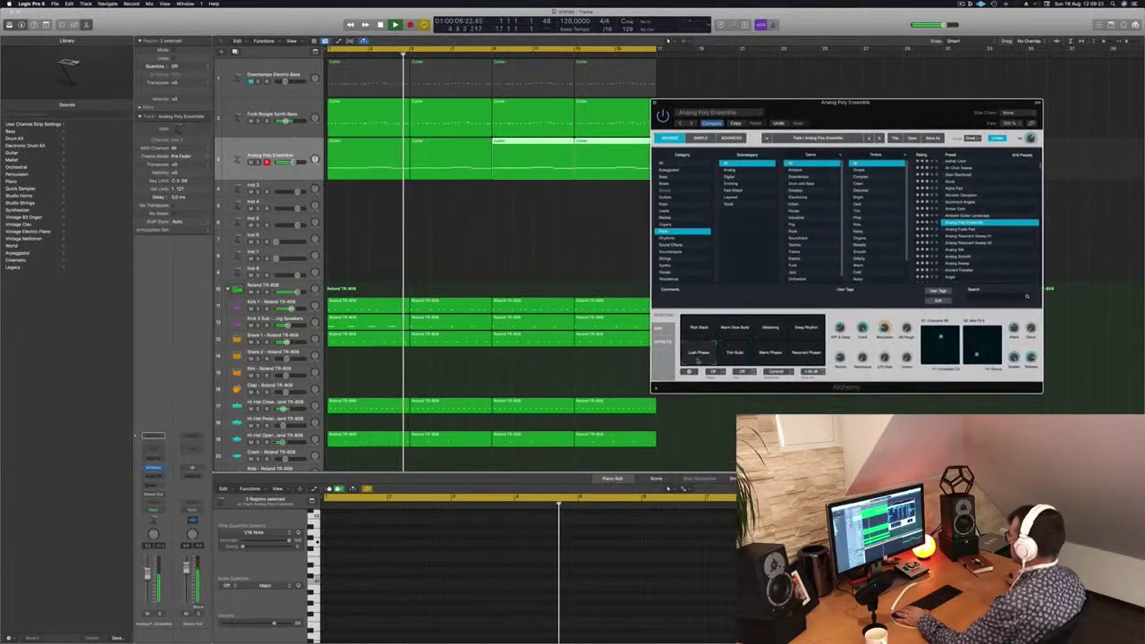
key(Return)
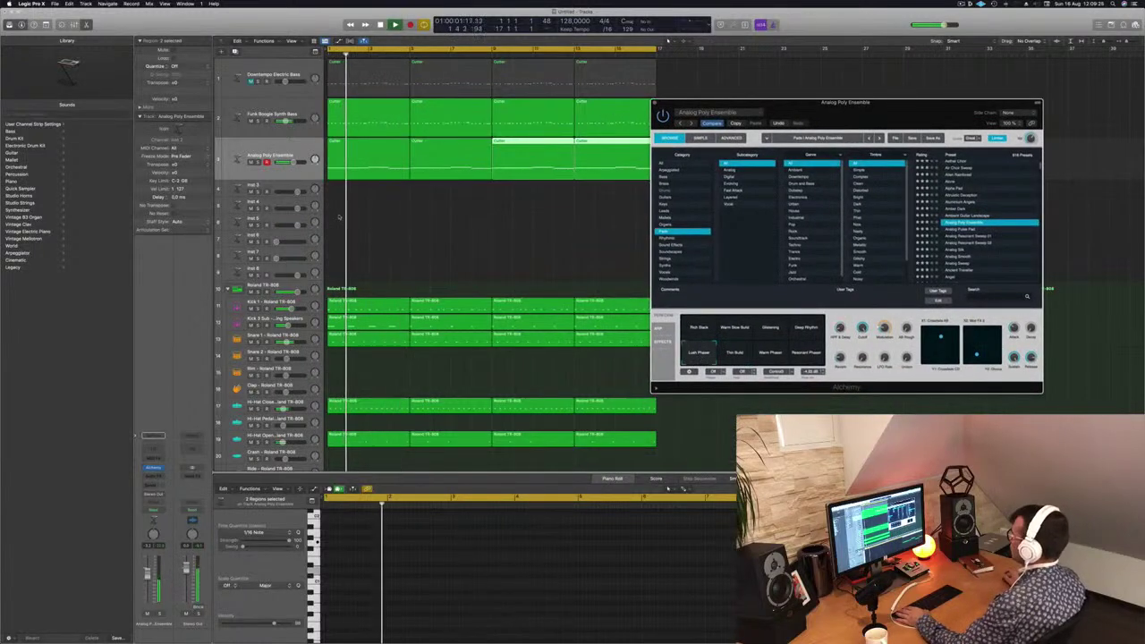
- Duplicate the Analog Poly Ensemble track with its settings and copy all four pad regions onto the duplicate
mouse_move(356, 161)
mouse_down()
mouse_move(362, 194)
mouse_move(364, 170)
mouse_up()
key(space)
click(294, 158)
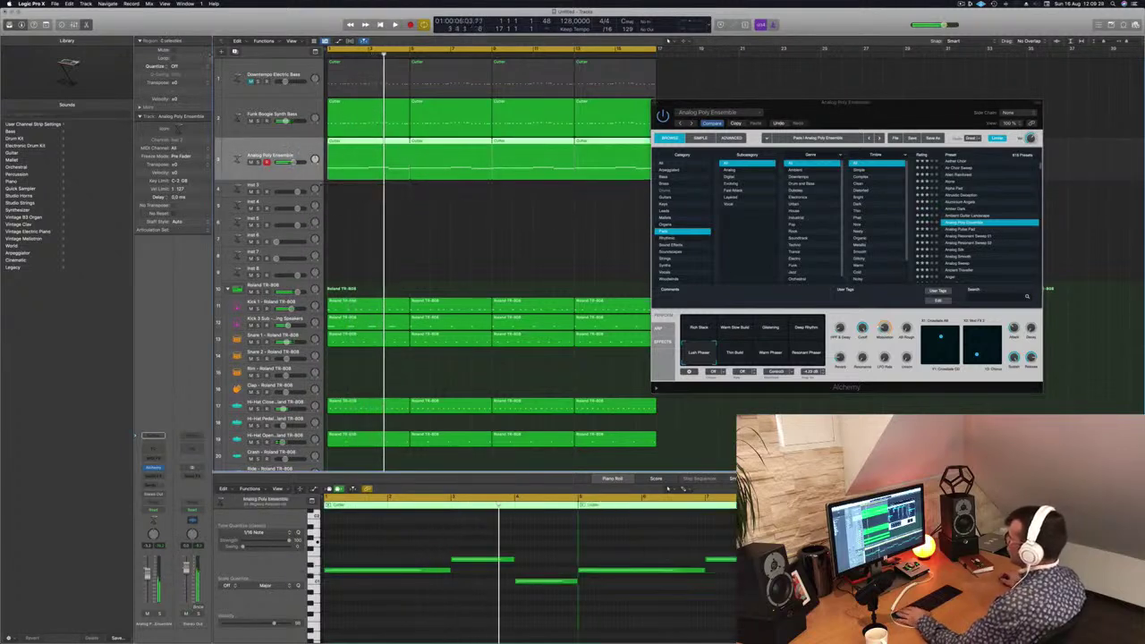
key(super+d)
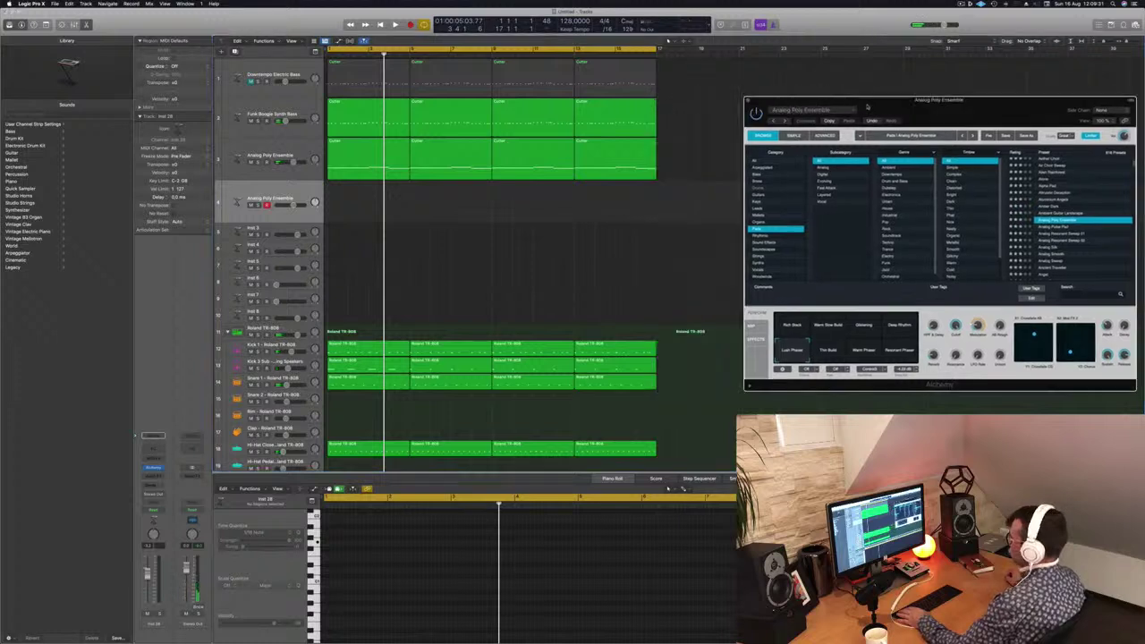
click(432, 141)
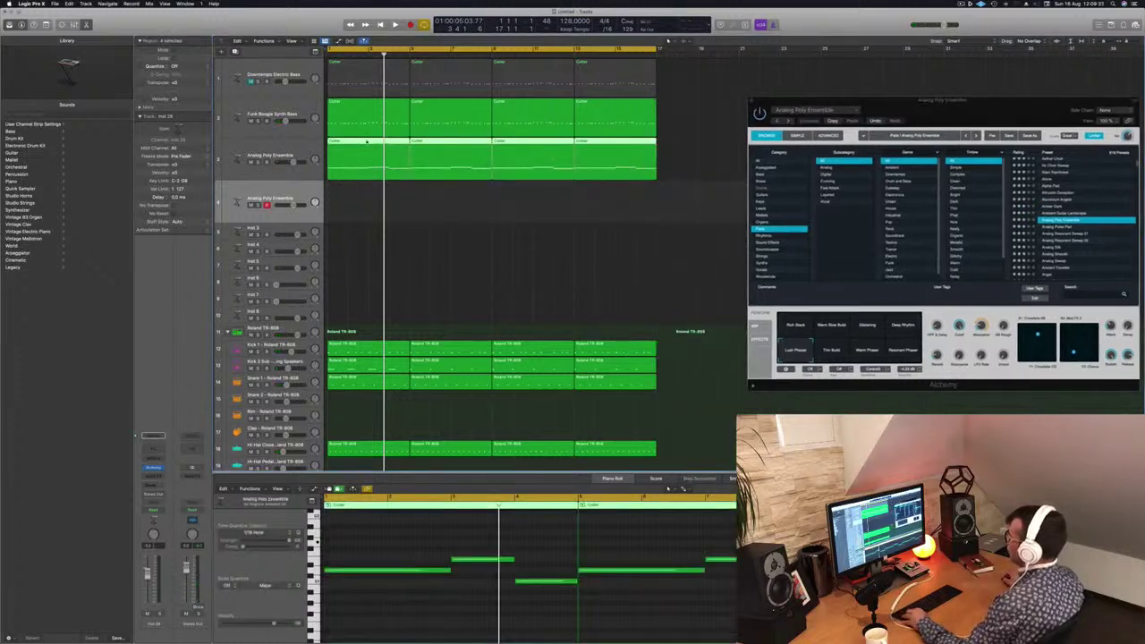
drag(366, 141, 367, 192)
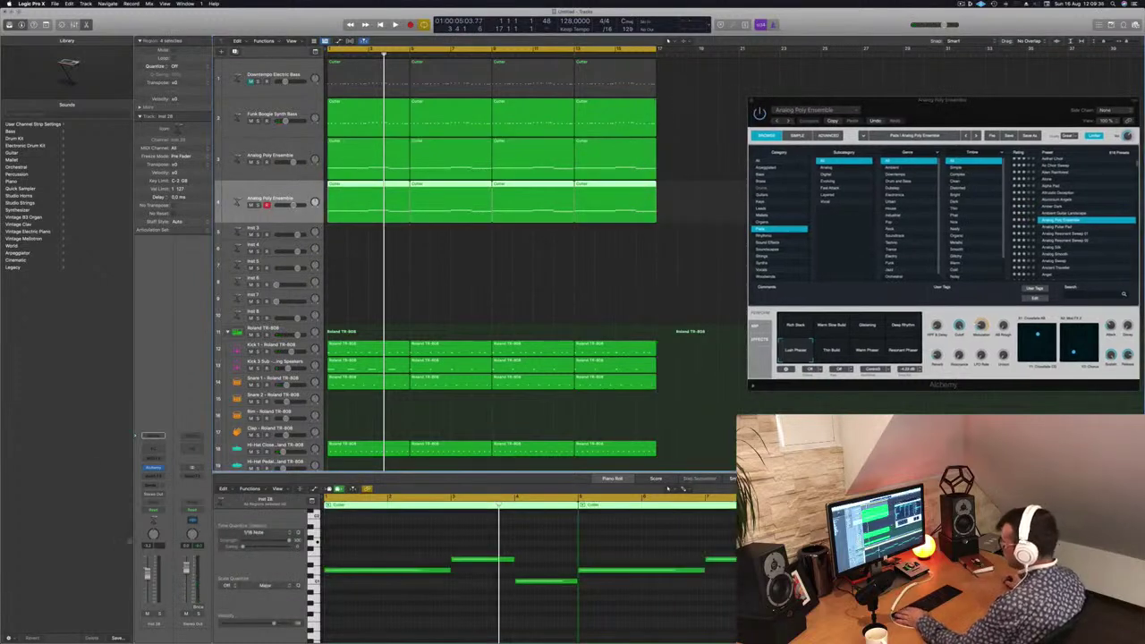
- Open Alchemy on the duplicate pad track, adjust its Cutoff while the track plays soloed, and turn the solo off
click(154, 467)
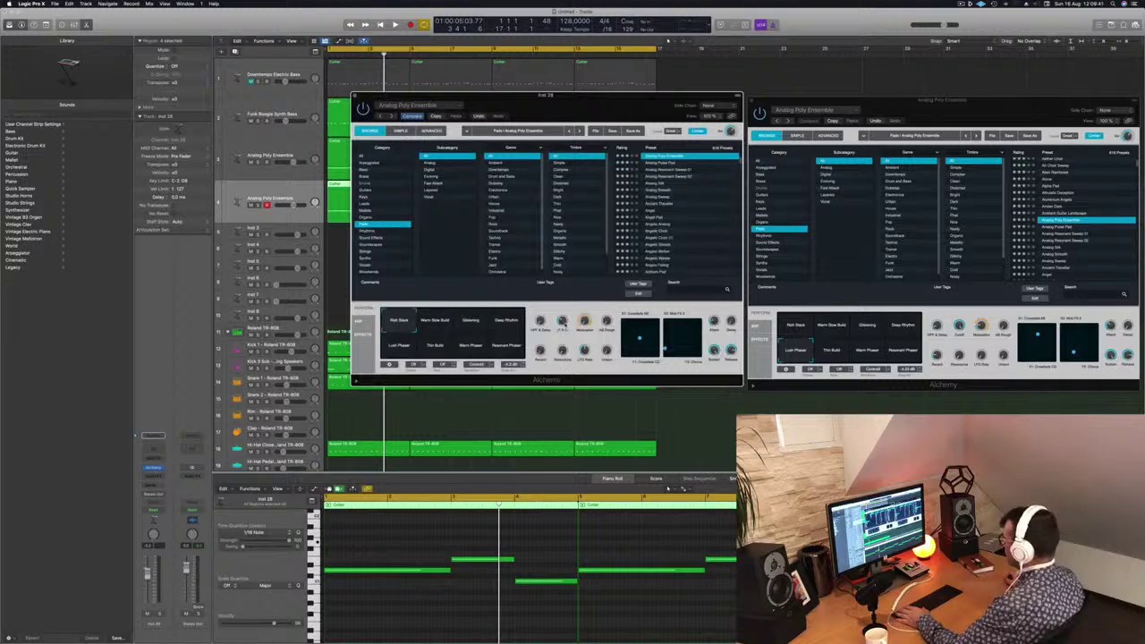
key(space)
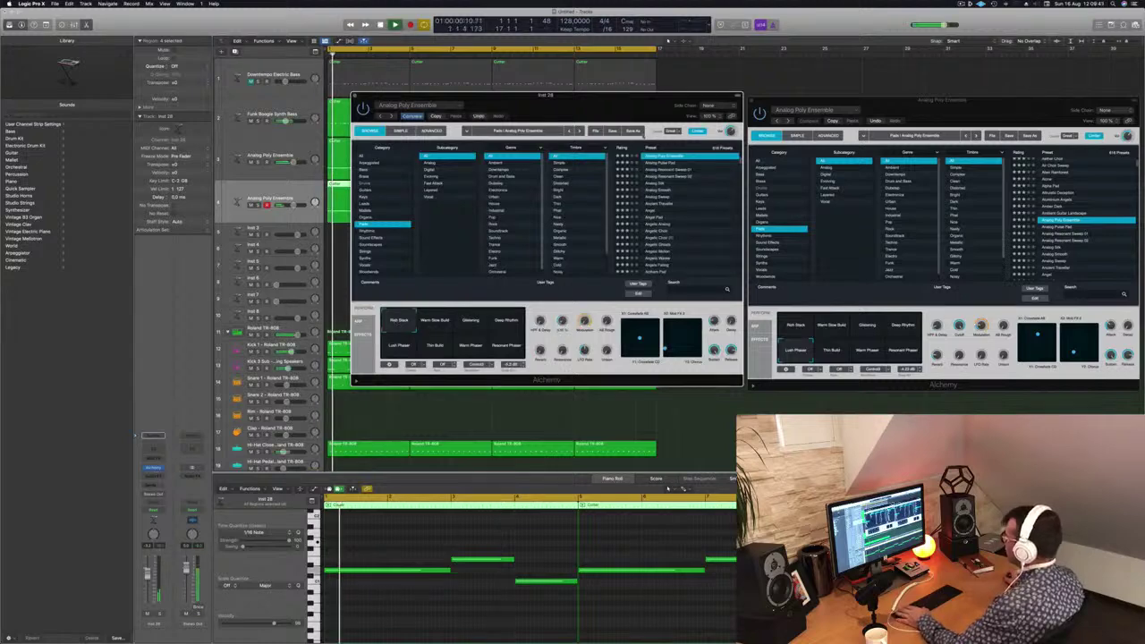
drag(545, 94, 805, 107)
key(Return)
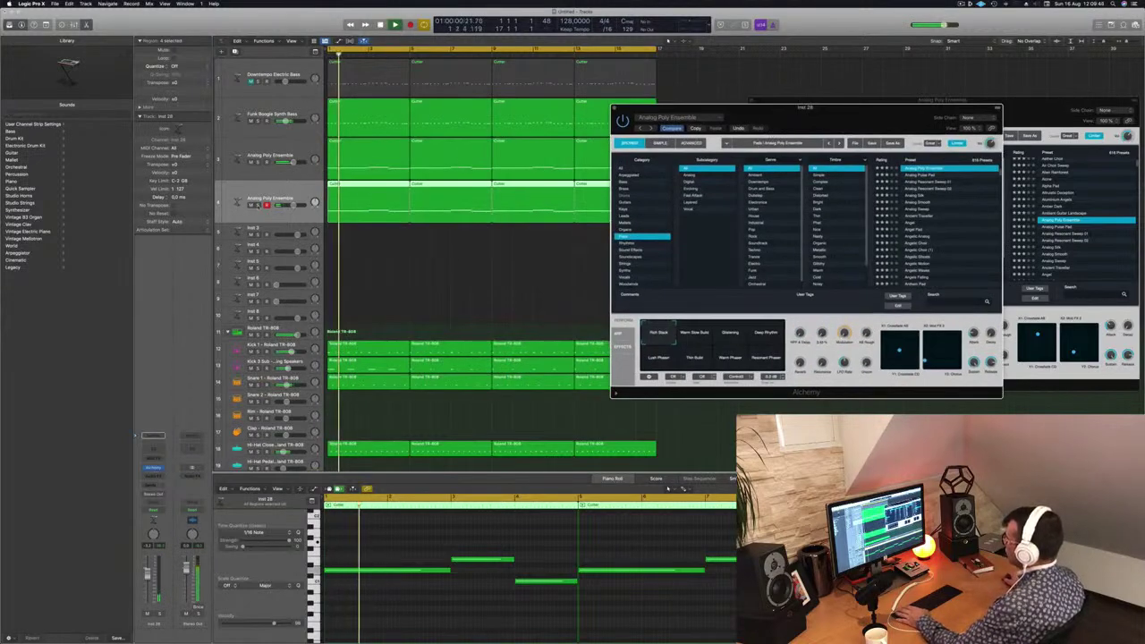
key(s)
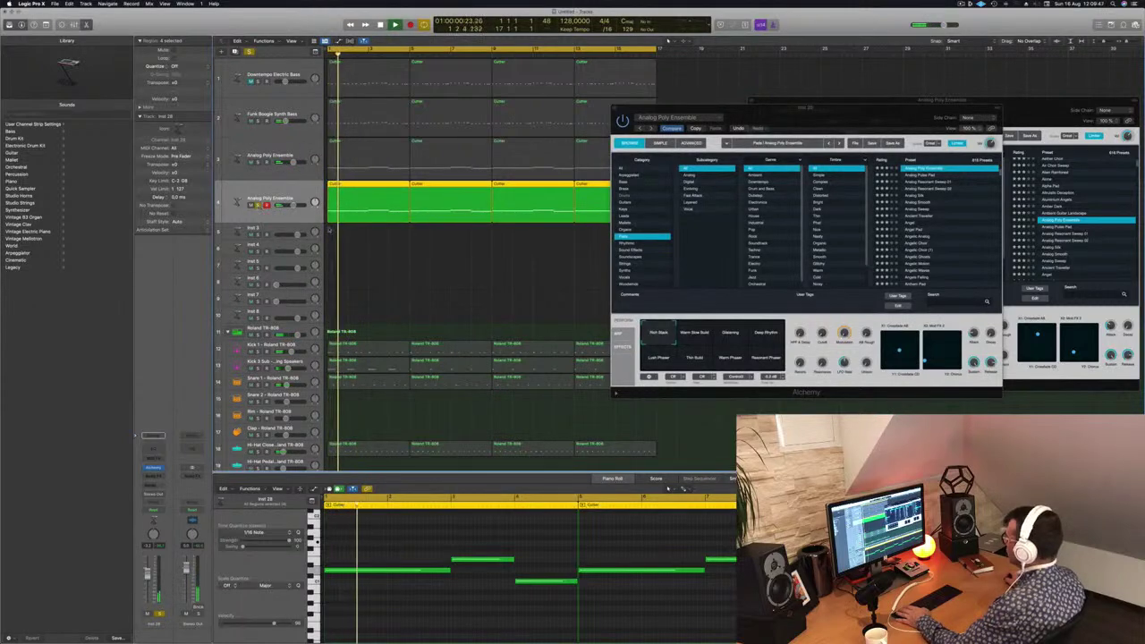
click(823, 325)
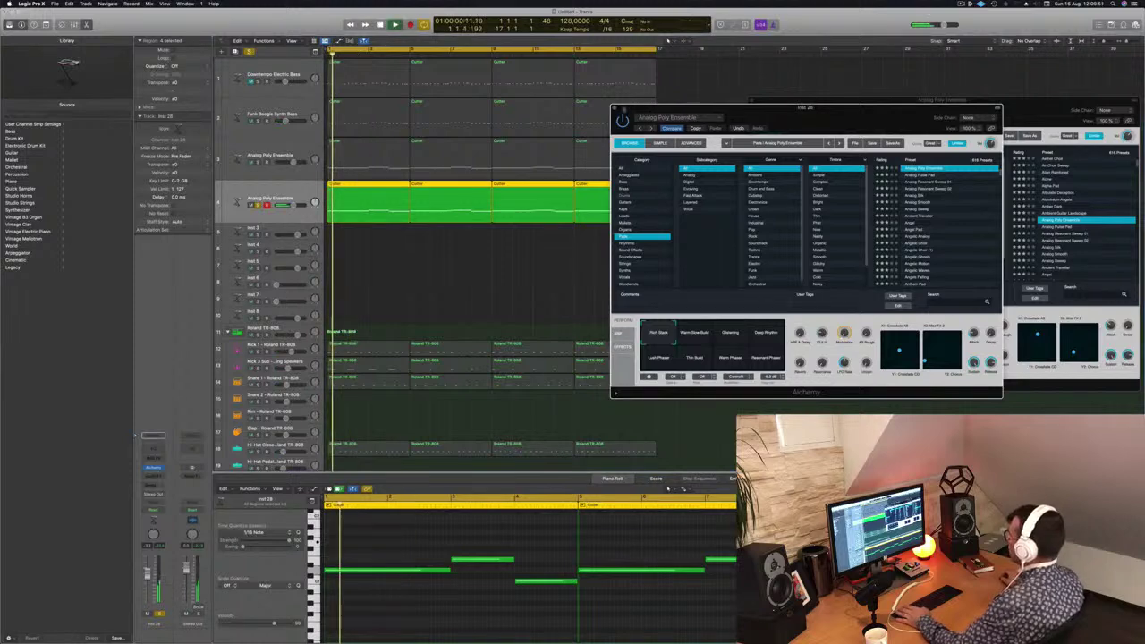
click(613, 107)
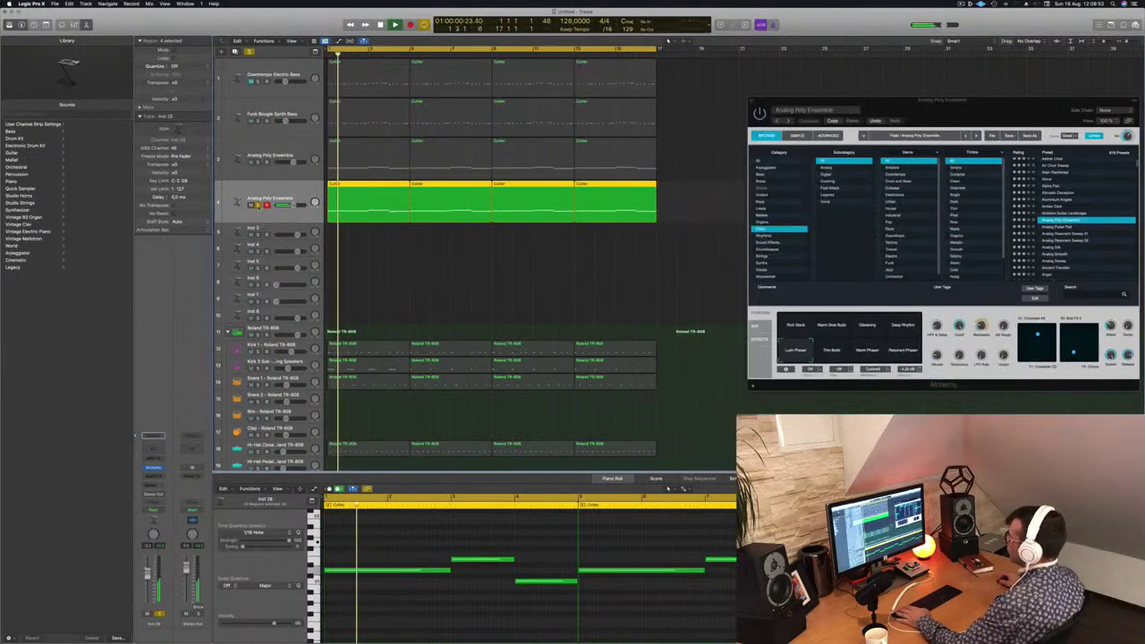
click(258, 205)
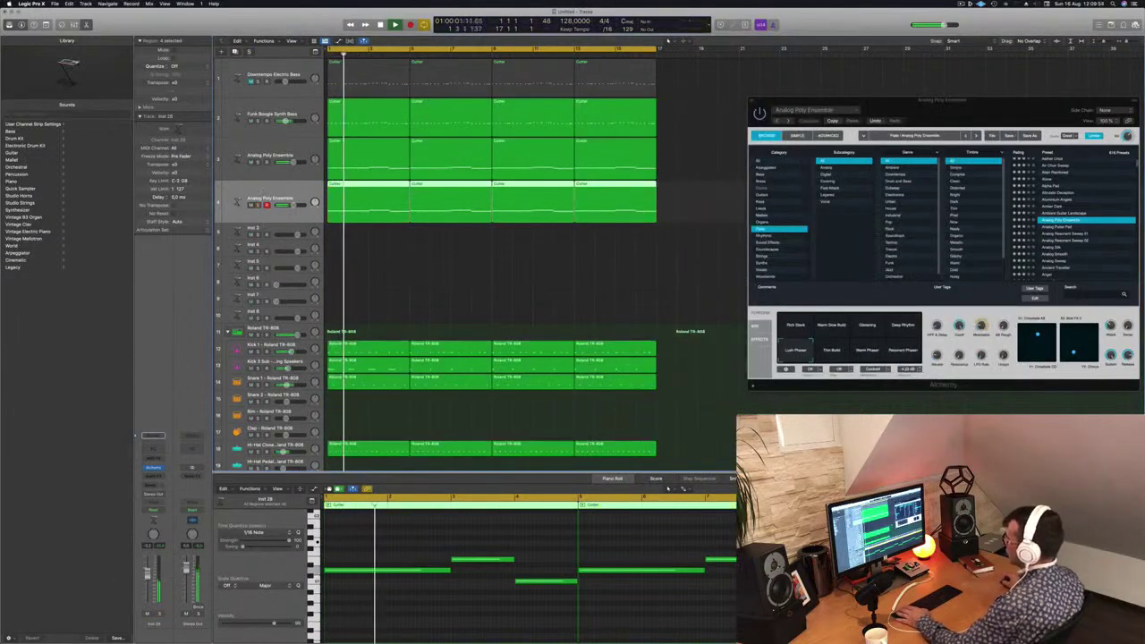
- Reopen Alchemy on the original pad track and audition the Rich Stack, Warm Slow Build, Glistening and Deep Rhythm snapshots
key(Up)
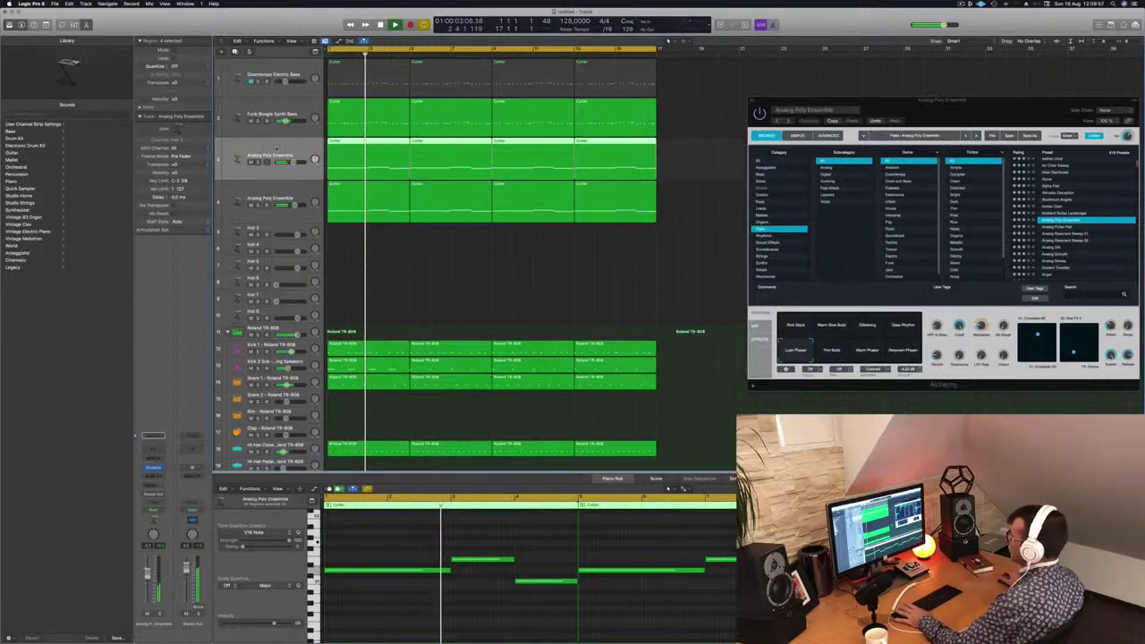
key(super+w)
key(super+k)
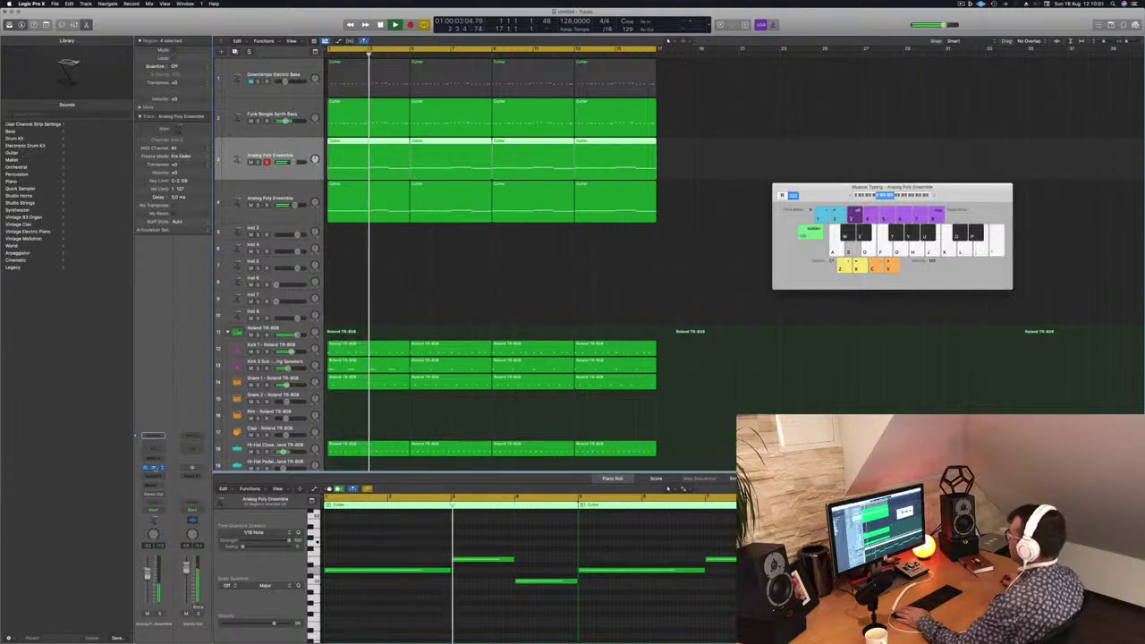
click(155, 466)
drag(946, 110, 620, 191)
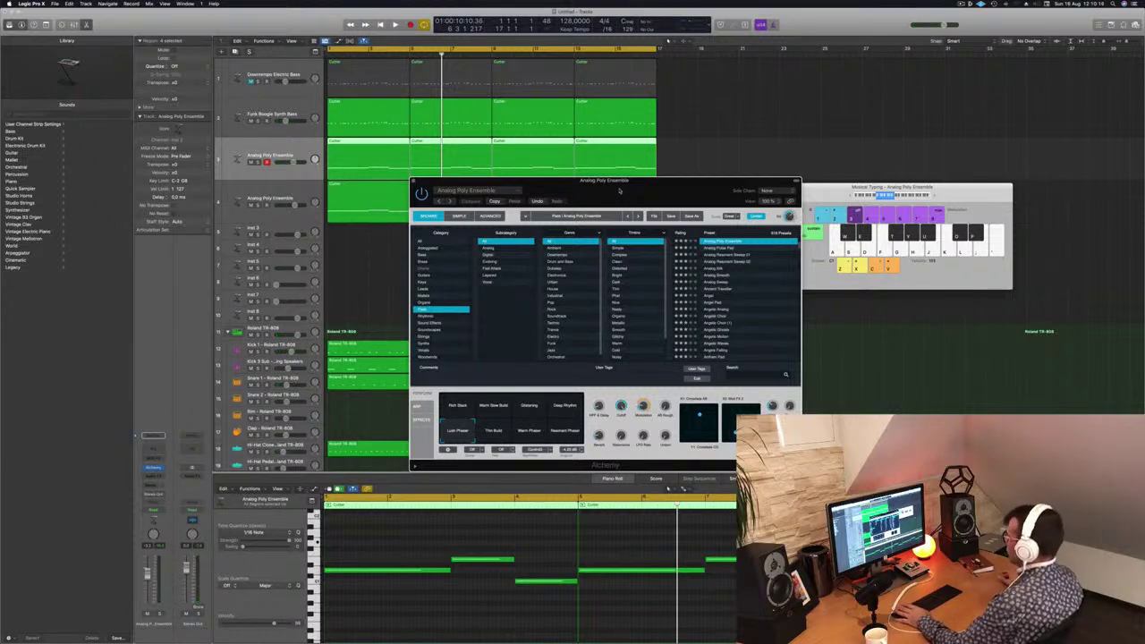
key(Return)
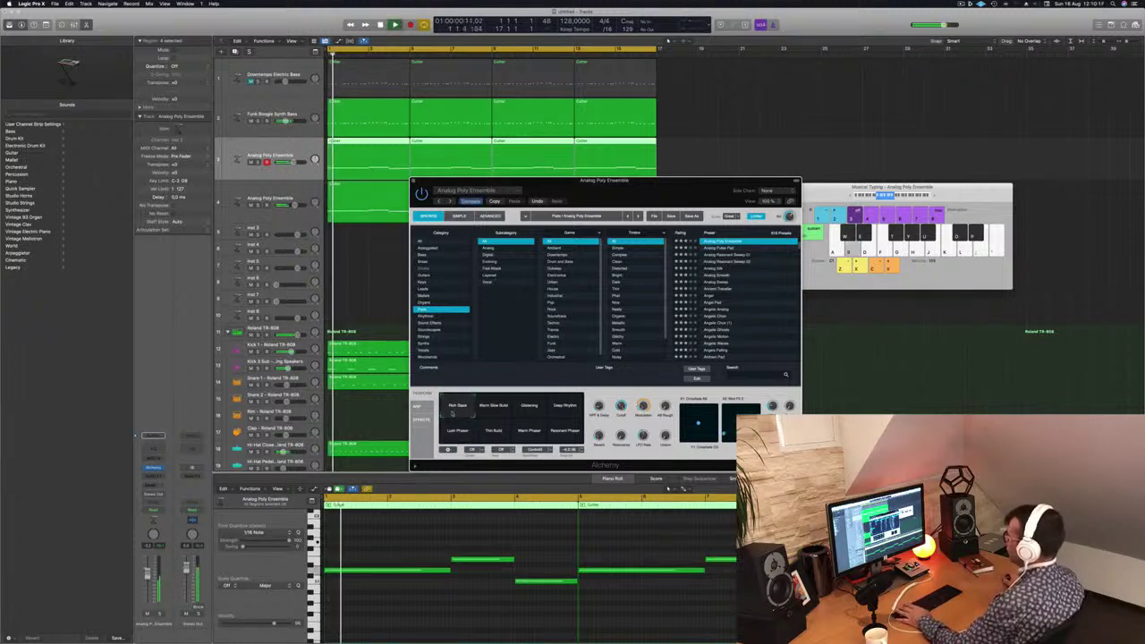
key(Return)
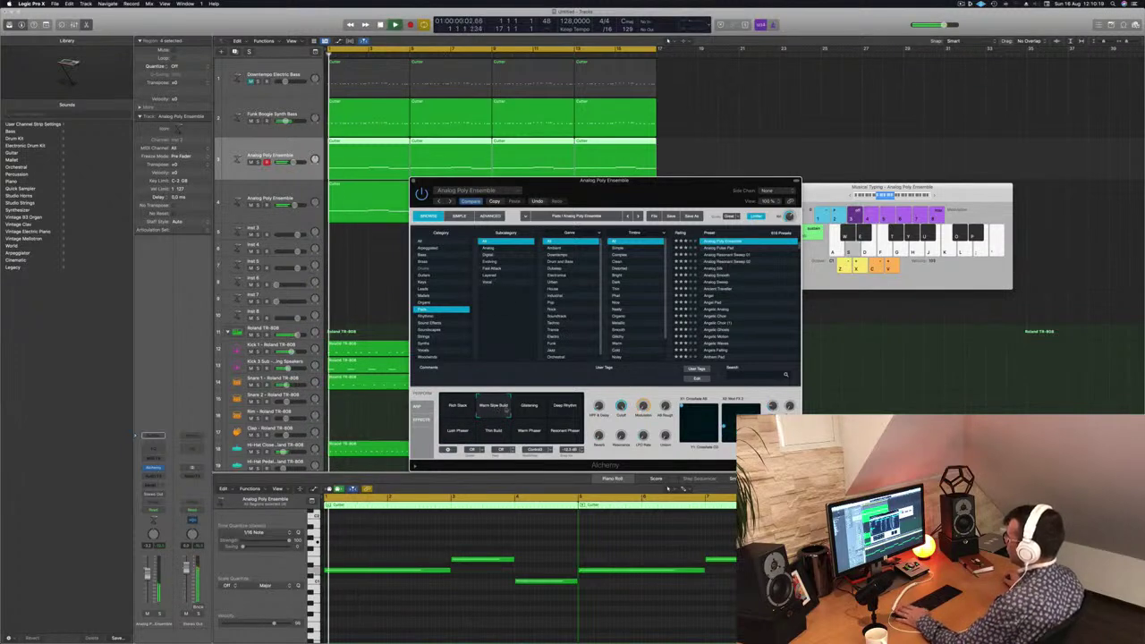
click(529, 408)
key(Return)
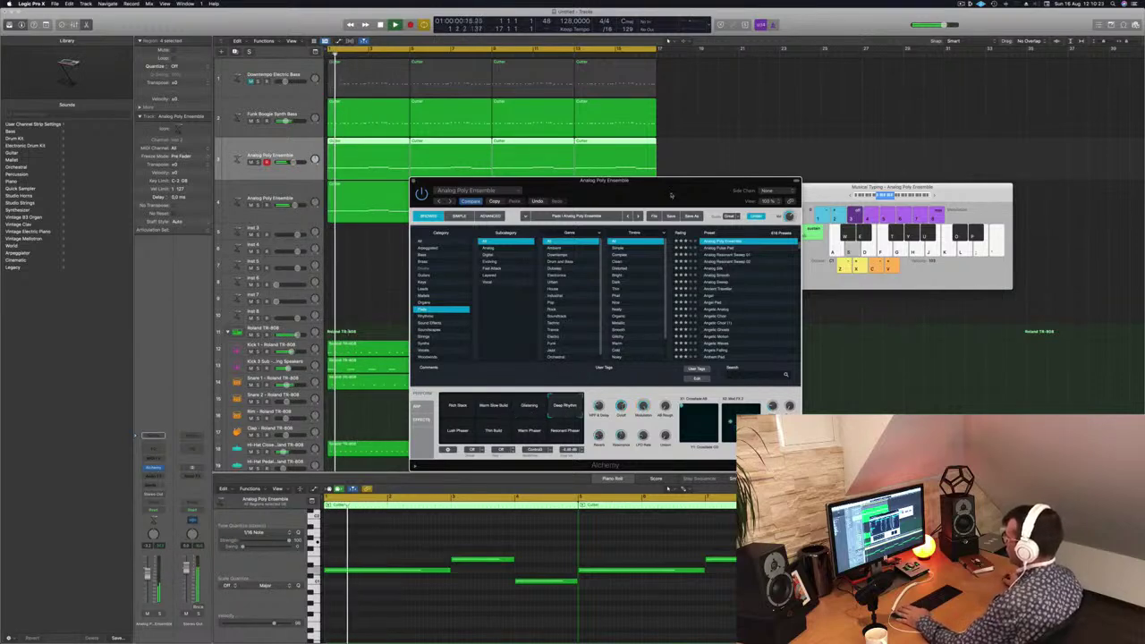
drag(676, 198, 808, 163)
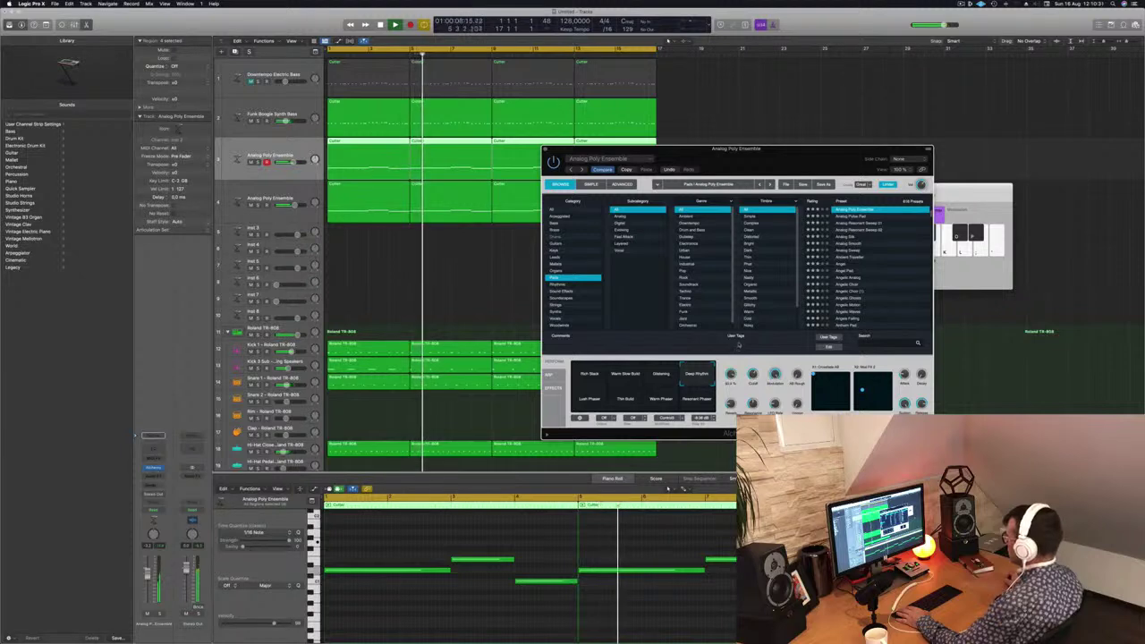
- Try the Lush Phaser and Thin Build snapshots, settle between Thin Build and Warm Phaser, and close Alchemy
click(590, 398)
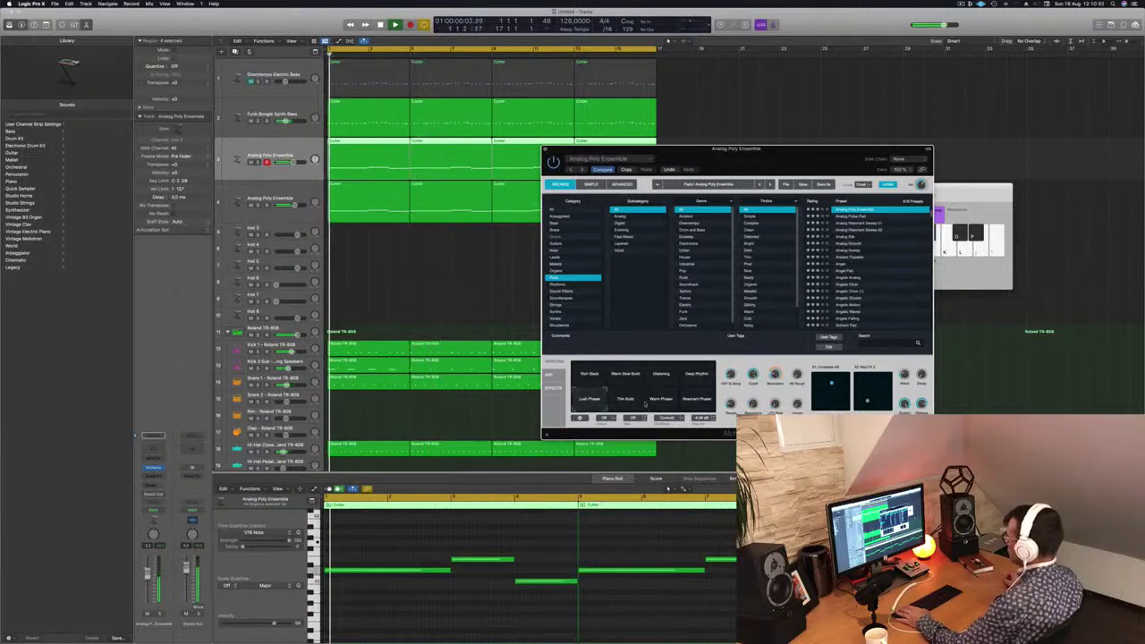
click(625, 399)
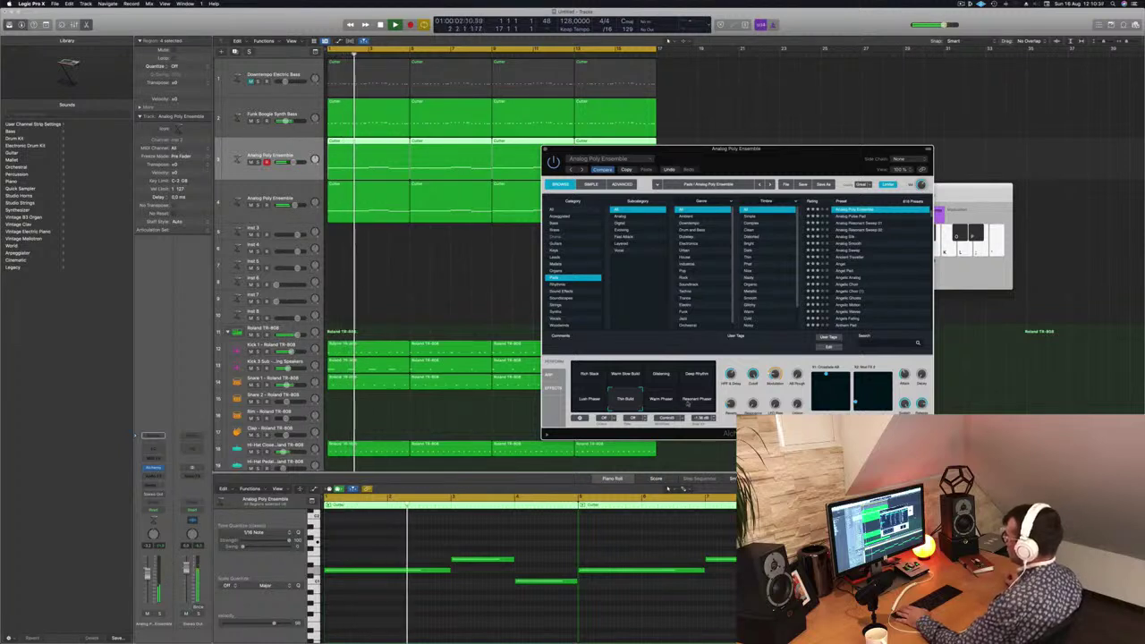
click(693, 399)
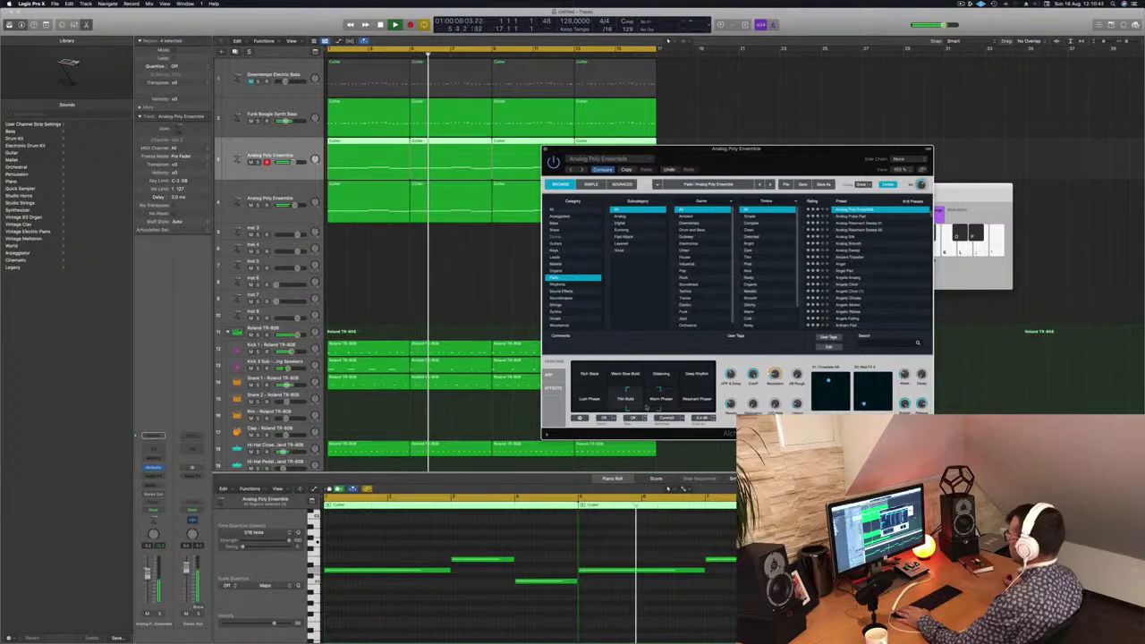
drag(709, 157, 674, 165)
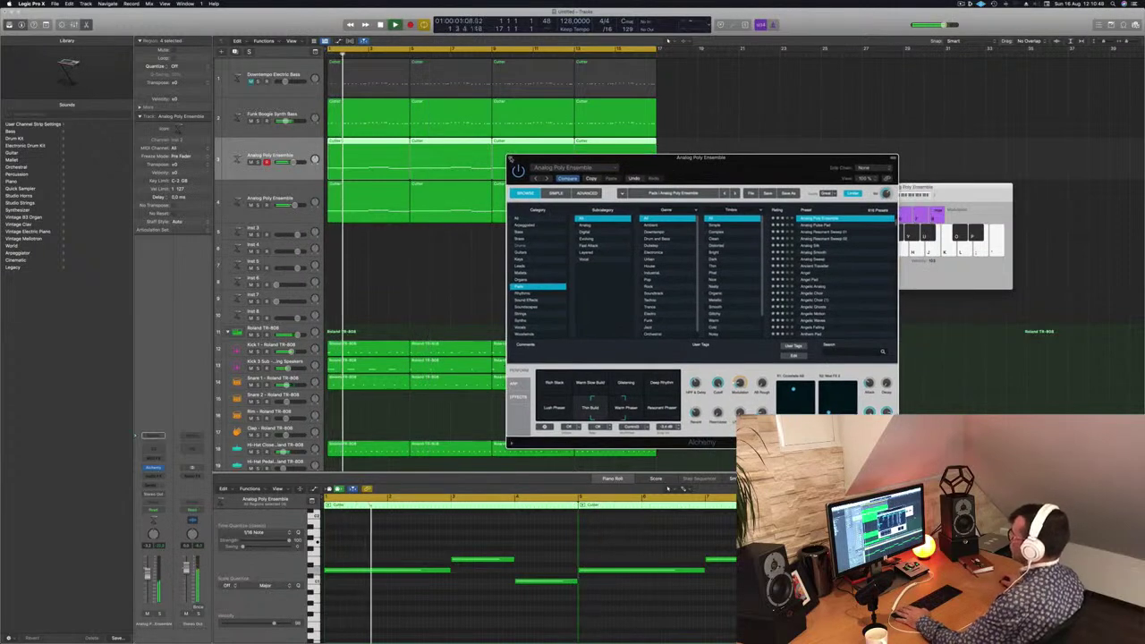
click(511, 157)
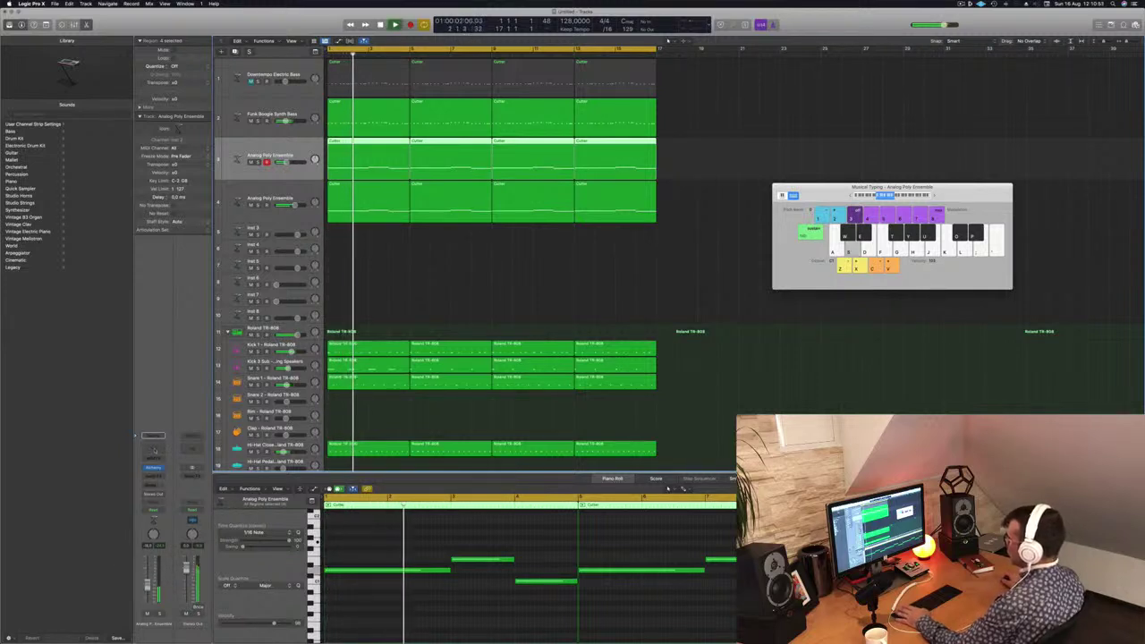
- Add a Channel EQ to the original pad track with a 12 dB/Oct low cut at 250 Hz
click(153, 448)
click(402, 134)
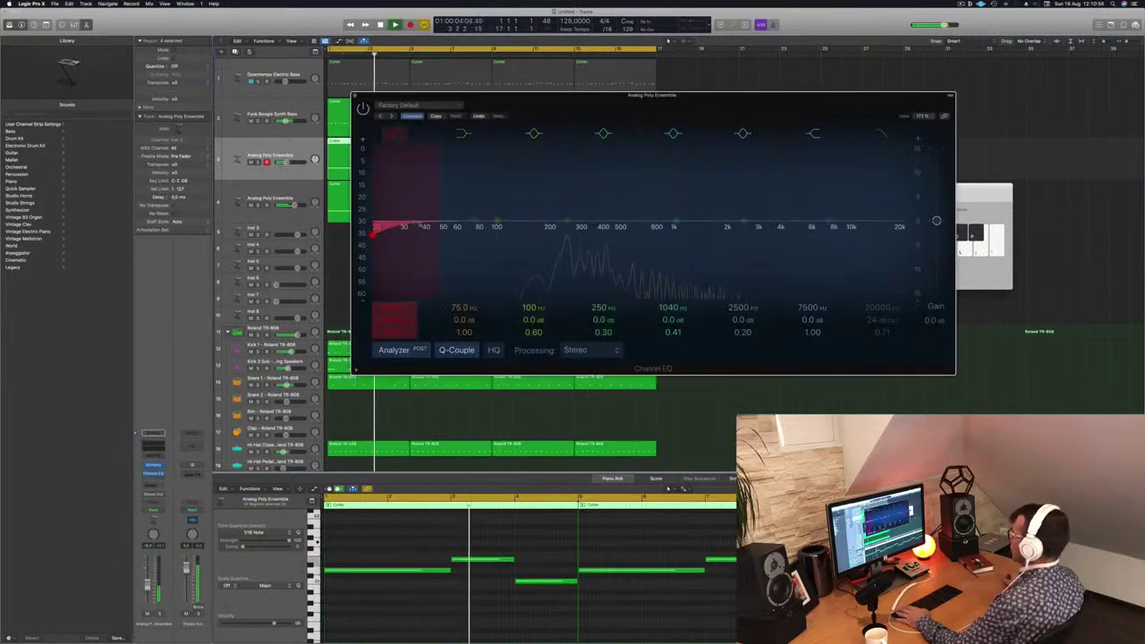
drag(376, 229, 606, 209)
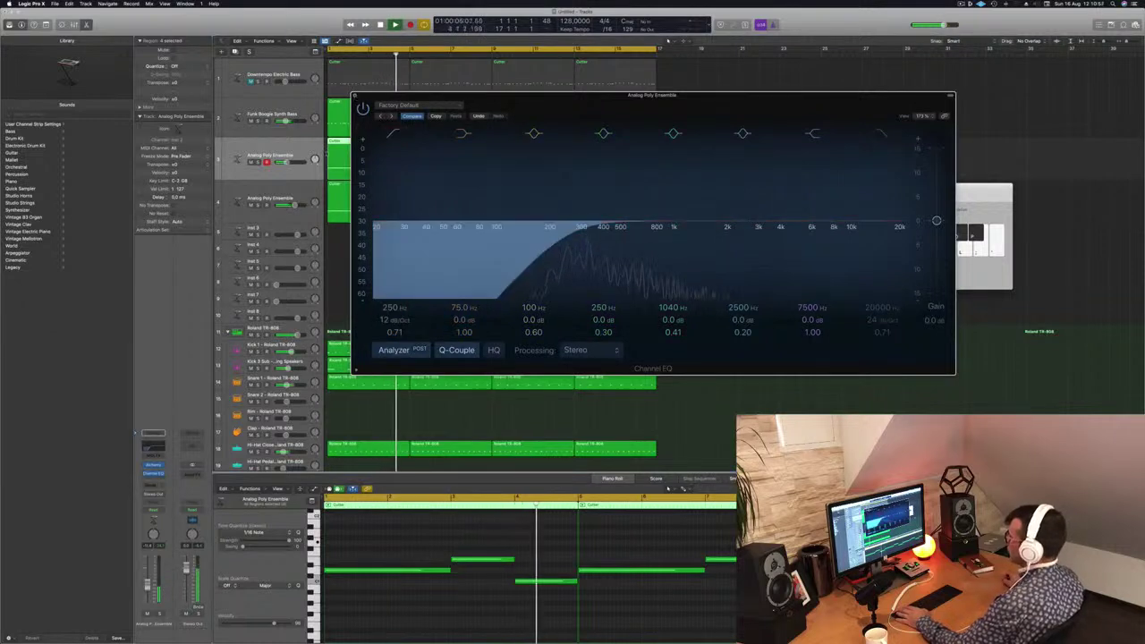
click(355, 95)
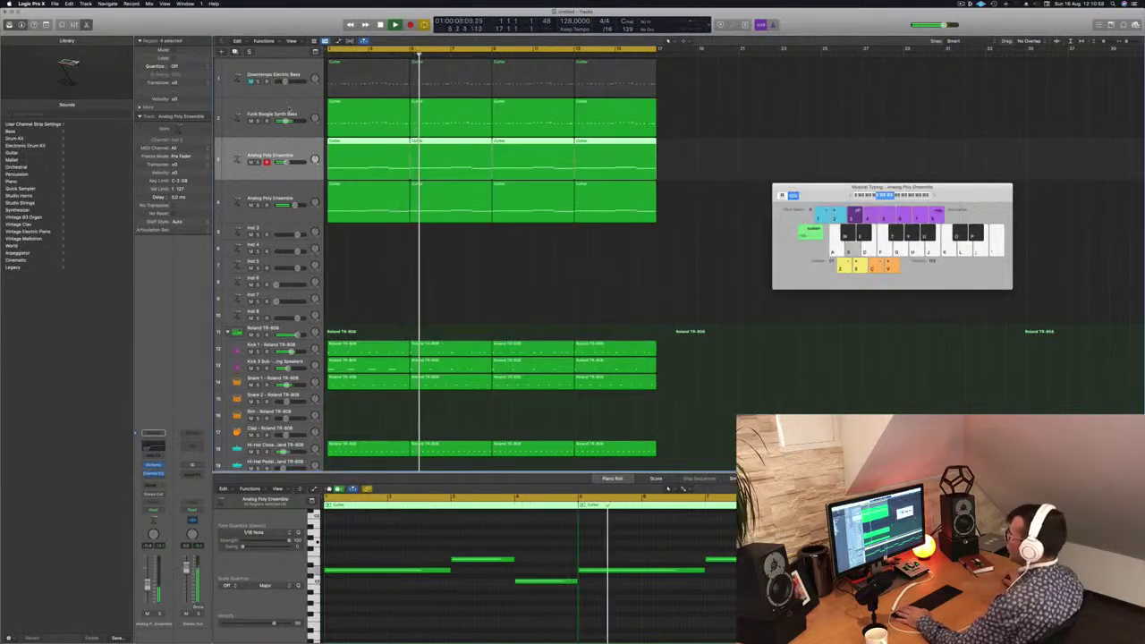
- Open Alchemy on the Funk Boogie Synth Bass track and switch to the Bright Attack snapshot during playback
click(288, 109)
key(Return)
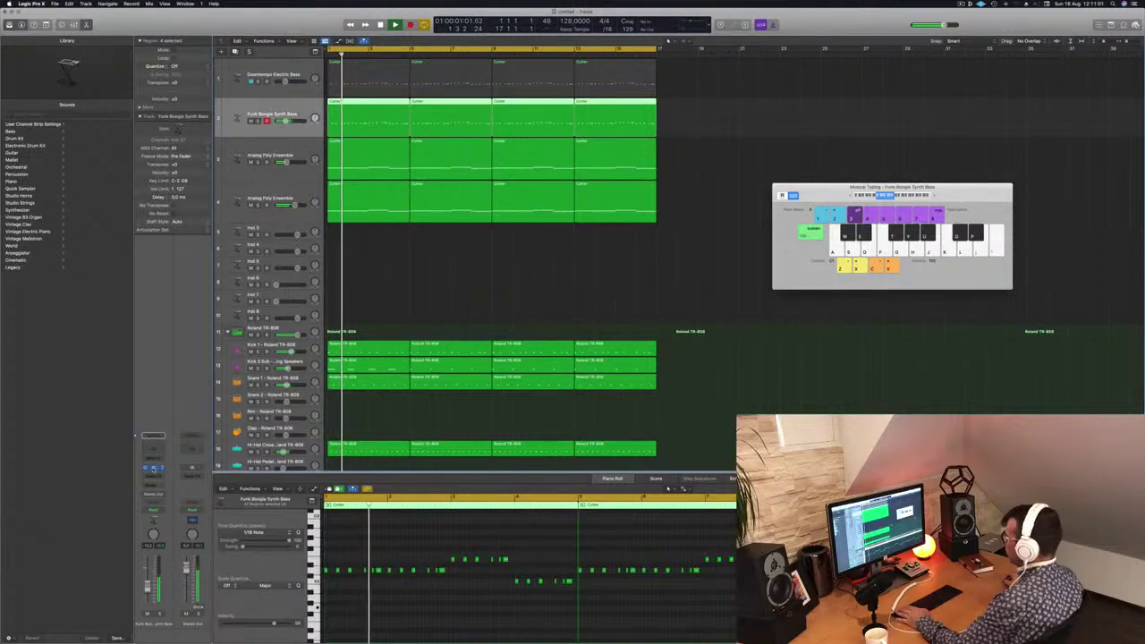
click(153, 466)
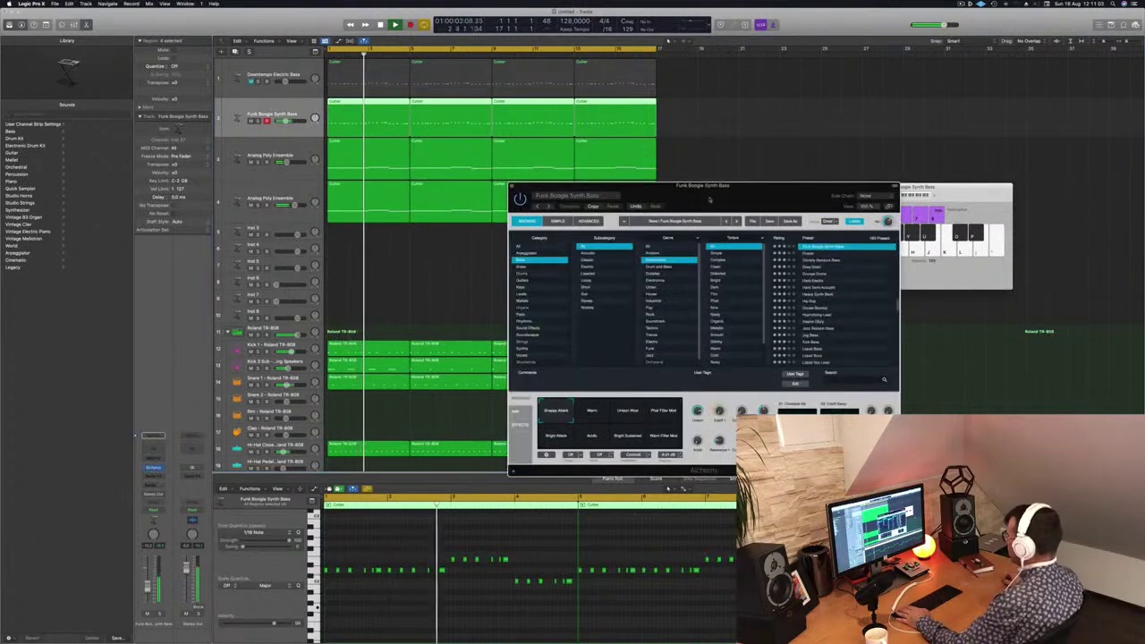
drag(709, 198, 637, 198)
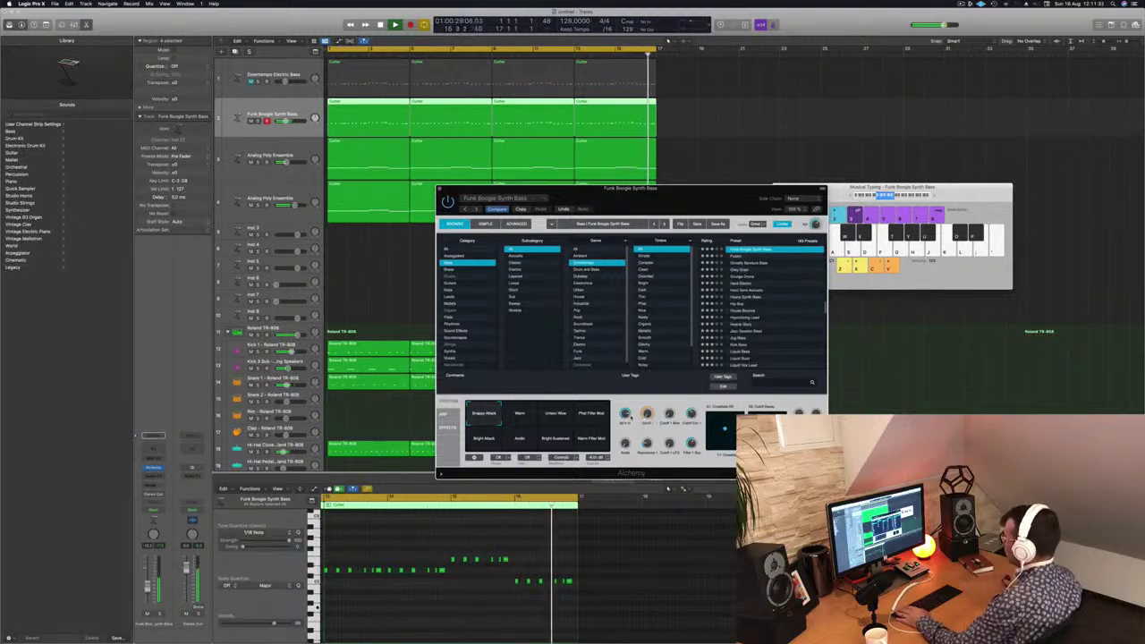
drag(460, 203, 398, 232)
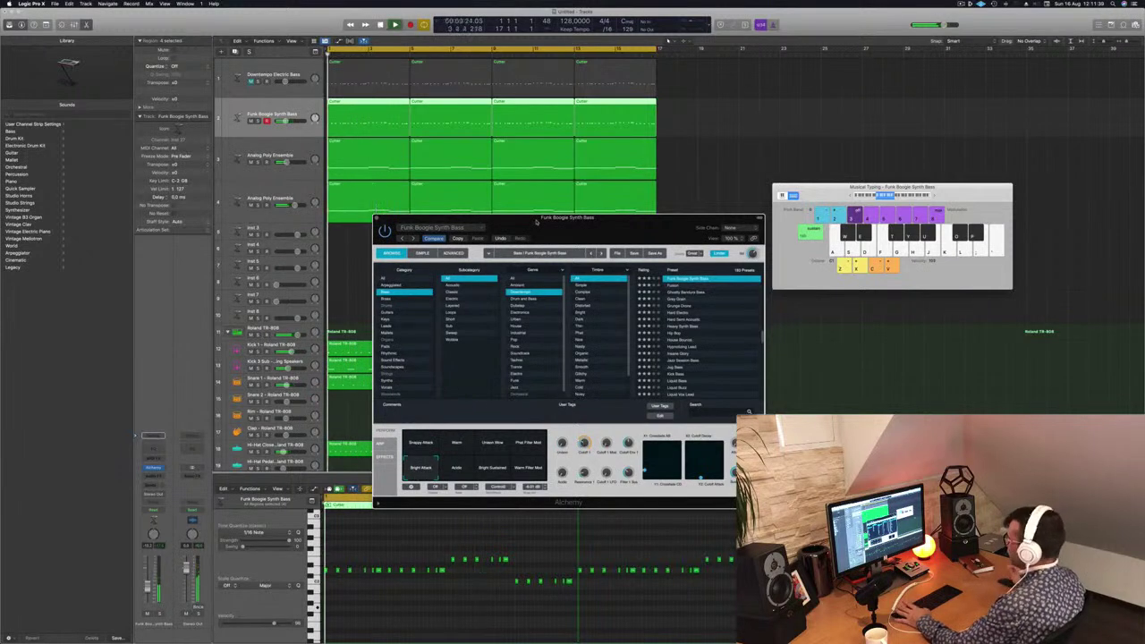
drag(535, 222, 644, 190)
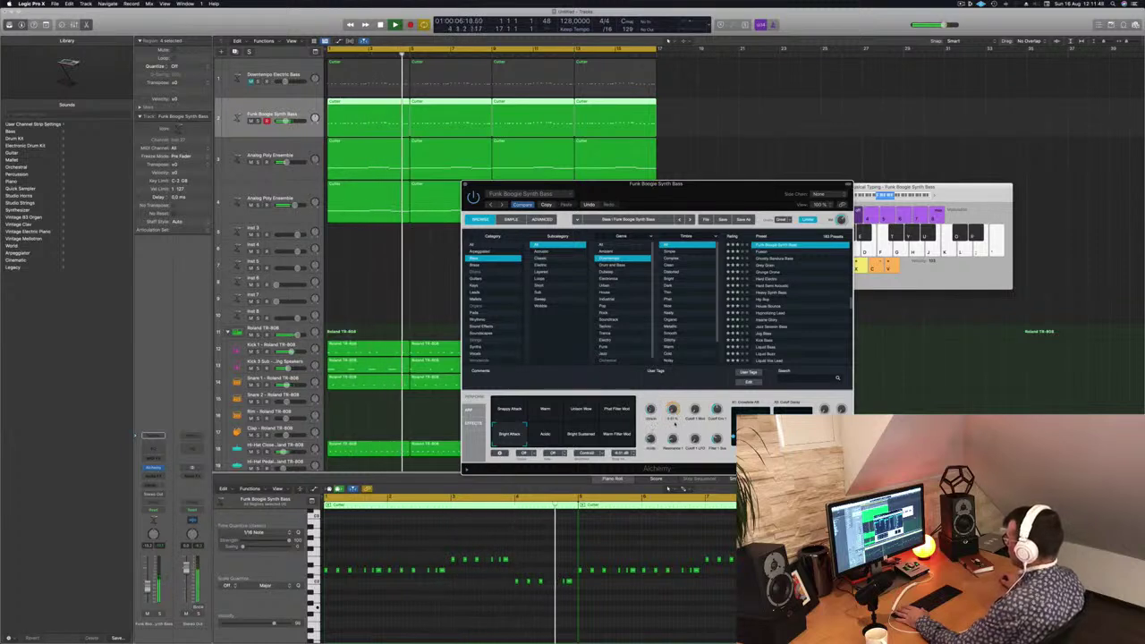
- Adjust the bass patch's Cutoff, raise the bass track's volume slightly, and close Alchemy
drag(674, 422, 674, 412)
key(Return)
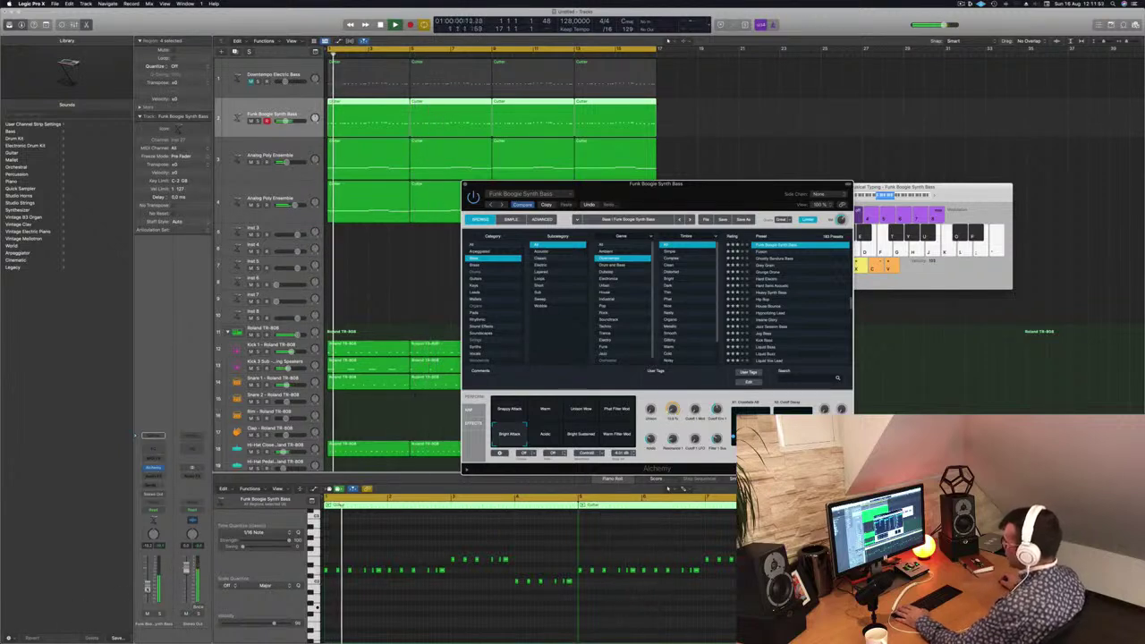
drag(285, 121, 288, 121)
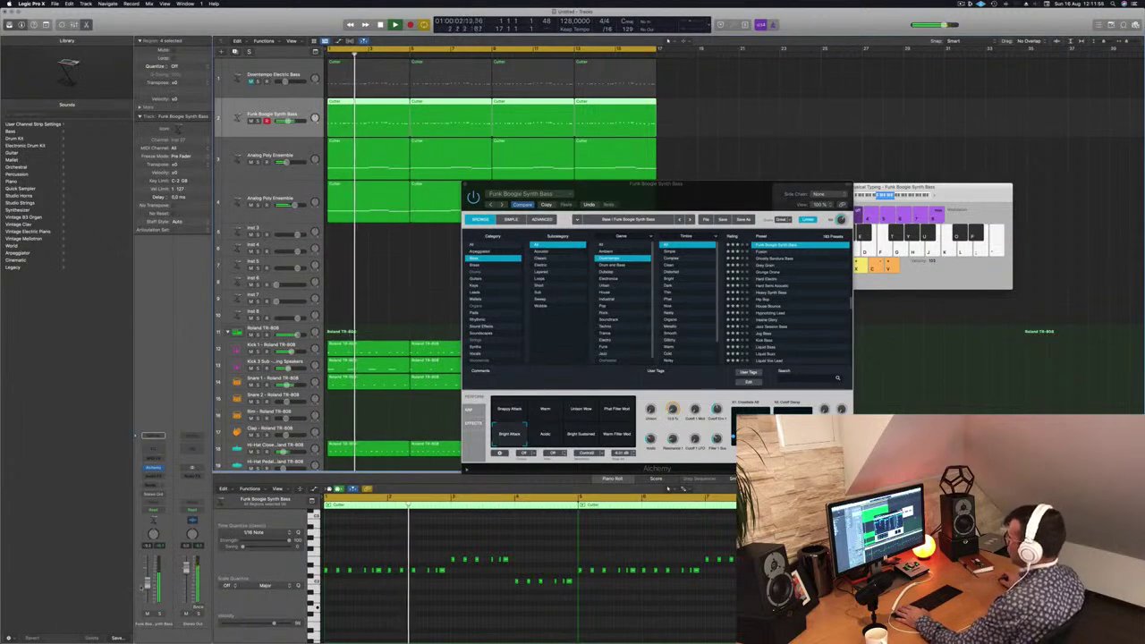
drag(712, 202, 704, 200)
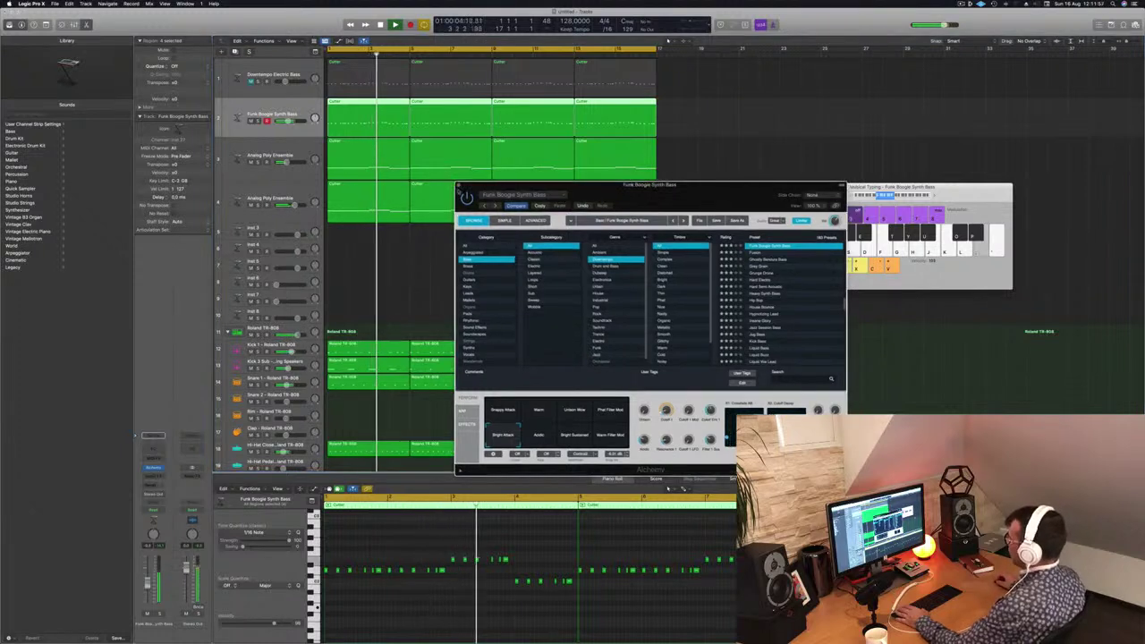
click(458, 185)
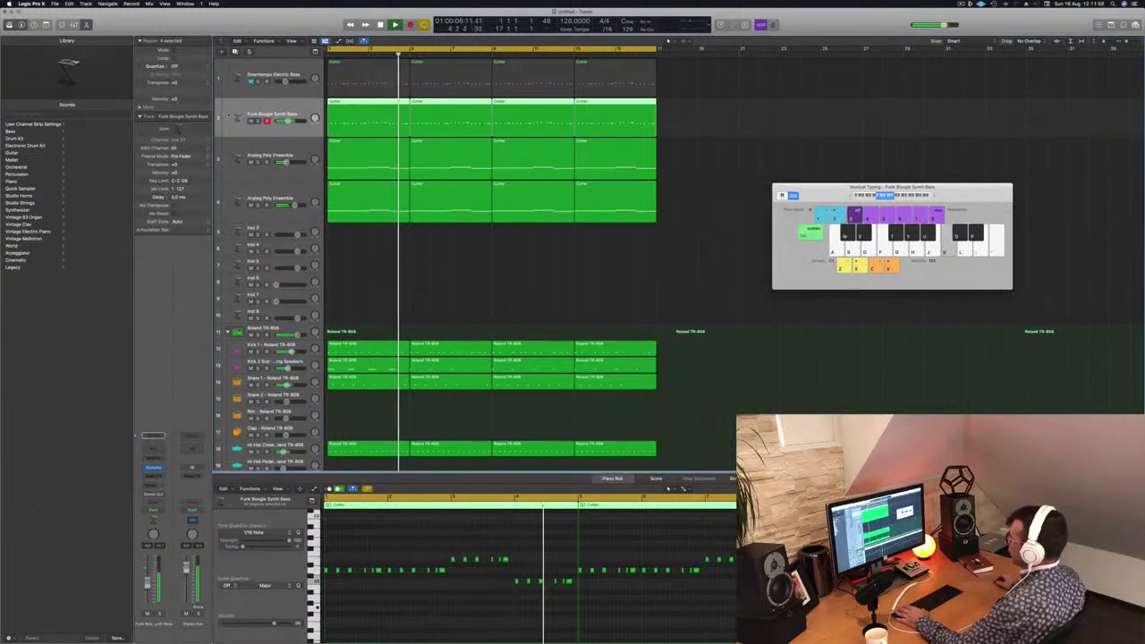
- Replay the beat from the start and add a send to Bus 4 on the Funk Boogie Synth Bass track
key(Return)
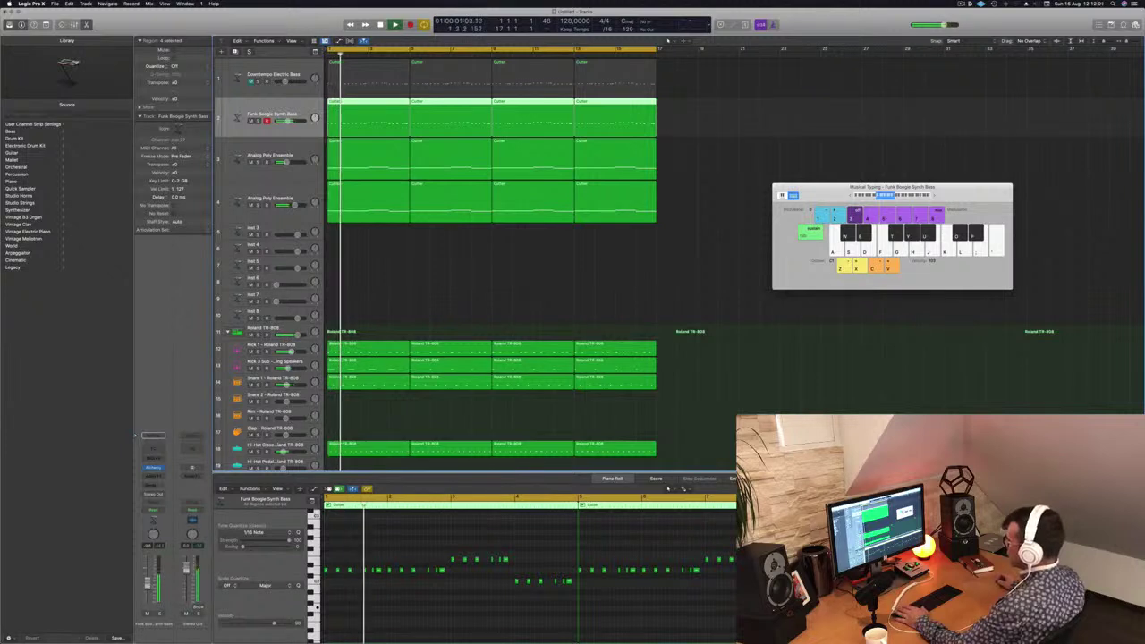
key(Return)
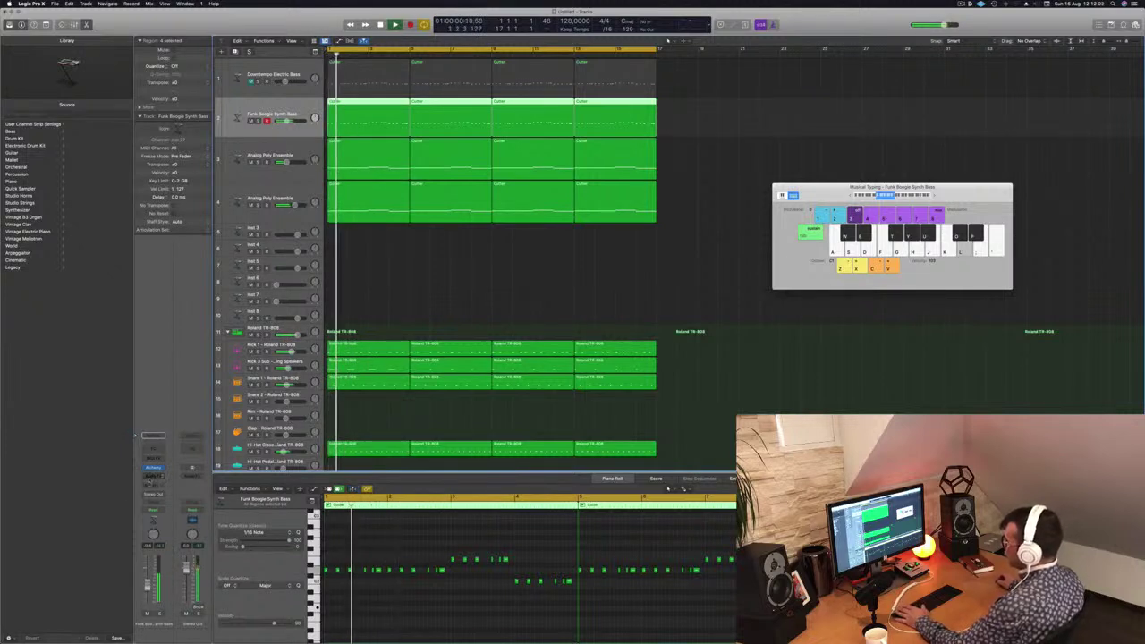
click(152, 436)
mouse_move(157, 494)
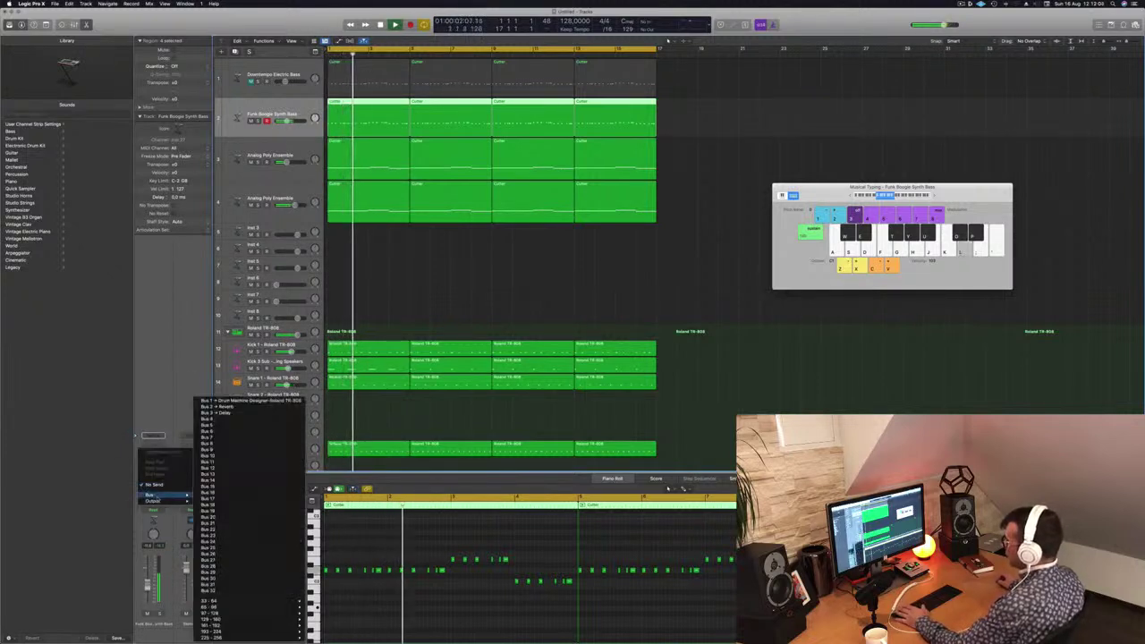
click(214, 418)
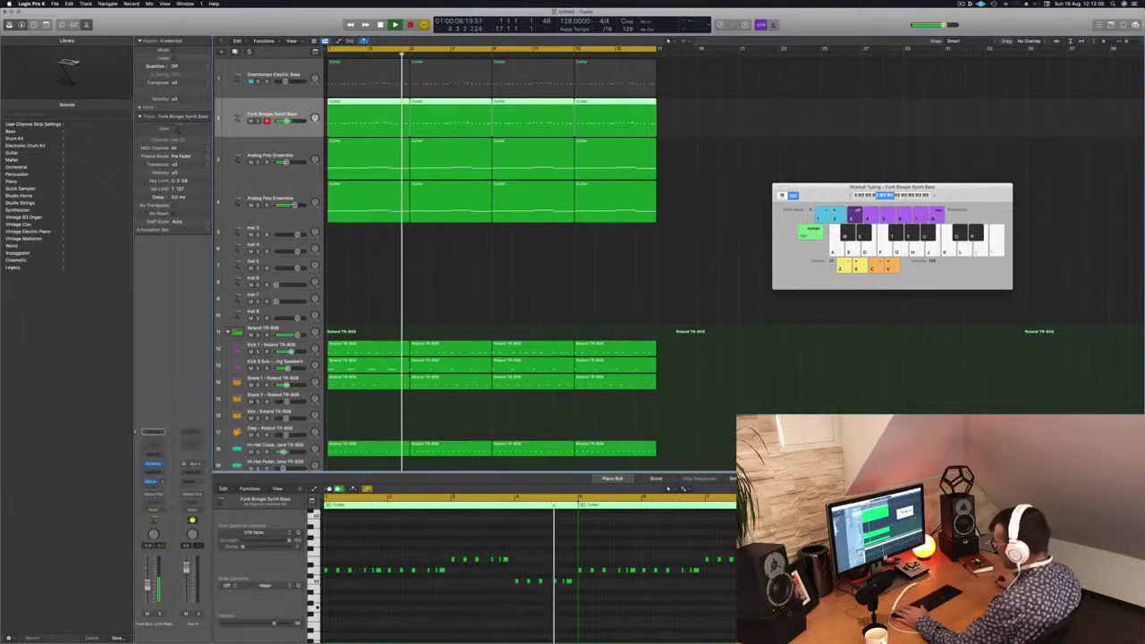
- Insert a Stereo Delay on the Bus 4 aux channel
click(191, 471)
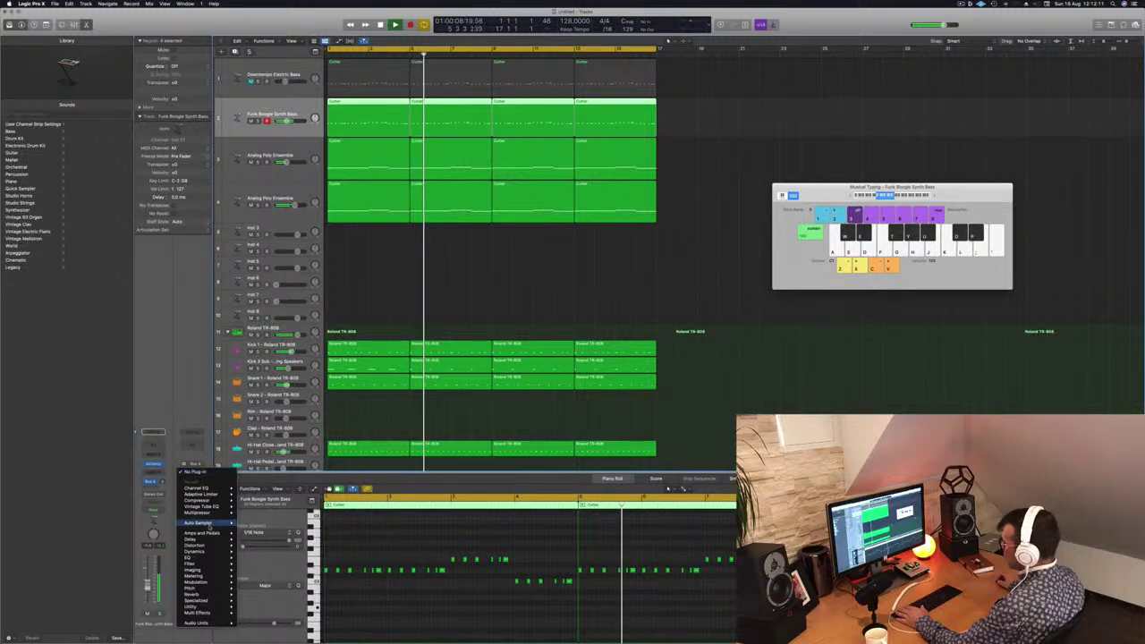
mouse_move(199, 538)
mouse_move(268, 557)
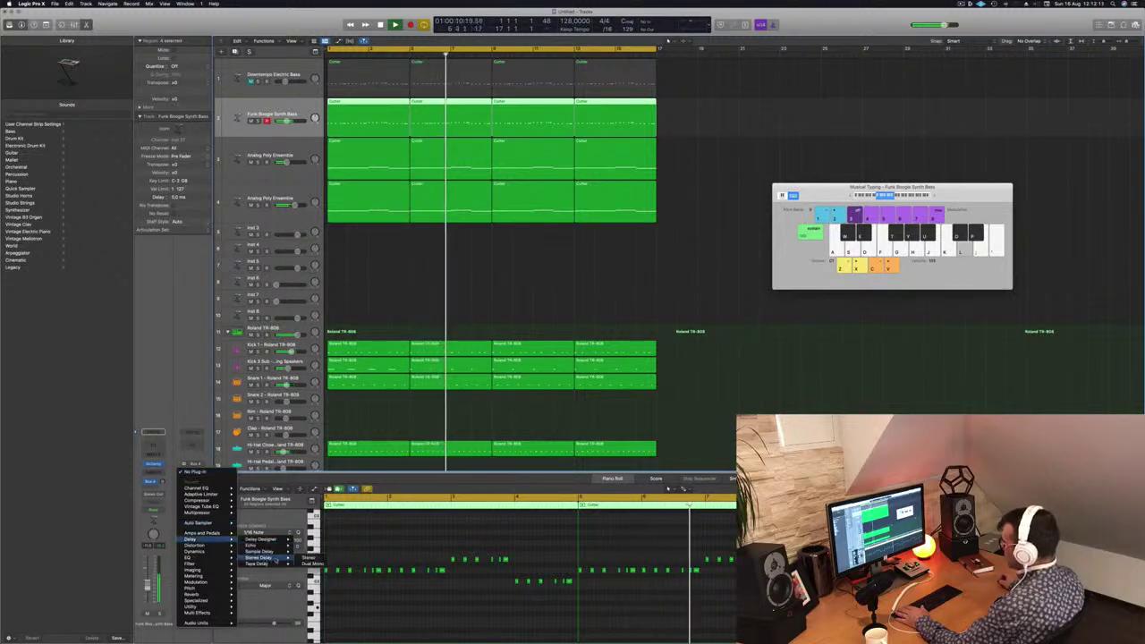
- Add a stereo Stereo Delay and a Channel EQ with a low cut to the Funk Boogie Synth Bass's bus return
click(307, 557)
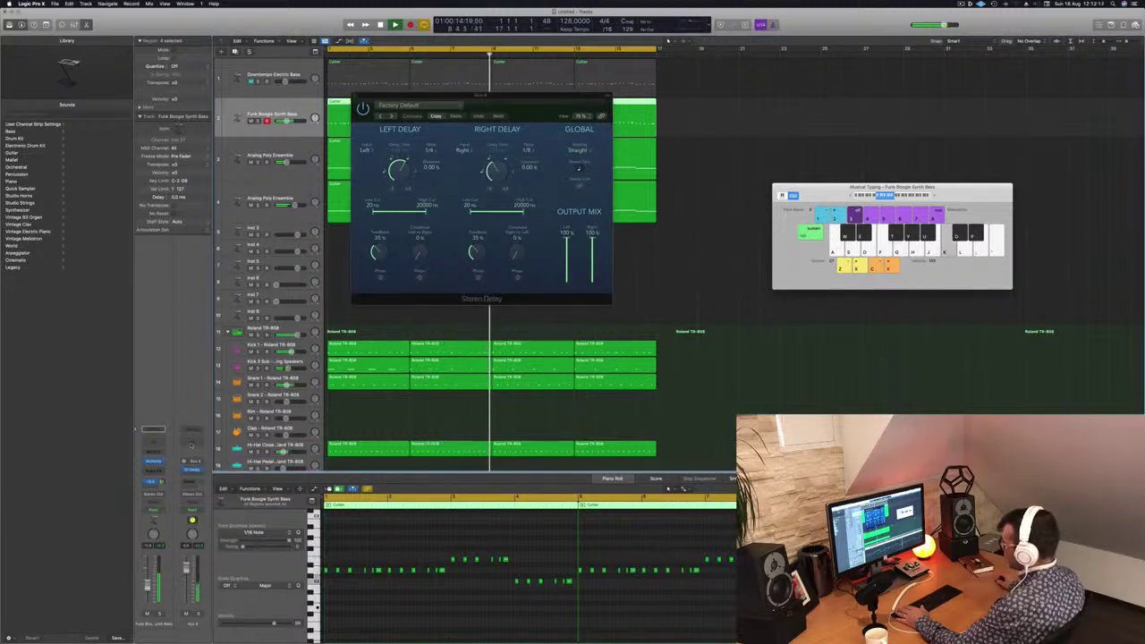
double_click(189, 446)
drag(407, 138, 590, 199)
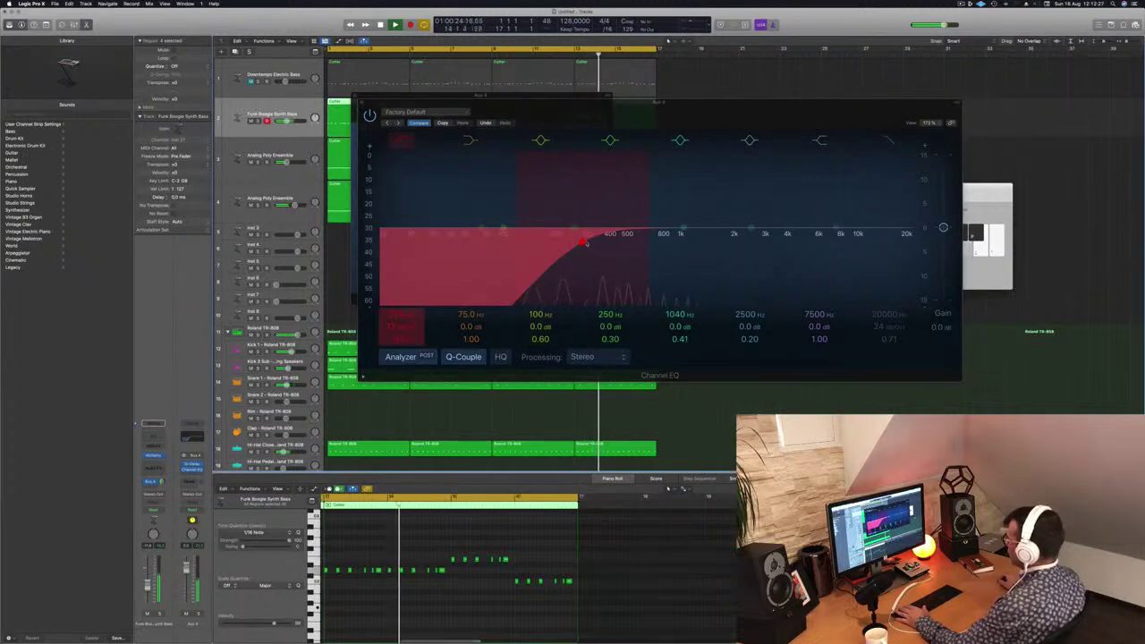
drag(402, 334, 403, 308)
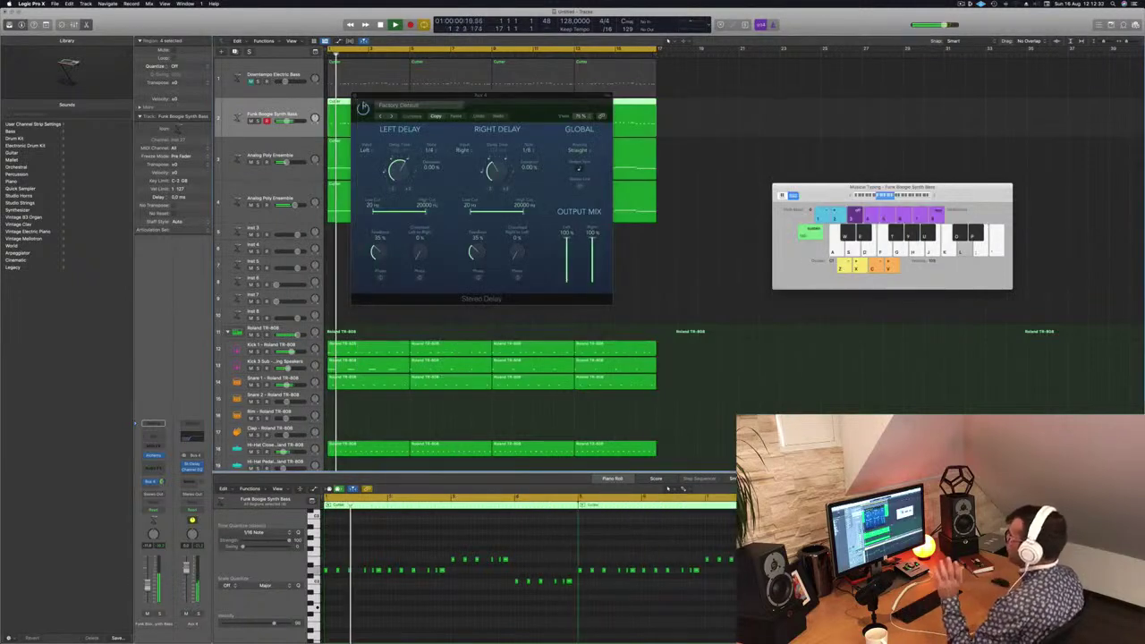
drag(512, 104, 460, 134)
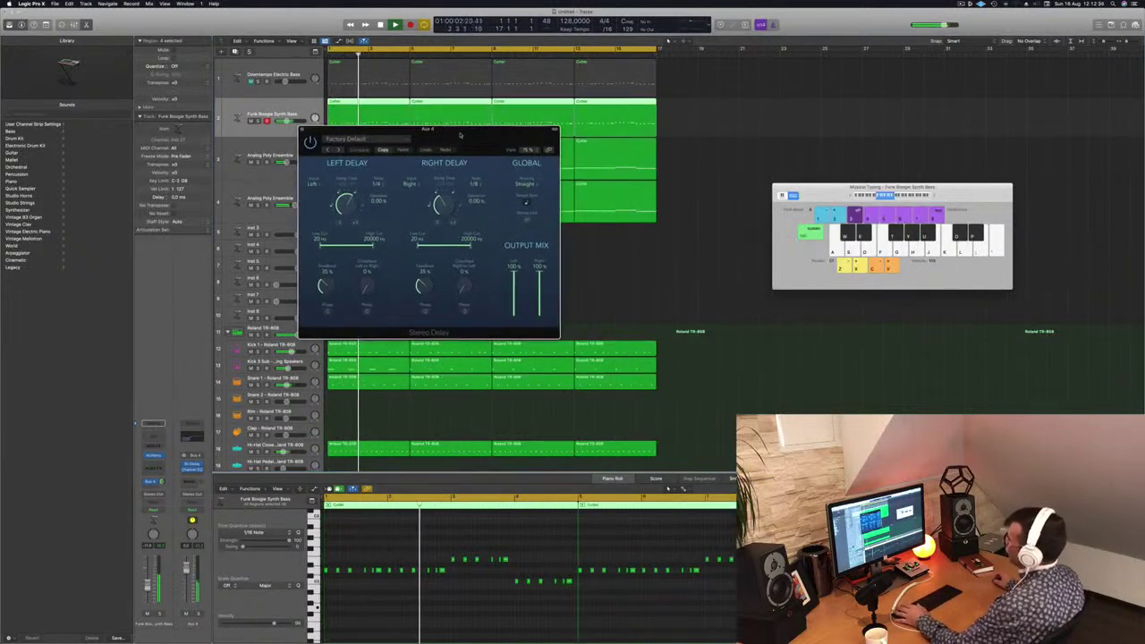
click(303, 129)
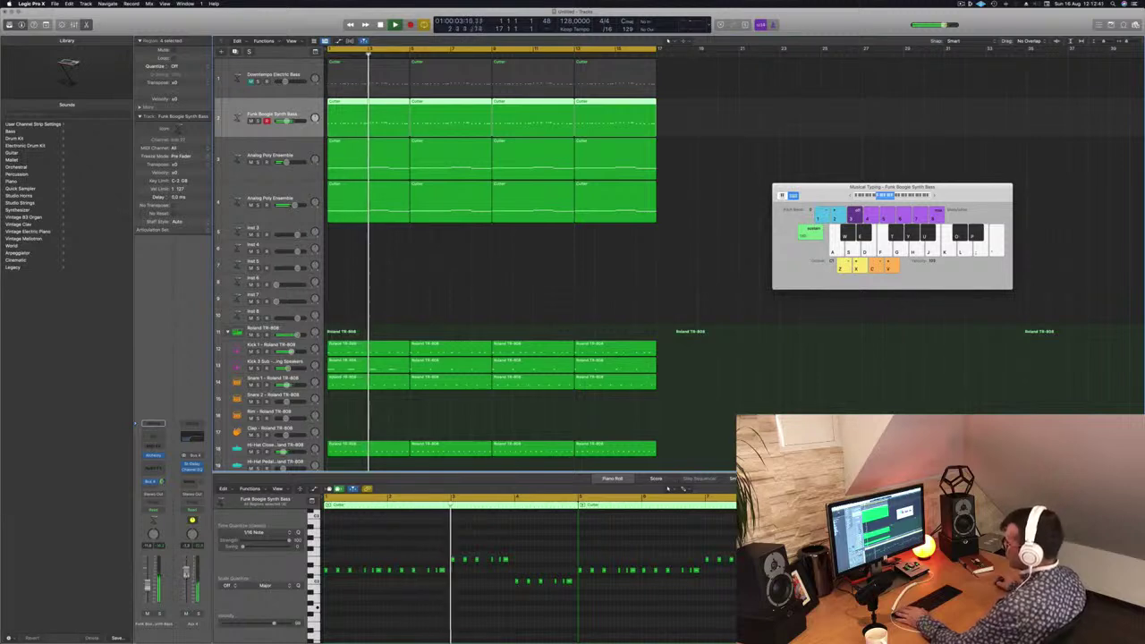
- Compare the mix with the upper Analog Poly Ensemble track muted and unmuted, select that track and replay from the start
click(450, 295)
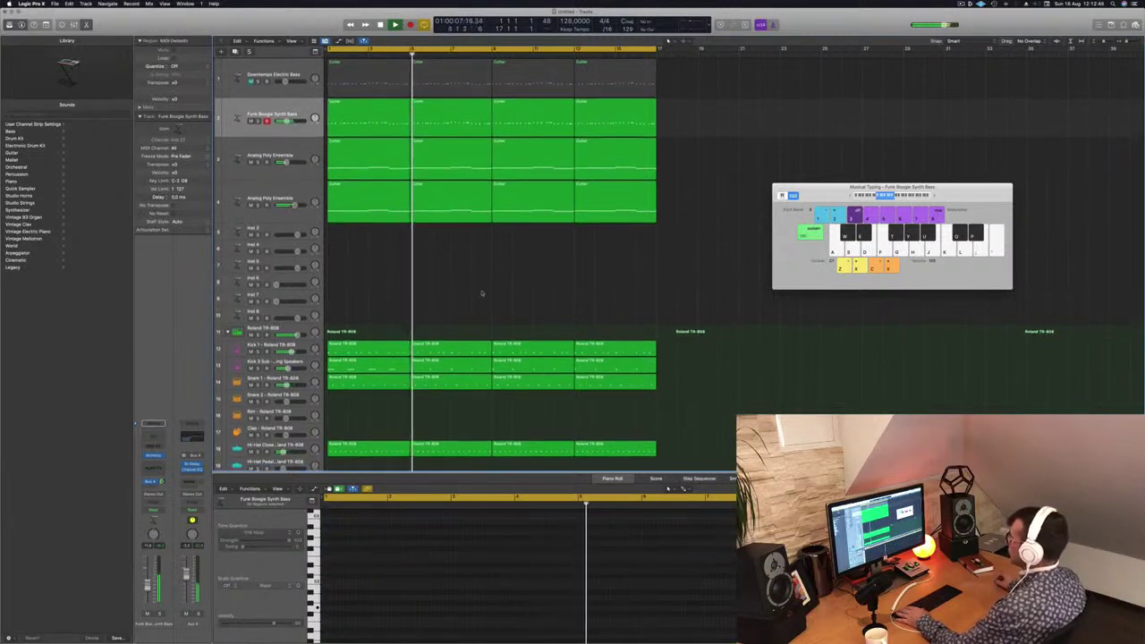
click(251, 162)
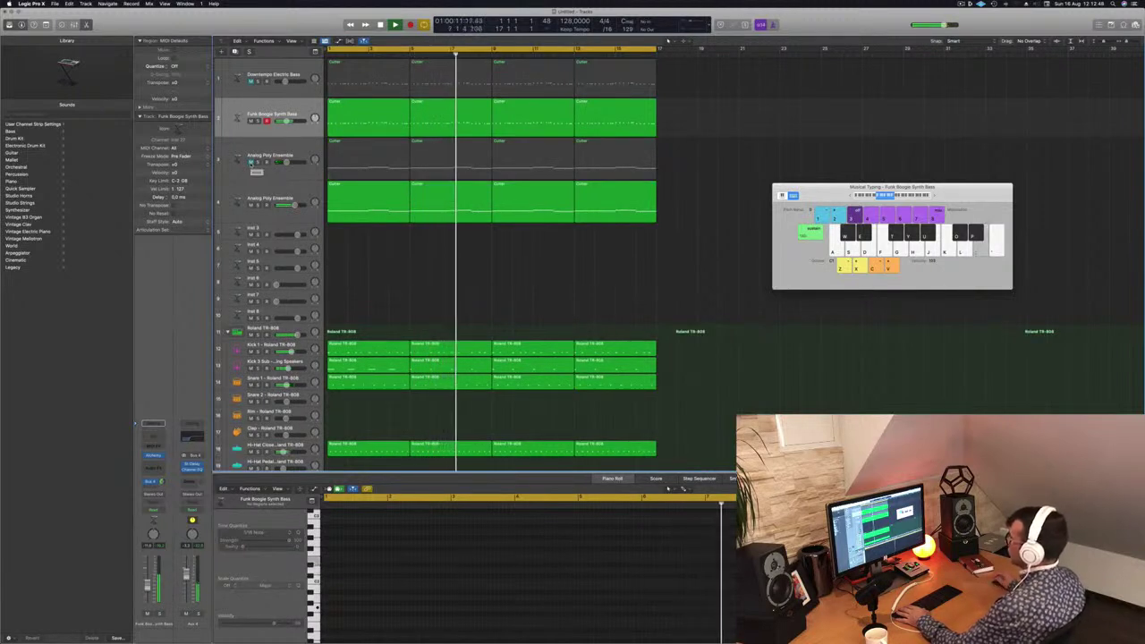
click(250, 161)
click(294, 145)
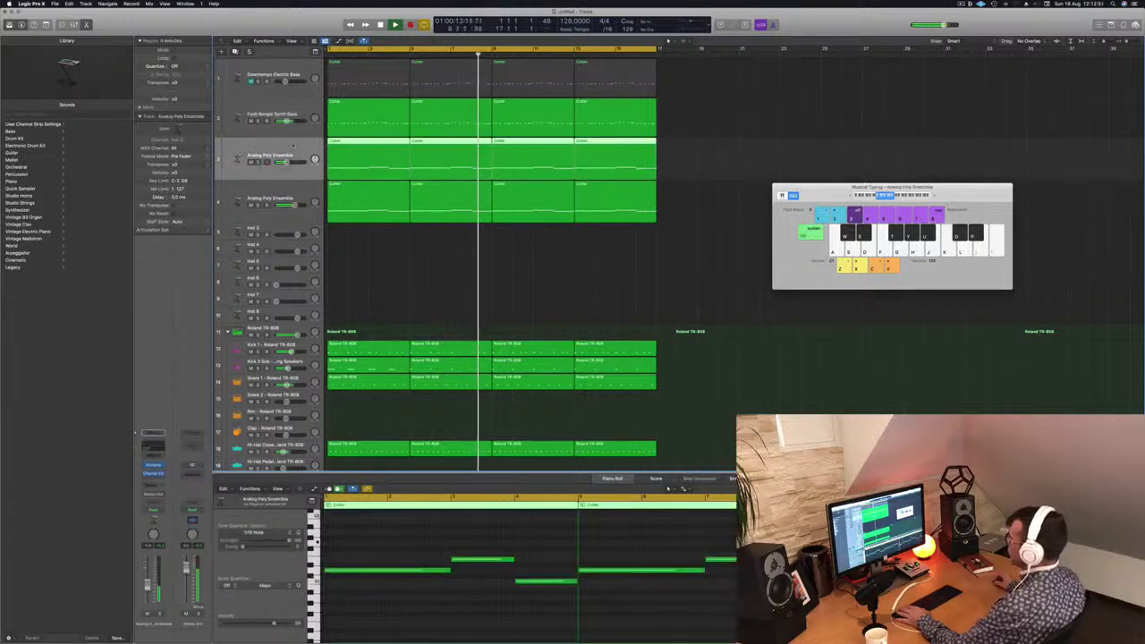
key(Return)
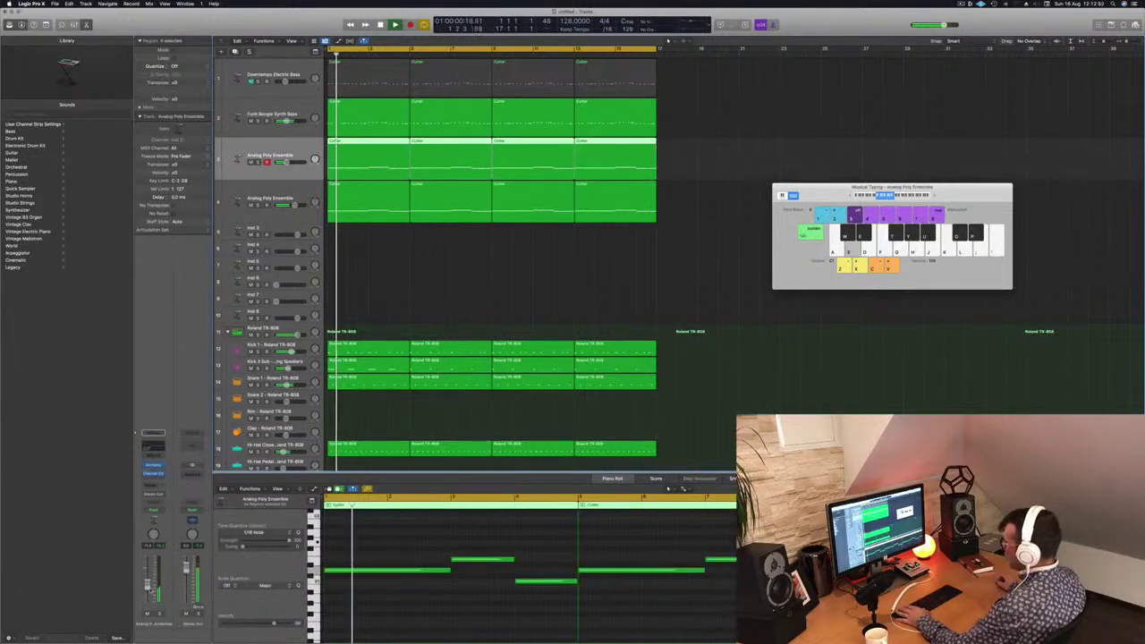
- Stop playback and copy the first shaker region onto the Roland TR-808 conga track above it
click(412, 269)
key(super+Left)
key(super+Left)
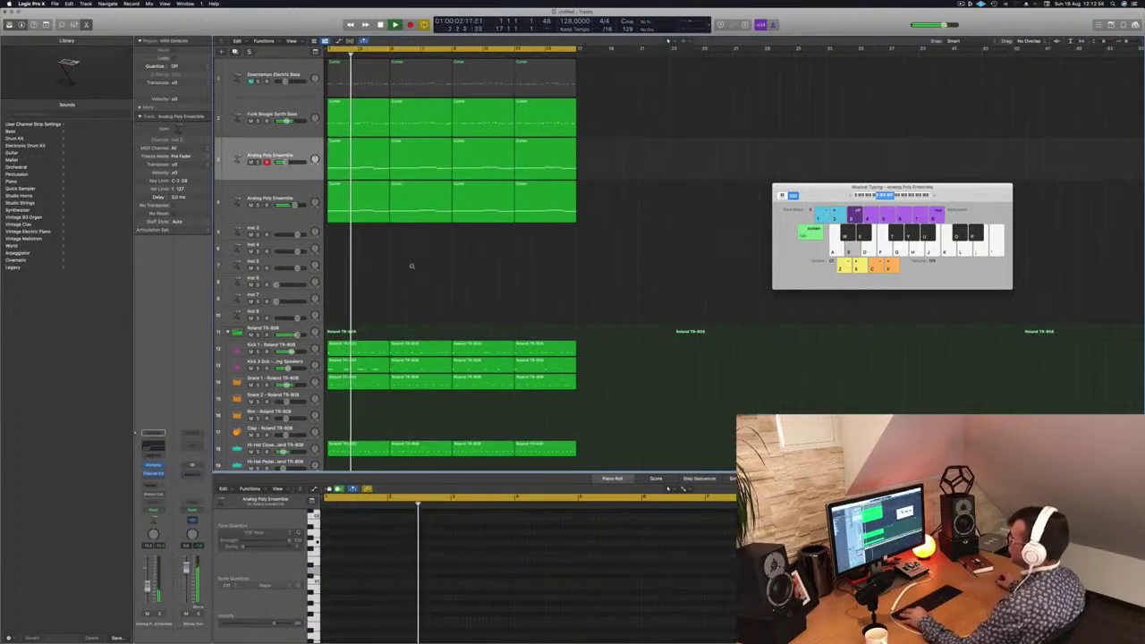
key(super+Right)
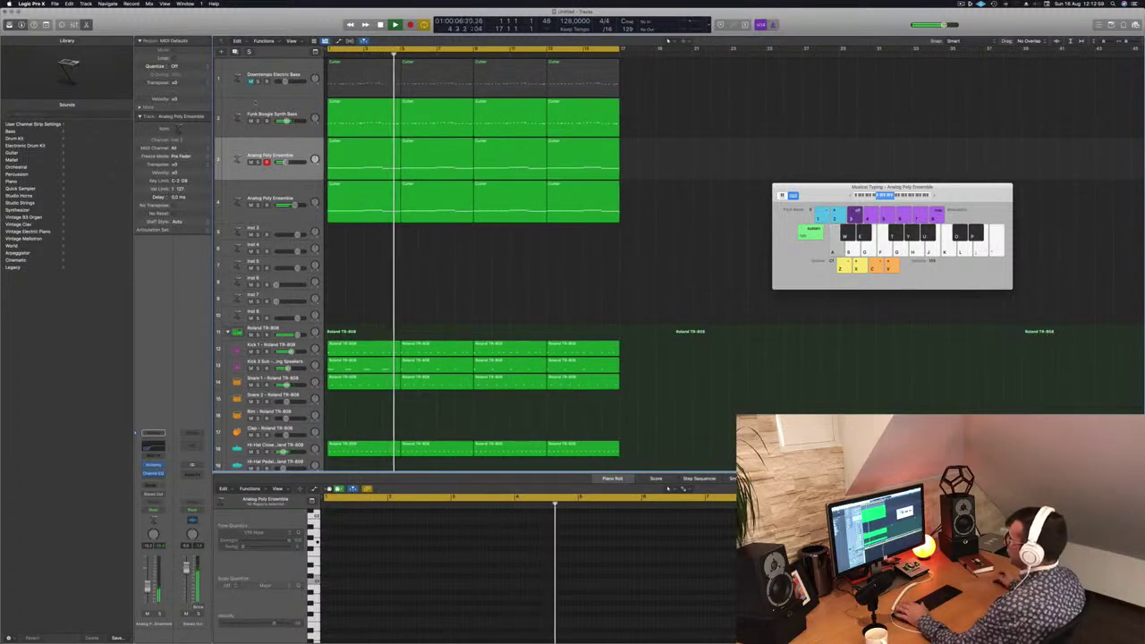
key(super+Up)
key(super+Up)
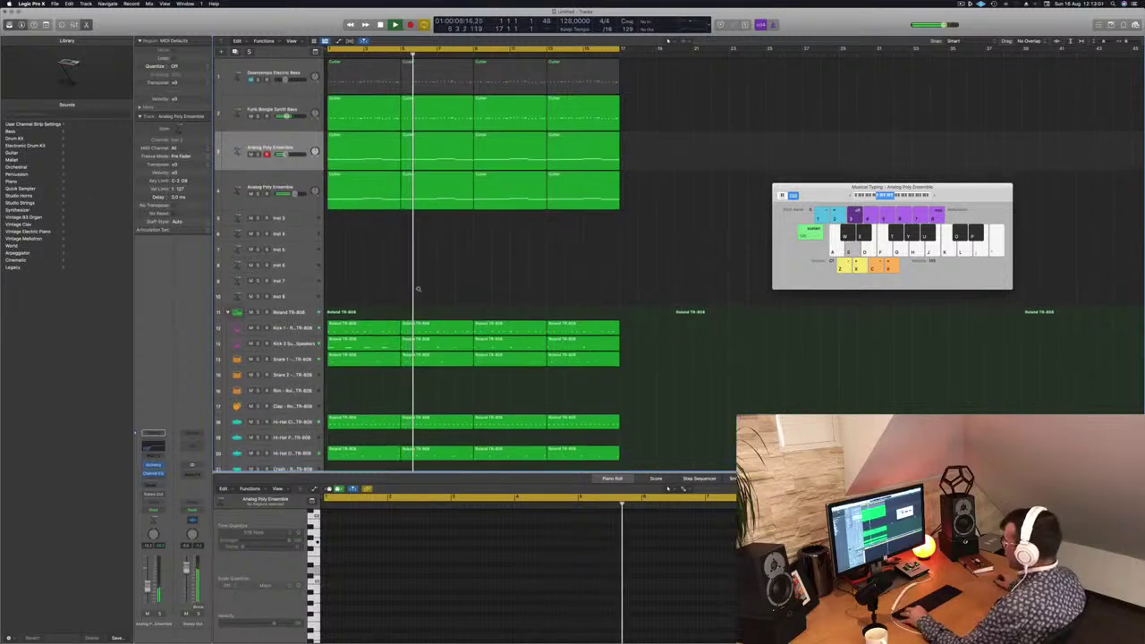
key(super+Up)
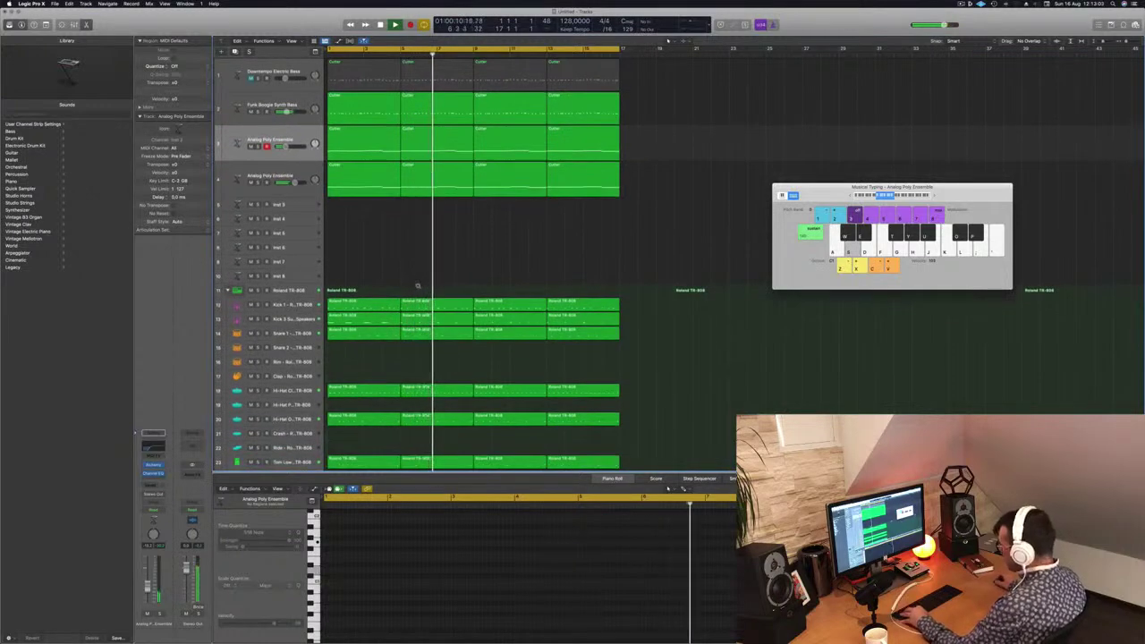
key(super+Up)
key(super+Up)
key(super+Up)
scroll(396, 379, down, 3)
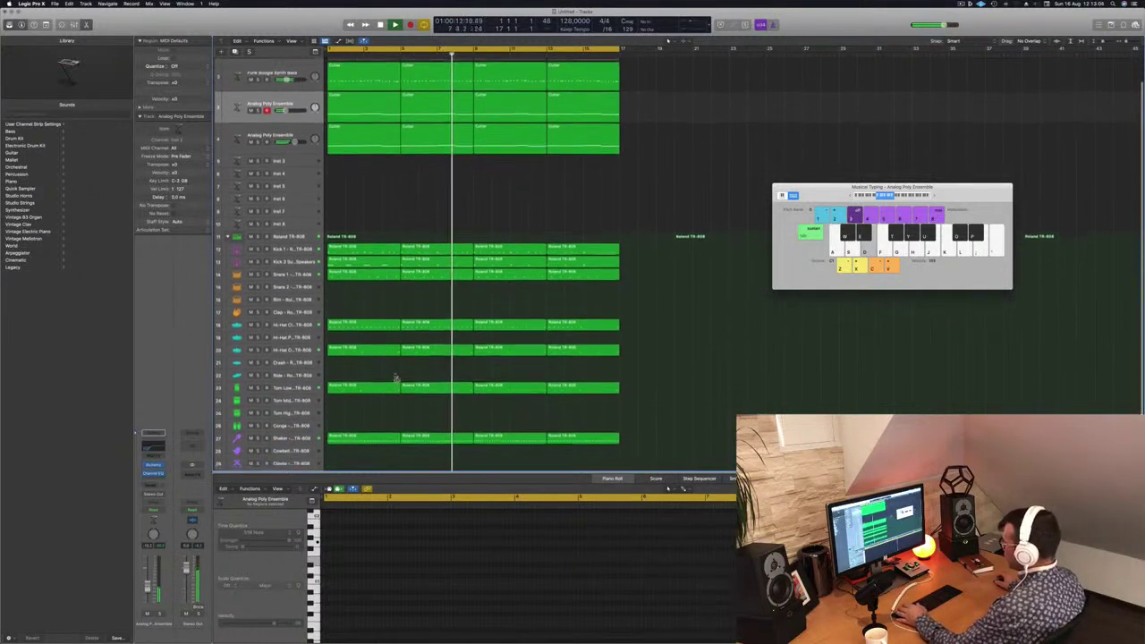
key(space)
click(344, 419)
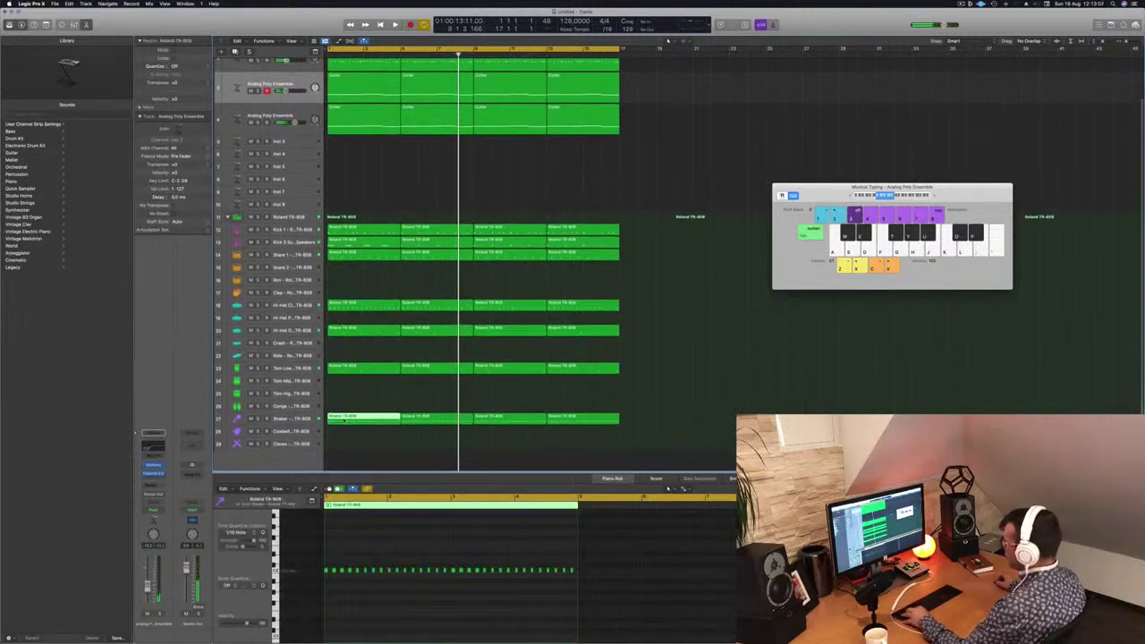
drag(346, 420, 347, 407)
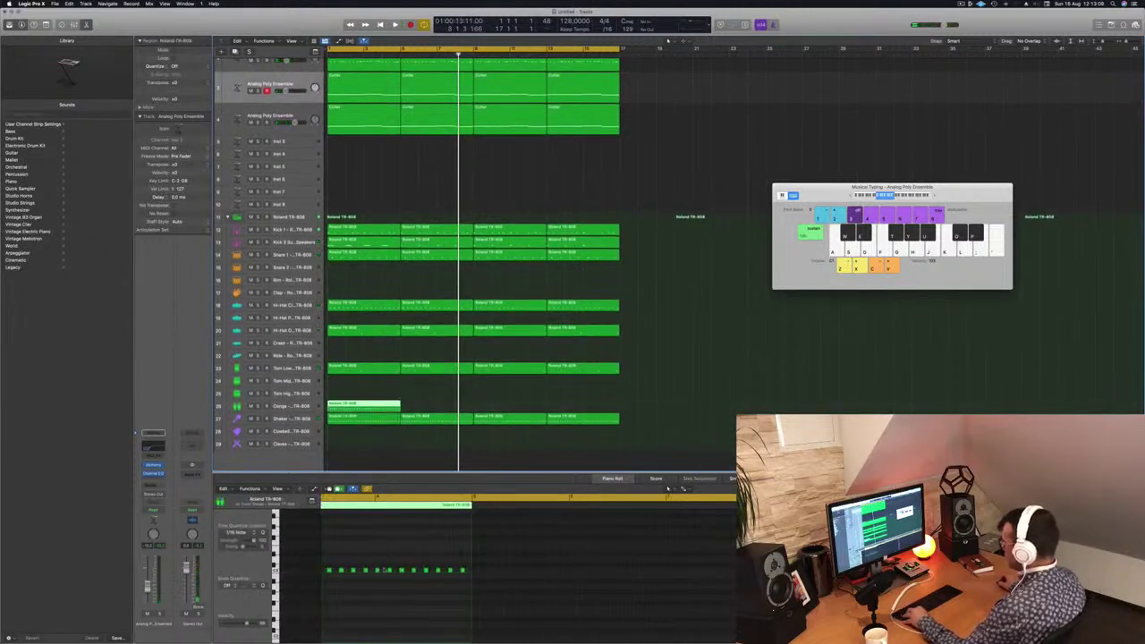
- Delete all notes after the first bar in the copied conga region
scroll(386, 569, up, 3)
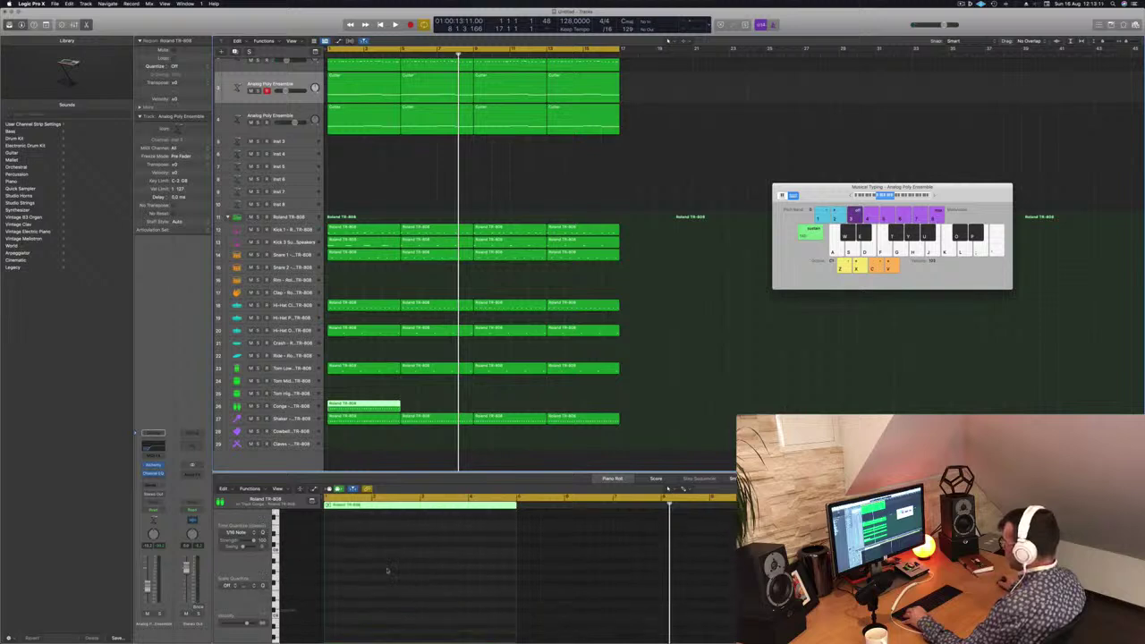
click(356, 635)
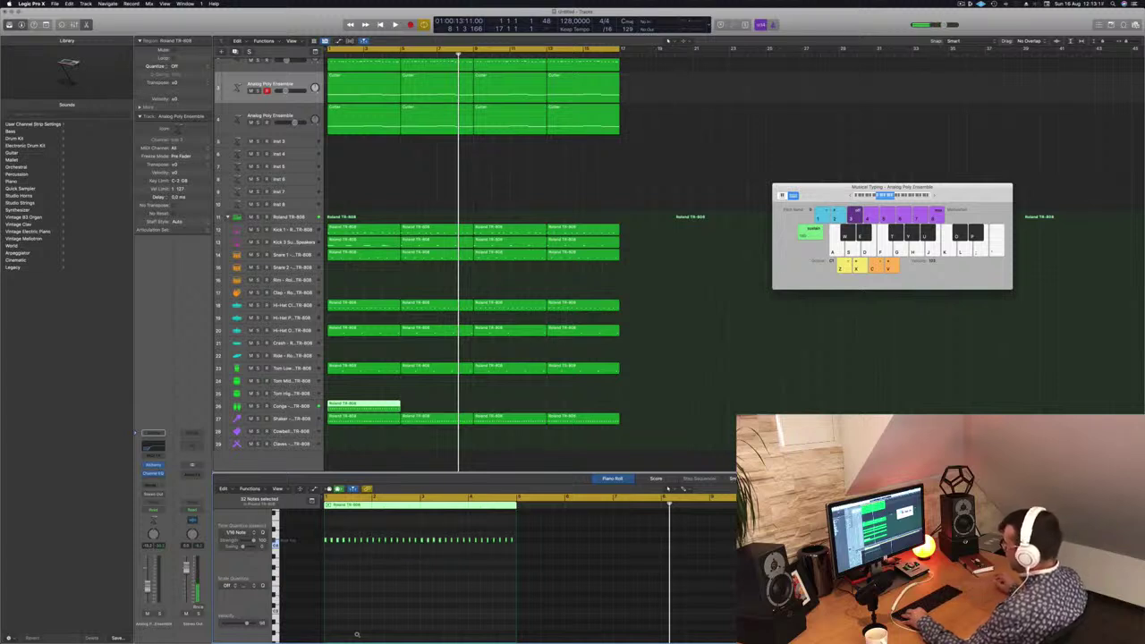
key(z)
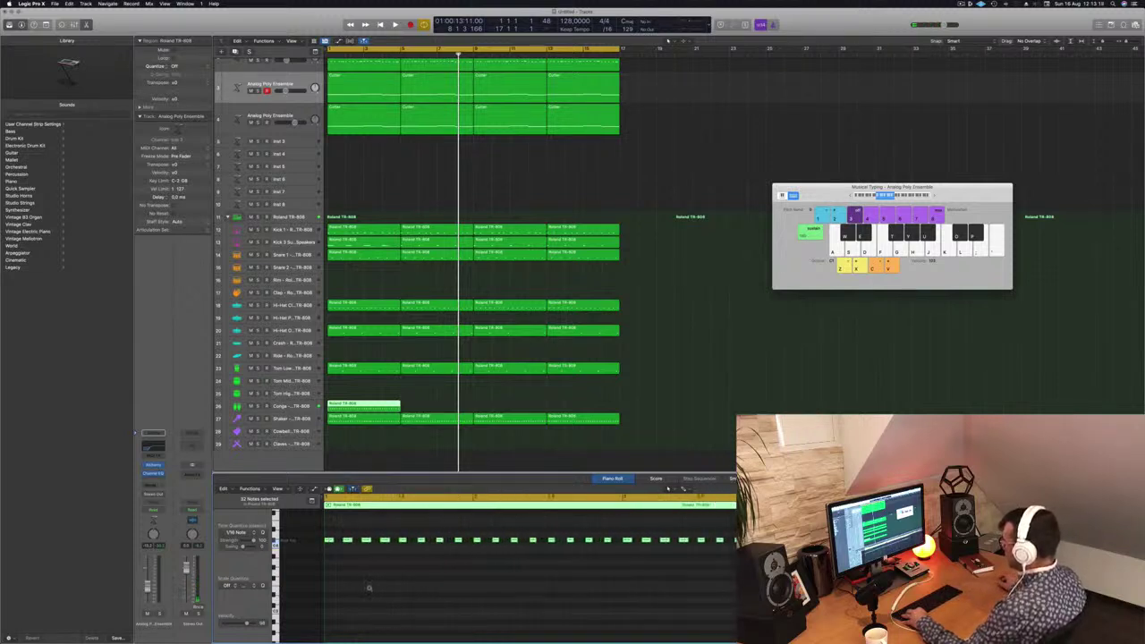
key(space)
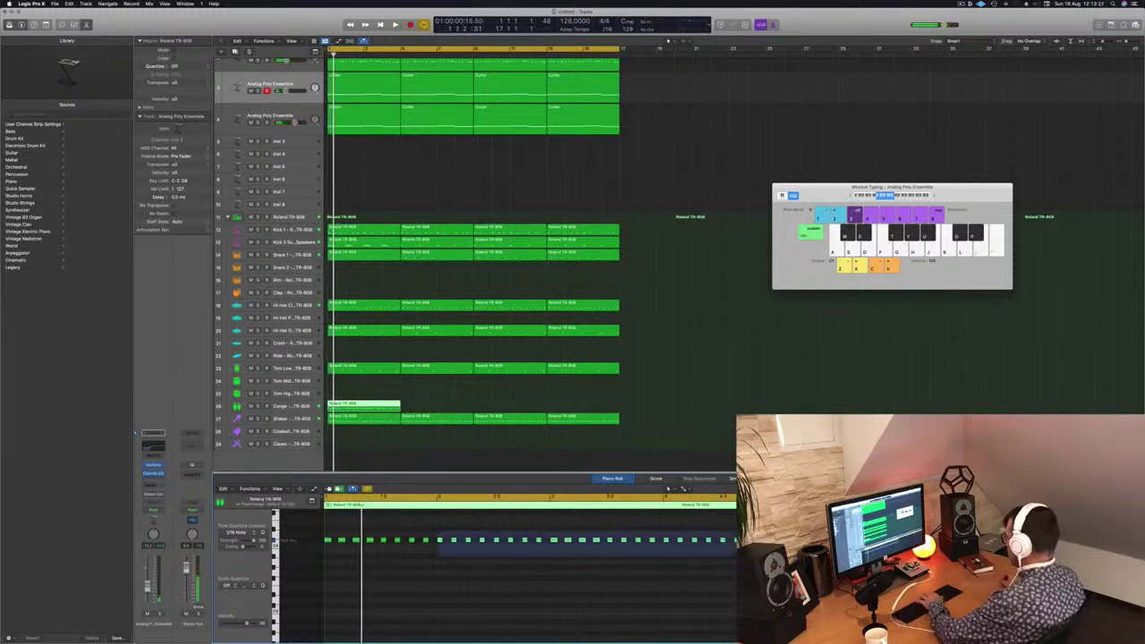
key(super+a)
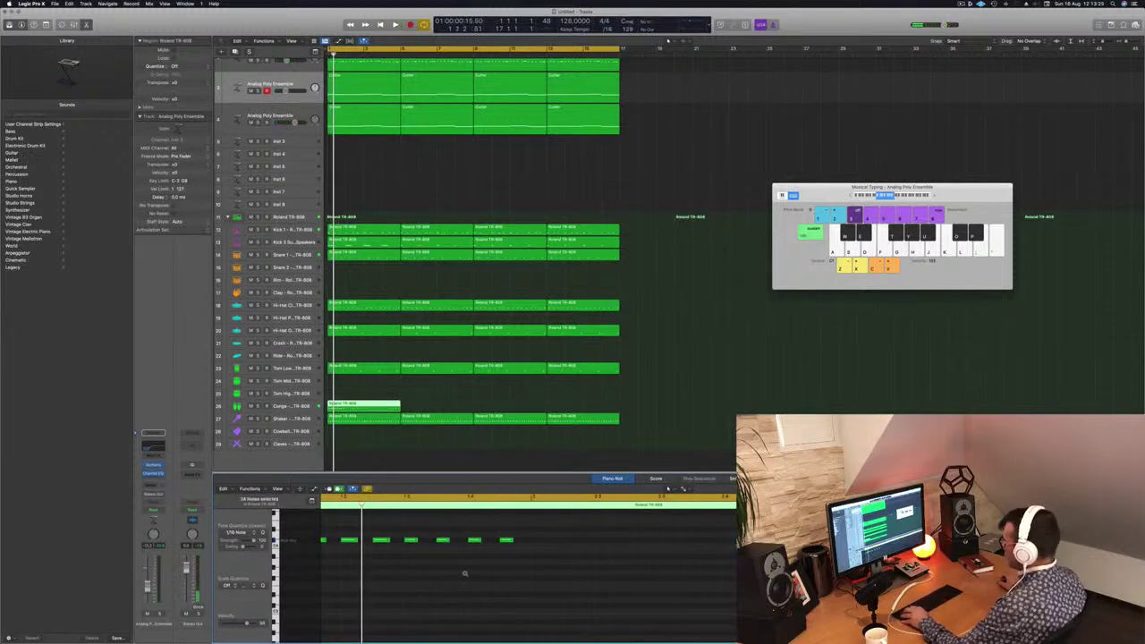
- Thin the conga's first bar to three notes on its second, fifth and eighth eighth-notes, checking the rhythm by playback
click(333, 539)
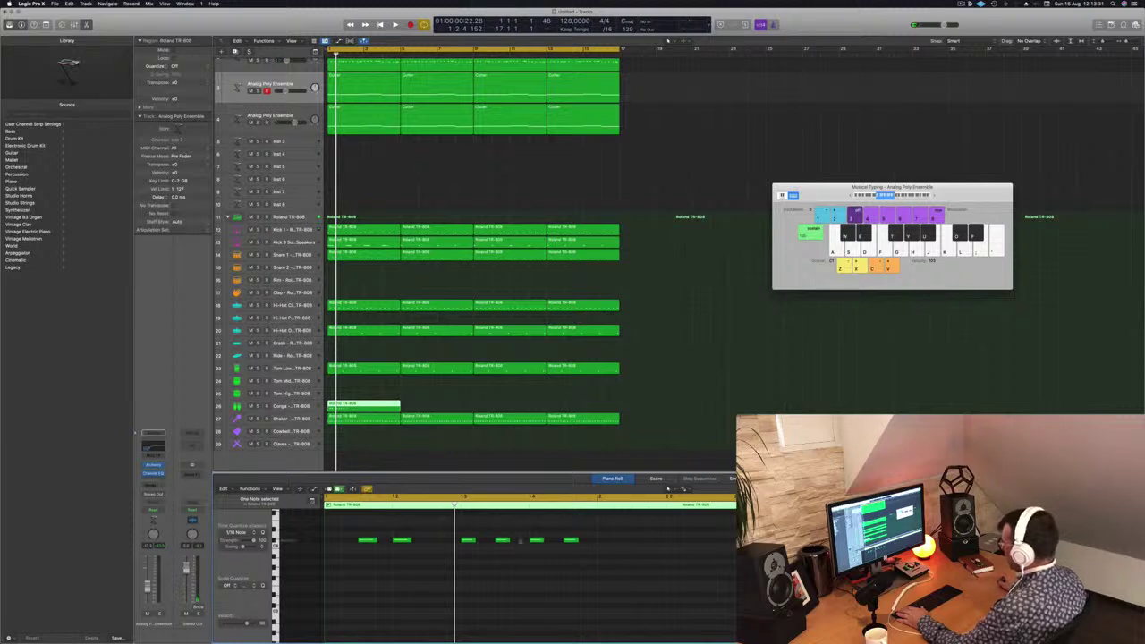
key(Delete)
key(space)
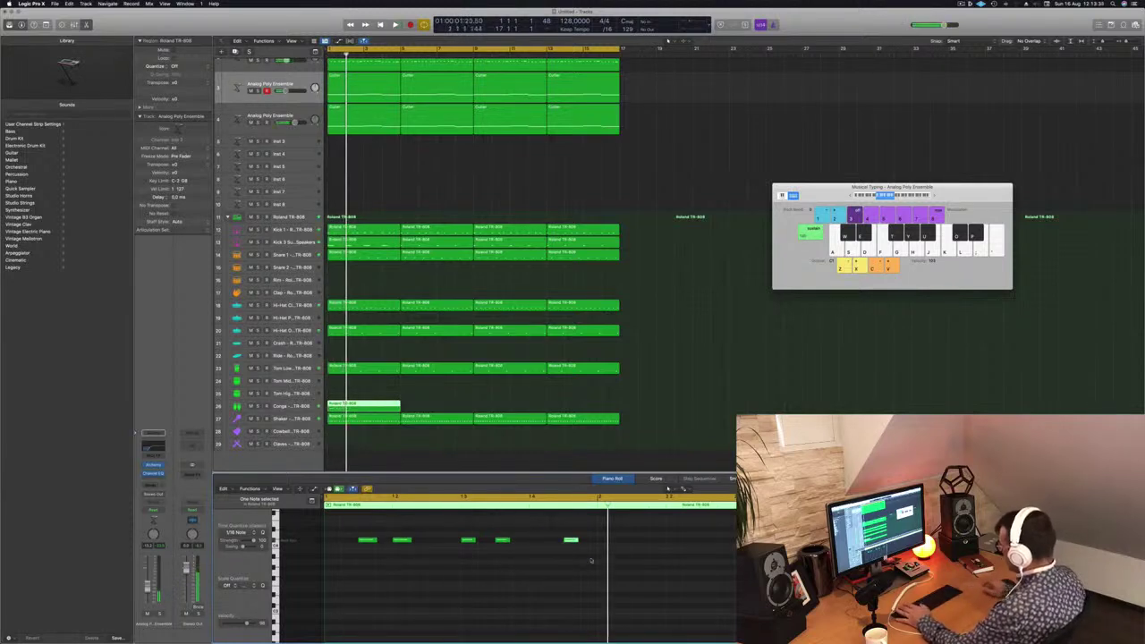
key(space)
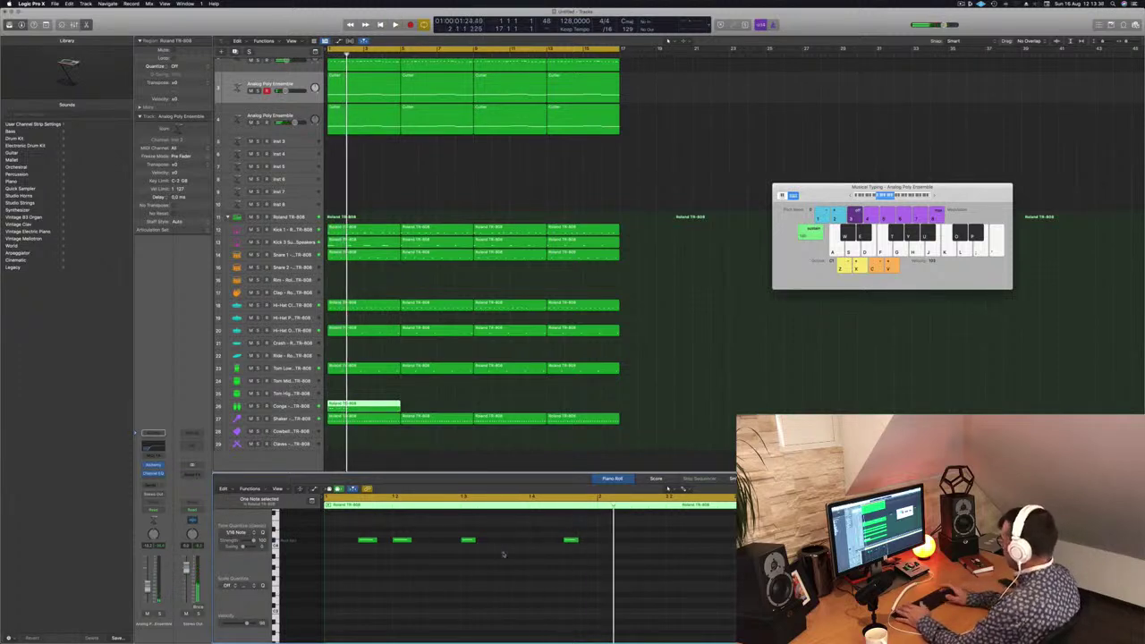
key(space)
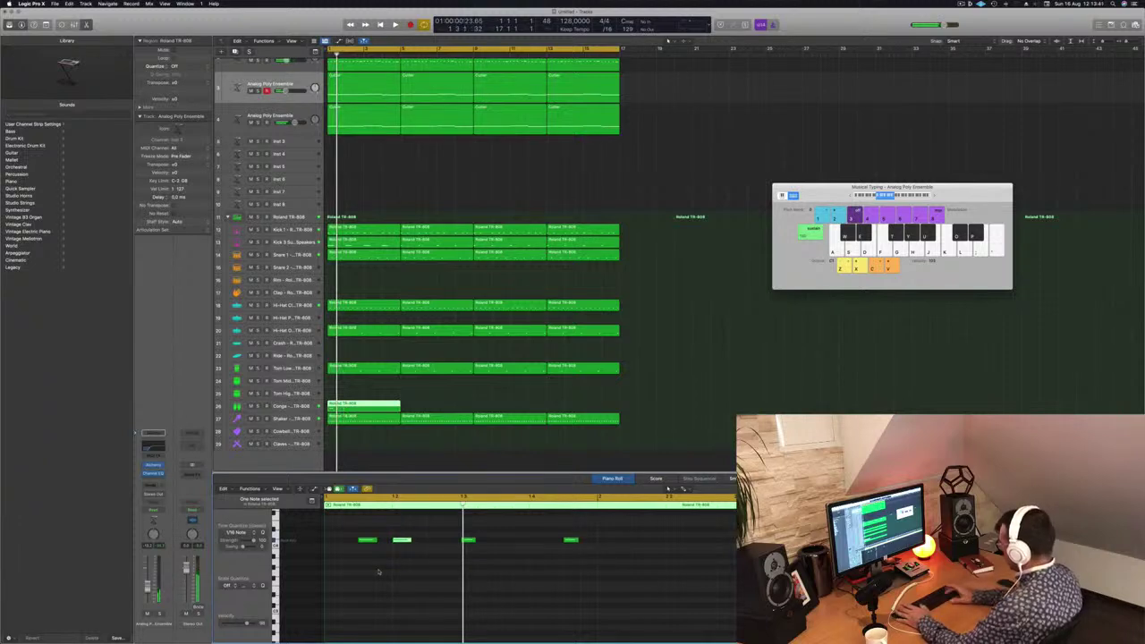
key(space)
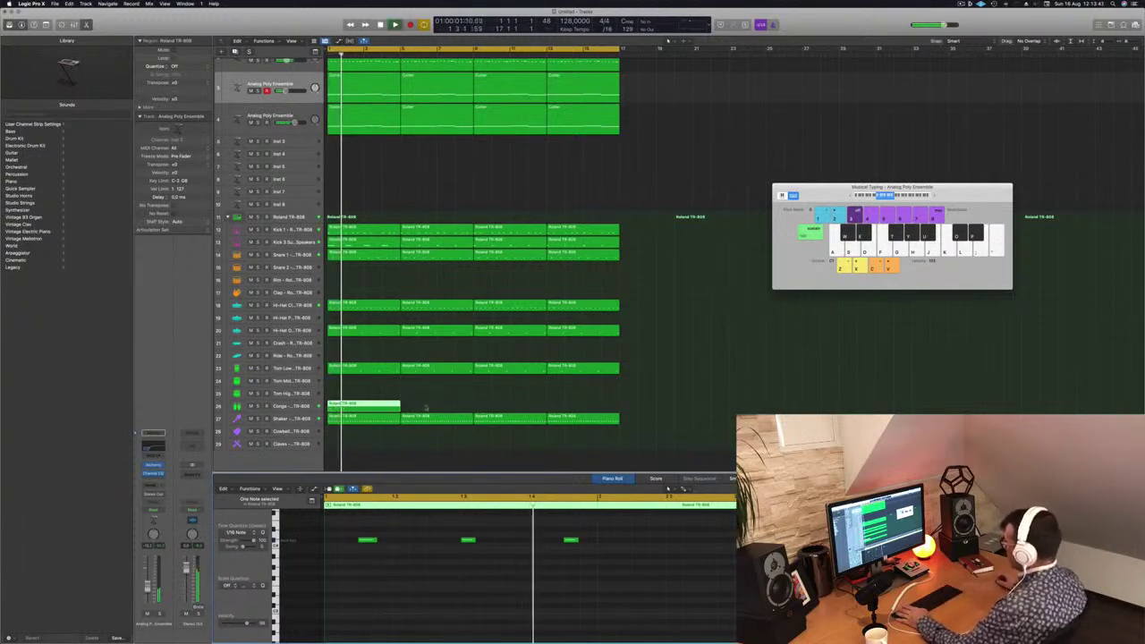
key(space)
key(space)
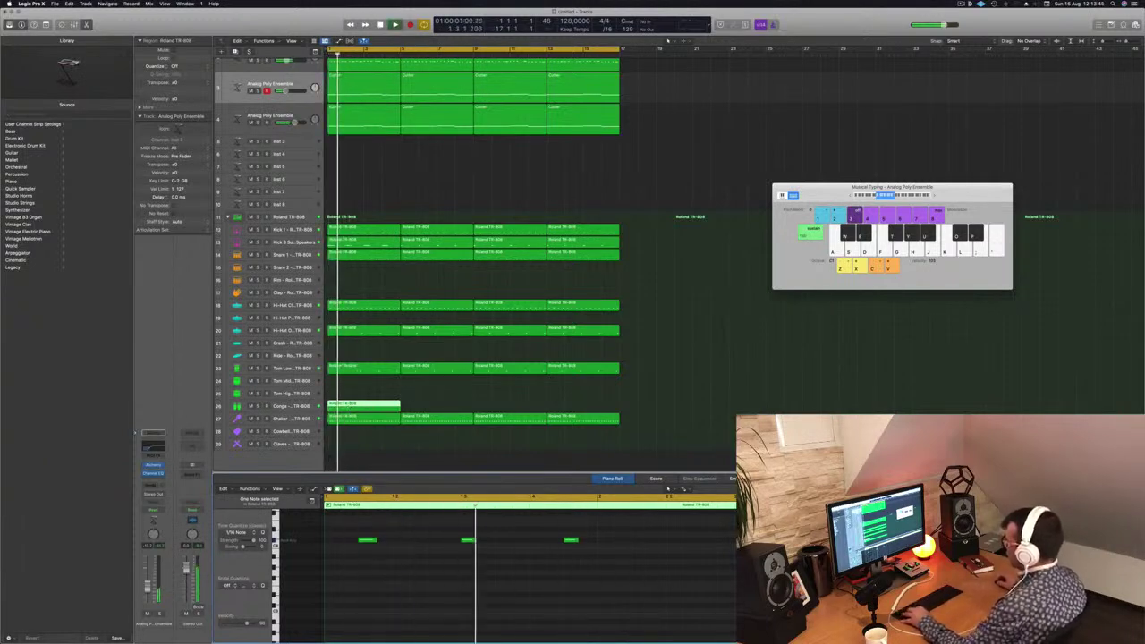
- Trim the conga region to one bar and duplicate it until the conga track is filled up to bar 17
click(346, 408)
key(BackSpace)
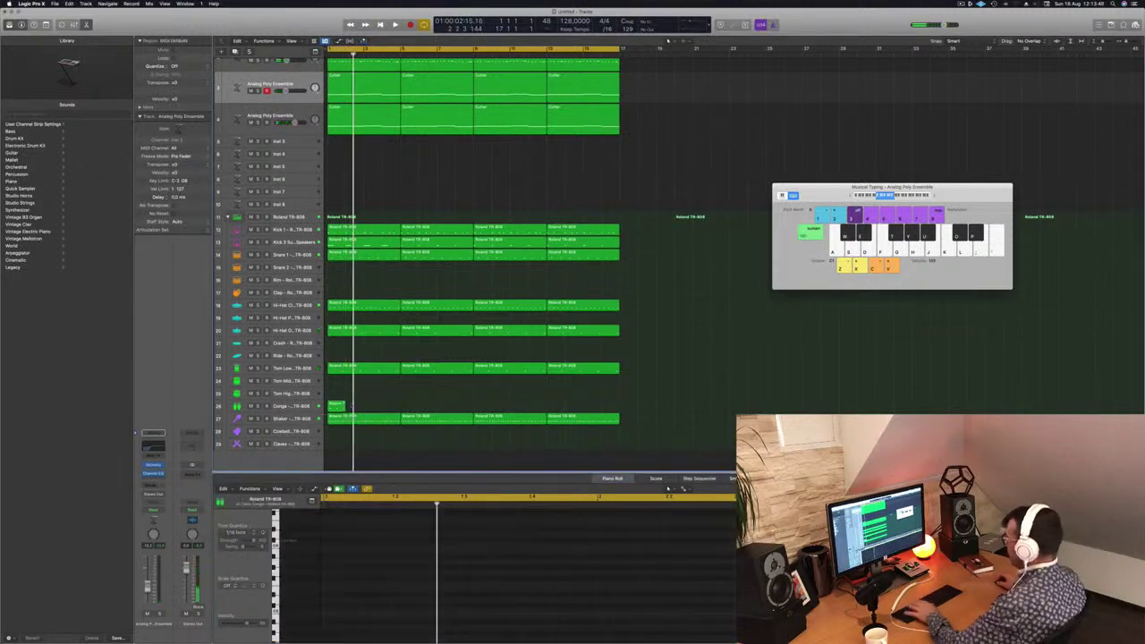
drag(339, 407, 426, 413)
shift+click(340, 407)
key(Return)
key(space)
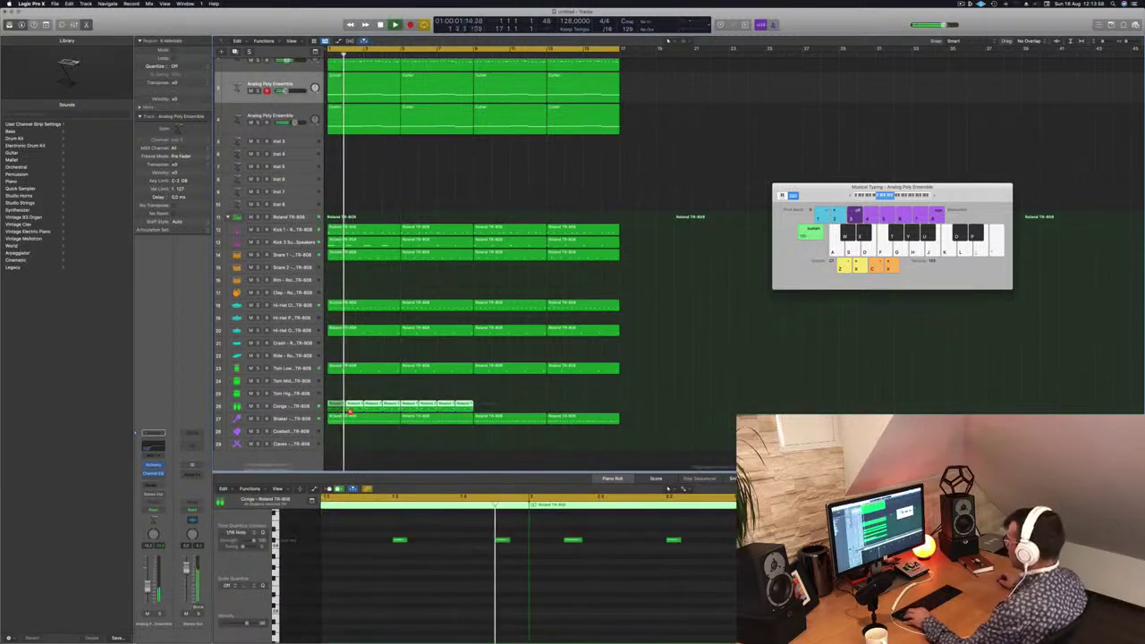
drag(349, 410, 495, 410)
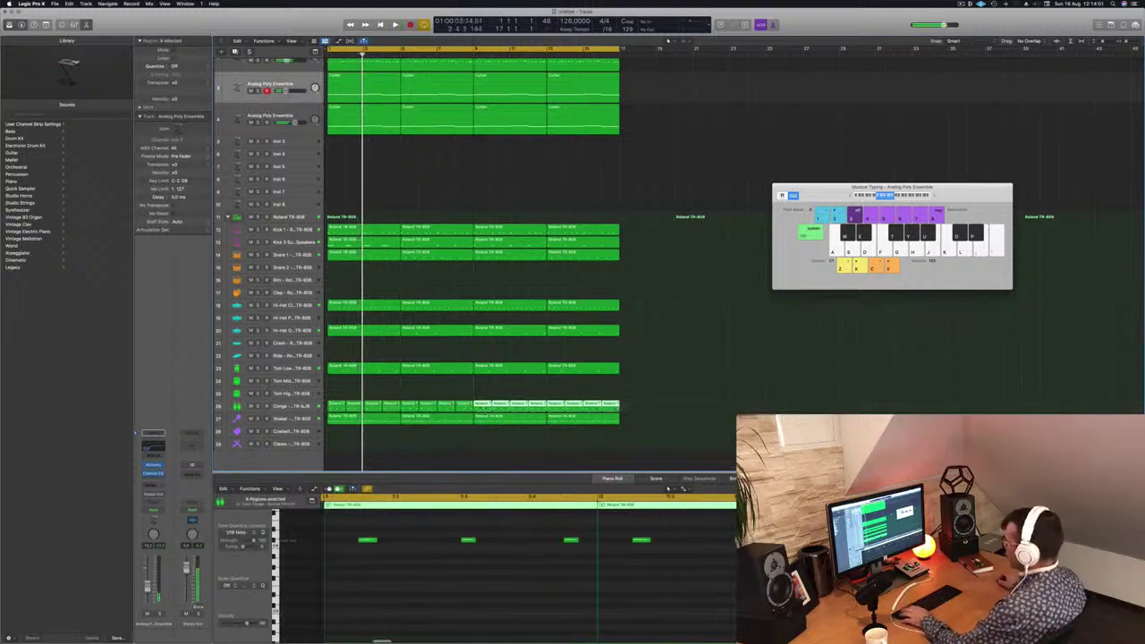
- Audition low conga sounds for the conga track during playback and choose the Conga Low - Hard Bass House patch
key(space)
click(291, 406)
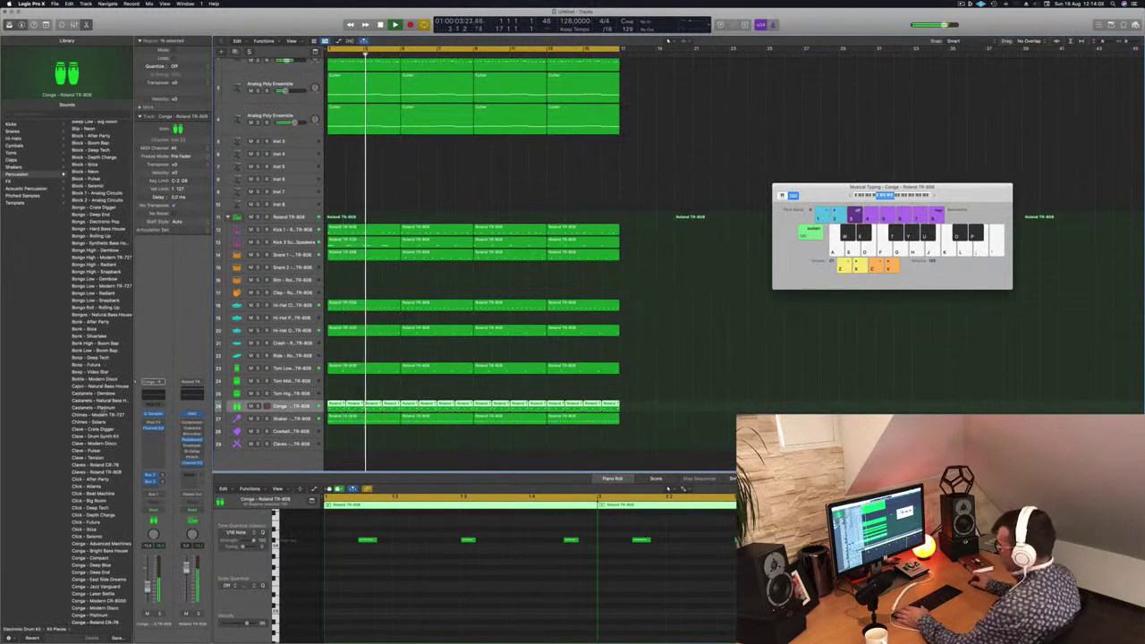
scroll(96, 420, down, 10)
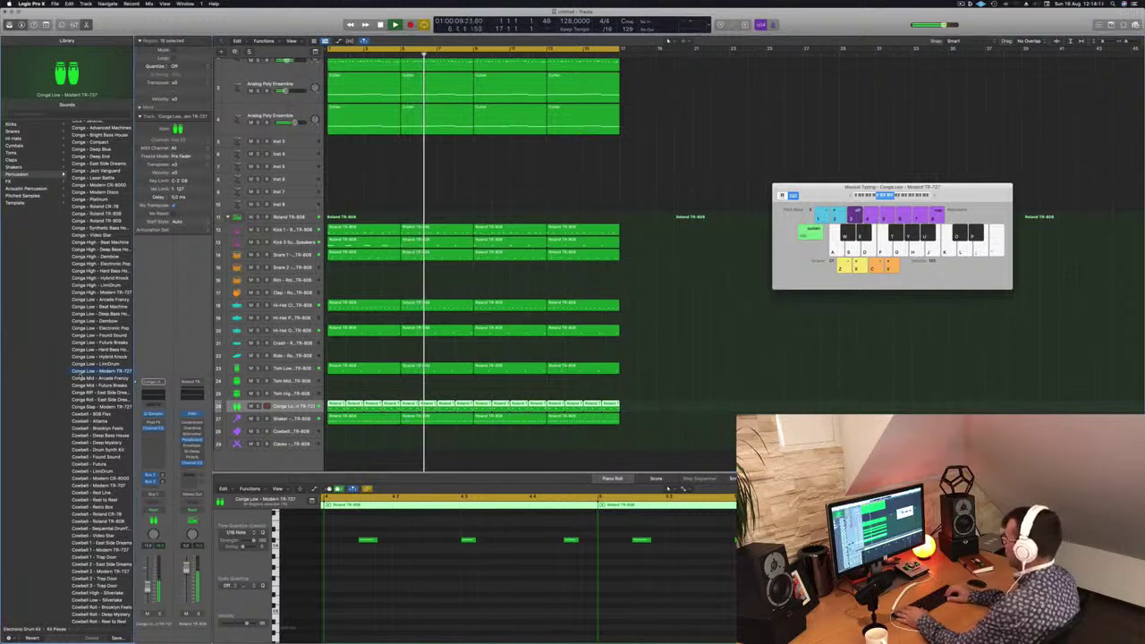
click(89, 364)
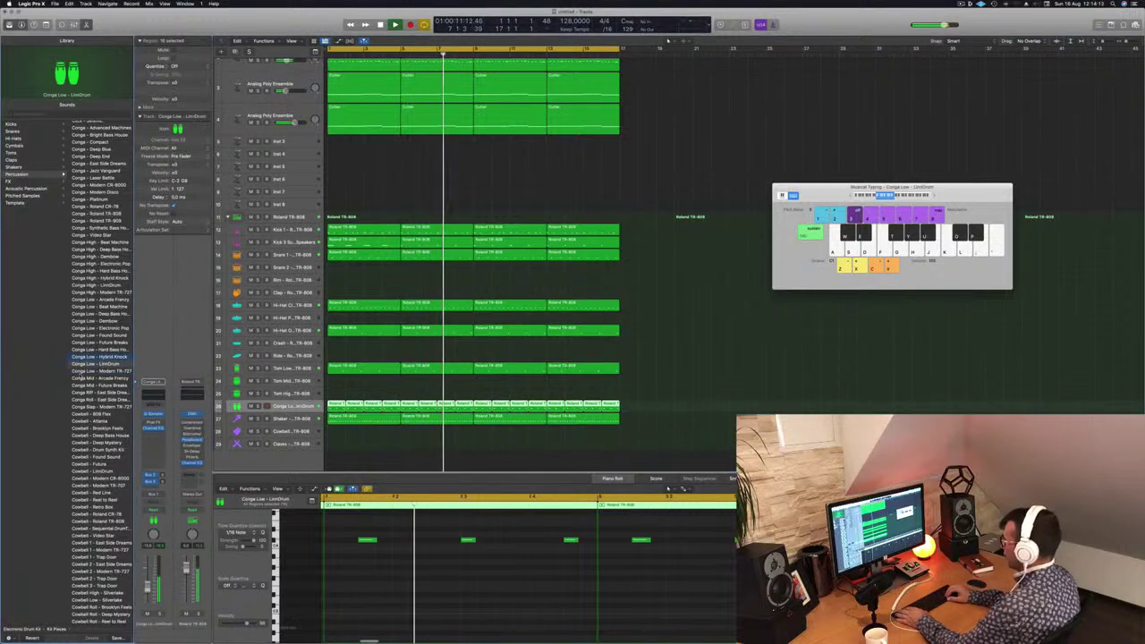
key(Up)
key(Up)
key(Up)
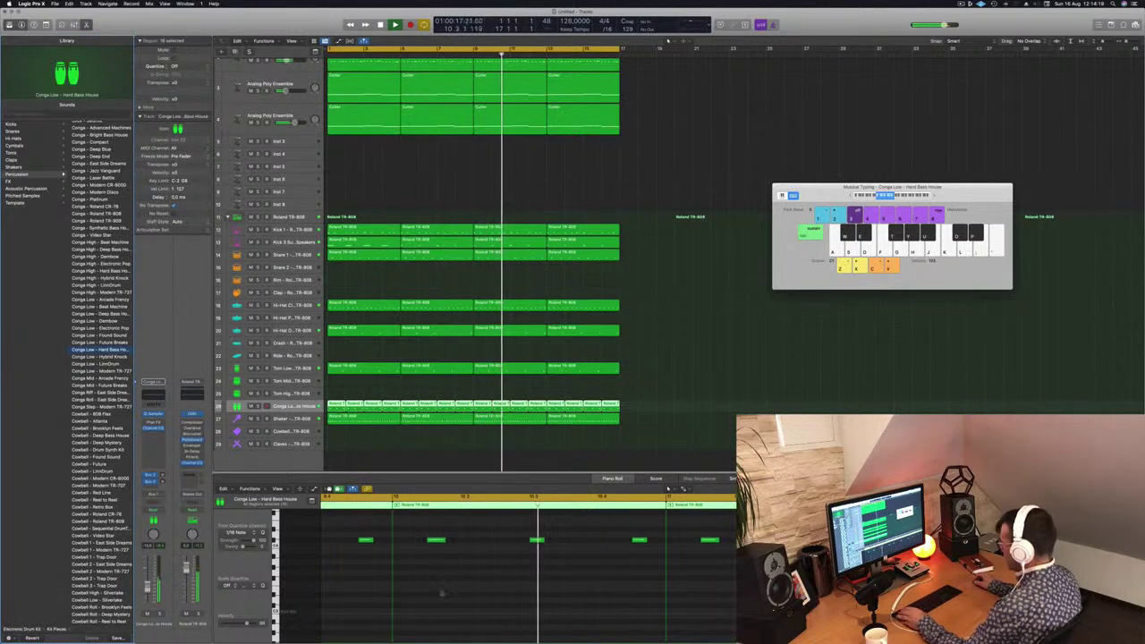
- Transpose all notes in the conga regions down four semitones
click(442, 592)
key(super+a)
key(alt+Down)
key(alt+Down)
key(alt+Down)
key(alt+Down)
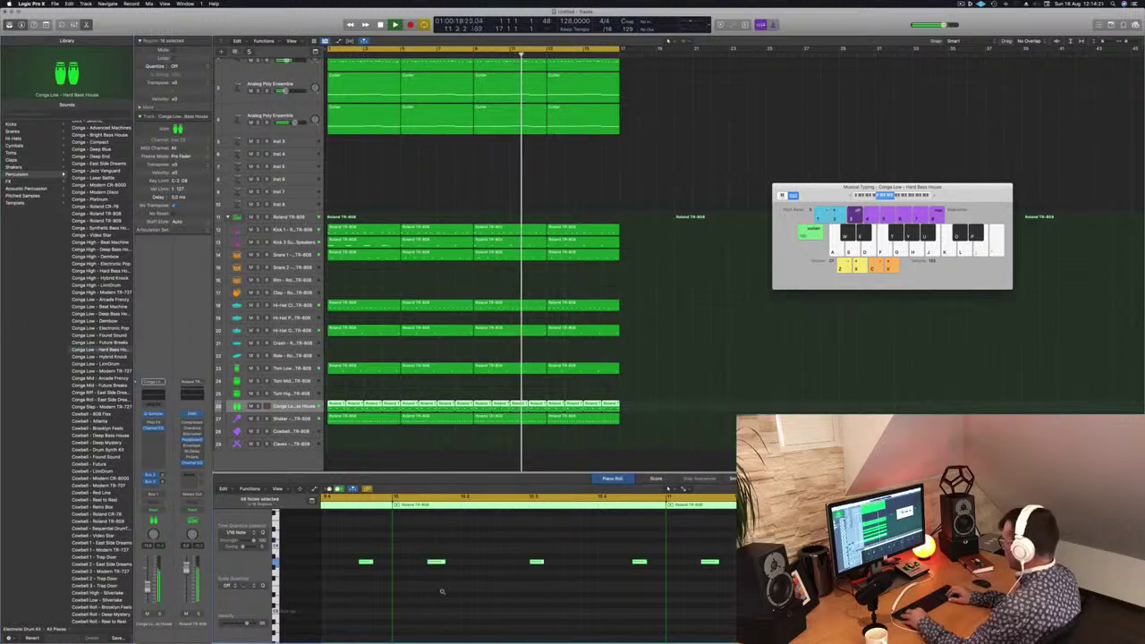
- Transpose all notes in the conga regions down another nine semitones
key(alt+Down)
key(alt+Down)
key(alt+Down)
key(alt+Down)
key(alt+Down)
key(alt+Down)
key(alt+Down)
key(alt+Down)
key(alt+Down)
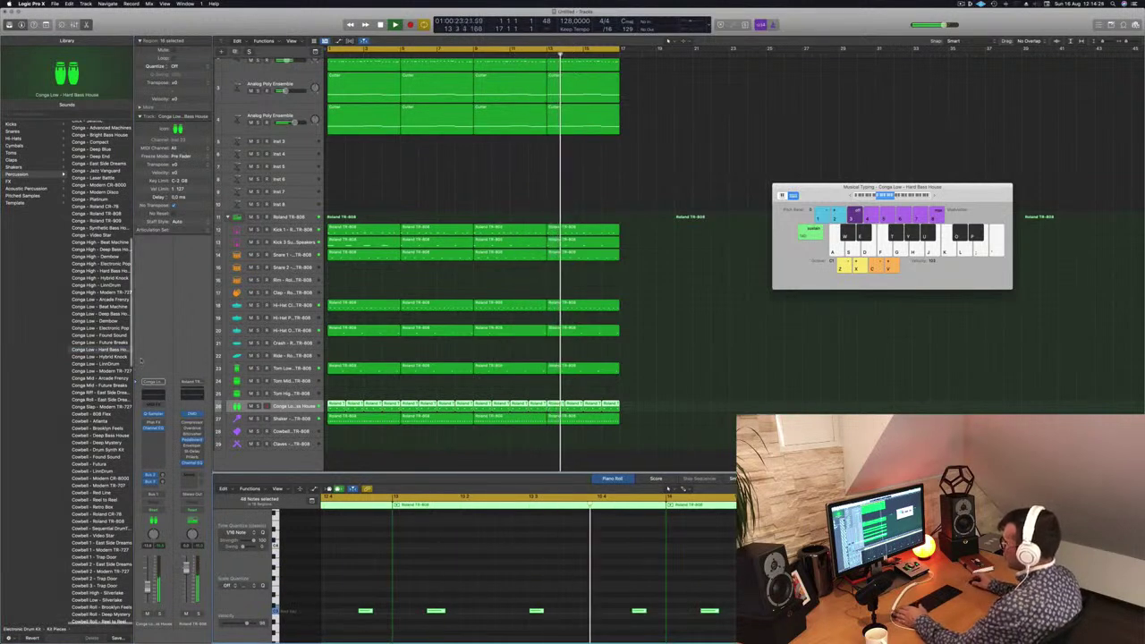
- Audition the Conga Low - Found Sound patch and settle on Conga Low - Dembow for the conga track during playback
click(90, 337)
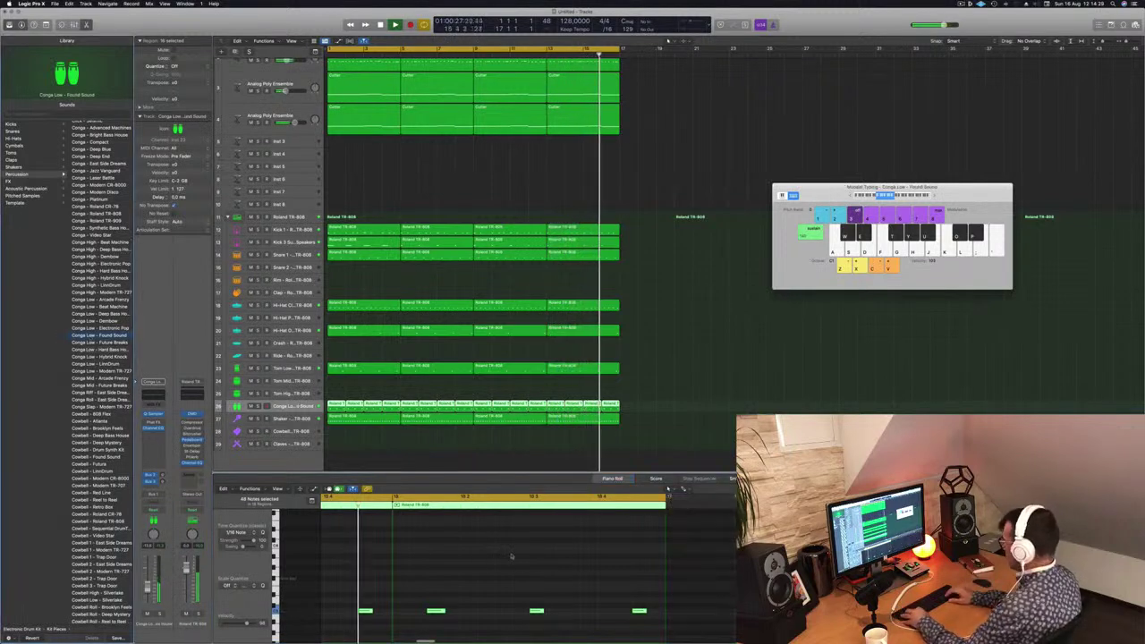
key(Up)
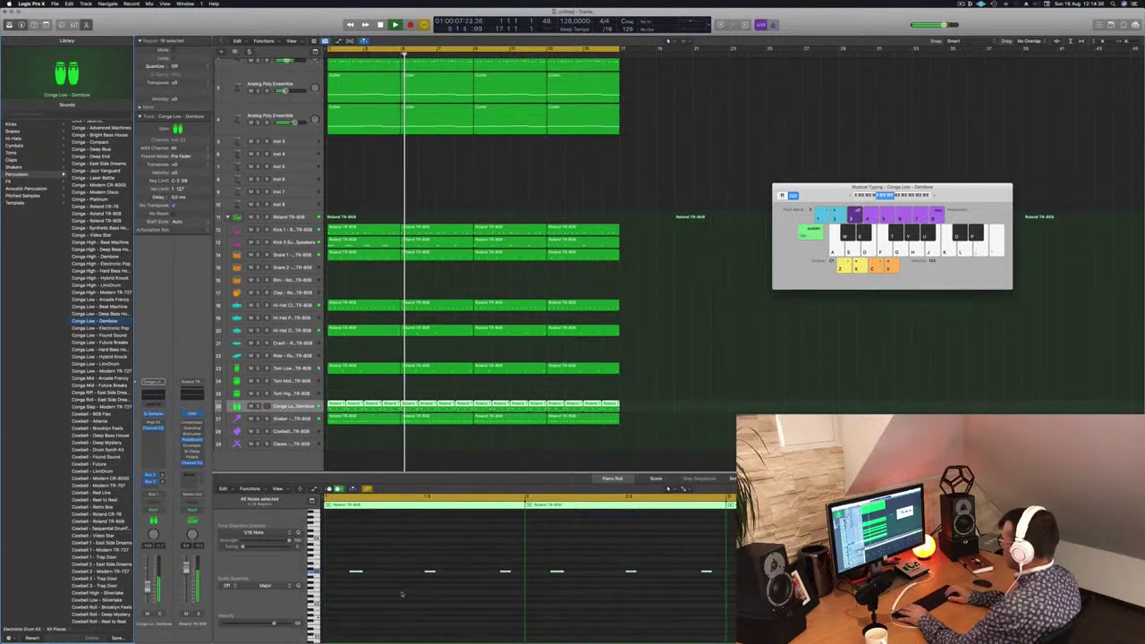
key(Return)
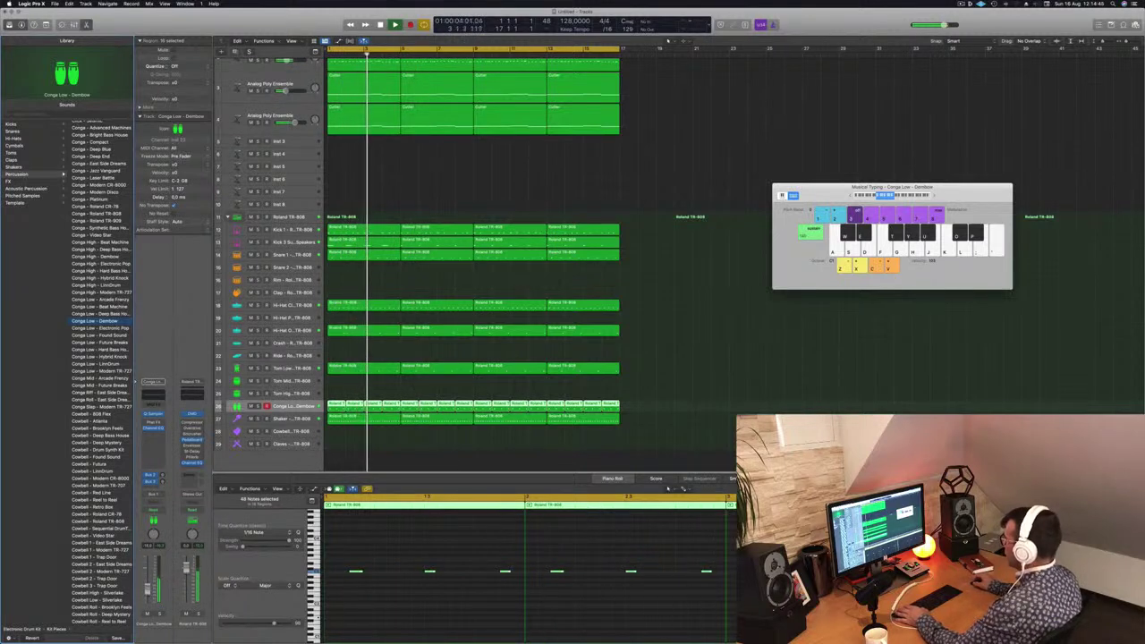
- Copy the first shaker region onto the cowbell track at bar 1
click(350, 452)
drag(356, 418, 360, 435)
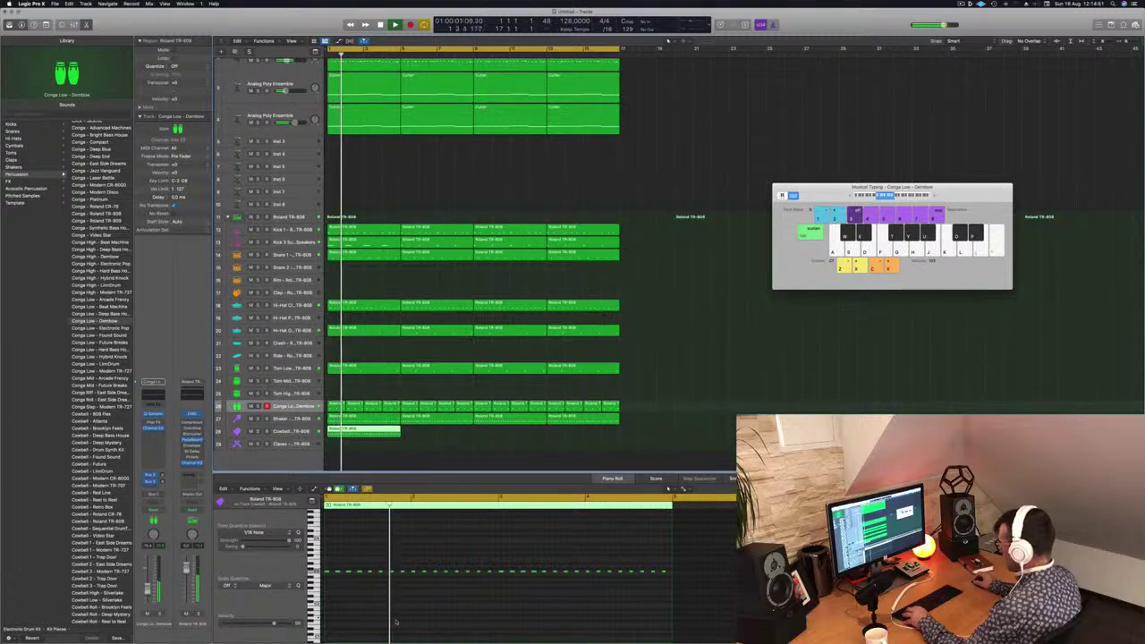
key(super+a)
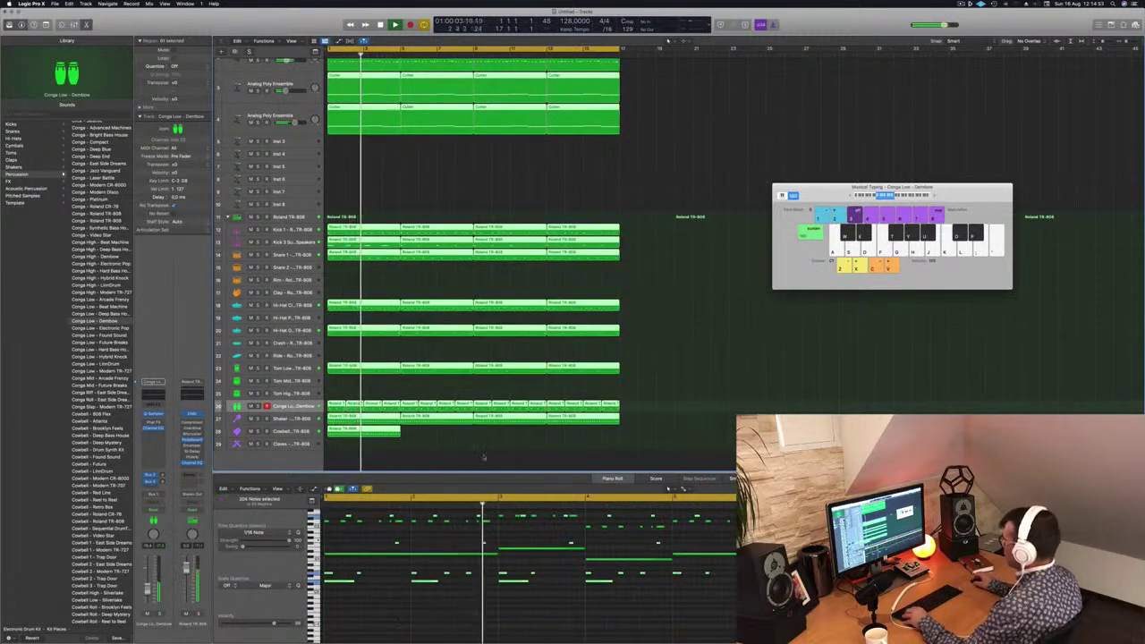
click(434, 449)
key(Return)
- Lower the pitch of the second and eighth eighth-notes in the first bar of the cowbell region
click(354, 430)
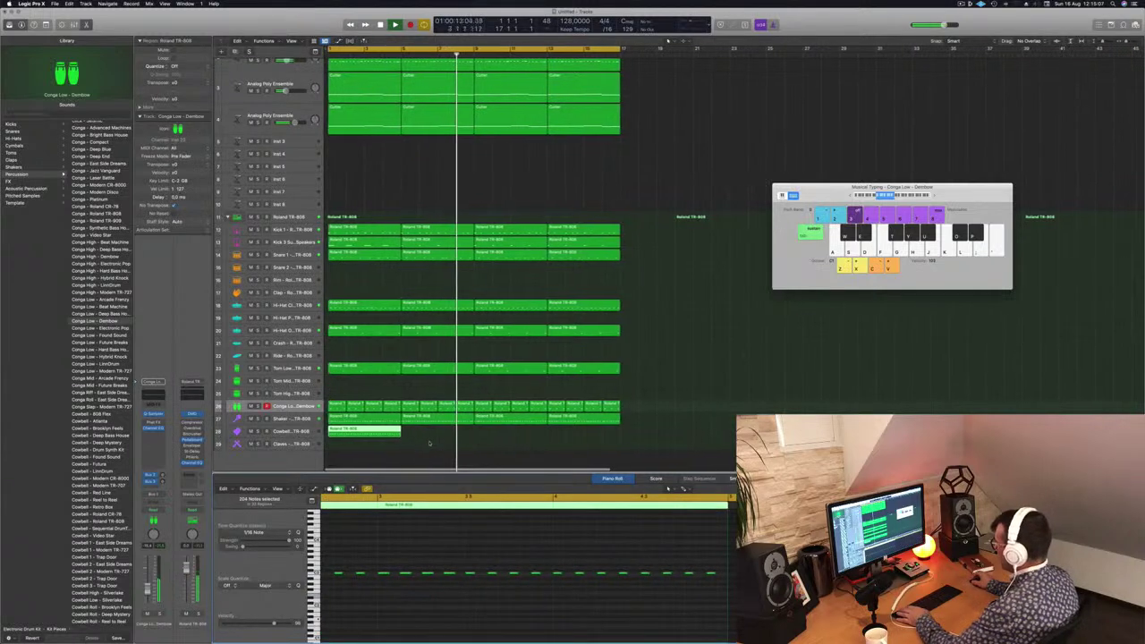
key(Return)
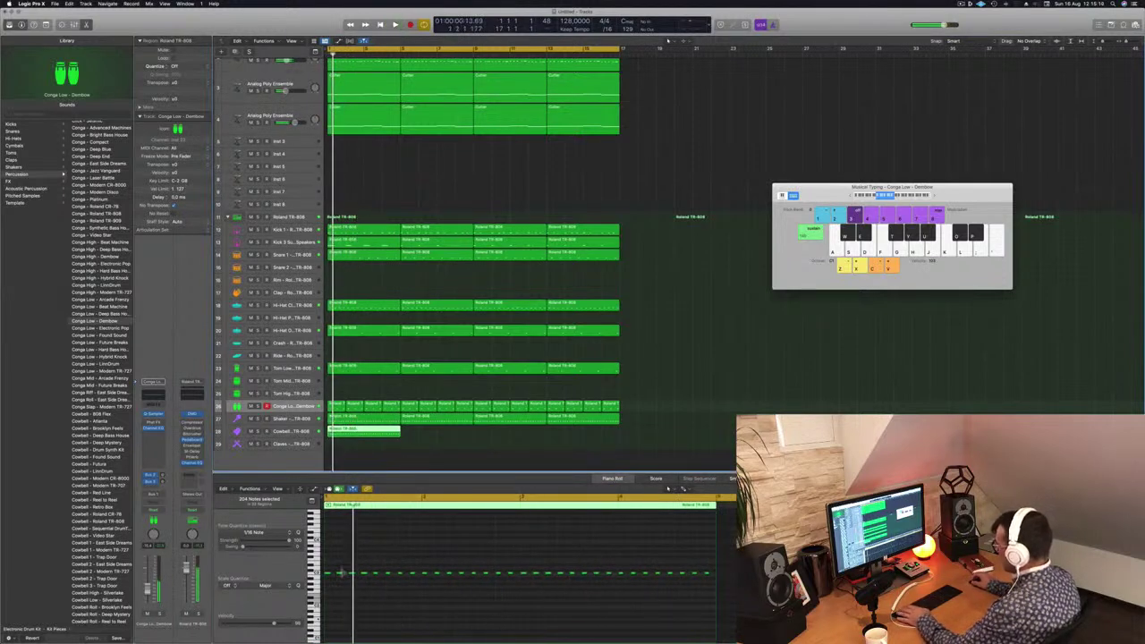
click(341, 574)
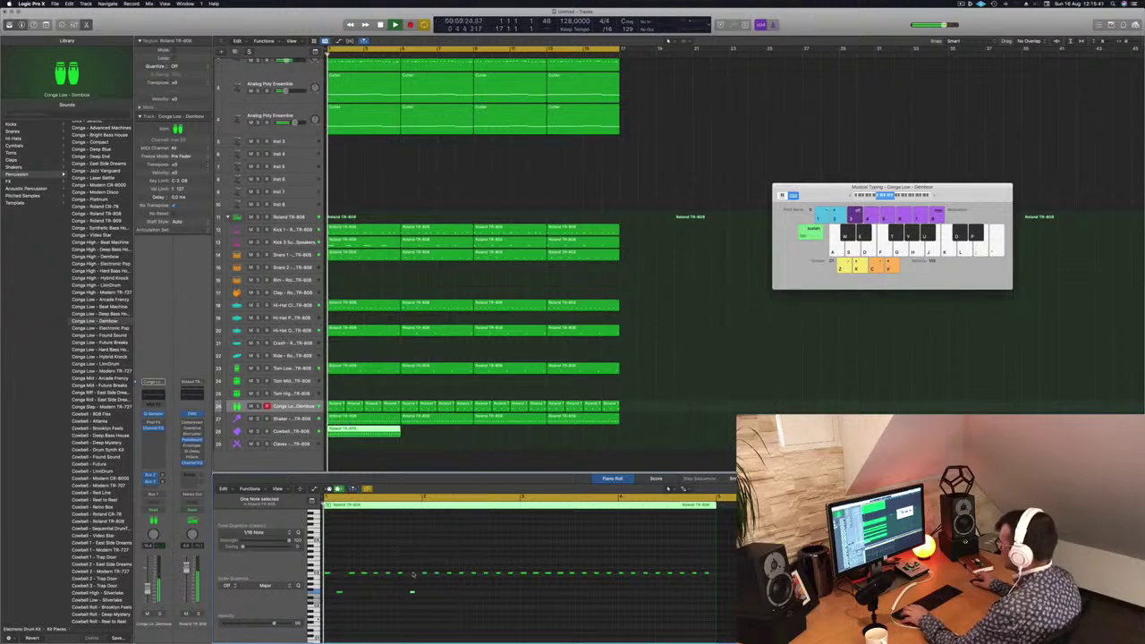
- Trim the cowbell region to its first bar and duplicate it until the cowbell track is filled up to bar 17
super+click(345, 431)
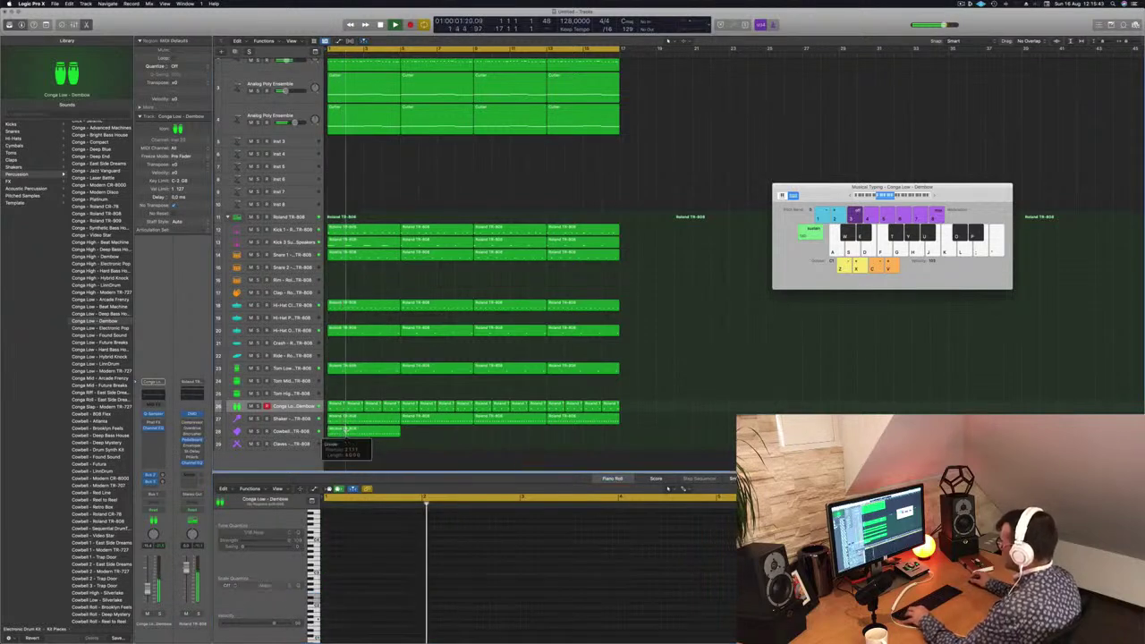
key(BackSpace)
click(333, 431)
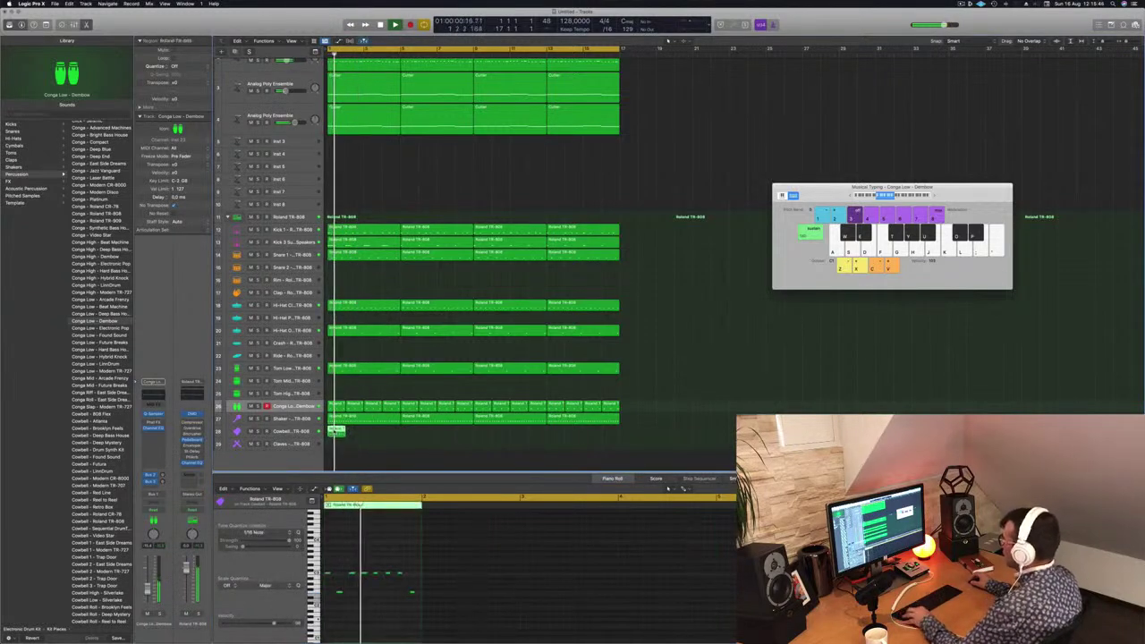
drag(351, 434, 416, 438)
shift+click(334, 432)
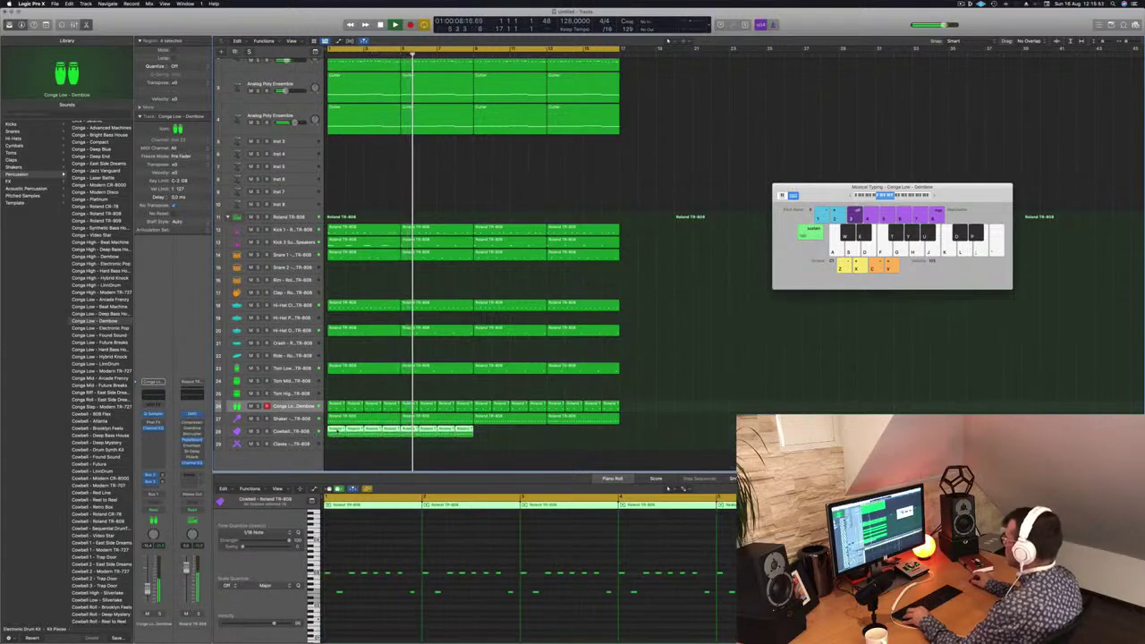
drag(337, 431, 483, 438)
key(space)
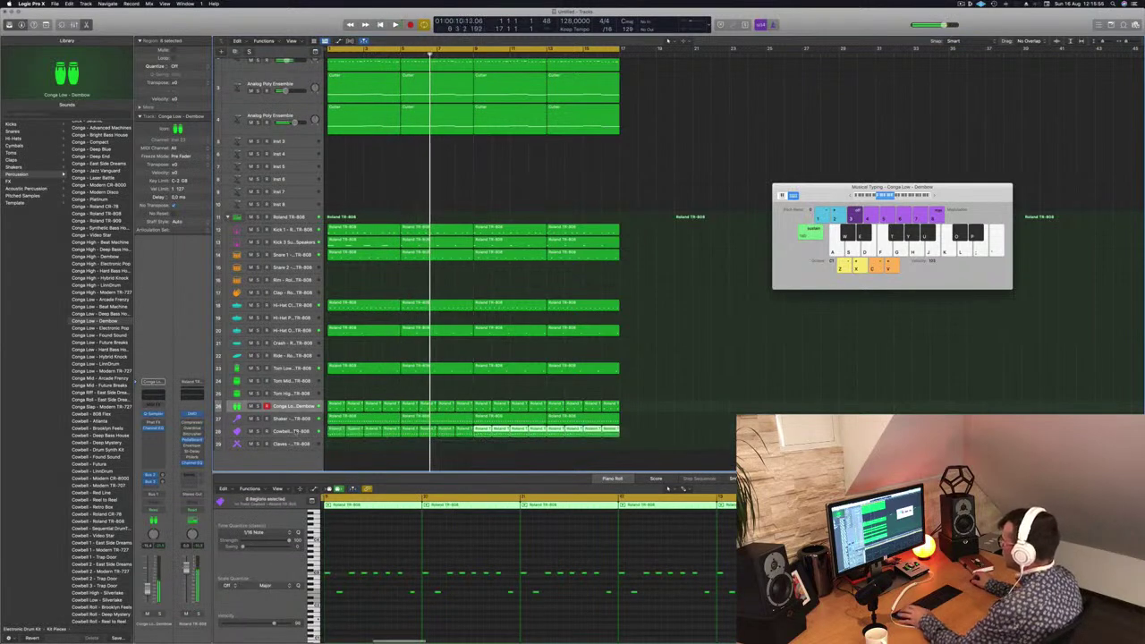
- Check the cowbell rhythm by playing its track soloed and together with the full mix
key(space)
click(295, 432)
key(Return)
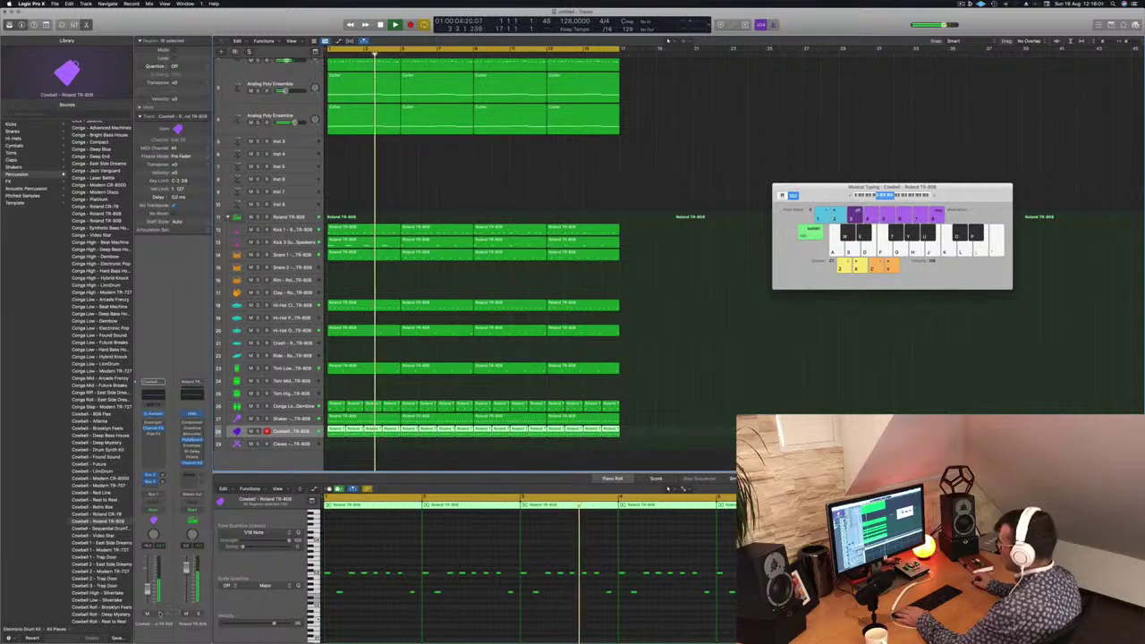
key(ctrl+s)
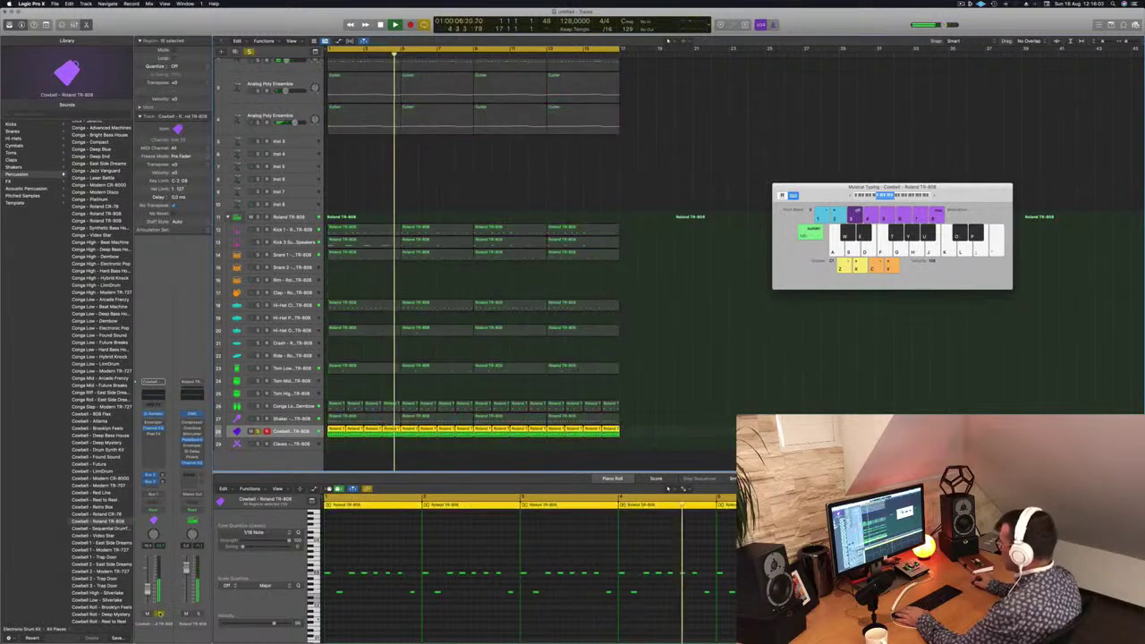
click(160, 613)
key(Return)
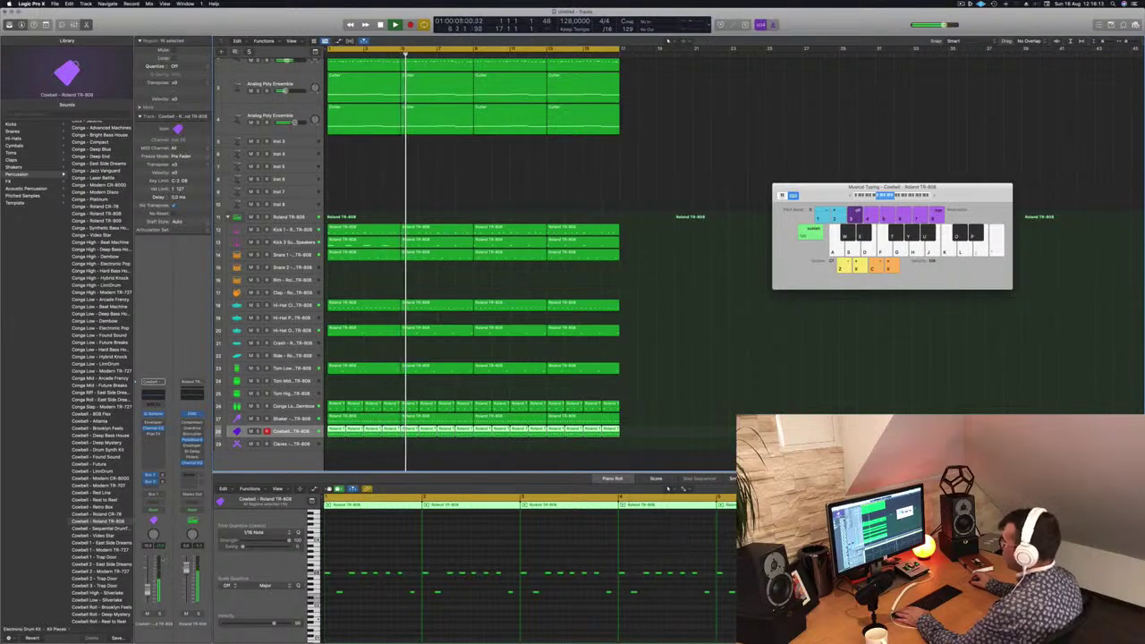
- Enable the low cut in the cowbell track's Channel EQ and set it to 185 Hz
click(155, 395)
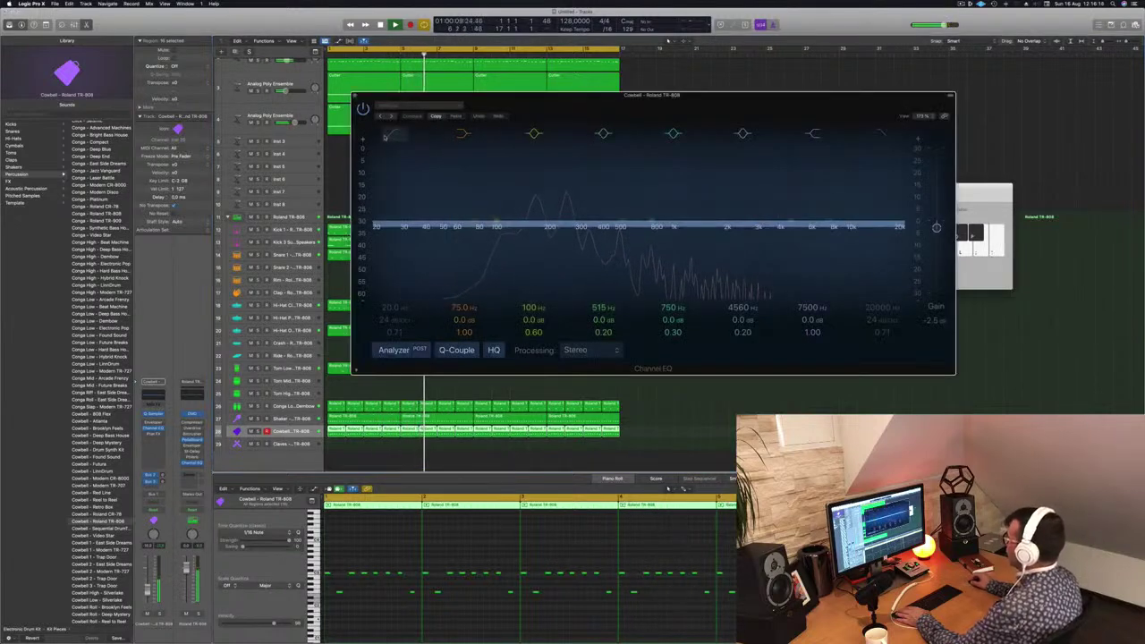
click(393, 134)
drag(392, 145, 563, 206)
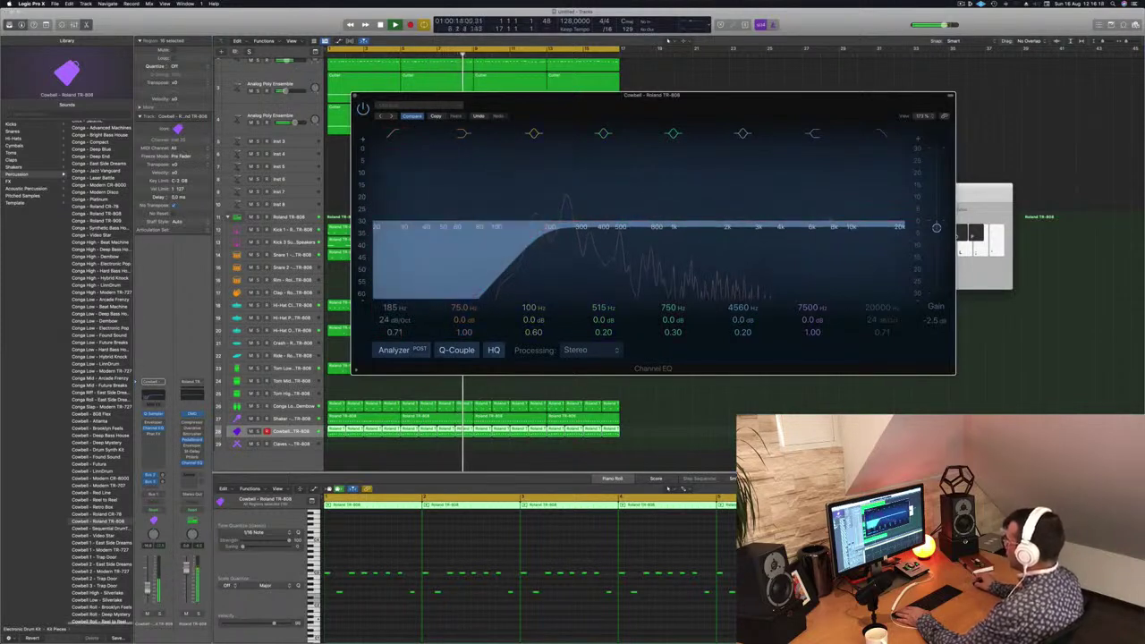
click(147, 591)
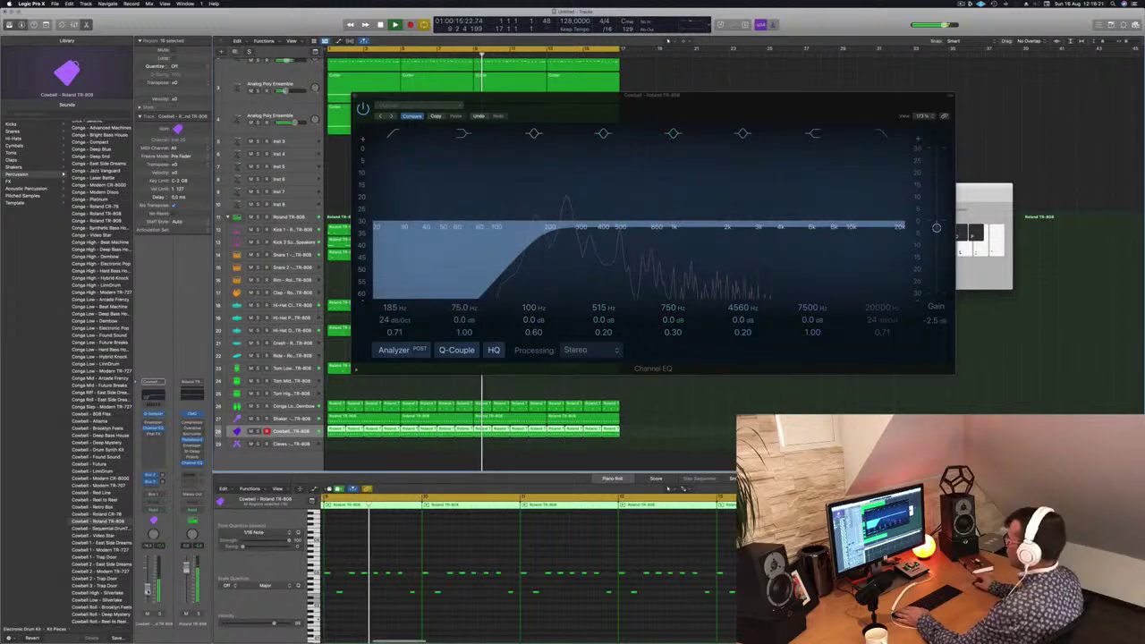
click(355, 96)
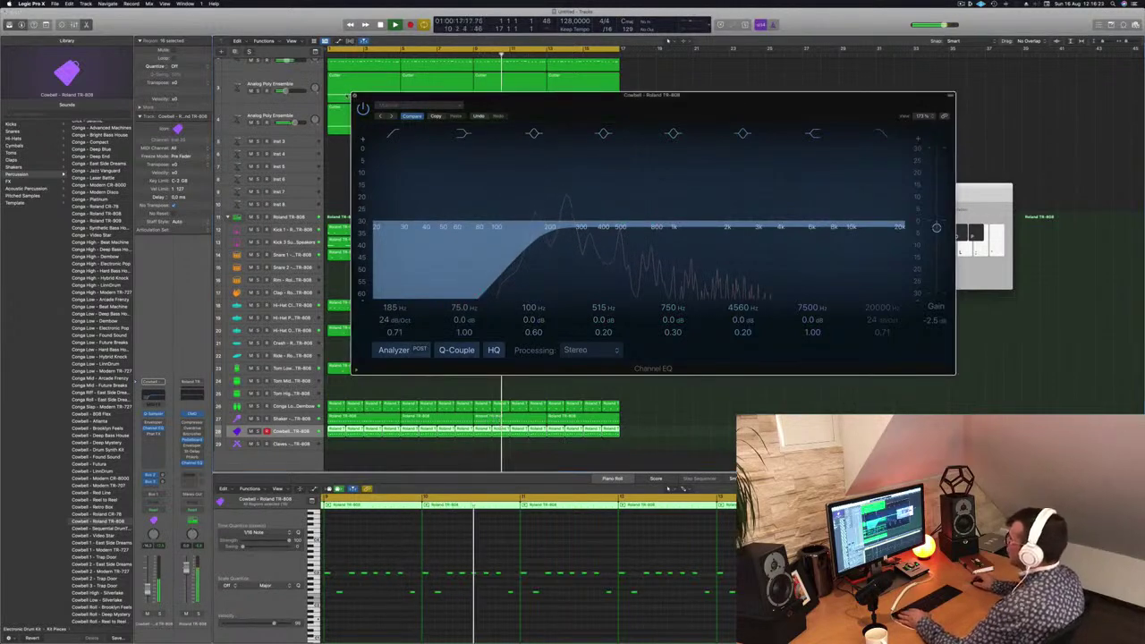
- Copy the first snare region onto the clap track at bar 1
key(super+Left)
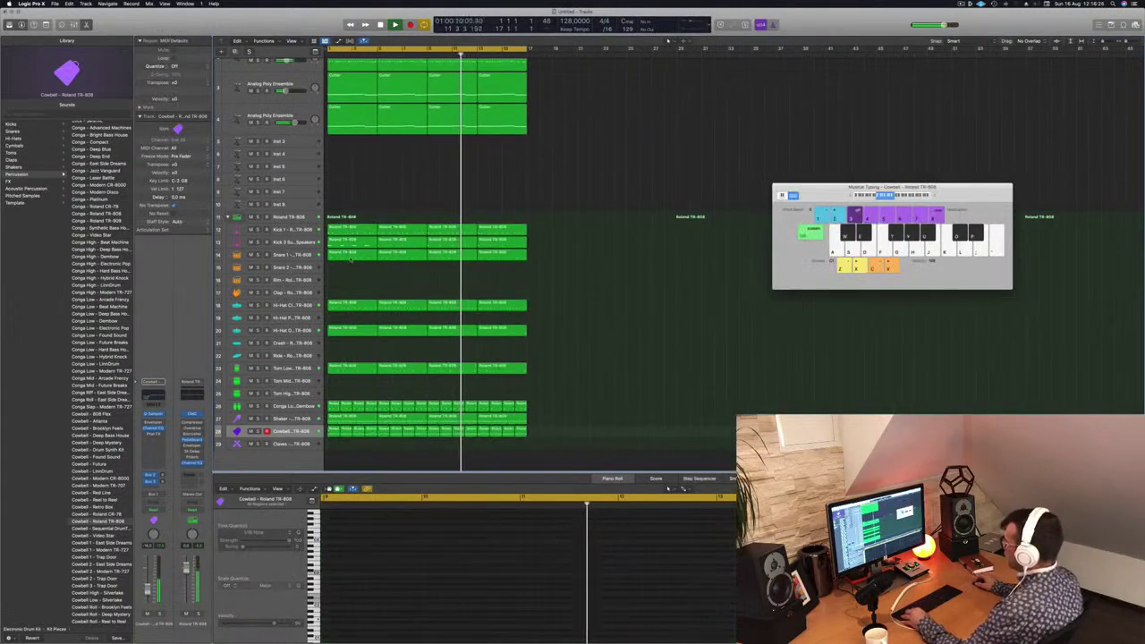
drag(351, 254, 348, 298)
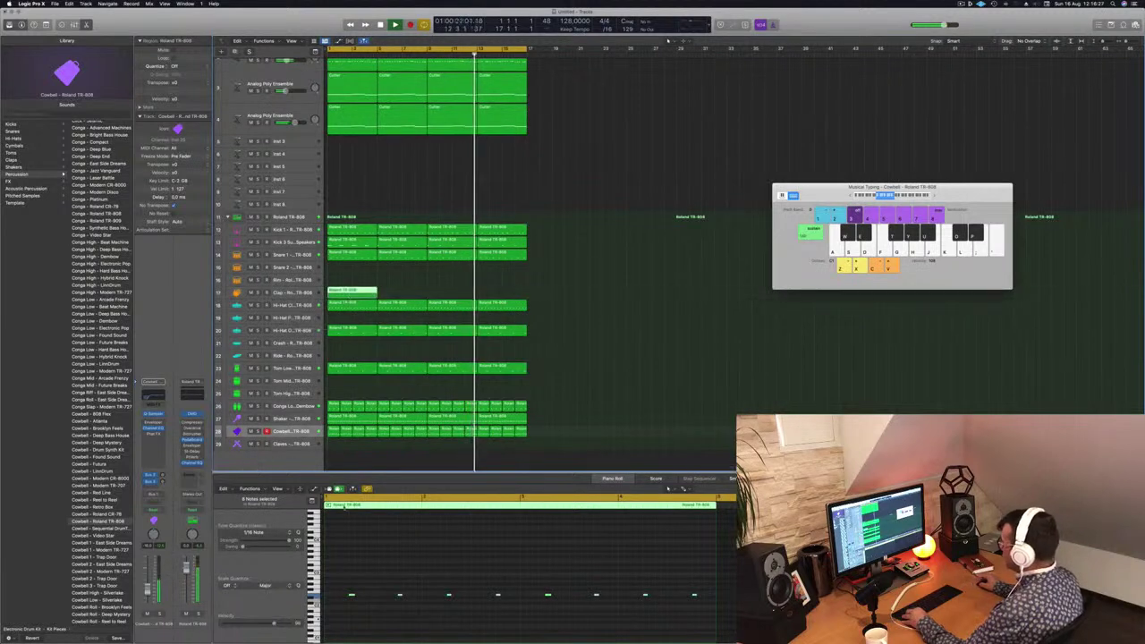
- Try lower and higher pitches for every clap note after the first, and leave those notes above the first one
key(super+Left)
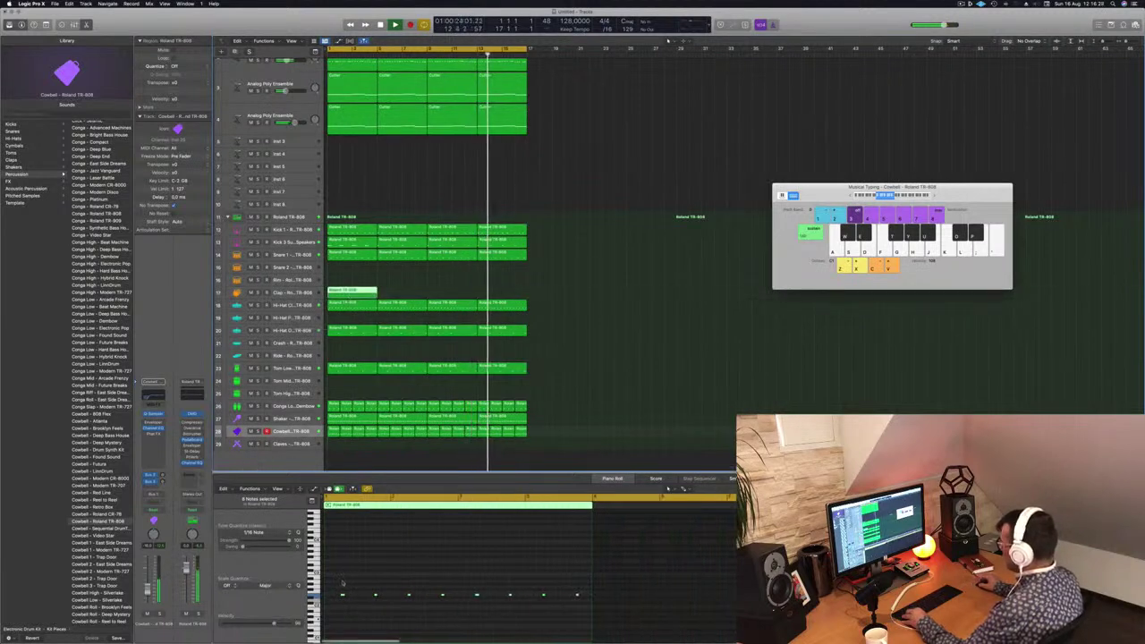
drag(346, 582, 596, 611)
key(alt+Down)
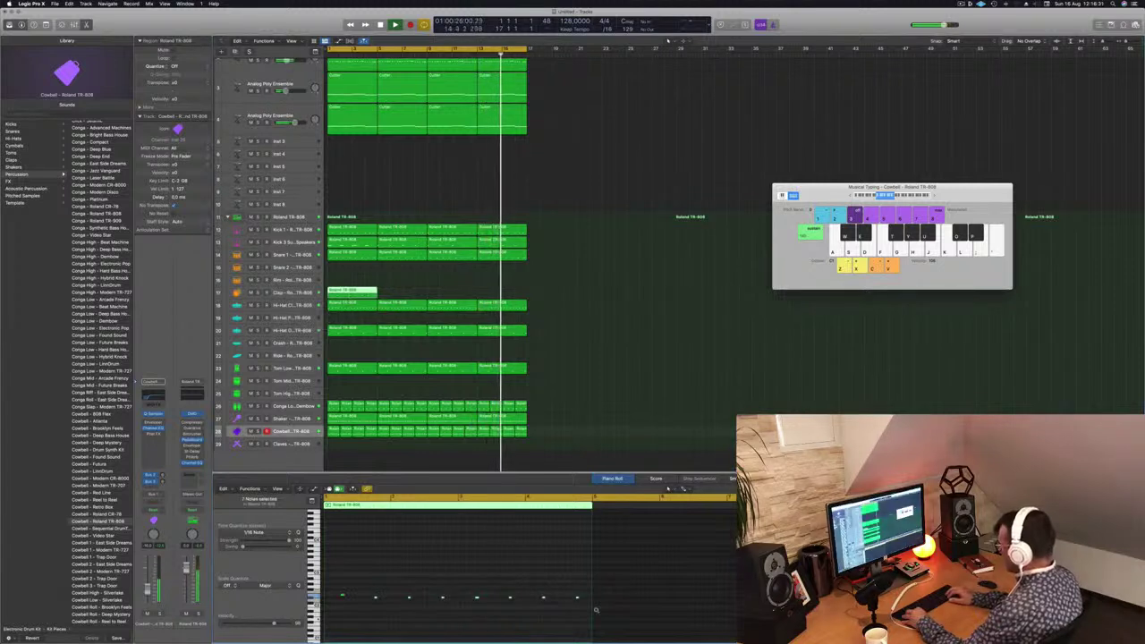
key(alt+Down)
key(alt+Down)
key(alt+Down)
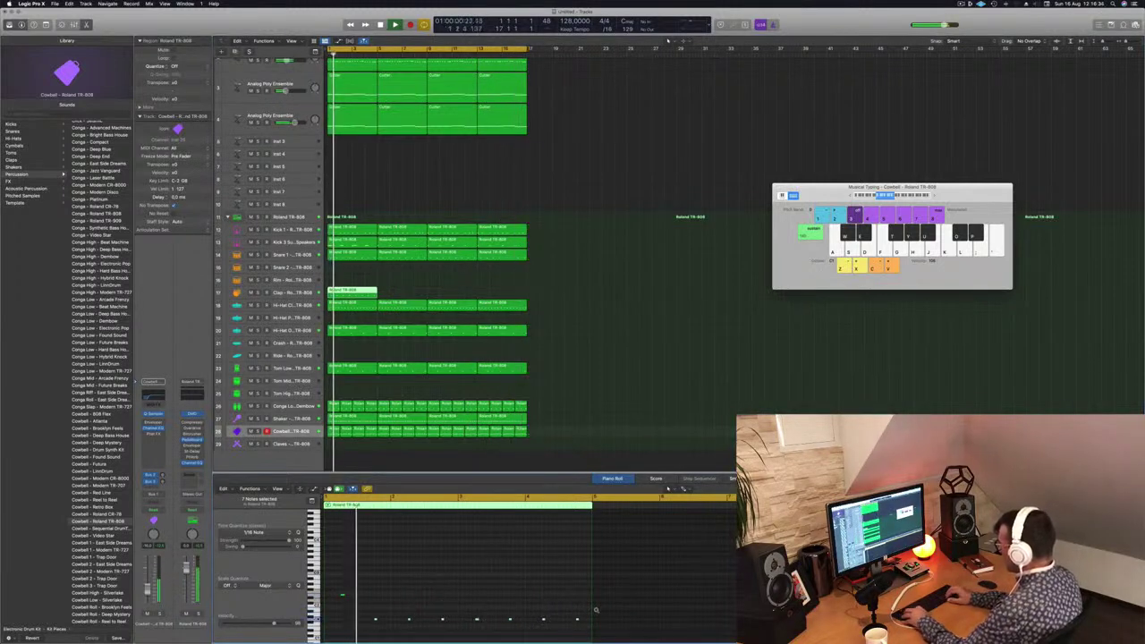
key(alt+Up)
key(alt+Up)
key(alt+Up)
key(alt+Up)
key(alt+Up)
key(alt+Up)
key(alt+Up)
key(alt+Up)
key(alt+Up)
key(alt+Up)
key(alt+Up)
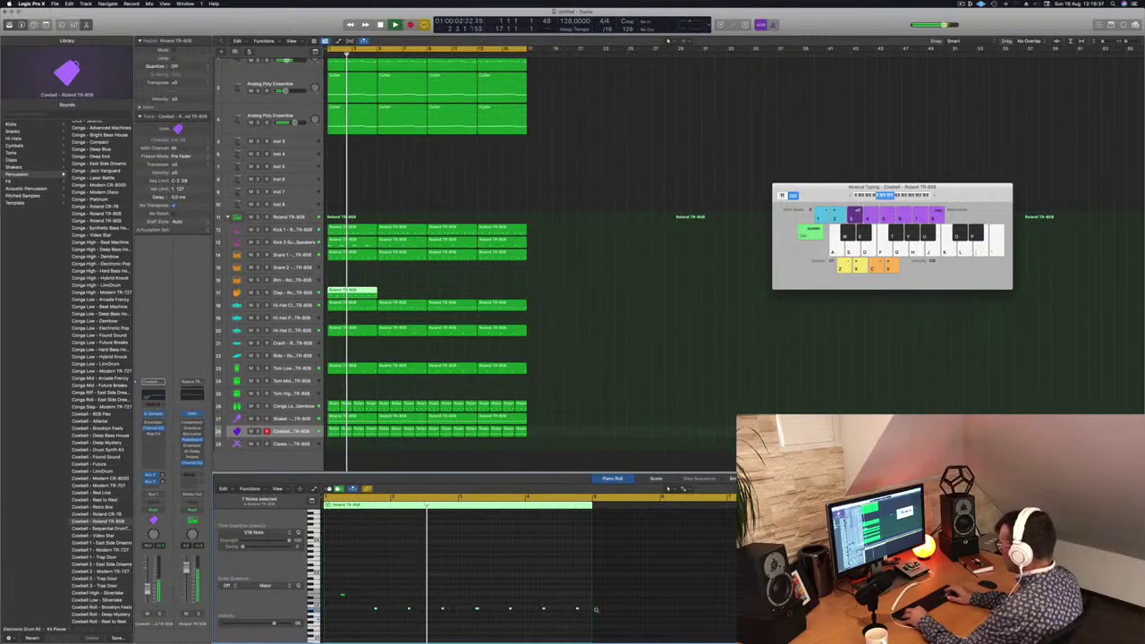
key(alt+Up)
key(alt+Up)
key(alt+Up)
key(alt+Up)
key(alt+Up)
key(alt+Up)
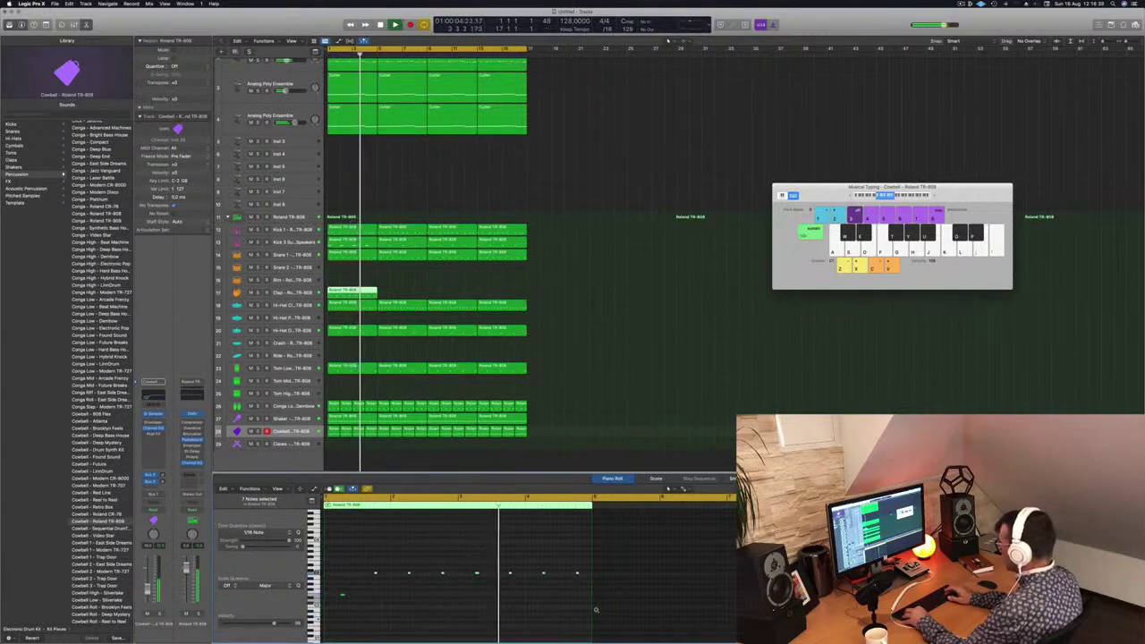
key(Return)
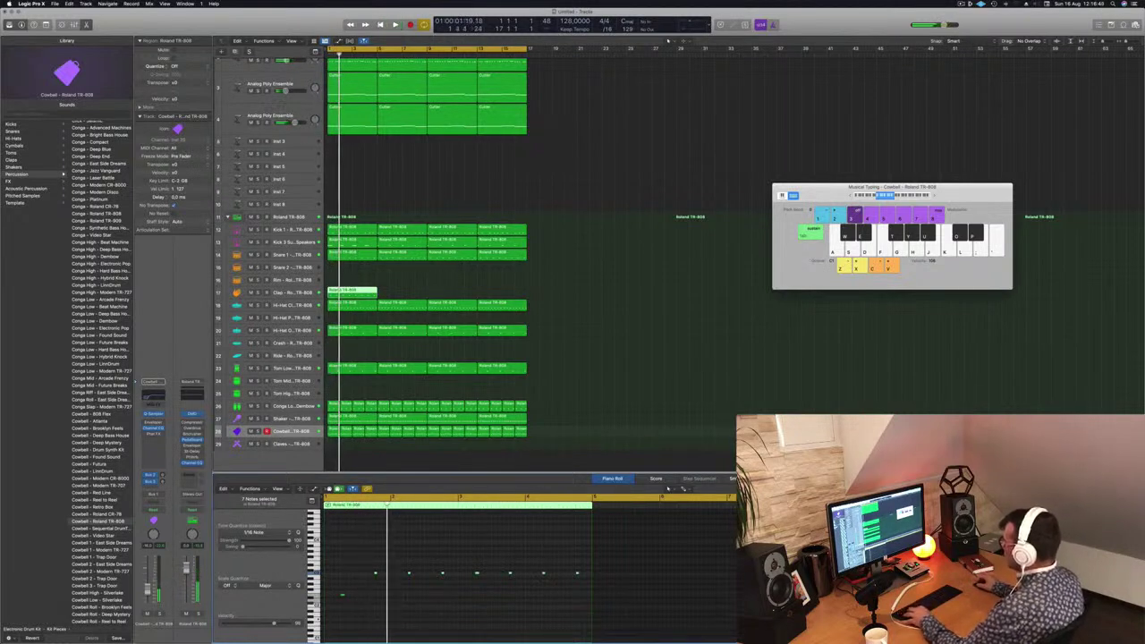
- Trim the clap region to its first bar and duplicate it until the clap track is filled up to bar 17
click(340, 291)
key(BackSpace)
key(space)
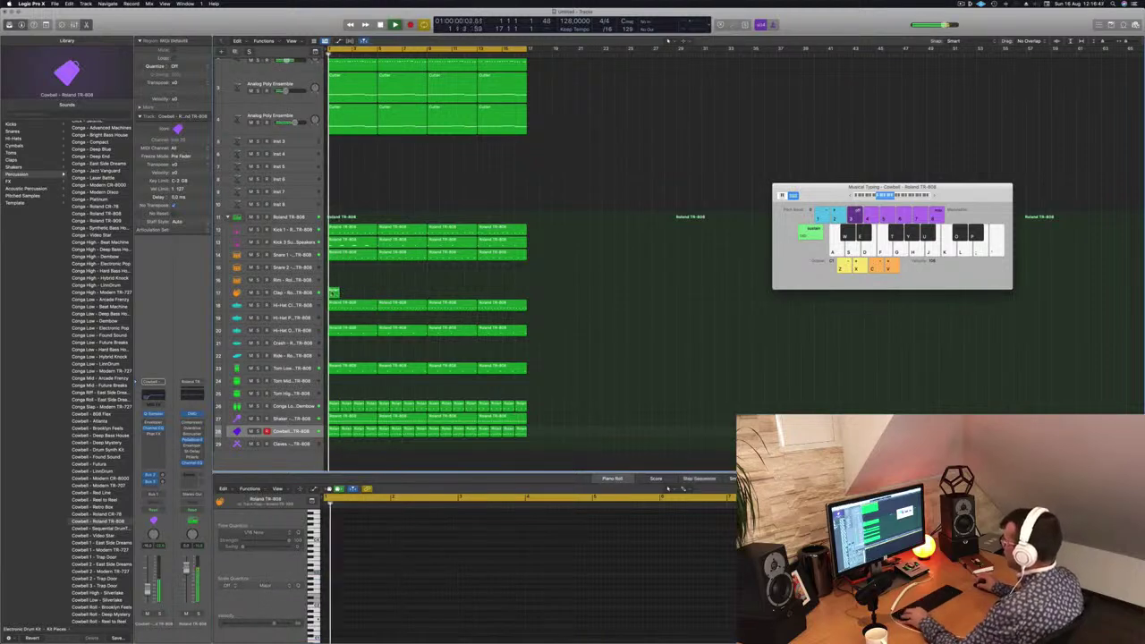
drag(332, 292, 434, 296)
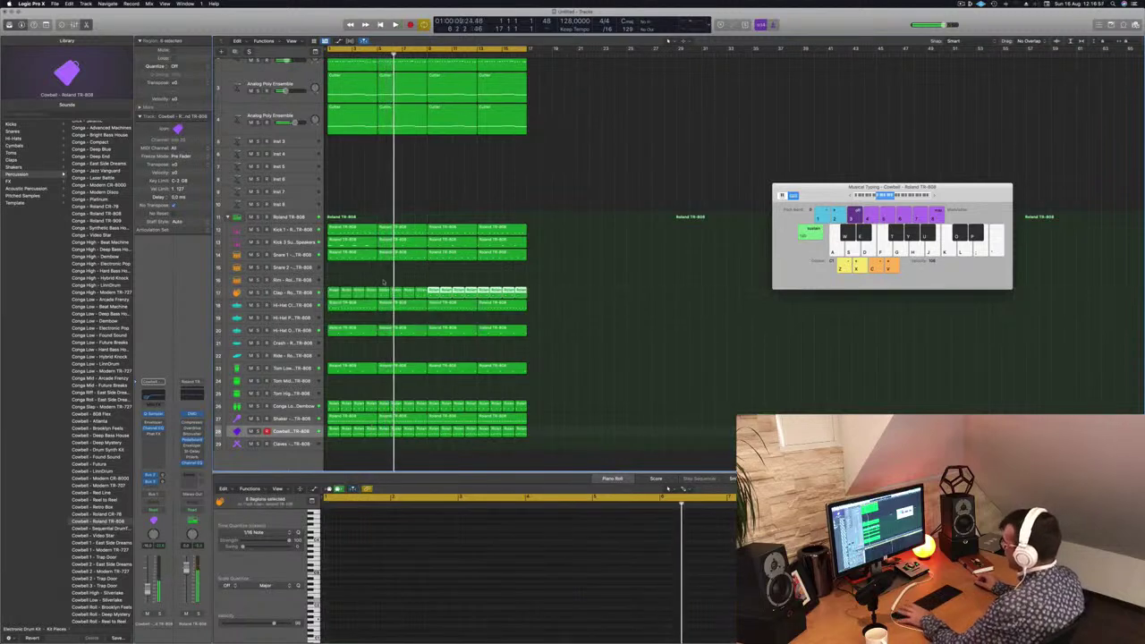
- Lower the clap track's volume slightly while the loop plays
key(Return)
click(286, 294)
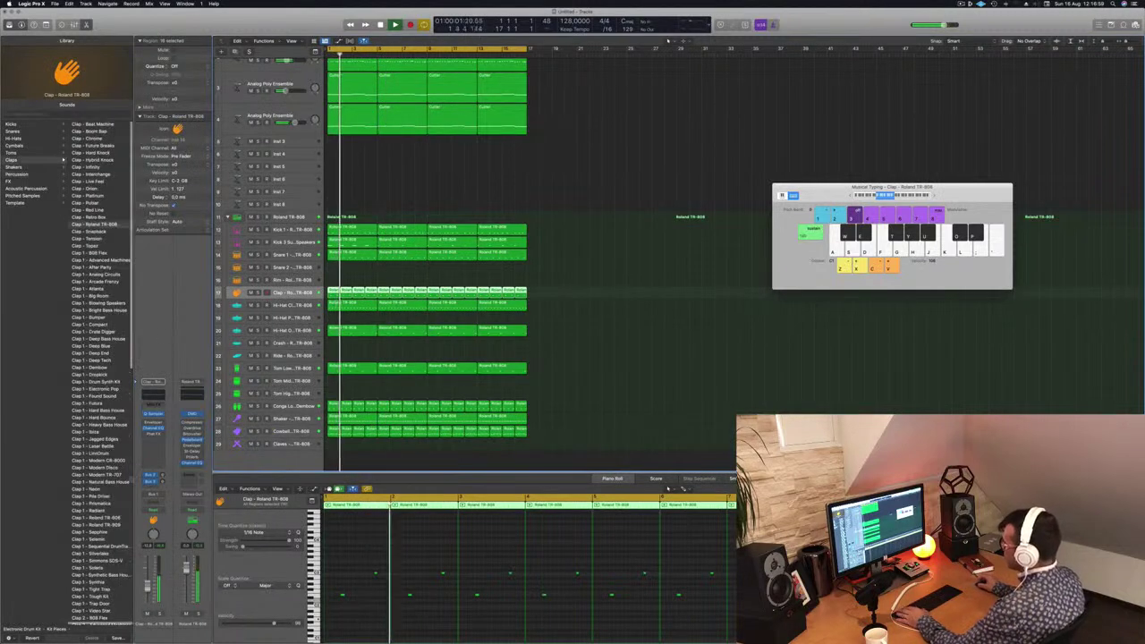
drag(148, 586, 149, 588)
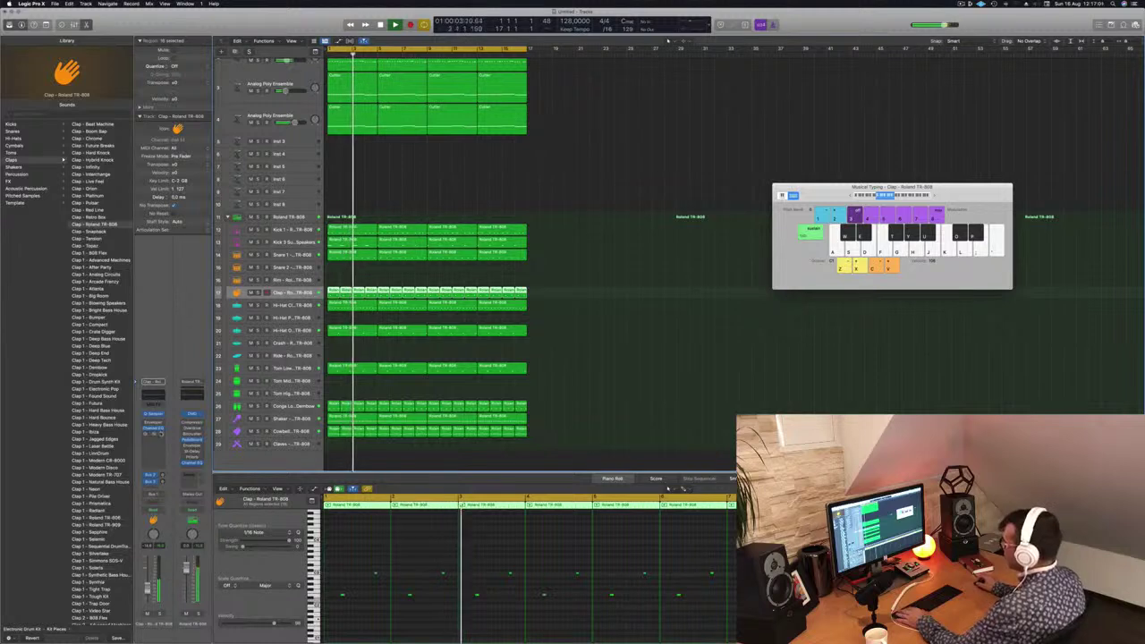
- Enable the low cut in the clap track's Channel EQ, set it to 412 Hz and replay the loop
click(154, 395)
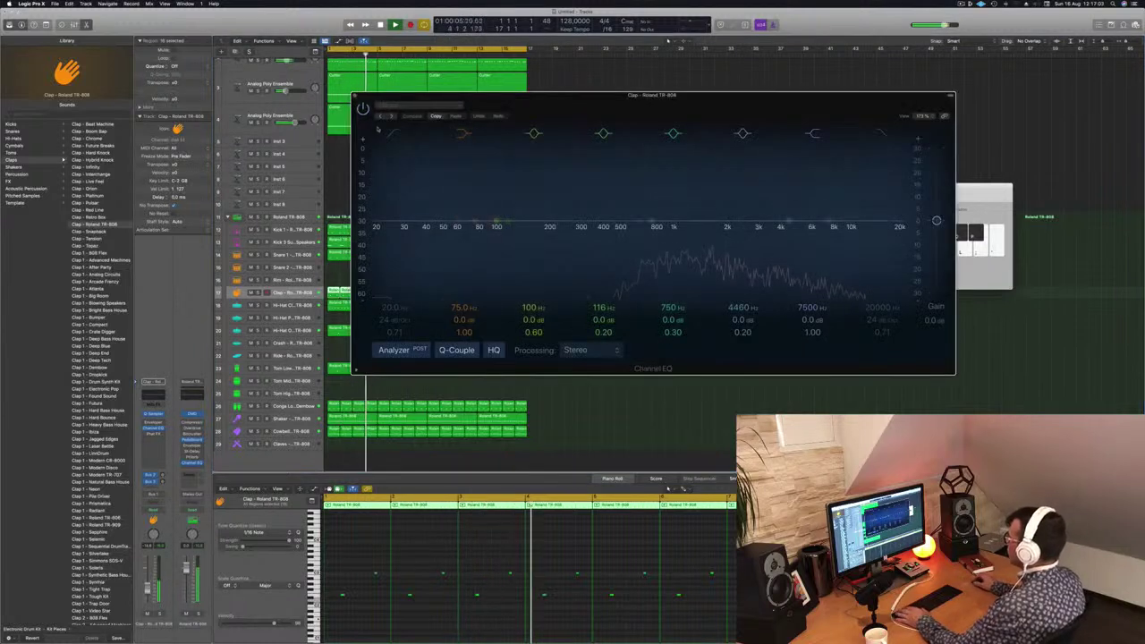
click(394, 133)
drag(401, 224, 601, 224)
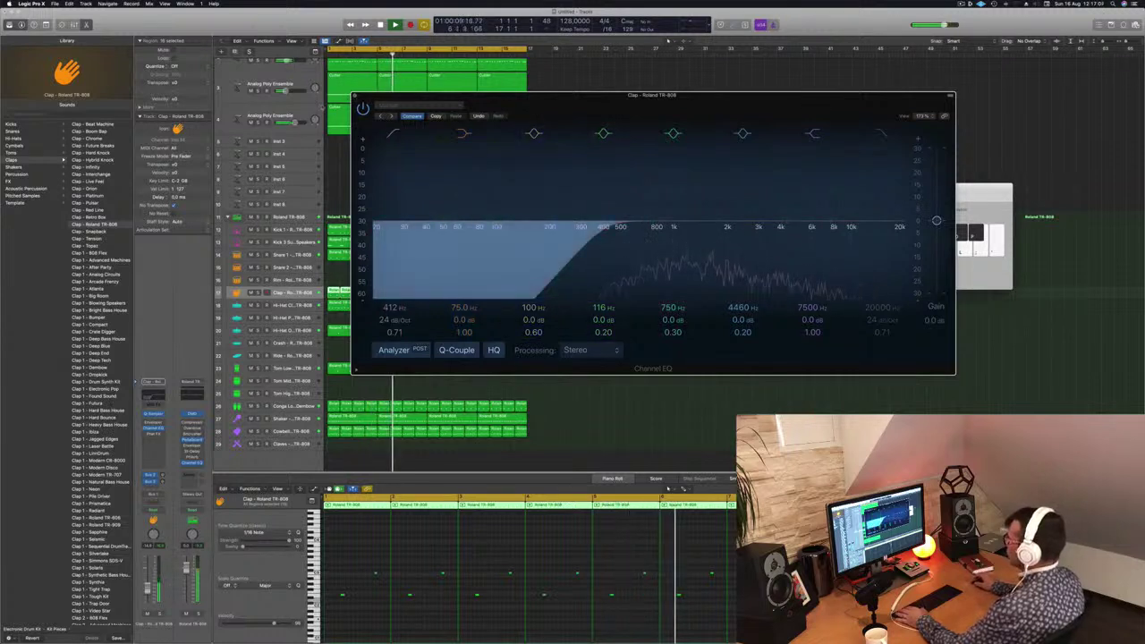
key(super+w)
key(Return)
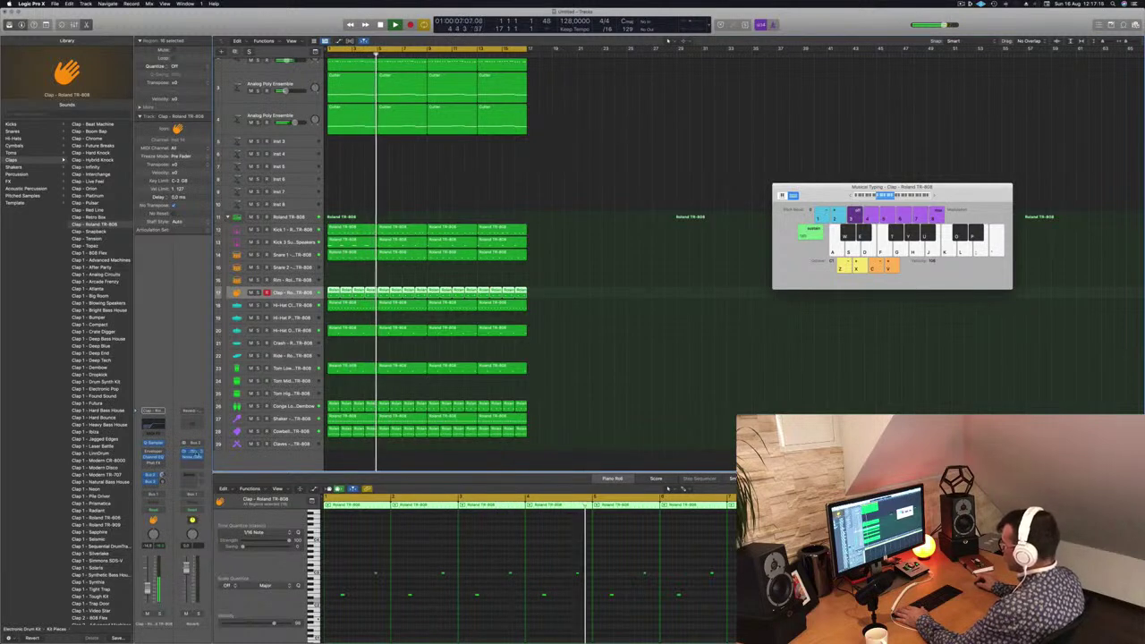
- Inspect the ChromaVerb reverb on the send bus used by the clap track while the loop plays
click(194, 452)
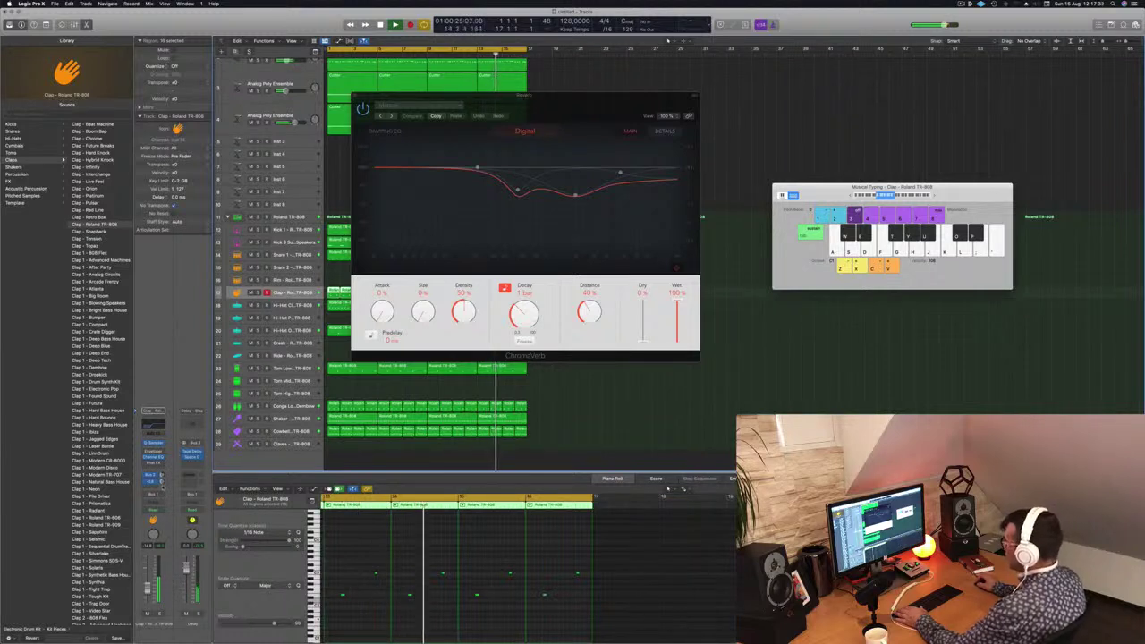
click(355, 97)
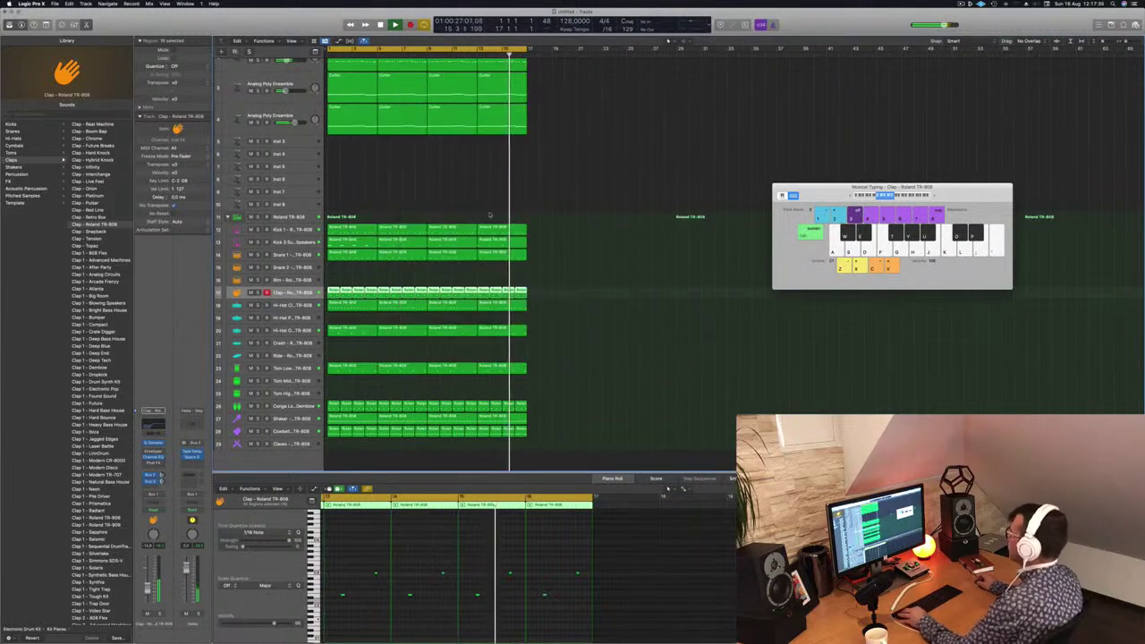
- Mute and unmute the cowbell track to compare the loop with and without it
key(super+Left)
key(super+Left)
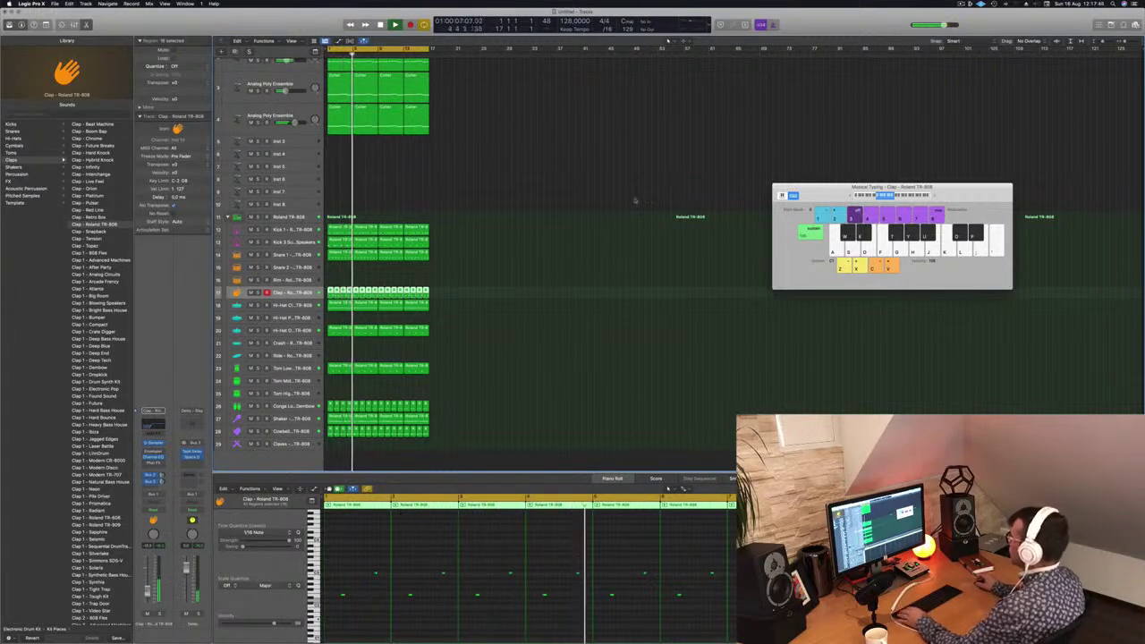
click(485, 186)
scroll(458, 184, down, 2)
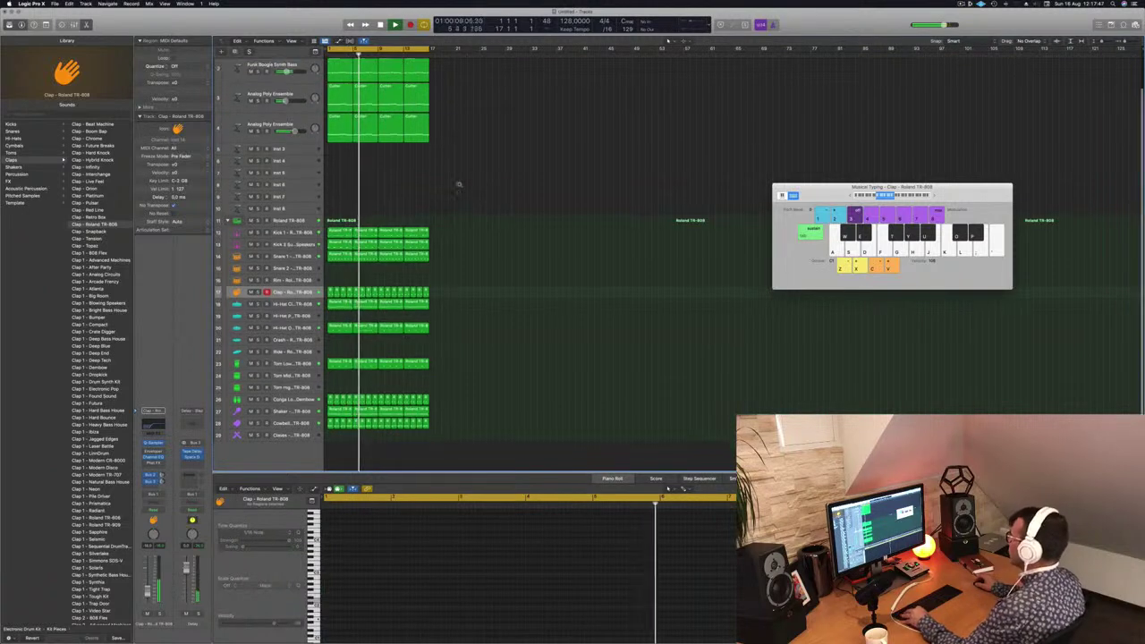
key(super+Up)
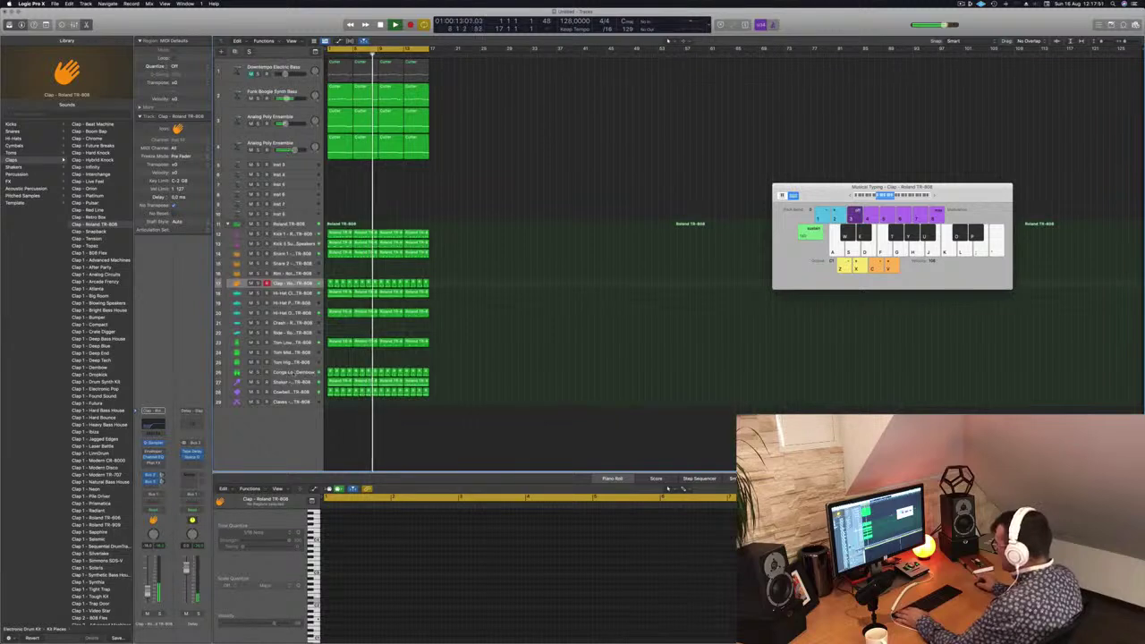
click(293, 392)
key(m)
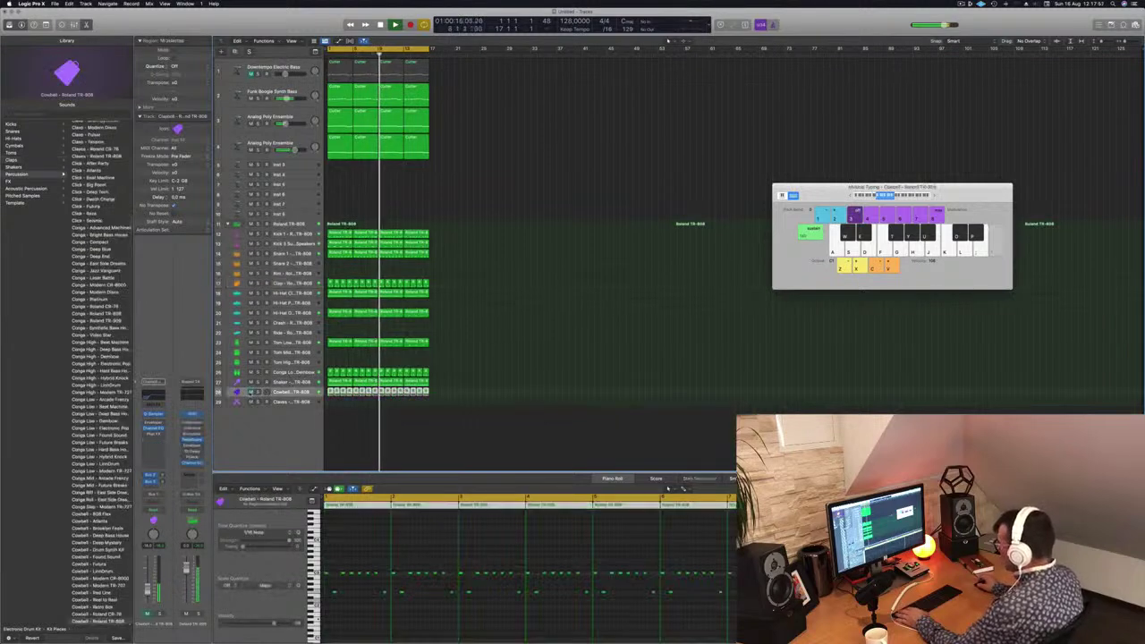
key(m)
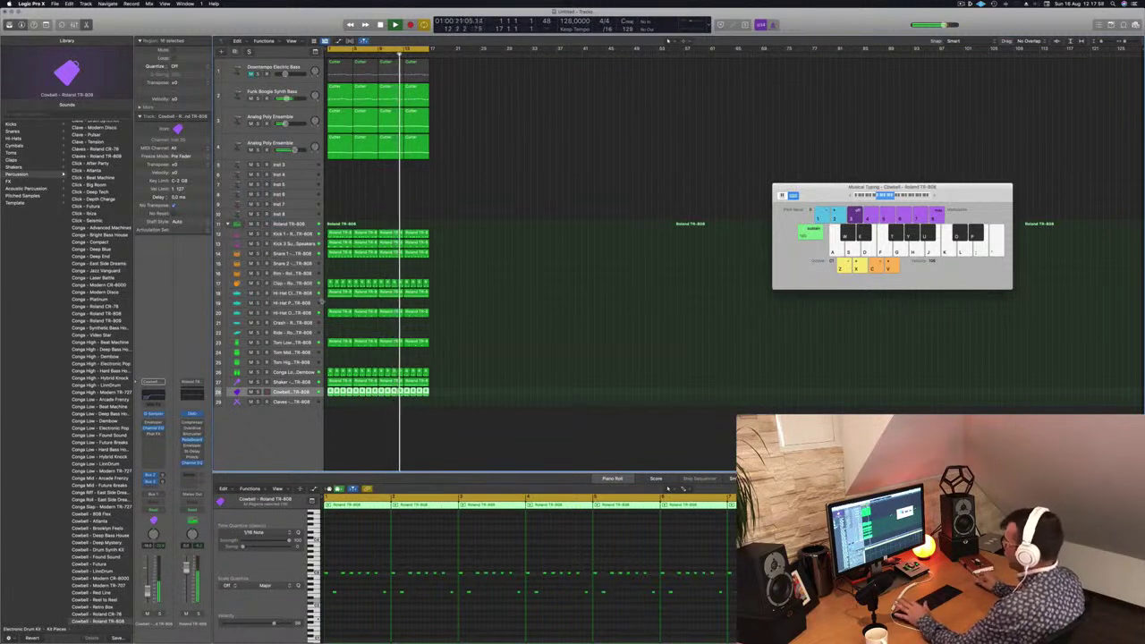
- Adjust Cutoff 1 in the Funk Boogie Synth Bass track's Alchemy instrument while the loop plays from the start
scroll(431, 212, down, 4)
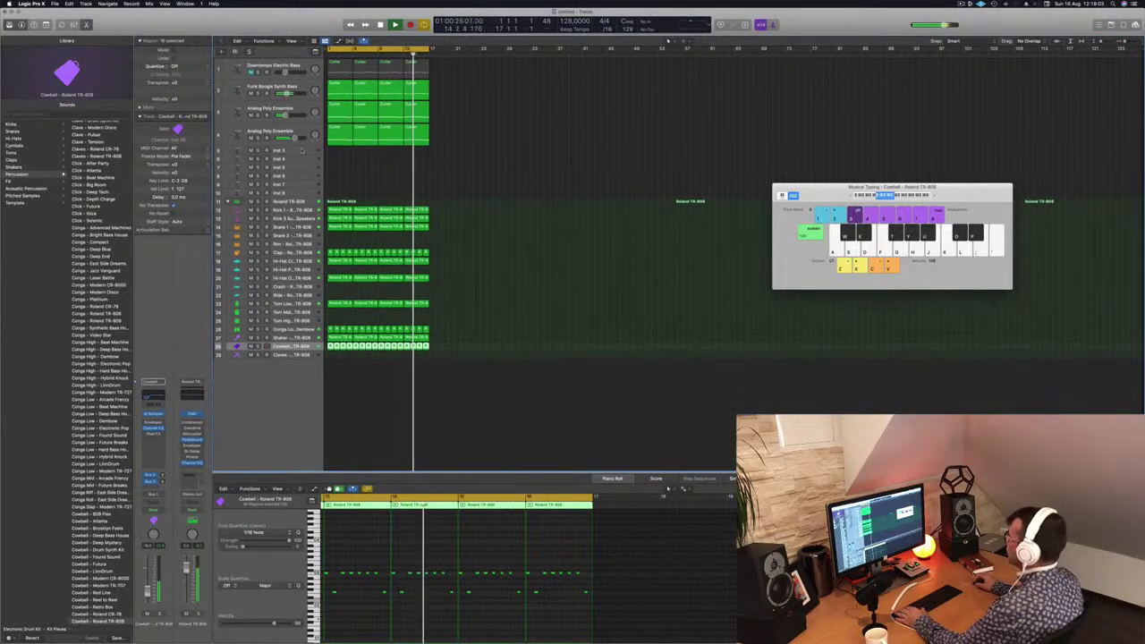
click(303, 86)
key(Return)
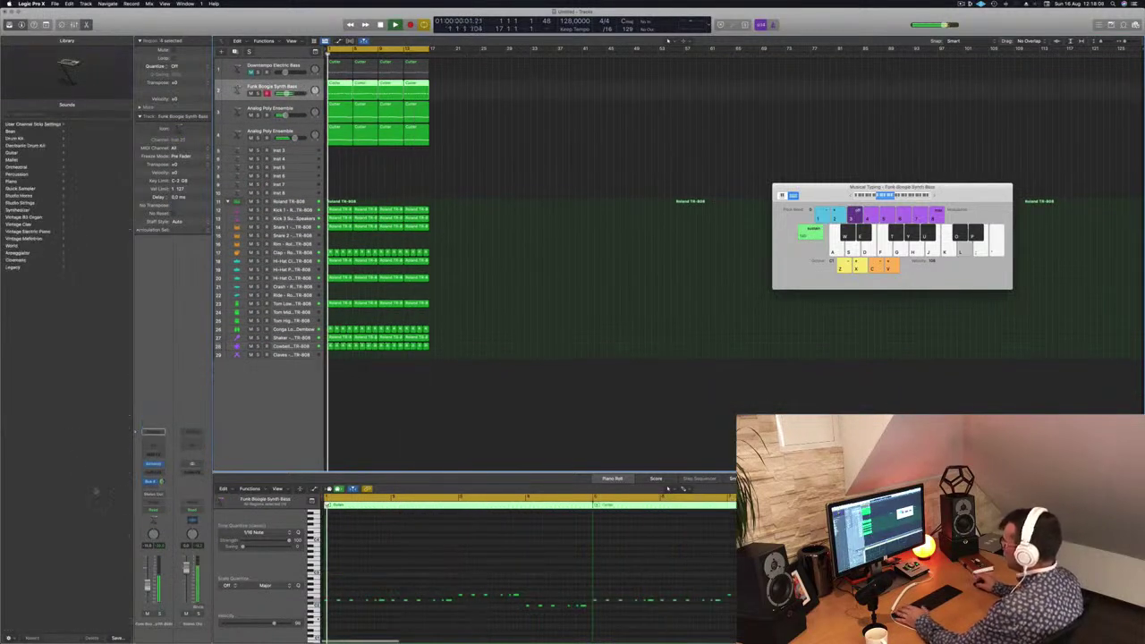
click(153, 464)
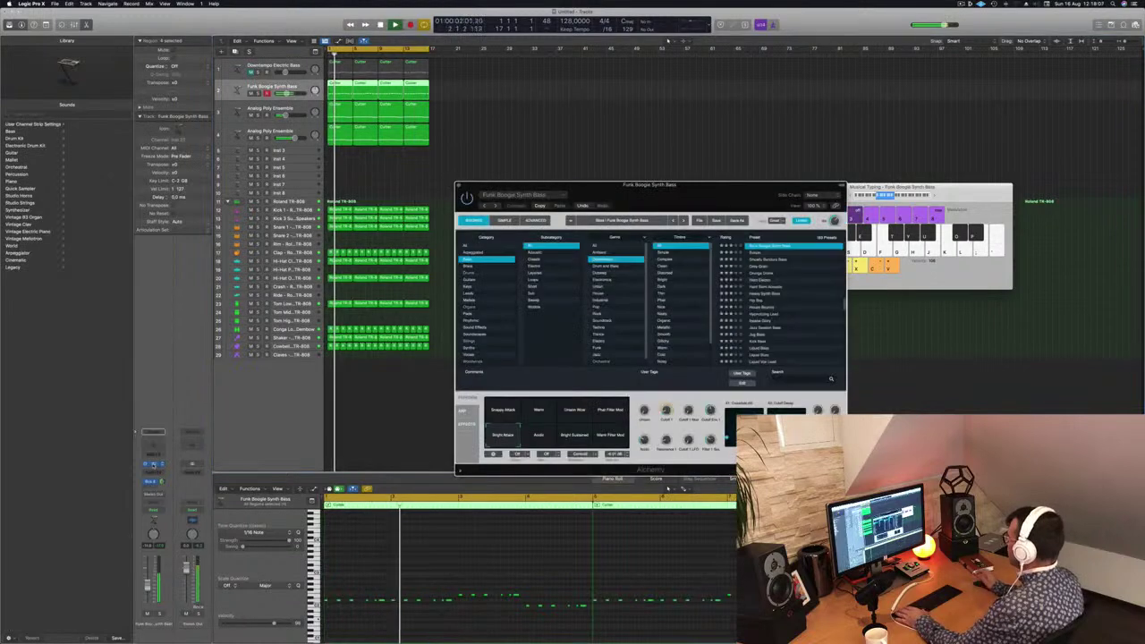
key(Return)
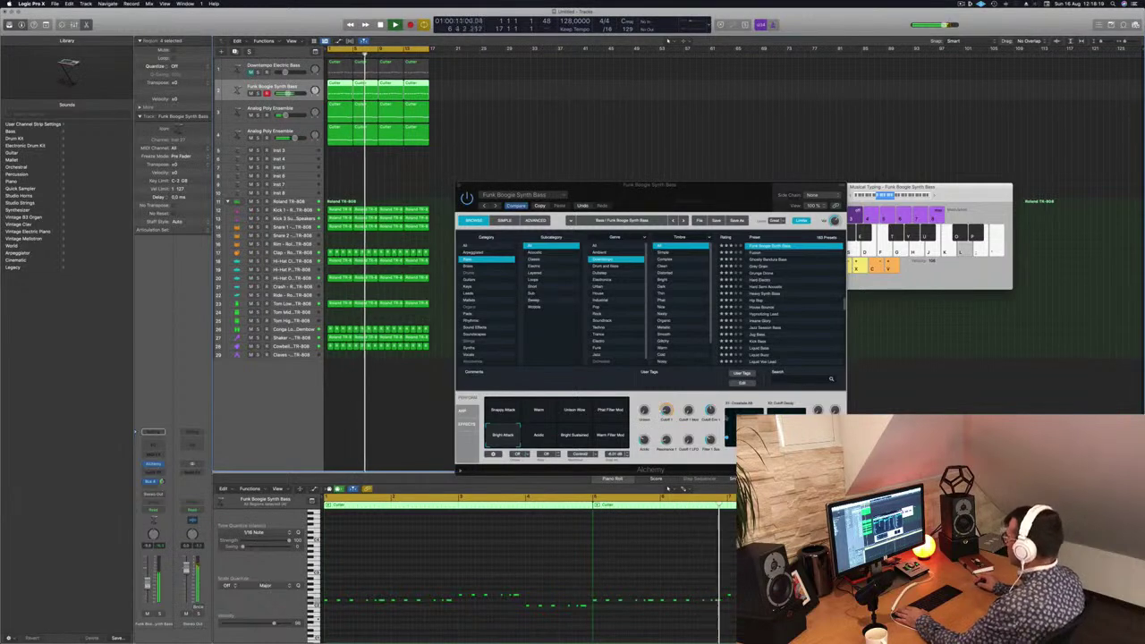
click(665, 409)
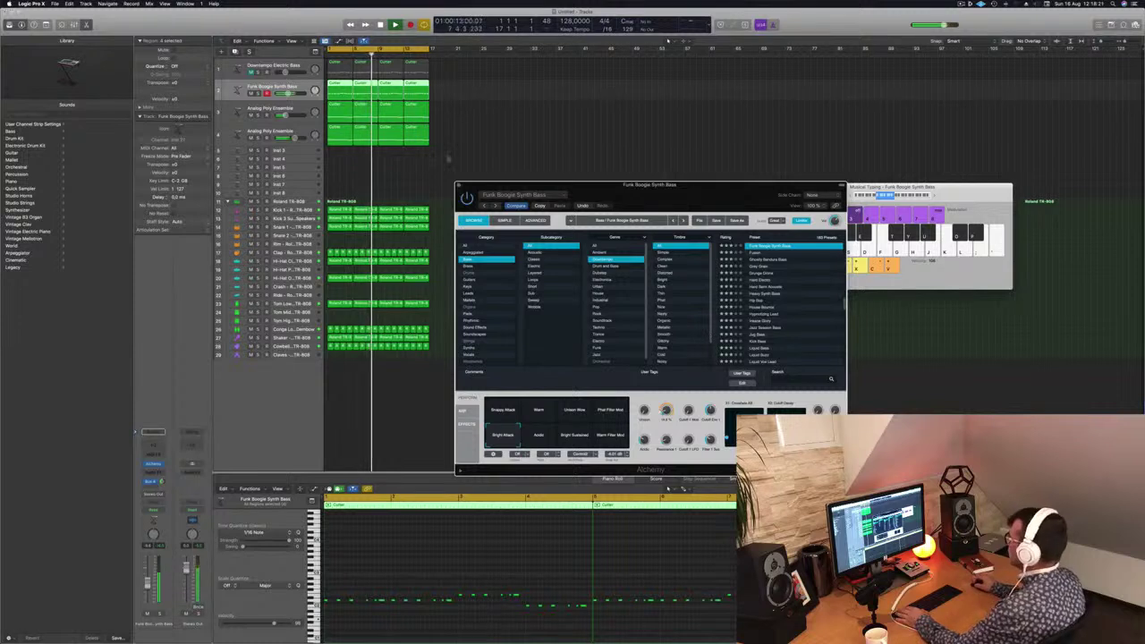
click(459, 185)
click(447, 183)
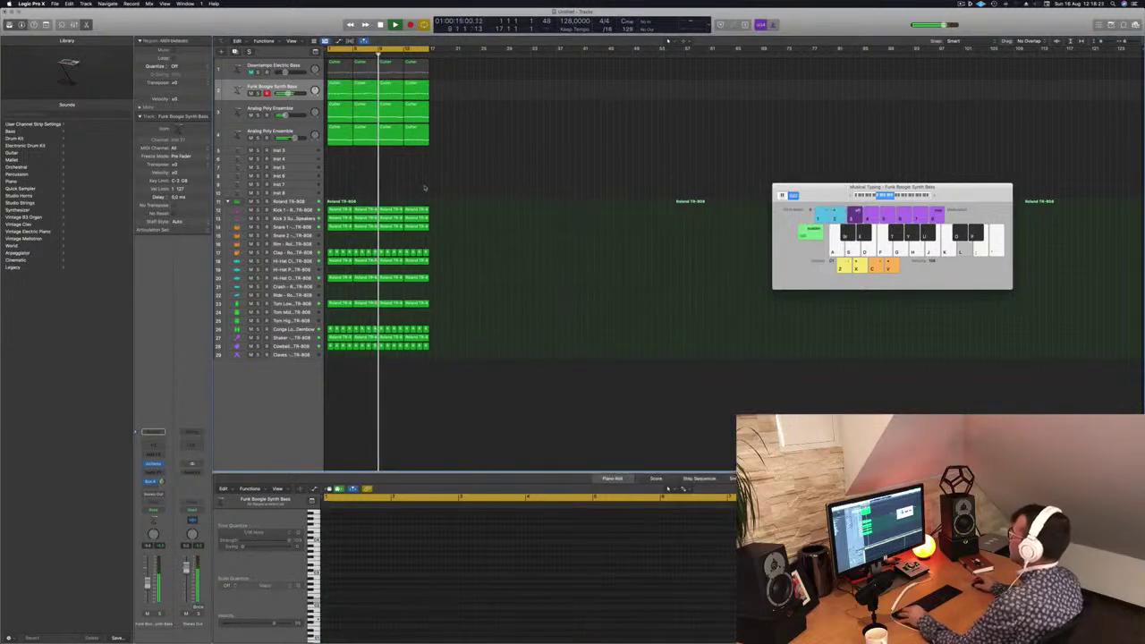
- Repeat all regions until the arrangement reaches bar 65 and extend the cycle area to match
key(super+a)
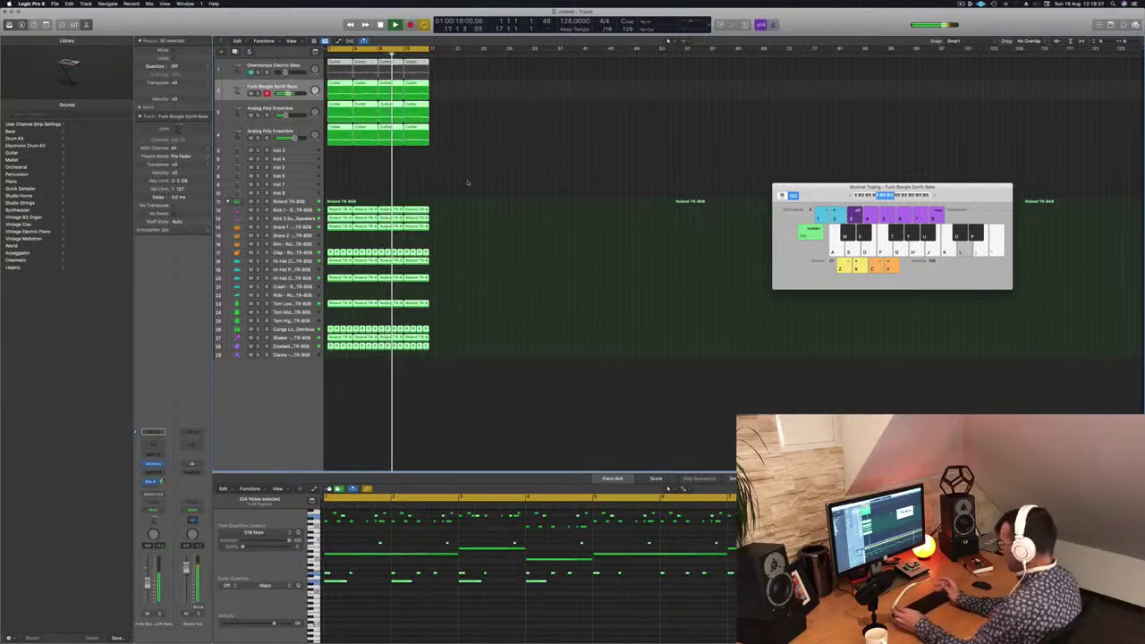
key(super+r)
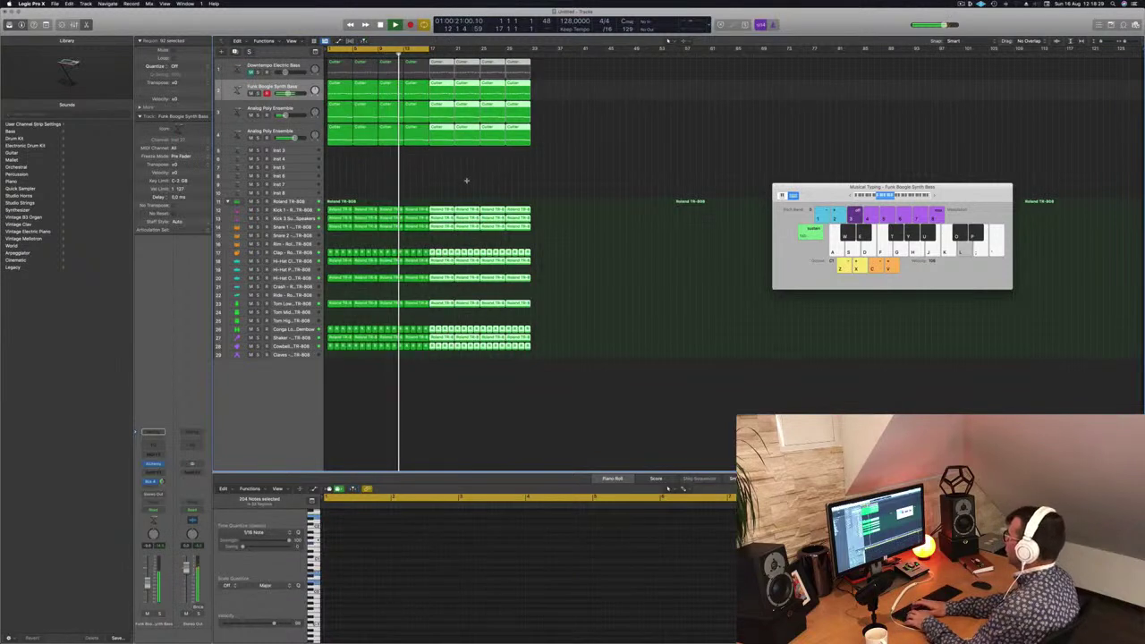
key(super+r)
key(super+r)
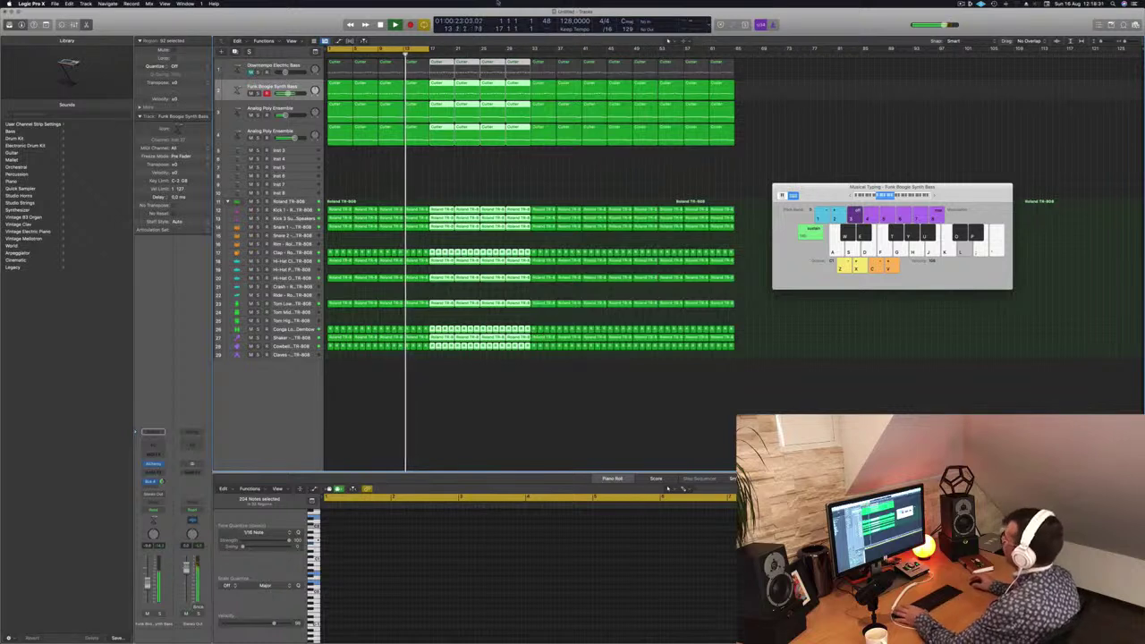
drag(428, 49, 734, 63)
click(961, 4)
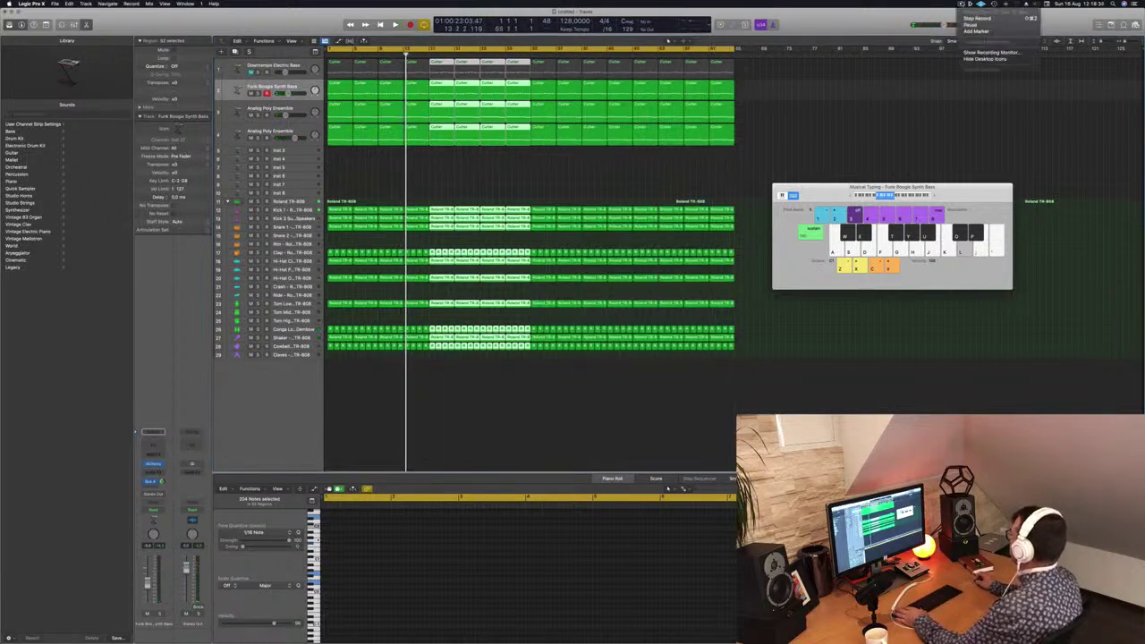
key(space)
click(489, 183)
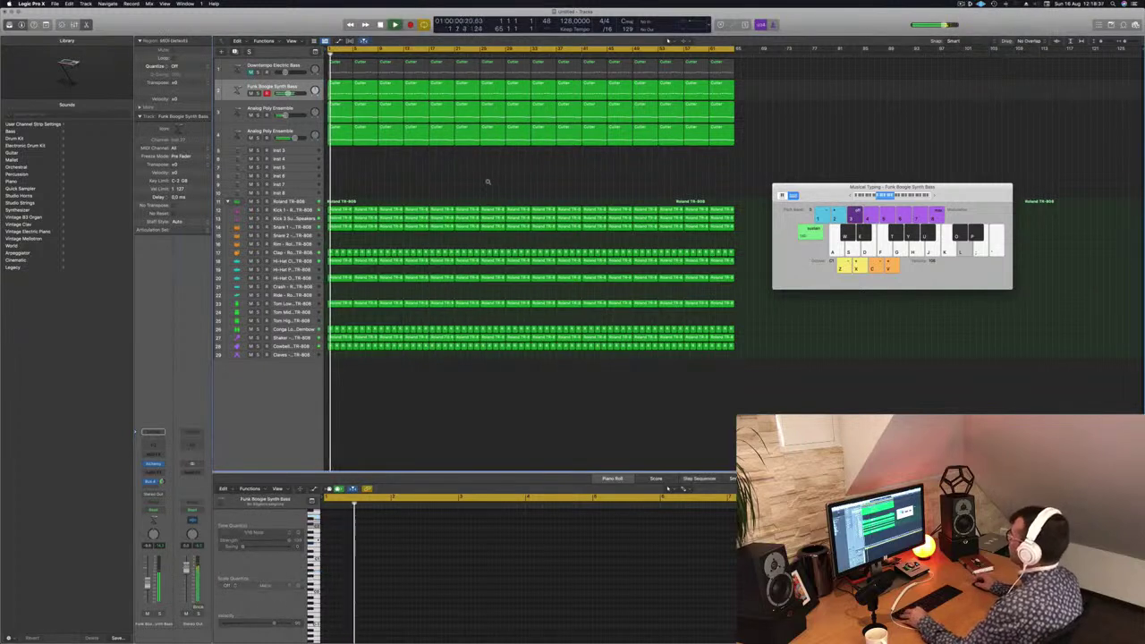
- Enlarge the empty Inst 3 track and open its Alchemy instrument, keeping the arrangement and Musical Typing keyboard accessible
drag(808, 186, 900, 190)
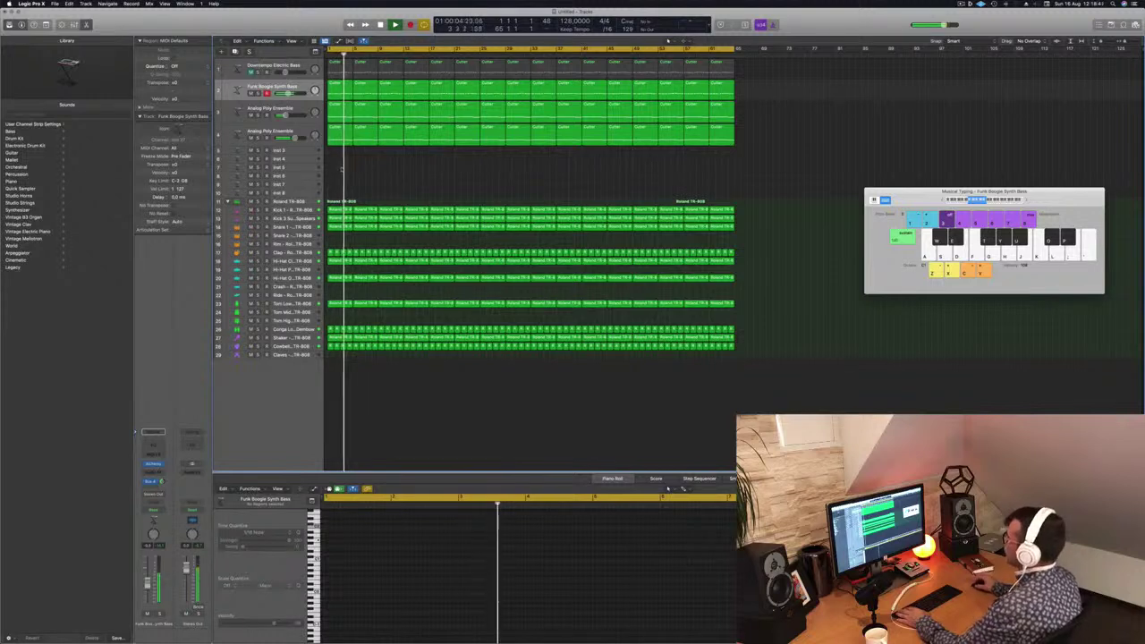
click(303, 153)
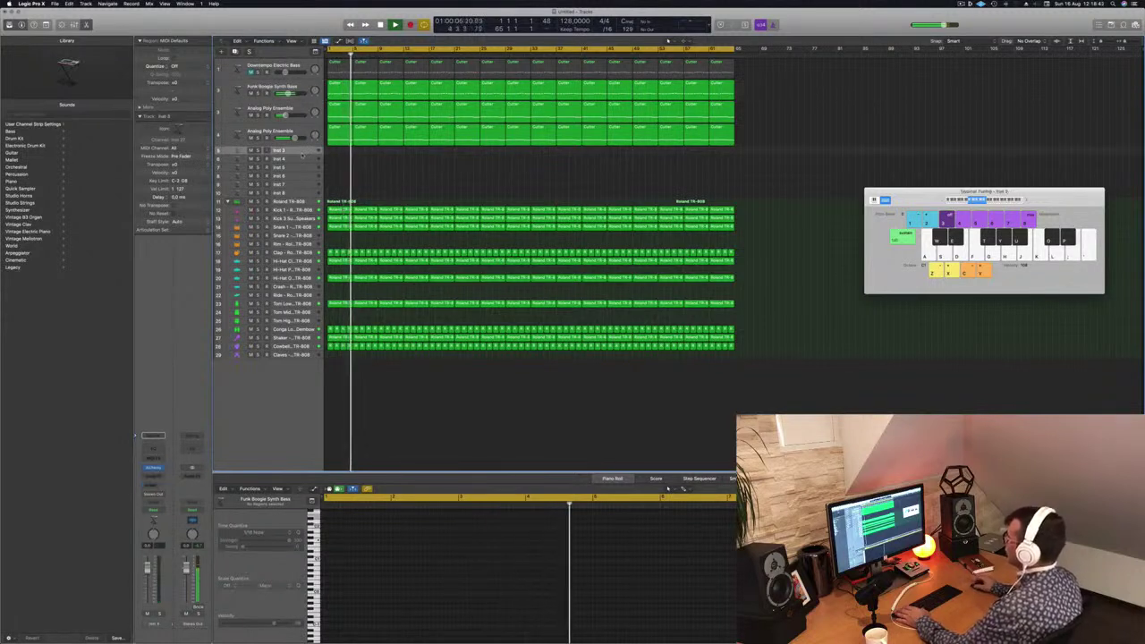
drag(301, 154, 301, 204)
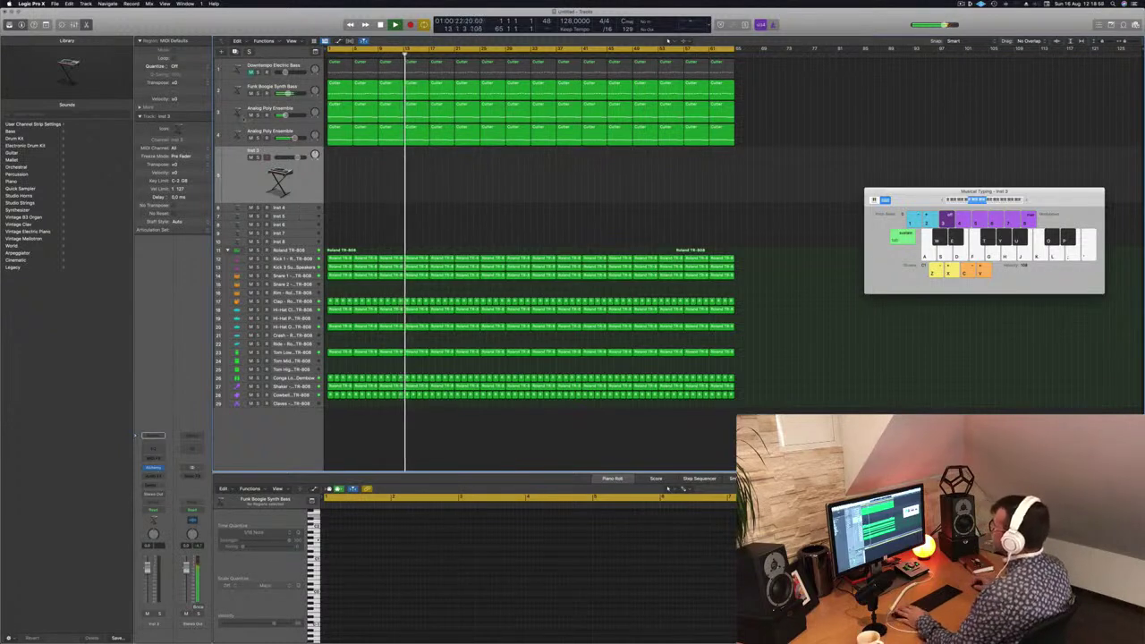
key(Return)
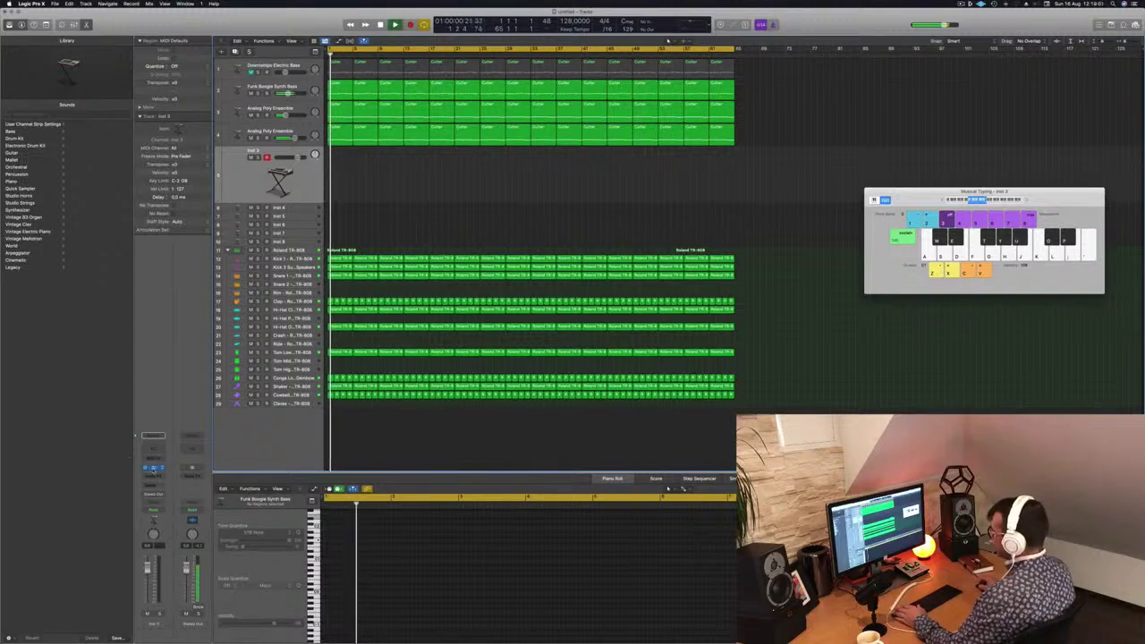
click(153, 467)
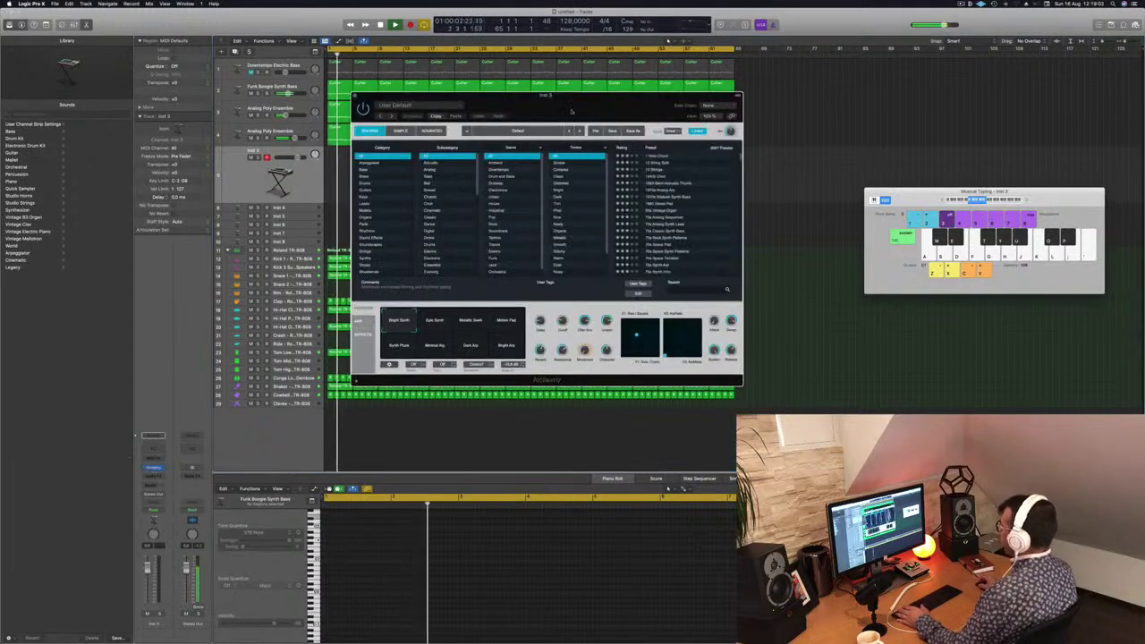
drag(573, 103, 814, 179)
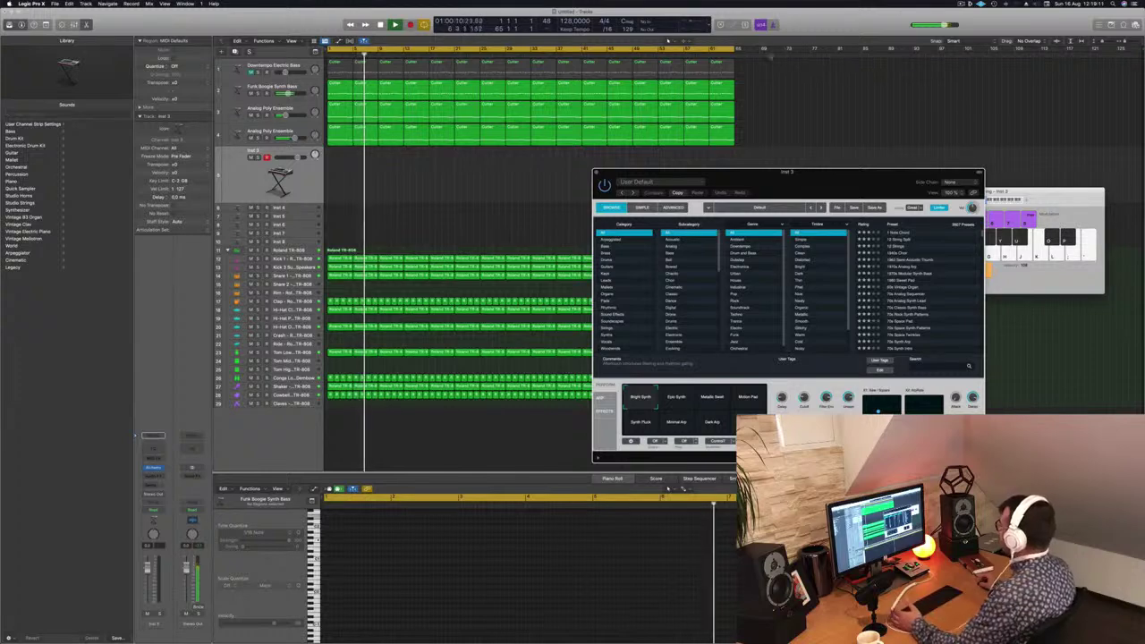
drag(808, 176, 761, 134)
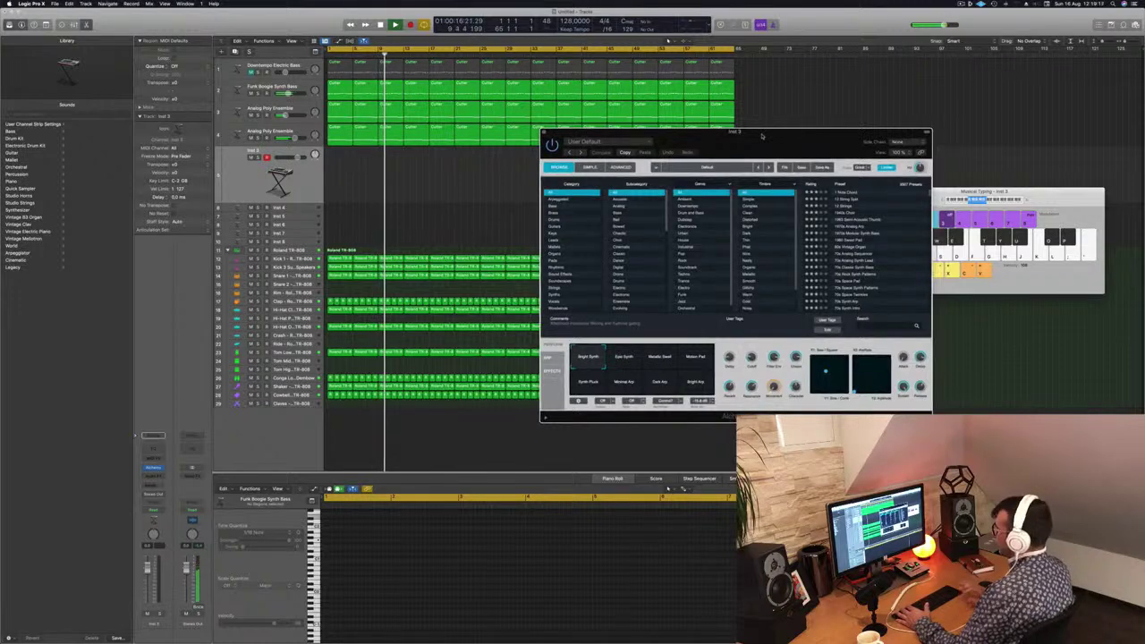
- Select all regions in the arrangement and name them by their tracks
click(302, 183)
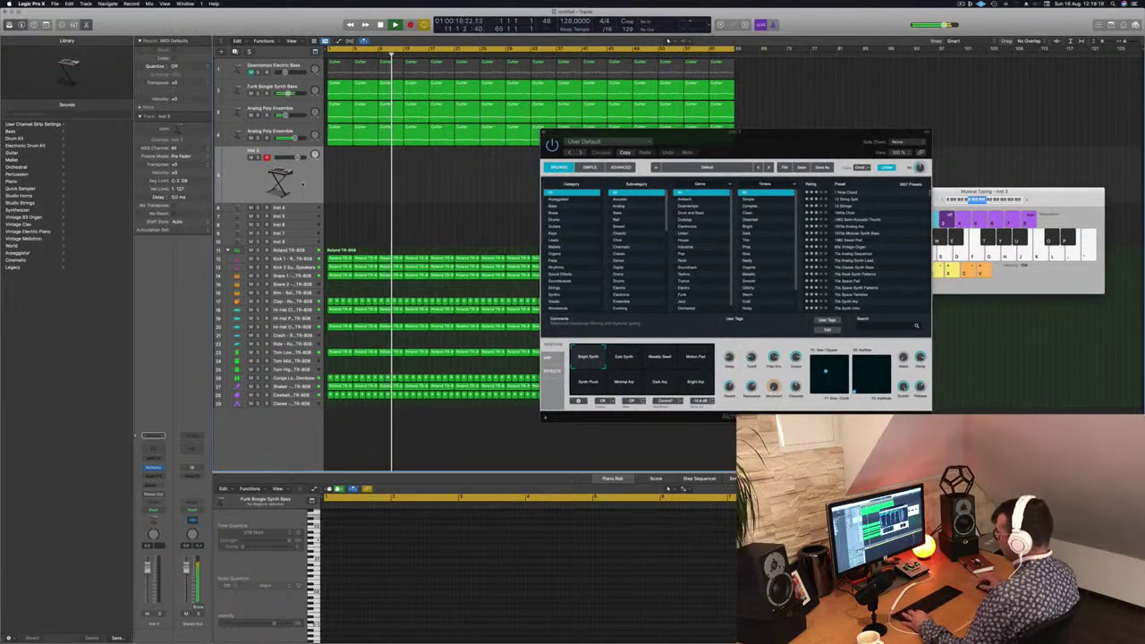
key(super+a)
right_click(382, 164)
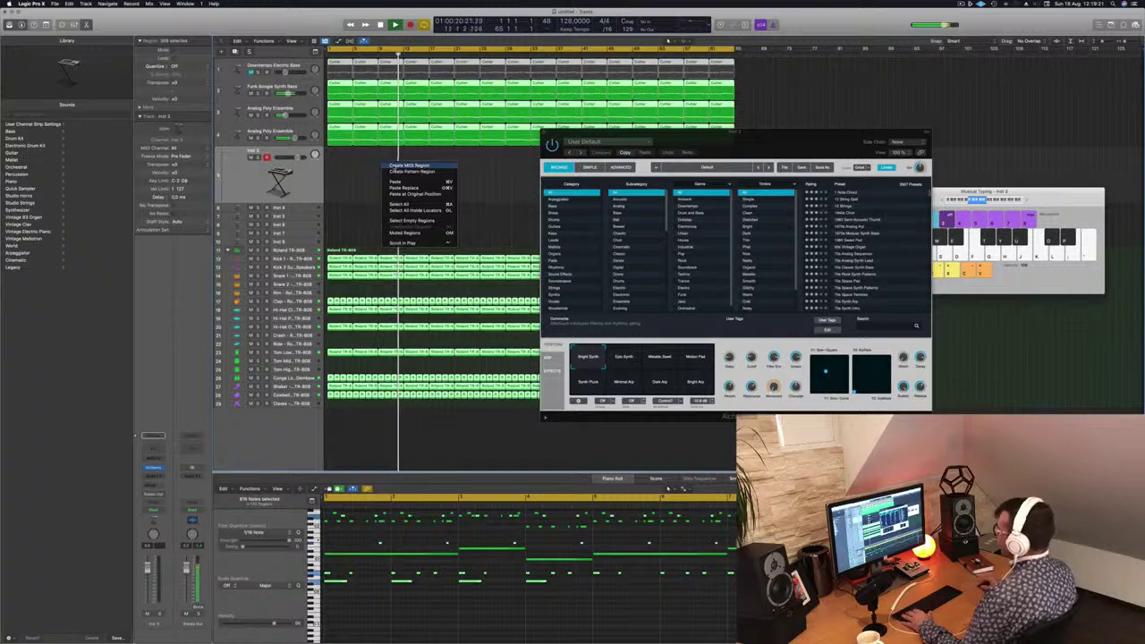
right_click(388, 259)
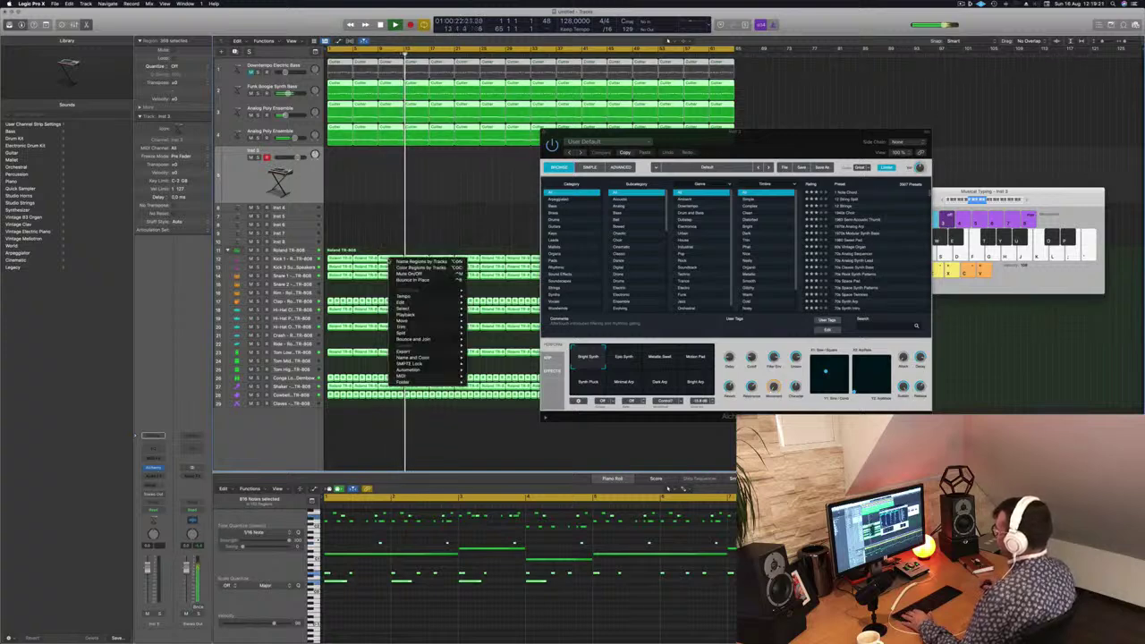
click(394, 262)
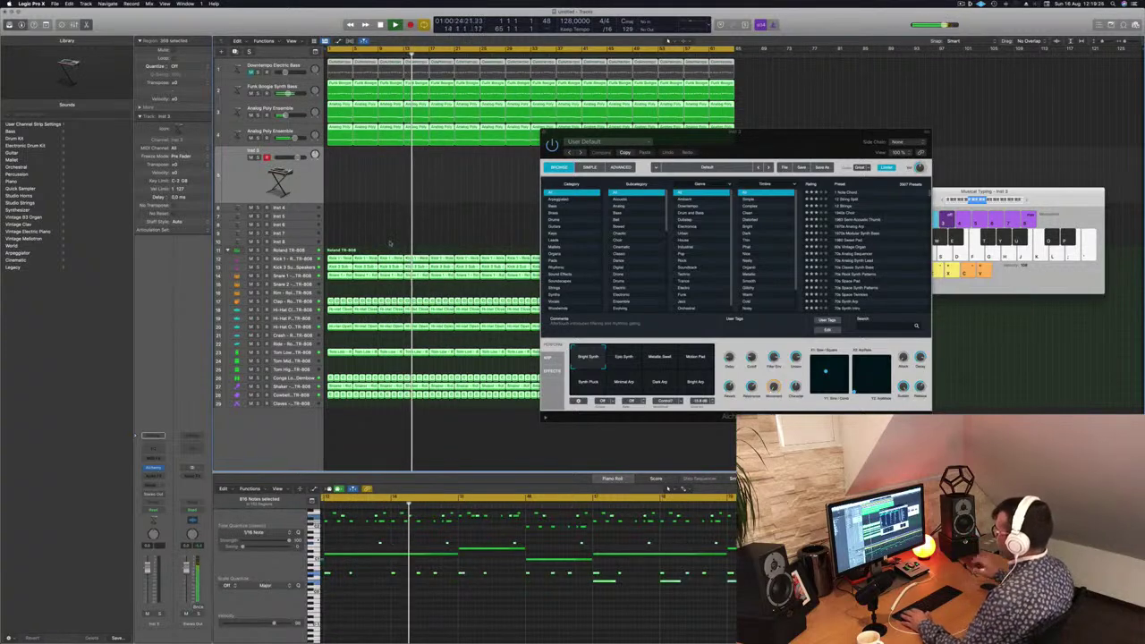
- Load the 80s Synth Pop Lead preset from Alchemy's Leads category on the Inst 3 track
drag(813, 148, 806, 145)
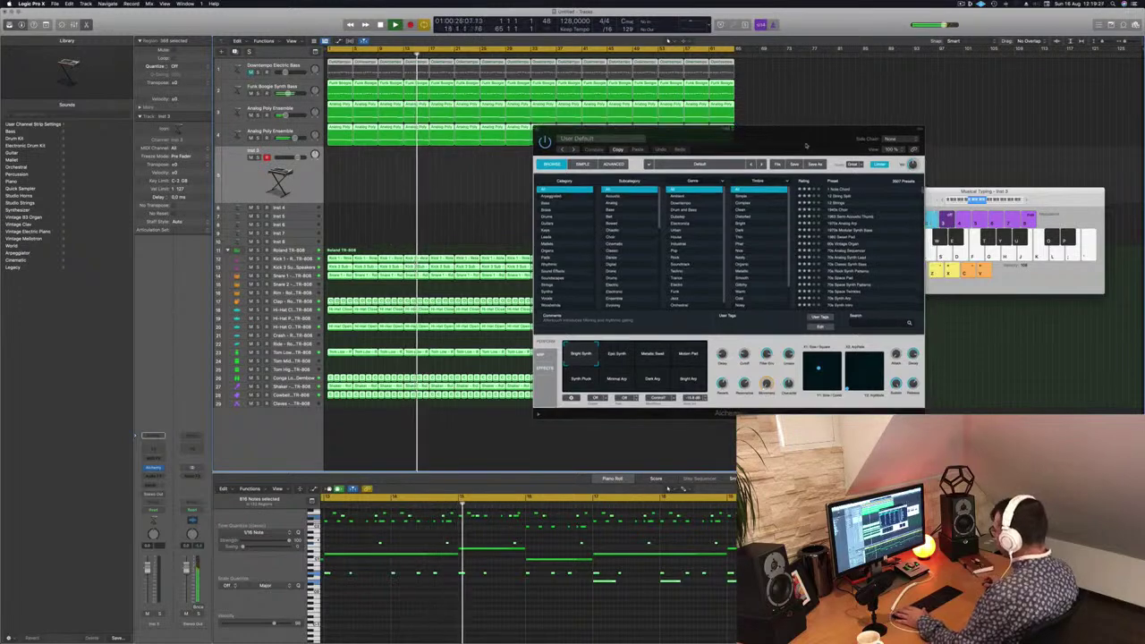
click(563, 236)
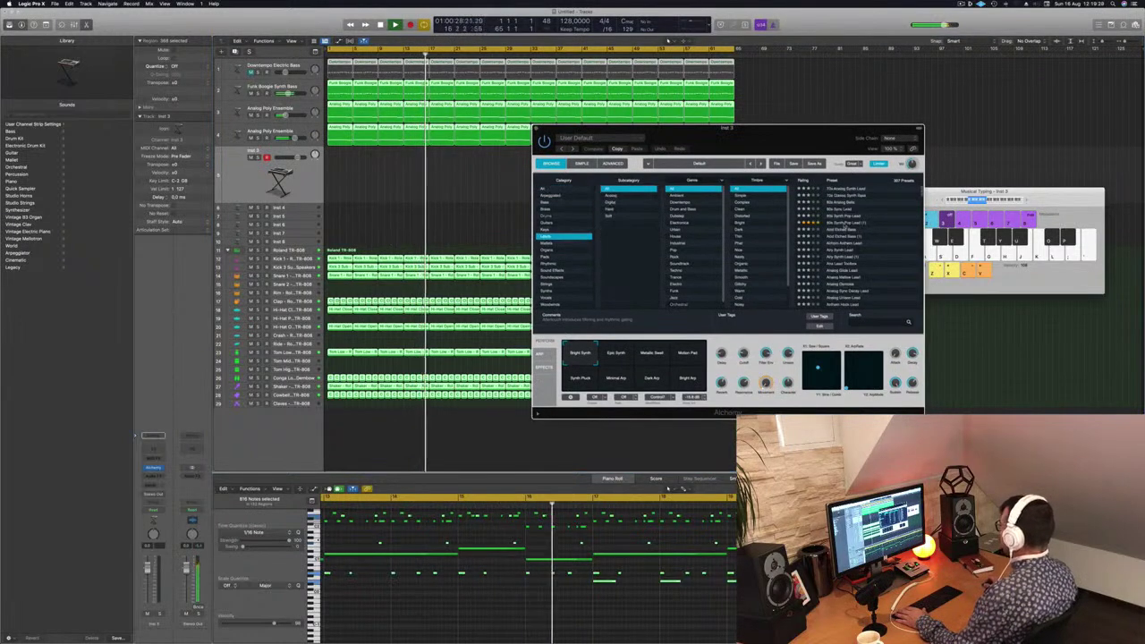
click(846, 222)
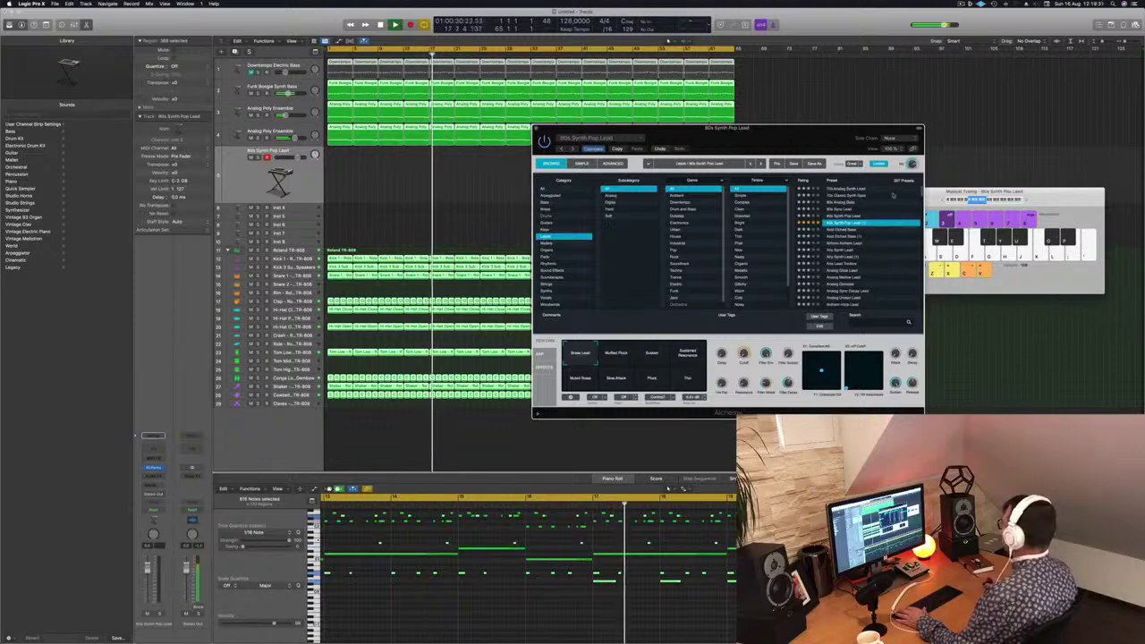
- Shift Musical Typing to a higher octave, lower the 80s Synth Pop Lead track's volume and play test notes
click(1024, 200)
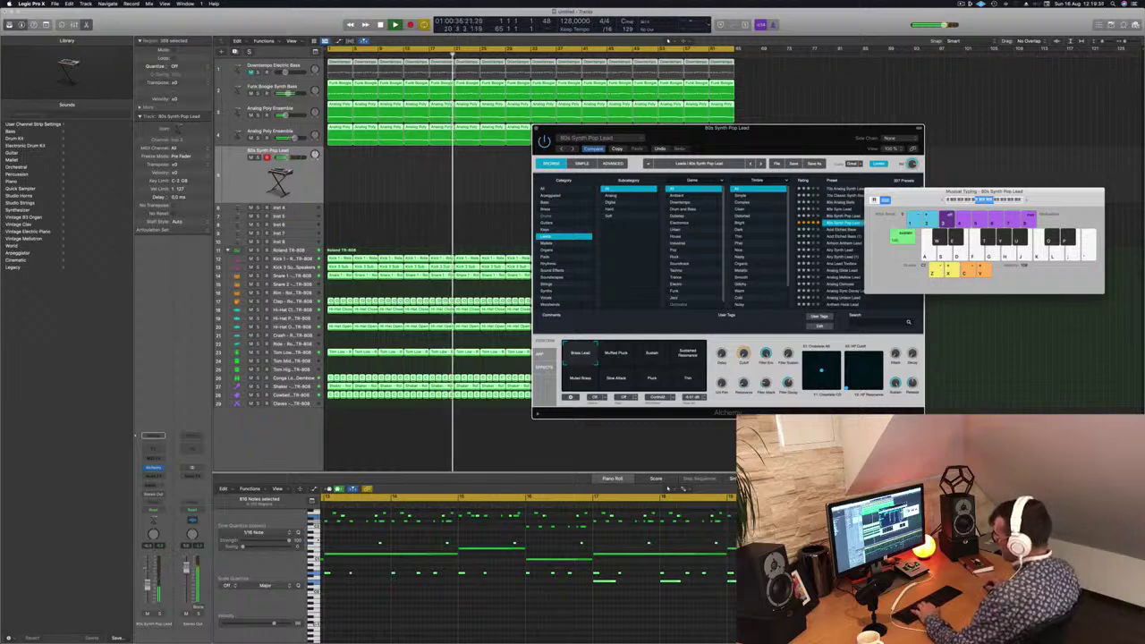
drag(148, 569, 149, 590)
key(g)
key(h)
key(j)
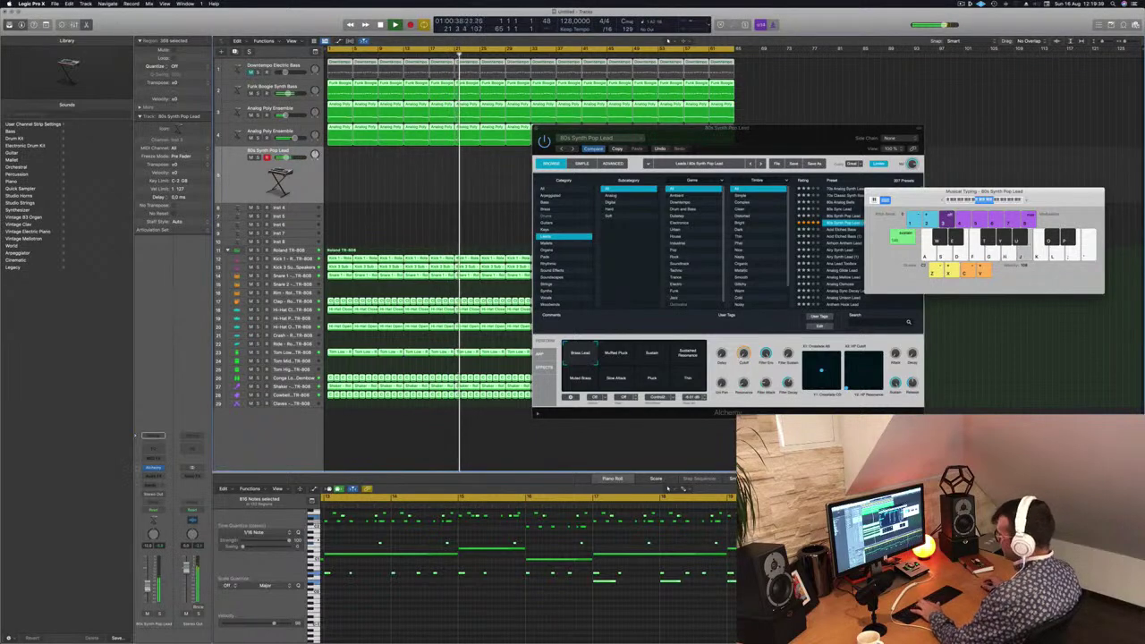
- Add a Bus 5 send to the 80s Synth Pop Lead track and insert a SilverVerb reverb on its aux channel
click(147, 484)
mouse_move(161, 495)
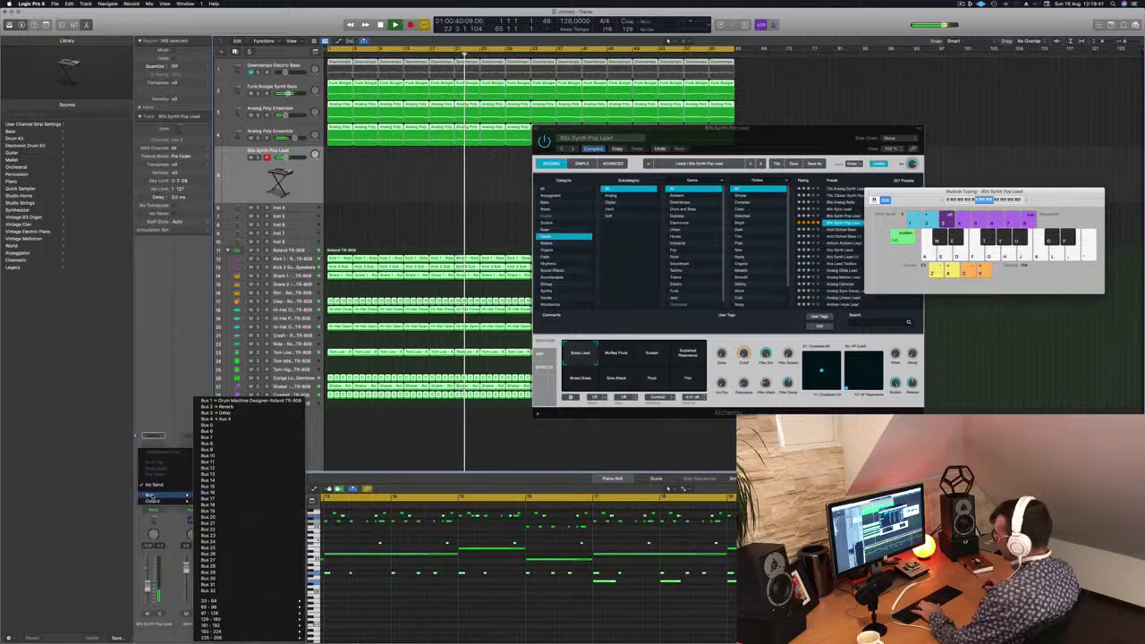
click(219, 428)
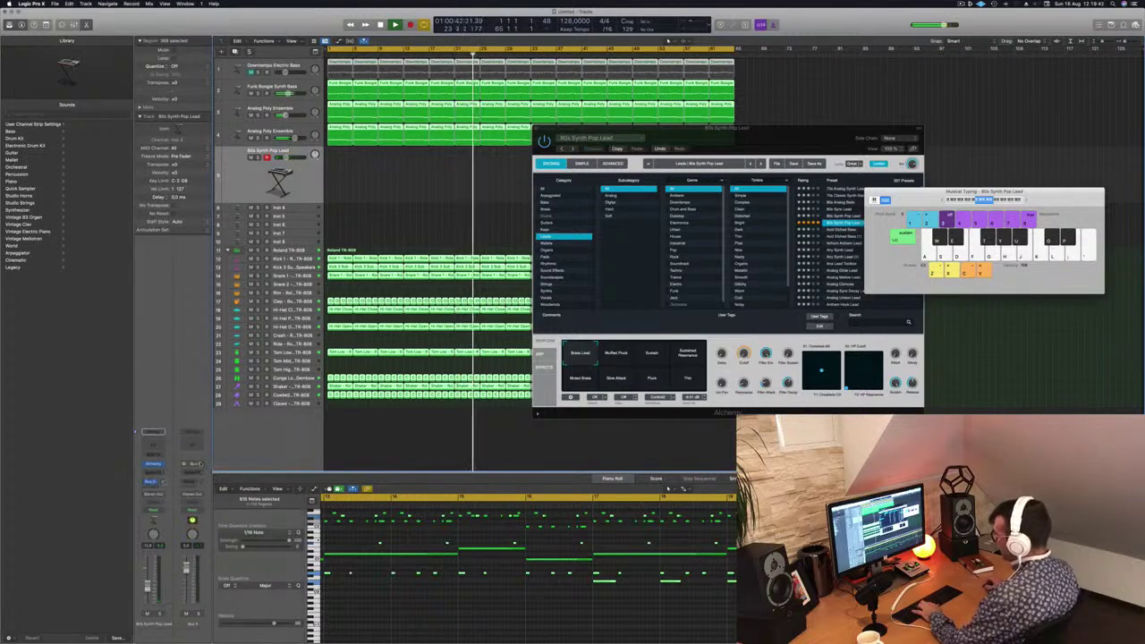
click(189, 471)
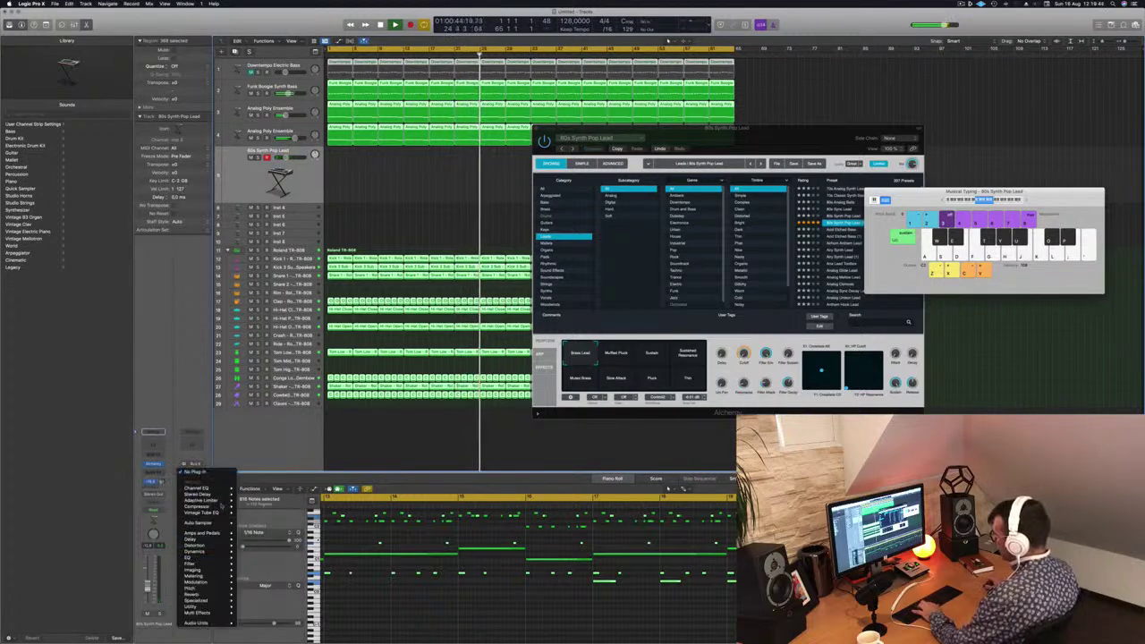
mouse_move(221, 495)
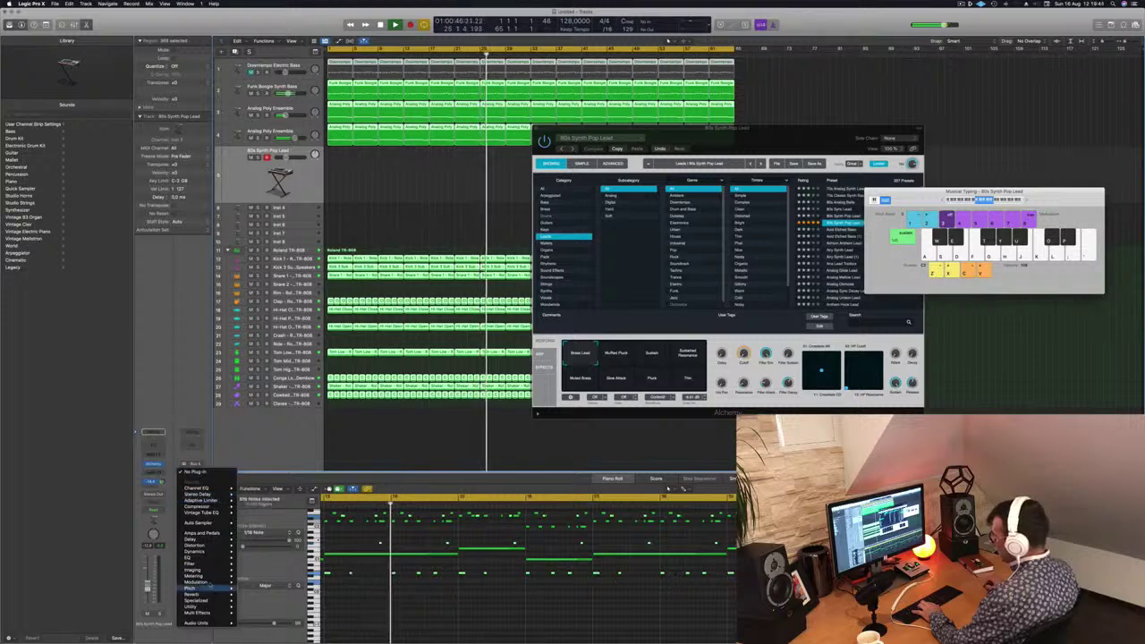
mouse_move(215, 594)
mouse_move(262, 612)
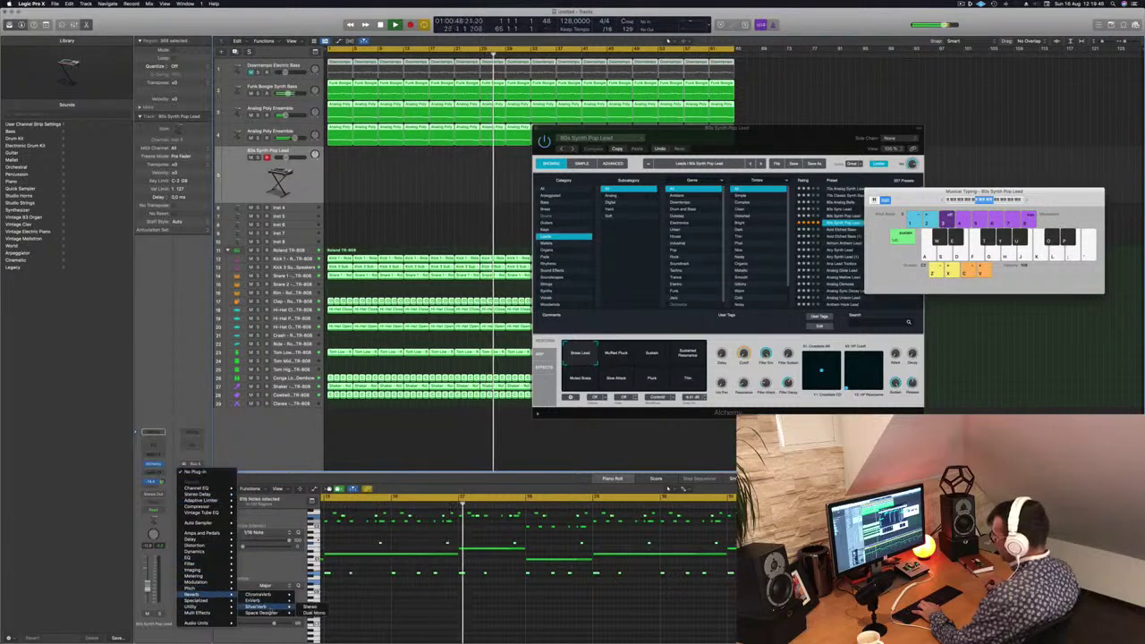
click(308, 614)
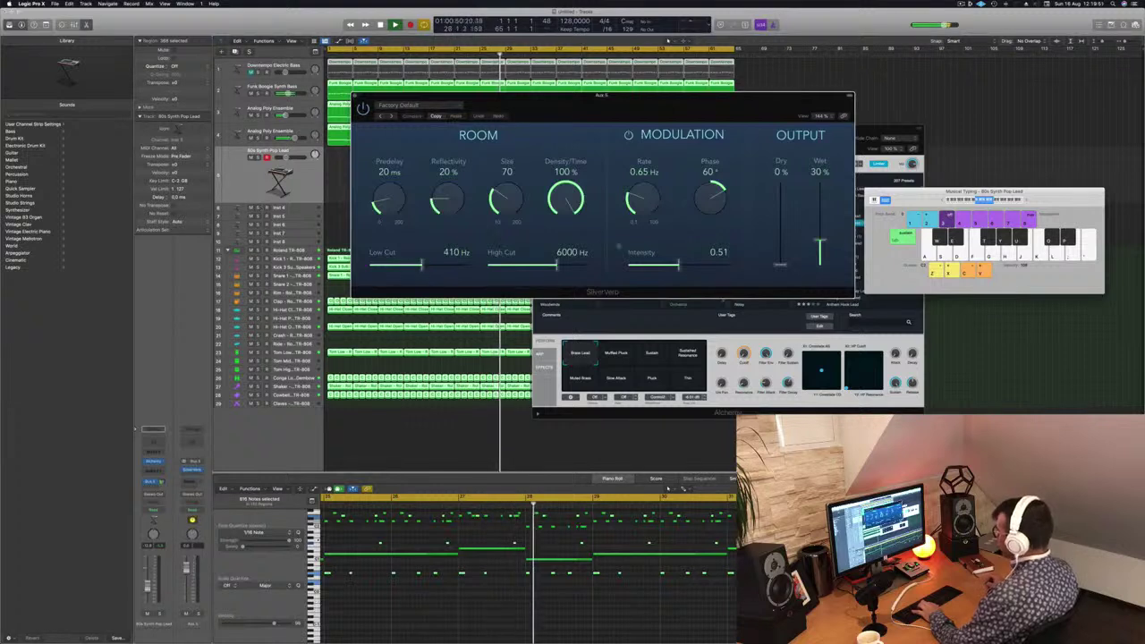
- Set SilverVerb's wet output to 100%, load its grandiose preset and close the plug-in window
drag(821, 231, 820, 183)
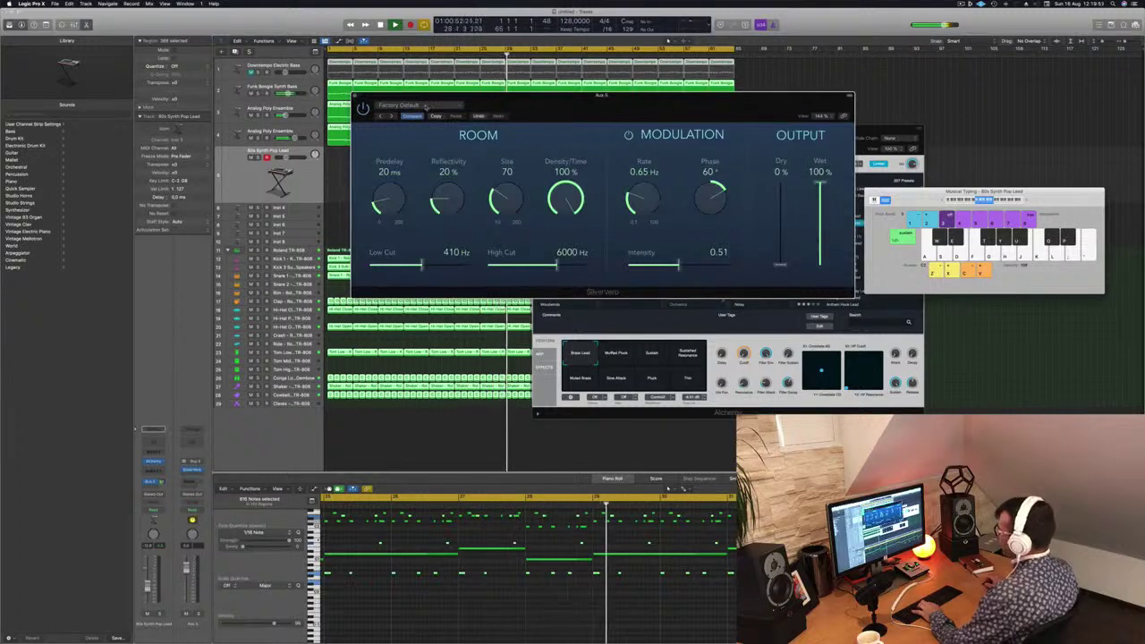
click(398, 104)
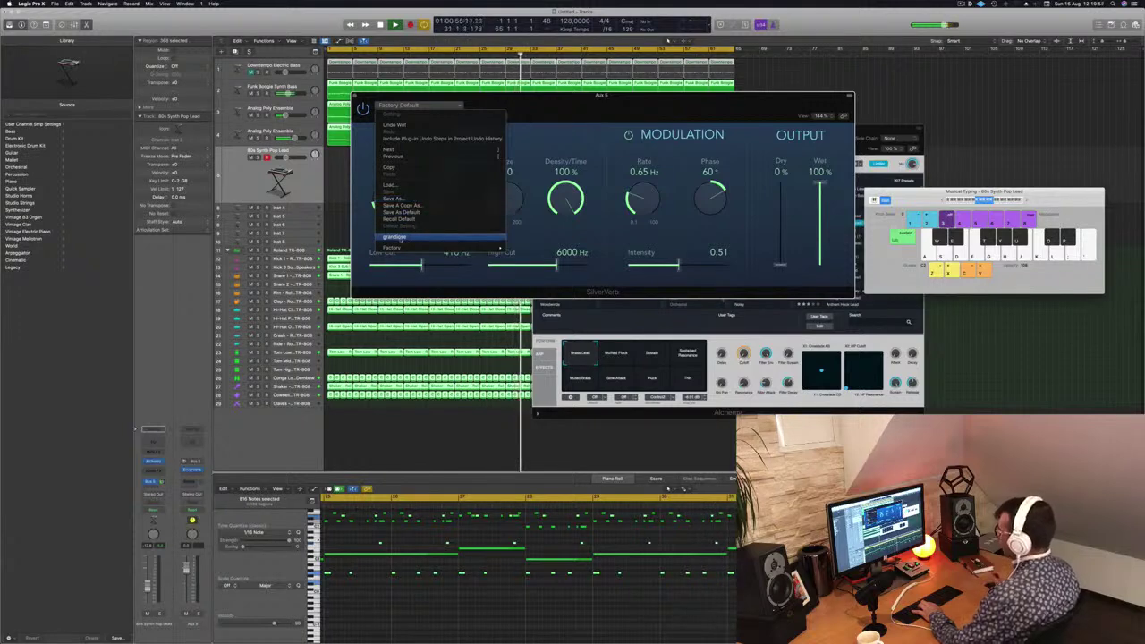
click(399, 236)
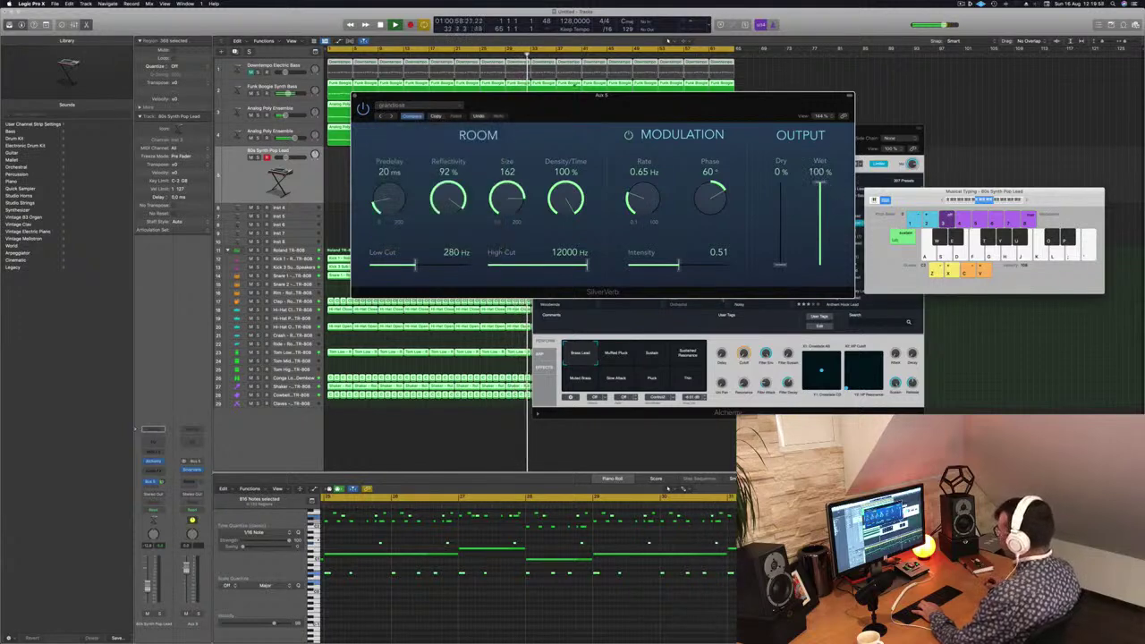
click(355, 96)
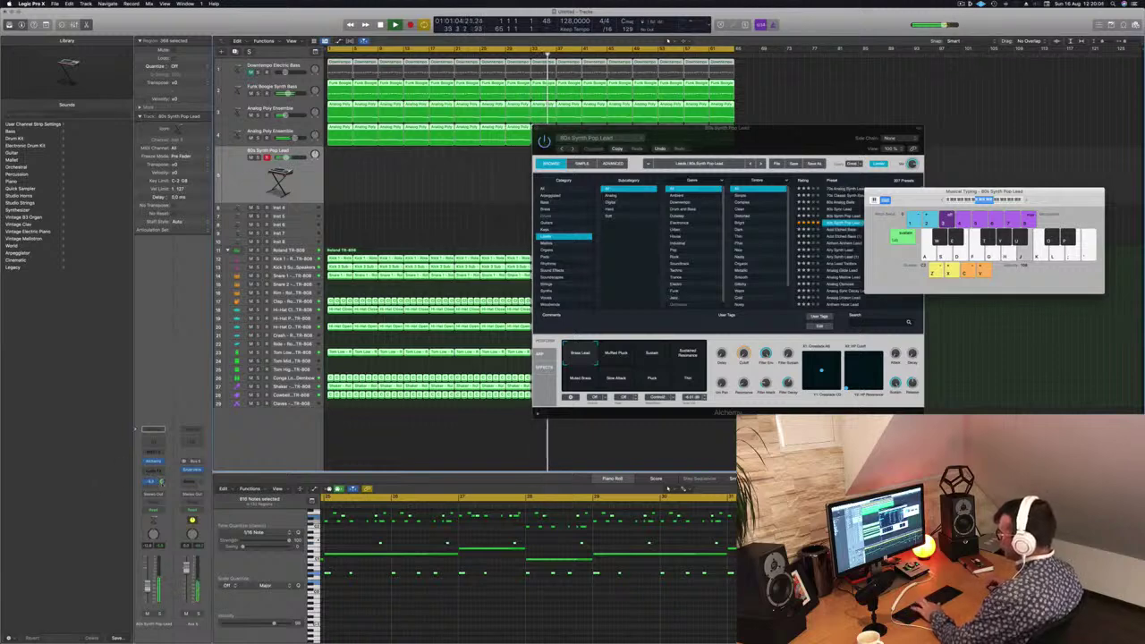
- Audition the 80s Synth Pop Lead's Muffled Pluck, Sustain, Slow Attack and Pluck variations in Alchemy
drag(787, 136, 839, 205)
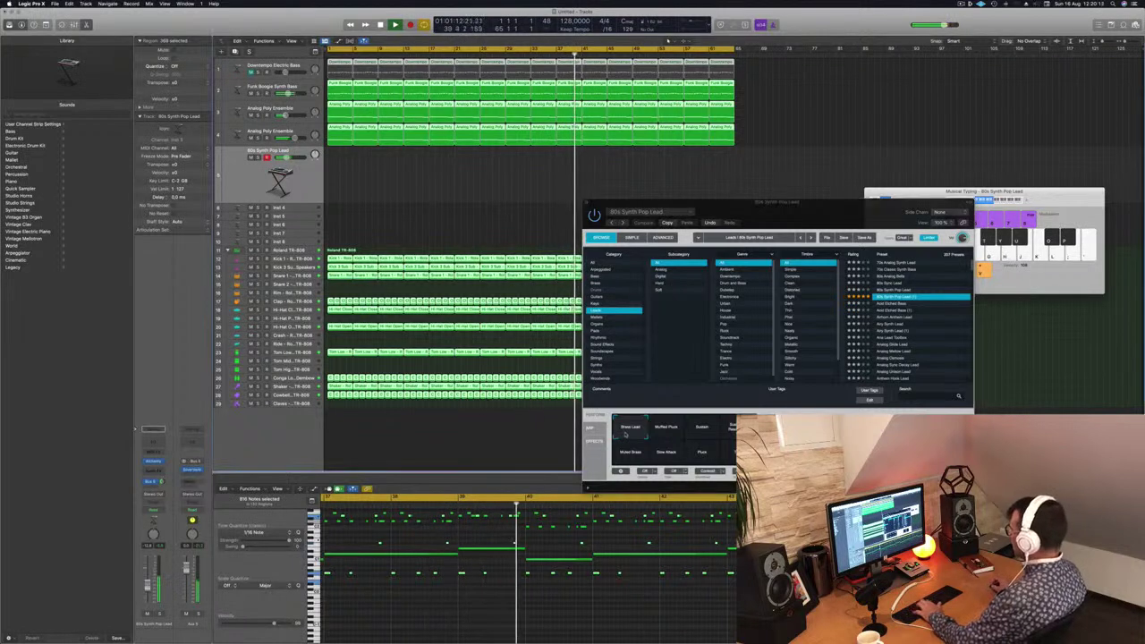
click(671, 428)
click(714, 429)
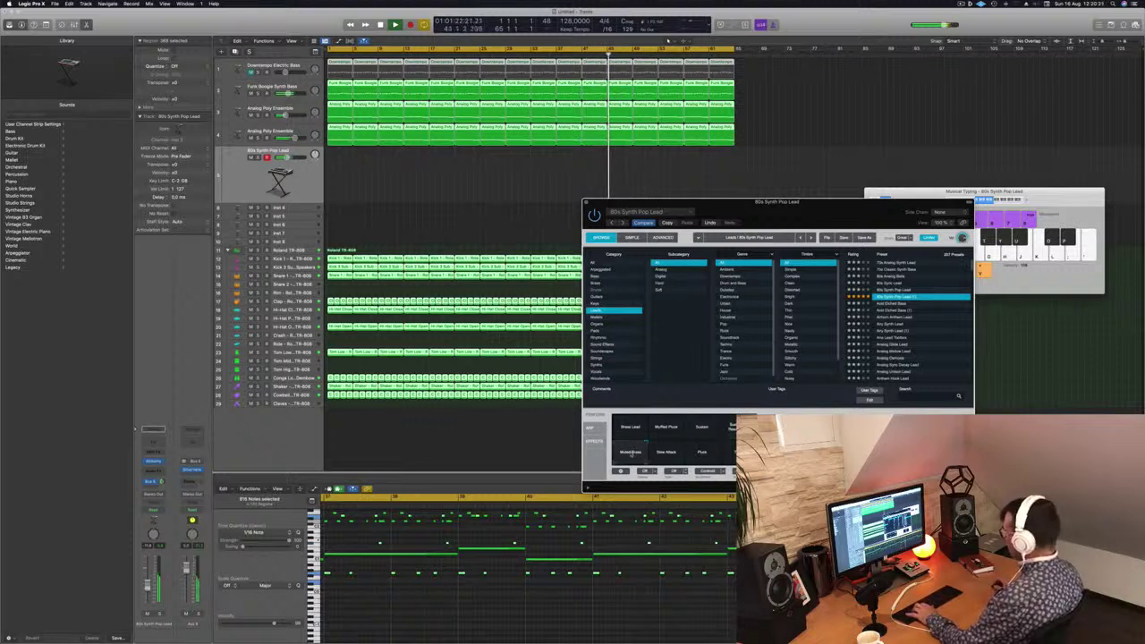
click(665, 455)
click(702, 454)
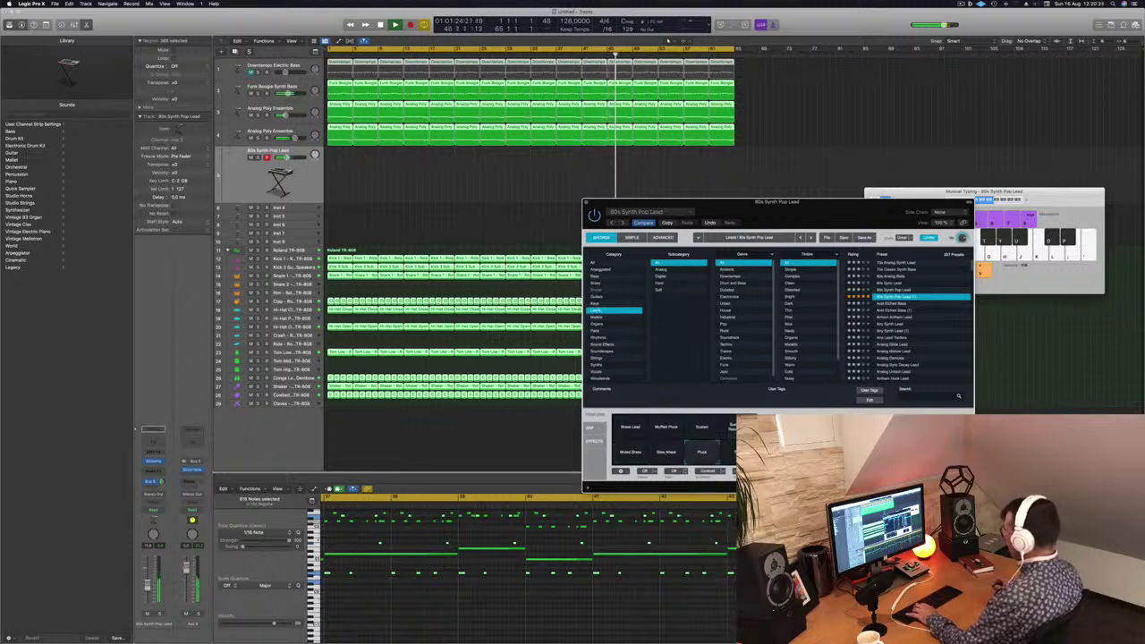
- Audition the Resonant Sweep, Retro Space Lead and Ricochet Lead presets further down Alchemy's Leads list
scroll(939, 330, down, 15)
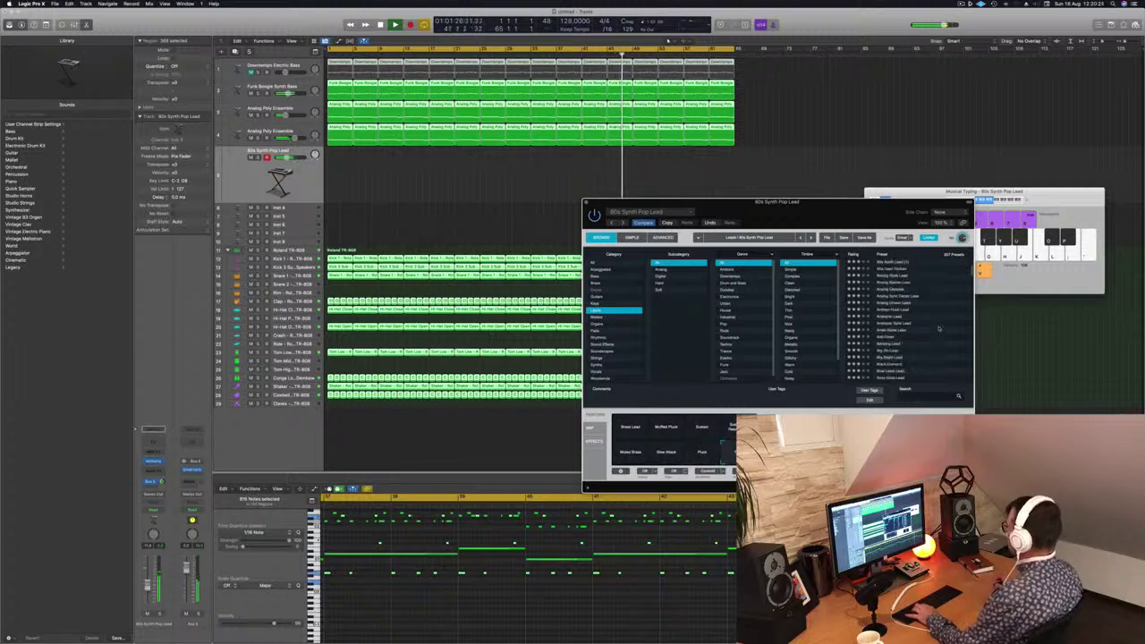
click(886, 321)
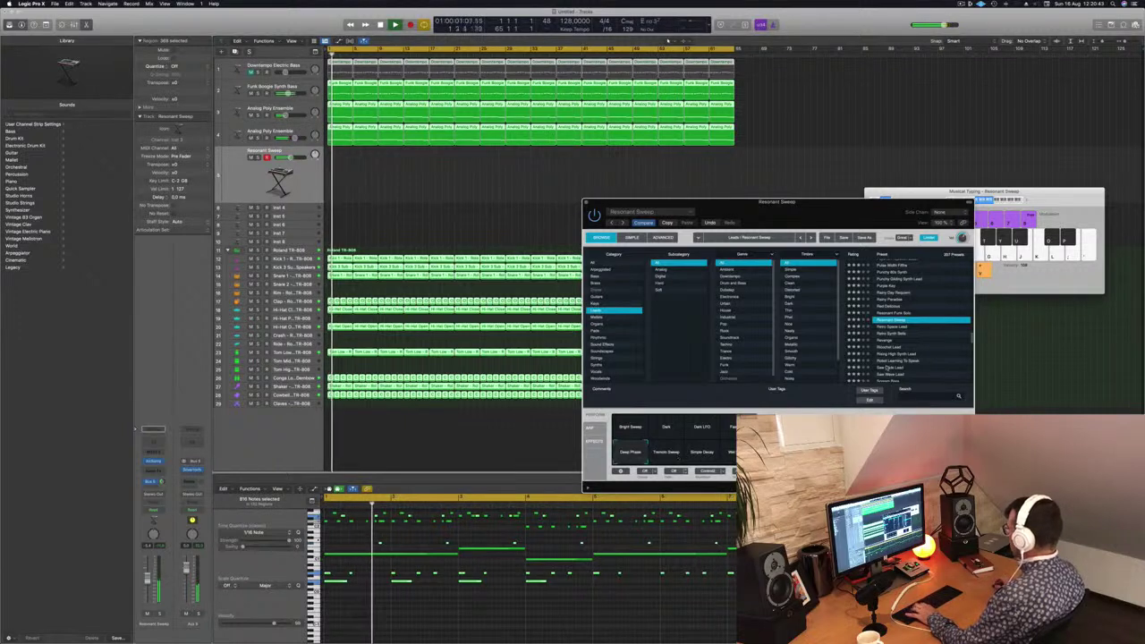
key(Down)
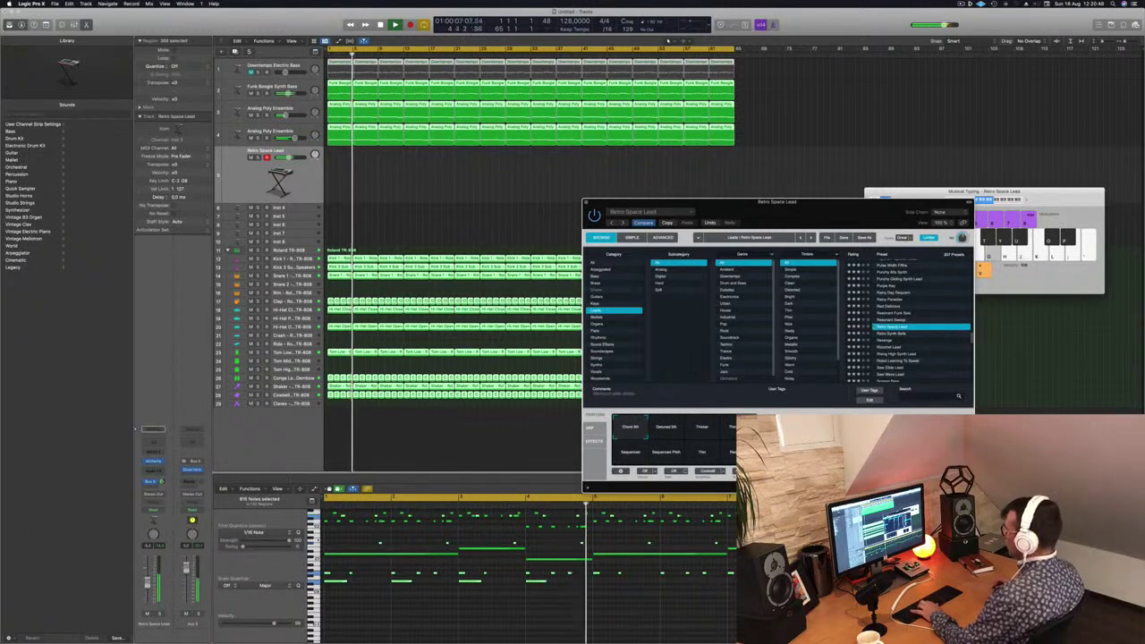
scroll(908, 312, down, 2)
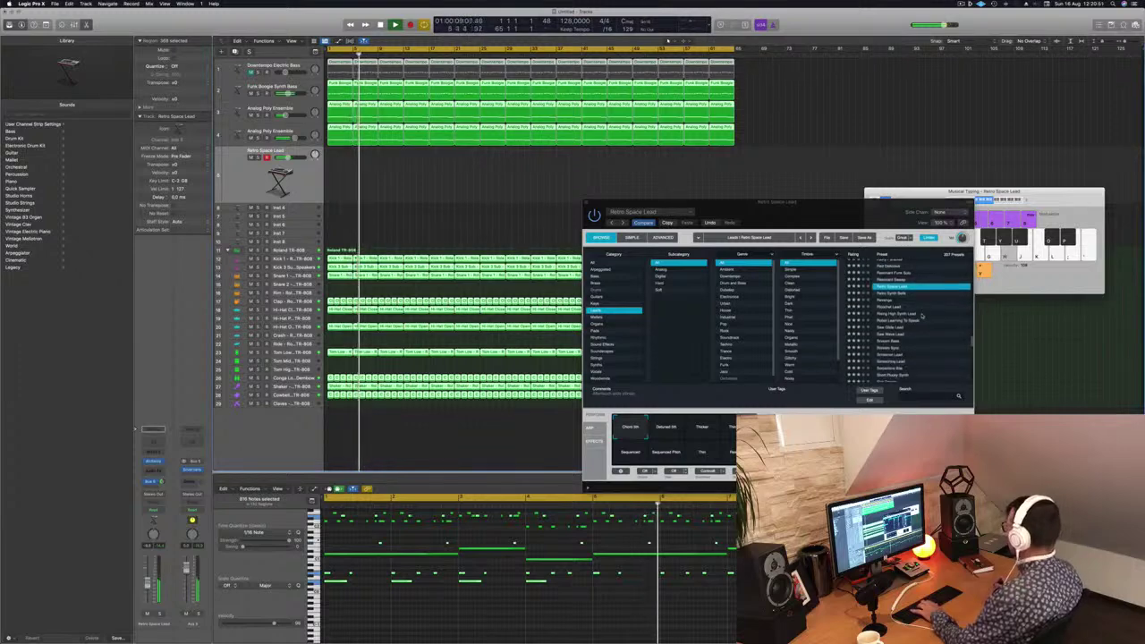
click(897, 306)
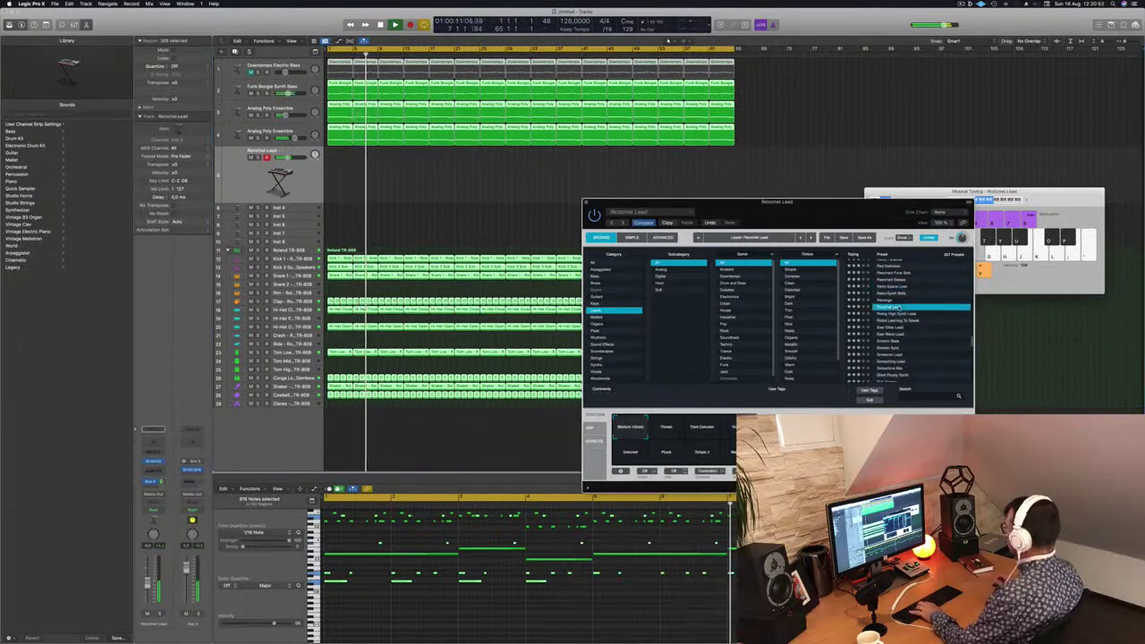
- Load the Rising High Synth Lead preset, try its Unison Growl variation and select Circuit Bent
click(899, 314)
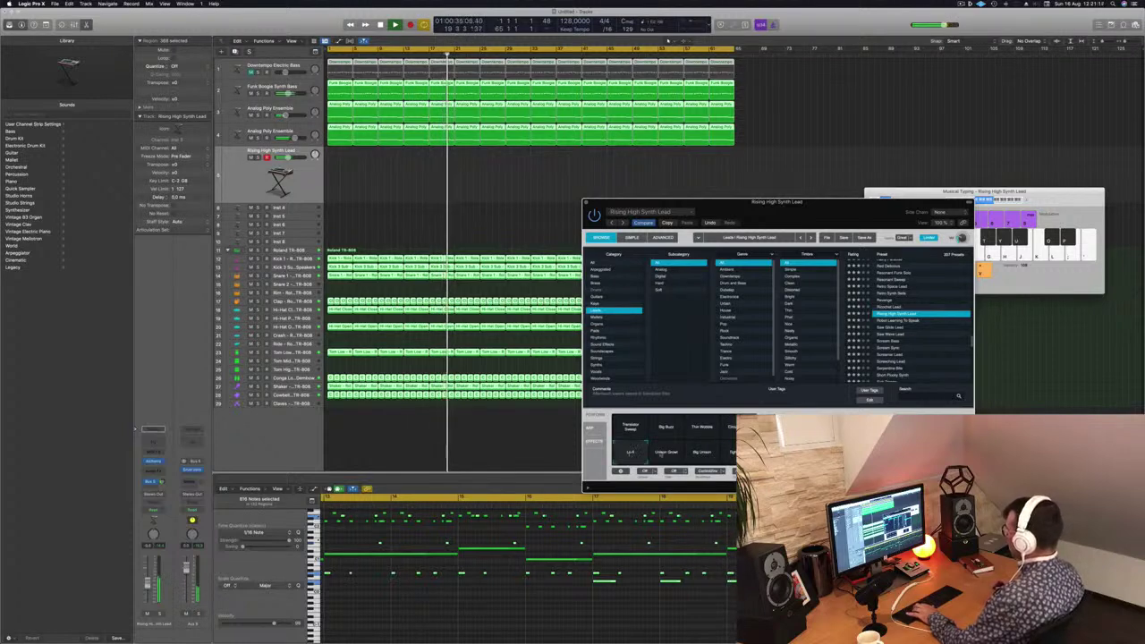
click(672, 454)
drag(666, 452, 728, 426)
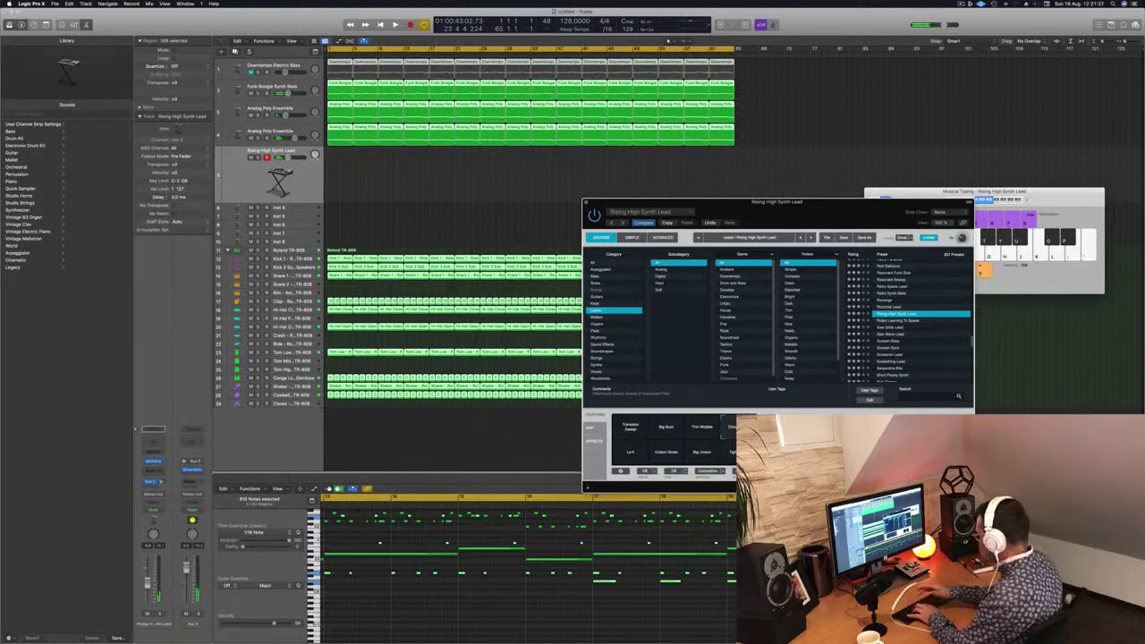
- Record a held note over bars 1 and 2 on the Rising High Synth Lead track and copy the region to bars 5, 9 and 13
key(r)
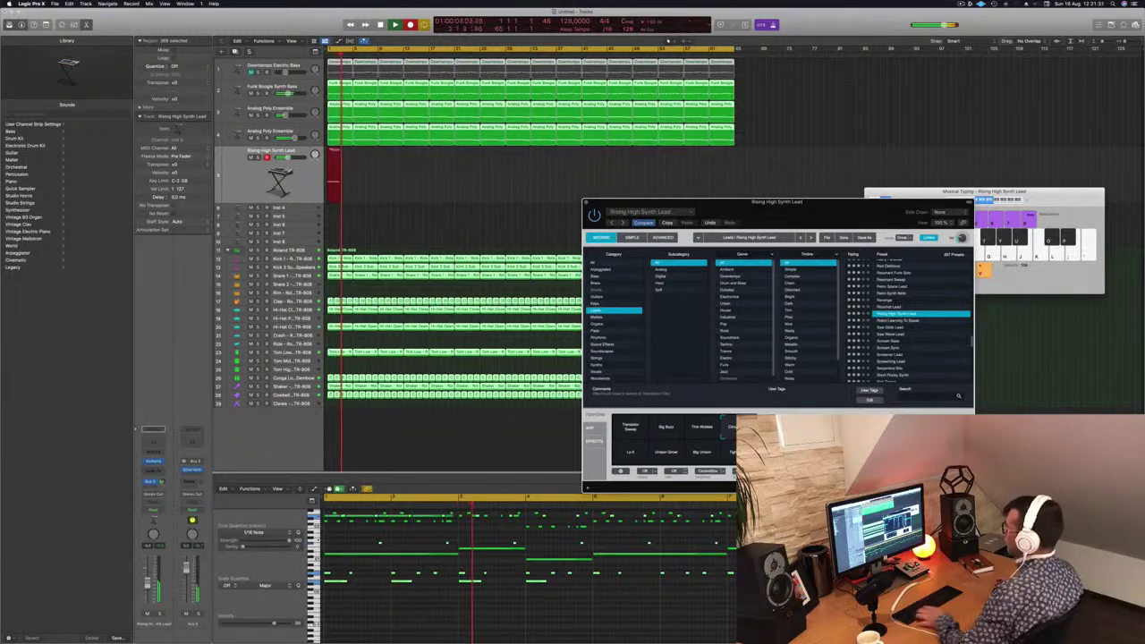
key(space)
key(space)
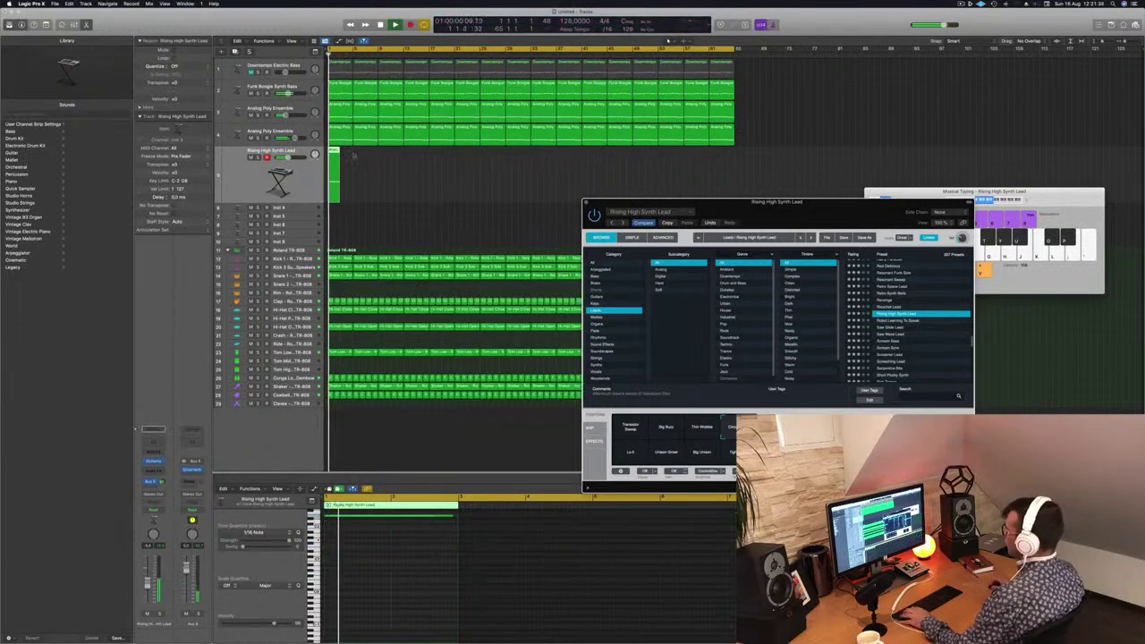
drag(333, 152, 391, 157)
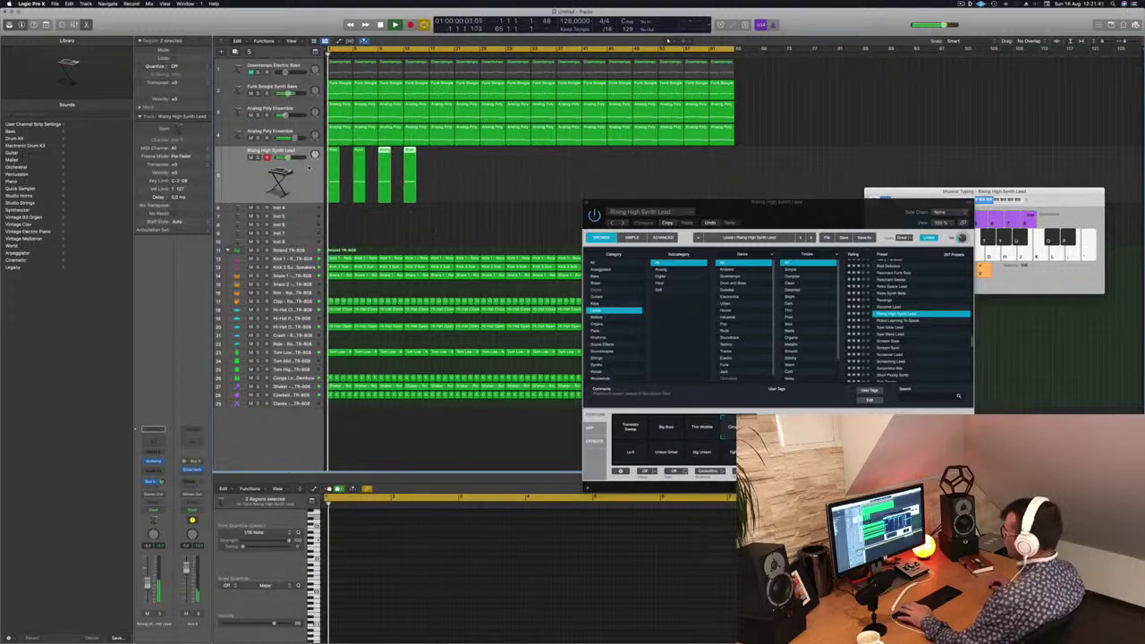
- Lower the Rising High Synth Lead track's volume slightly and duplicate the track with its settings
click(294, 198)
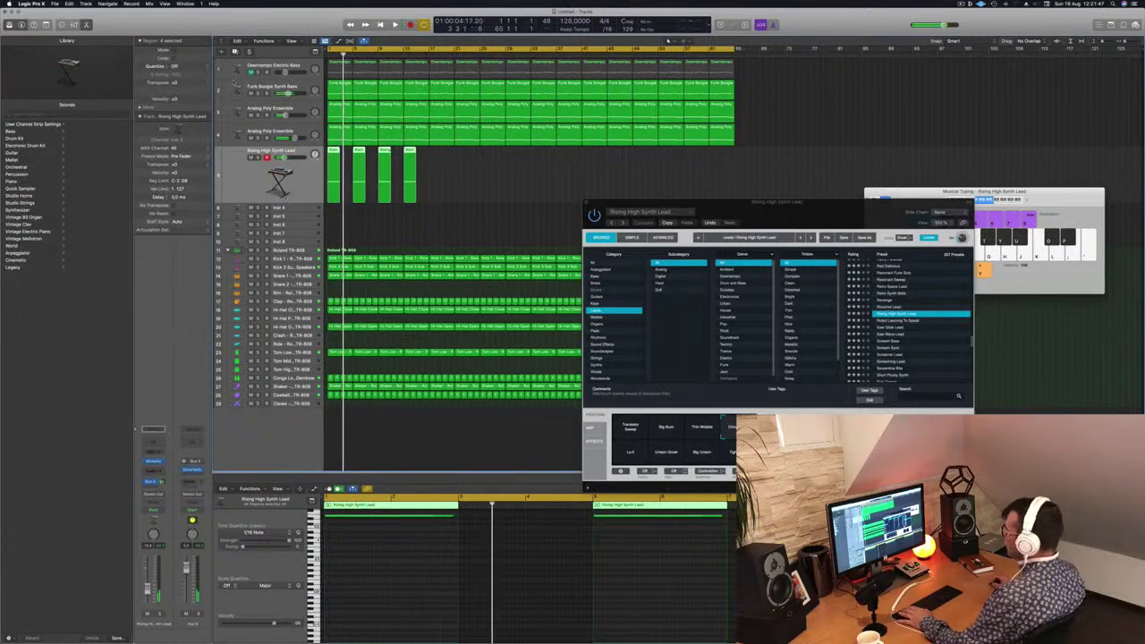
key(super+d)
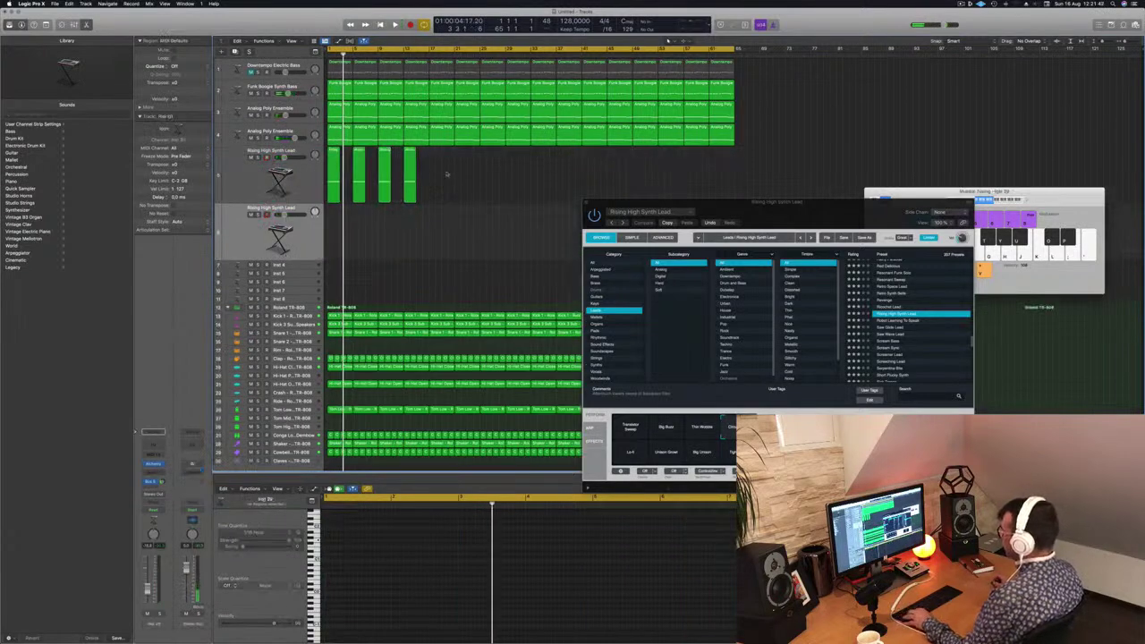
- Repeat the lead regions every four bars across the arrangement and copy them all to the duplicate track starting at bar 3
drag(447, 175, 323, 195)
drag(333, 152, 435, 163)
click(372, 179)
drag(372, 179, 536, 161)
drag(785, 171, 345, 233)
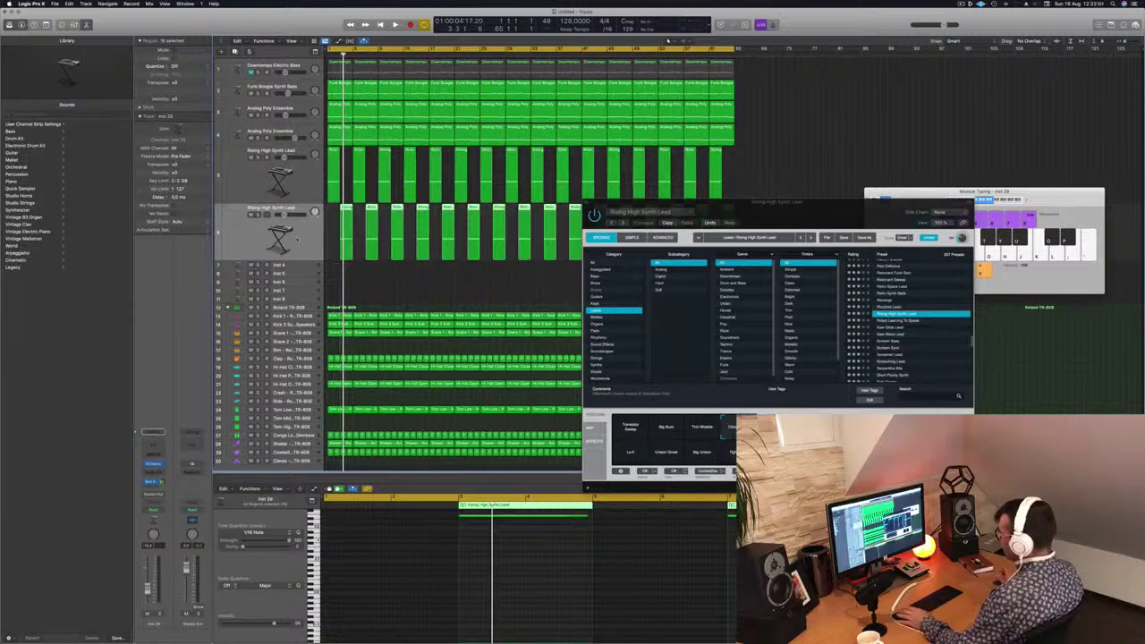
- Play the arrangement from the start, open the duplicate lead track's Alchemy and try its Lo-Fi variation
key(Return)
key(space)
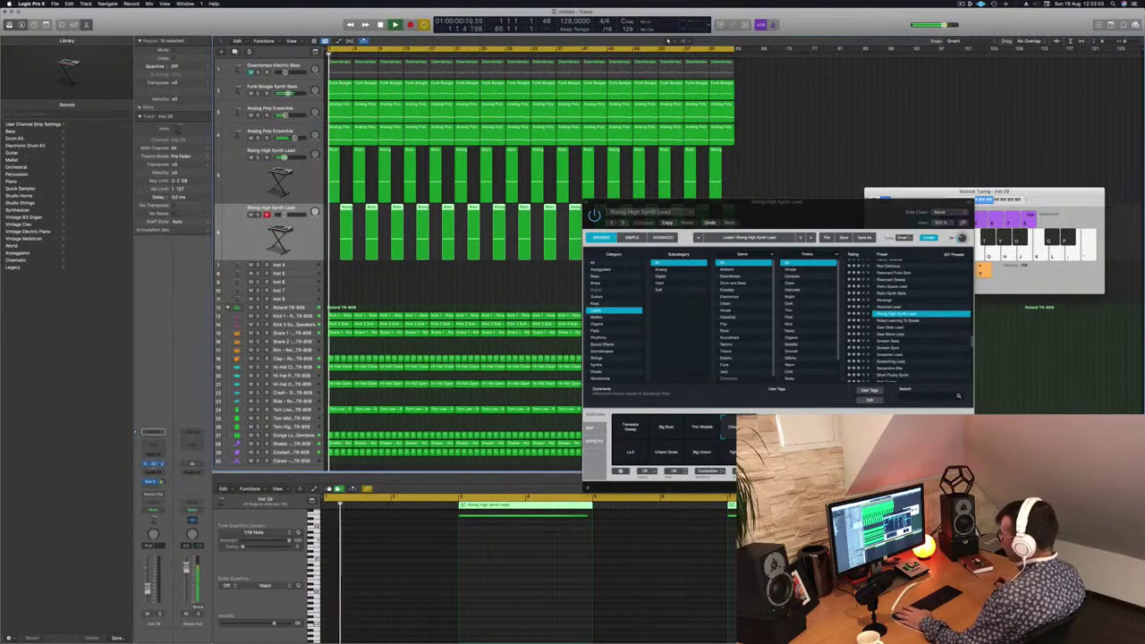
click(154, 464)
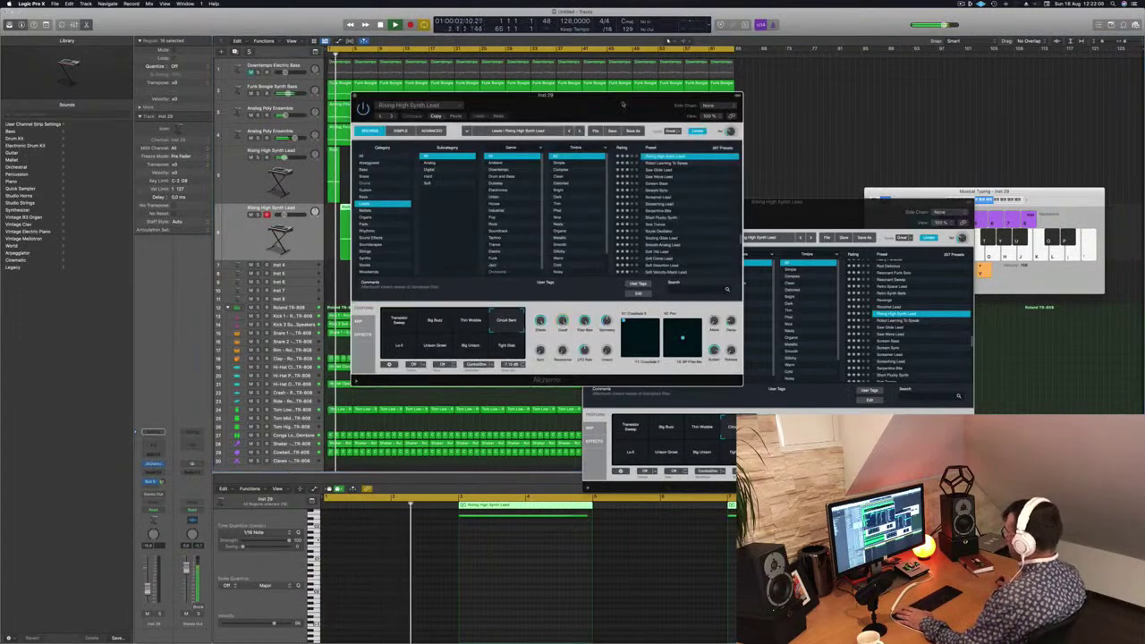
drag(622, 105, 924, 172)
click(706, 416)
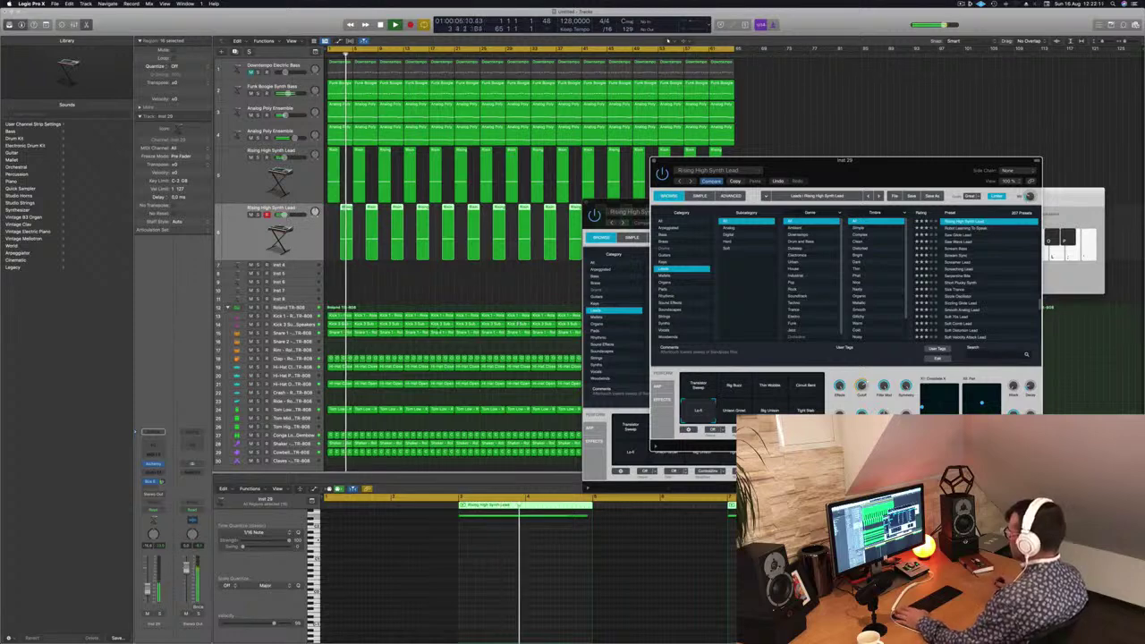
- Compare the two Rising High Synth Lead tracks during playback and raise the duplicate track's volume
key(space)
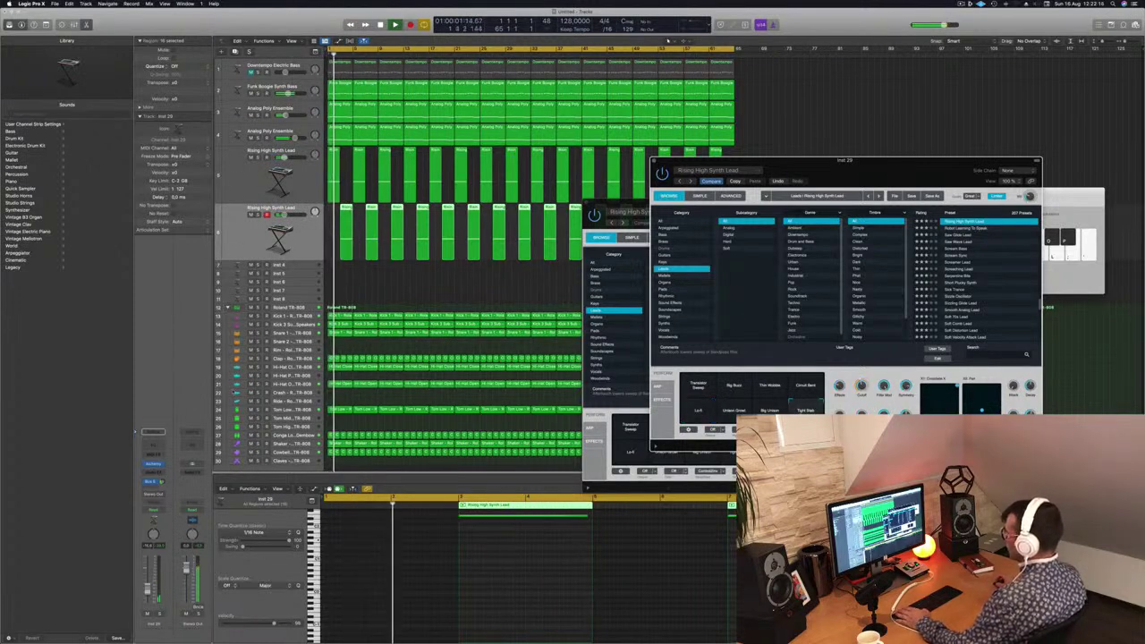
key(Up)
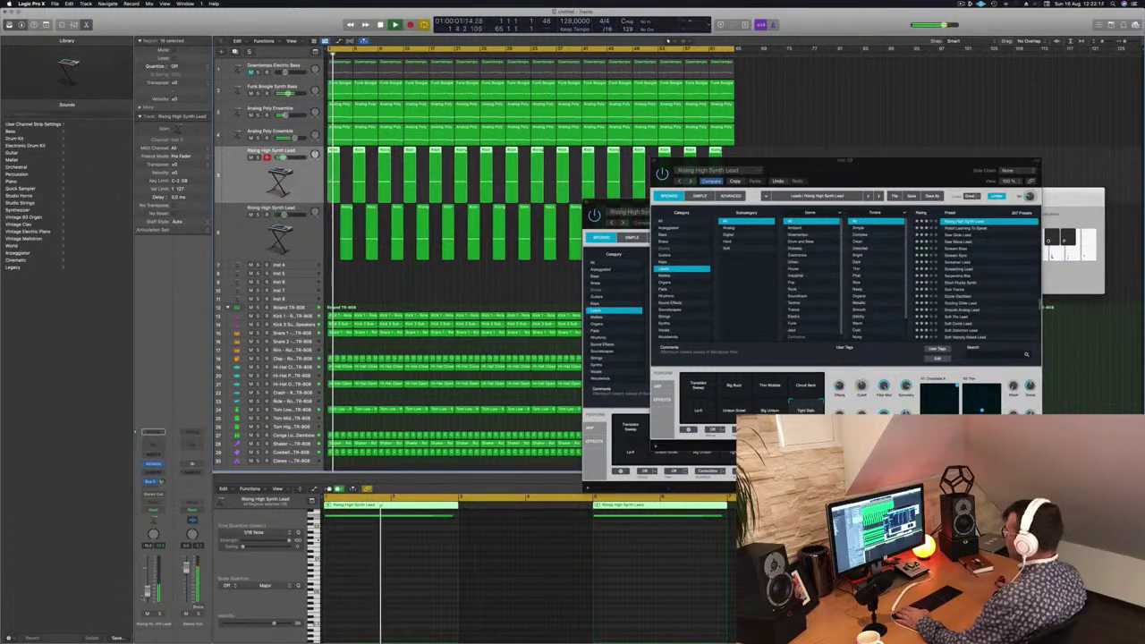
key(Down)
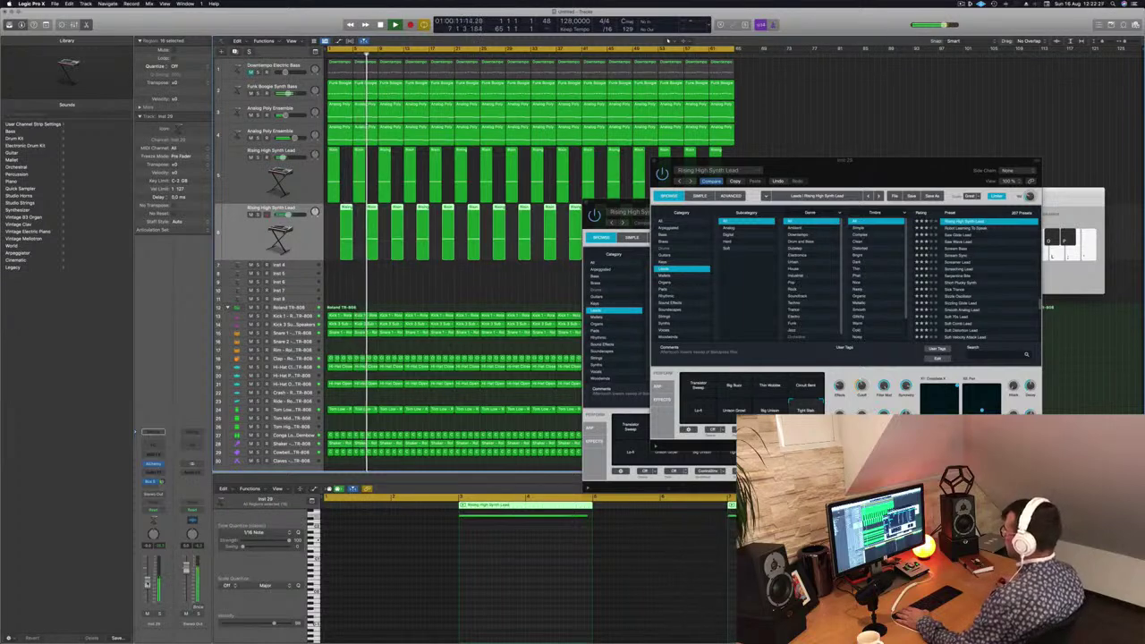
- Try the Circuit Bent and Lo-Fi variations on the duplicate lead, select Transistor Sweep and move its Alchemy window aside
click(804, 386)
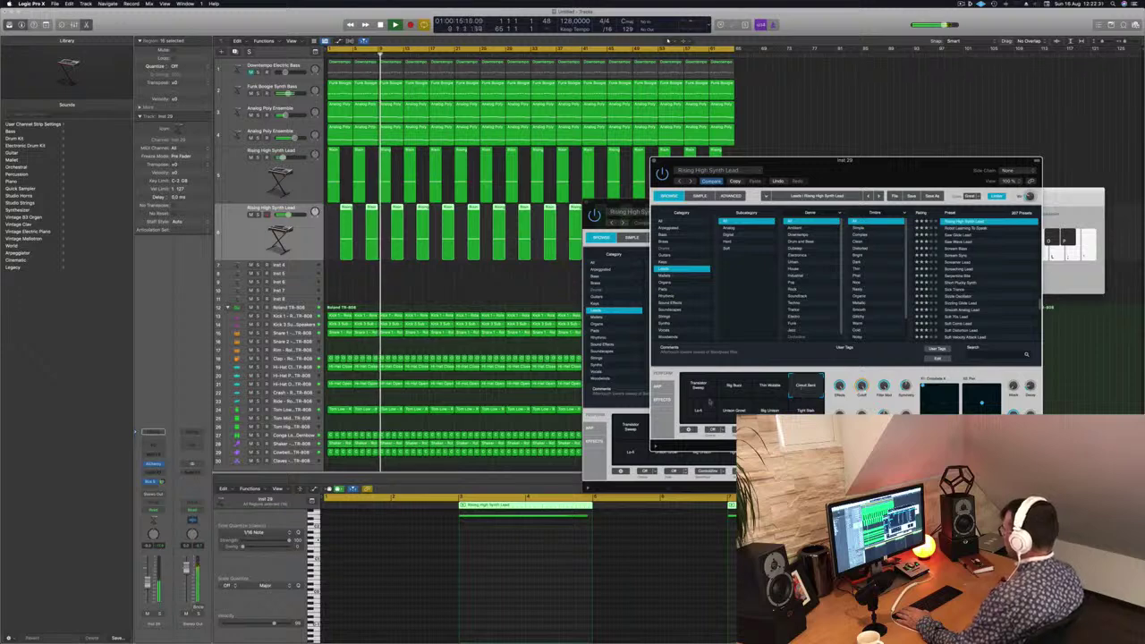
click(700, 409)
click(698, 388)
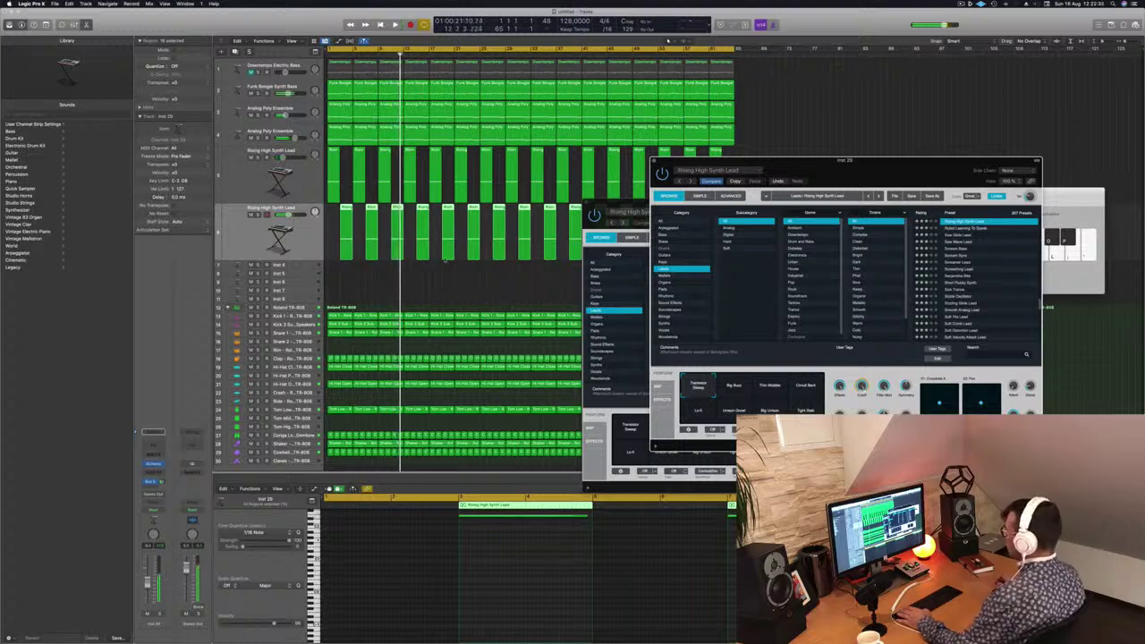
drag(806, 168, 1124, 200)
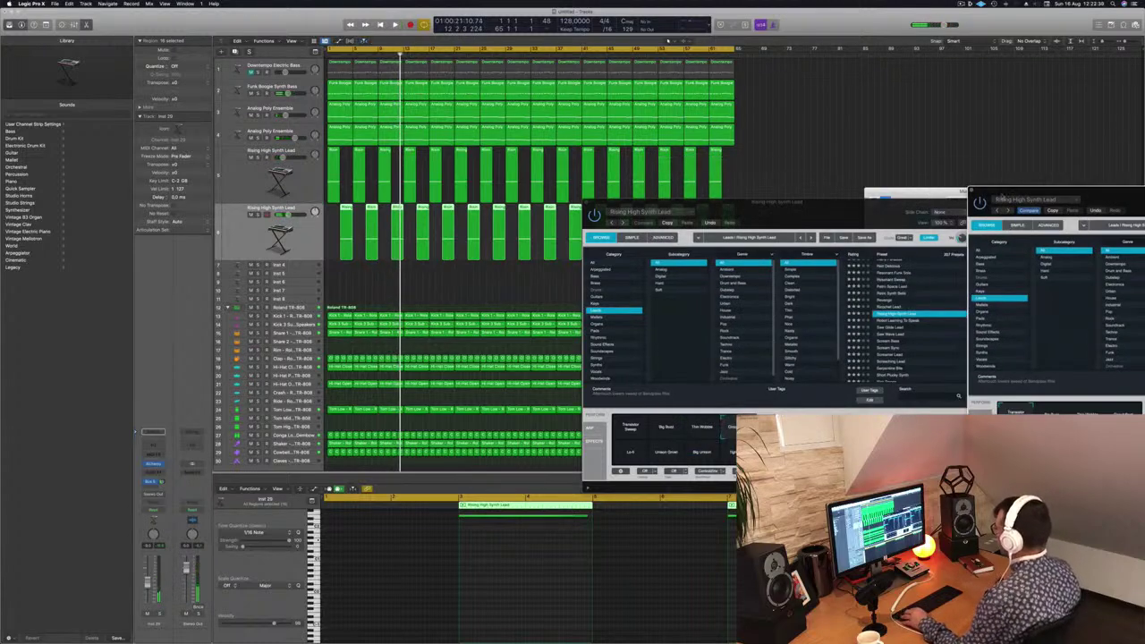
- During playback, shorten the held notes in all the duplicate lead's regions and add a second, lower note after each
drag(778, 205, 995, 186)
key(space)
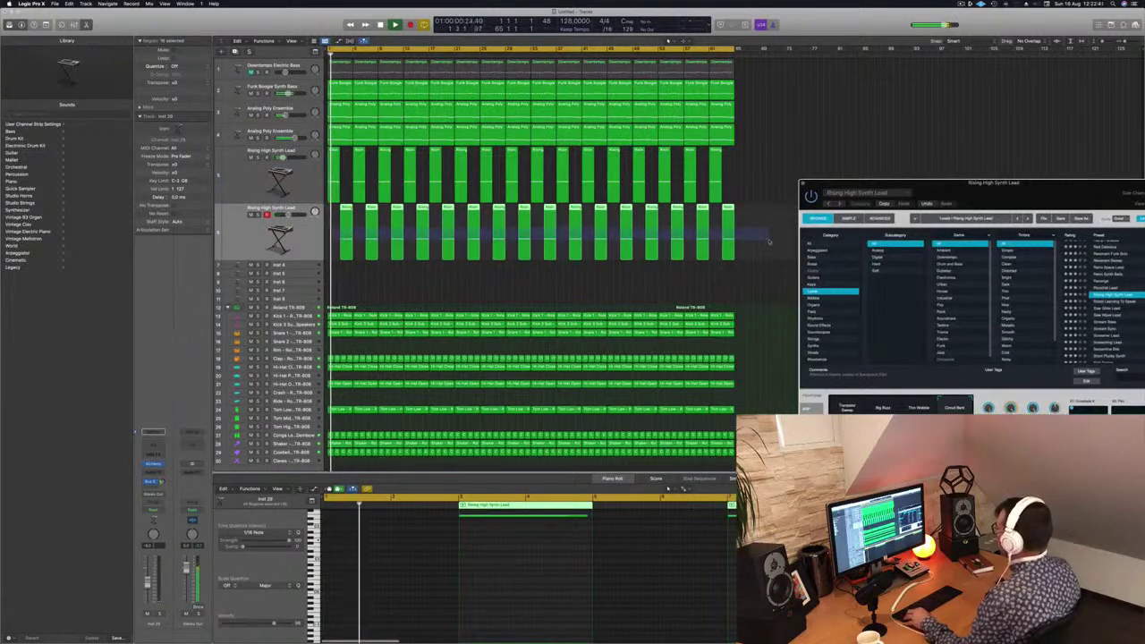
scroll(567, 557, down, 4)
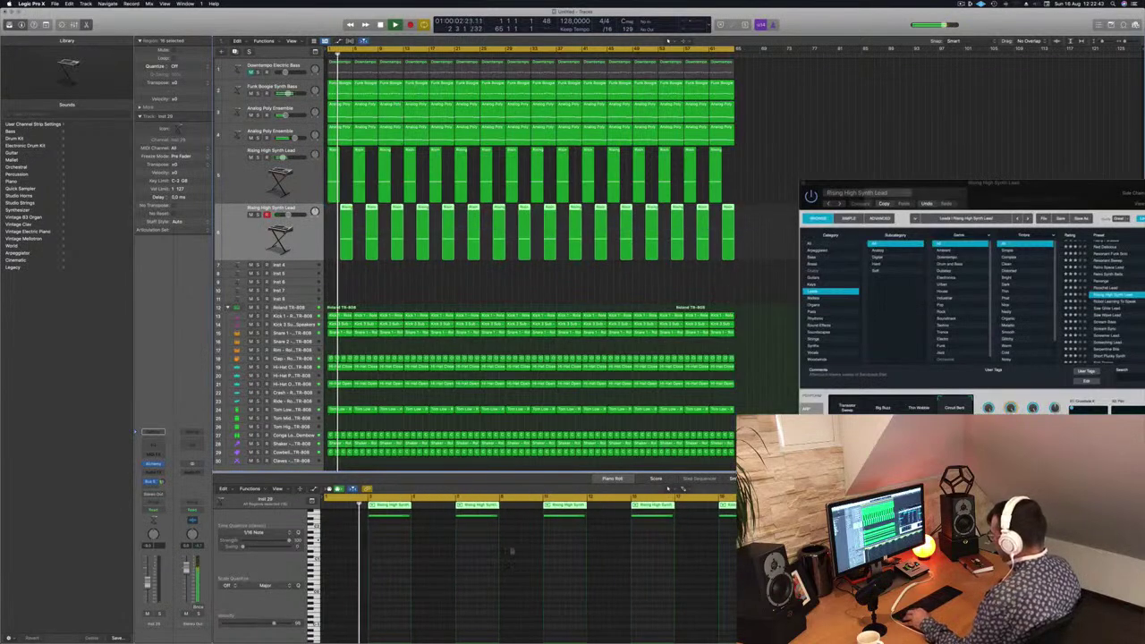
key(super+a)
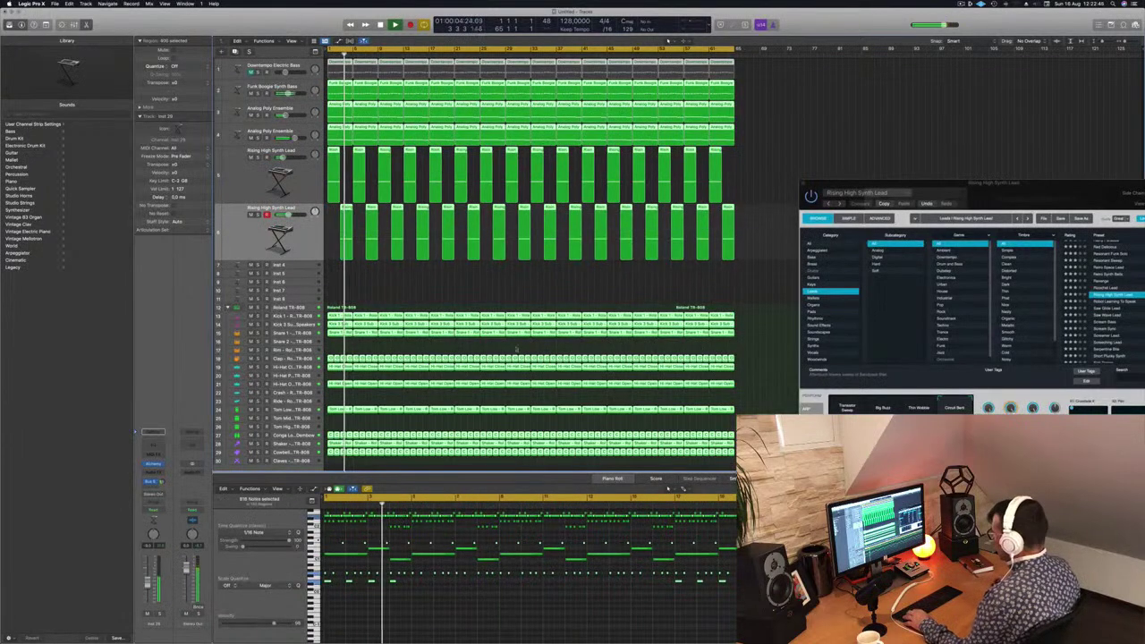
click(391, 281)
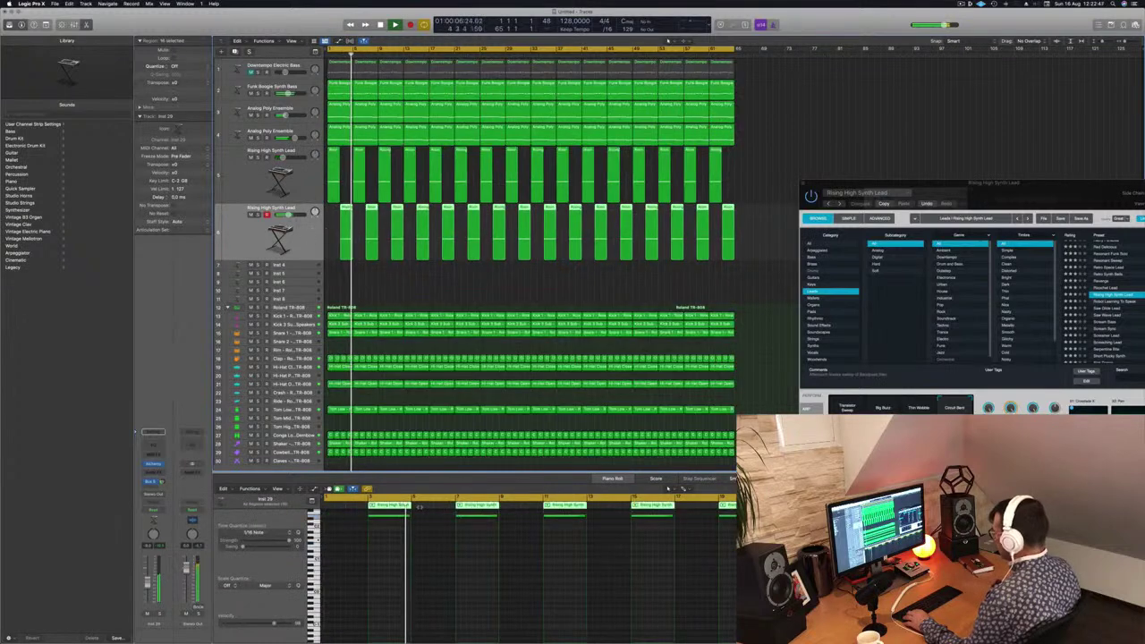
click(396, 537)
key(super+a)
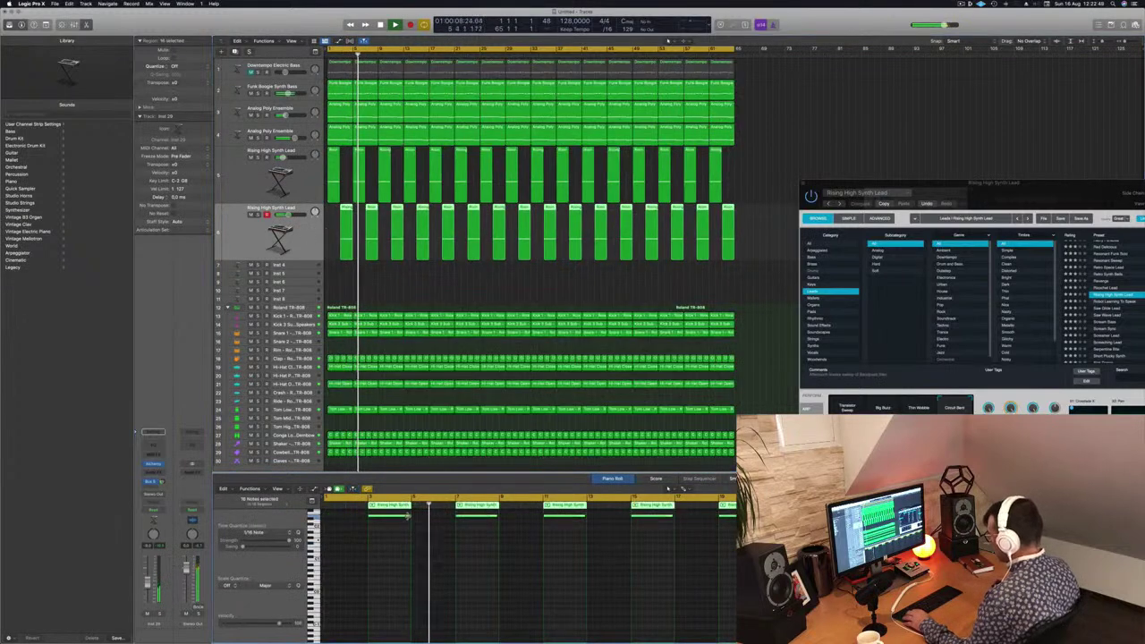
mouse_move(409, 516)
mouse_down()
mouse_move(393, 516)
mouse_move(391, 539)
mouse_move(402, 537)
mouse_up()
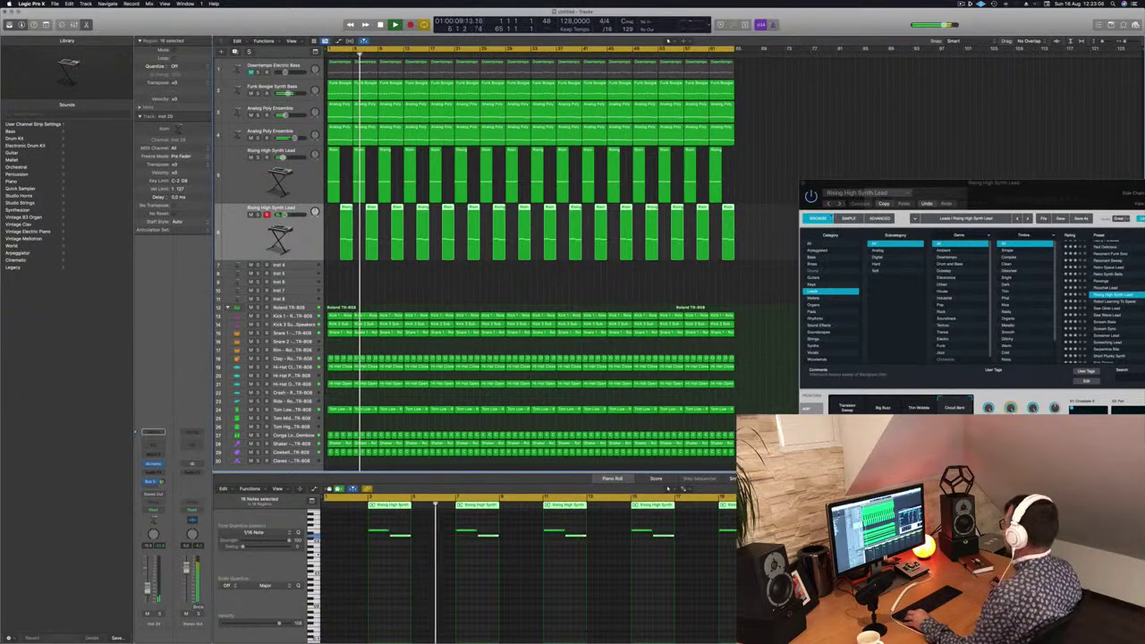
- Close the duplicate lead's Alchemy window and move the Musical Typing keyboard clear of the arrangement
drag(1035, 192, 622, 192)
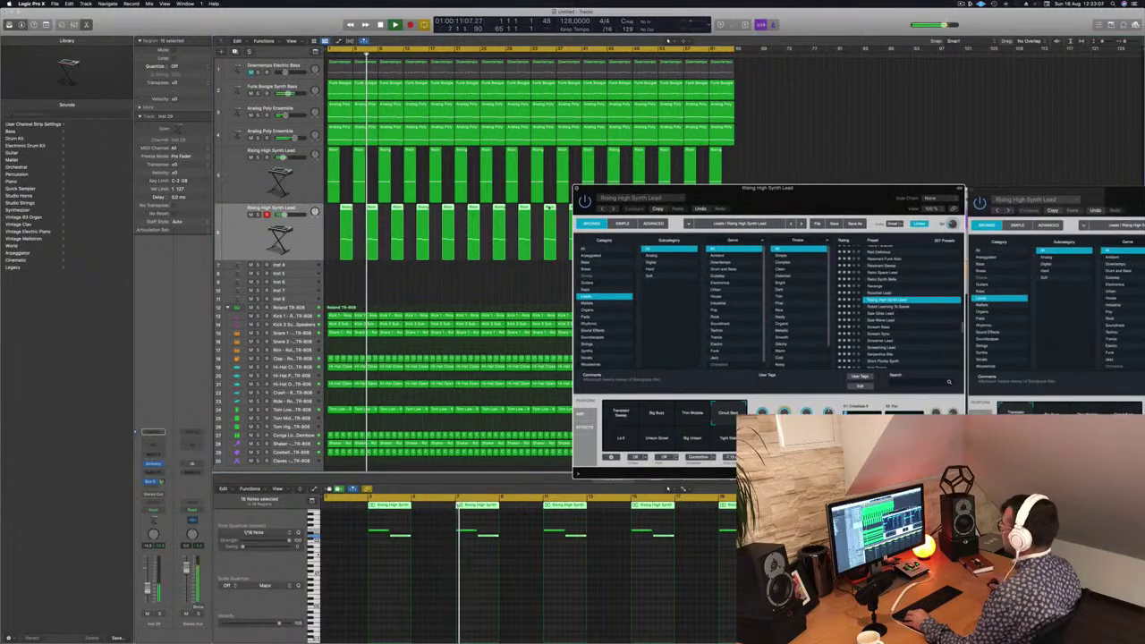
click(577, 188)
scroll(492, 280, right, 3)
scroll(492, 279, down, 4)
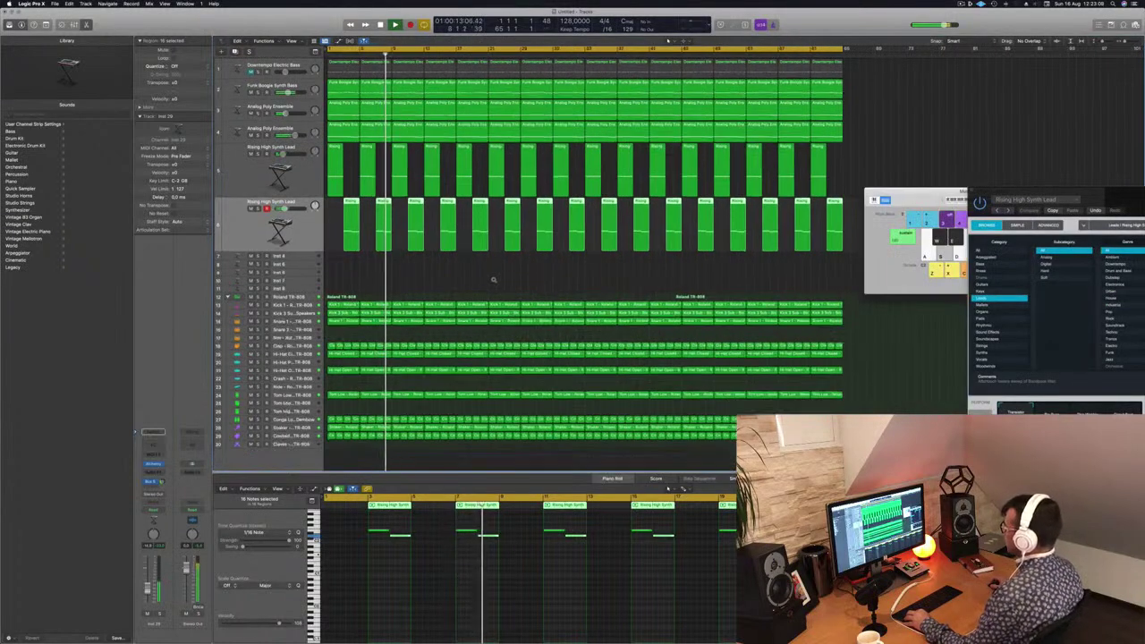
scroll(524, 250, down, 1)
drag(917, 193, 937, 281)
- Create a third Rising High Synth Lead track with the second lead's settings and open its Alchemy instrument
key(Return)
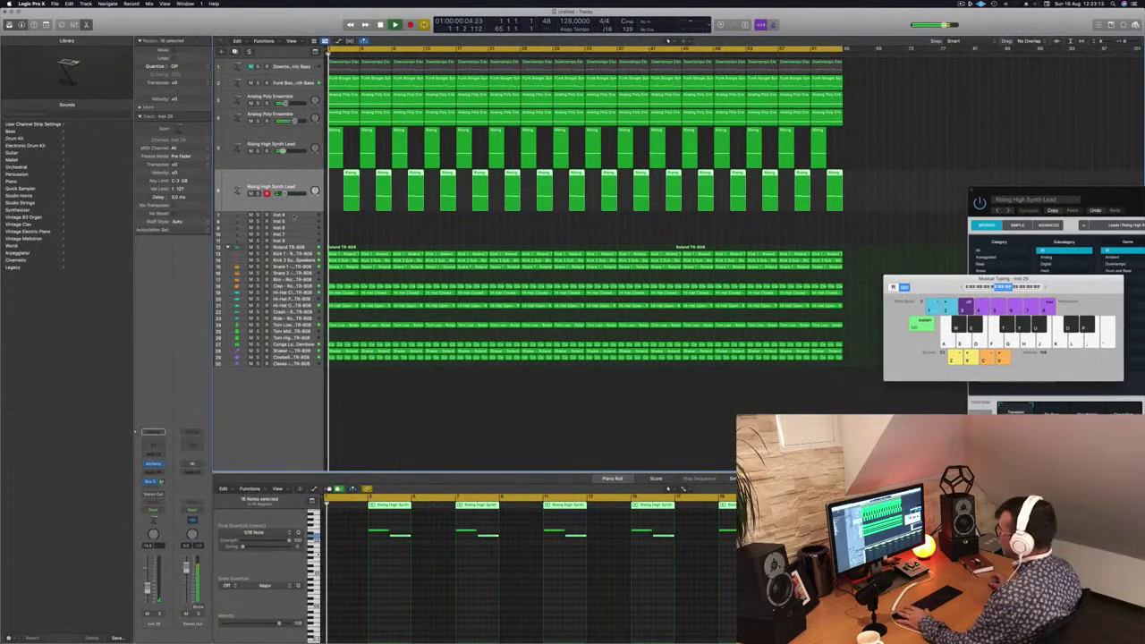
click(295, 218)
key(Up)
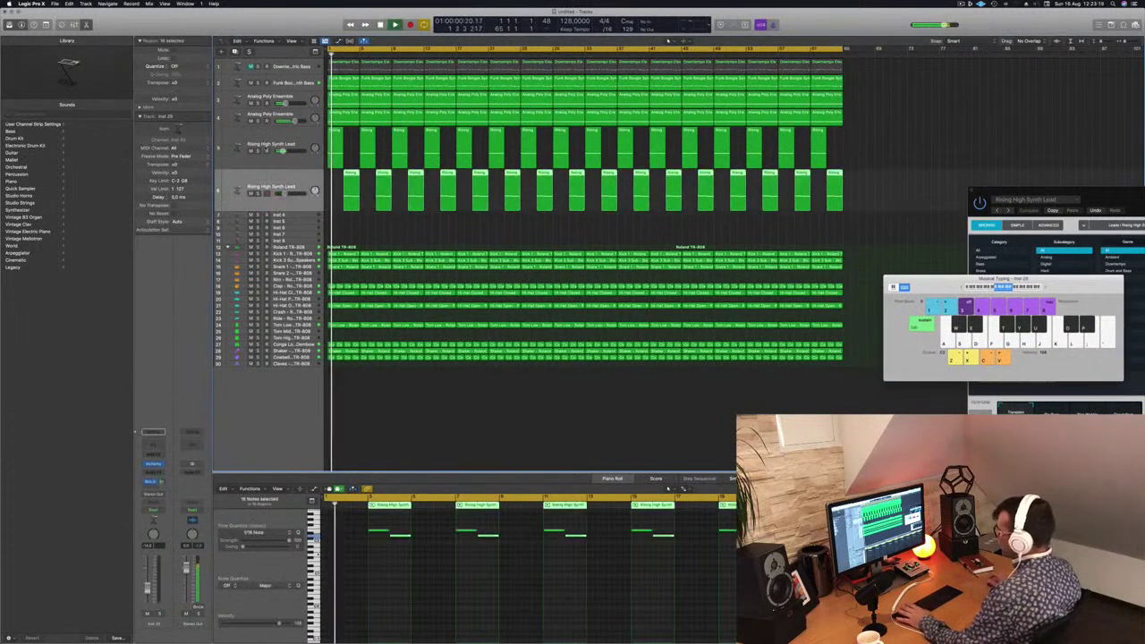
key(super+d)
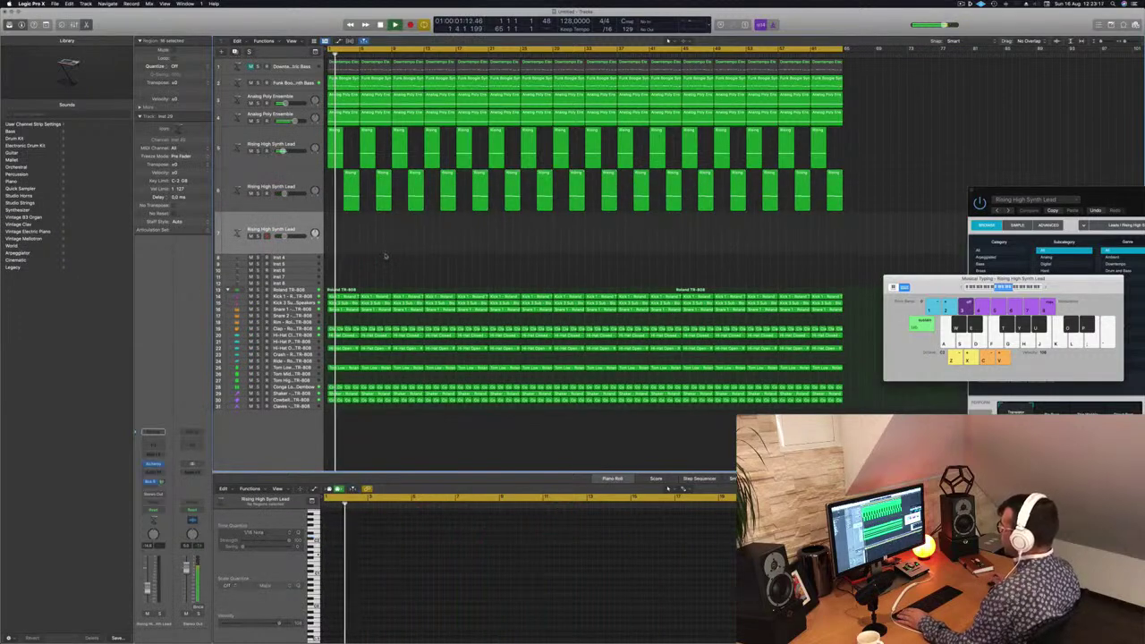
key(Return)
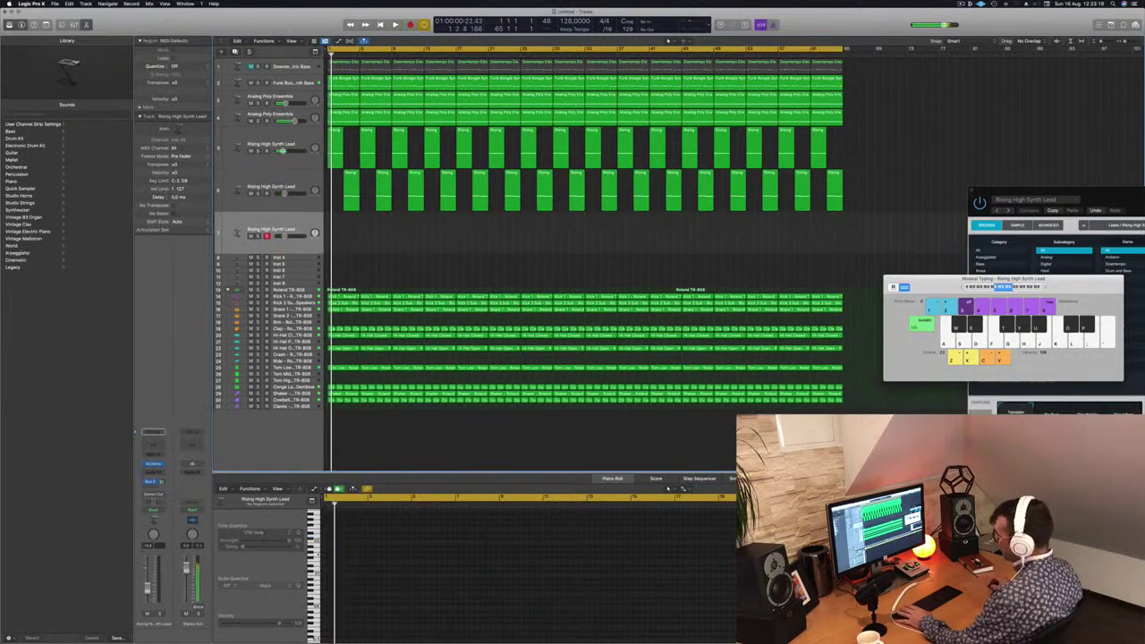
click(153, 464)
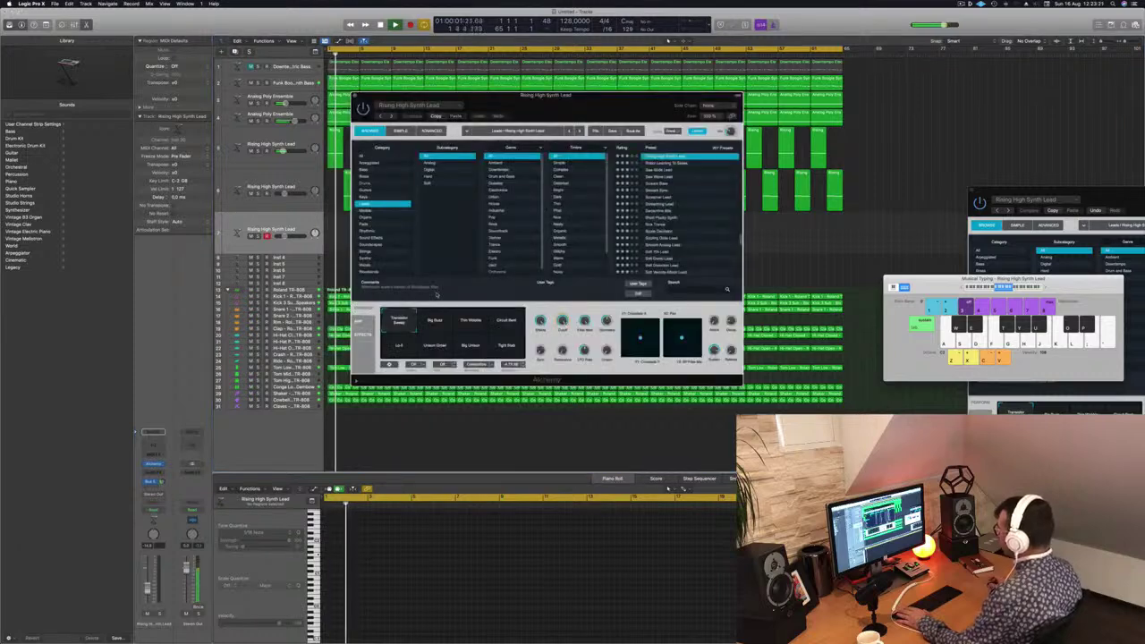
drag(634, 107, 590, 132)
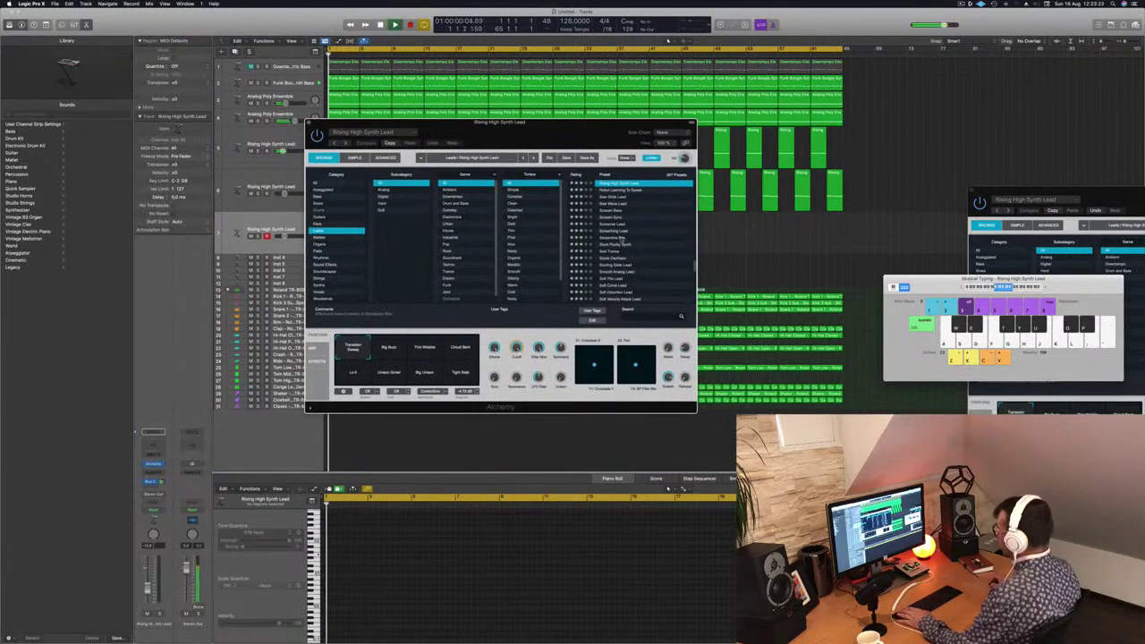
- Load the Short Plucky Synth preset on the new track, play test notes over the arrangement and adjust its reverb send
click(616, 245)
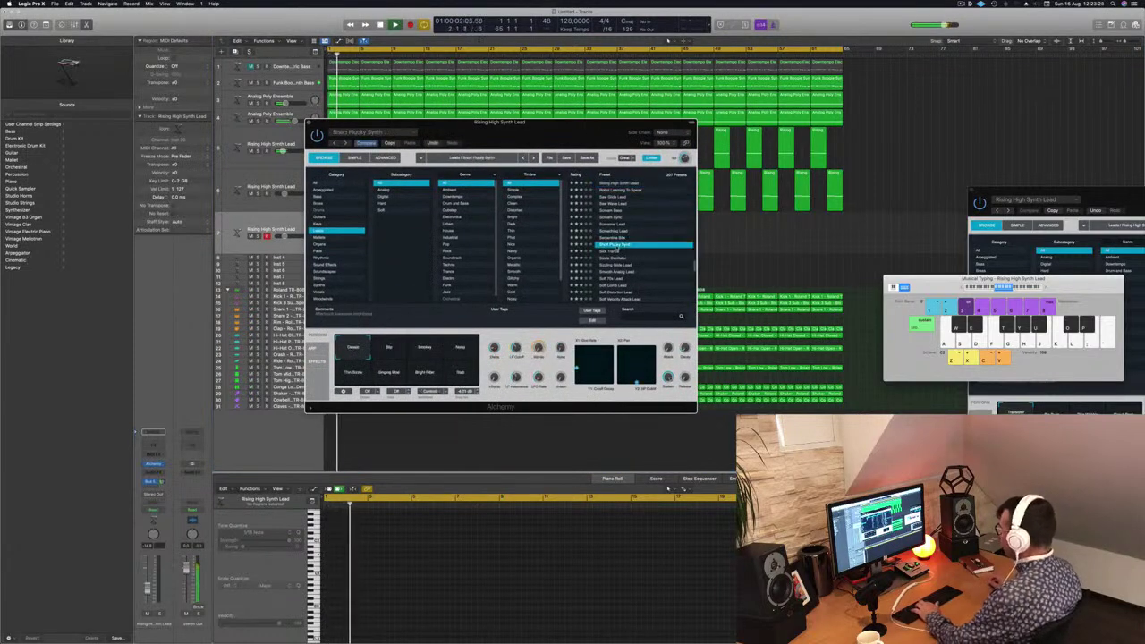
key(j)
key(h)
key(g)
key(h)
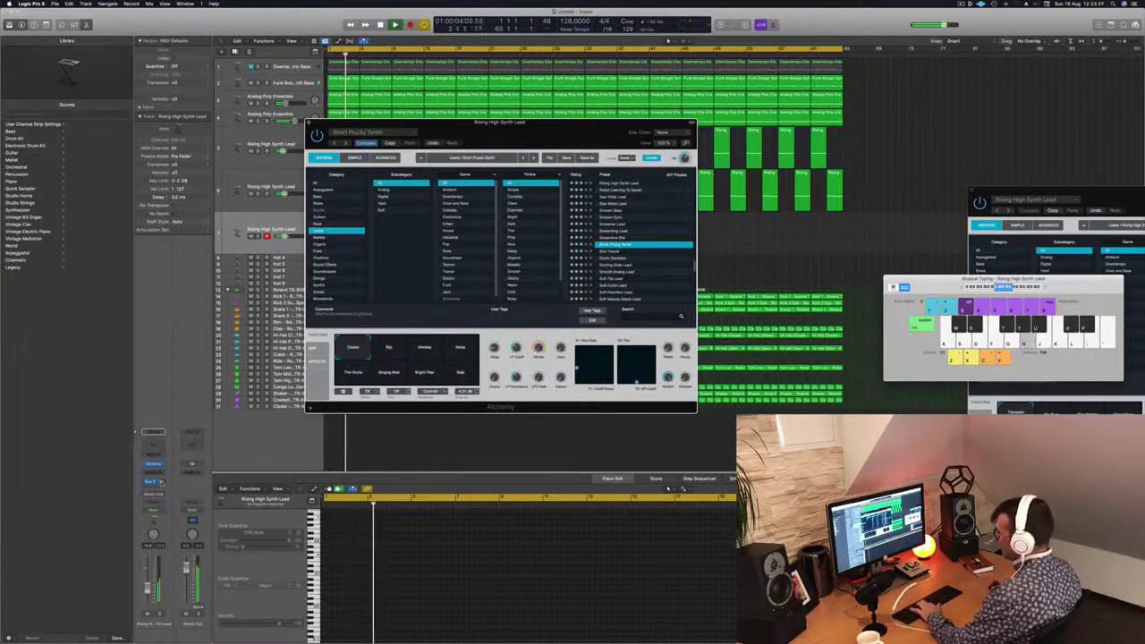
key(g)
key(h)
drag(161, 481, 164, 472)
key(j)
key(d)
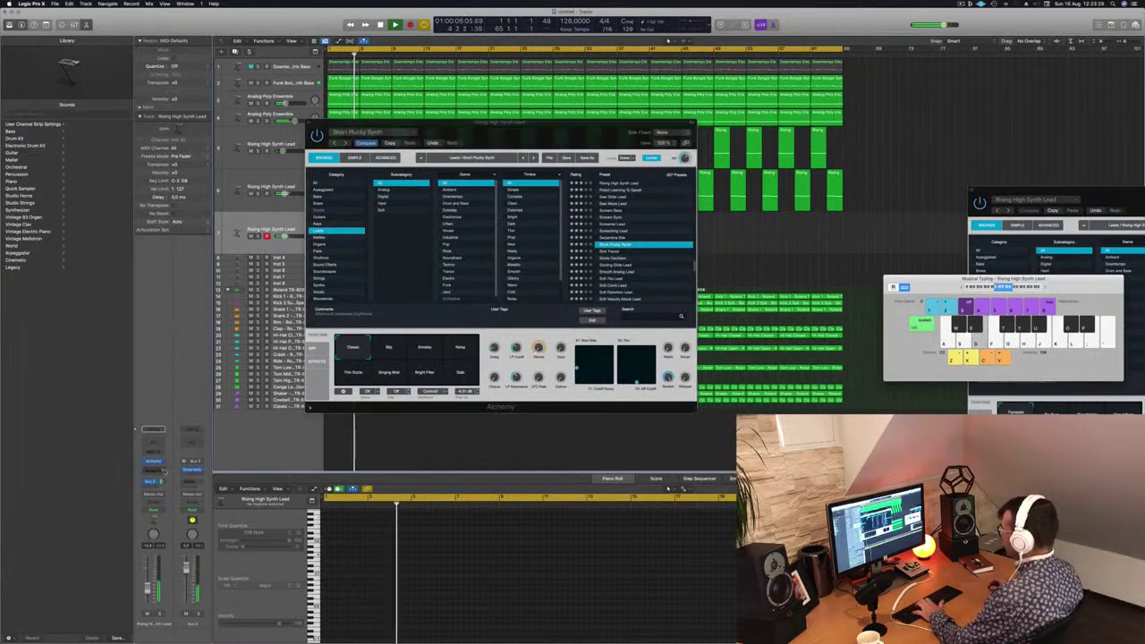
key(g)
key(h)
- Audition the variations after Classic in the first row of Short Plucky Synth, playing notes and ending on Noisy
click(390, 348)
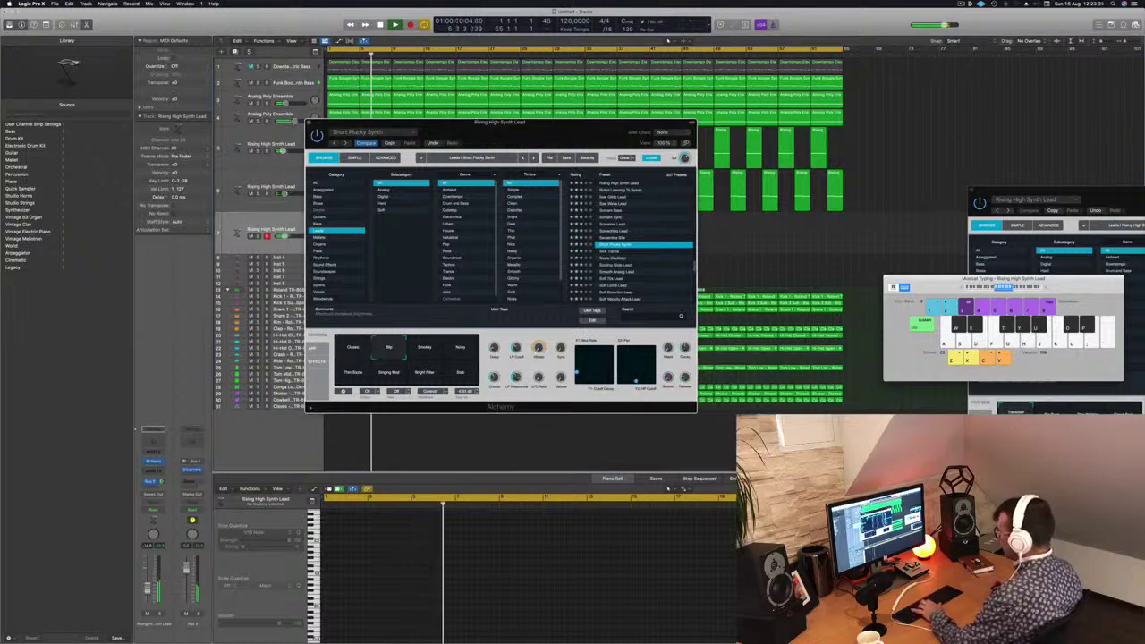
key(g)
key(h)
key(j)
click(424, 348)
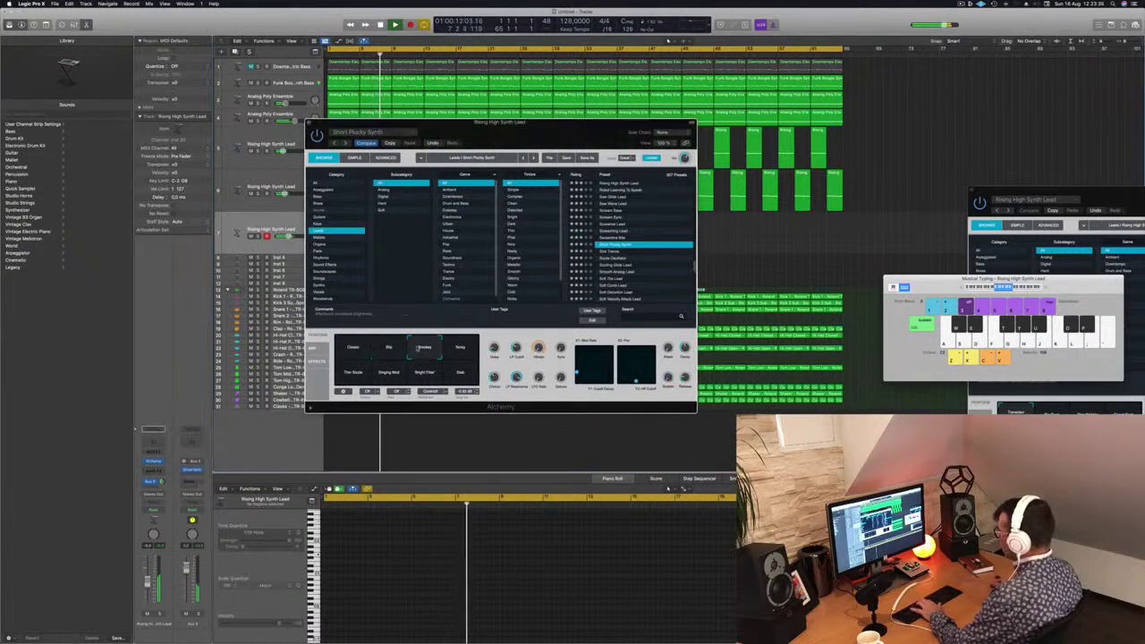
click(459, 350)
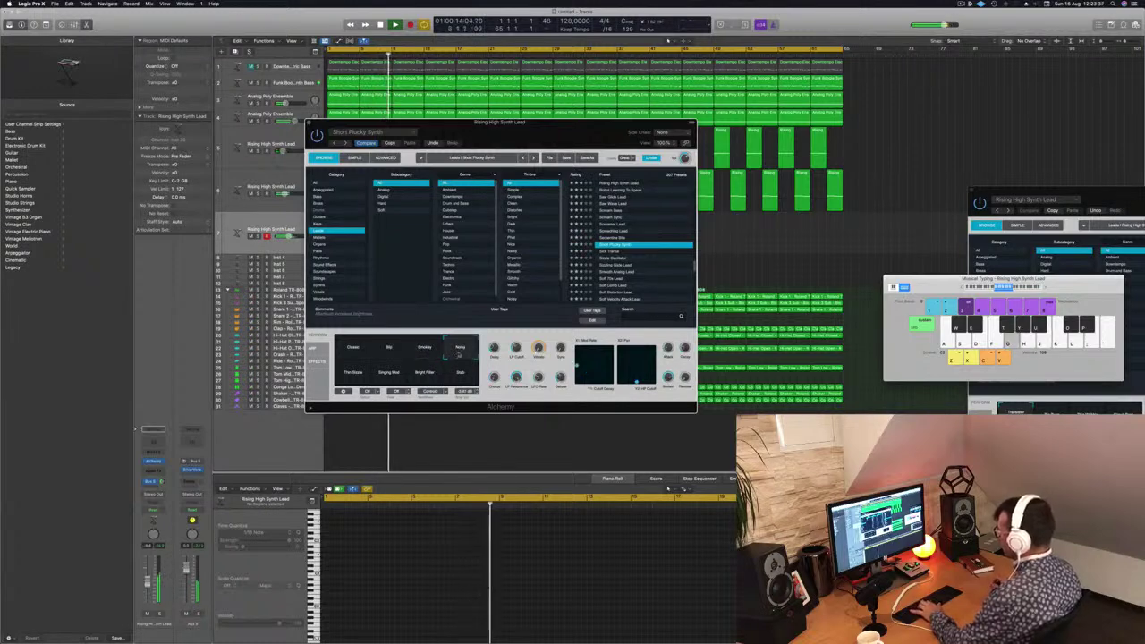
key(h)
key(a)
key(d)
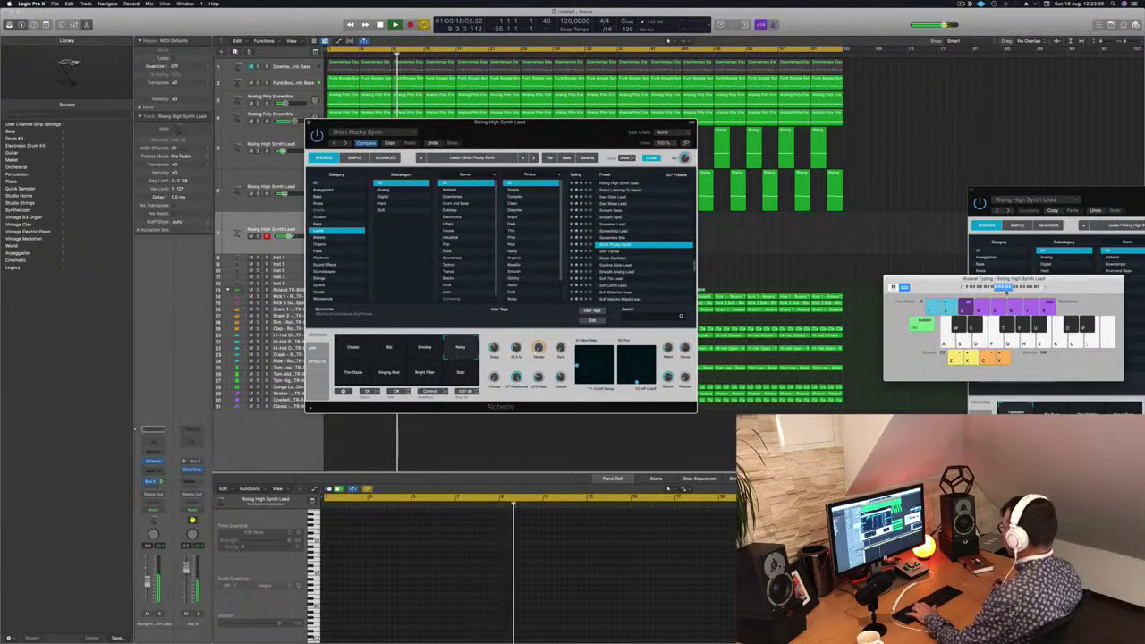
key(d)
- Raise the octave range of the Musical Typing keyboard and play a short melody with the Noisy variation
click(1010, 288)
key(d)
key(d)
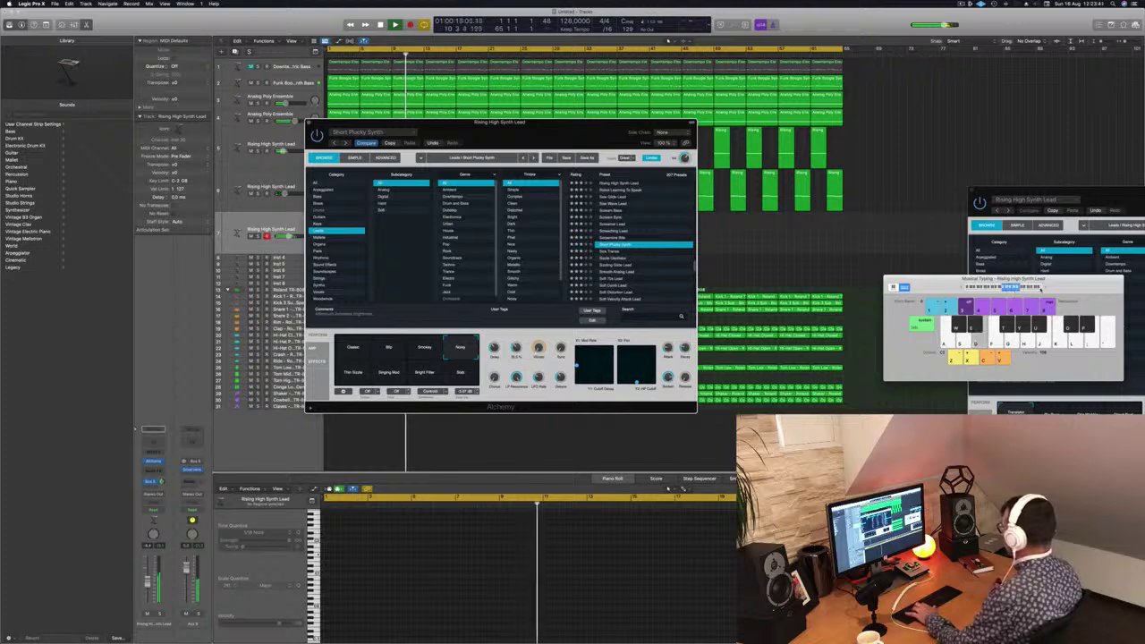
click(1025, 287)
key(d)
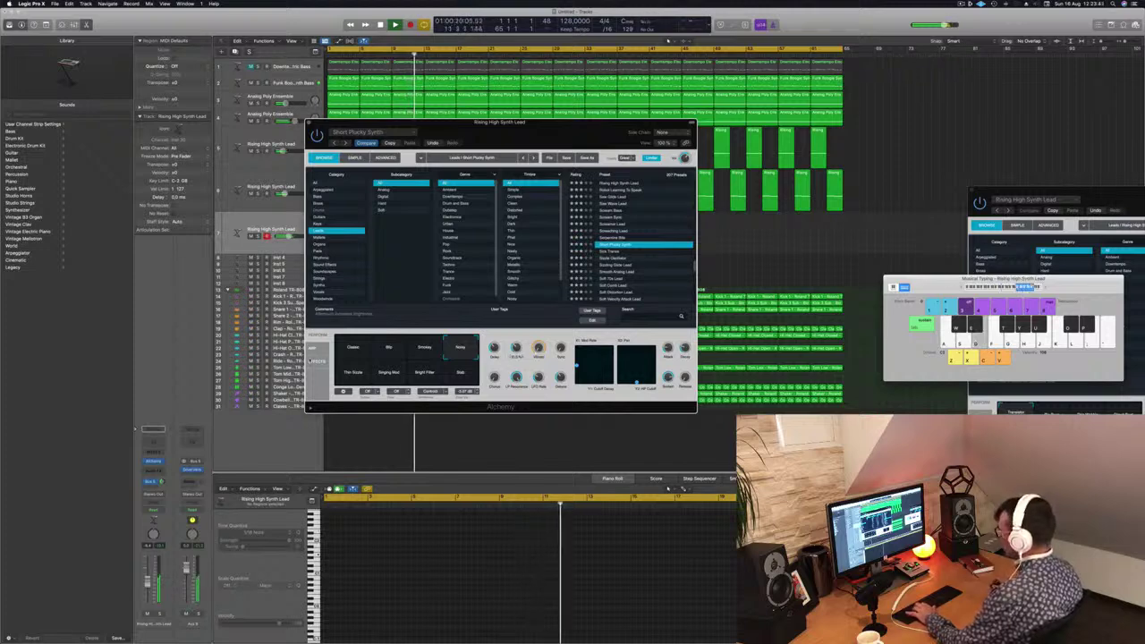
key(f)
key(g)
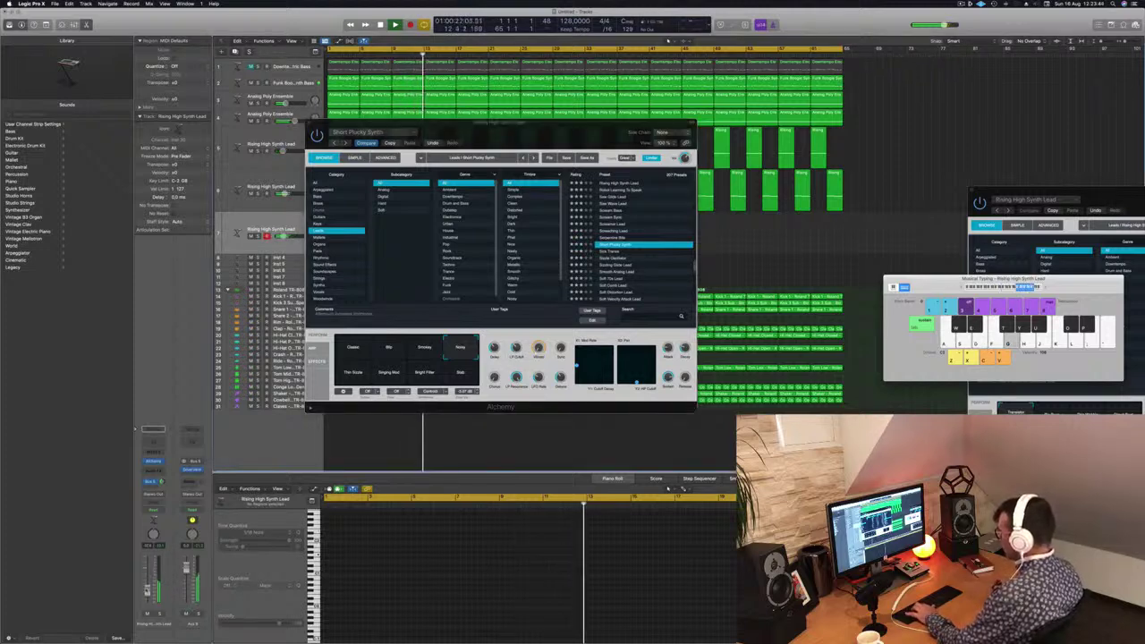
key(d)
key(a)
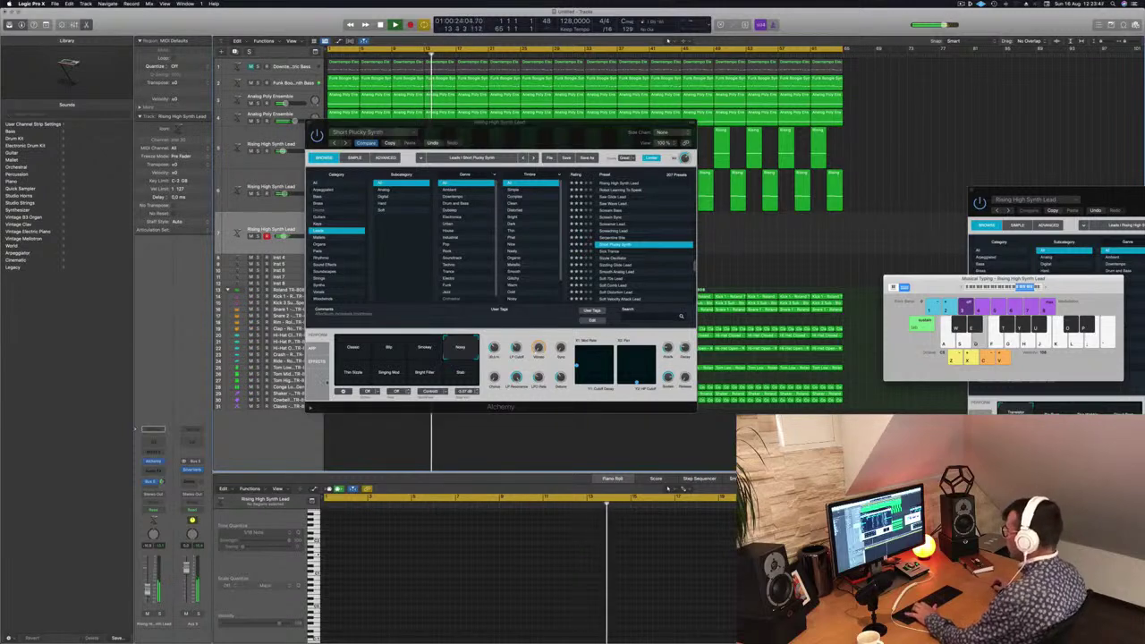
- Audition the four variations in the second row of Short Plucky Synth, including Singing Mod and Bright Filter, with played notes
click(358, 372)
key(d)
key(f)
click(387, 373)
key(d)
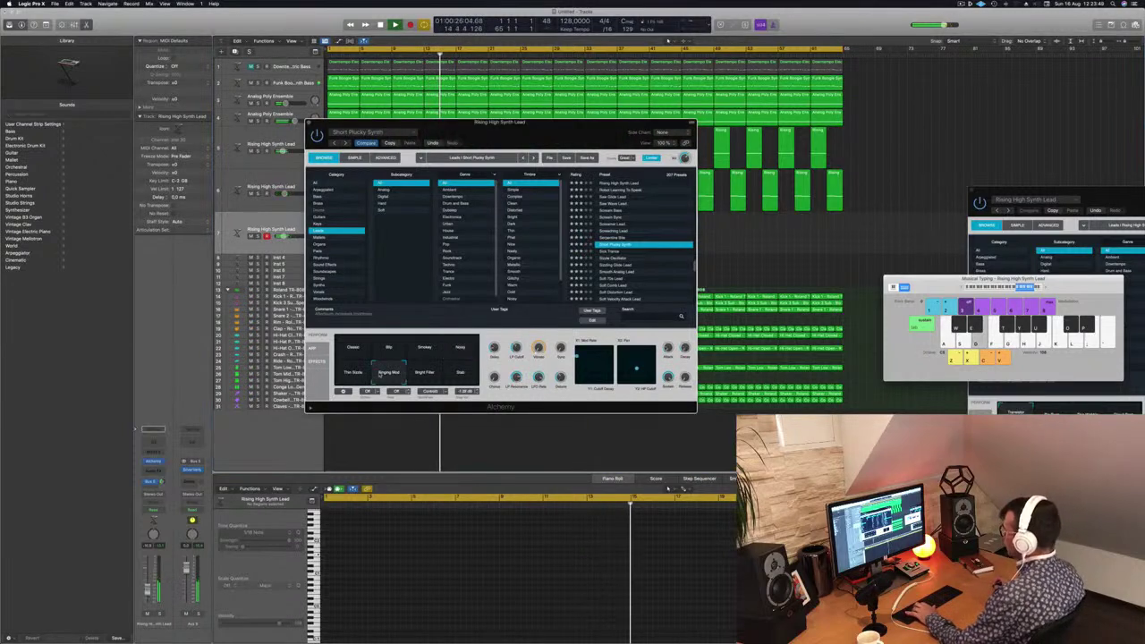
click(423, 375)
key(d)
key(d)
key(f)
click(454, 375)
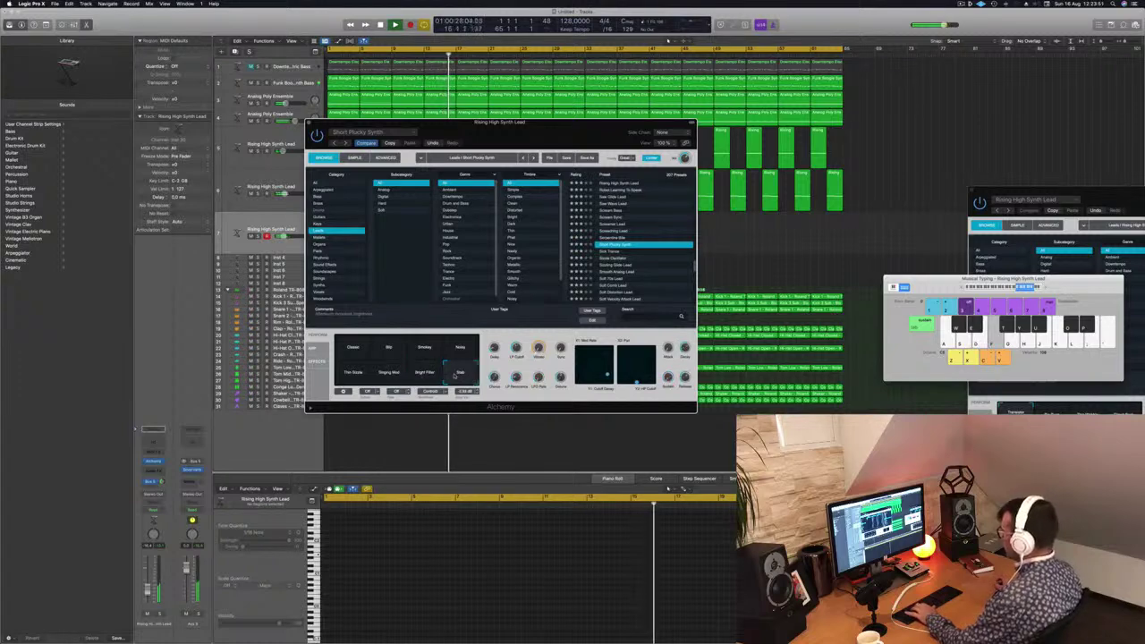
key(d)
key(d)
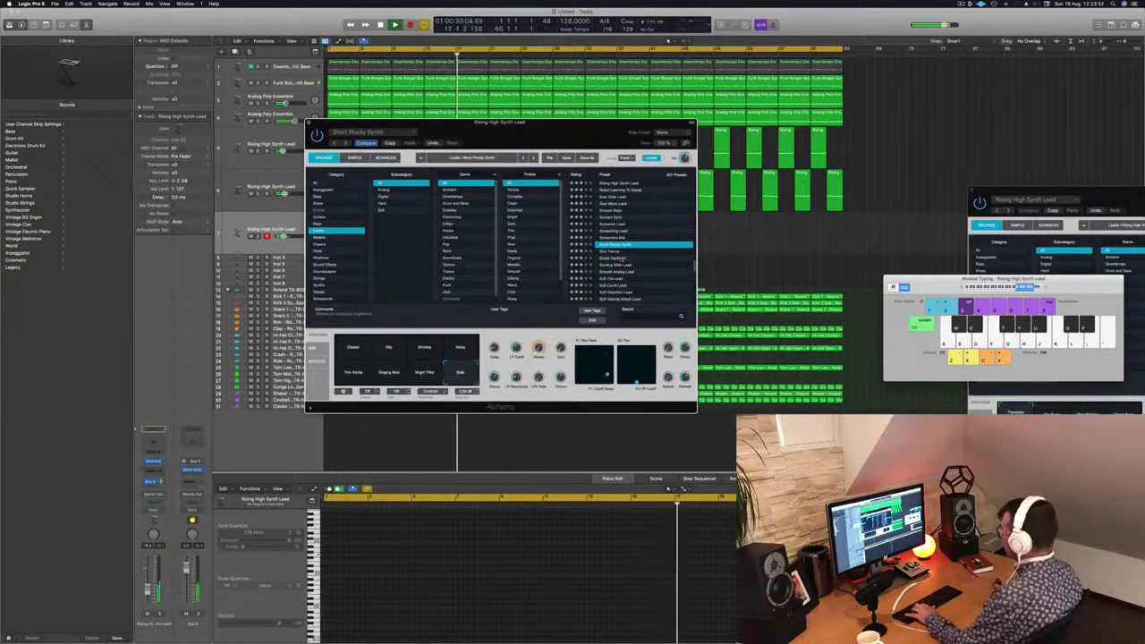
- Load the Sizzle Oscillator preset on the new lead track, play test notes and move the Musical Typing keyboard beside Alchemy
click(620, 258)
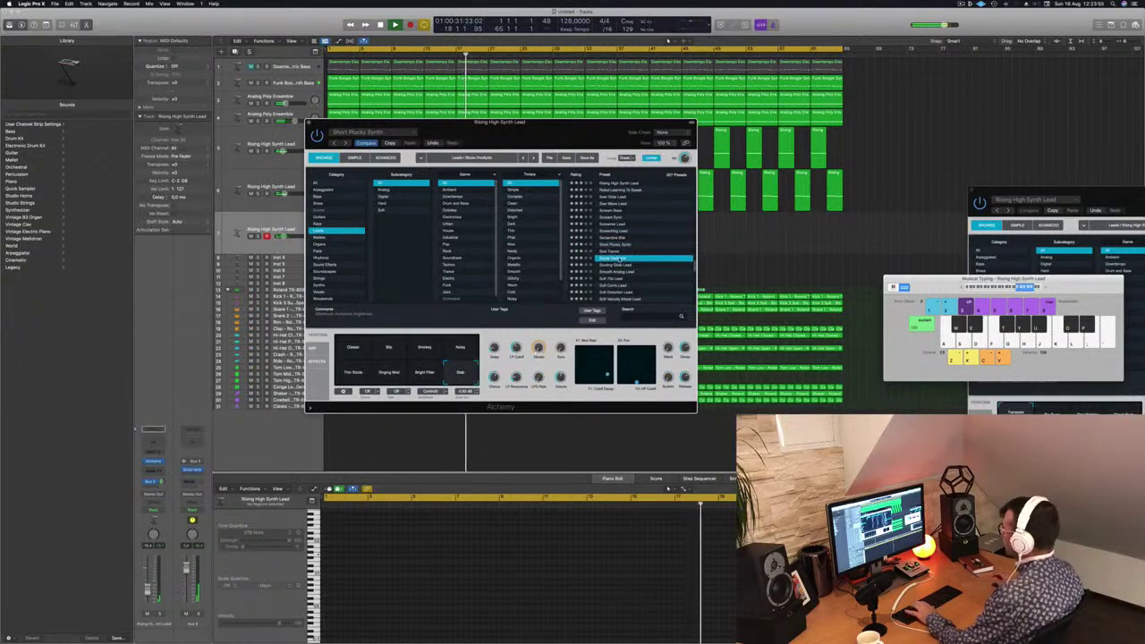
key(d)
key(f)
key(g)
key(a)
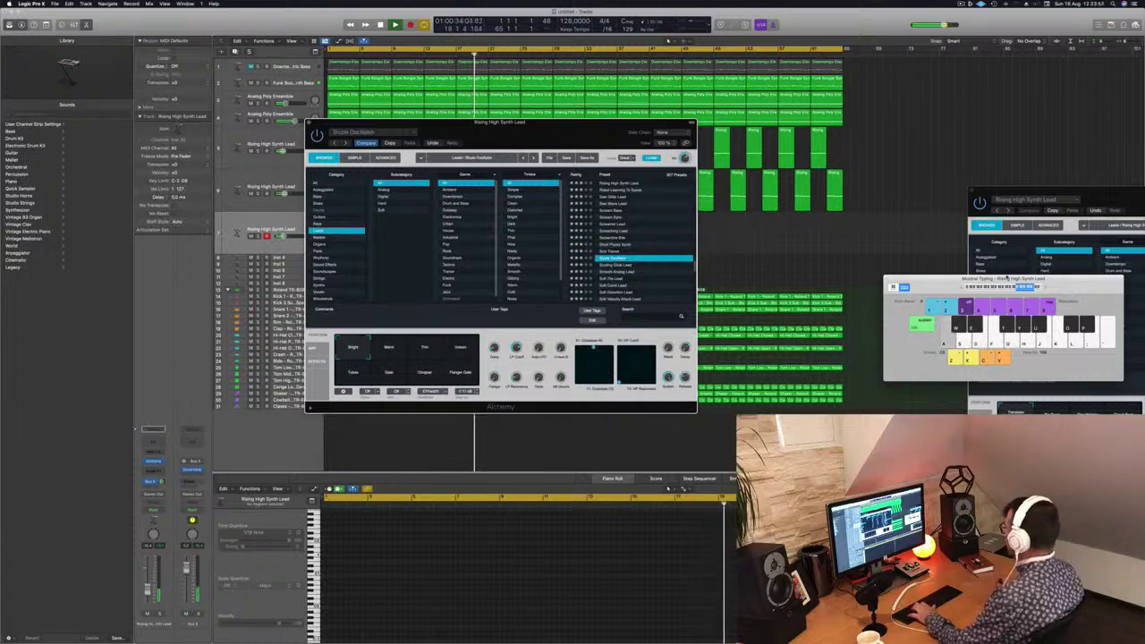
key(d)
drag(1060, 280, 907, 150)
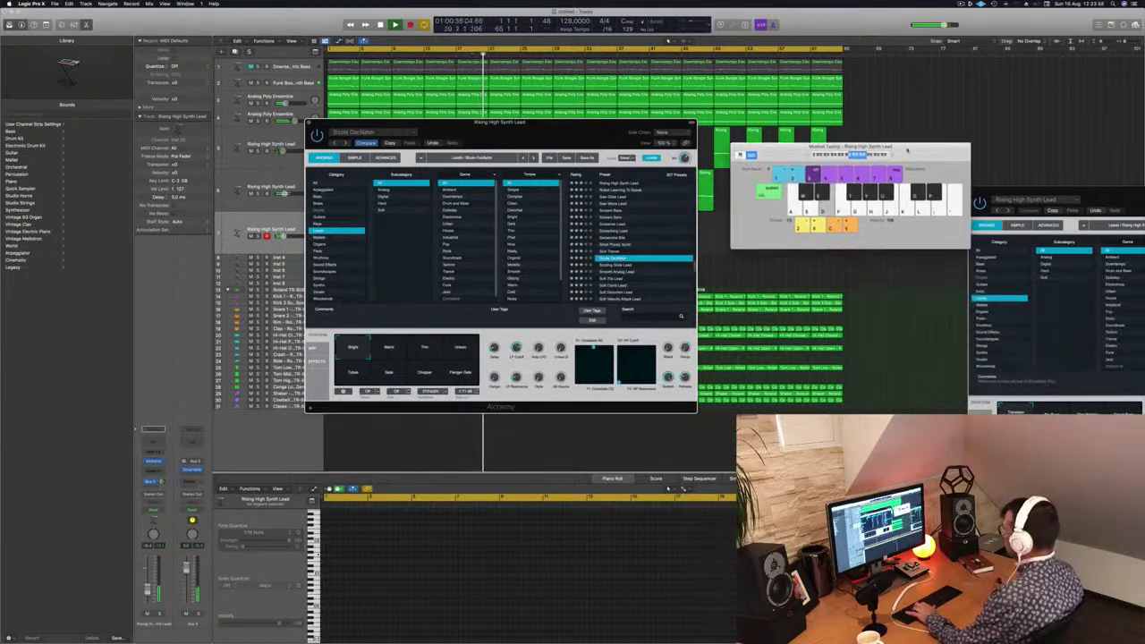
key(d)
key(s)
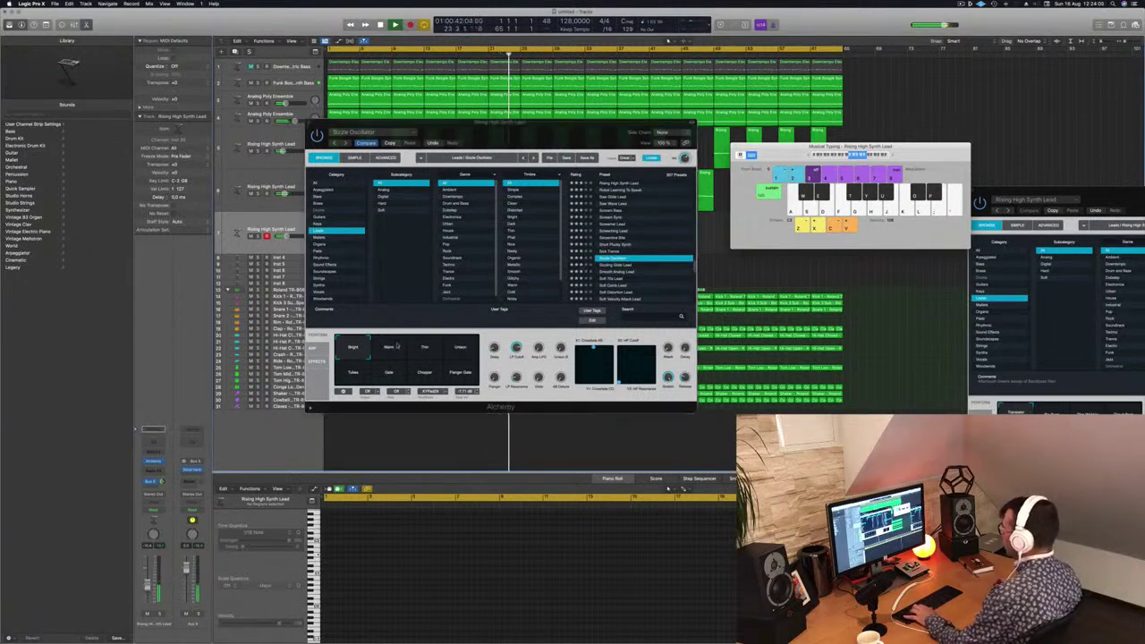
- Step through the remaining Sizzle Oscillator variations during playback, ending on Flanger Gate
click(394, 346)
click(425, 350)
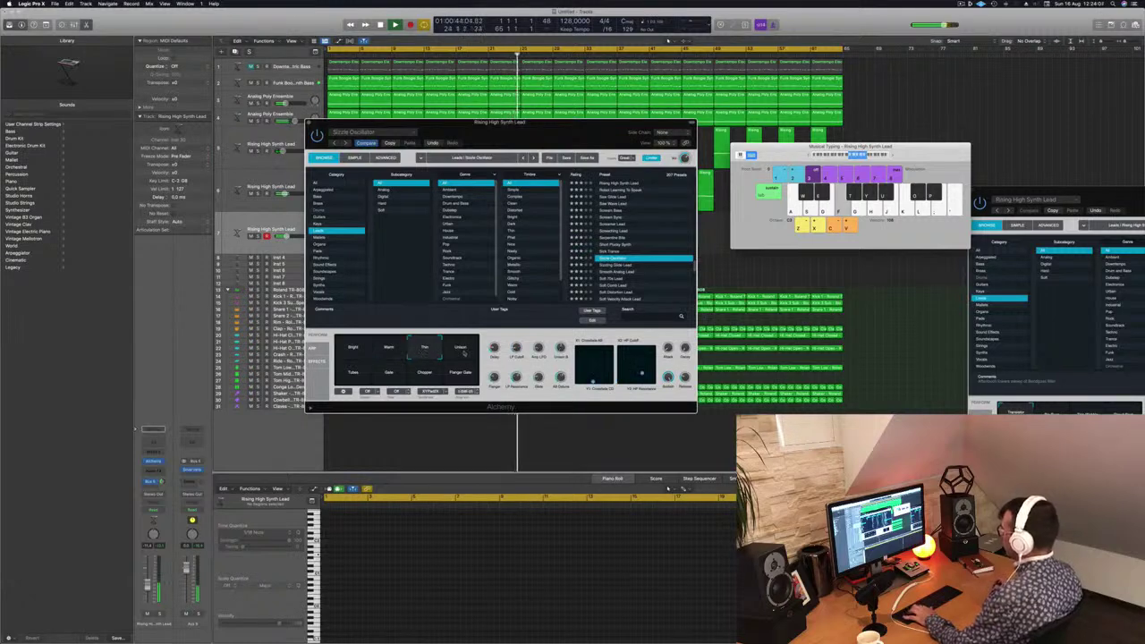
click(462, 352)
click(353, 372)
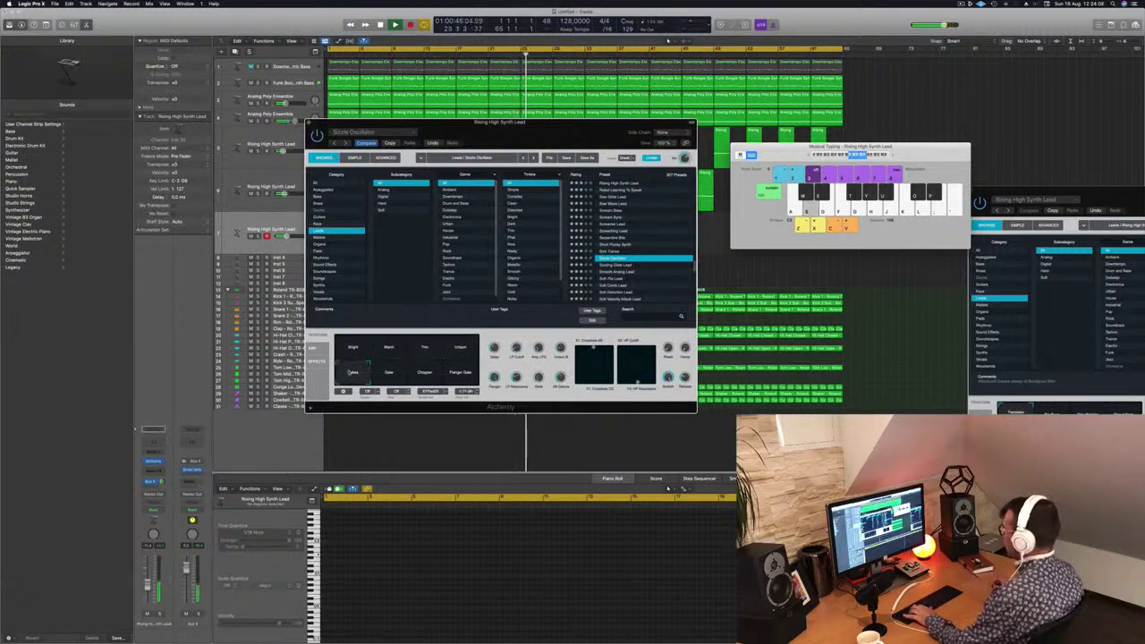
click(396, 373)
click(422, 375)
click(461, 376)
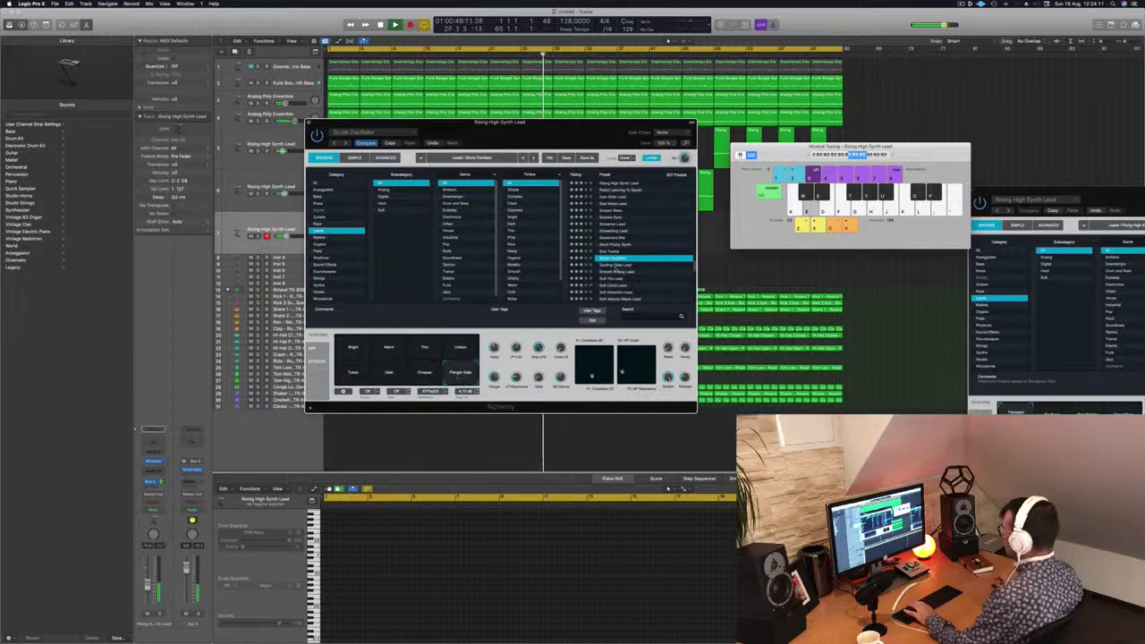
- Compare the Sizzling Glide Lead preset with Sizzle Oscillator and return to its Flanger Gate variation
key(Down)
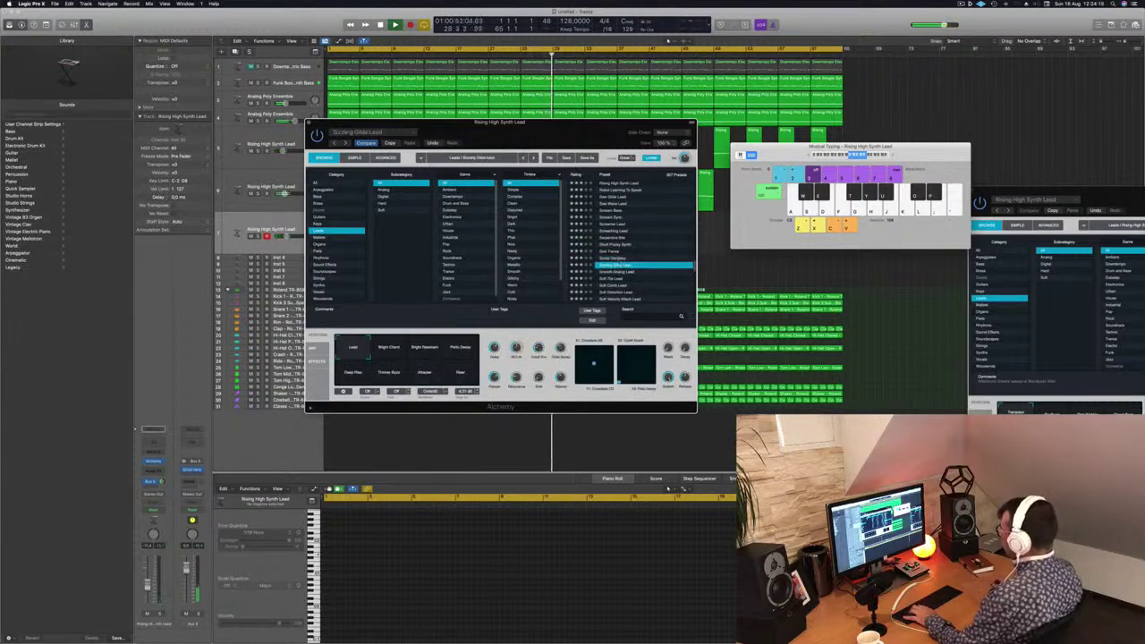
key(Up)
click(455, 378)
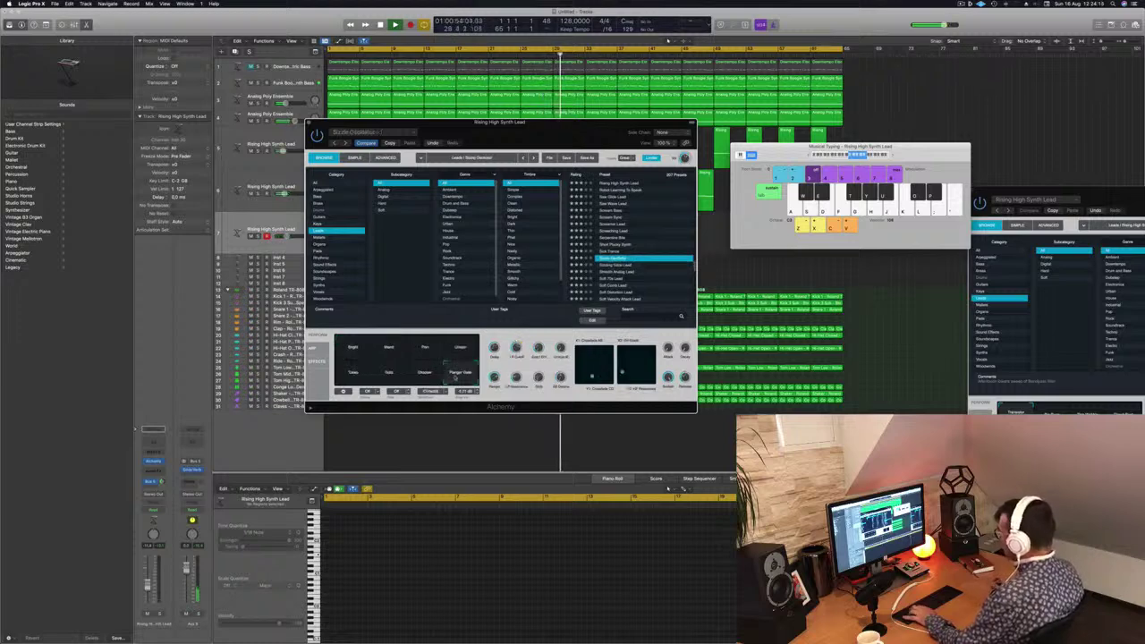
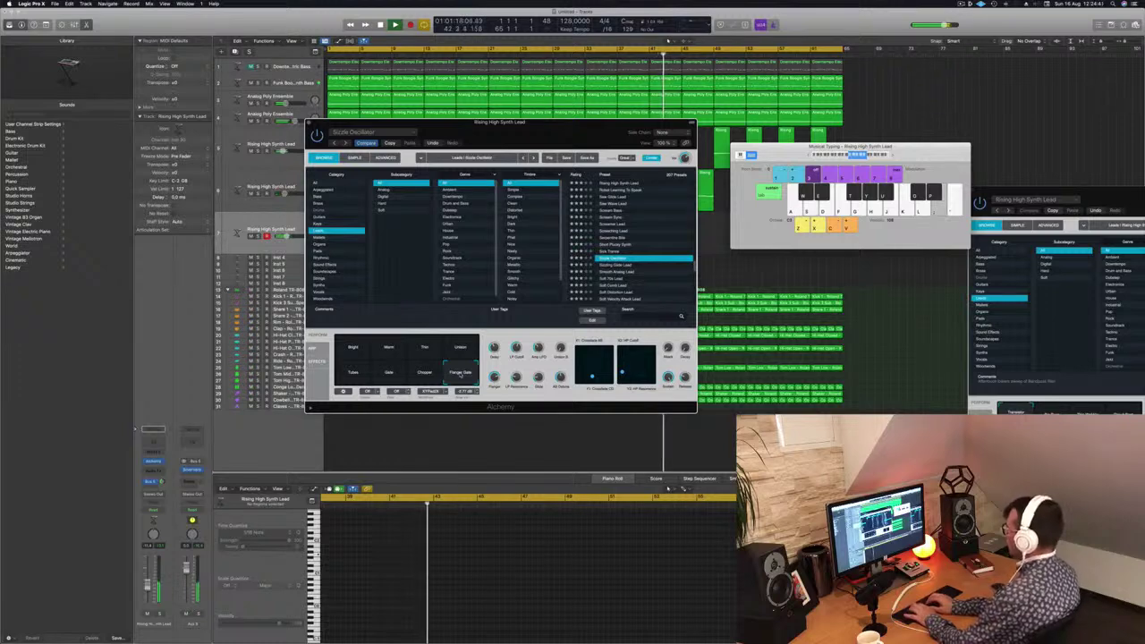
- Audition the presets from Sizzling Glide Lead through Smooth Analog Lead and Soft Comb Lead to Soft Distortion Lead
click(626, 266)
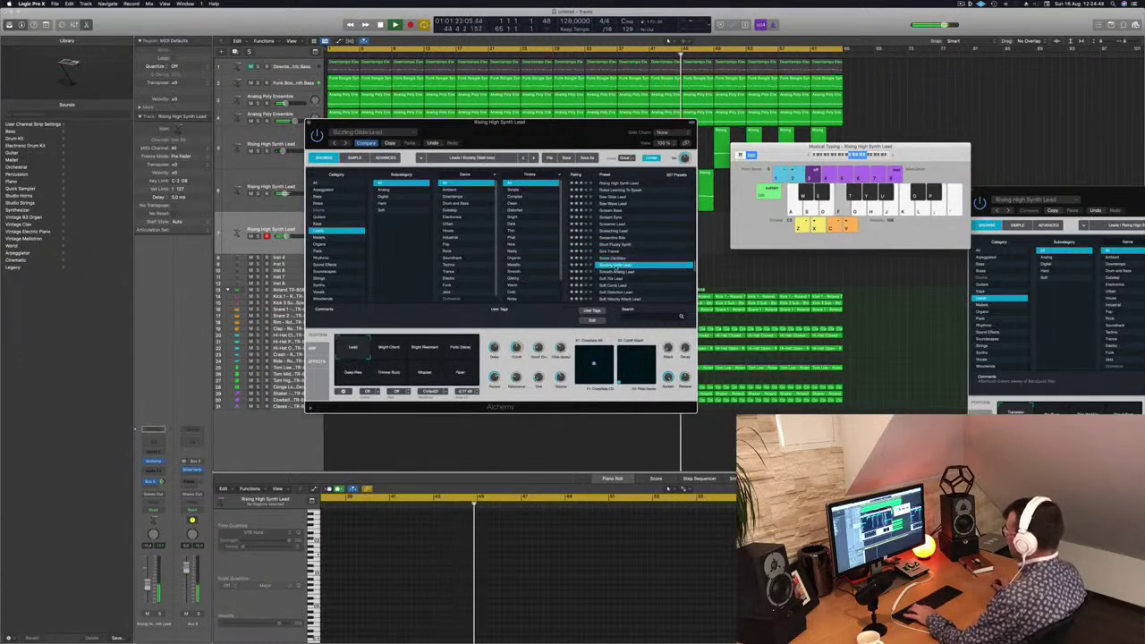
click(617, 271)
scroll(617, 275, down, 3)
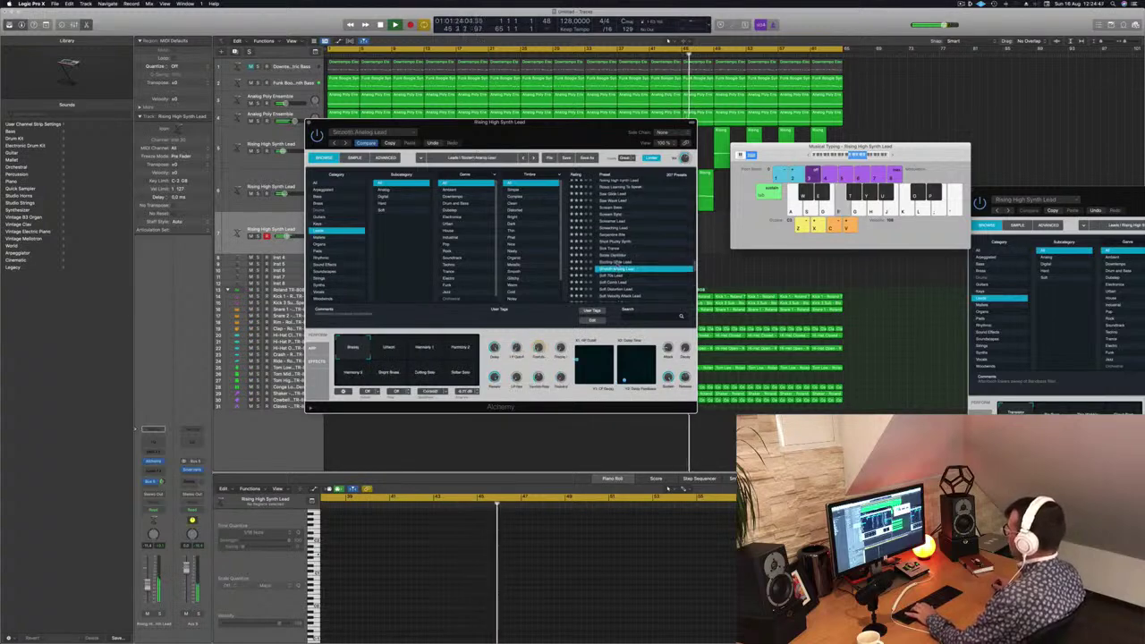
click(640, 241)
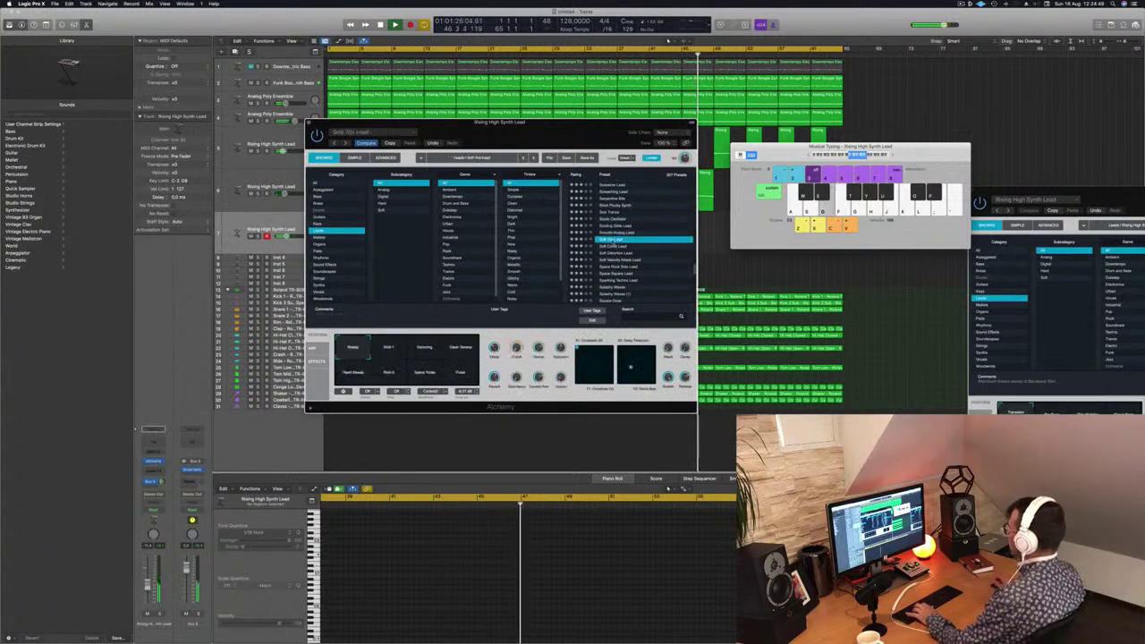
click(616, 247)
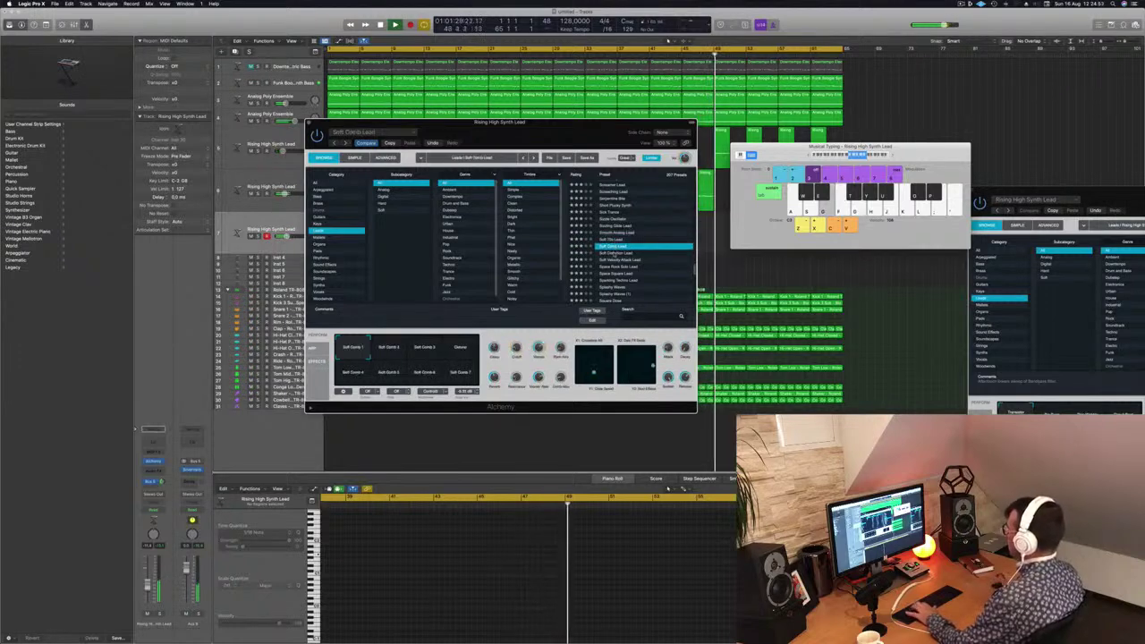
key(Down)
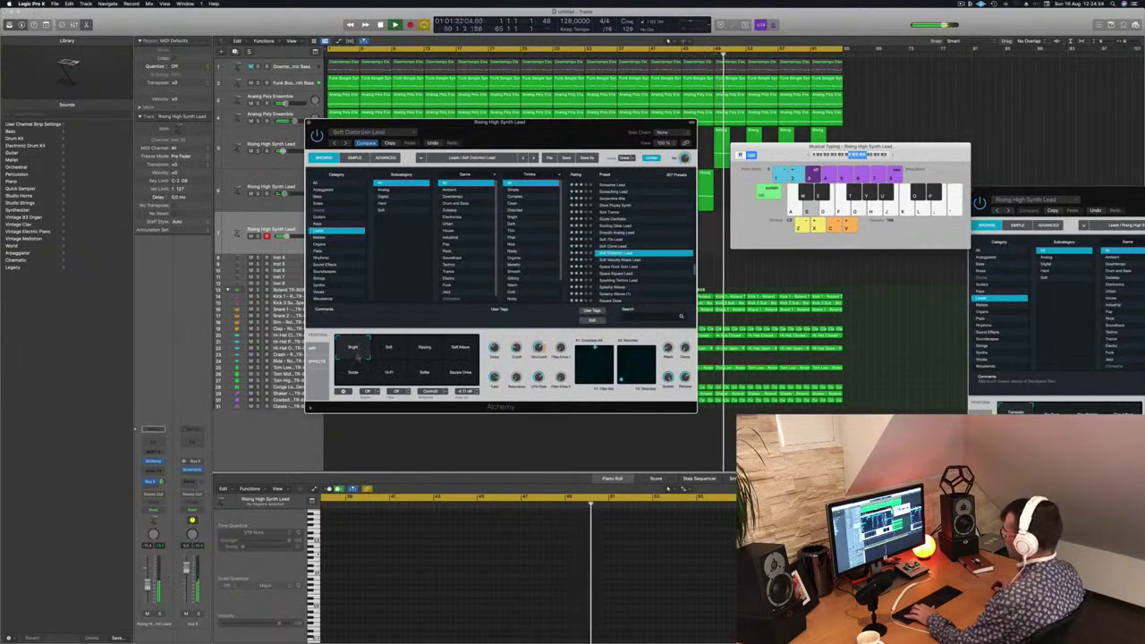
- Lower the lead track's volume slightly and play the Soft Distortion Lead variations, including Soft Attack and Square Drive, returning to Bright
drag(147, 586, 148, 589)
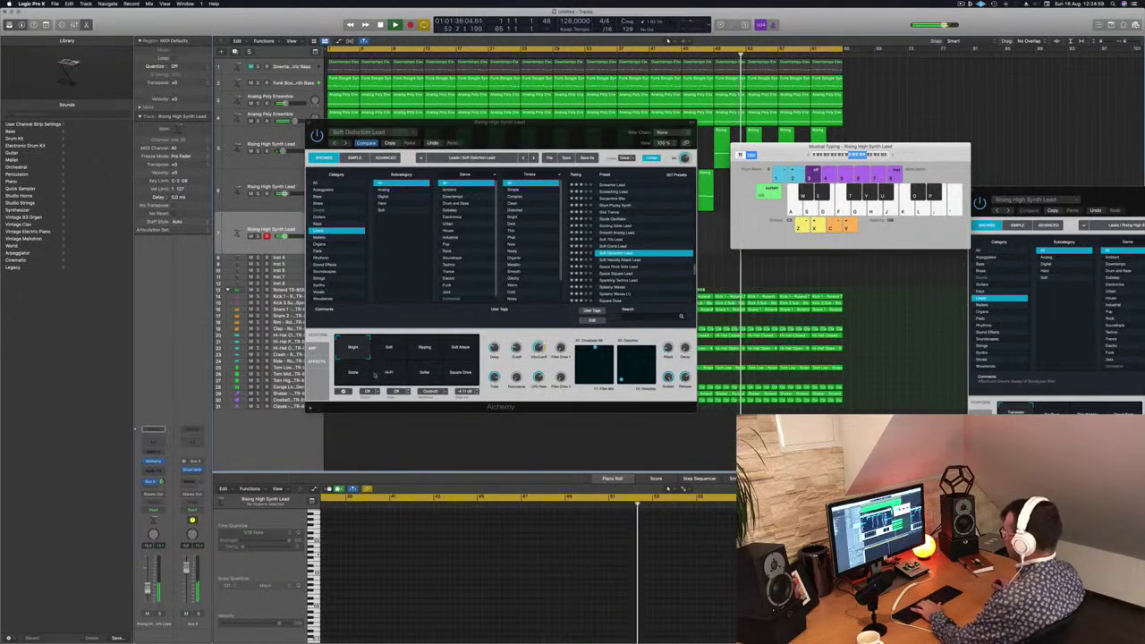
click(389, 351)
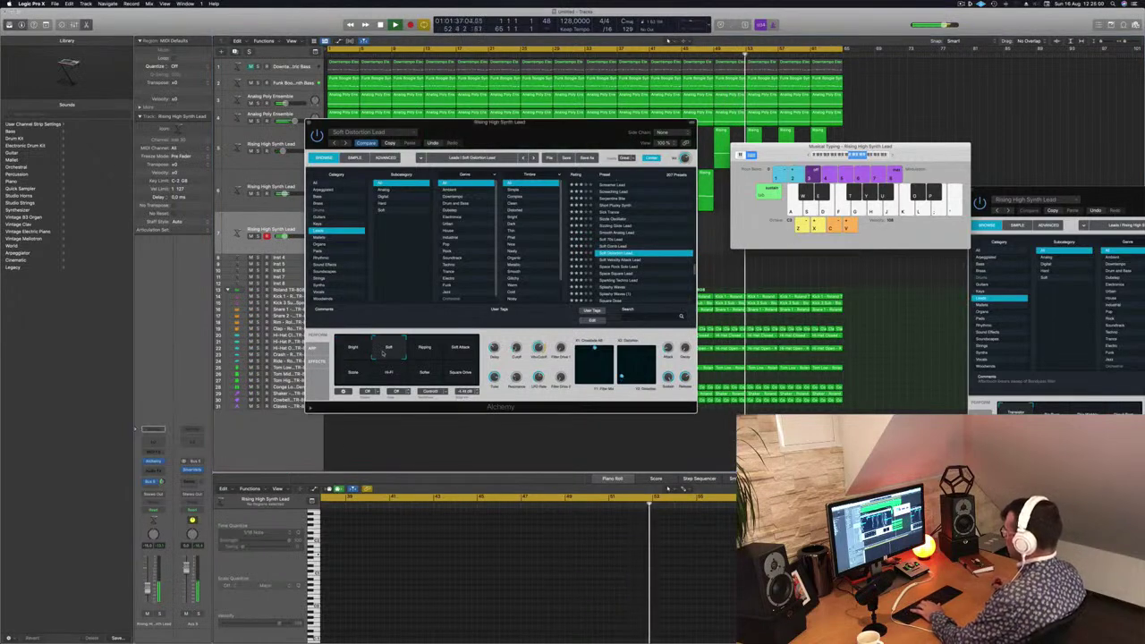
click(427, 354)
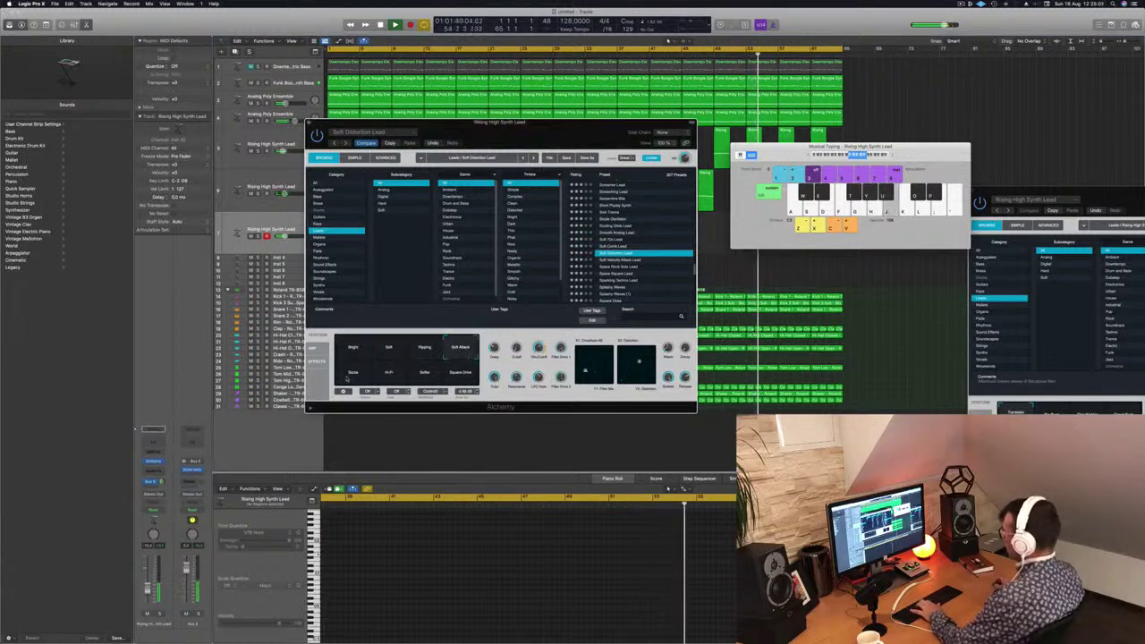
click(393, 373)
key(h)
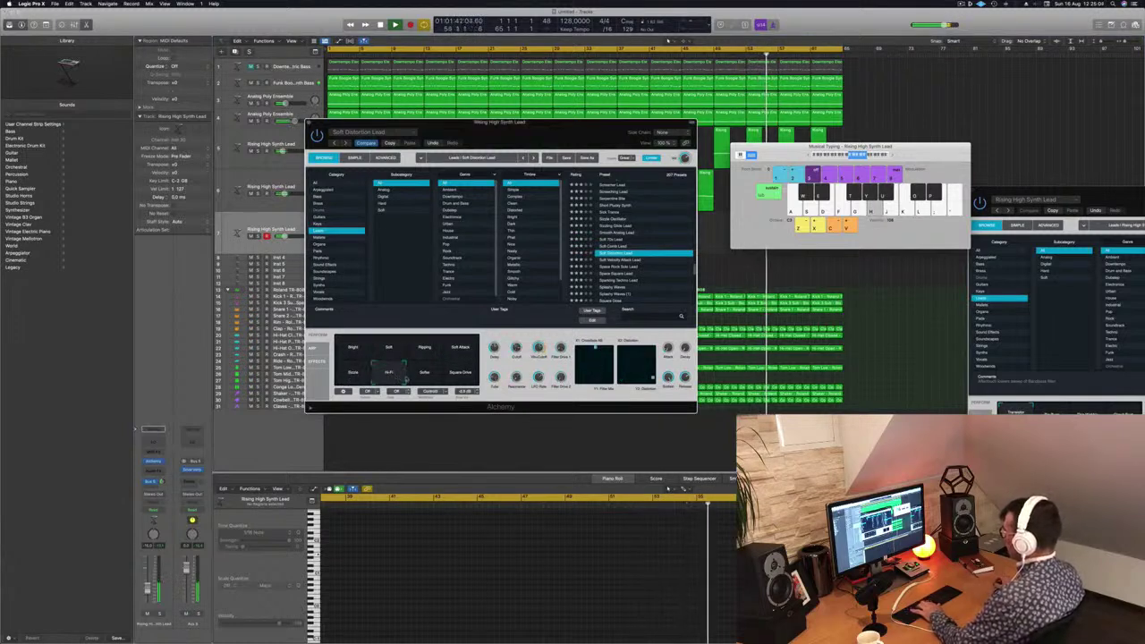
key(j)
click(458, 371)
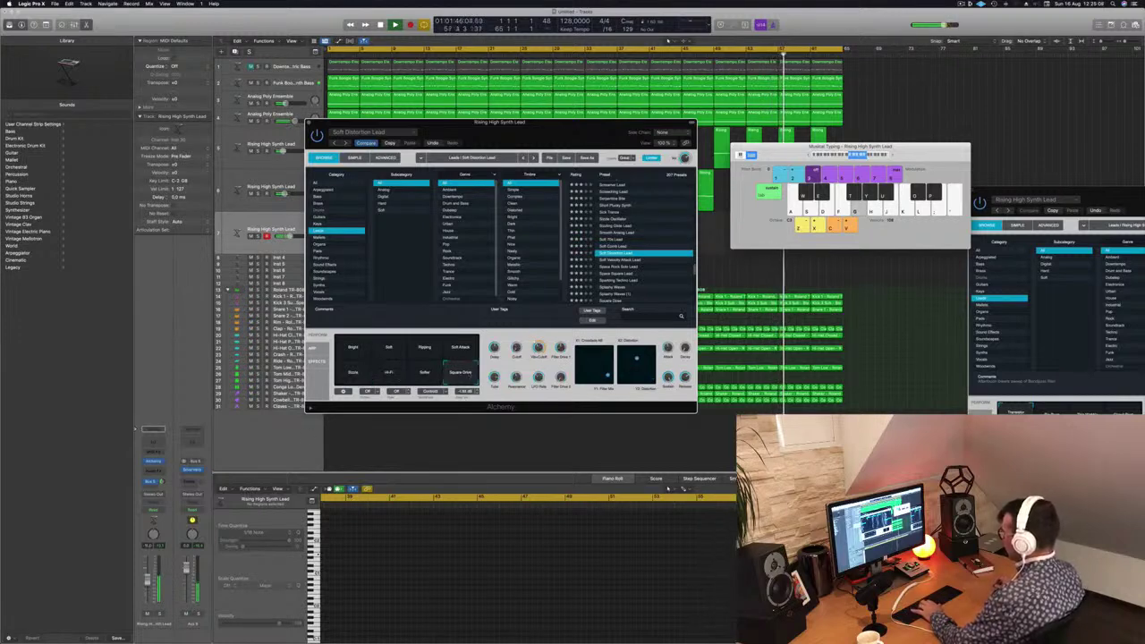
click(459, 347)
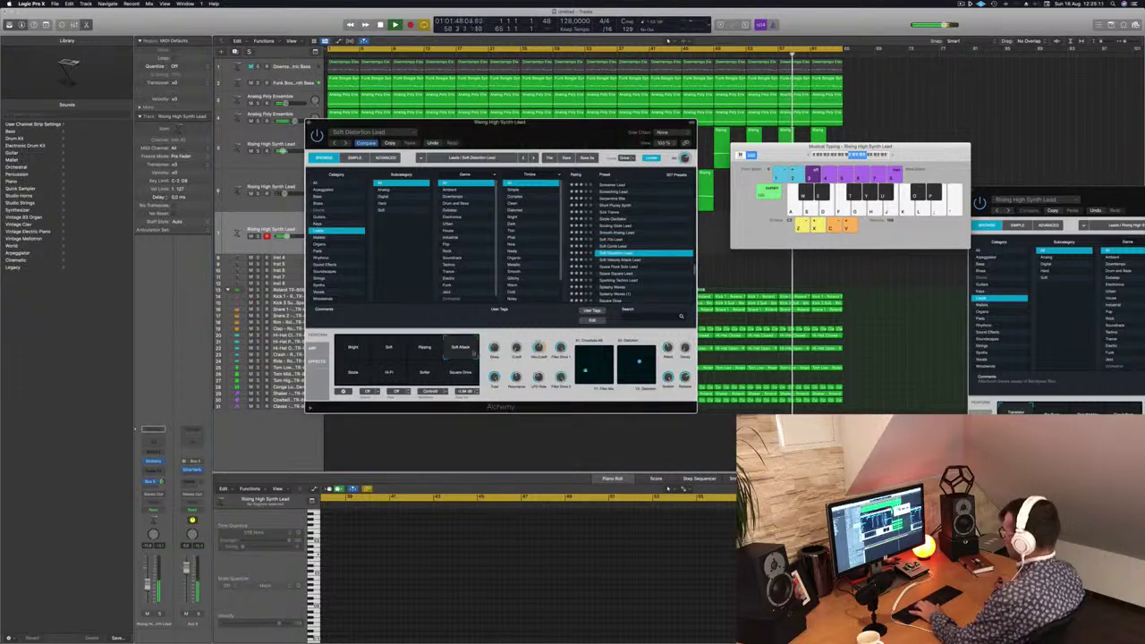
click(356, 348)
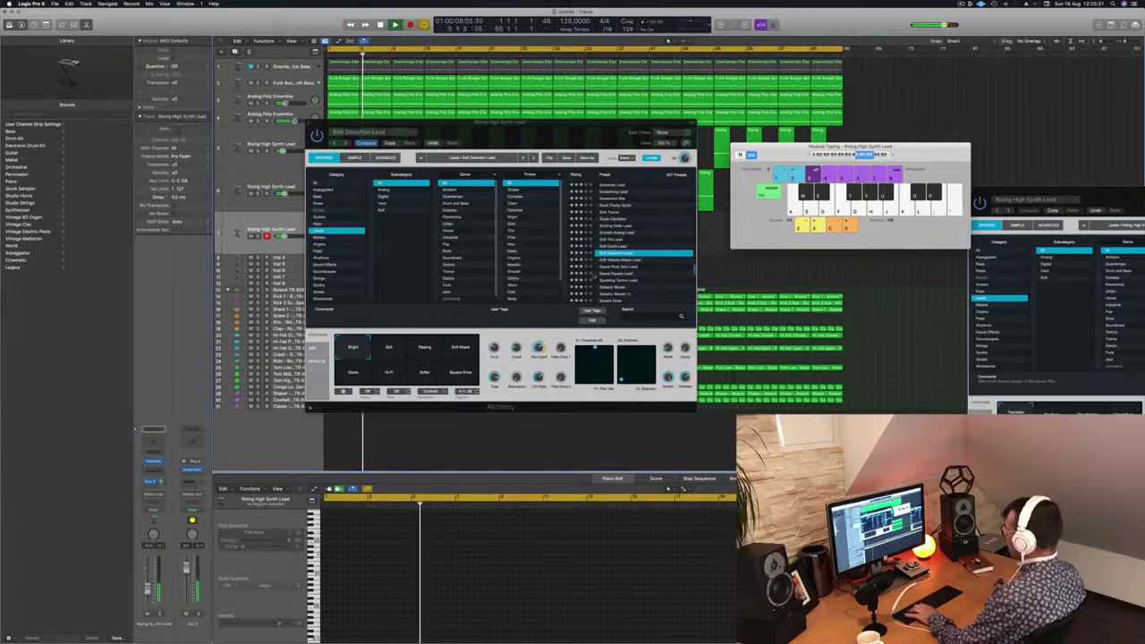
- Audition Soft Velocity Attack Lead, and Space Rock Solo Lead with its Bright Synth and Dark Synth variations
click(624, 260)
key(f)
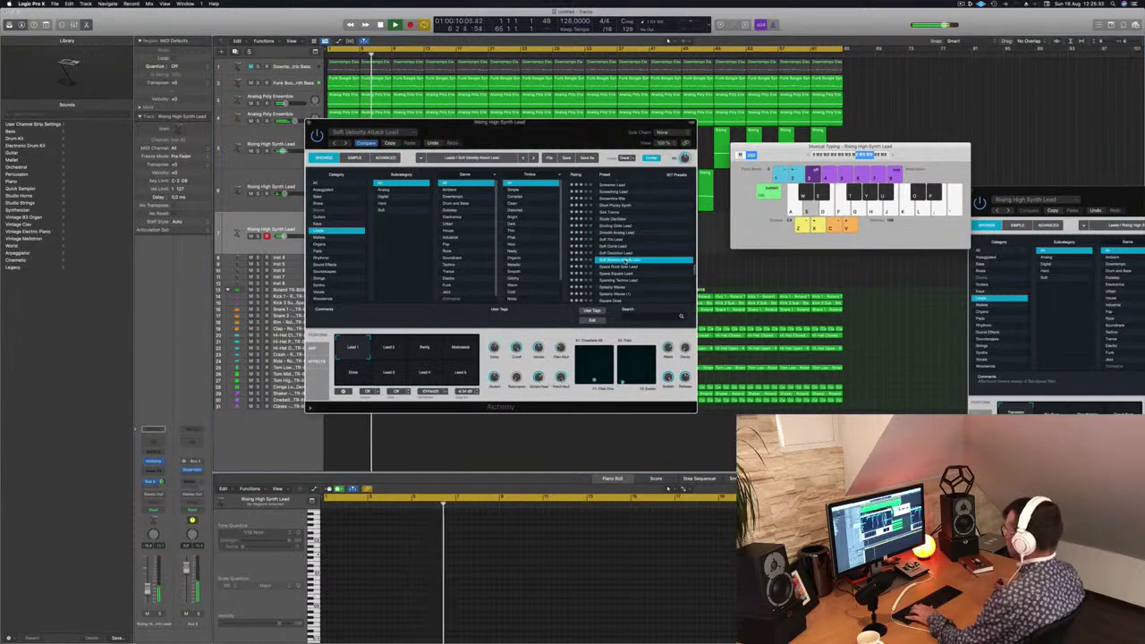
click(615, 266)
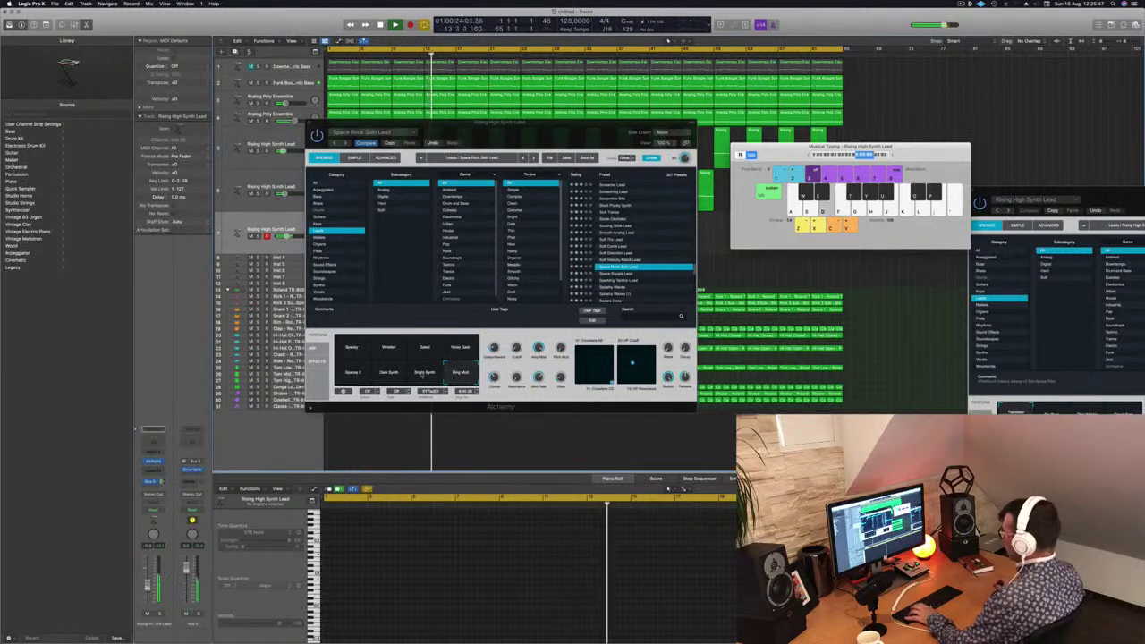
click(422, 376)
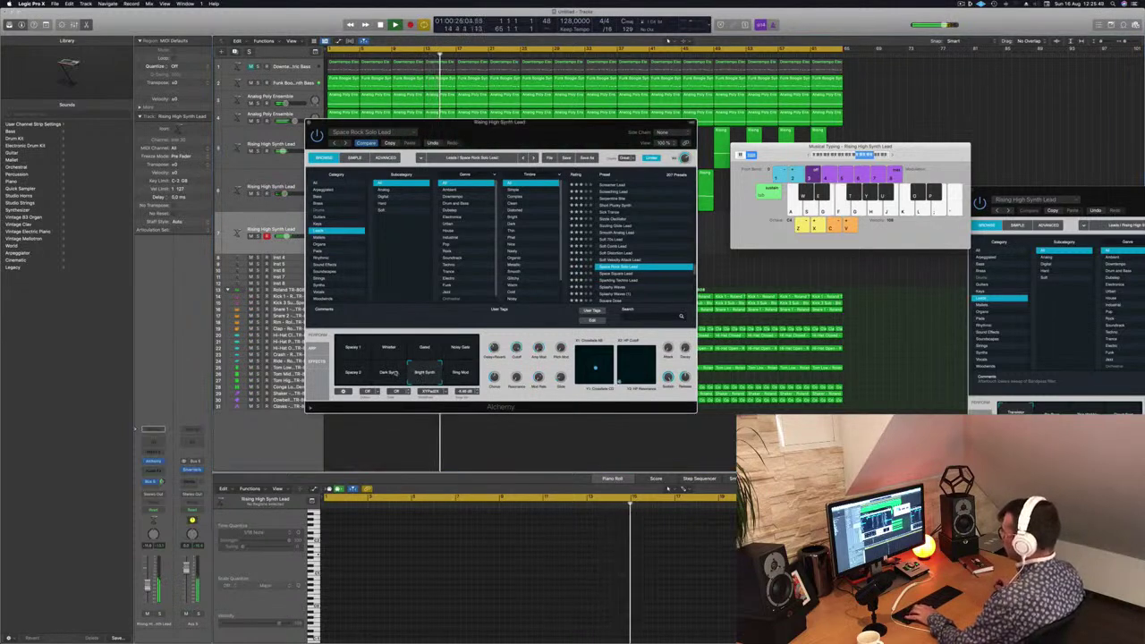
click(388, 372)
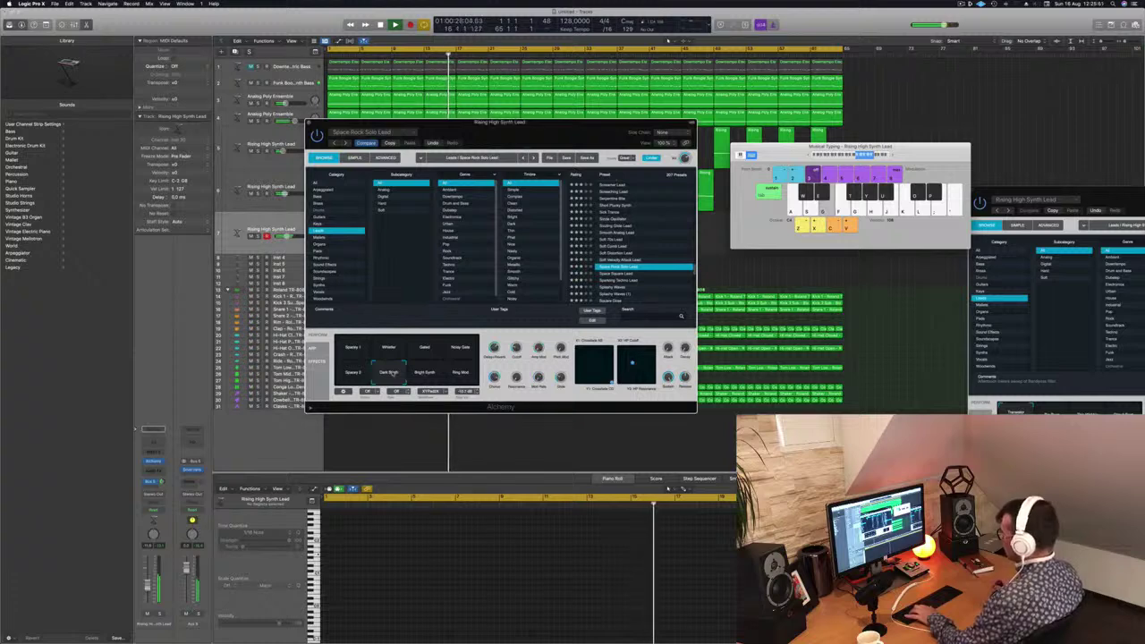
- Move the Alchemy window clear of the first lead regions and load the Space Square Lead preset
drag(573, 129, 627, 137)
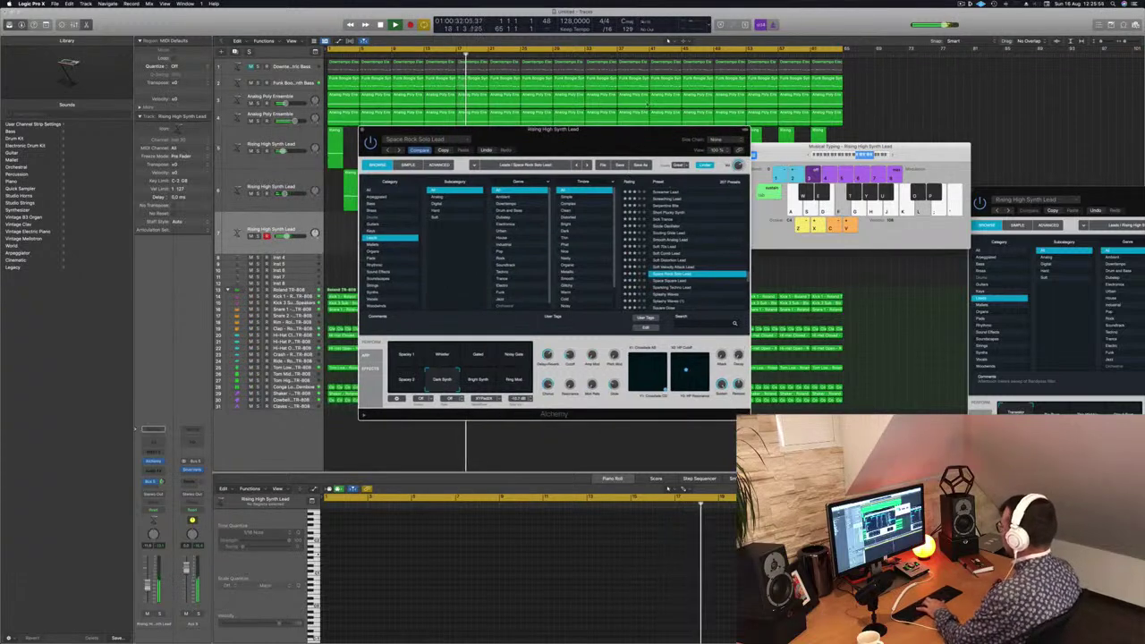
drag(616, 134, 800, 156)
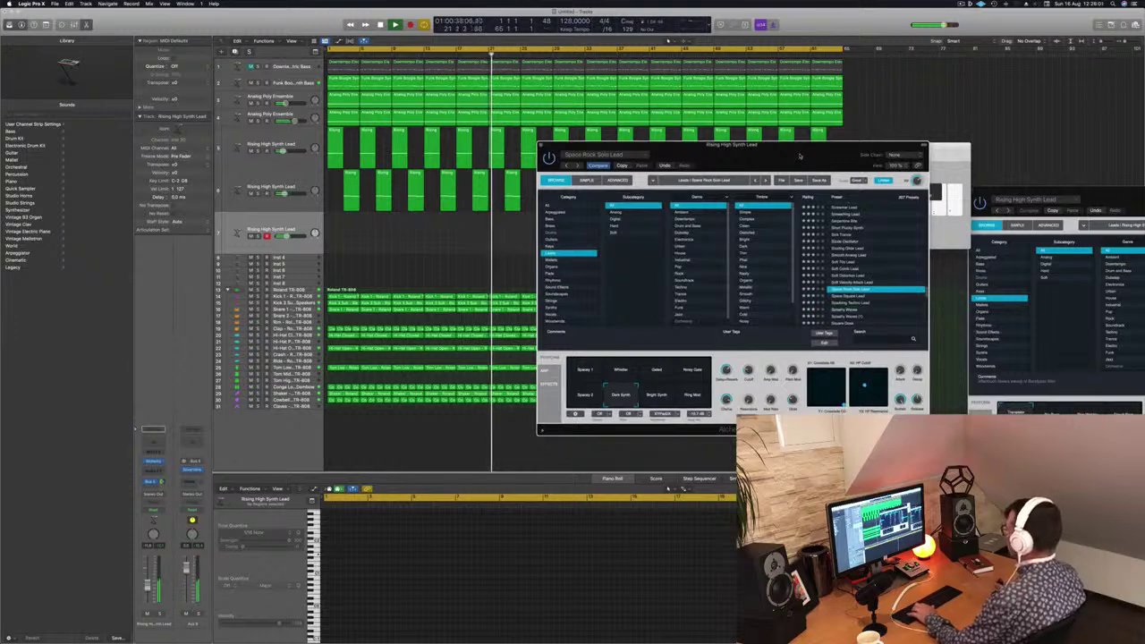
click(844, 296)
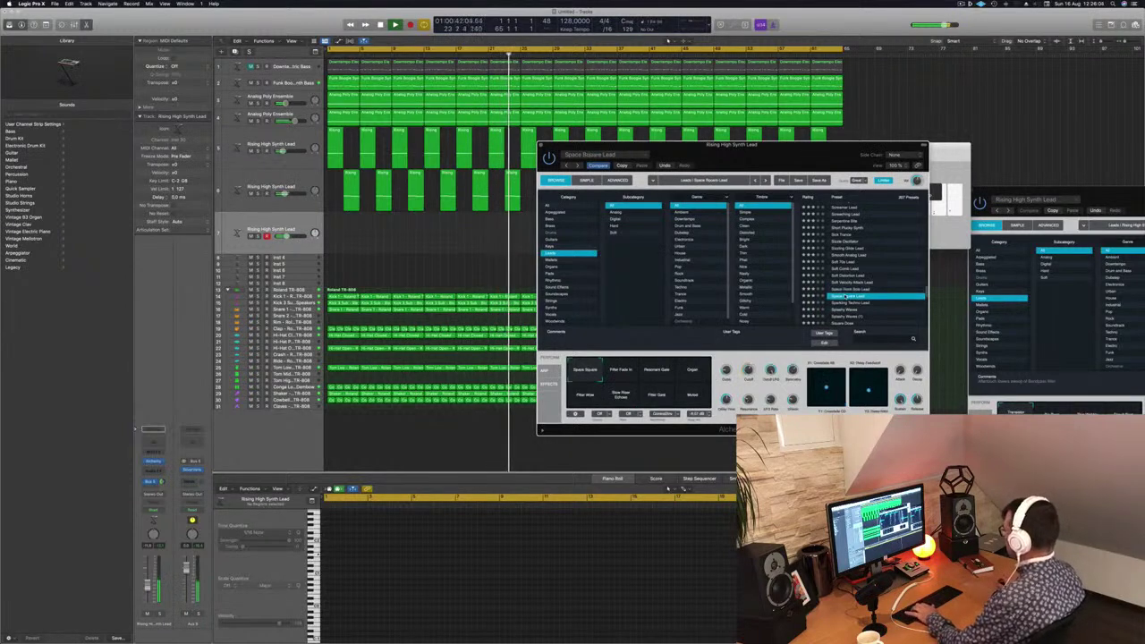
- Load Sparkling Techno Lead and audition its Filtered, Warm Drive, Thin Drive, Re-Pitch 1 and Thin variations
click(846, 303)
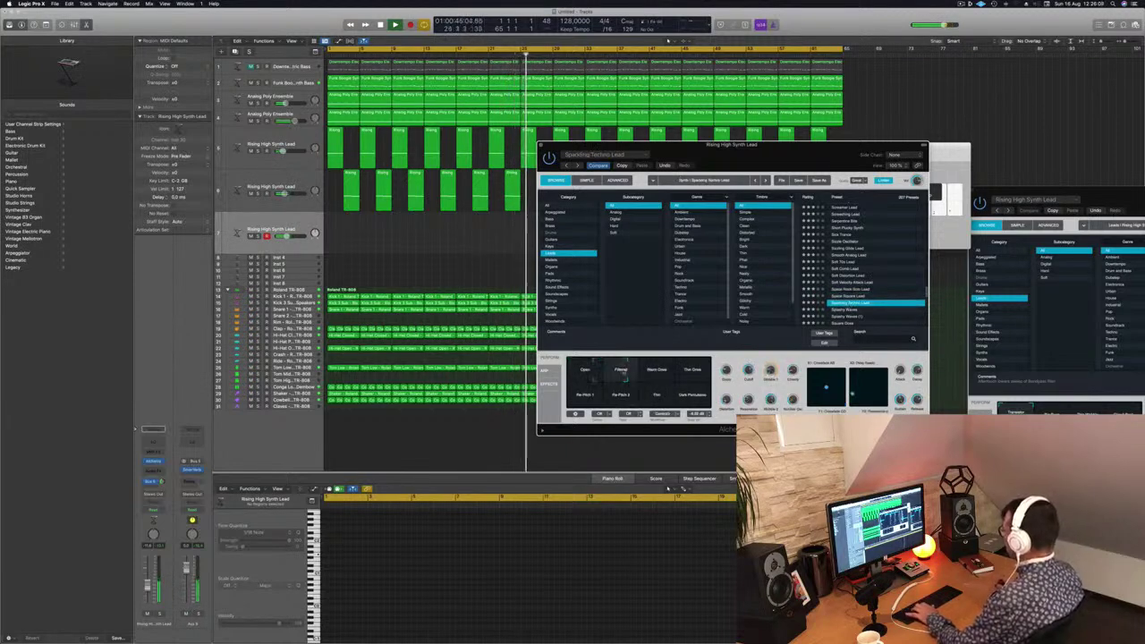
click(621, 370)
click(658, 371)
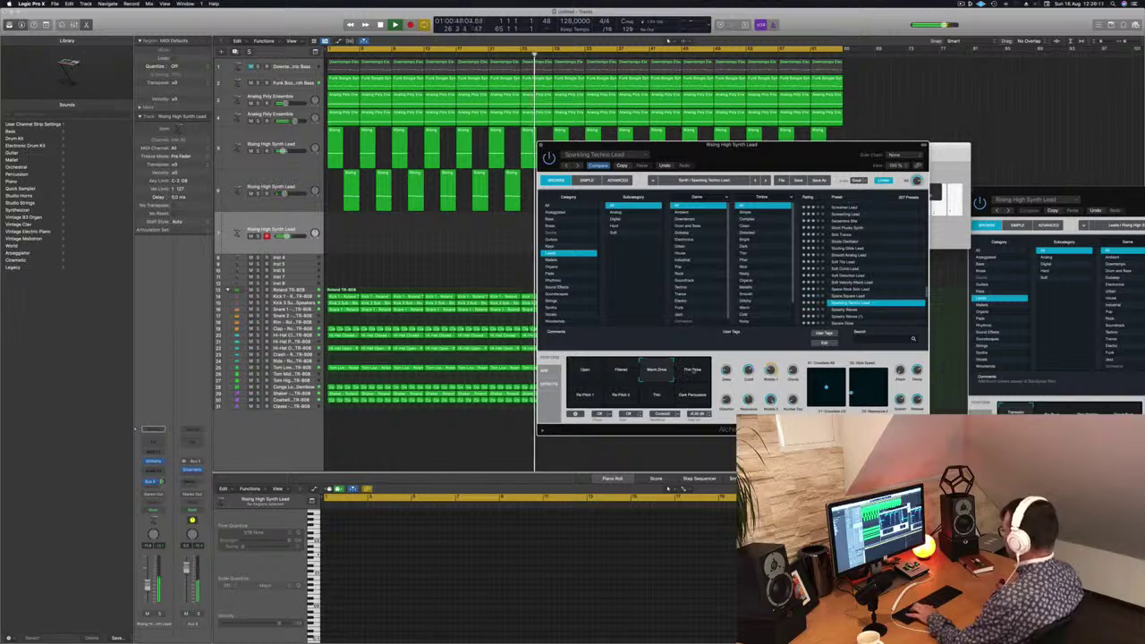
click(691, 370)
click(588, 397)
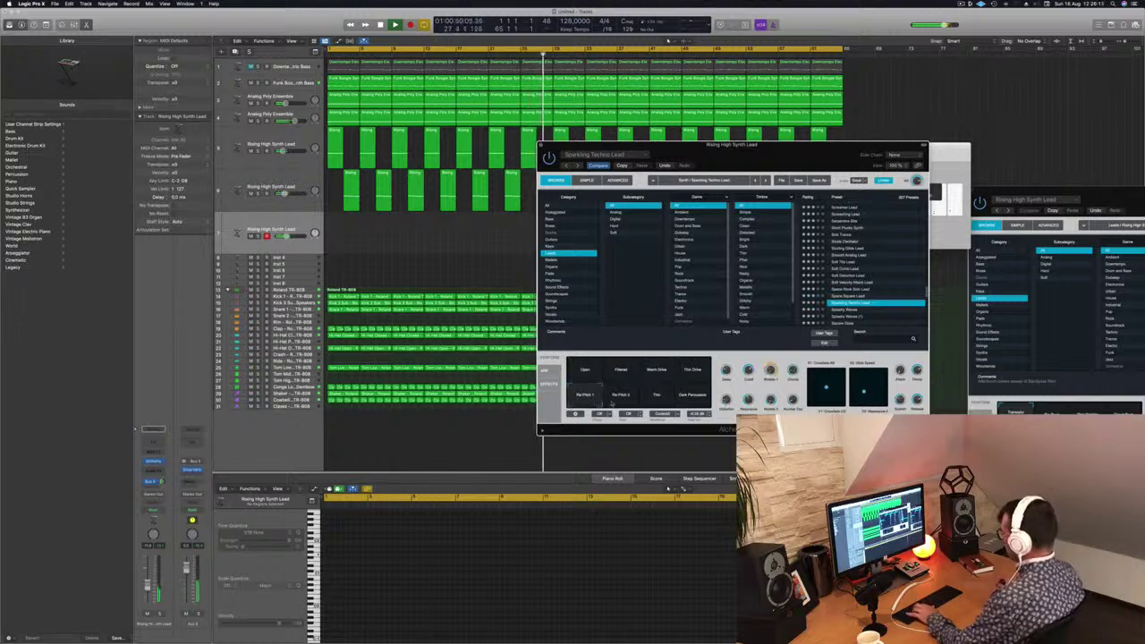
click(655, 397)
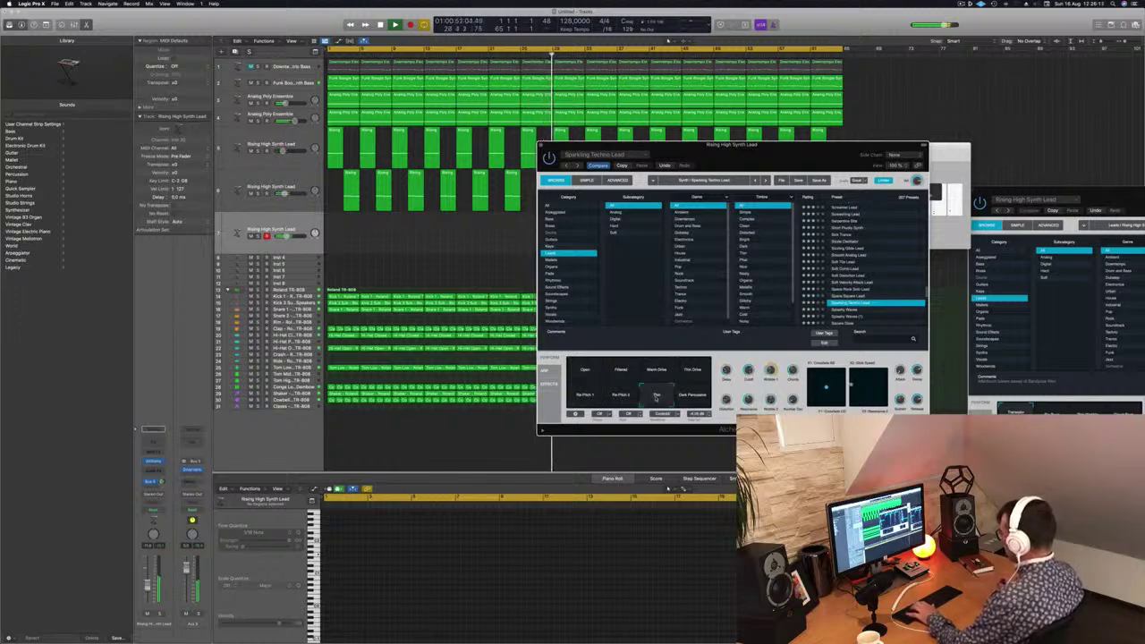
- Load the second Splashy Waves preset, lower the lead track's volume slightly, and play test notes with Musical Typing
scroll(869, 311, down, 3)
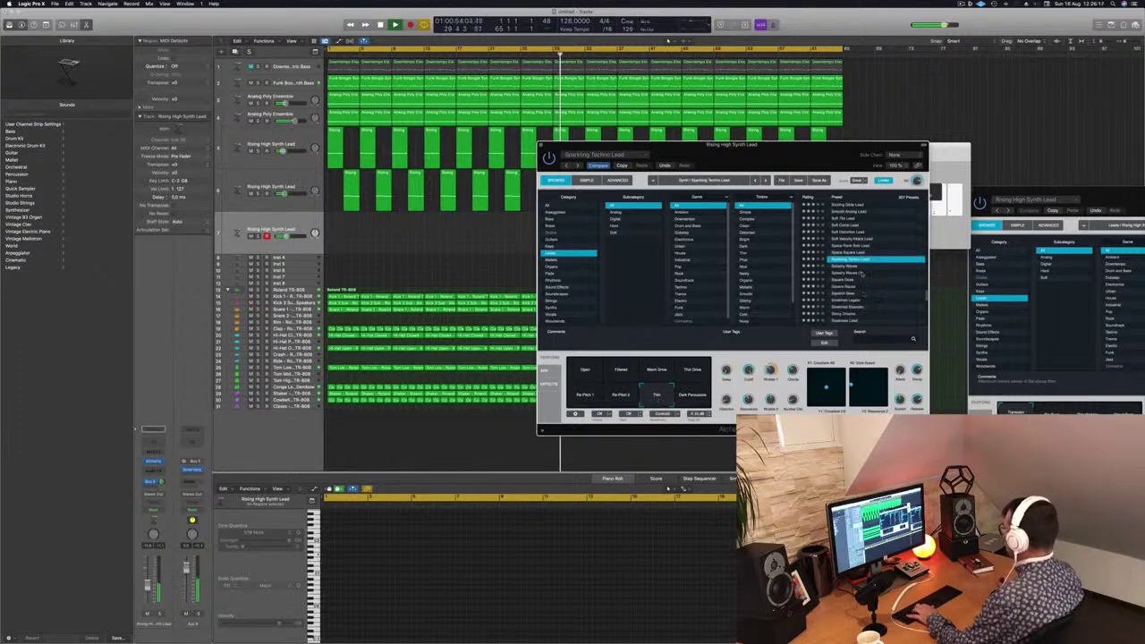
key(Down)
key(Down)
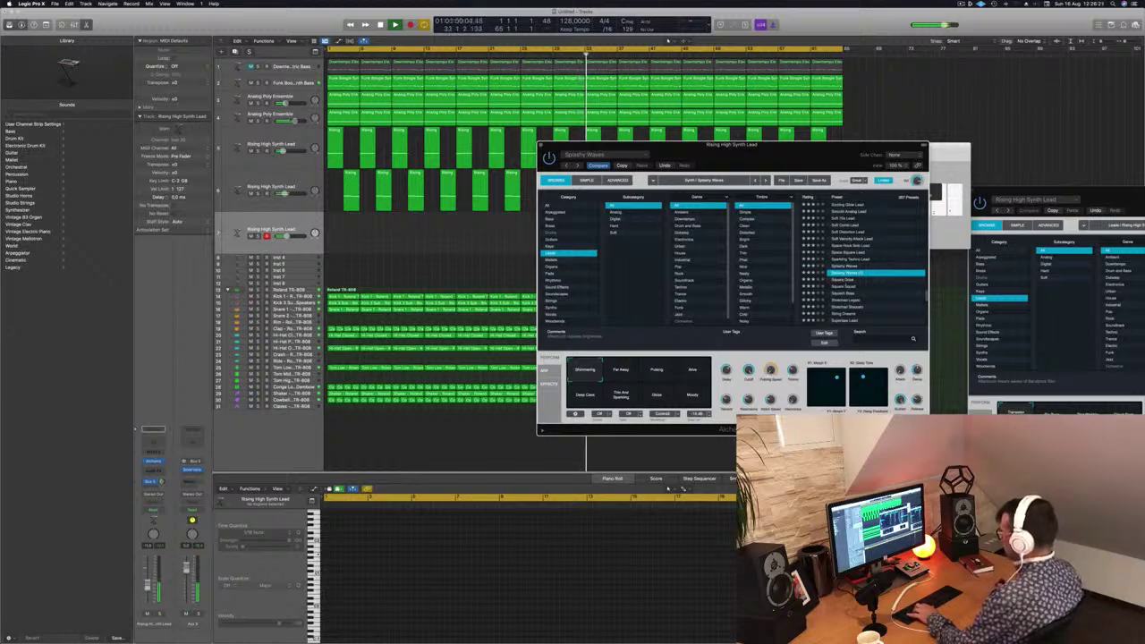
drag(286, 236, 284, 236)
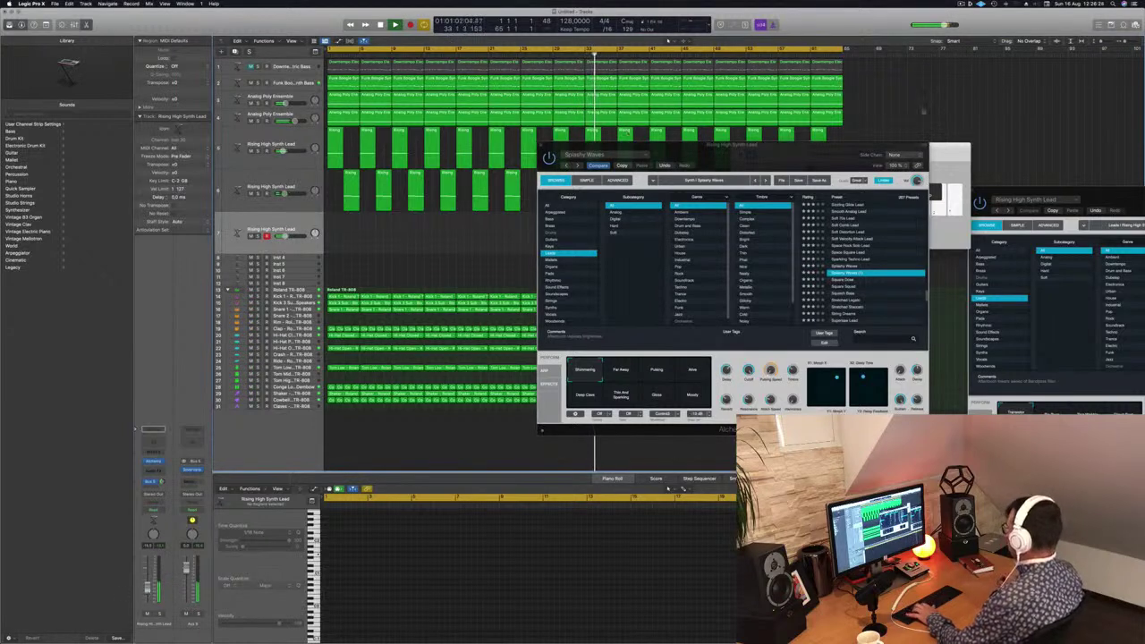
key(super+k)
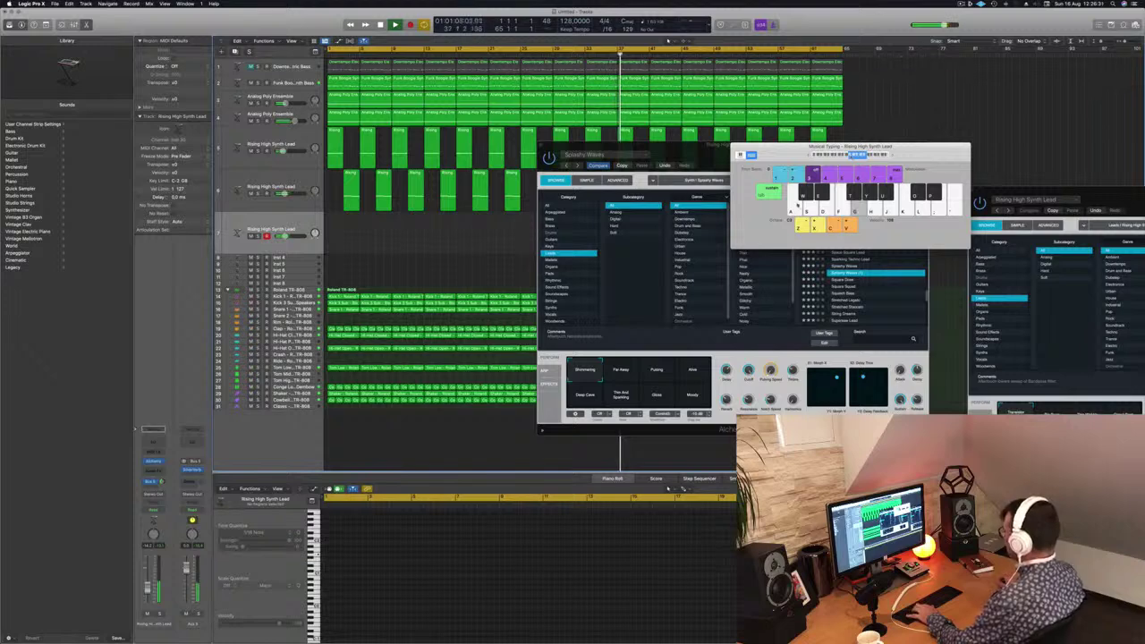
key(super+k)
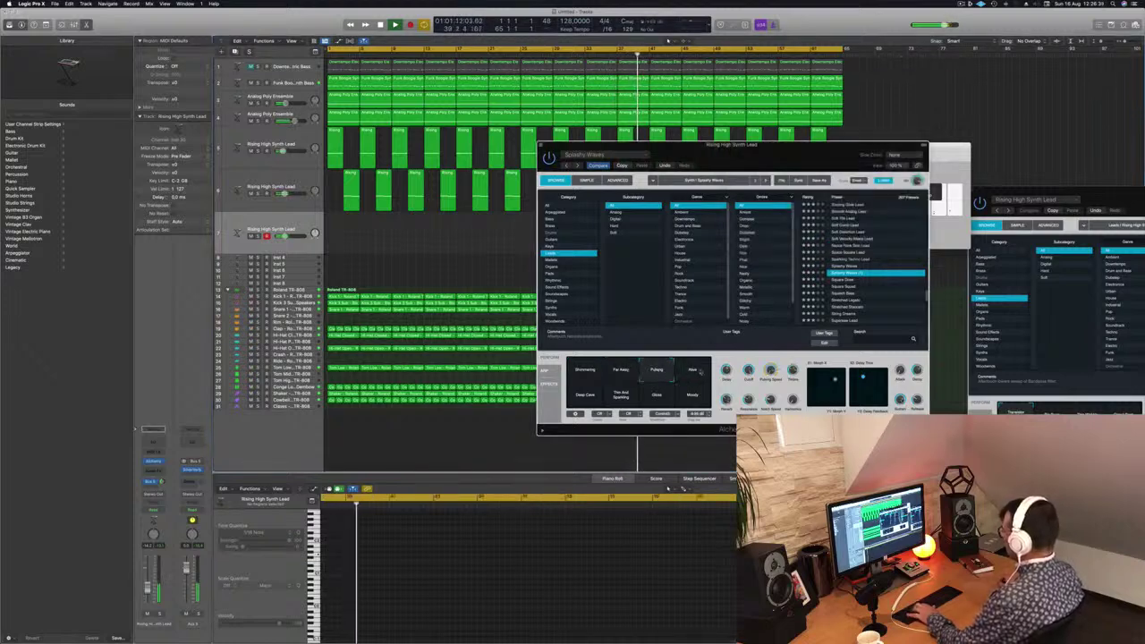
- Audition further Splashy Waves variations, including Deep Cave and Thin And Sparkling, and raise the lead track's volume slightly
click(700, 372)
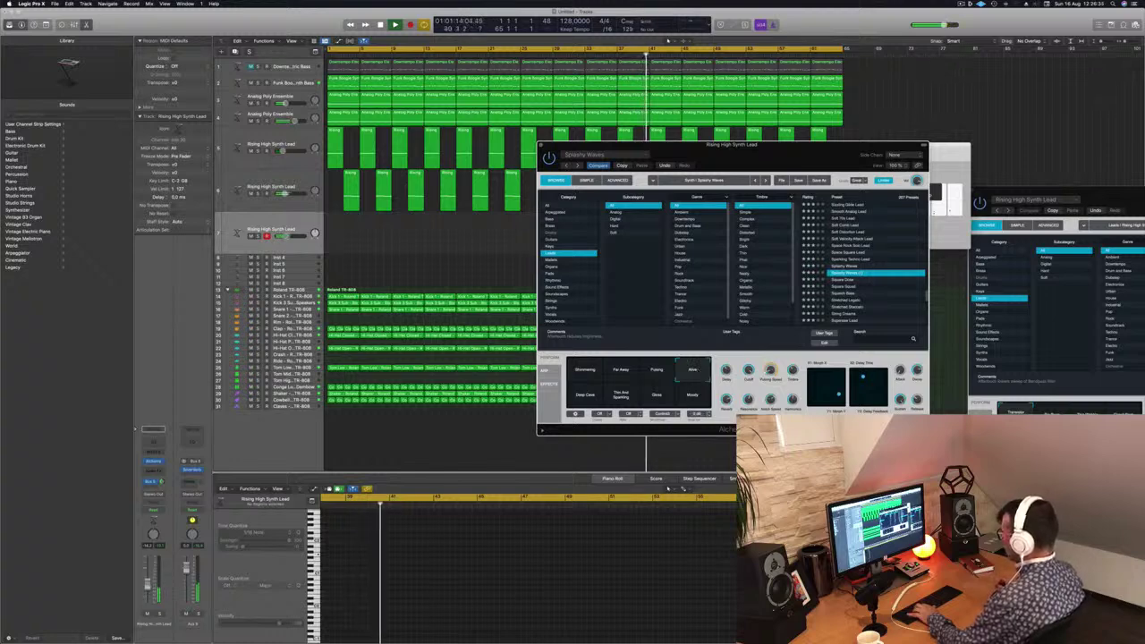
drag(285, 236, 289, 236)
click(588, 397)
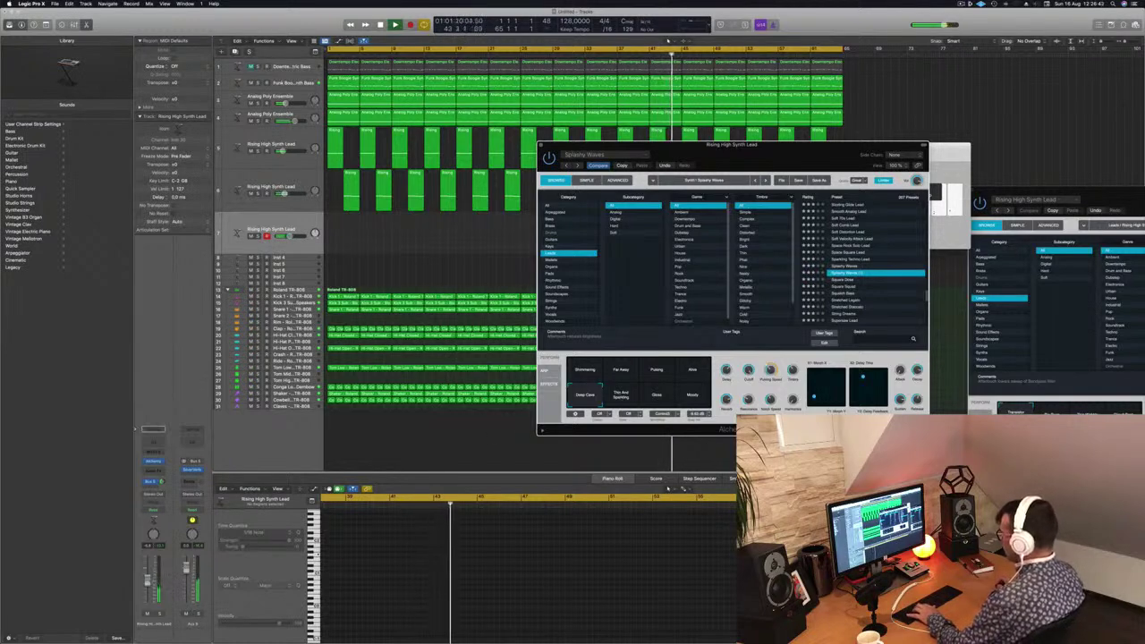
click(626, 396)
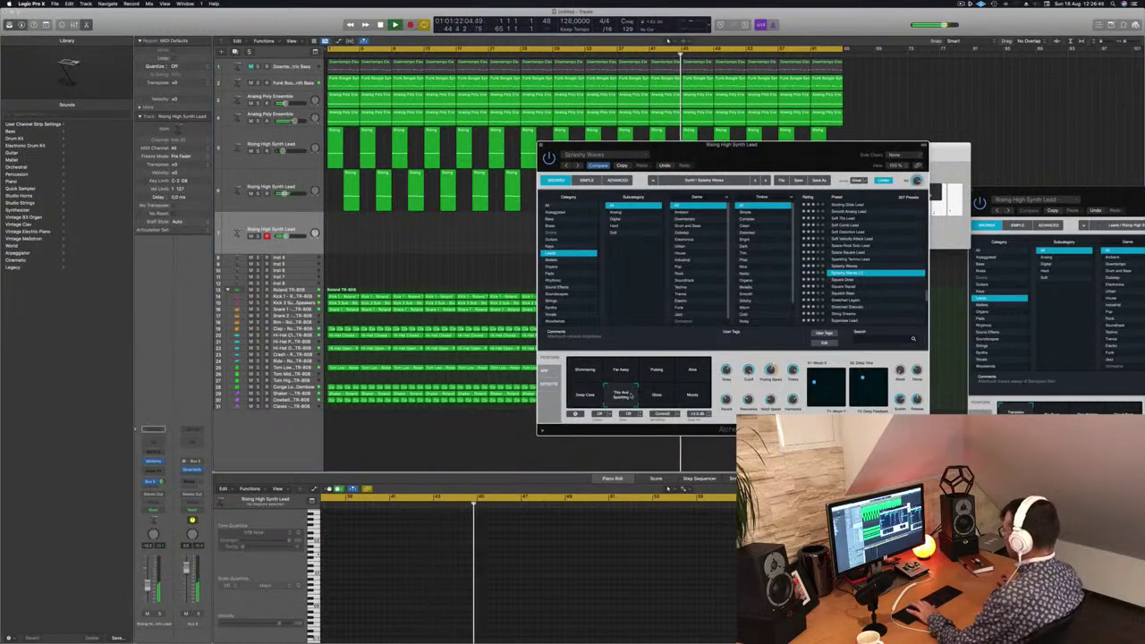
click(657, 397)
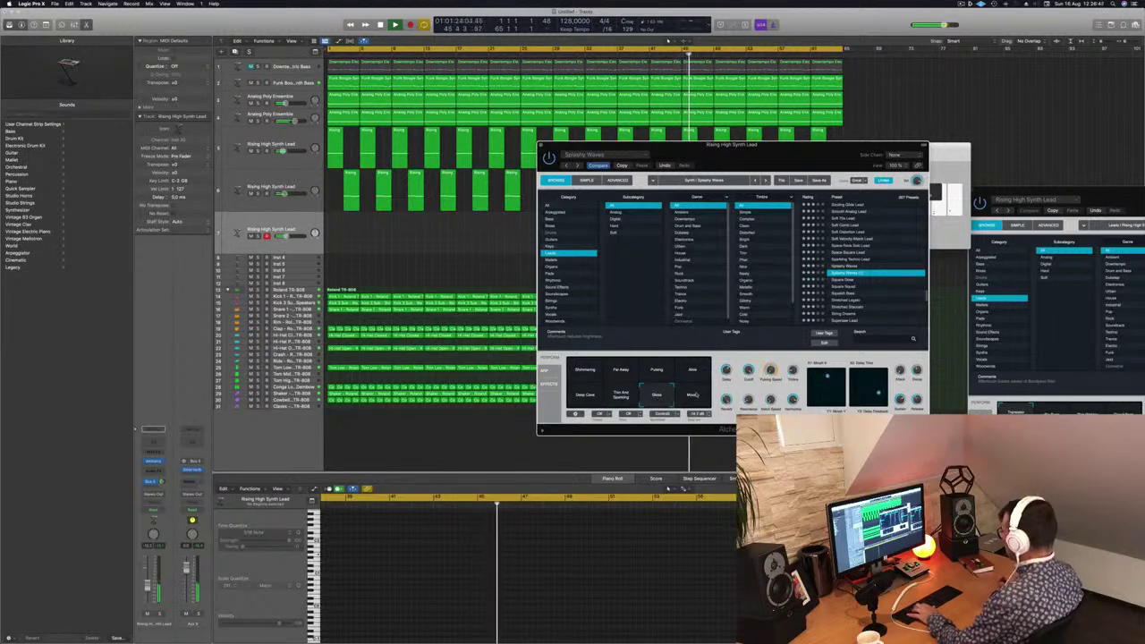
click(693, 395)
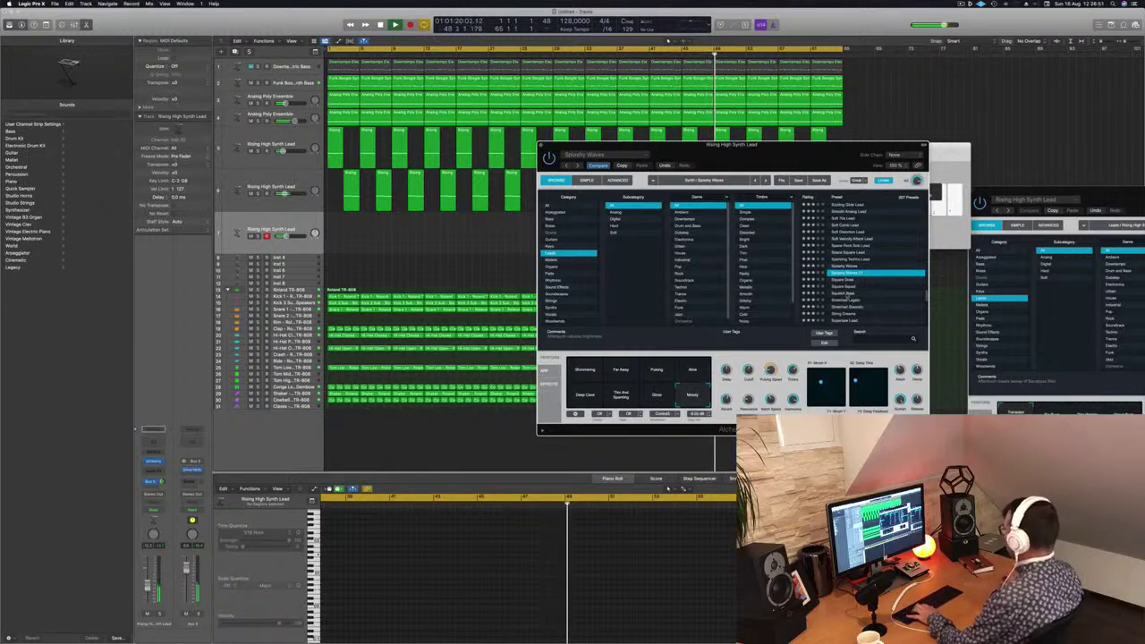
- Load the Squelch Bass preset and audition its Solid and Phase 2 variations
click(848, 293)
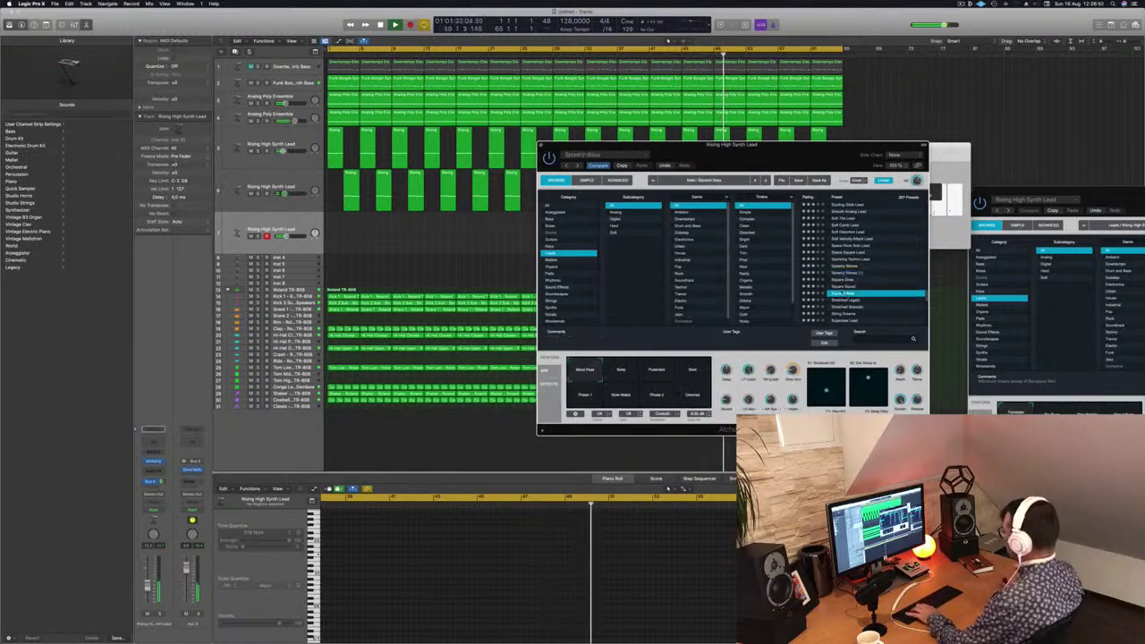
click(621, 370)
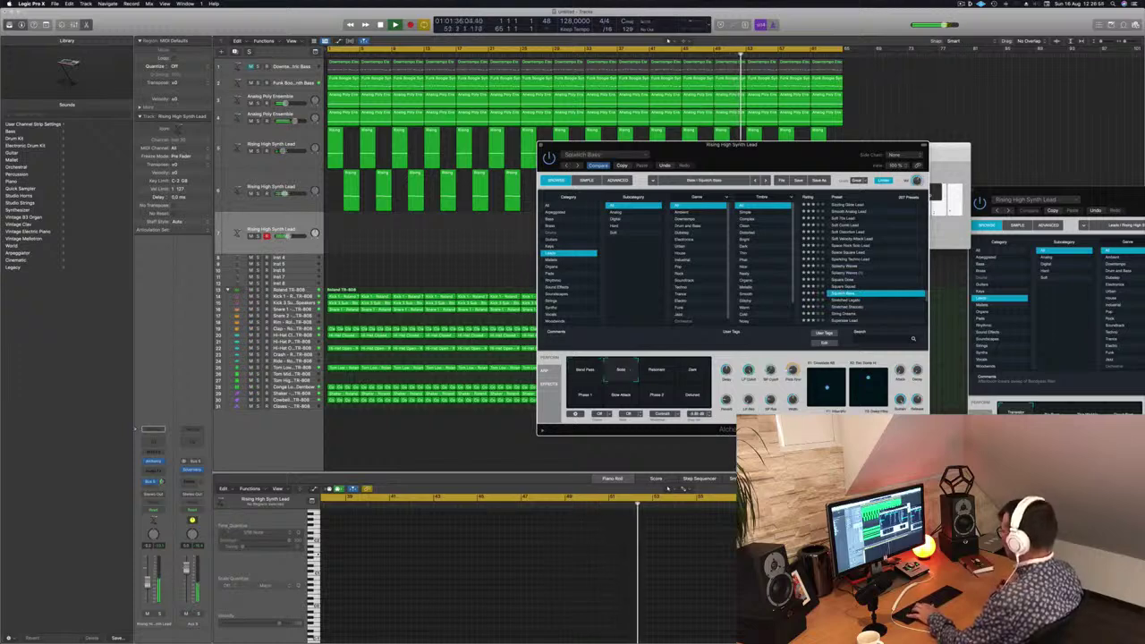
key(super+k)
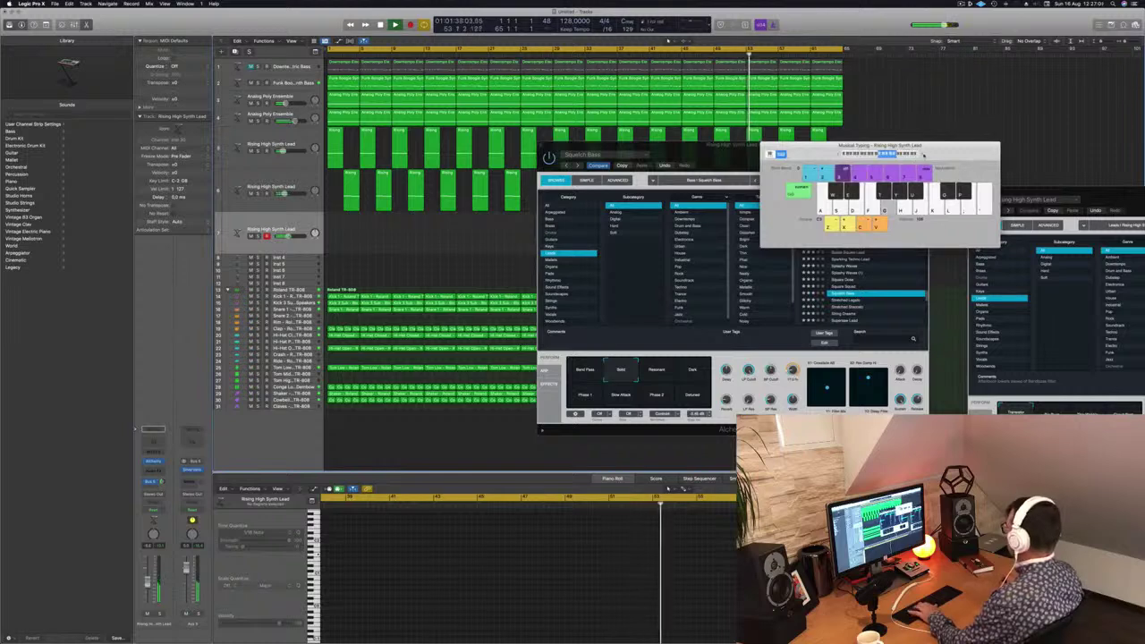
click(657, 394)
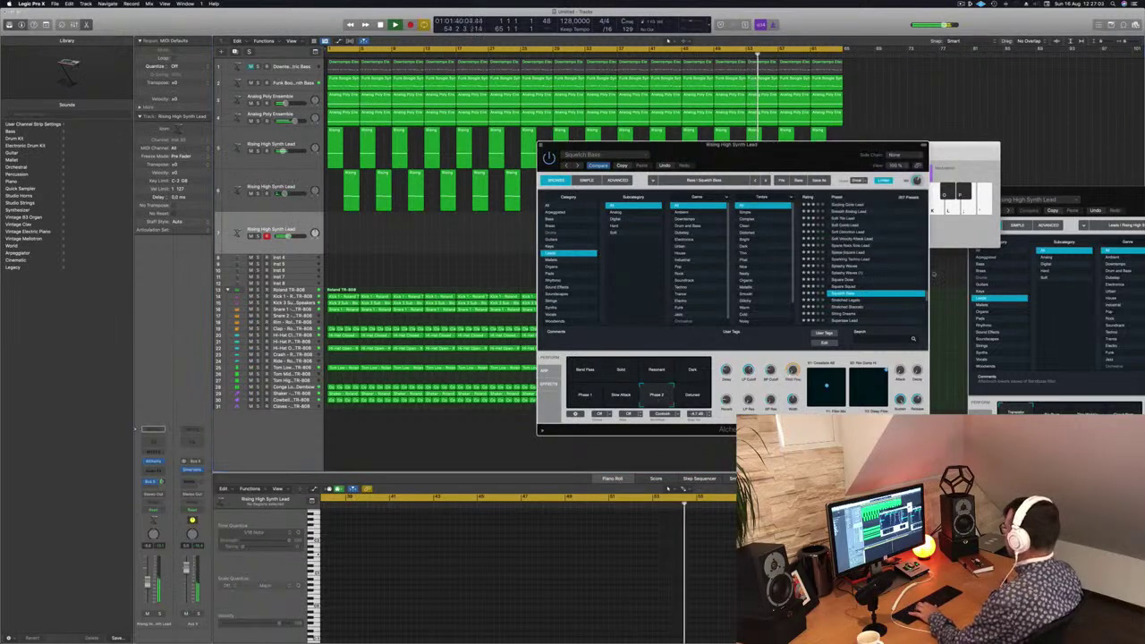
- Try the Stretched Legato preset, load Stretched Staccato, and adjust the lead track's volume while auditioning its Delays variation
scroll(892, 257, down, 2)
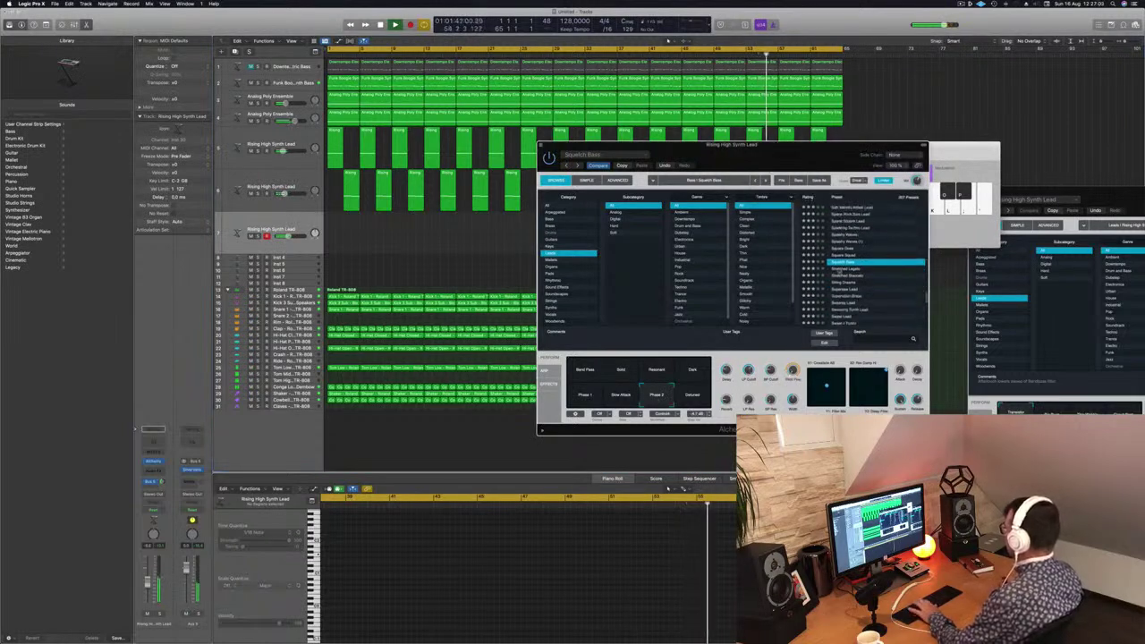
click(838, 268)
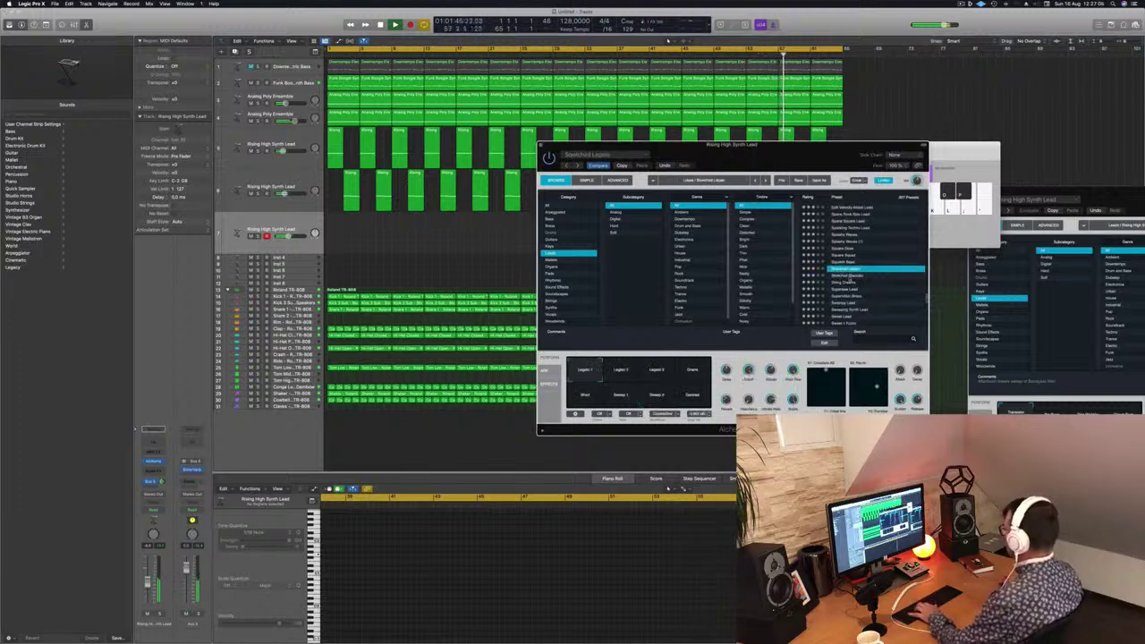
click(848, 276)
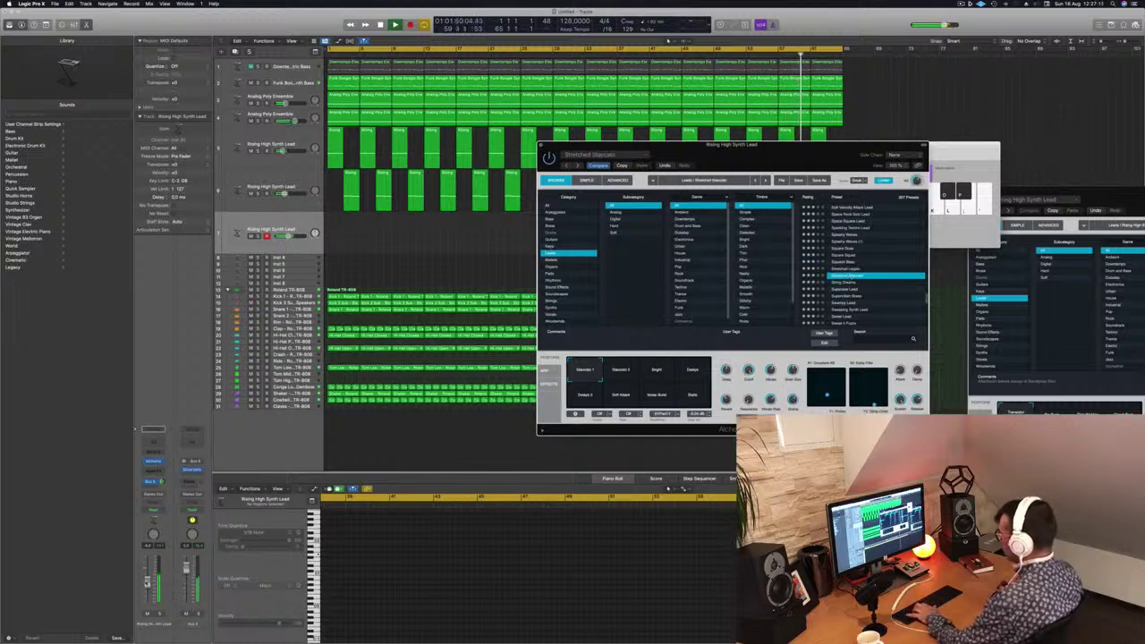
click(148, 589)
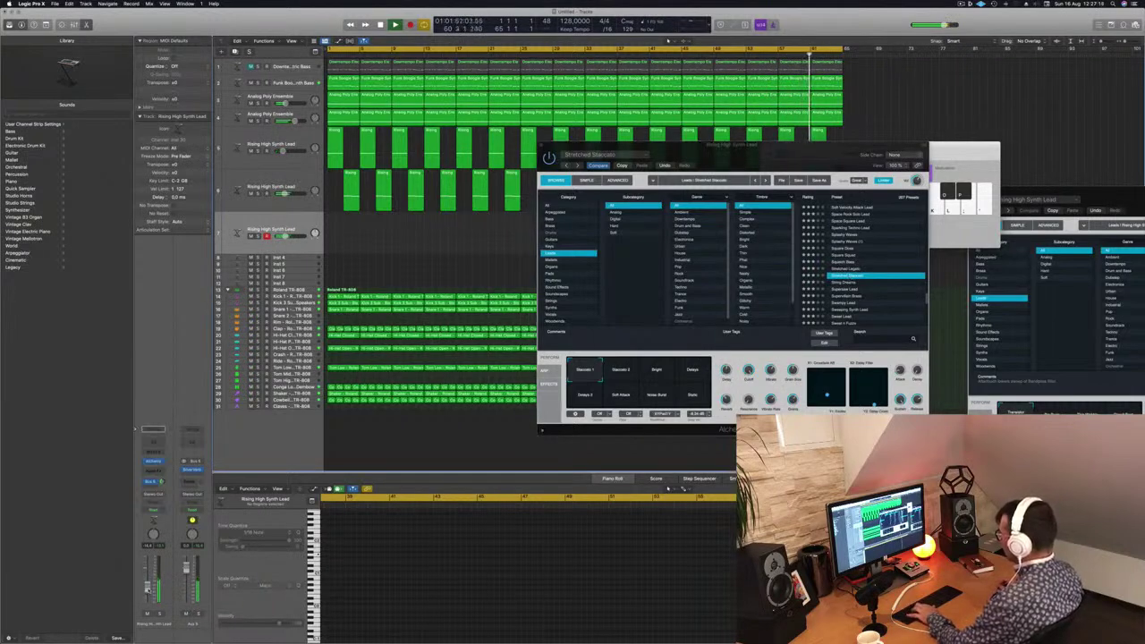
click(697, 369)
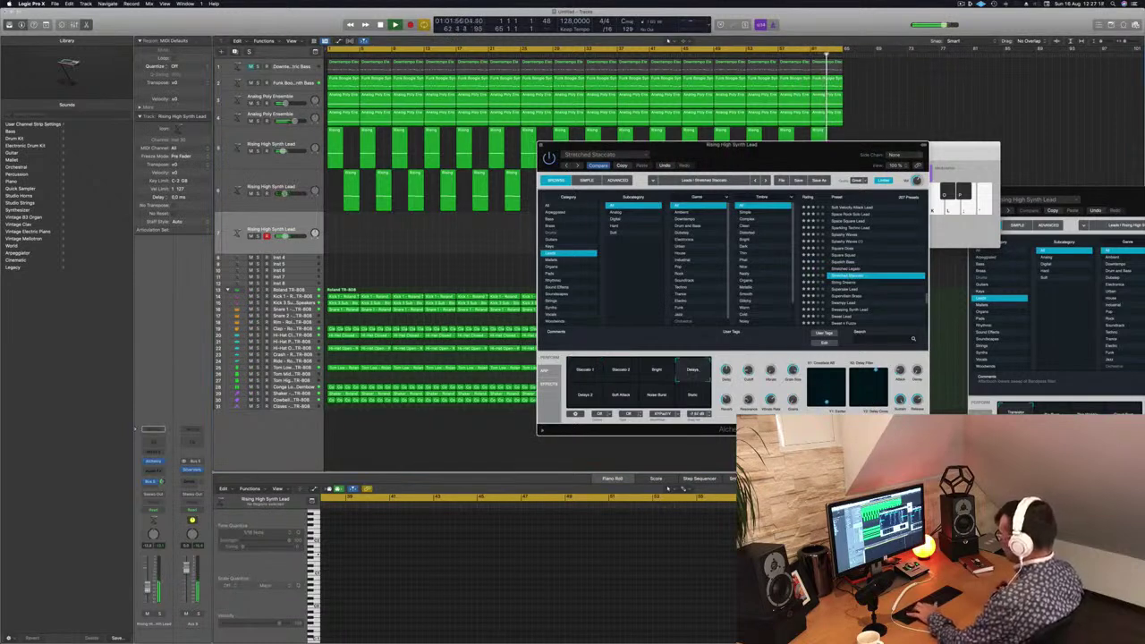
click(148, 585)
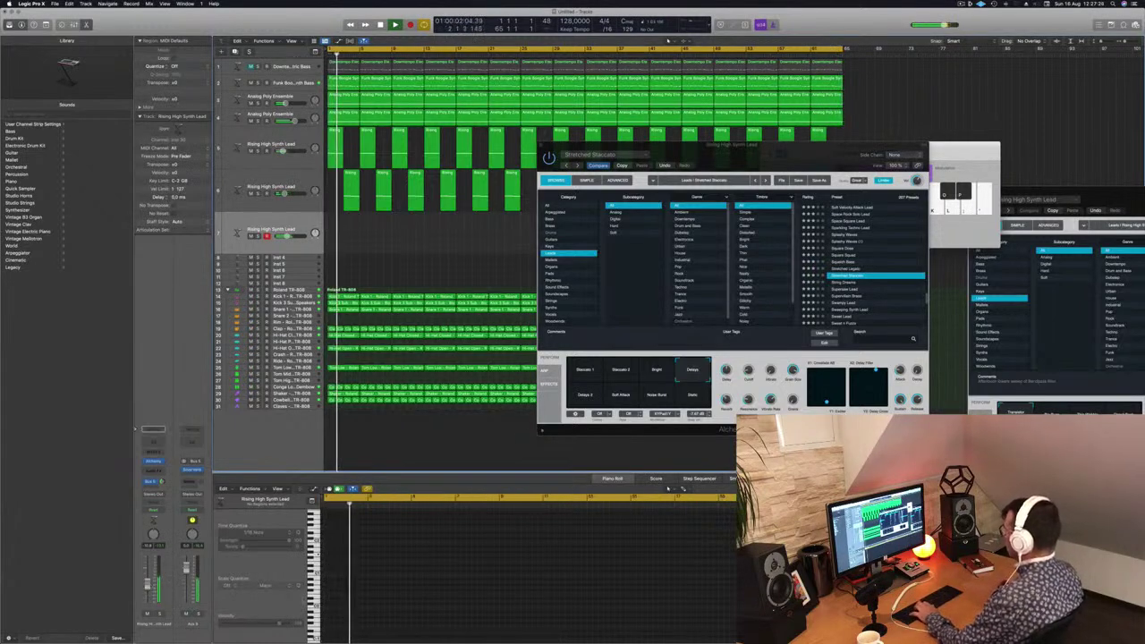
- Audition the Static, Soft Attack and Bright variations, choose Delays 2, and raise the lead track's volume slightly
click(685, 394)
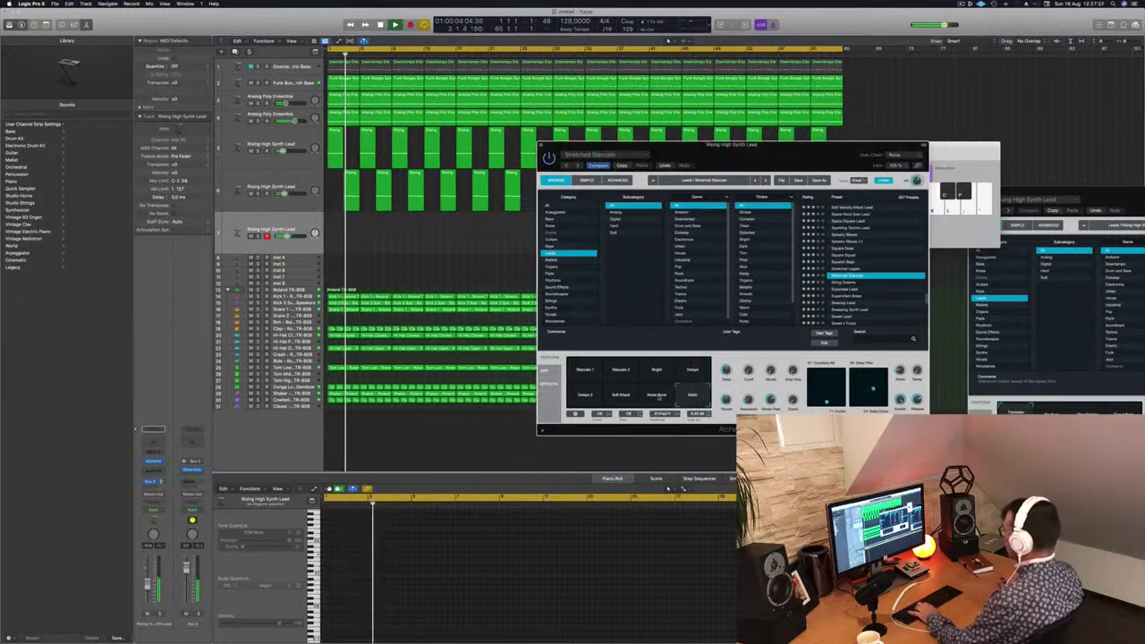
click(621, 398)
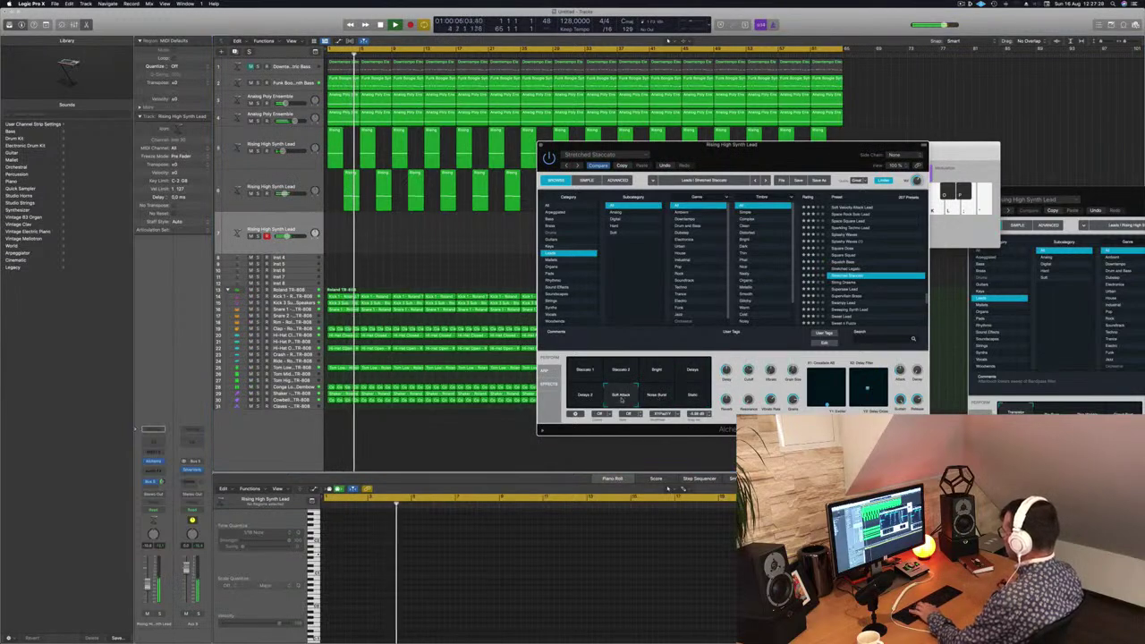
click(593, 395)
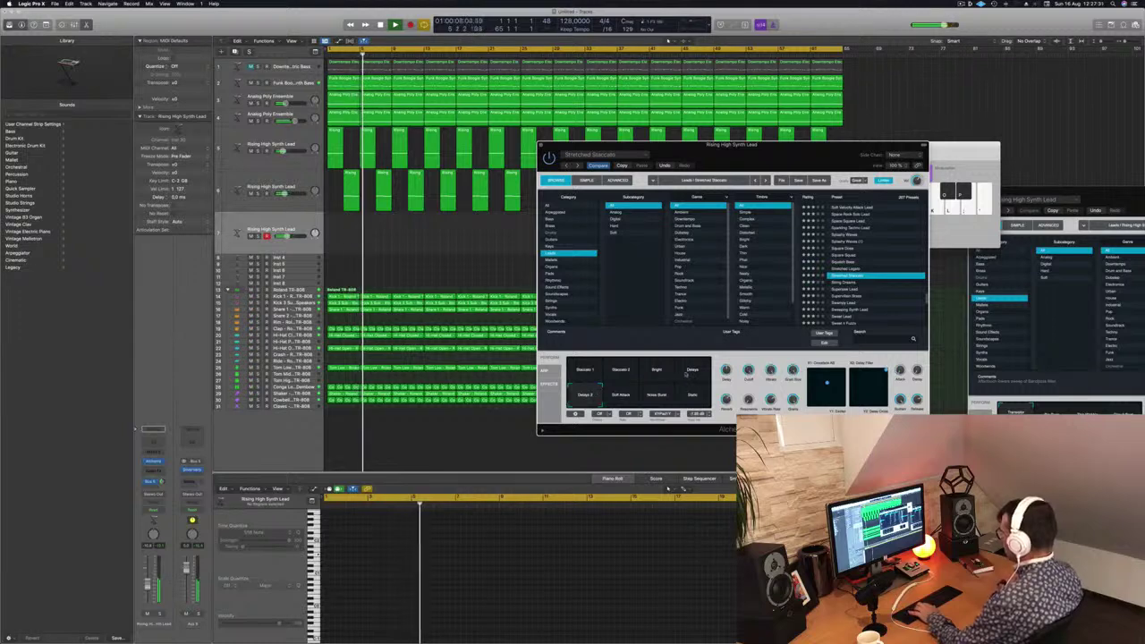
click(654, 372)
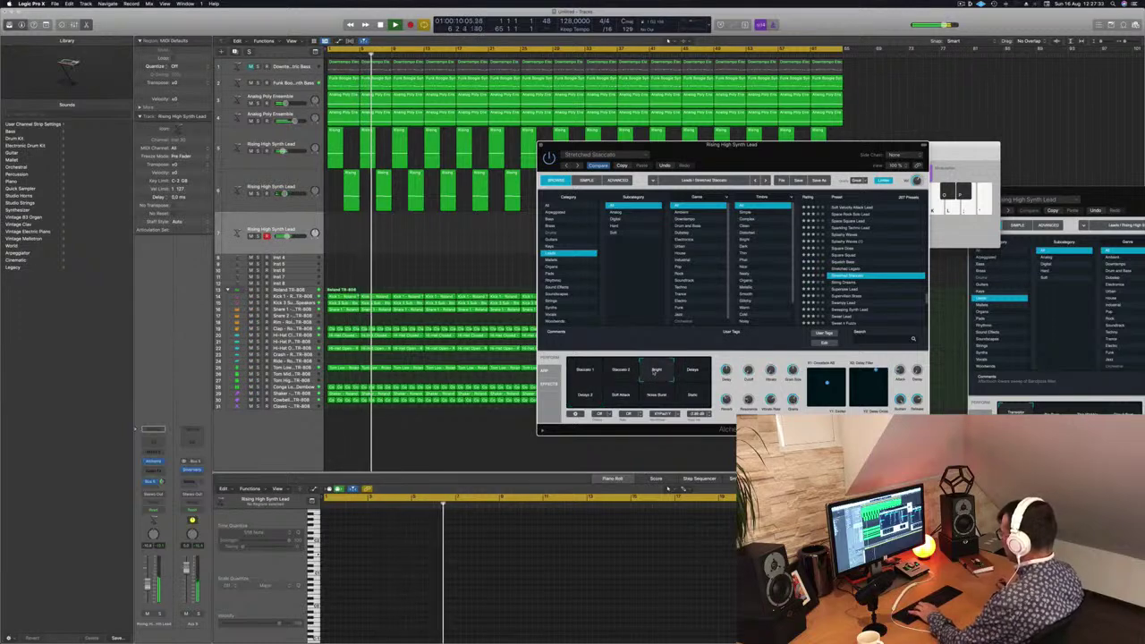
click(584, 396)
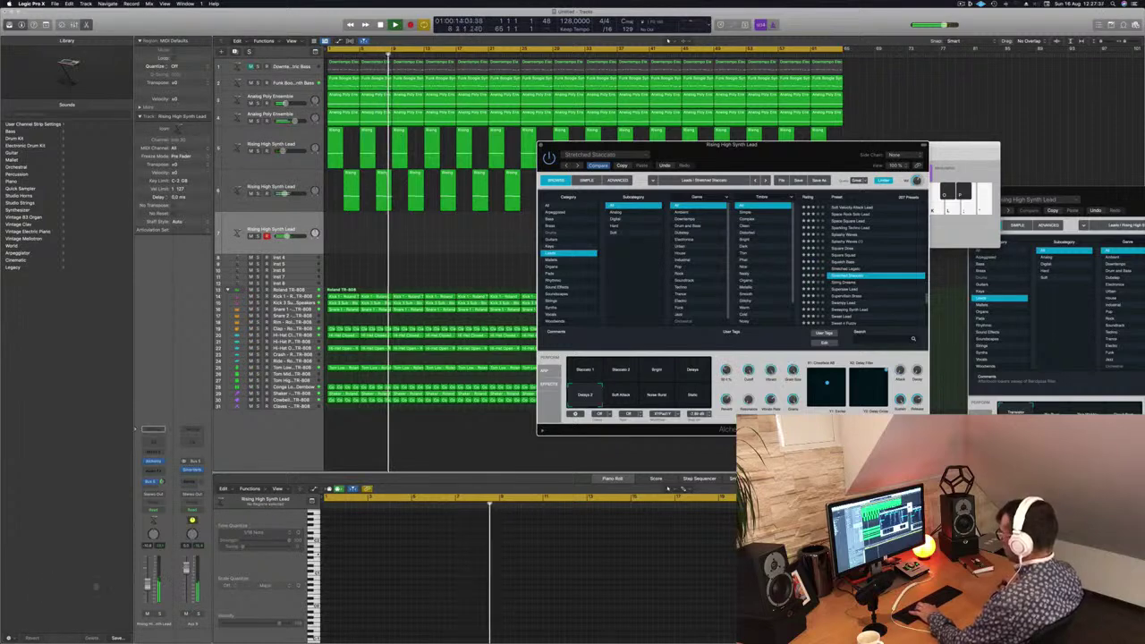
drag(148, 584, 149, 579)
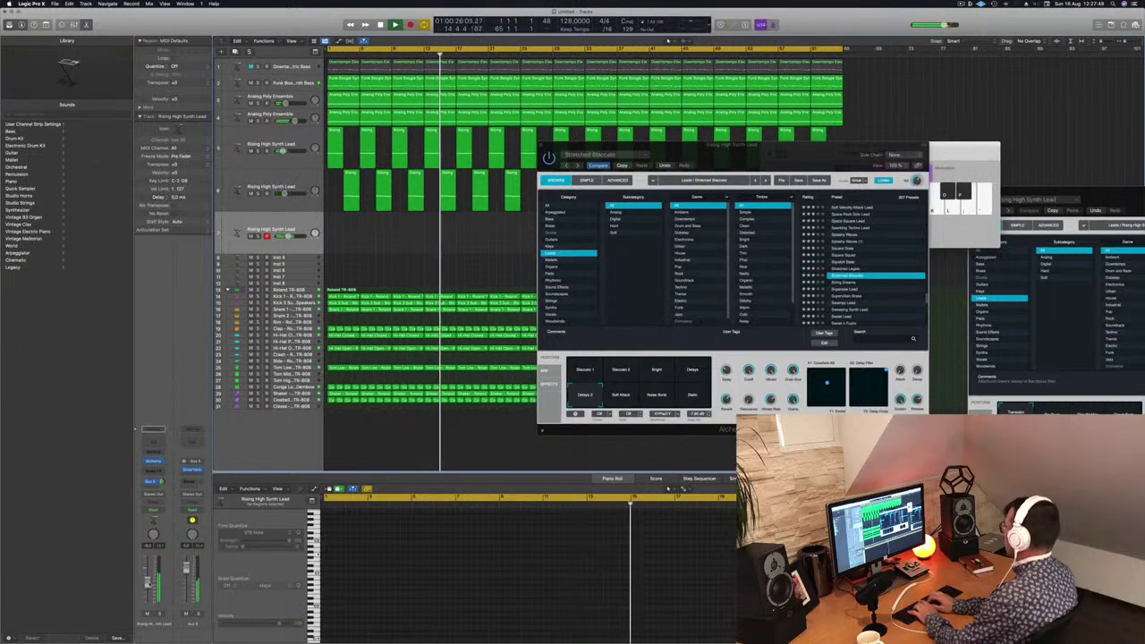
- Record a Stretched Staccato melody with Musical Typing on the third lead track, from about bar 16 to bar 39
key(r)
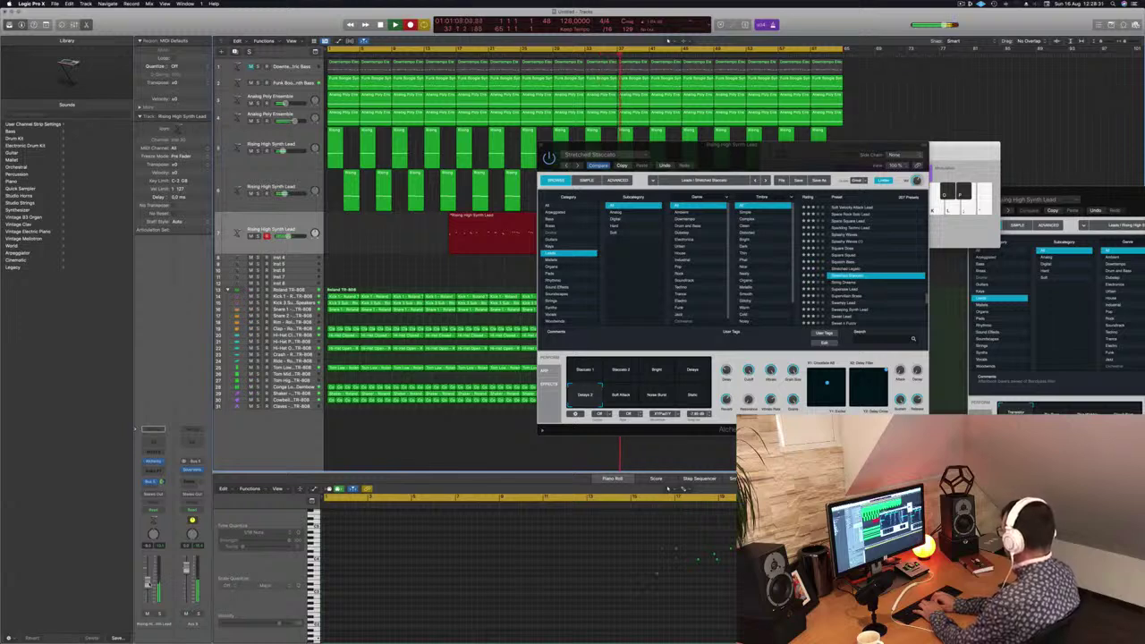
key(apostrophe)
key(apostrophe)
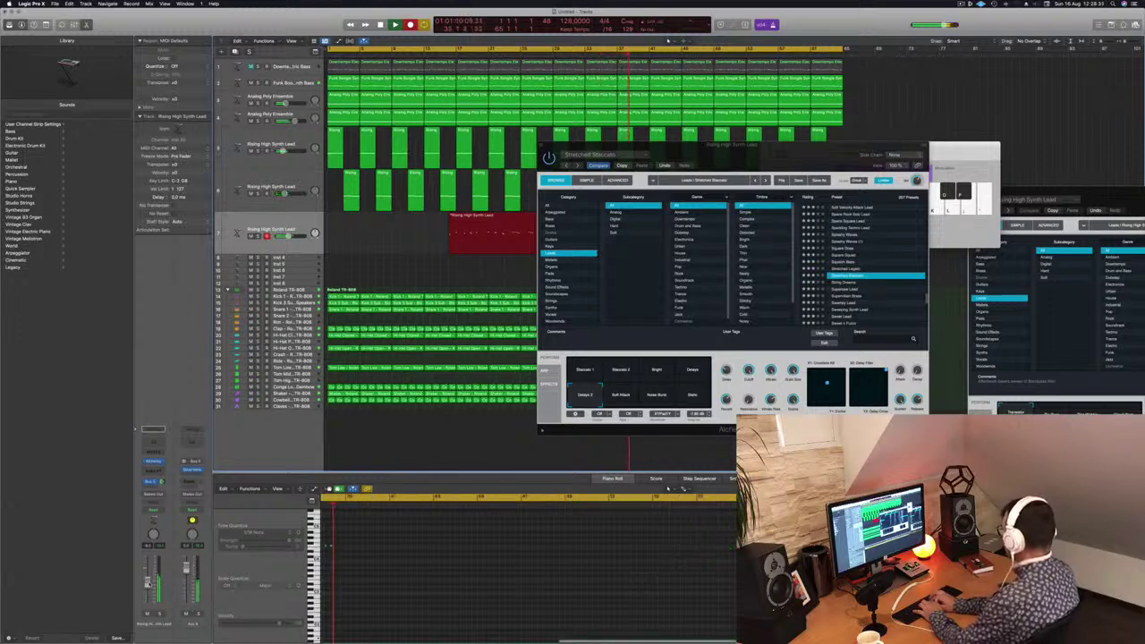
key(l)
key(space)
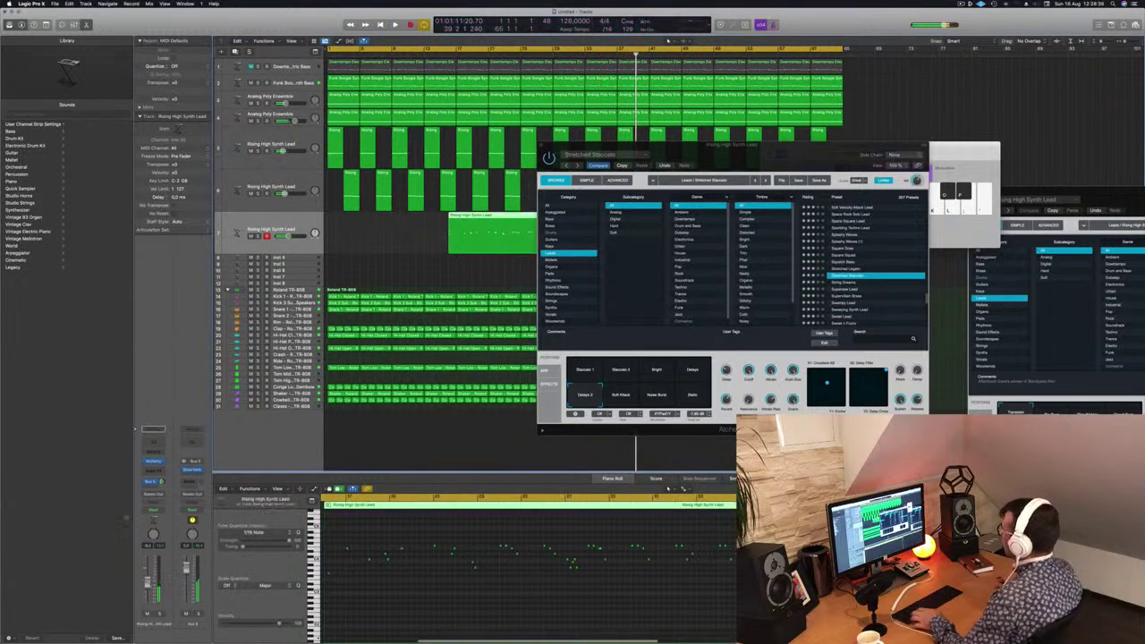
- Move the Alchemy window aside, split off the recording's last four bars, move them to bar 1, and play from the start
drag(678, 143, 895, 146)
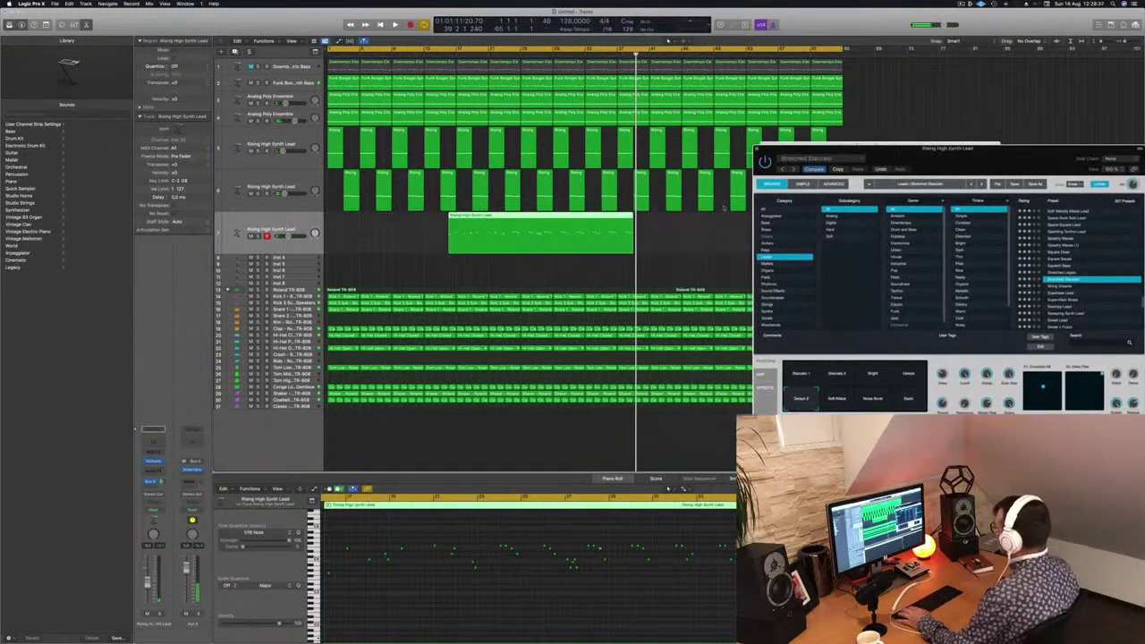
click(600, 223)
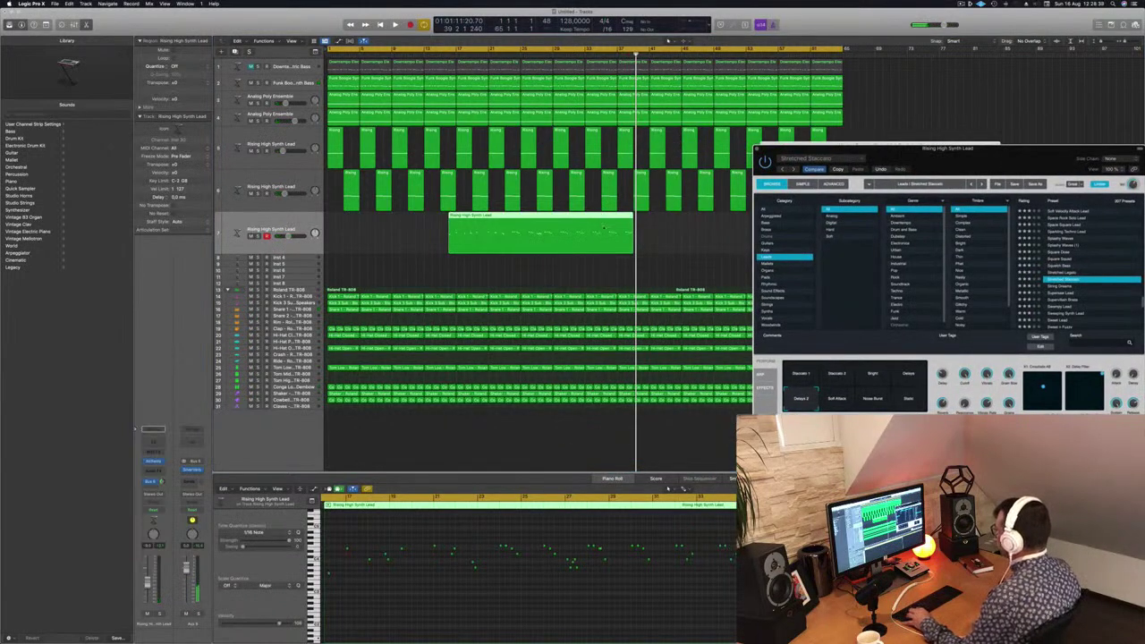
click(600, 279)
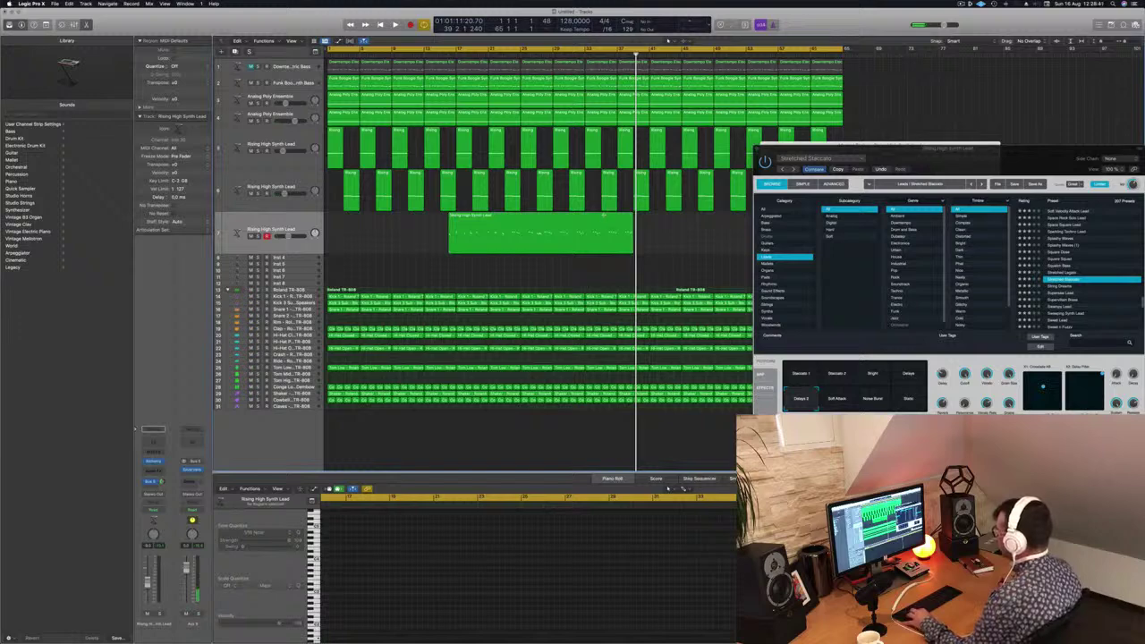
super+double_click(603, 216)
drag(617, 231, 342, 227)
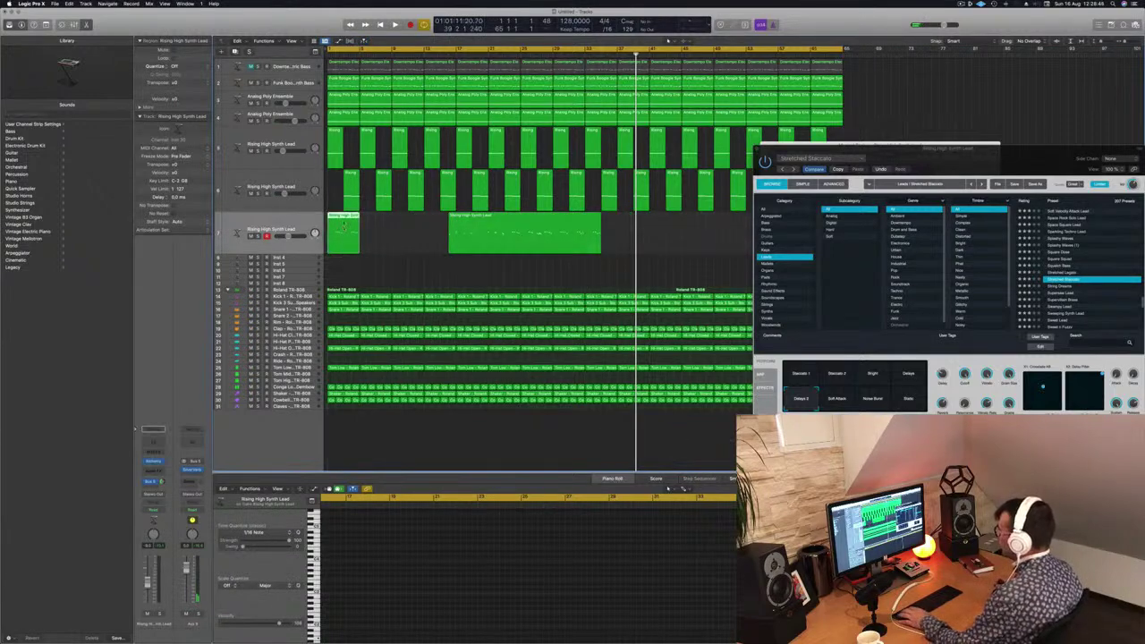
key(Return)
key(space)
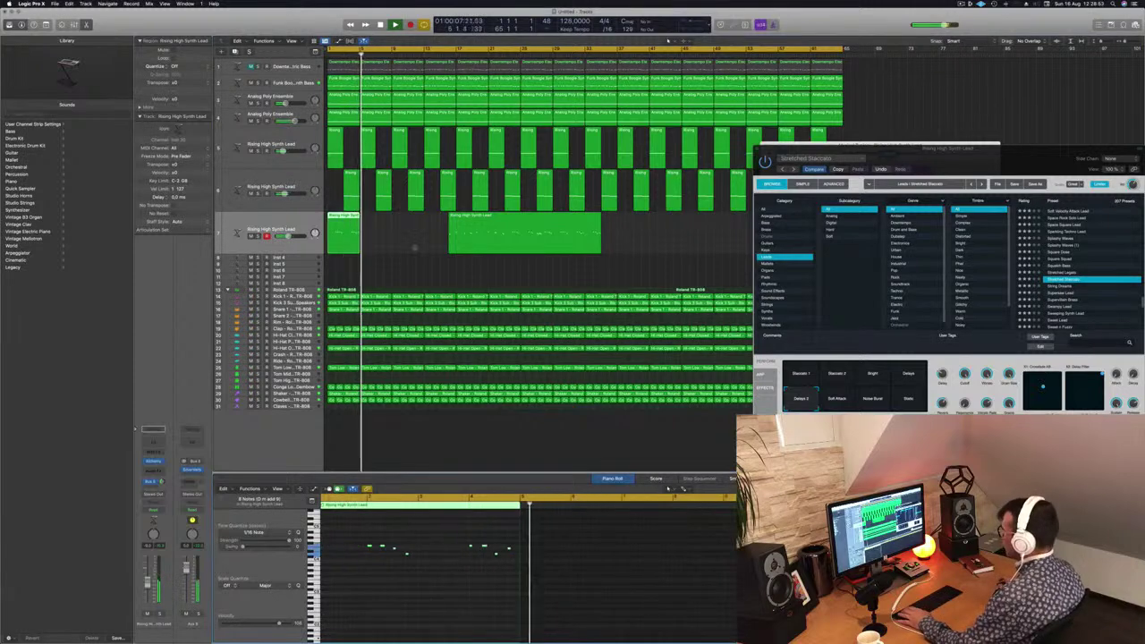
- Rearrange the Alchemy and Musical Typing windows and park the remaining long recording past bar 65 on the second lead track
click(498, 217)
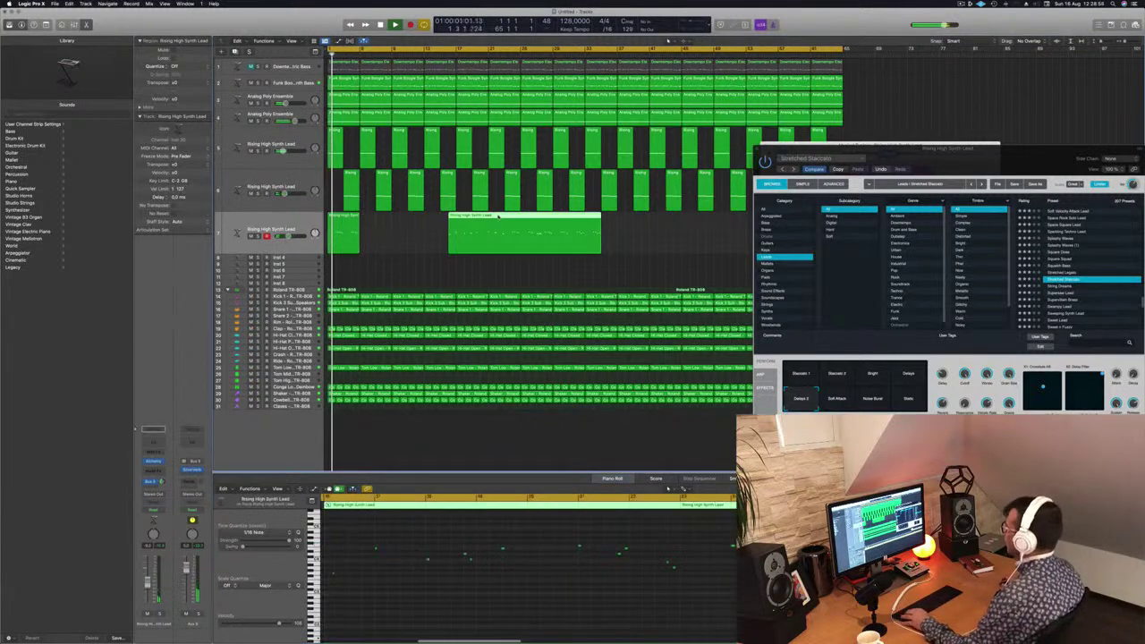
drag(498, 217, 611, 216)
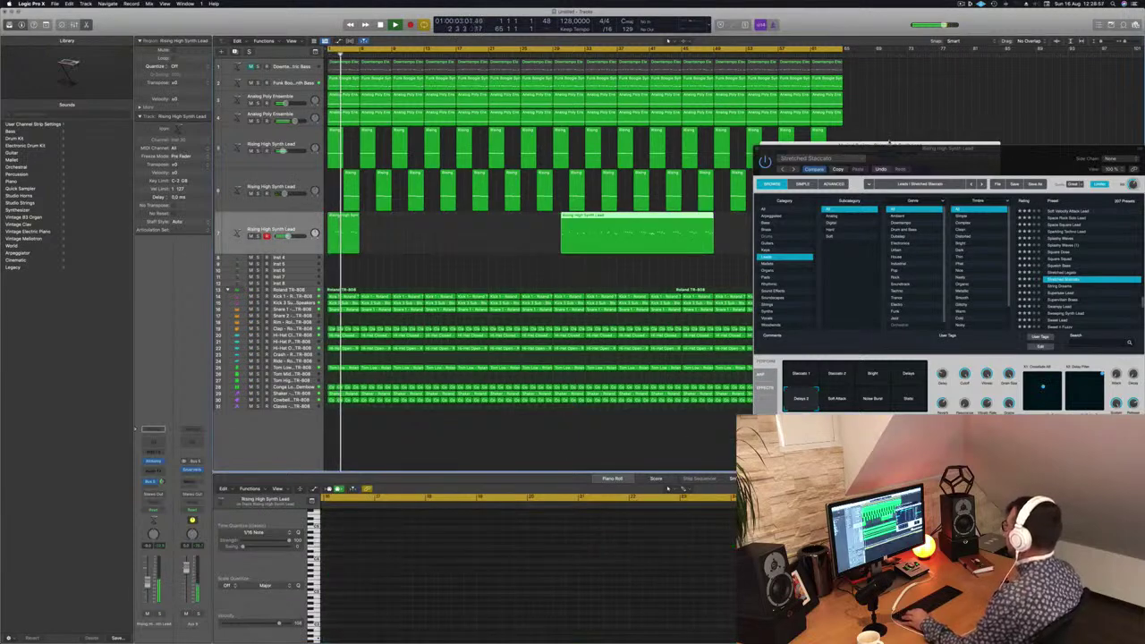
drag(889, 147, 628, 268)
drag(849, 144, 1048, 160)
key(space)
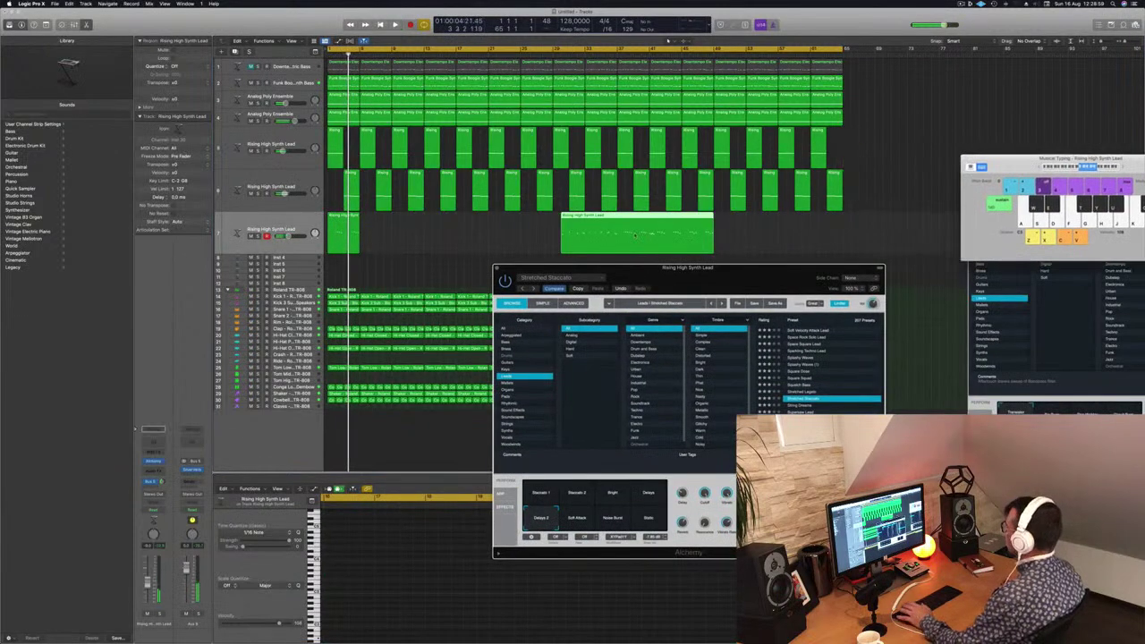
drag(631, 217, 919, 187)
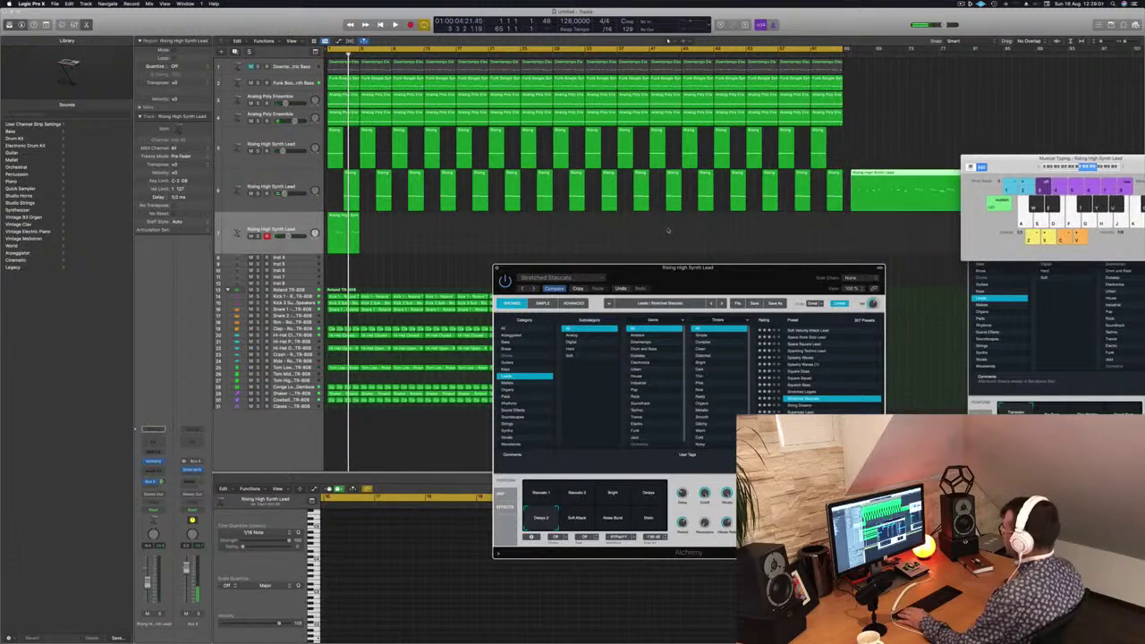
- Fill the third lead track from bar 1 to bar 65 with end-to-end copies of its four-bar region, then play from the start
mouse_move(346, 224)
mouse_down()
mouse_move(379, 224)
mouse_move(330, 221)
mouse_up()
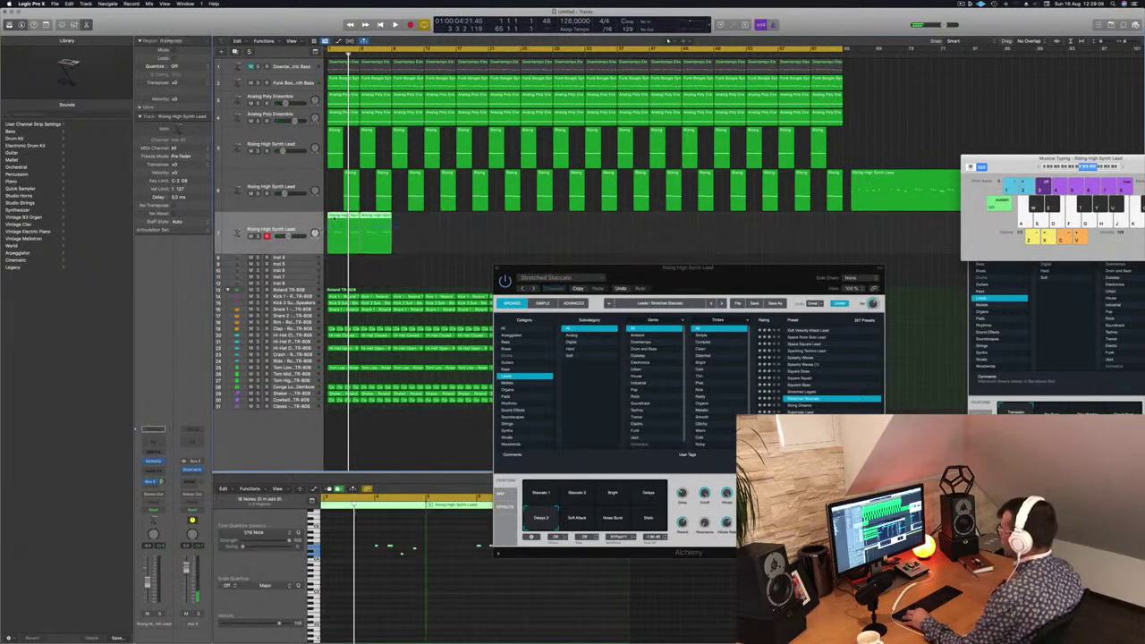
key(super+r)
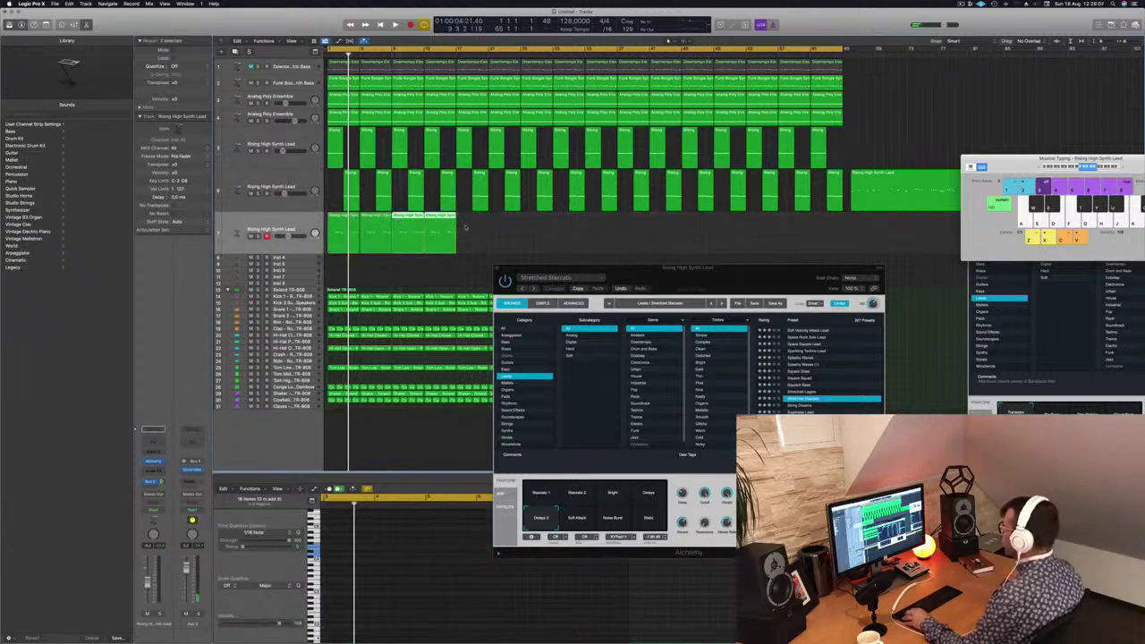
key(super+j)
key(super+r)
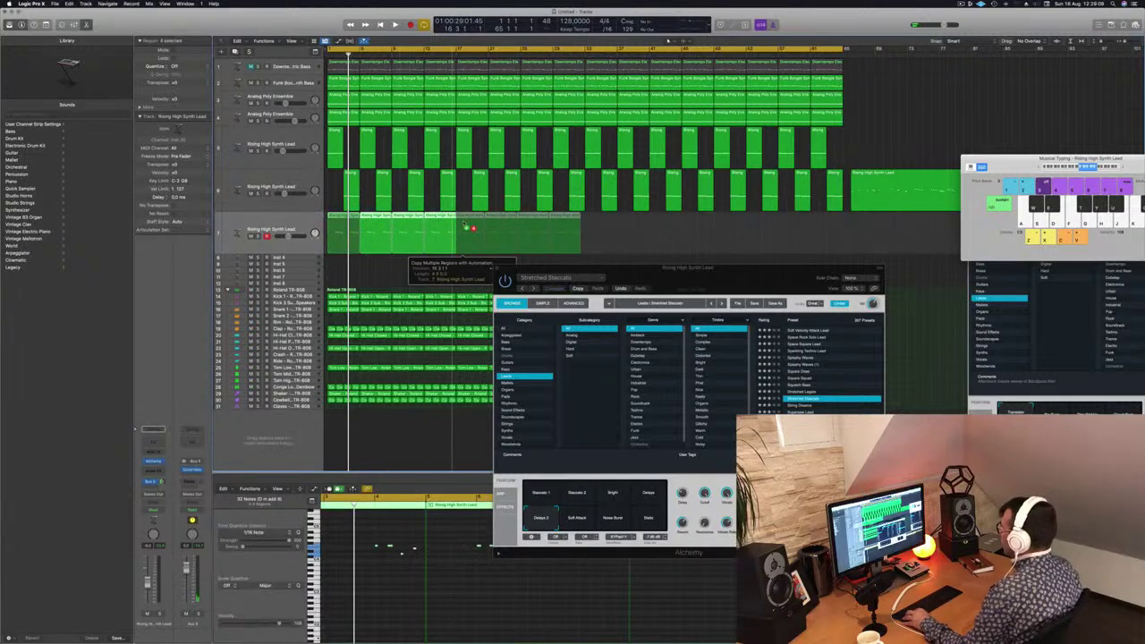
drag(639, 228, 323, 239)
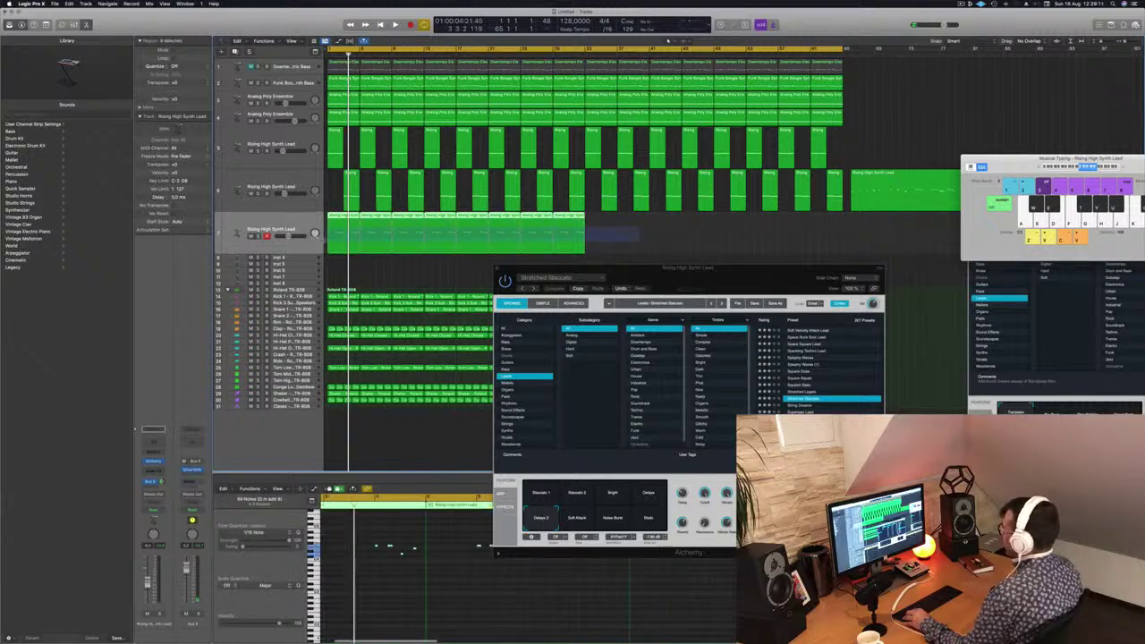
key(l)
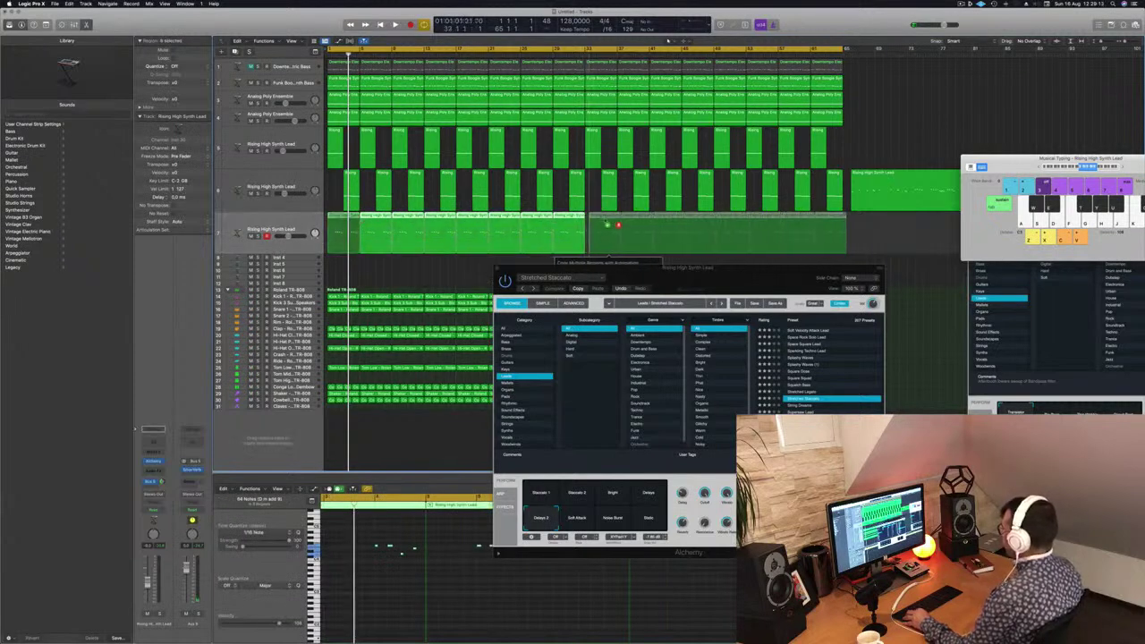
drag(604, 221, 604, 221)
key(Return)
key(space)
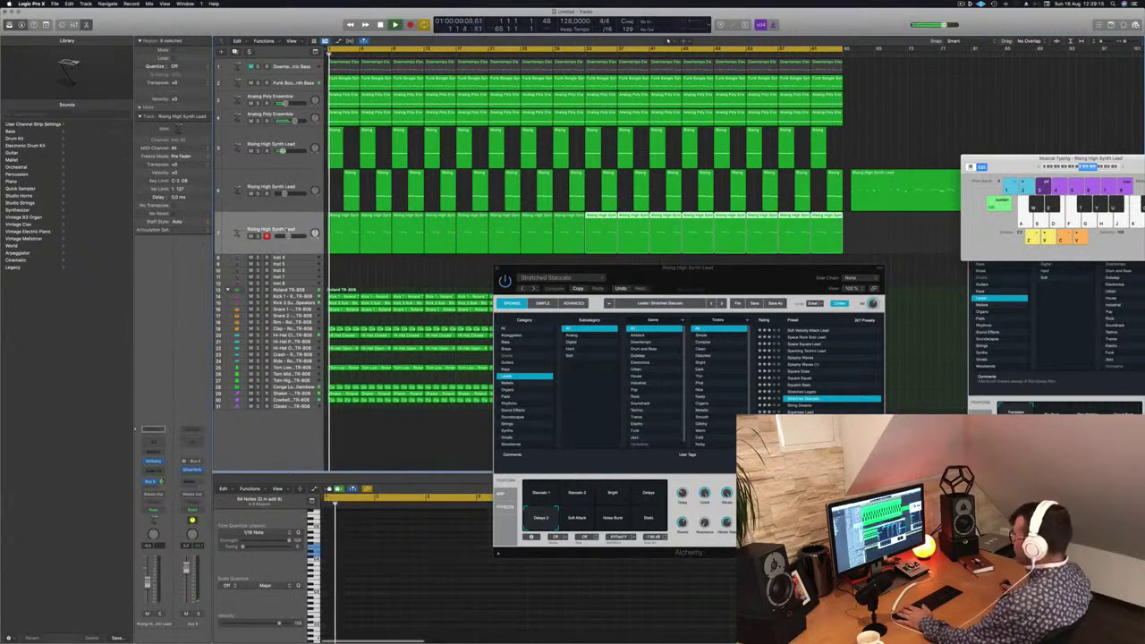
click(287, 217)
key(space)
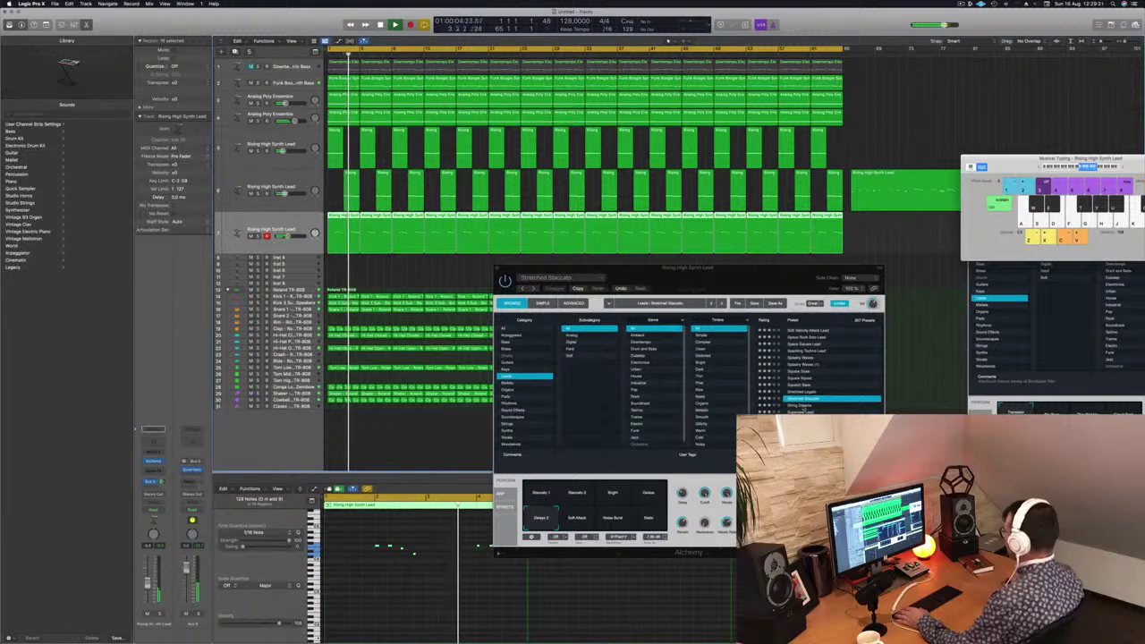
- Audition other lead presets for the third lead track during playback, including Sweet n Fuzzy
key(Down)
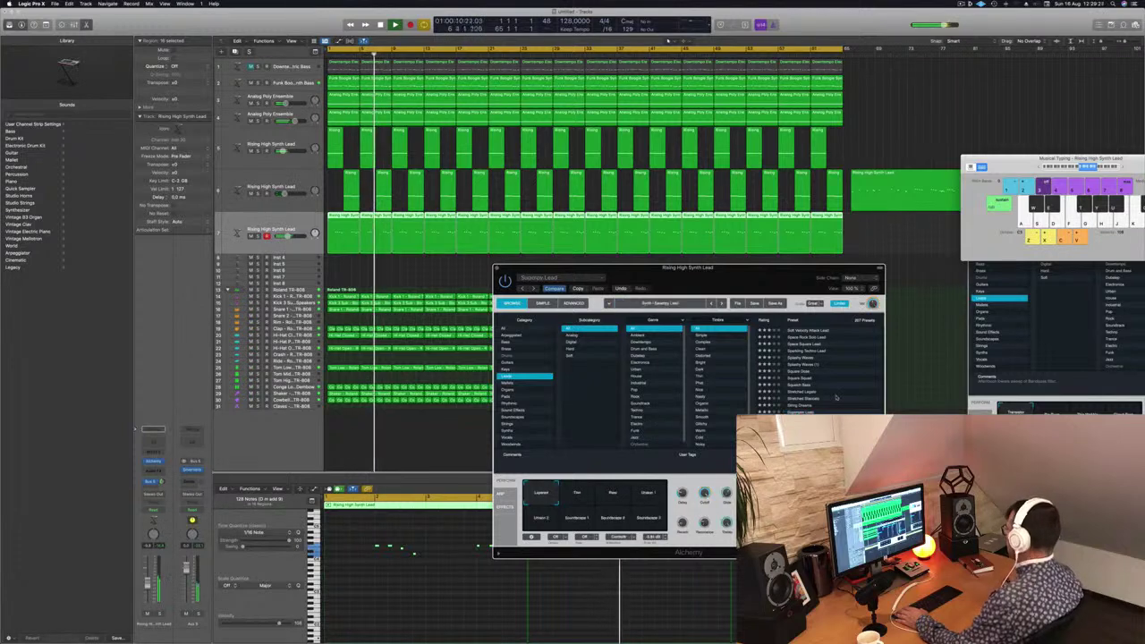
key(Down)
scroll(846, 407, down, 2)
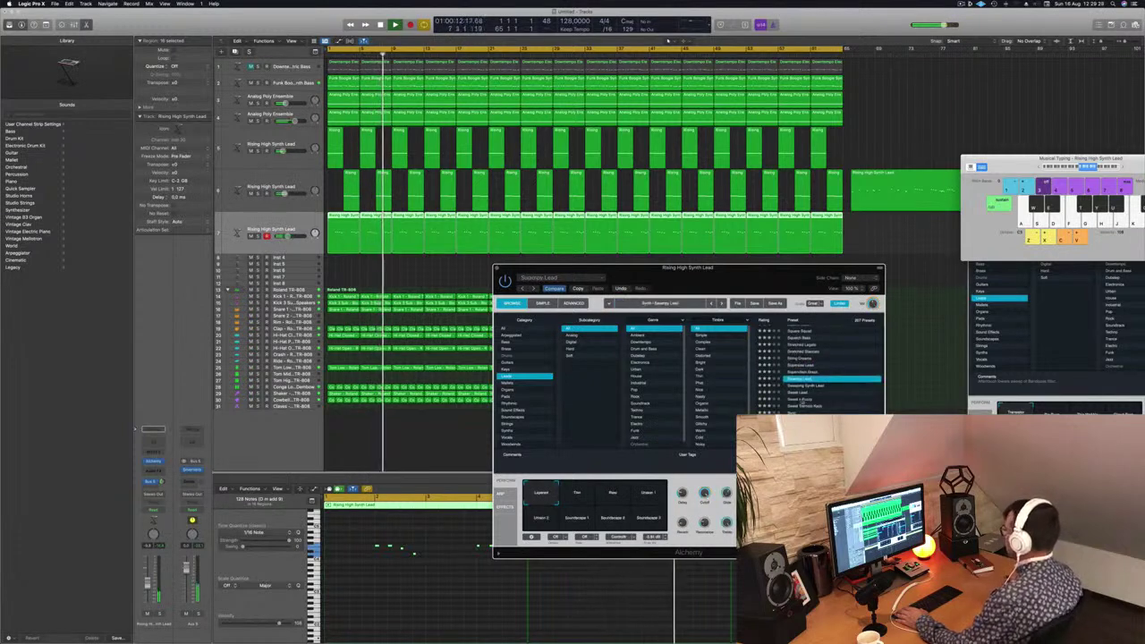
click(801, 401)
key(Down)
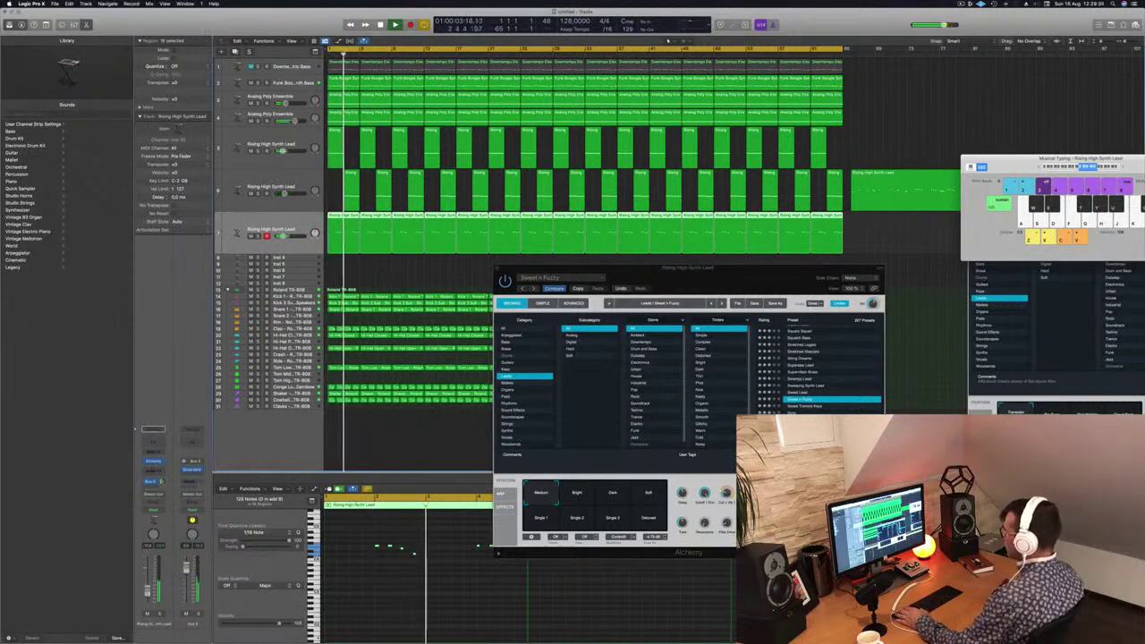
drag(717, 284, 694, 284)
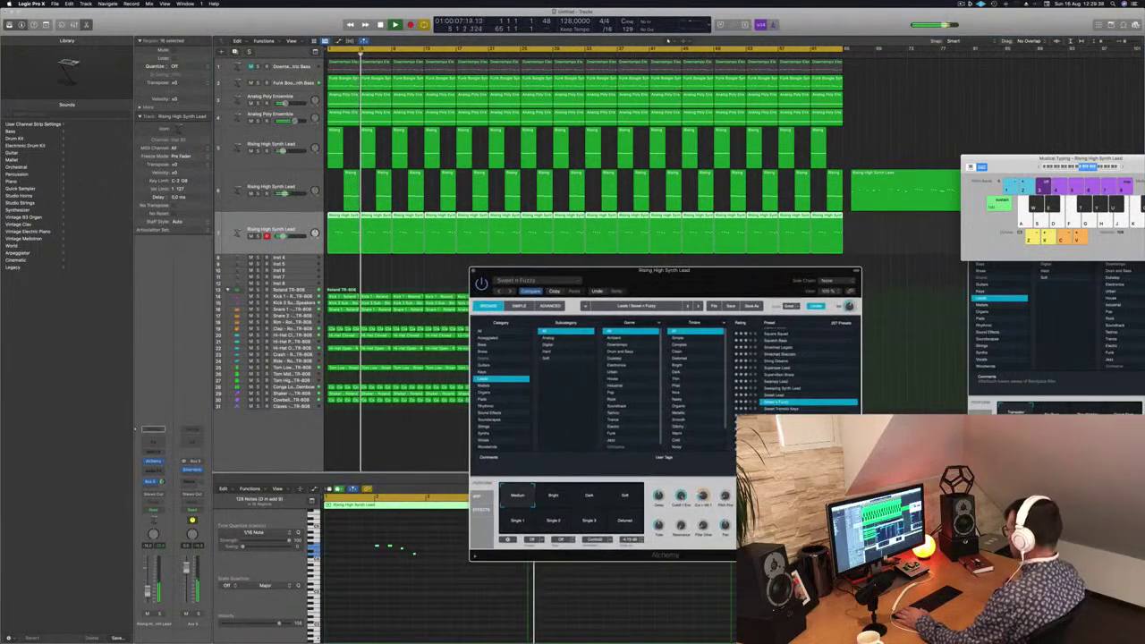
- Audition the Sweet Tremolo Keys, Tokyo Futures and Tight Punchy Lead presets on the third lead track
click(780, 408)
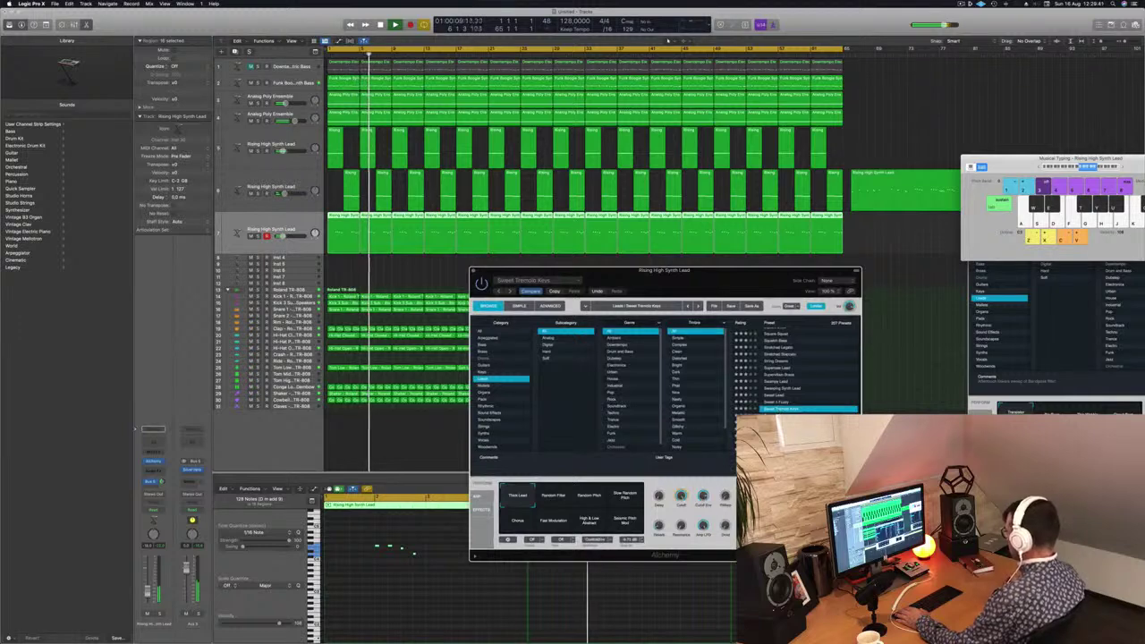
scroll(780, 410, down, 2)
click(782, 403)
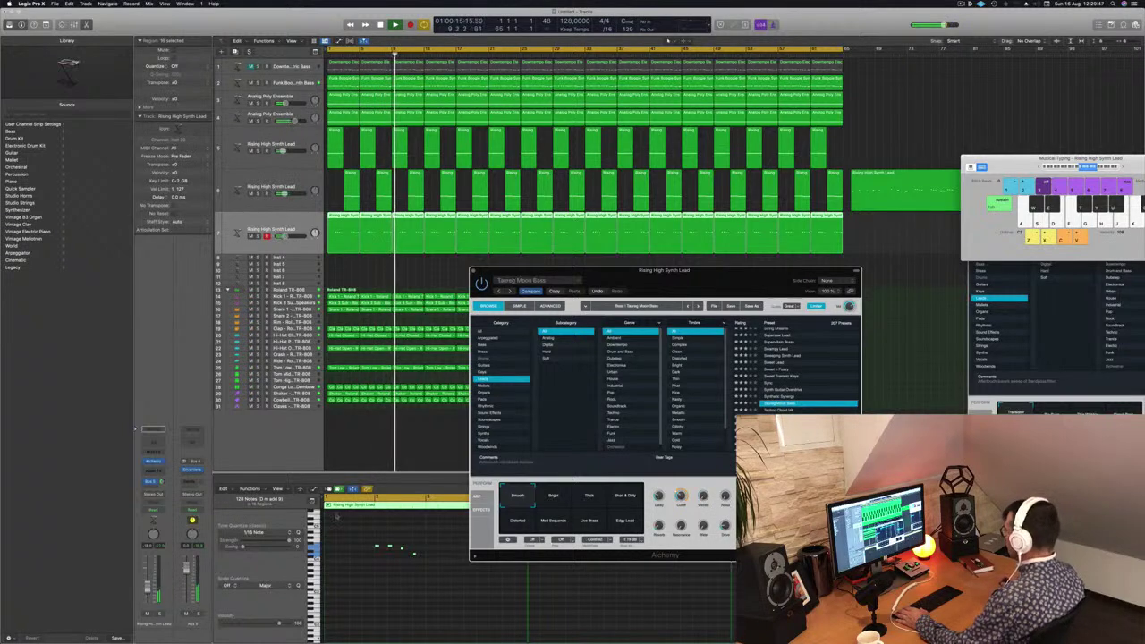
scroll(790, 377, down, 4)
click(787, 400)
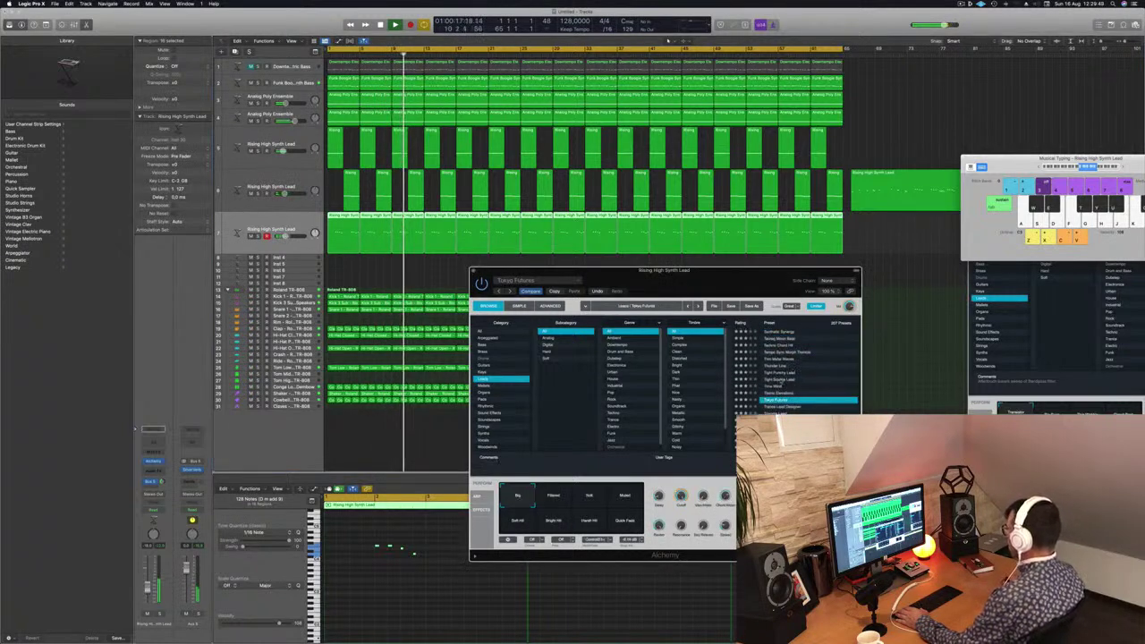
click(791, 373)
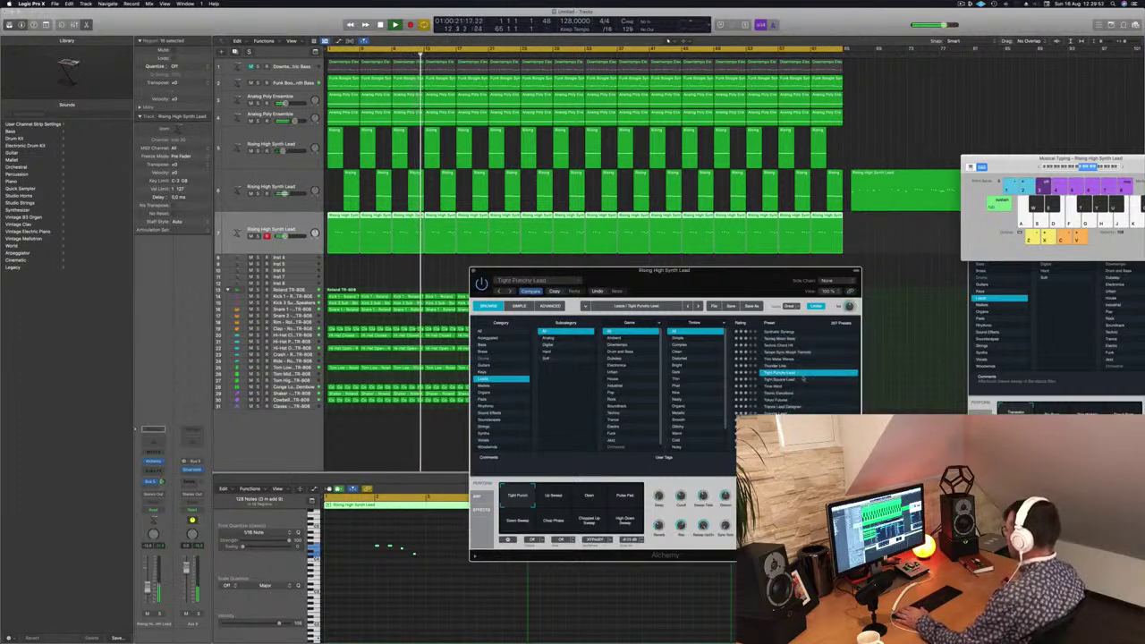
scroll(799, 397, down, 1)
click(800, 385)
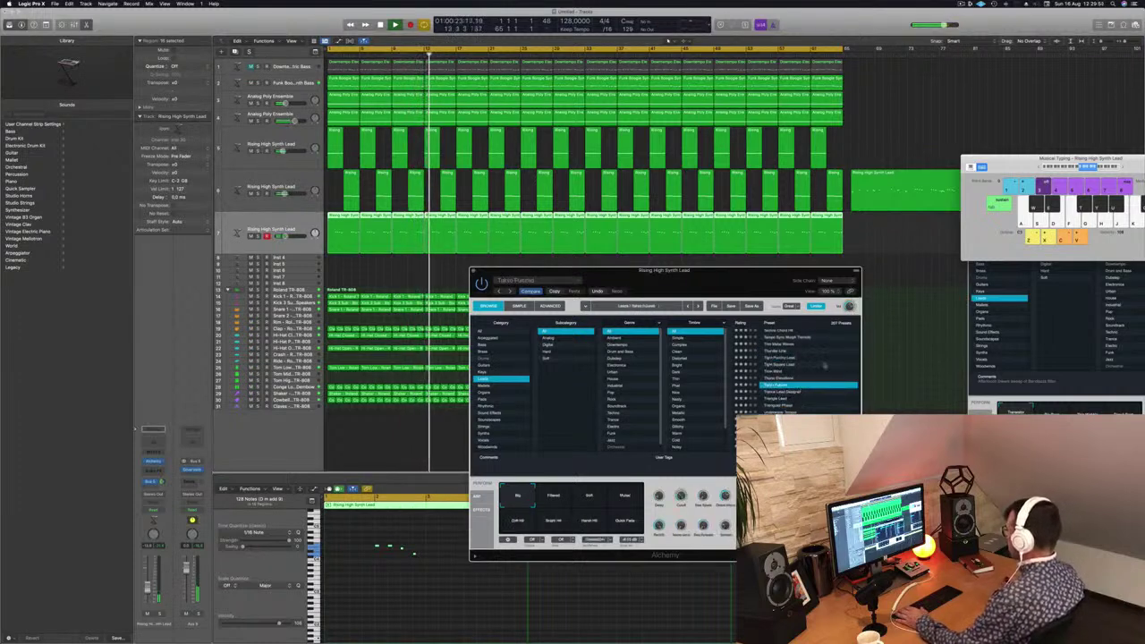
- Try the Underwater Temple and Water Shredder presets and choose 70s Classic Synth Bass for the third lead track
scroll(821, 369, down, 2)
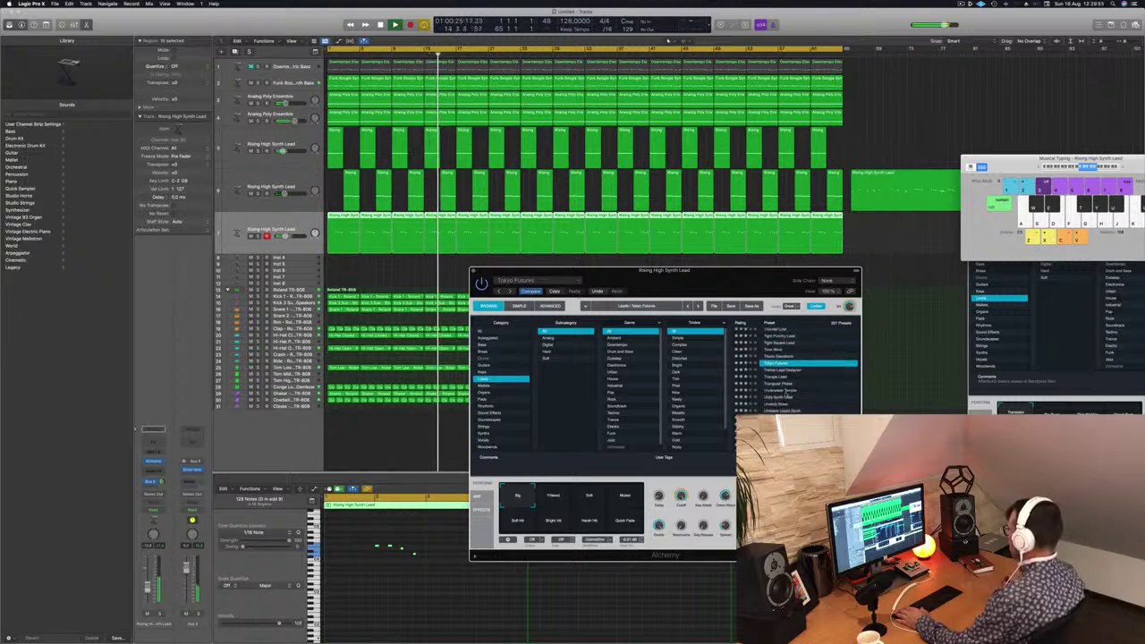
click(809, 390)
scroll(809, 400, down, 3)
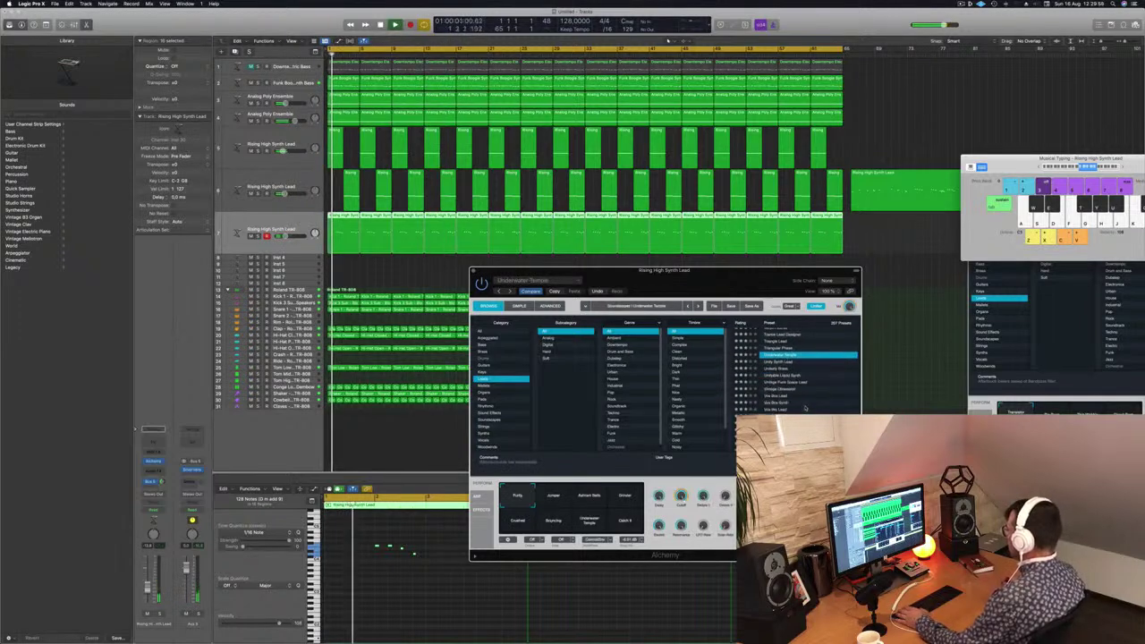
scroll(796, 399, down, 2)
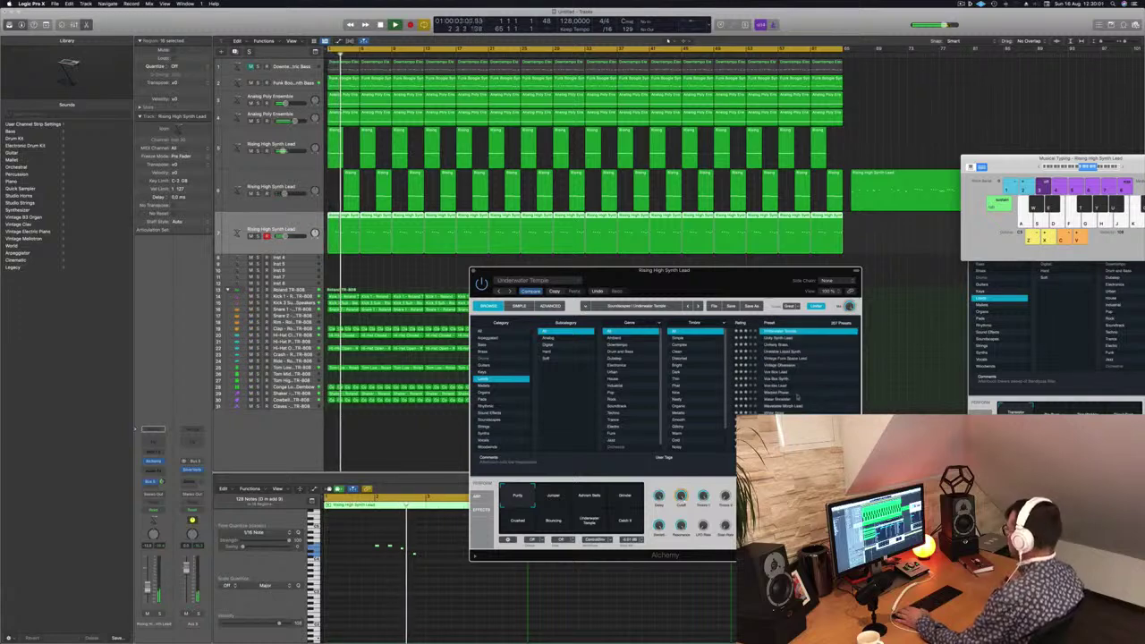
click(777, 399)
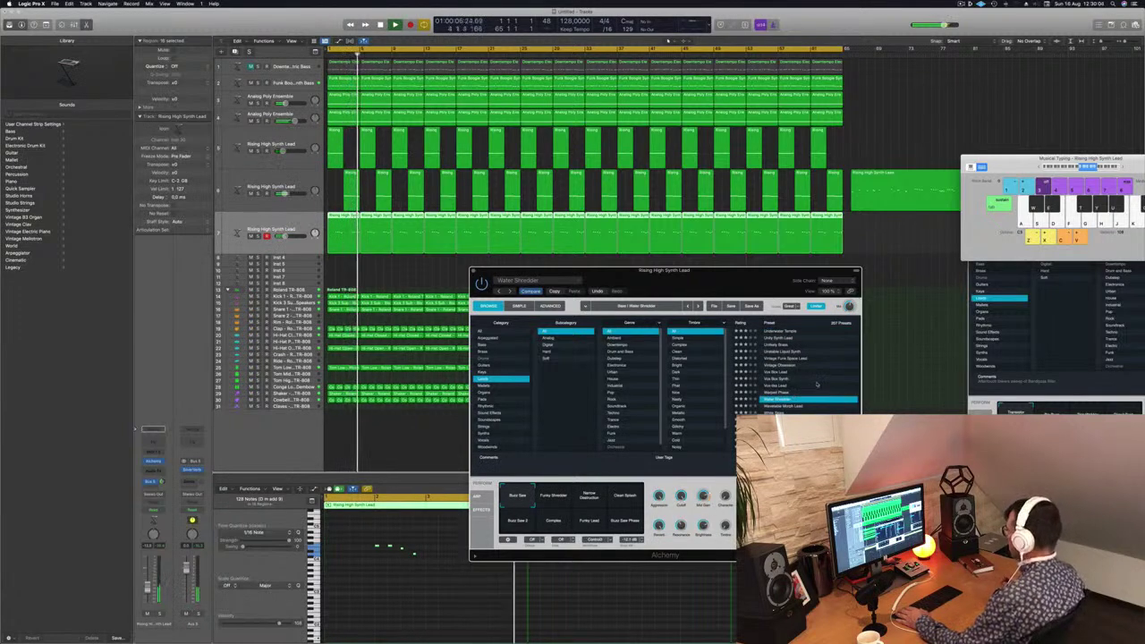
scroll(809, 375, up, 10)
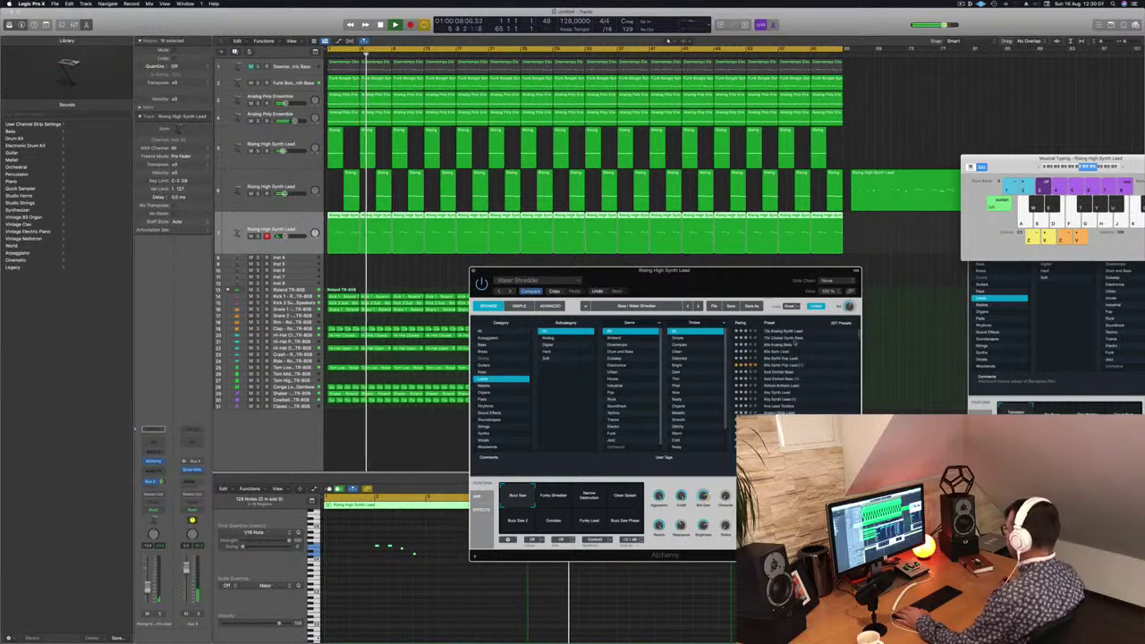
click(790, 339)
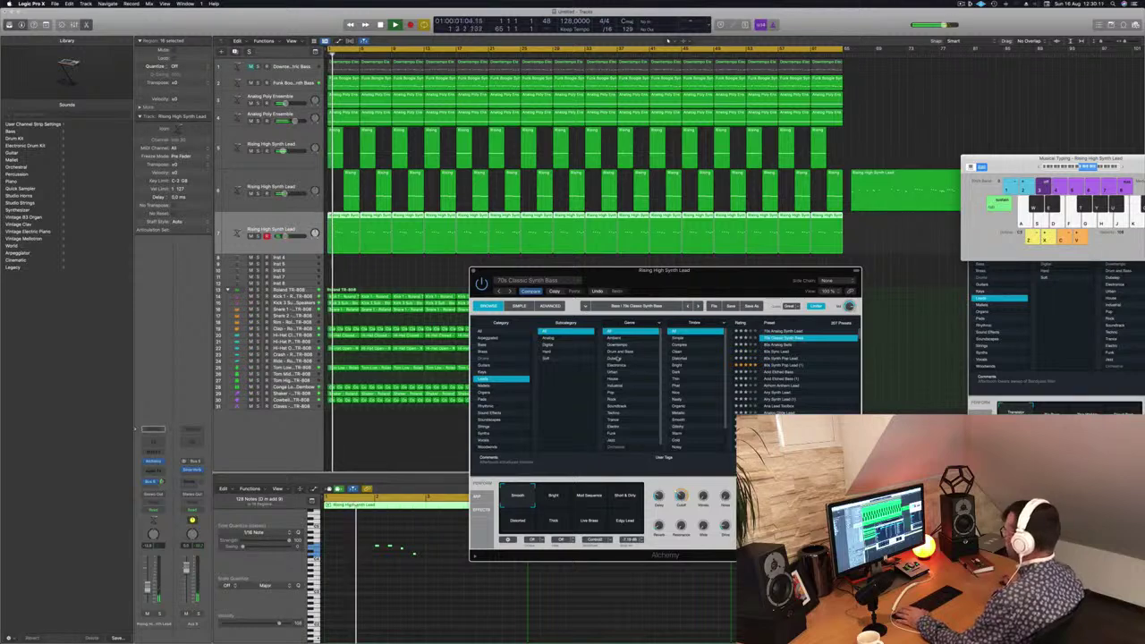
- Select the second lead track and close the third lead's Alchemy window and Musical Typing to uncover the arrangement
drag(726, 279, 807, 193)
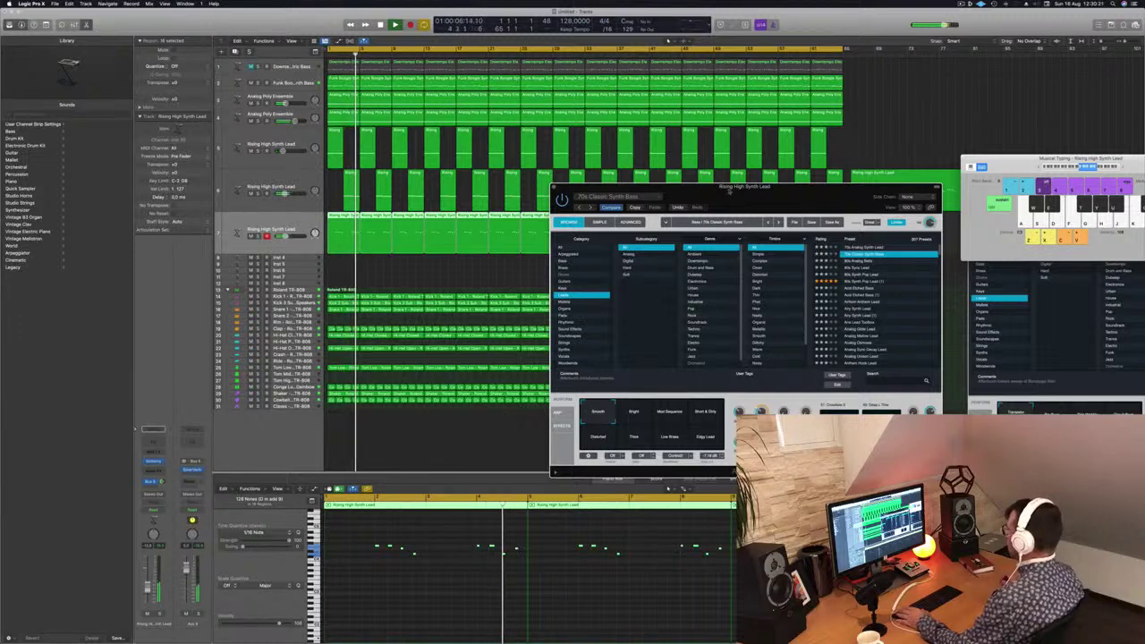
drag(729, 190, 816, 183)
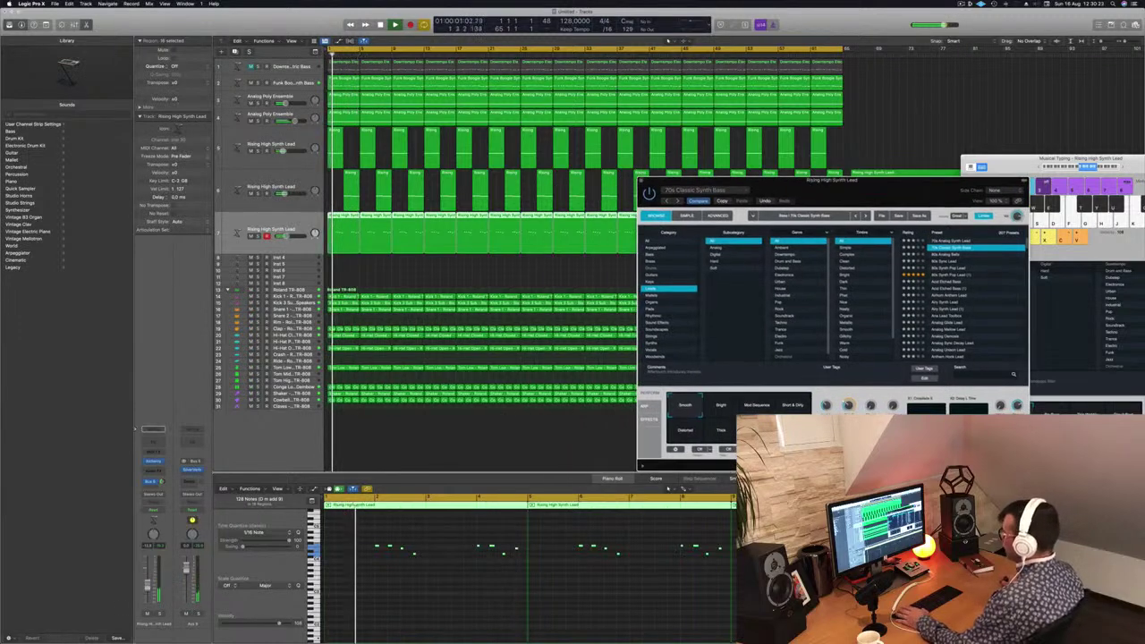
click(299, 186)
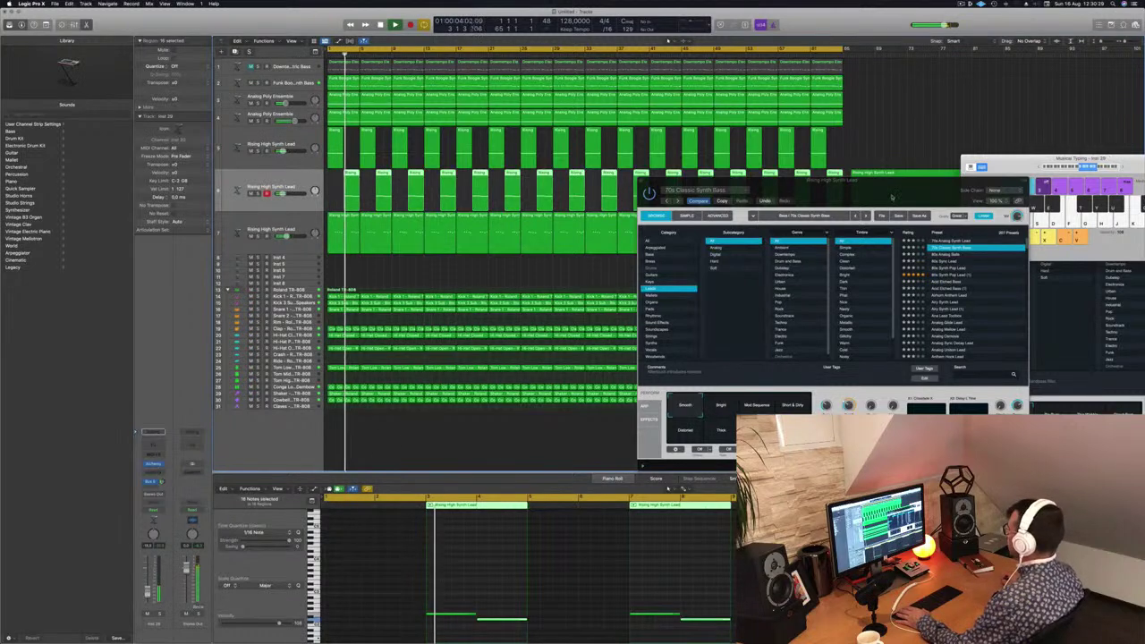
drag(892, 197, 625, 251)
click(375, 235)
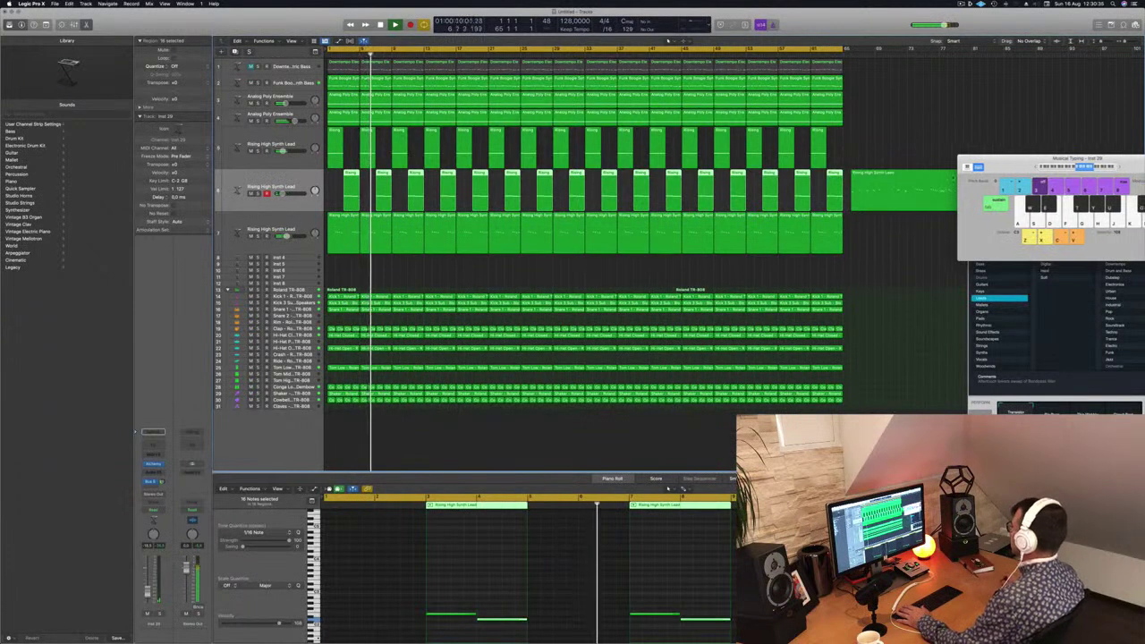
drag(953, 177, 784, 203)
key(super+k)
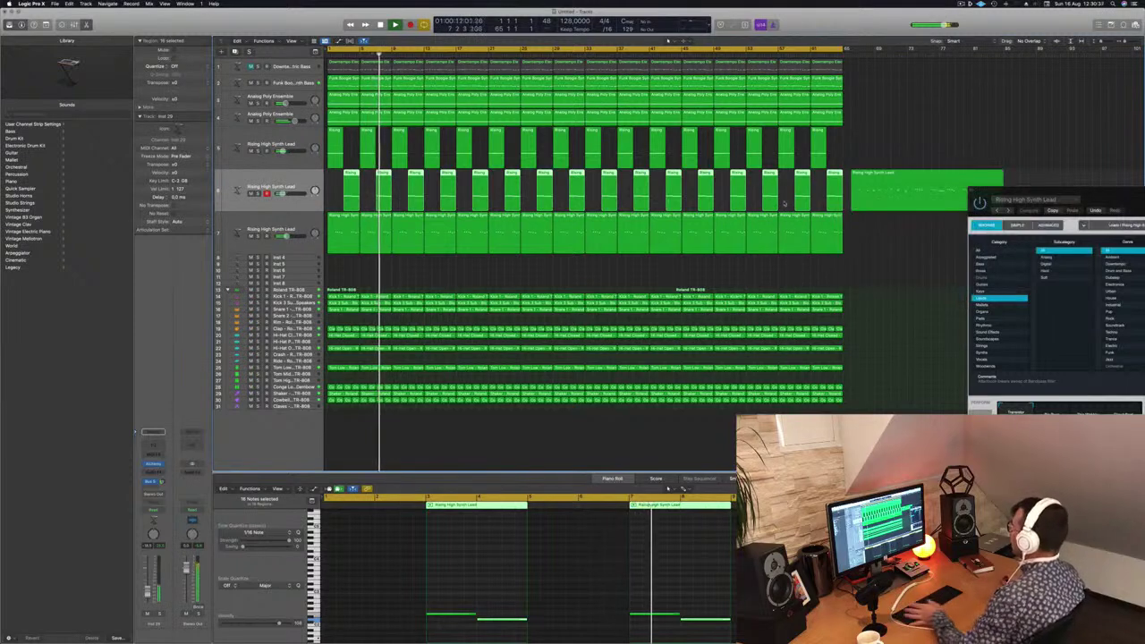
- Play from the start, move the parked long recording on the second lead track to about bar 77, and stop playback
key(Return)
click(909, 120)
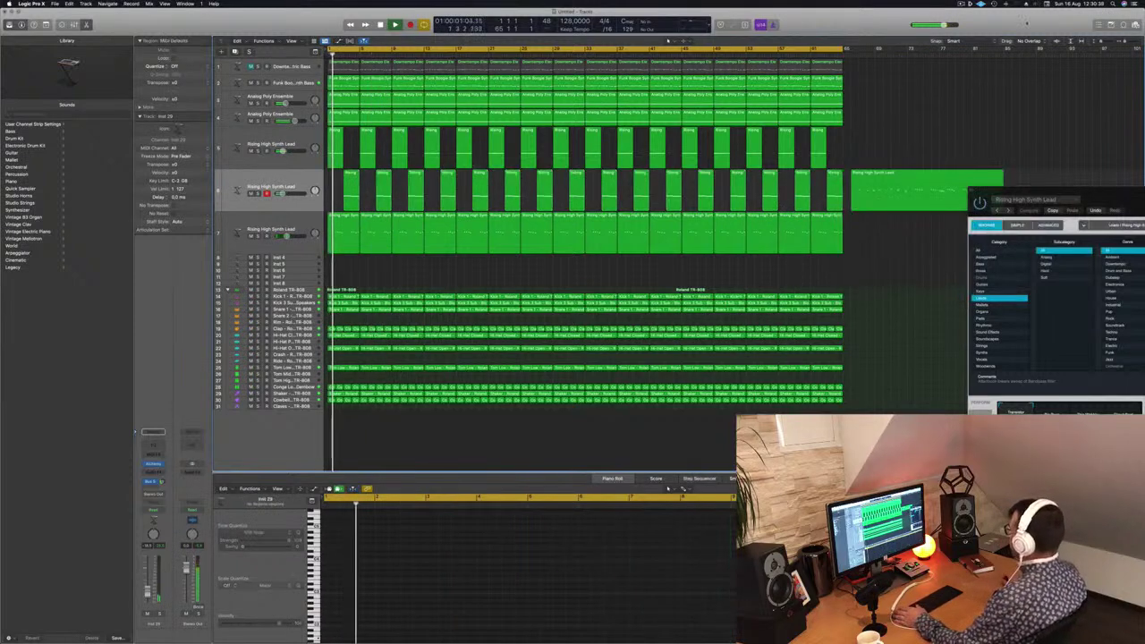
click(959, 4)
click(886, 20)
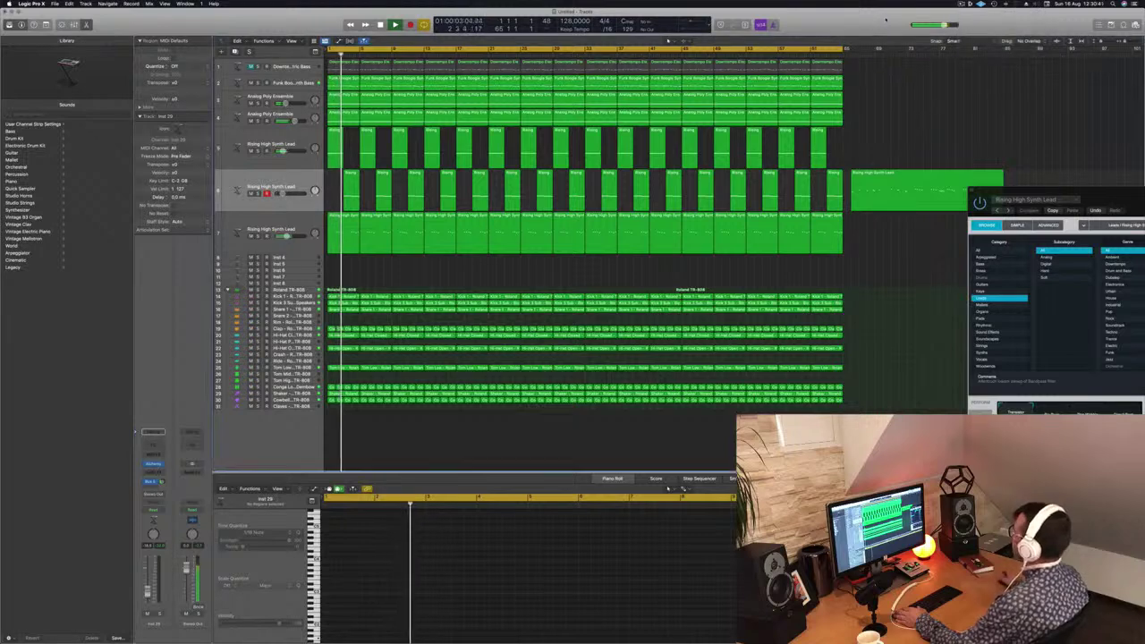
drag(894, 183, 987, 183)
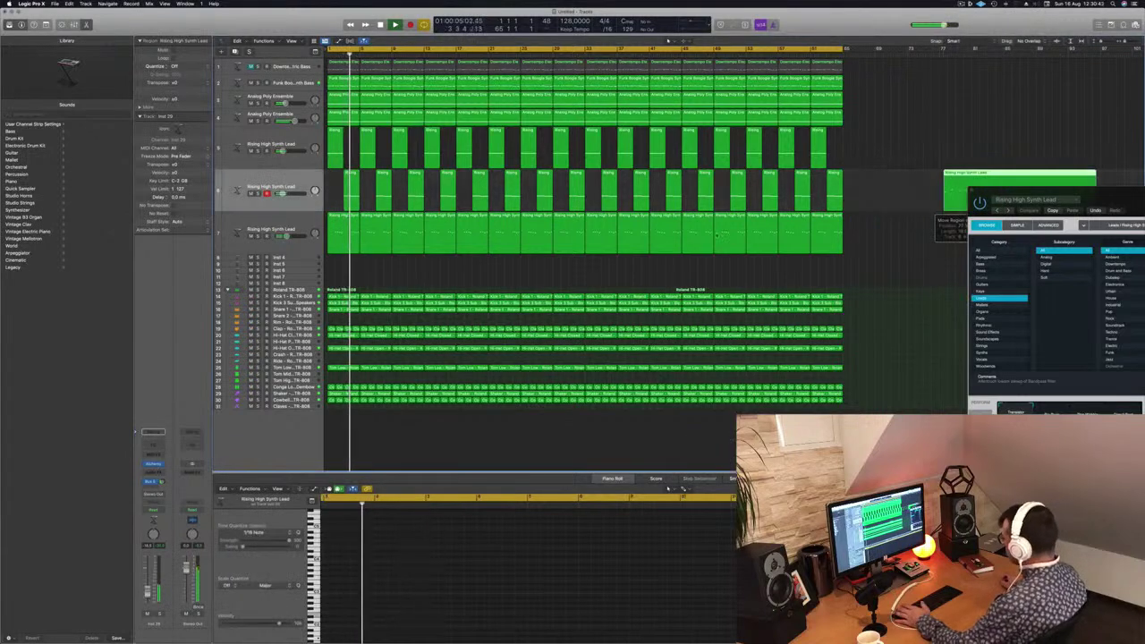
key(space)
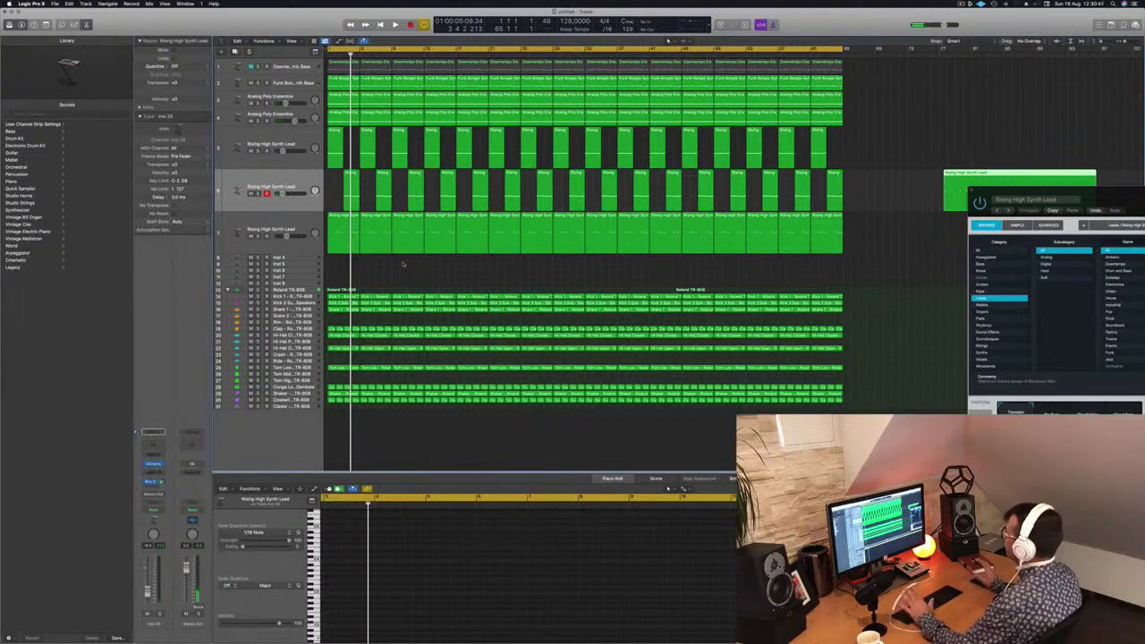
- Deselect the recording, play from the beginning and show the Mixer below the arrangement
click(410, 274)
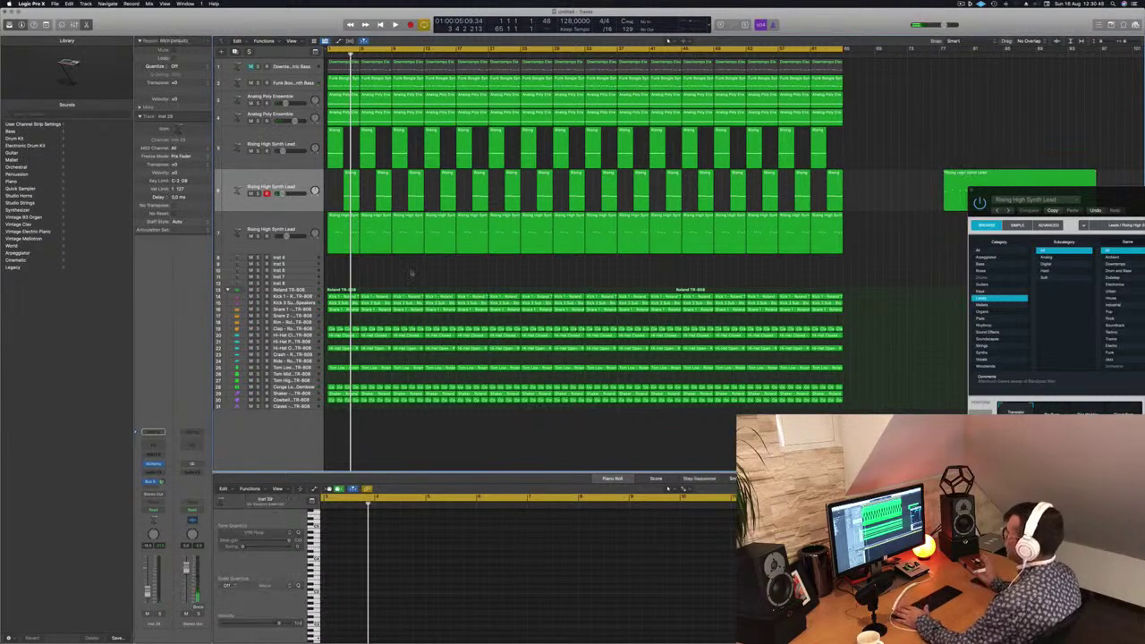
key(Return)
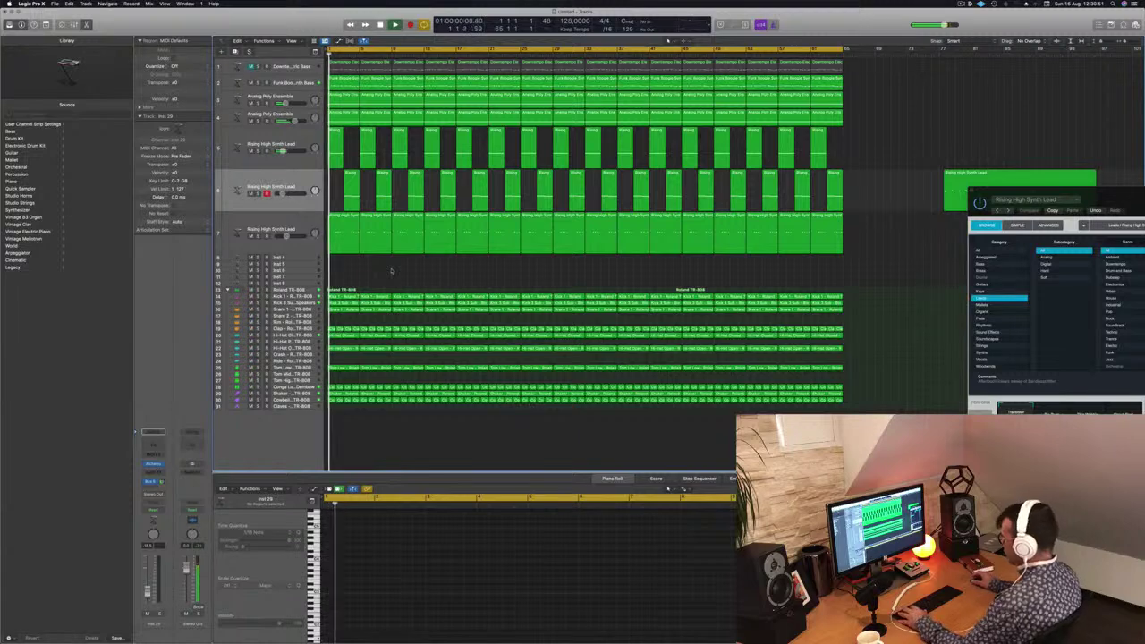
key(x)
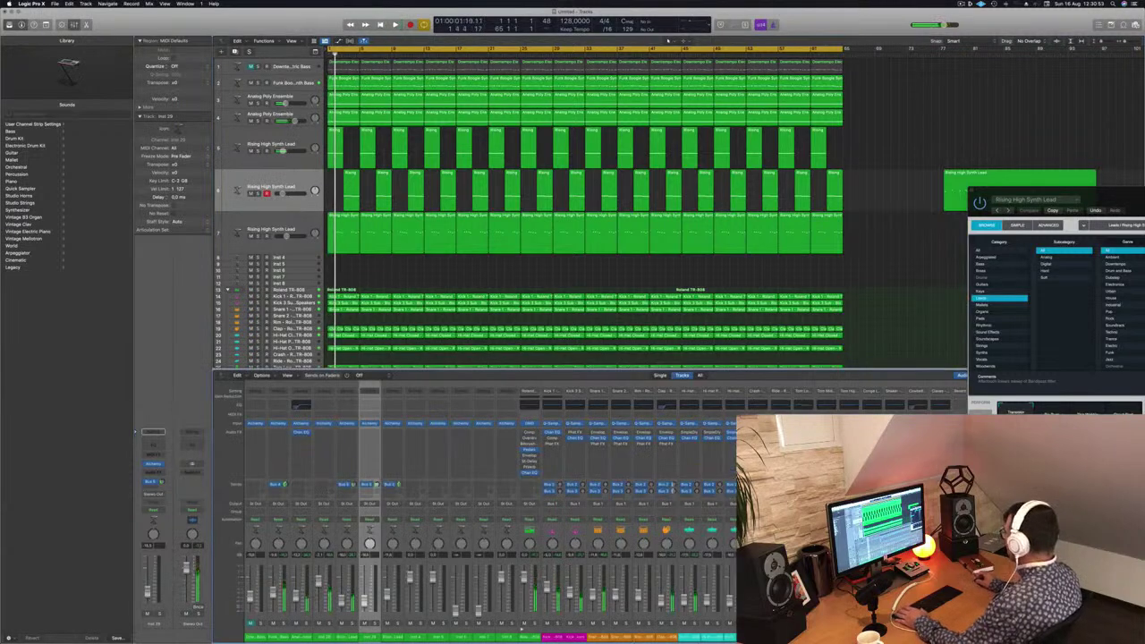
key(Return)
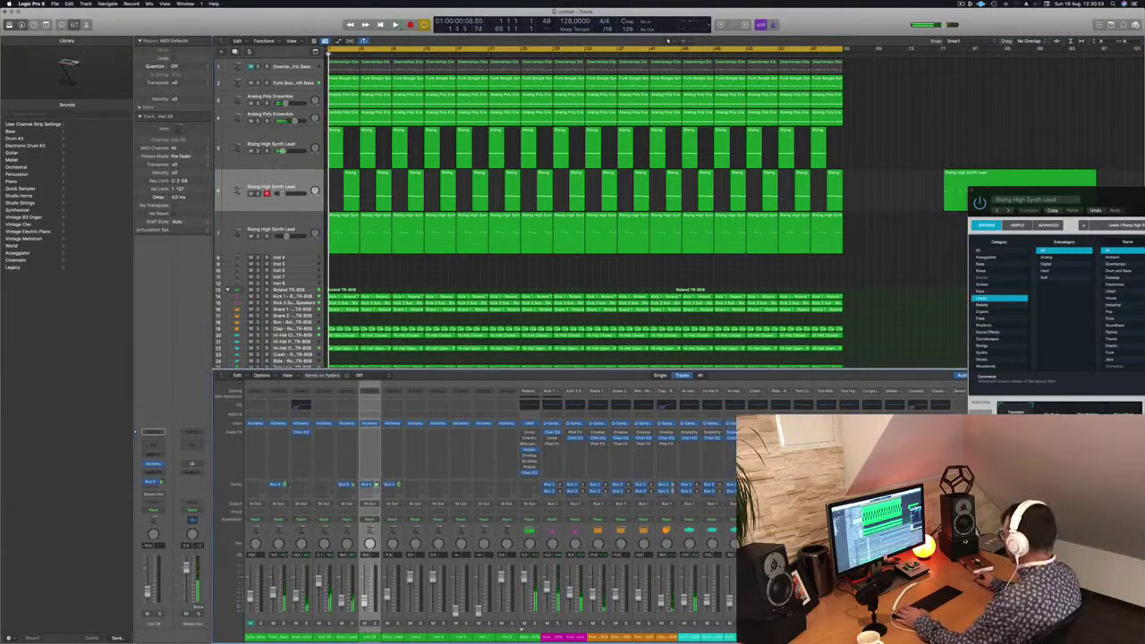
- Pull the faders of the TR-808 drum channels and the unmuted synth channels all the way down, and clear the multi-channel selection
drag(940, 636, 598, 635)
key(Up)
key(Up)
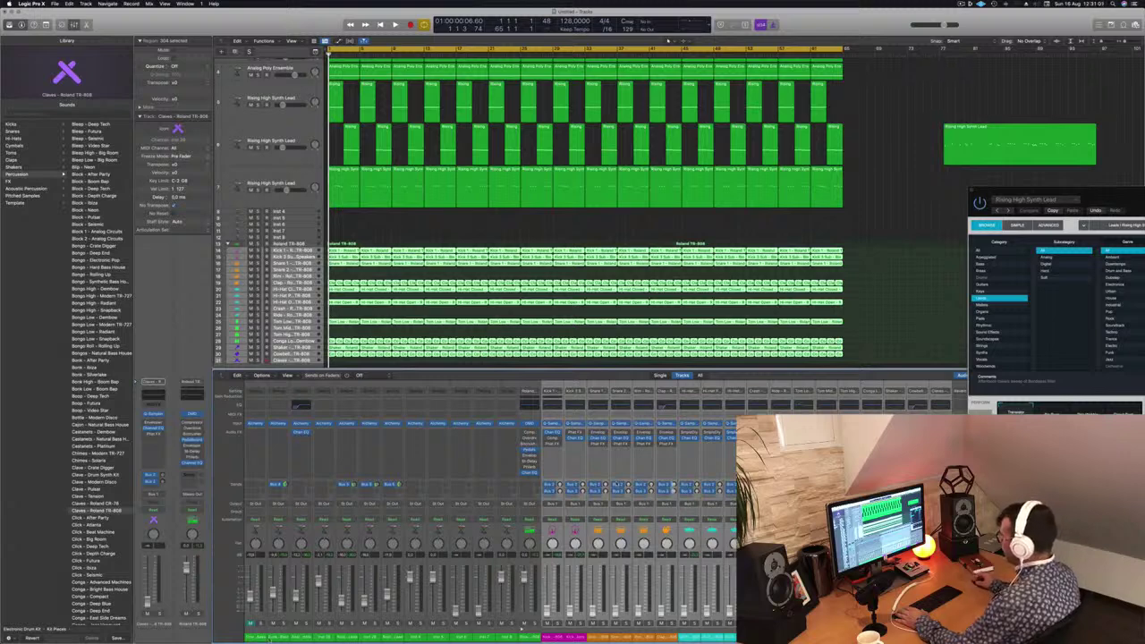
drag(273, 638, 365, 640)
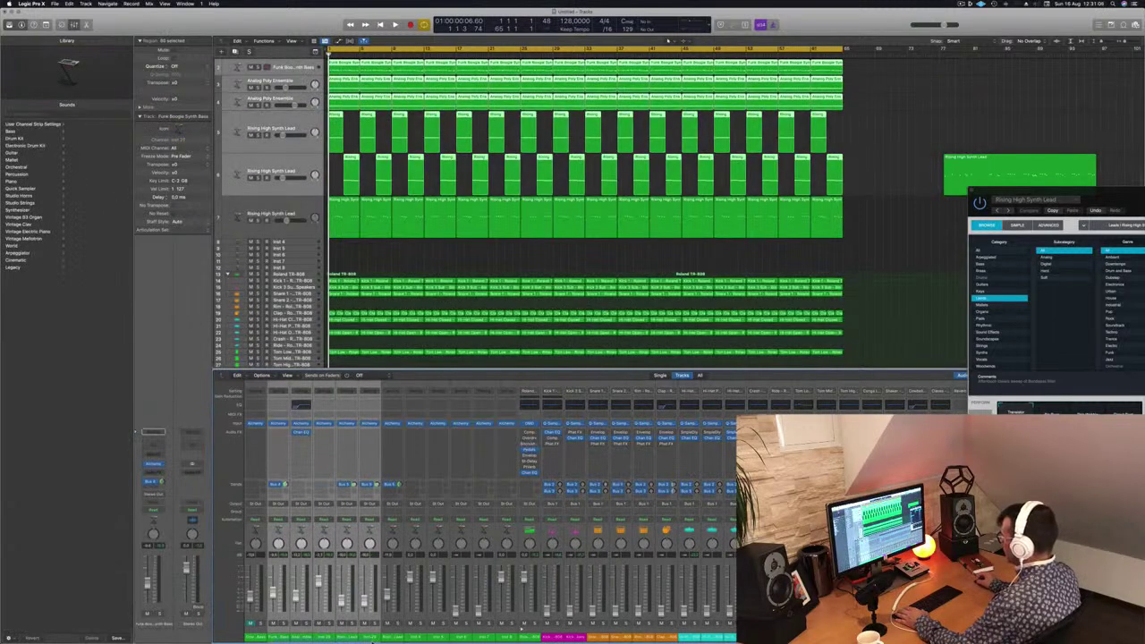
key(Down)
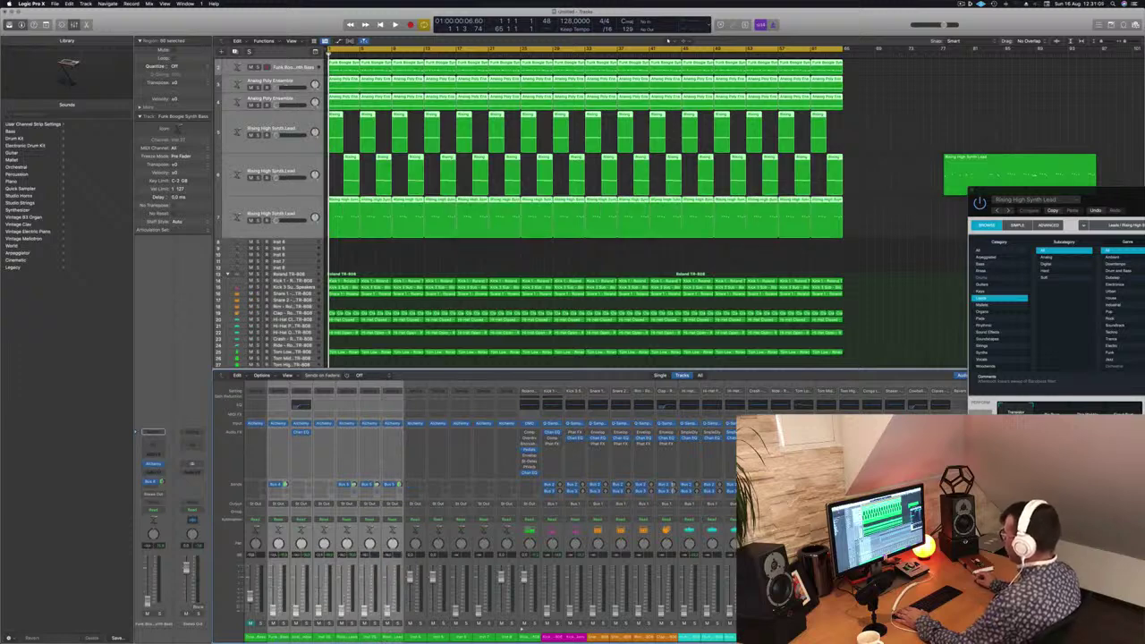
click(856, 251)
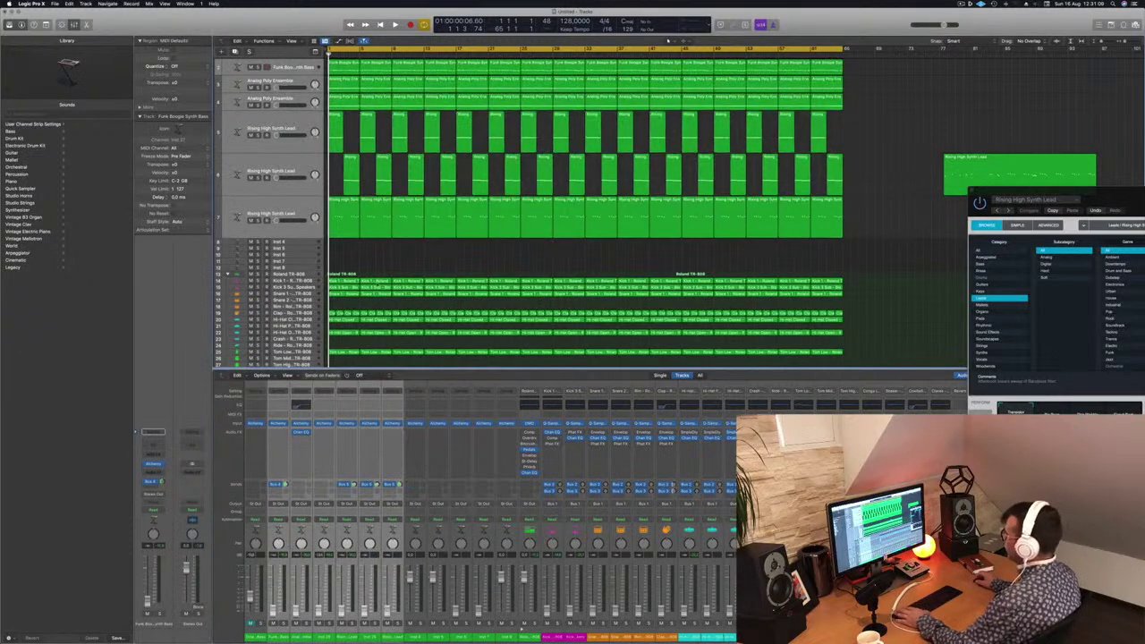
- Select the Kick 1 track, play from the start and raise the Kick 1 and Kick 3 Sub faders
click(295, 279)
key(space)
key(space)
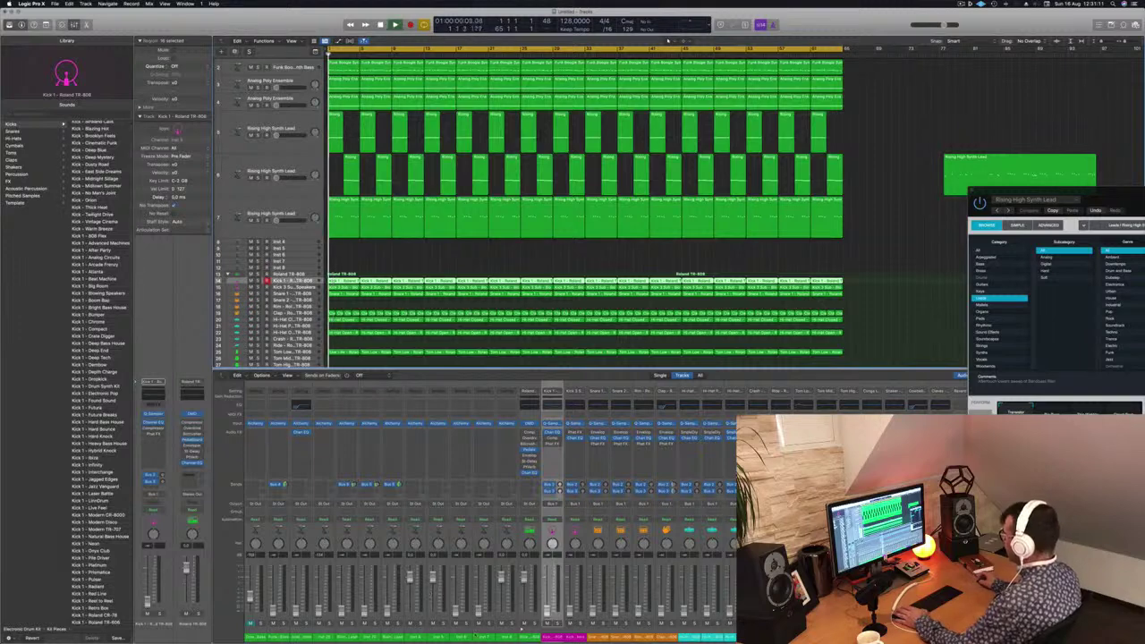
key(space)
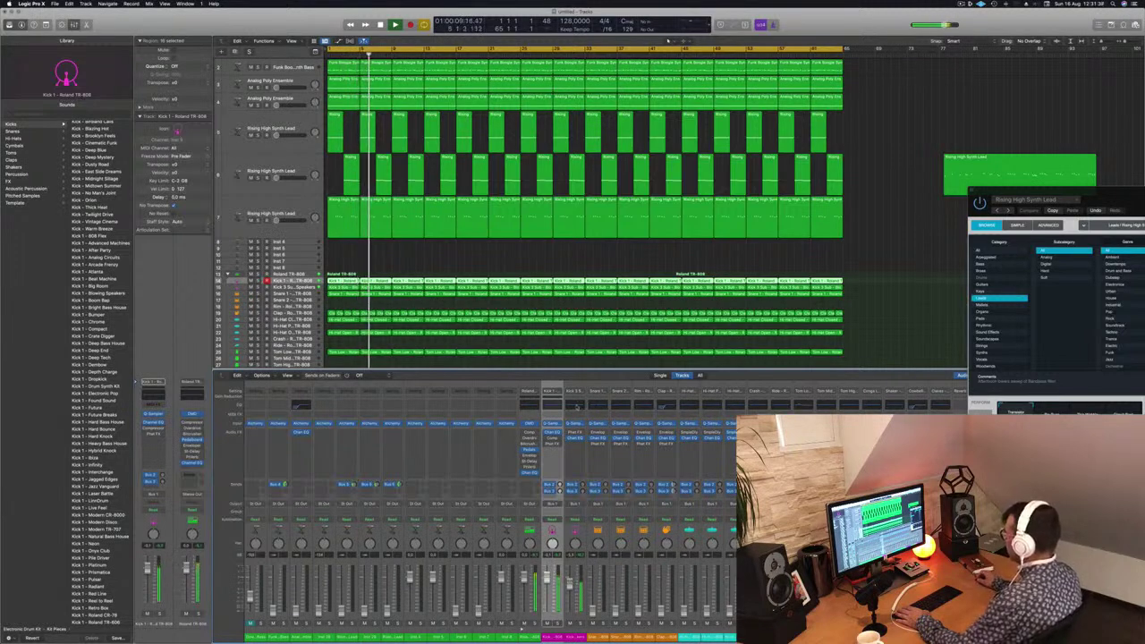
- Show the Channel EQ of Kick 3 Sub beside the arrangement and select the Kick 3 Sub track
click(577, 405)
drag(533, 95, 807, 99)
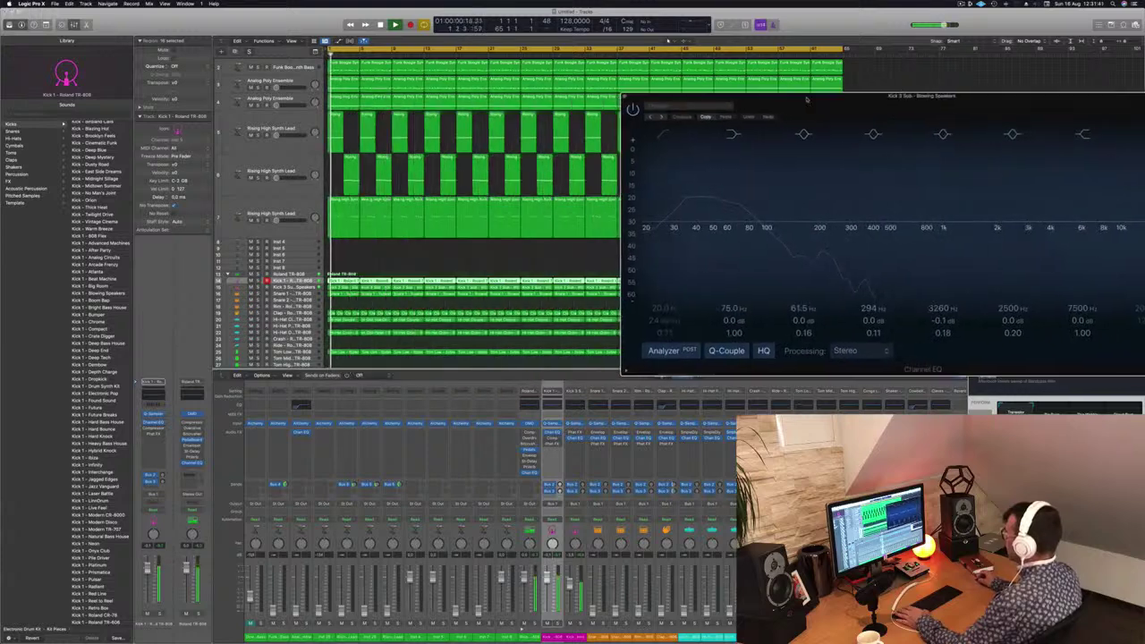
scroll(511, 102, up, 2)
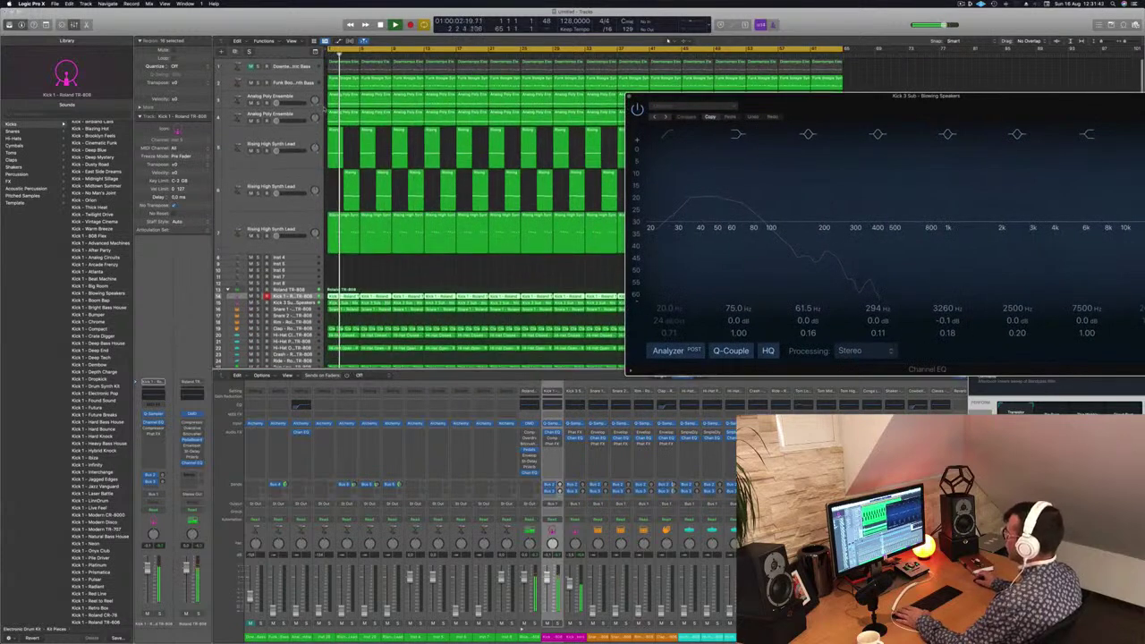
scroll(512, 102, down, 3)
key(Down)
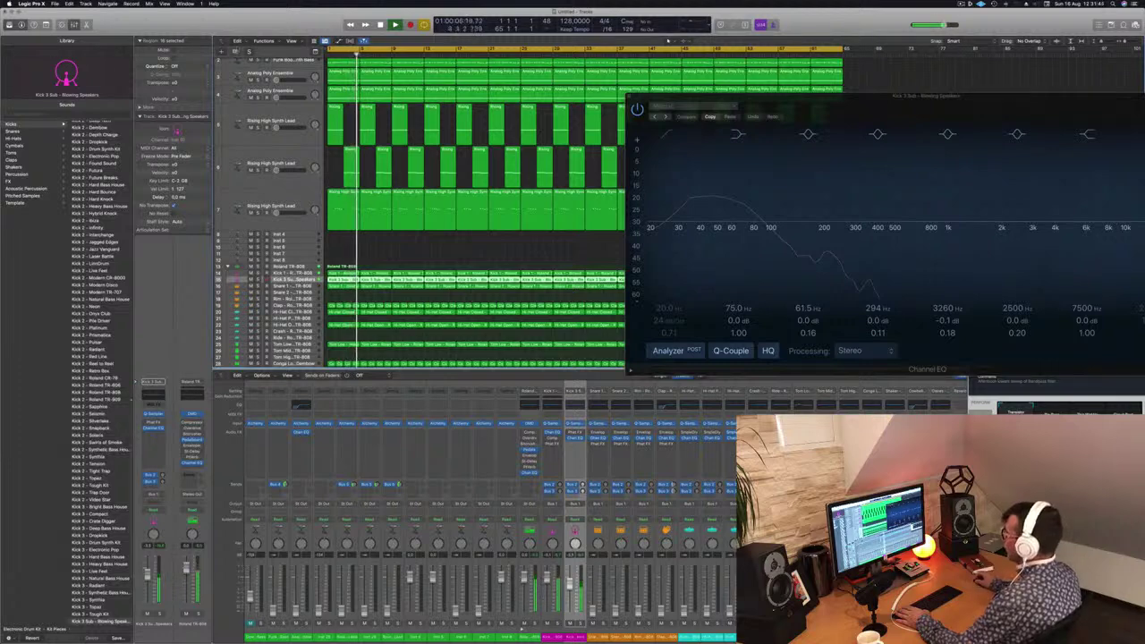
- Show the toolbar, enlarge the selected Kick 3 Sub track with Track Zoom and move the EQ window clear of the regions
key(ctrl+alt+super+t)
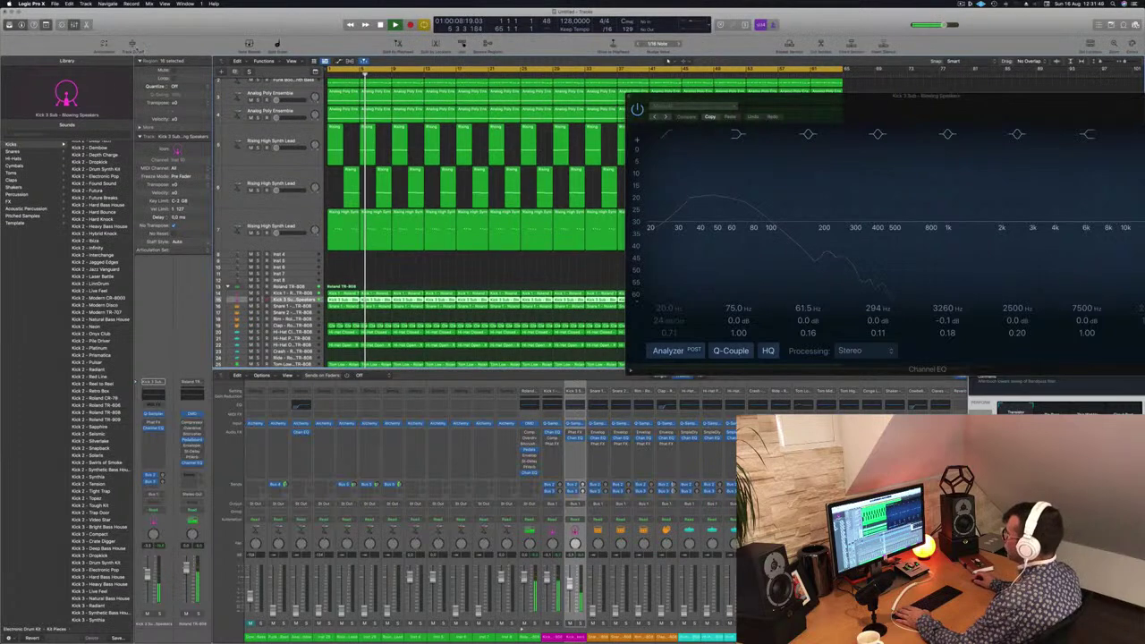
key(ctrl+z)
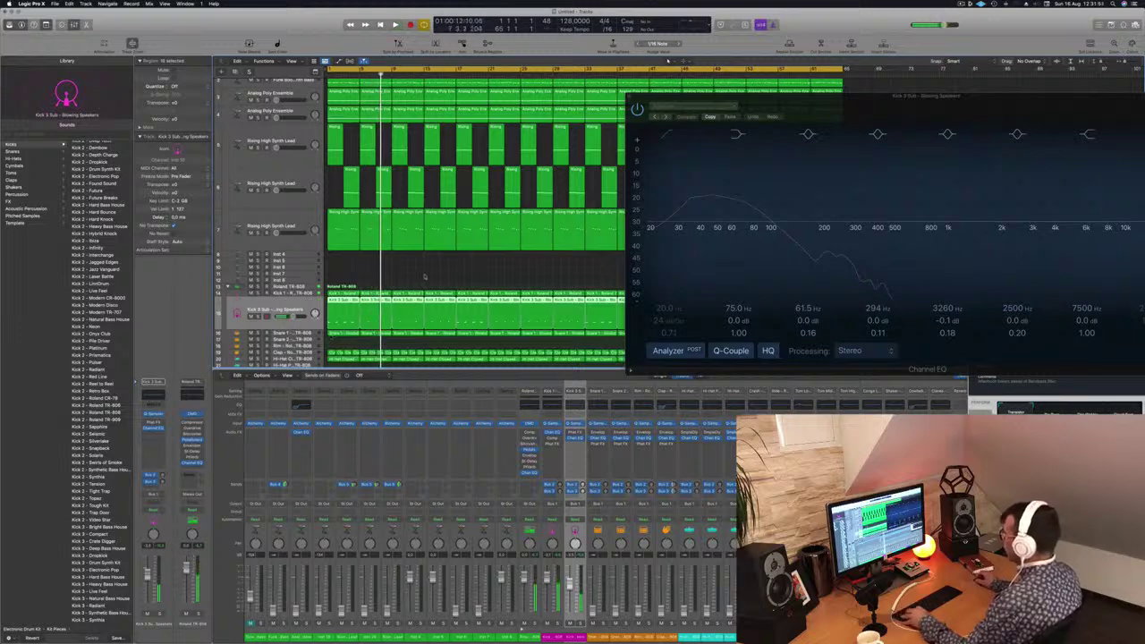
key(super+Left)
drag(834, 97, 1089, 107)
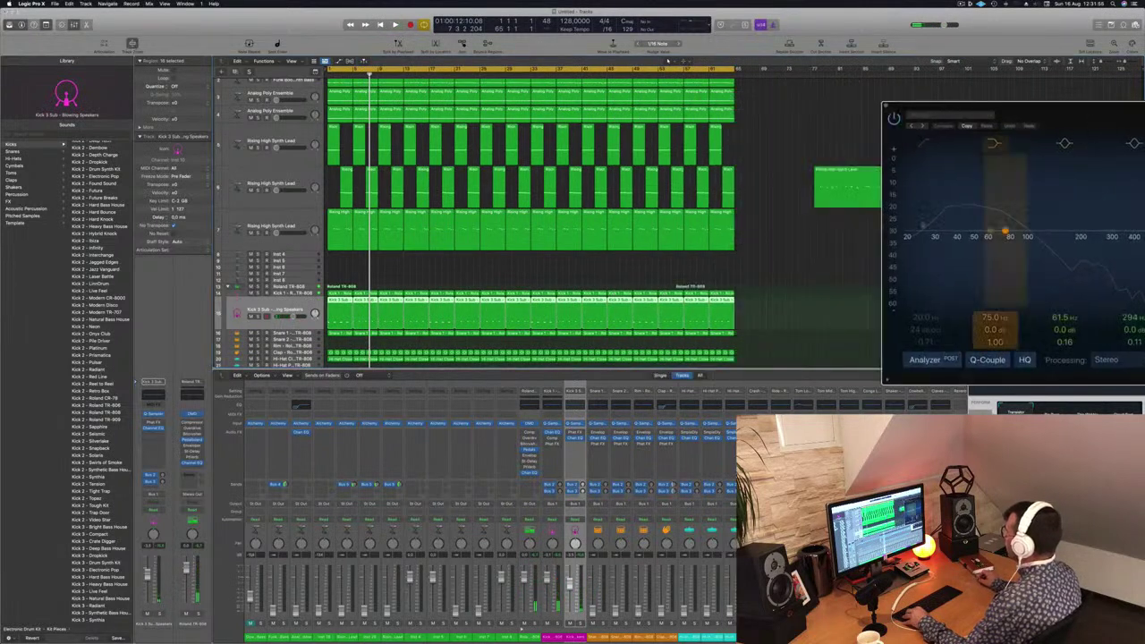
- Replace the Kick 3 Sub regions from bar 9 onward with repeated copies of the first two regions up to bar 65
drag(756, 301, 393, 309)
key(Delete)
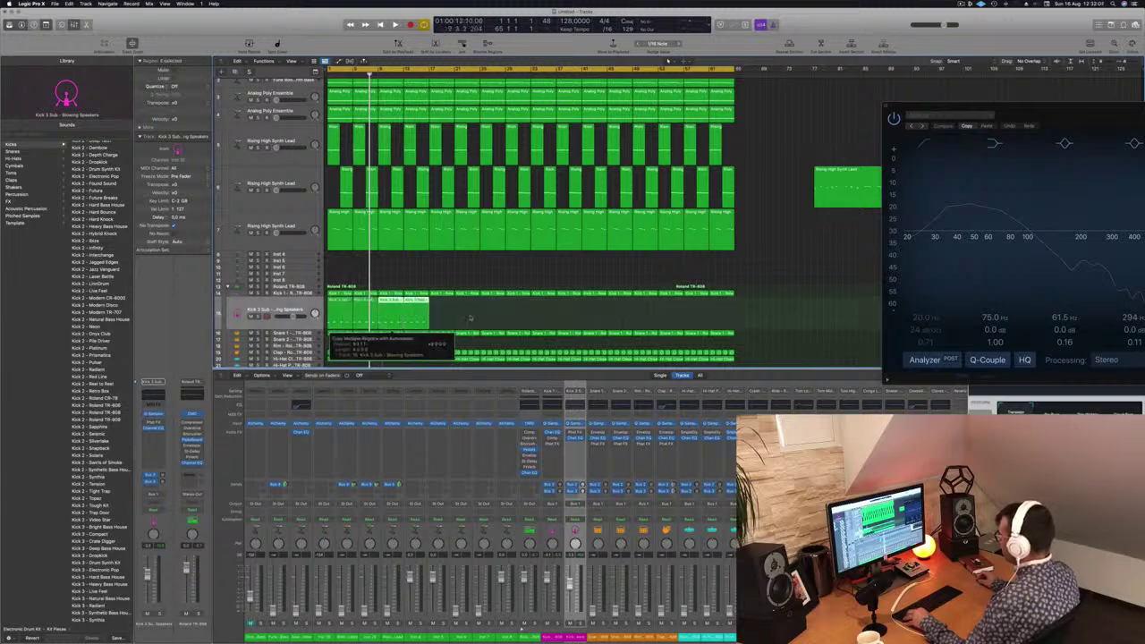
drag(469, 315, 645, 312)
drag(647, 305, 646, 305)
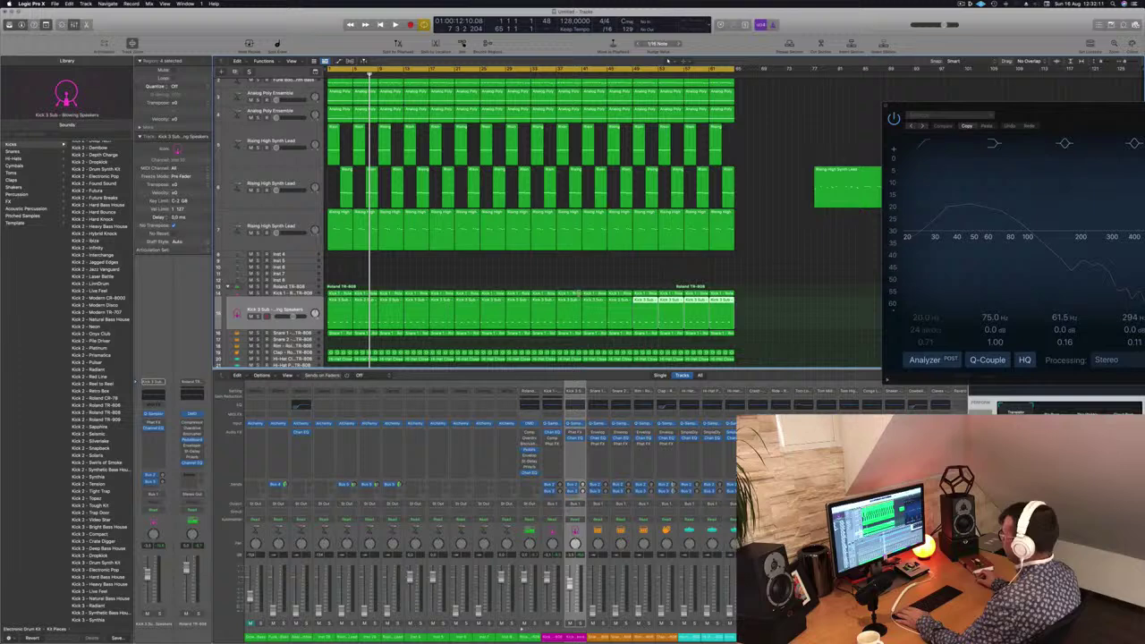
- Play the kicks from the start, select the Snare 1 track and raise its fader to sit with the kicks
key(space)
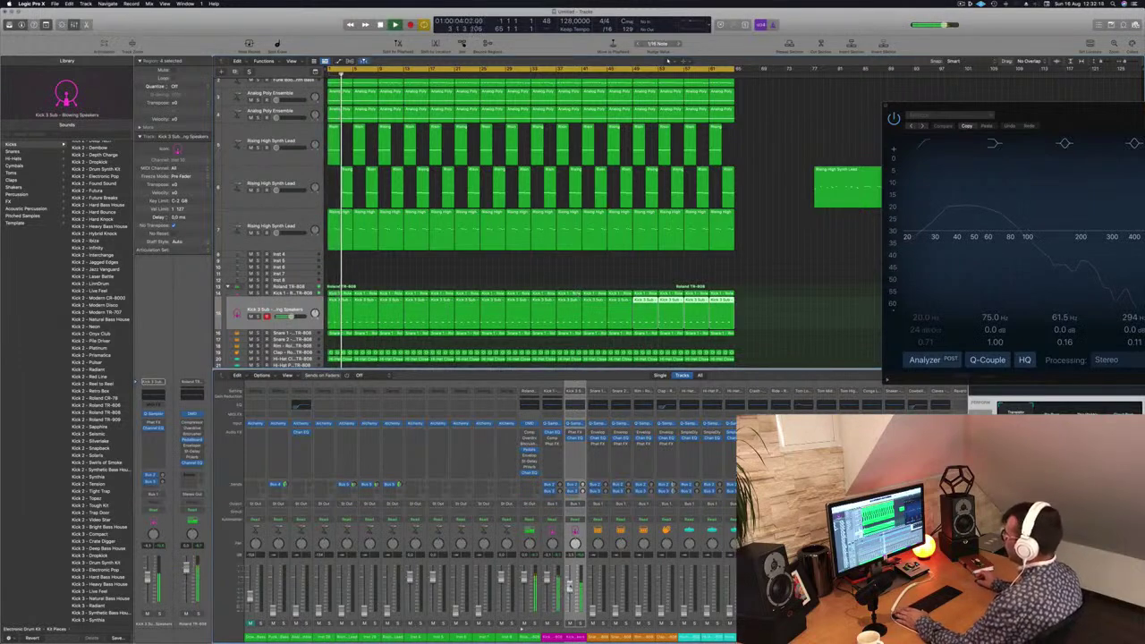
key(Return)
key(Down)
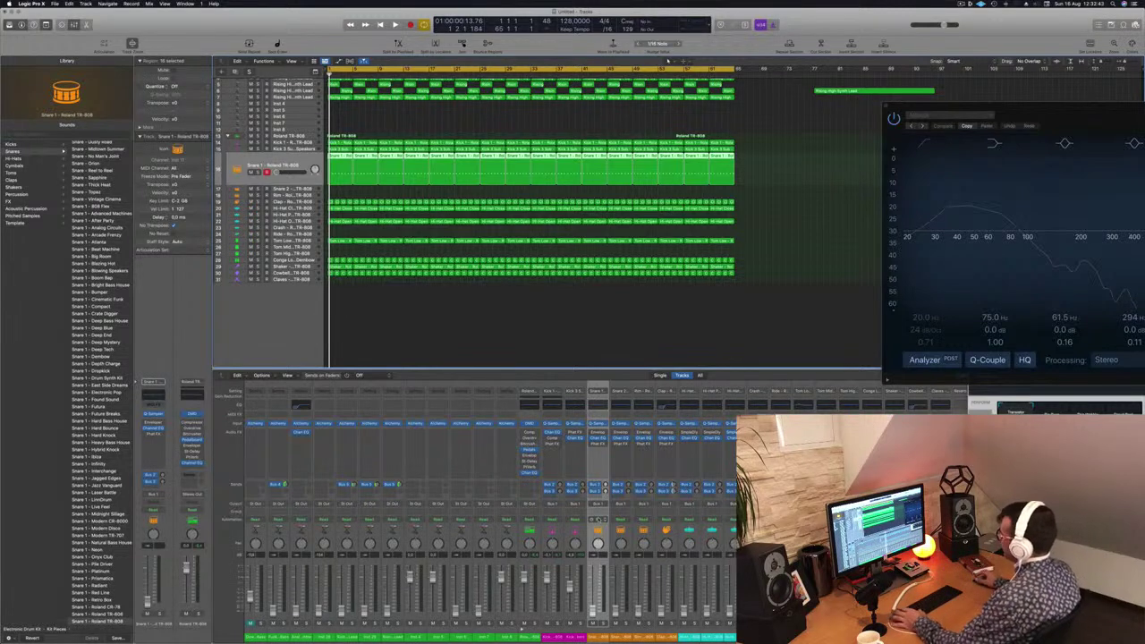
key(space)
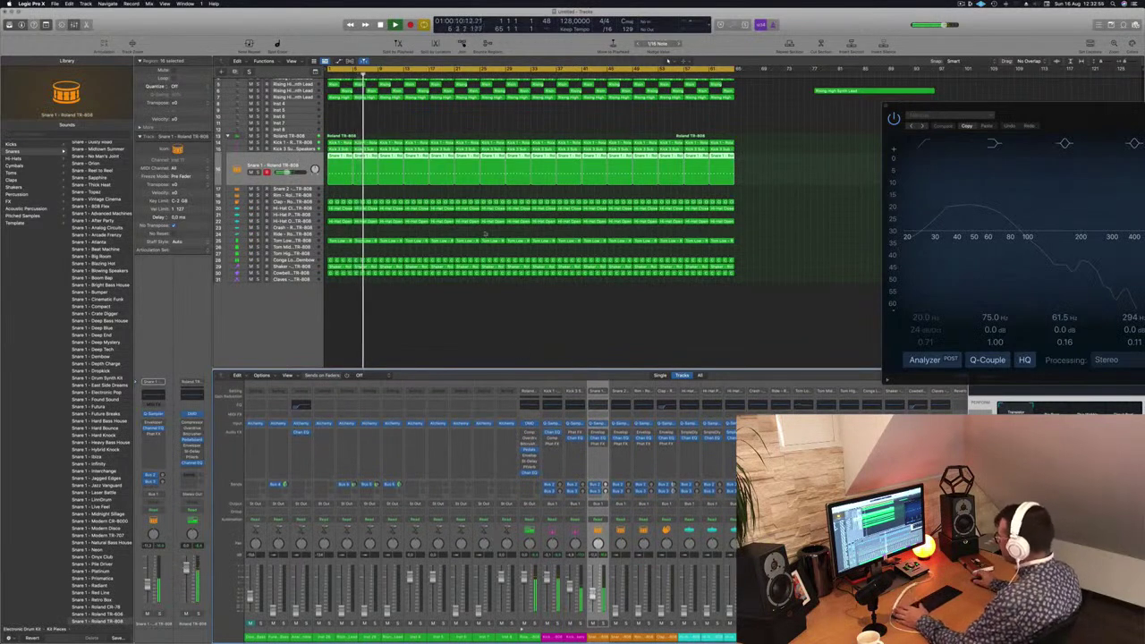
scroll(344, 132, up, 2)
key(space)
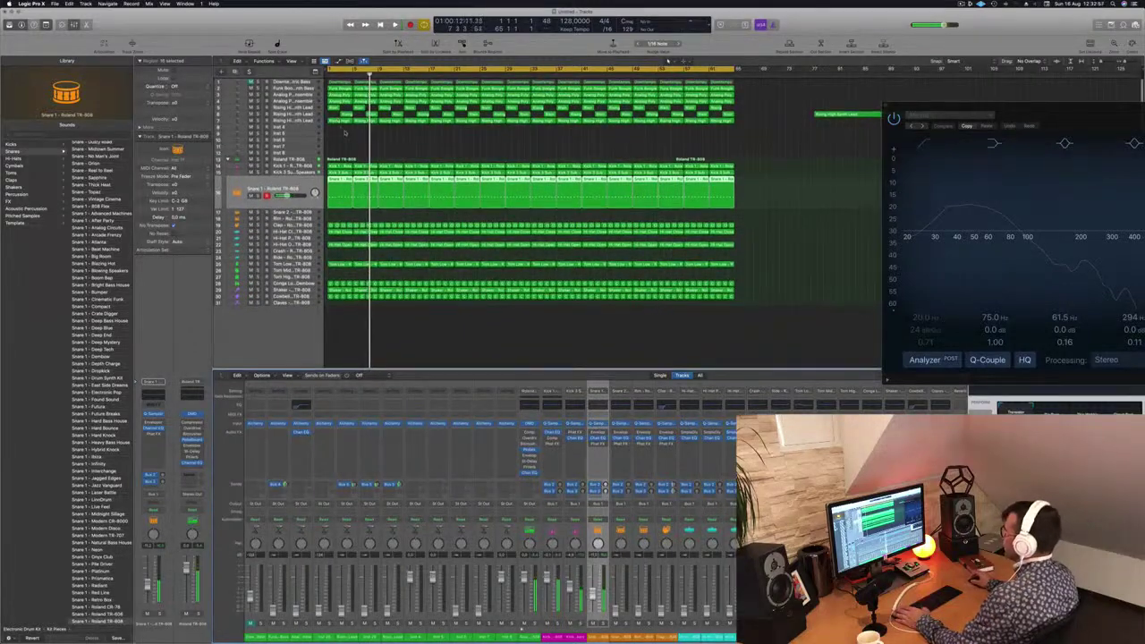
- Bring up the Funk Boogie Synth Bass level and add a Channel EQ with a +5.1 dB low shelf at 85.5 Hz, comparing it with bypass
click(276, 90)
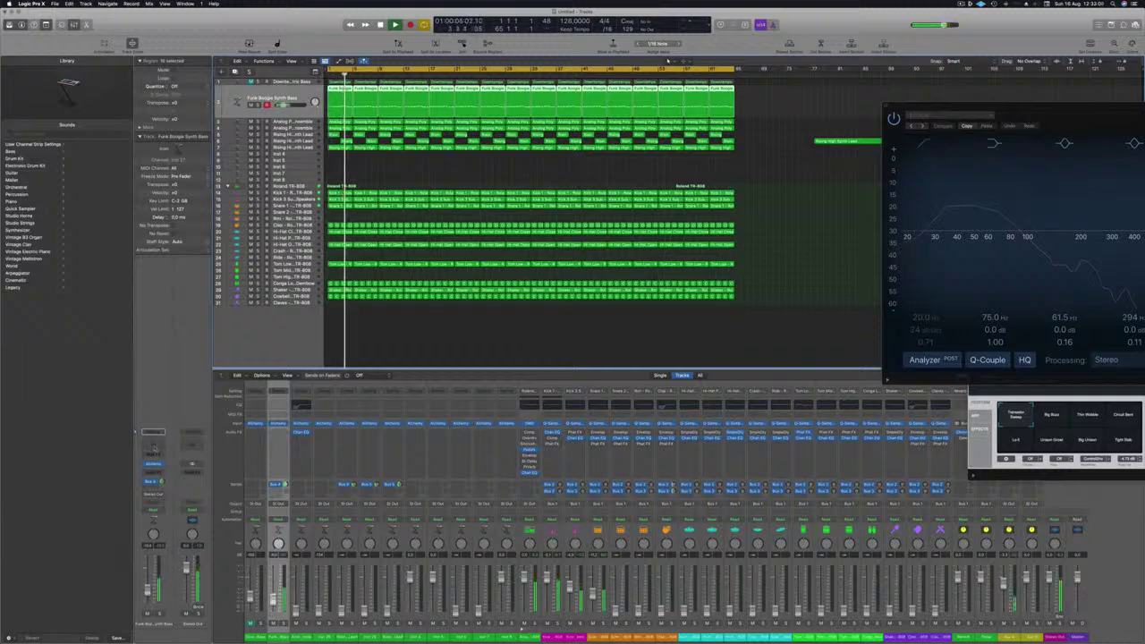
double_click(154, 448)
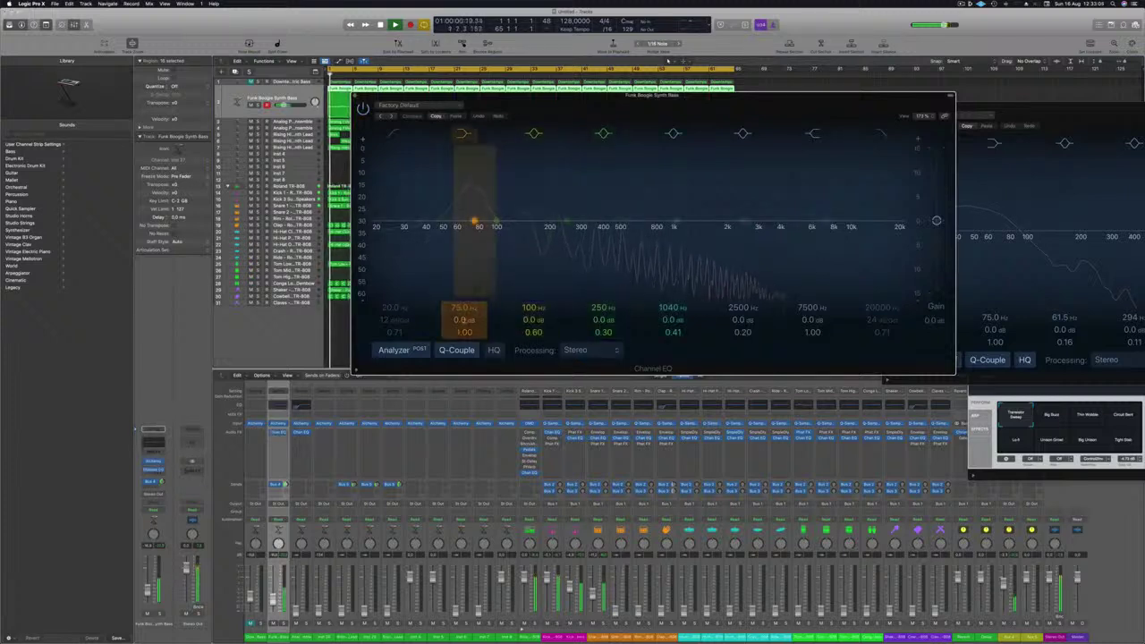
drag(474, 221, 483, 208)
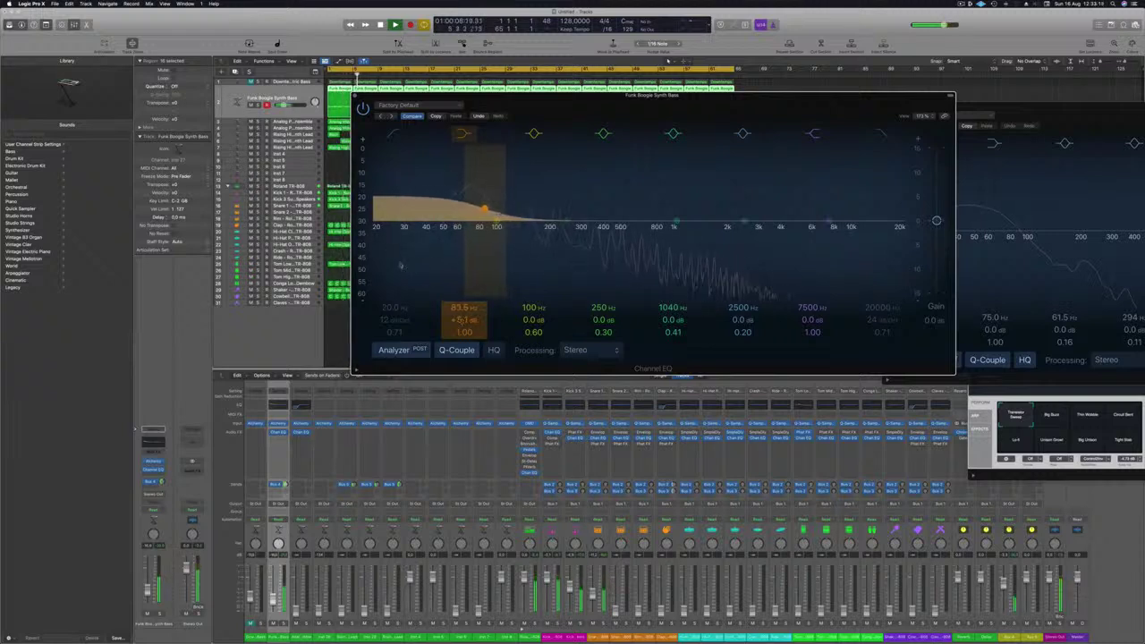
click(362, 108)
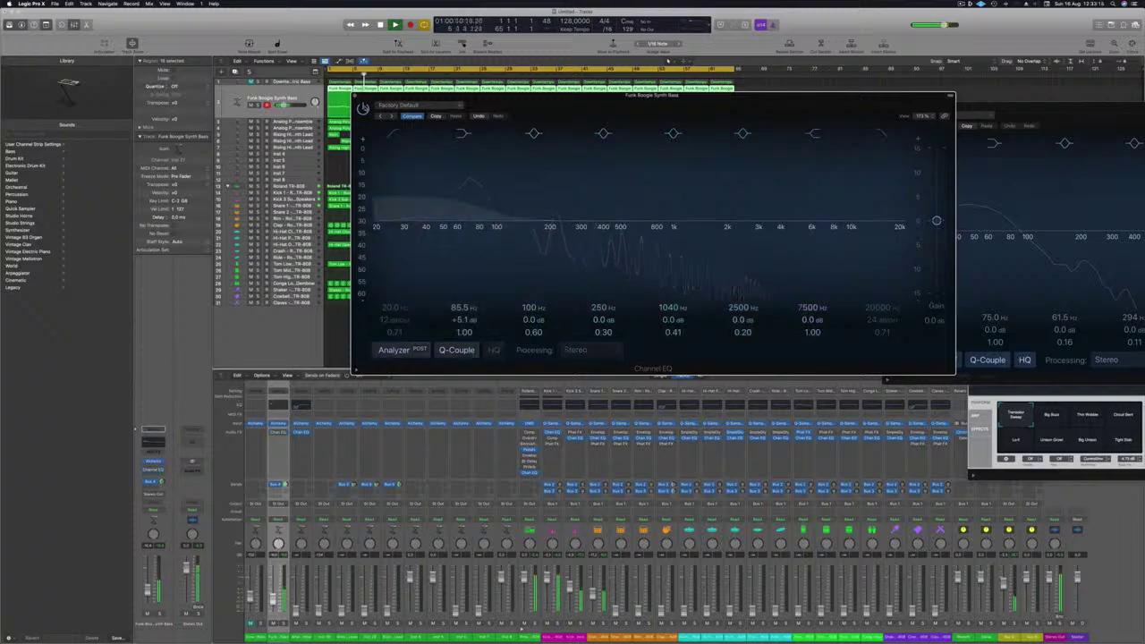
click(362, 107)
click(355, 95)
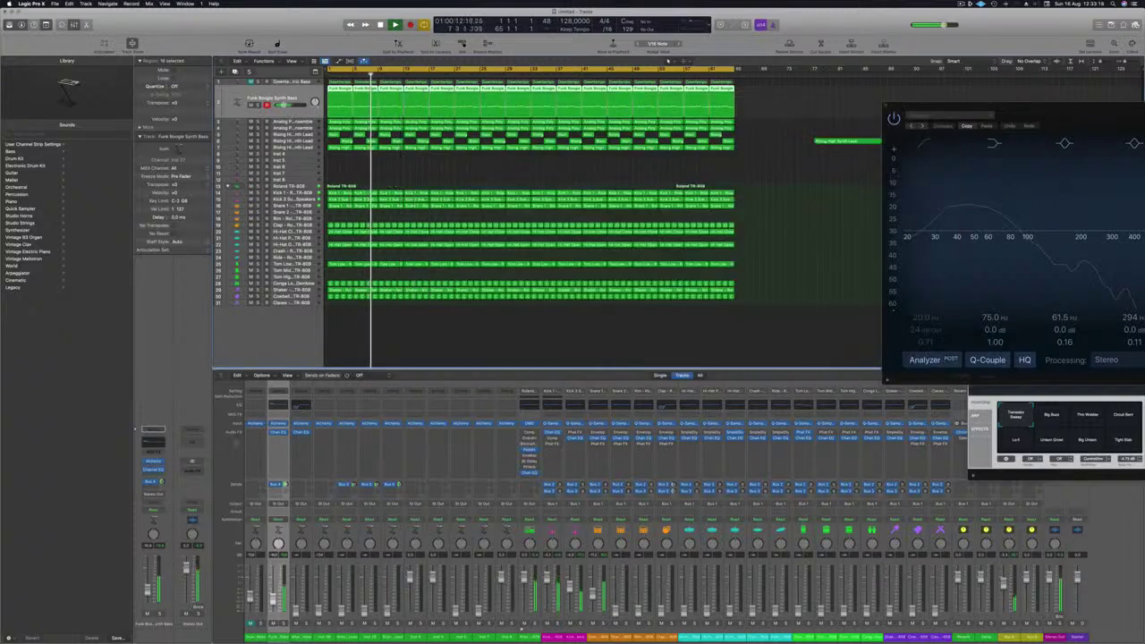
- Insert a stereo Compressor after the Channel EQ on the Funk Boogie Synth Bass, adjust its ratio and close the plug-in window
key(space)
key(space)
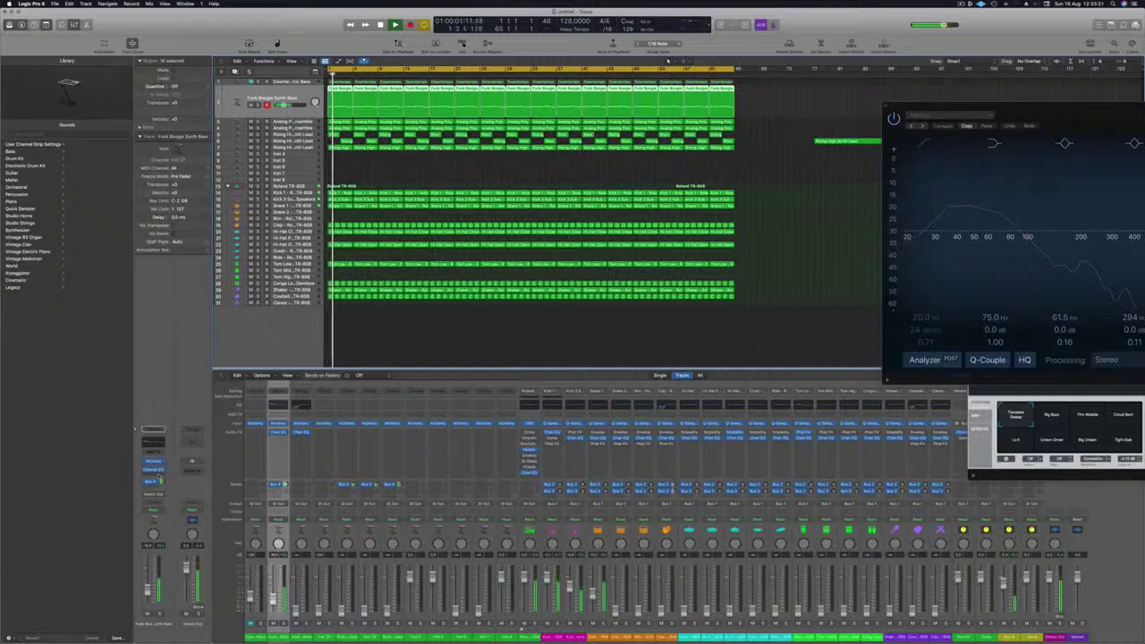
click(156, 474)
mouse_move(175, 513)
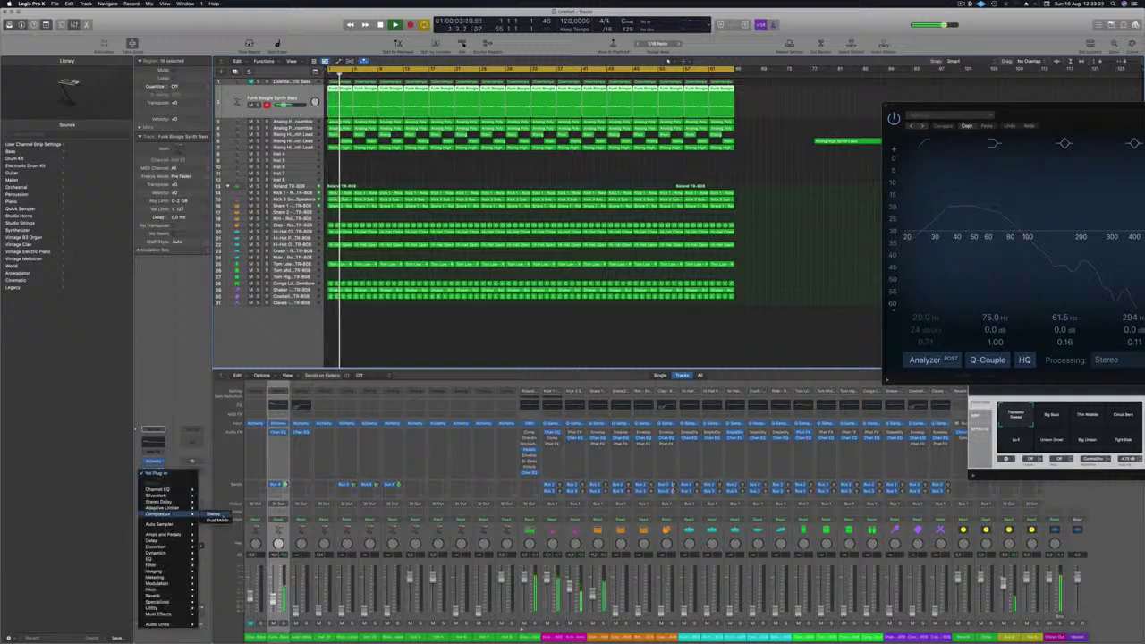
click(214, 515)
drag(505, 99, 480, 108)
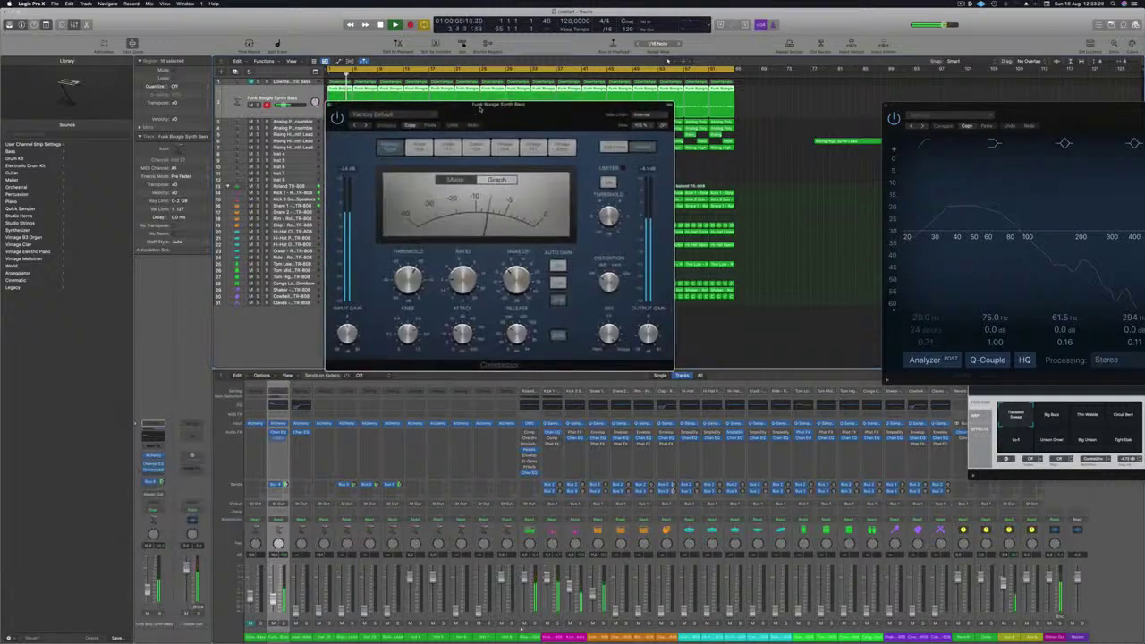
drag(462, 279, 462, 272)
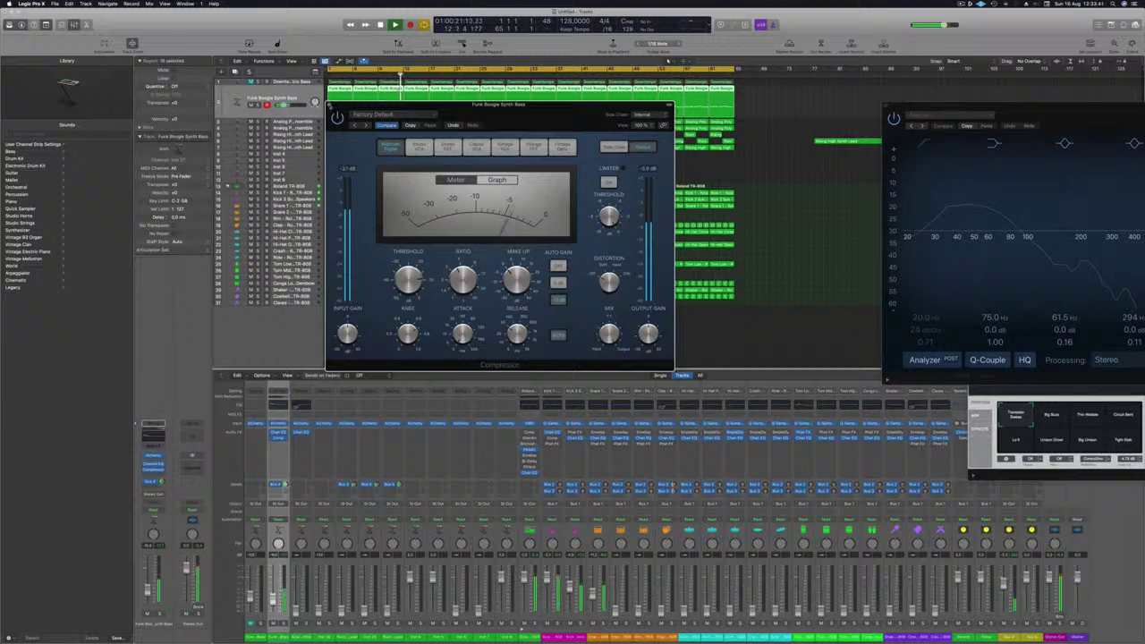
click(329, 105)
- Restart playback, raise the Funk Boogie Synth Bass fader slightly and adjust its bus send level
key(space)
key(space)
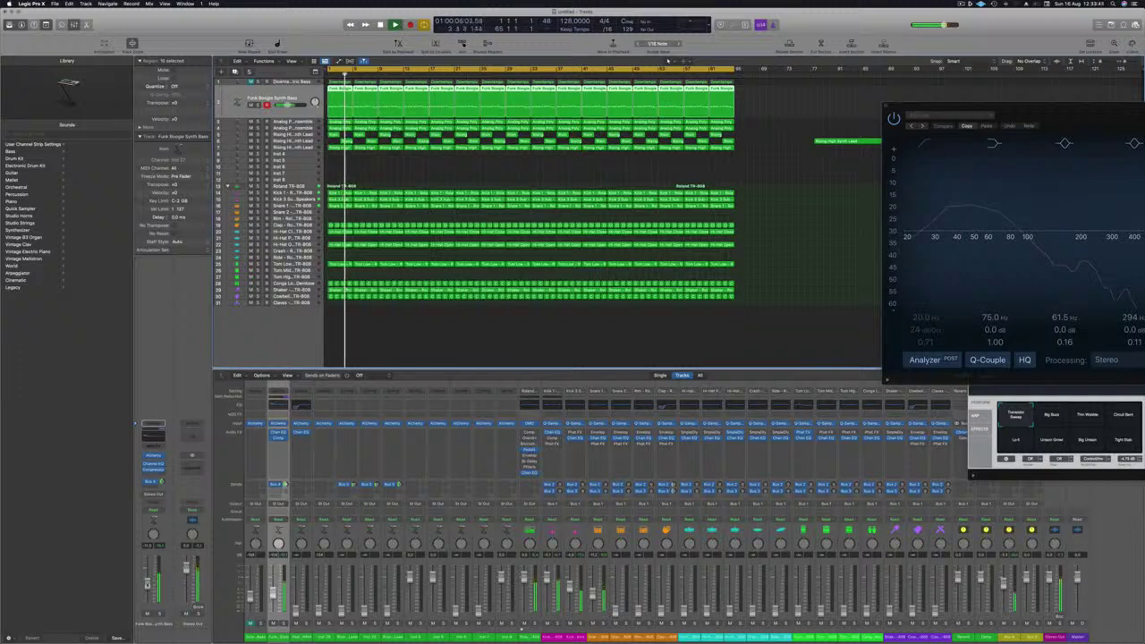
drag(285, 484, 285, 484)
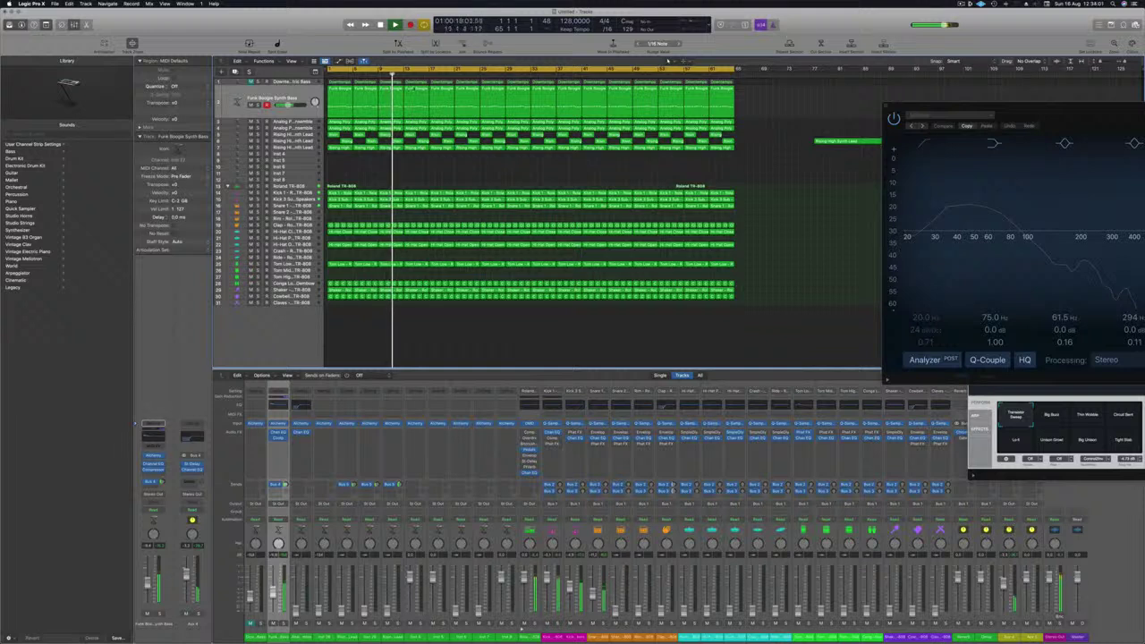
- Move the Analog Poly Ensemble track that has the EQ below the other one and raise the upper ensemble track's fader
click(304, 122)
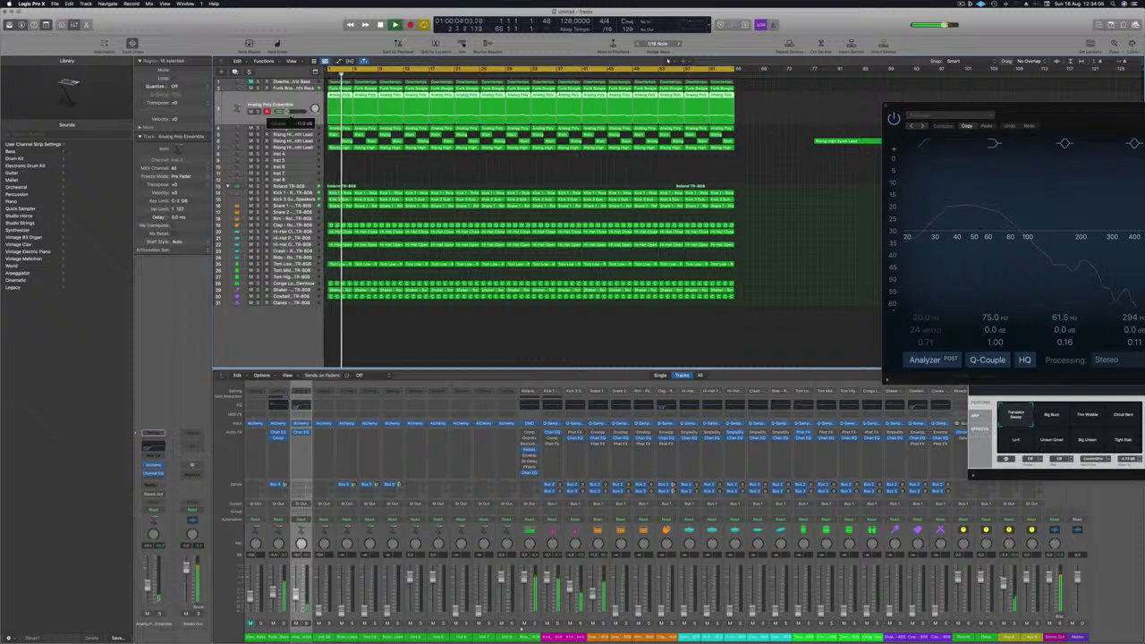
click(278, 128)
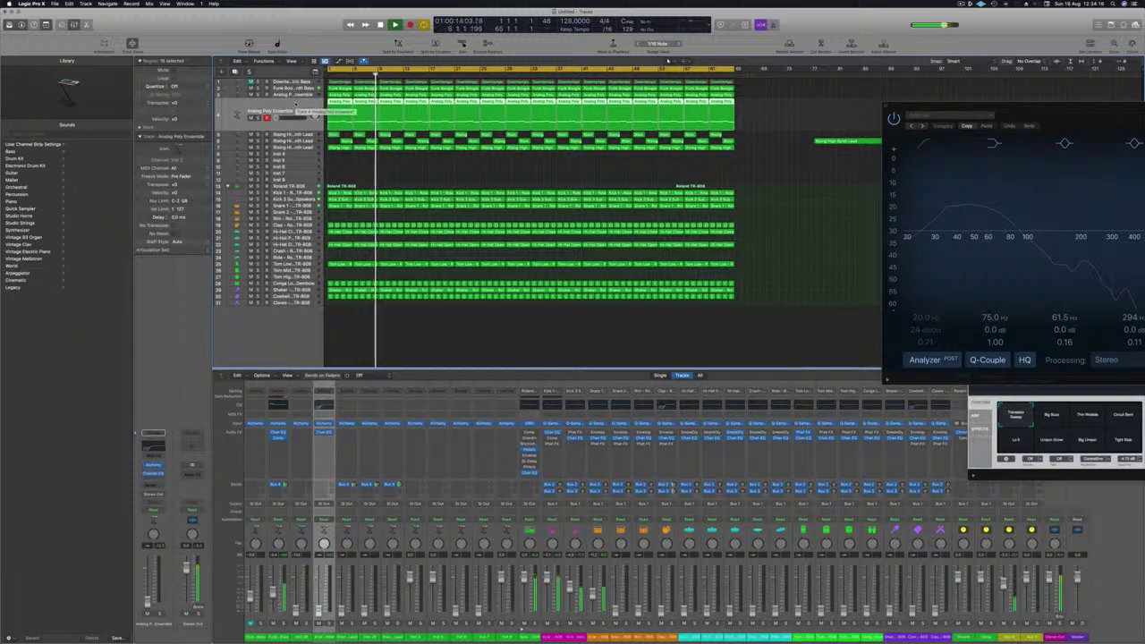
key(Up)
key(Up)
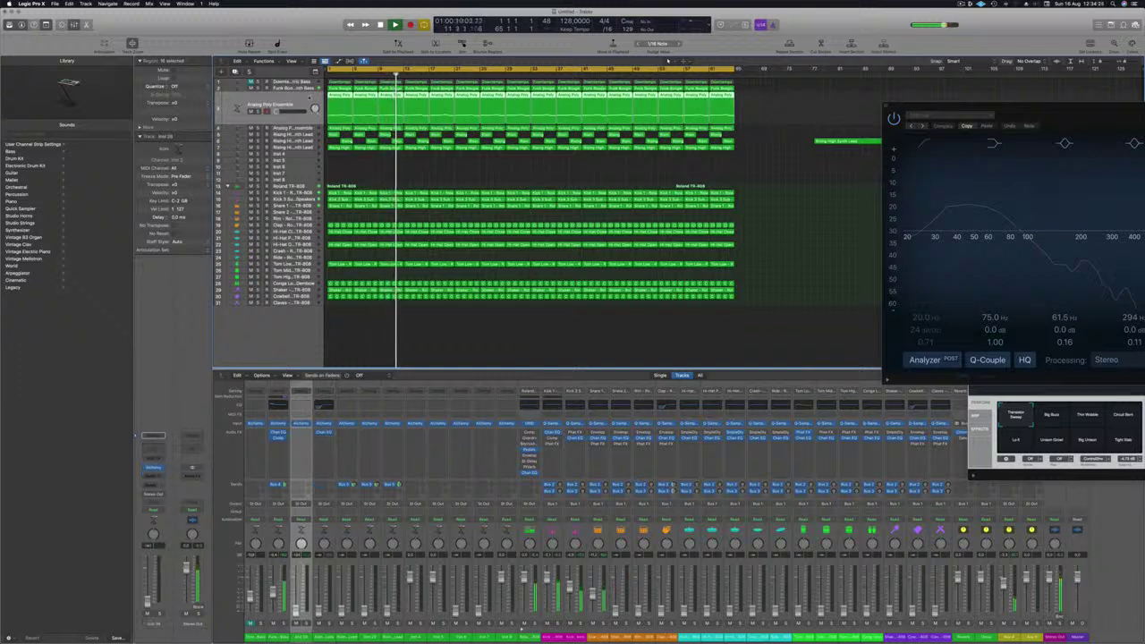
key(Return)
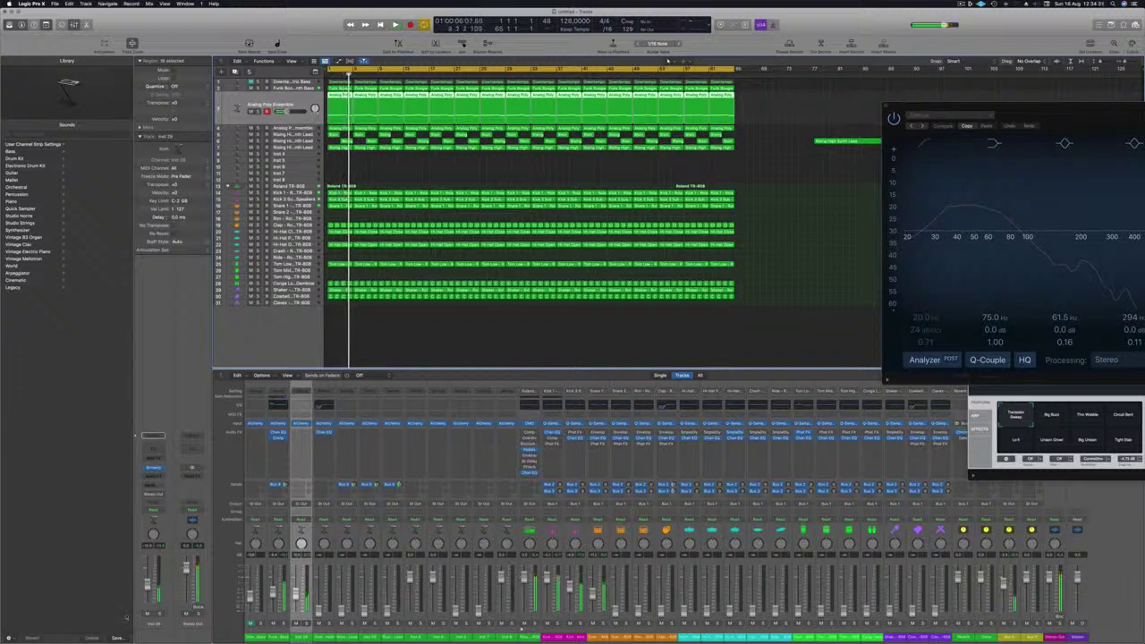
- Restart playback and insert the SubBass effect on the upper Analog Poly Ensemble track, placing its window clear of the track headers
key(Return)
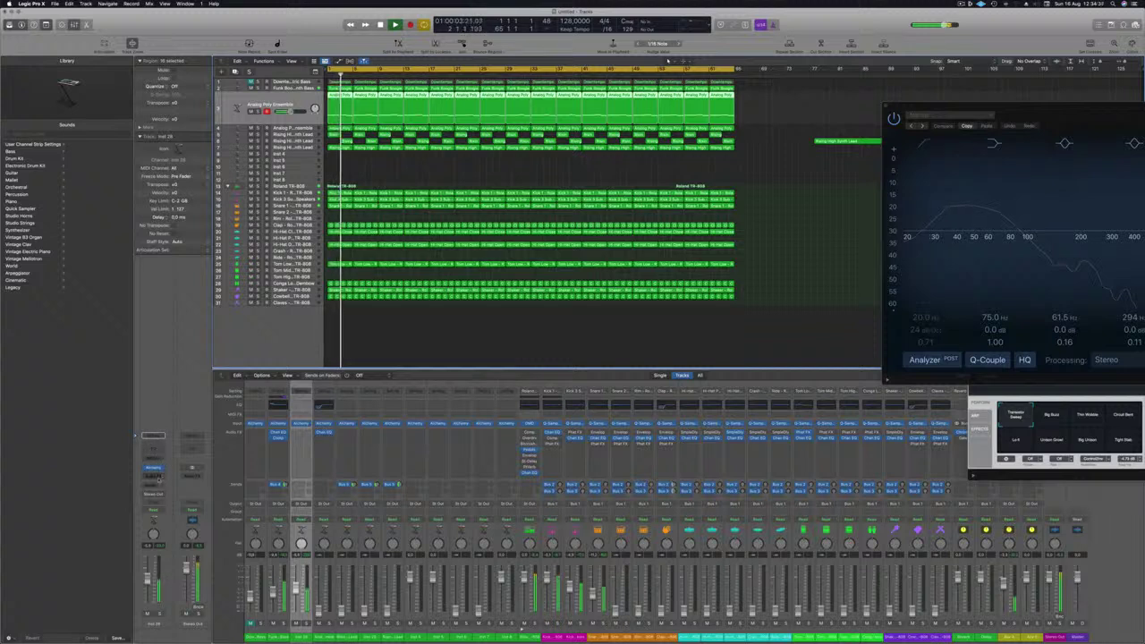
click(158, 478)
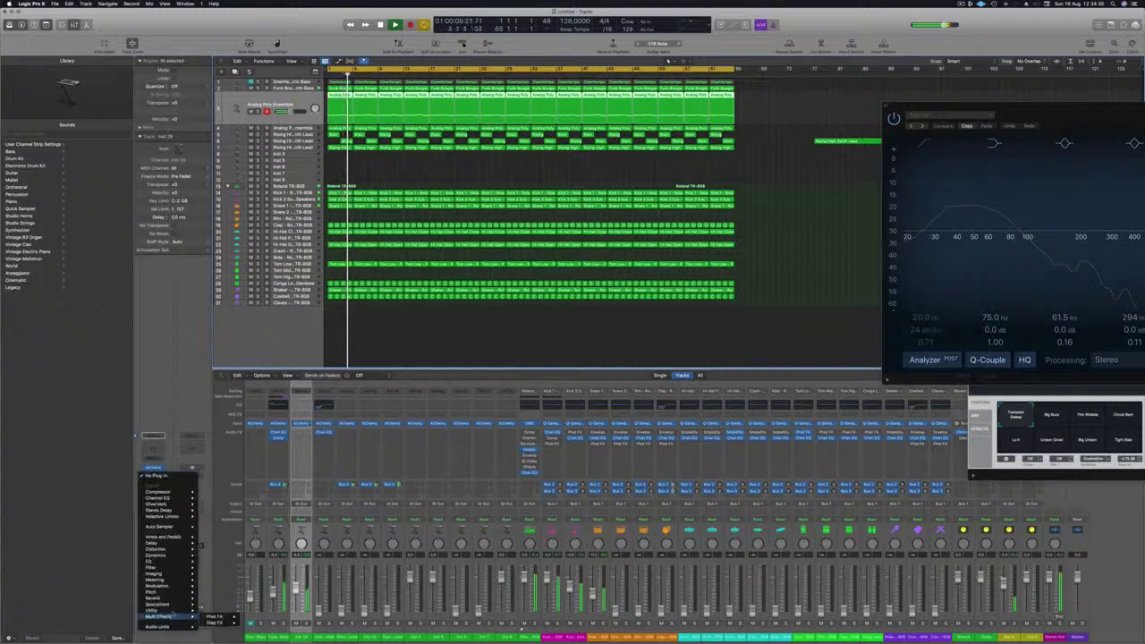
mouse_move(177, 604)
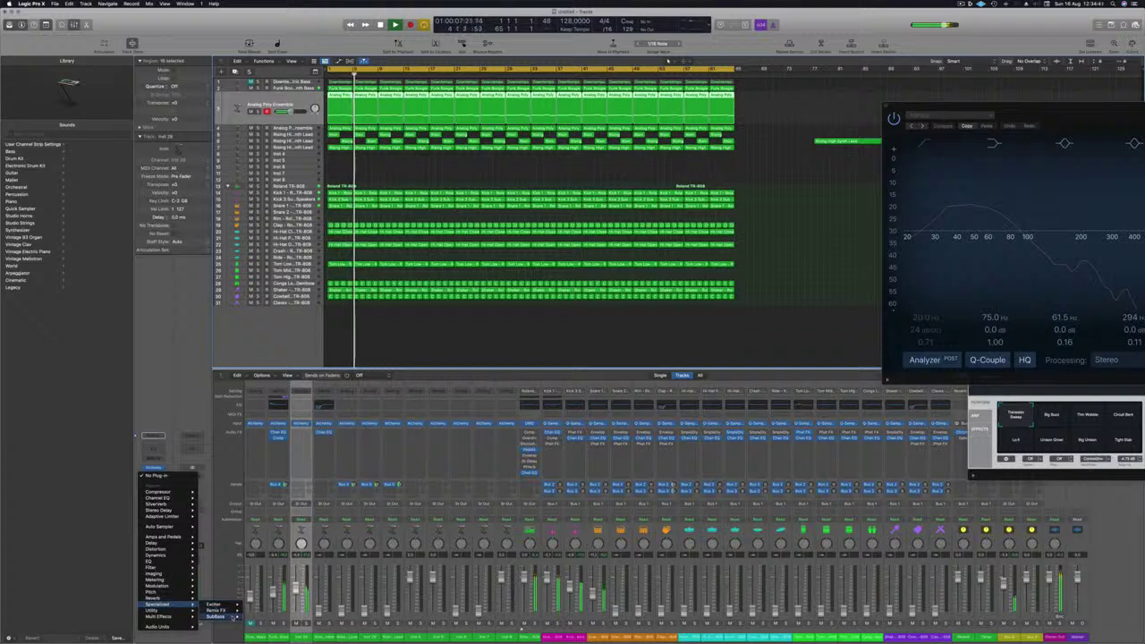
click(216, 616)
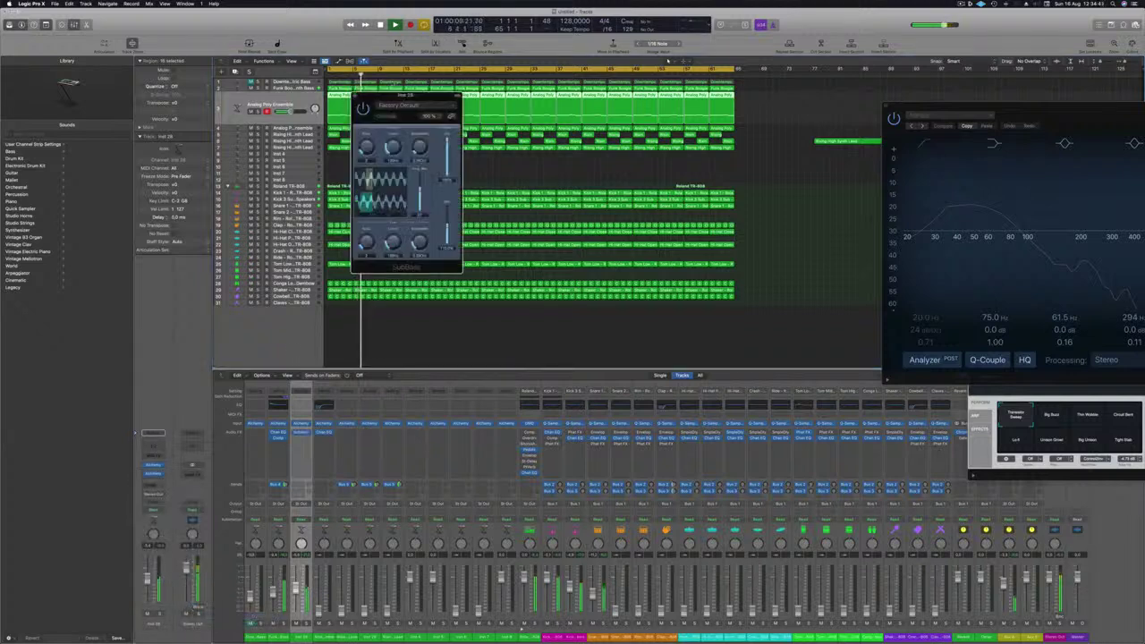
drag(399, 96, 508, 118)
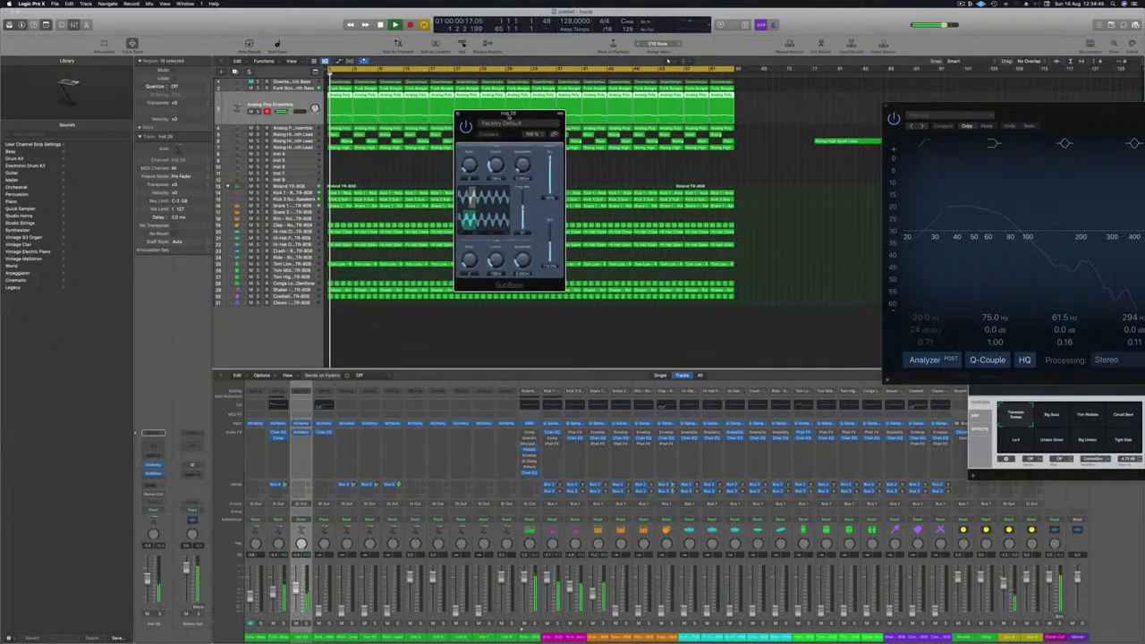
- Load the Bass Booster preset in the SubBass effect and play the mix from the start
click(520, 122)
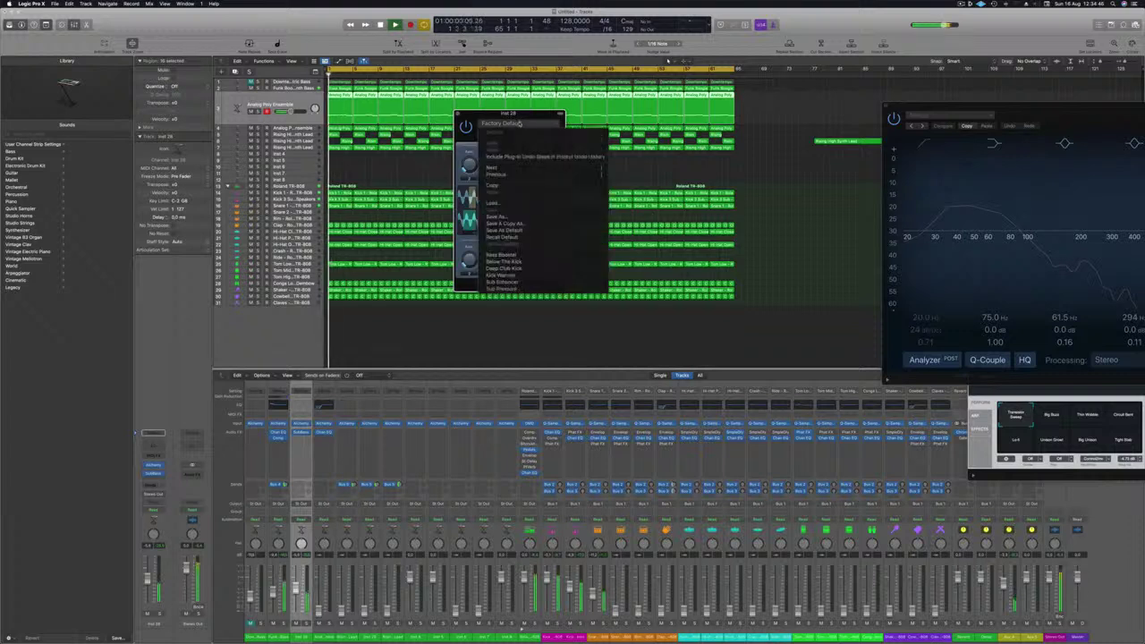
click(542, 257)
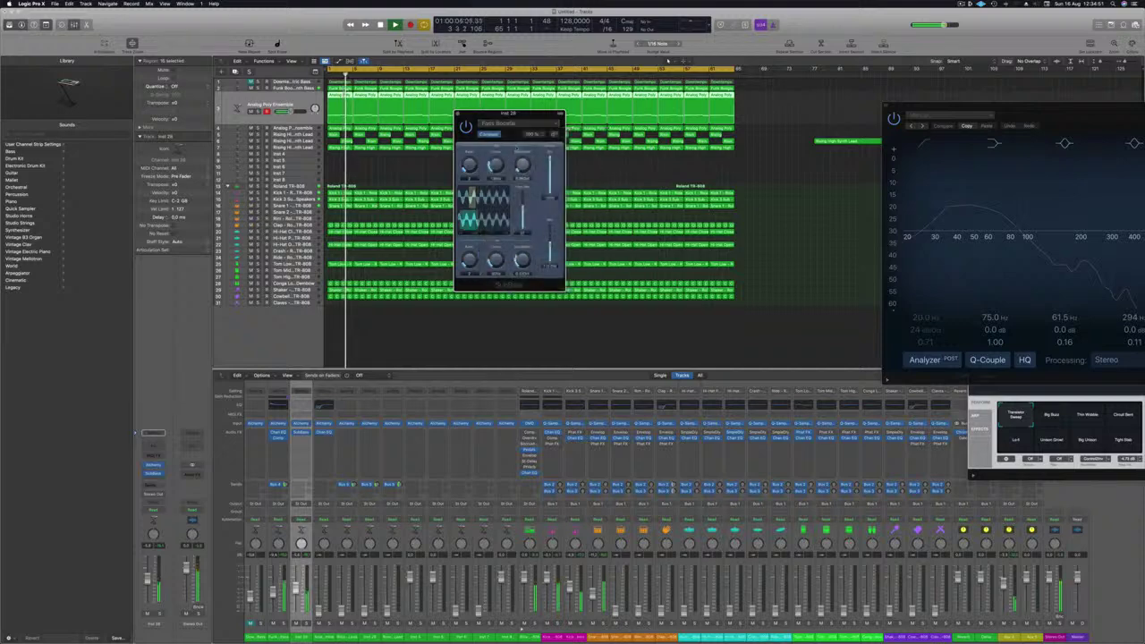
drag(530, 116, 552, 118)
key(space)
key(space)
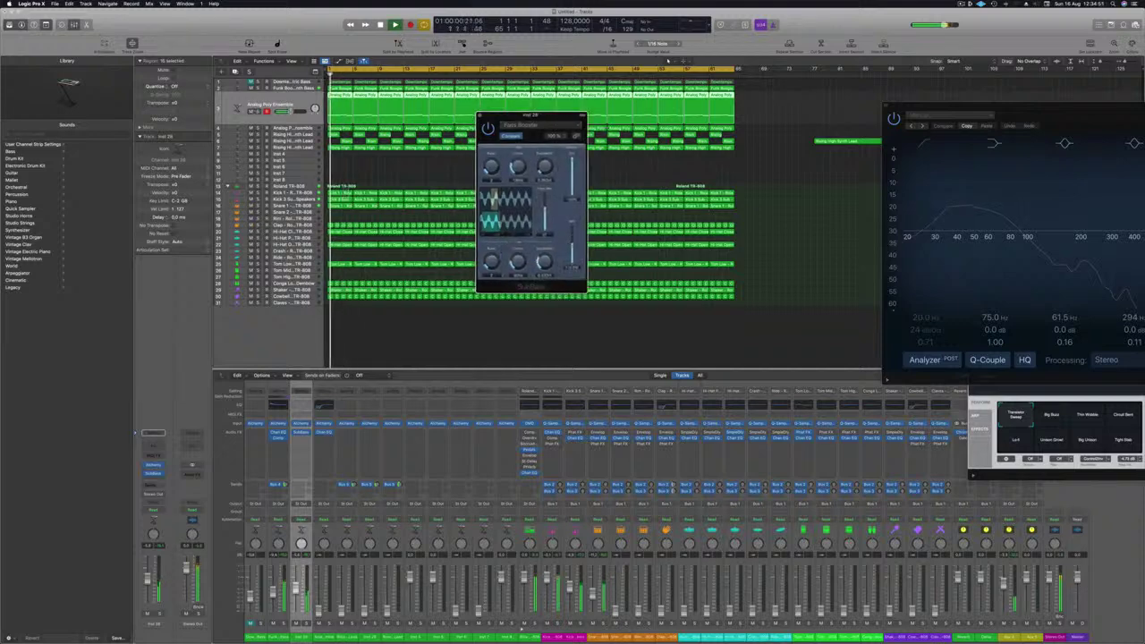
- Solo the upper Analog Poly Ensemble track to audition the SubBass effect, close its window and return to the full mix
key(s)
key(space)
key(space)
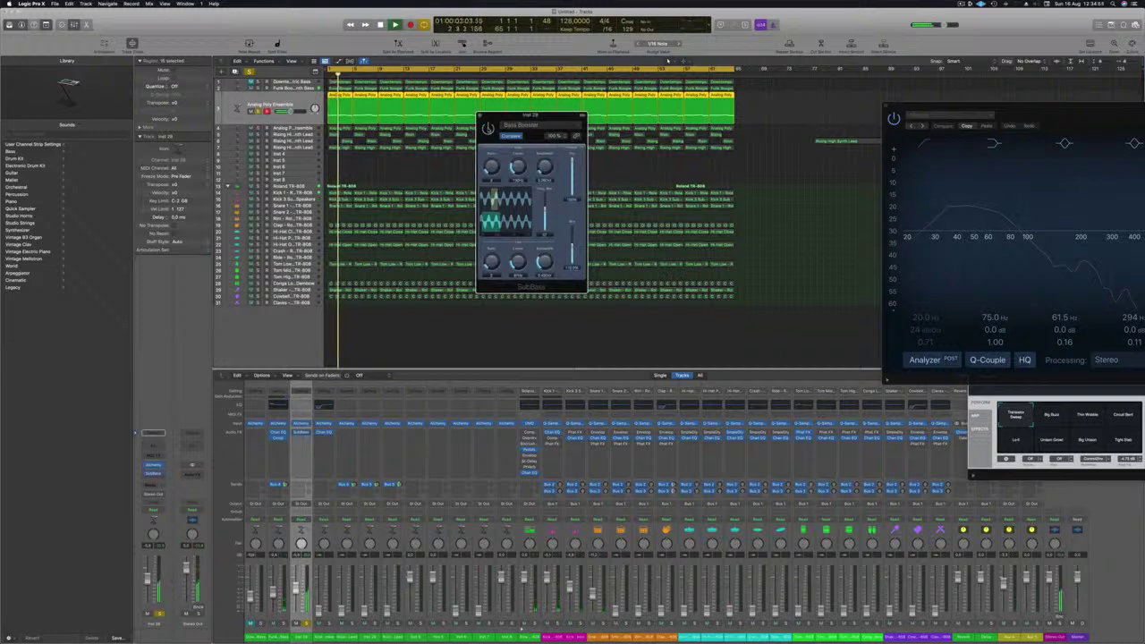
key(space)
key(space)
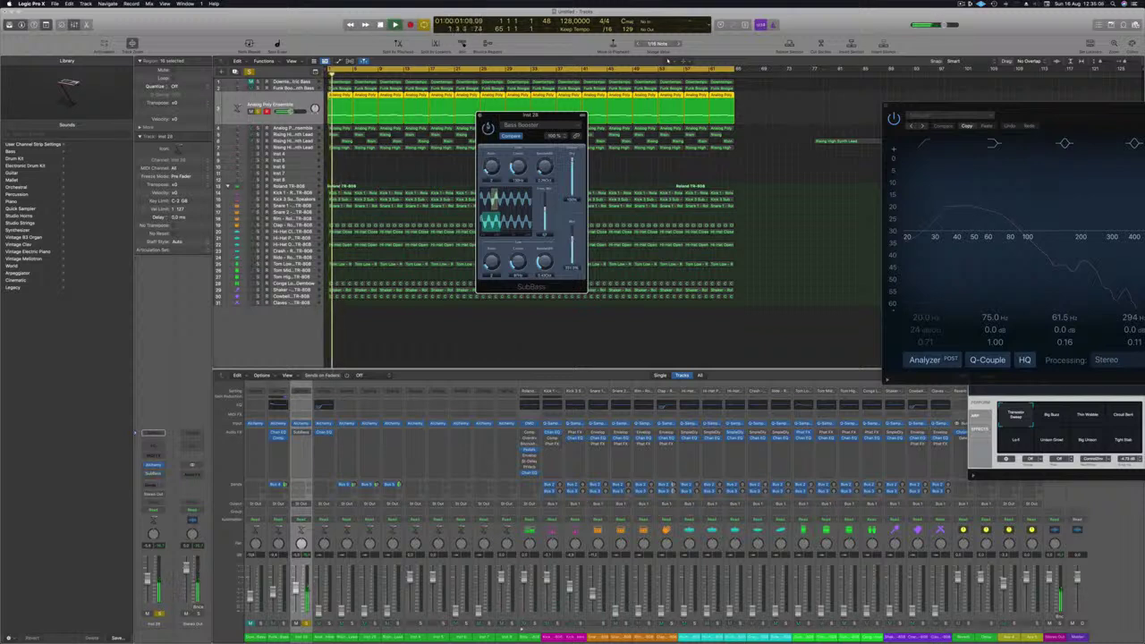
key(space)
click(479, 114)
key(space)
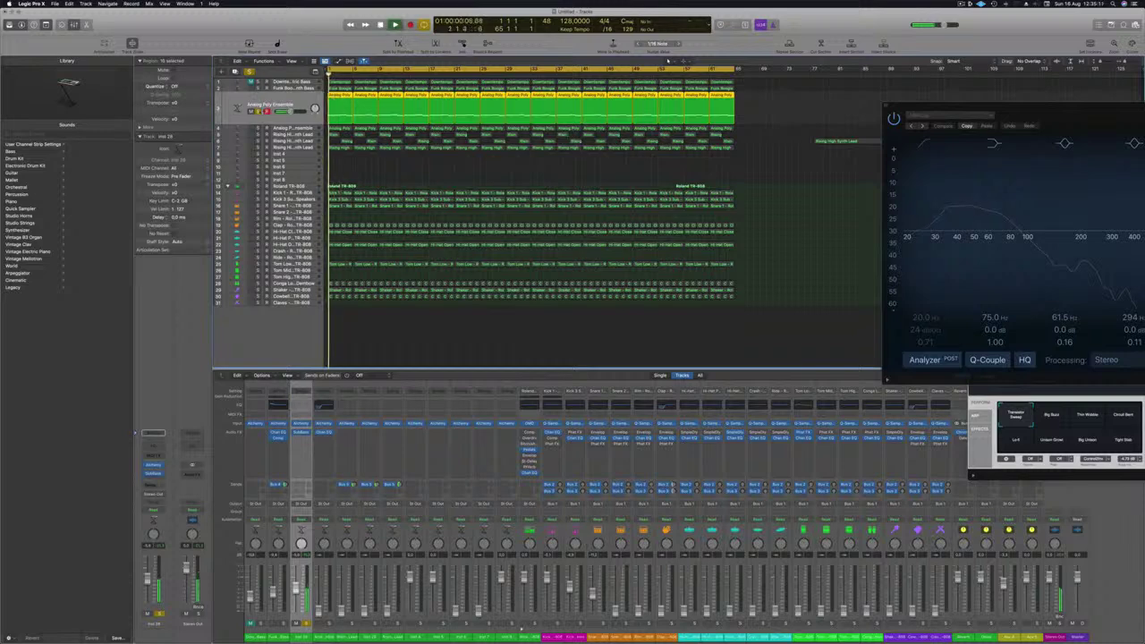
click(257, 111)
key(space)
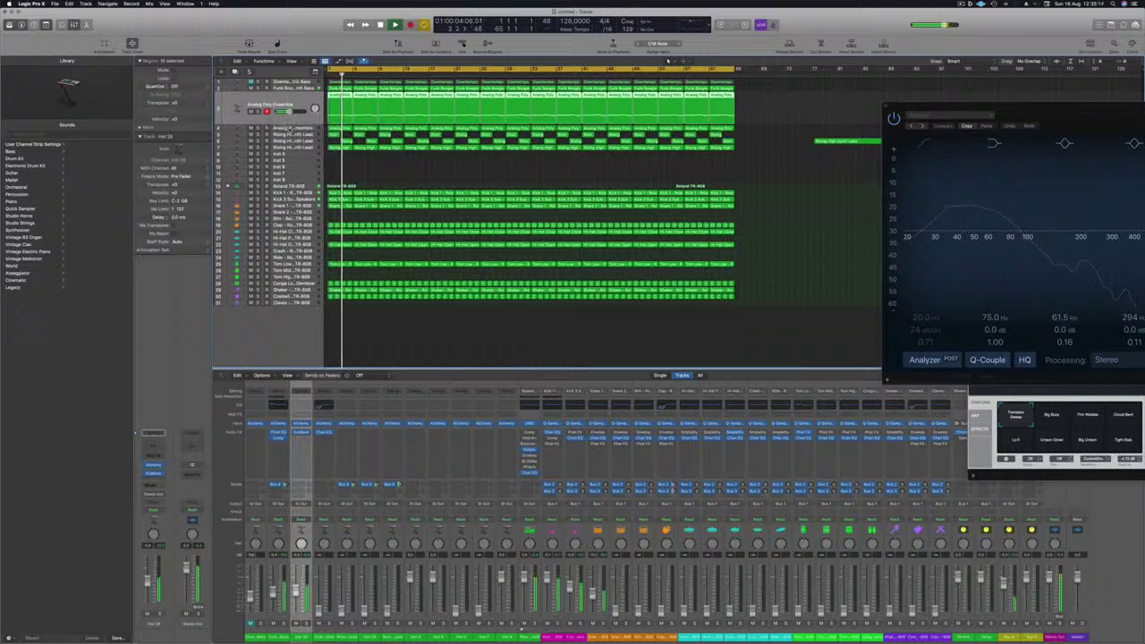
- Open the Alchemy instrument of the lower Analog Poly Ensemble track and add a send from that track to Bus 5
click(288, 128)
key(space)
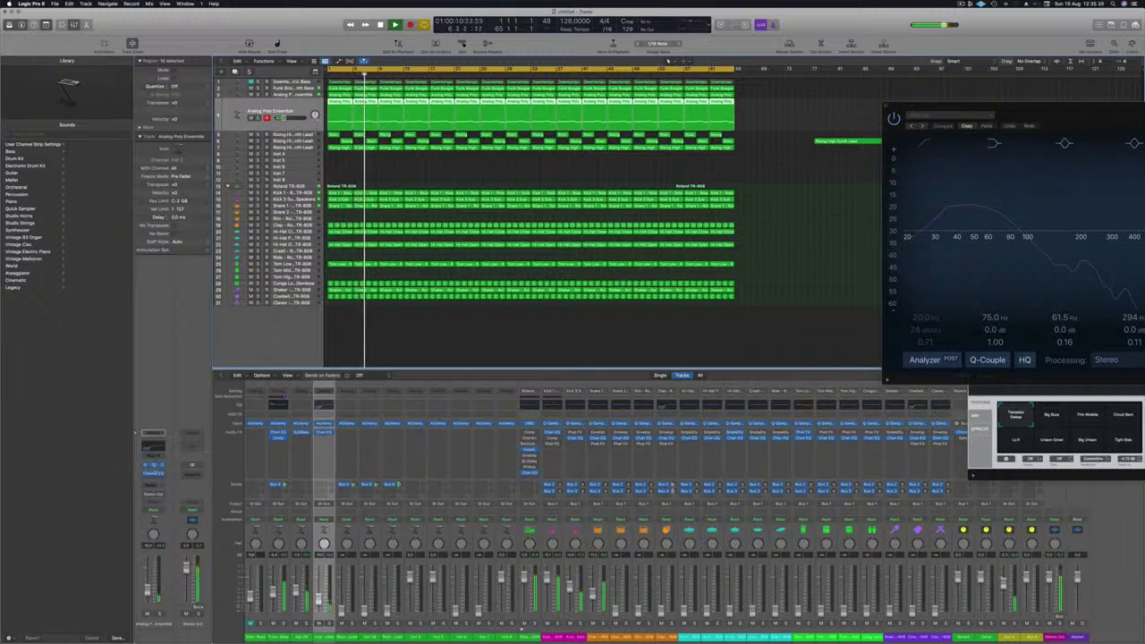
click(154, 466)
key(space)
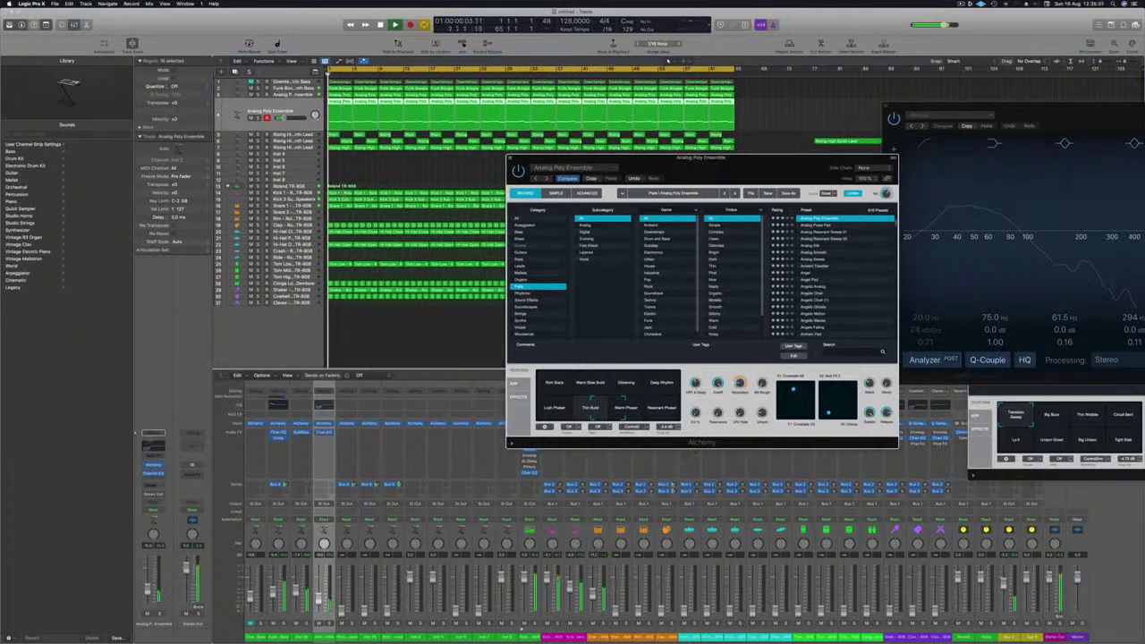
click(152, 484)
mouse_move(165, 494)
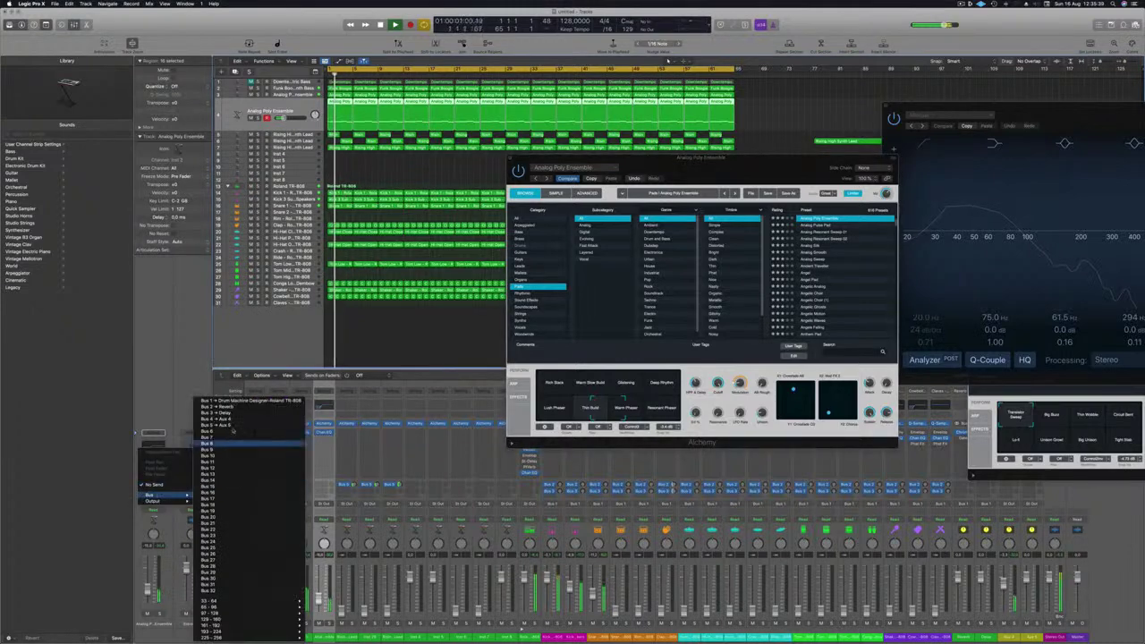
click(231, 426)
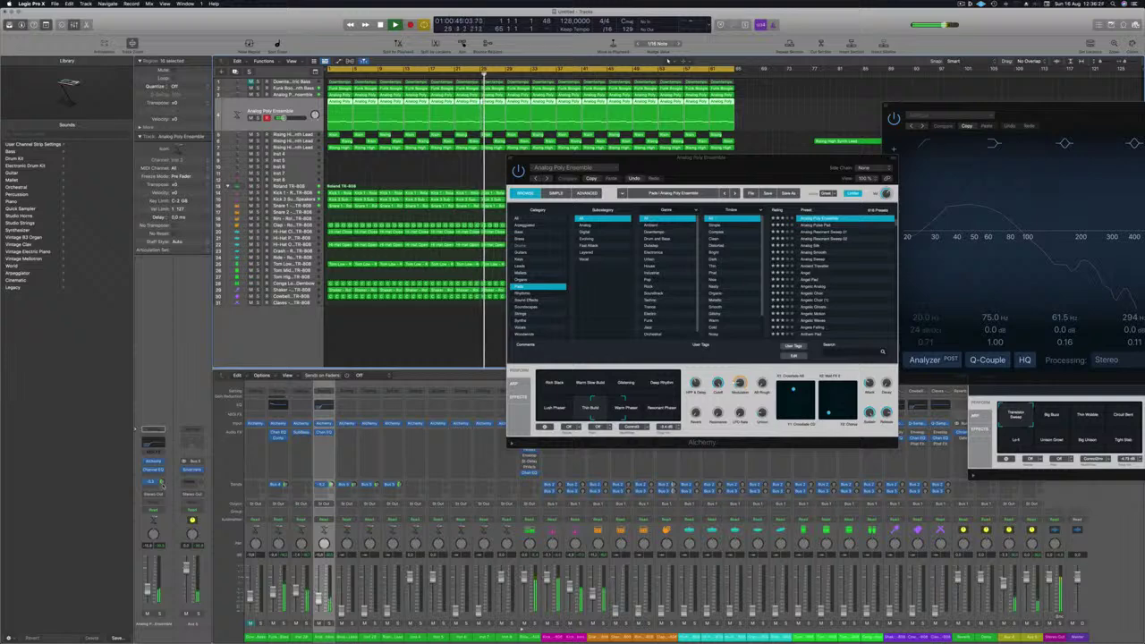
- Set a low cut at about 300 Hz in the Channel EQ of the Bus 5 aux and close the EQ and Alchemy windows
click(394, 133)
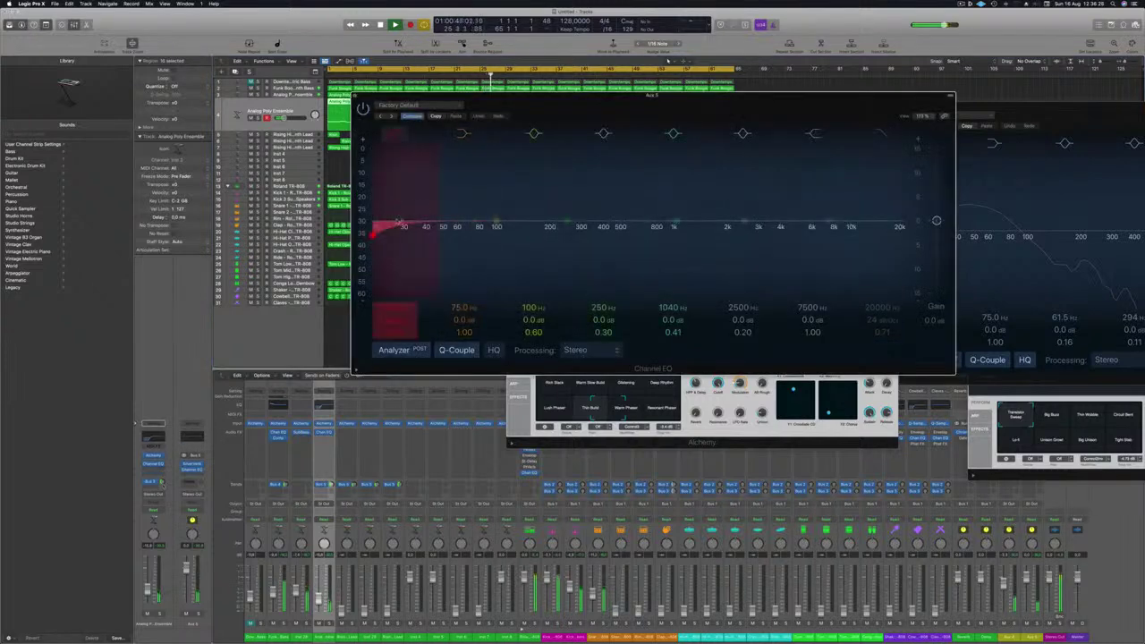
drag(401, 221, 528, 220)
drag(394, 319, 394, 308)
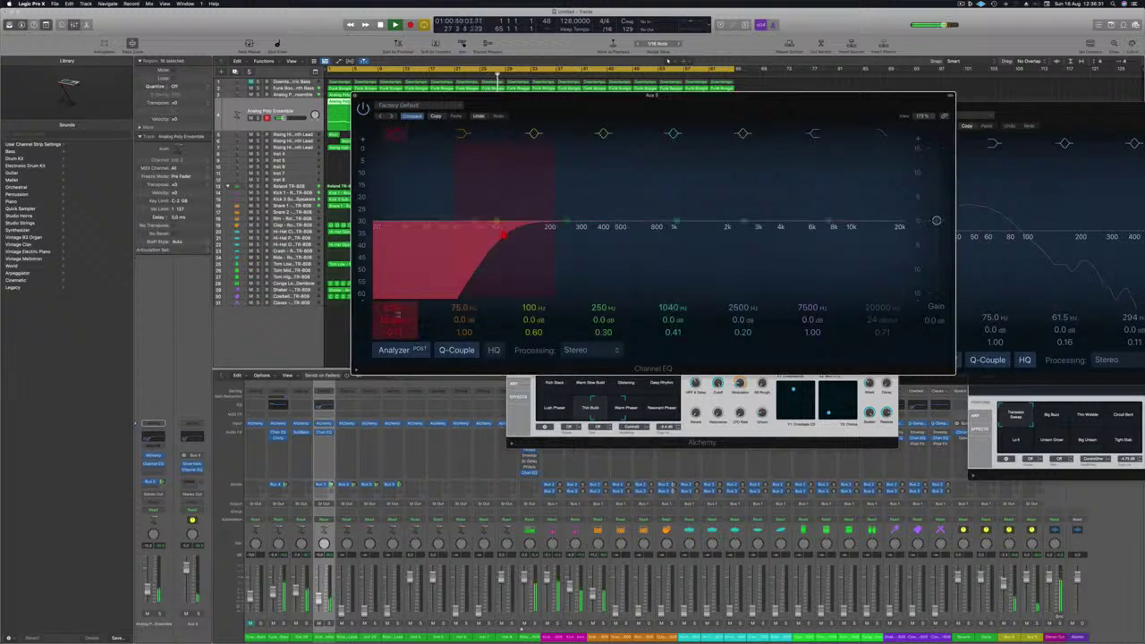
drag(502, 235, 579, 235)
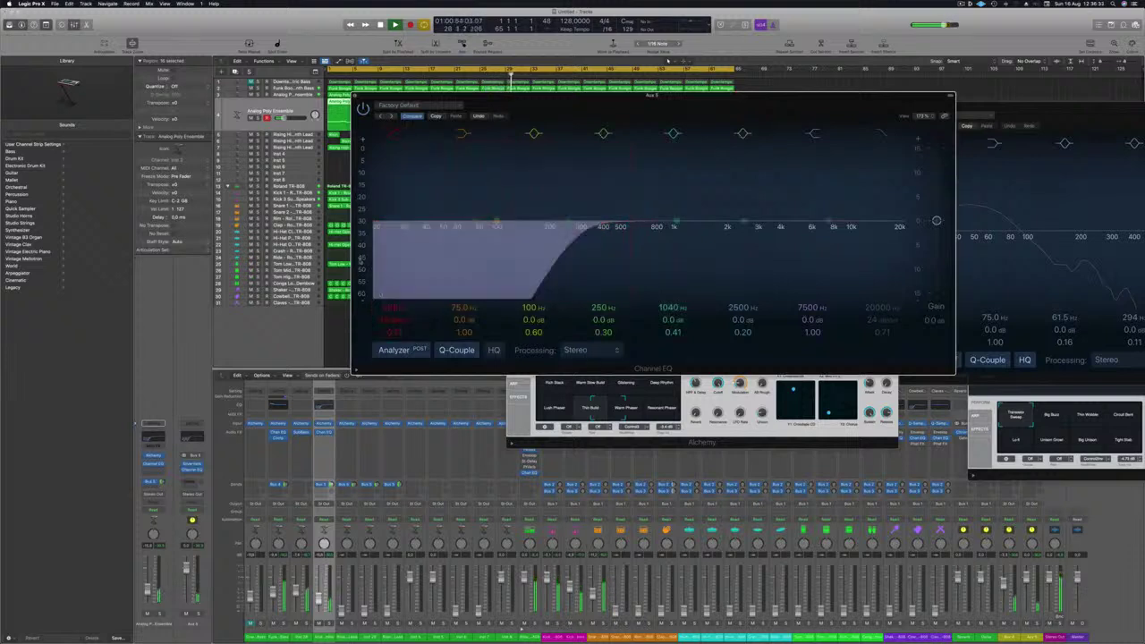
click(355, 97)
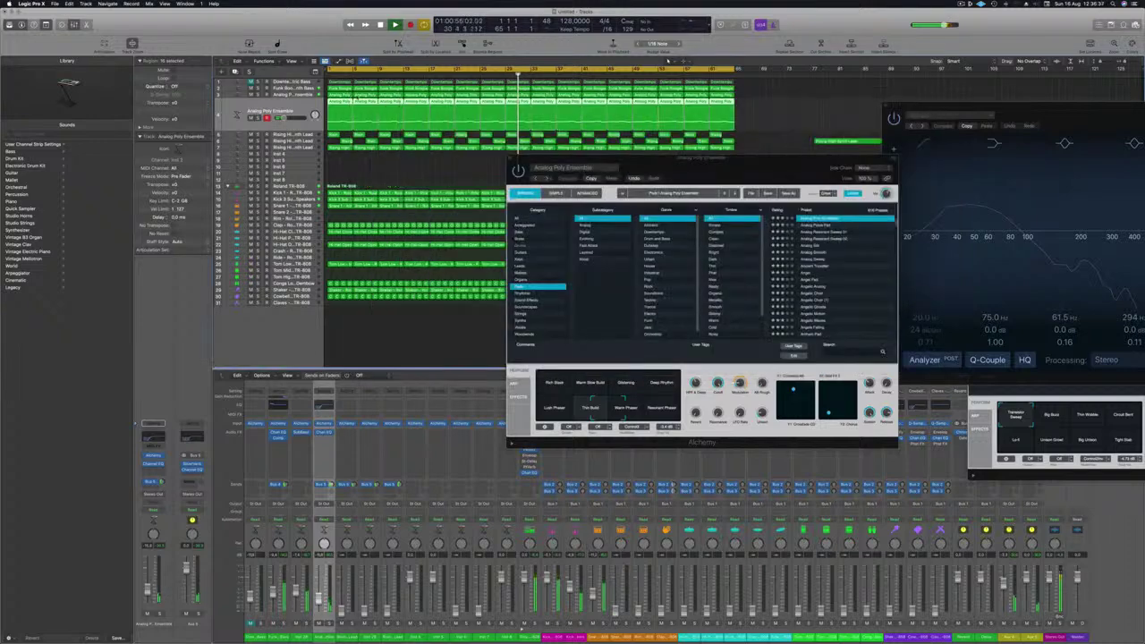
drag(527, 158, 525, 159)
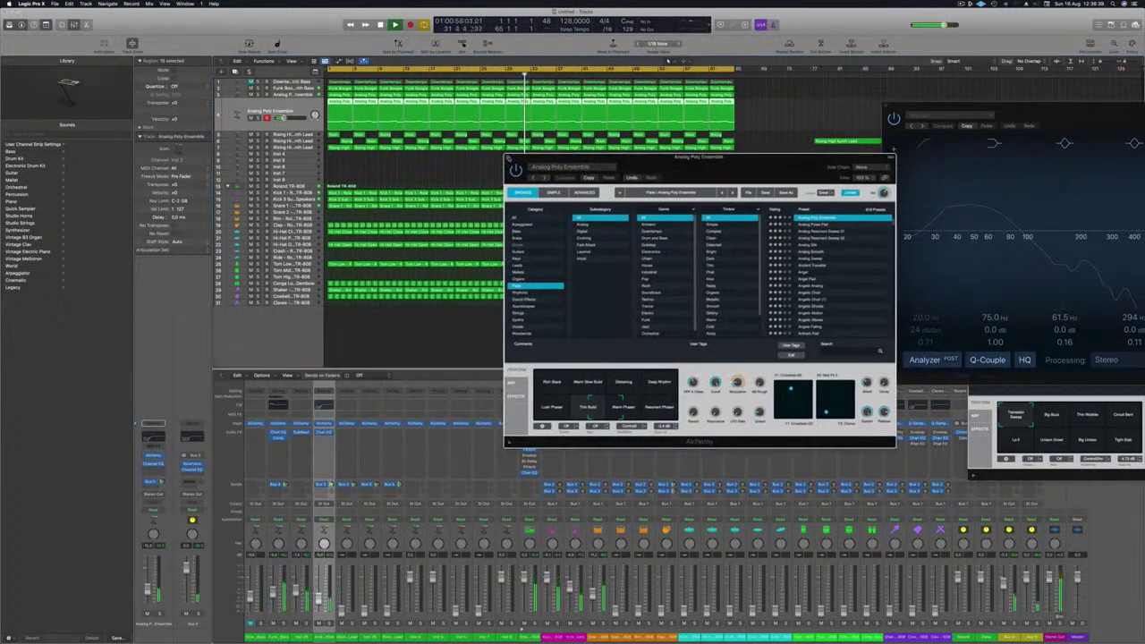
click(507, 157)
- Restart playback and raise the volume of the last Rising High Synth Lead track
click(289, 135)
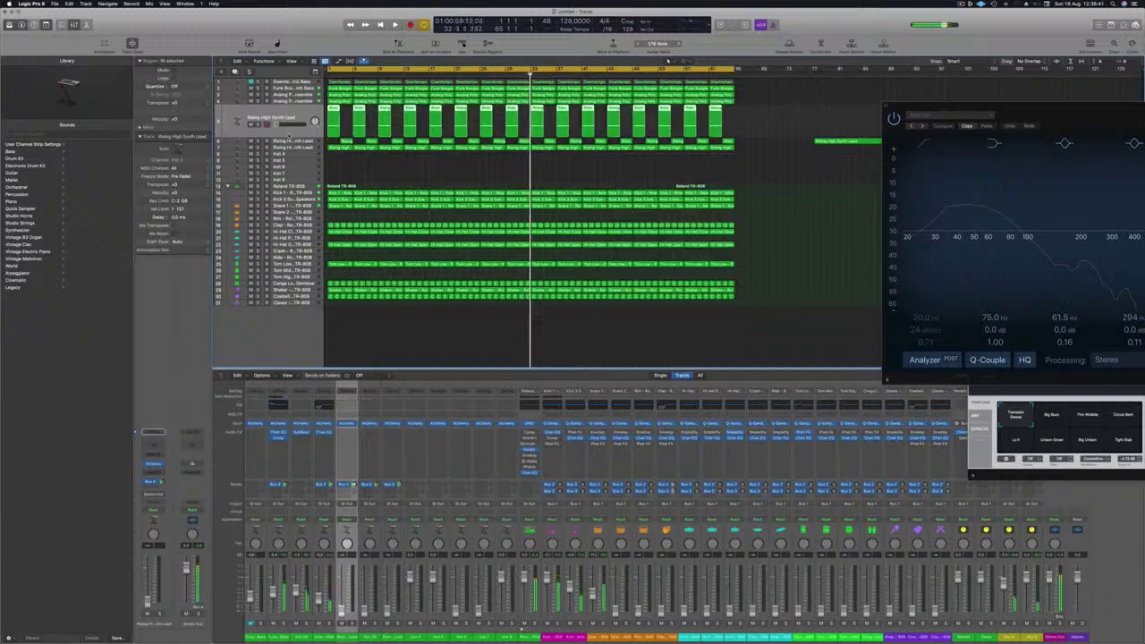
key(Return)
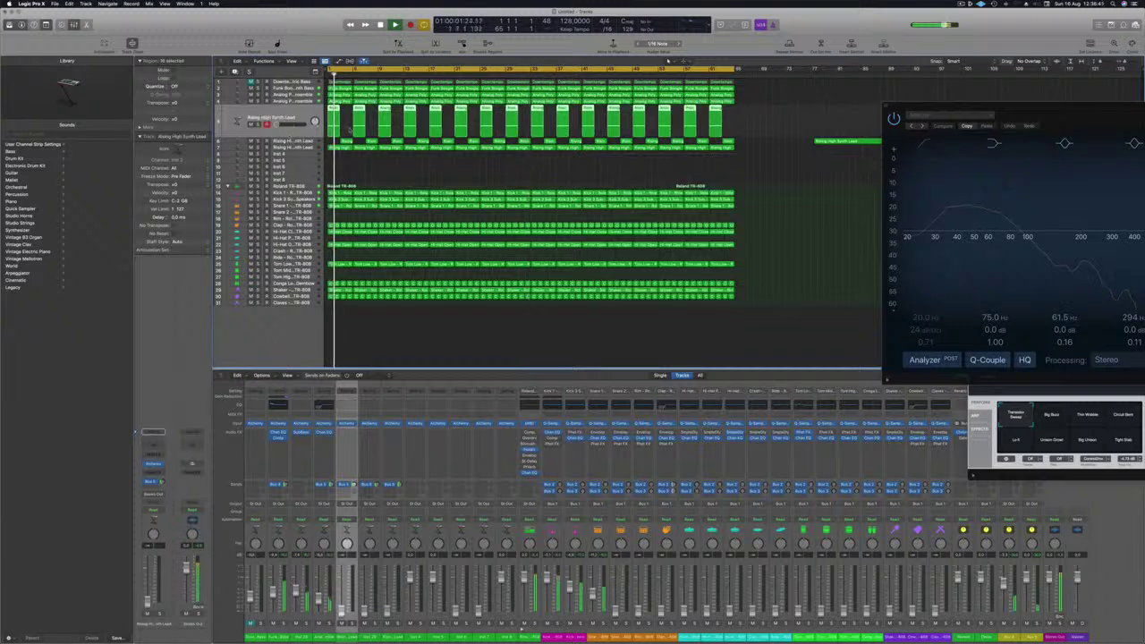
click(296, 148)
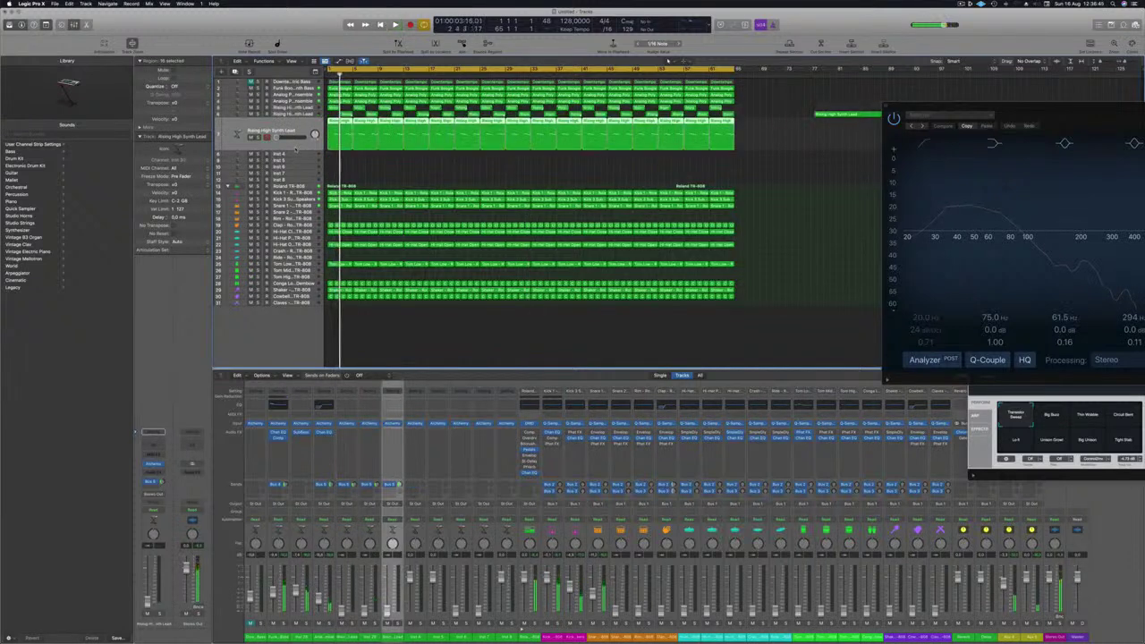
key(Return)
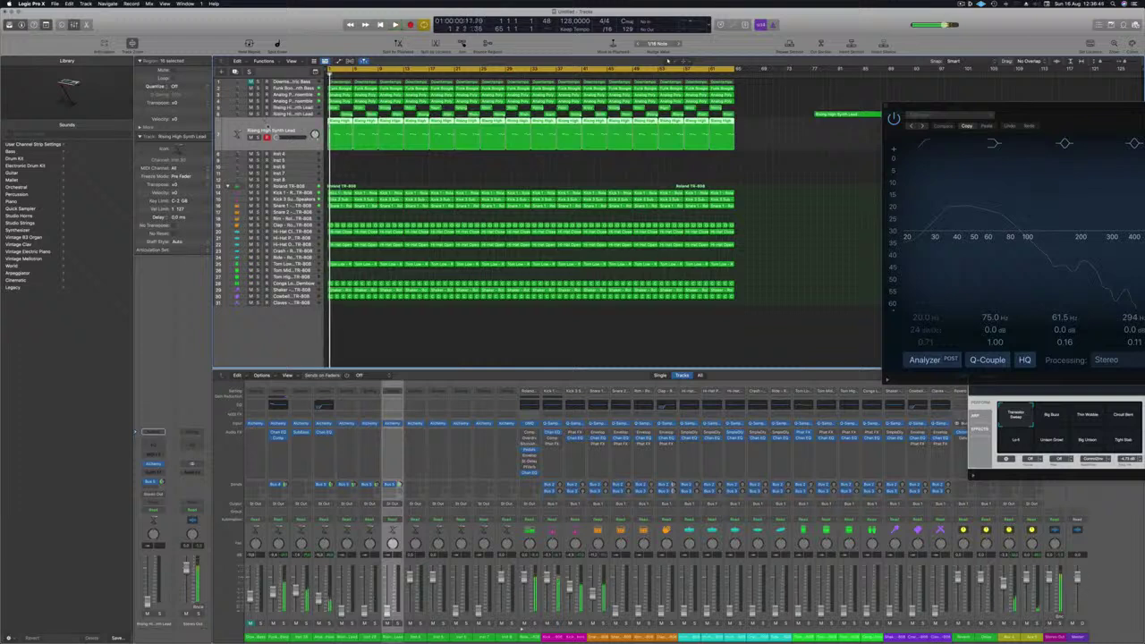
mouse_move(277, 137)
mouse_down()
mouse_move(314, 142)
mouse_move(283, 137)
mouse_up()
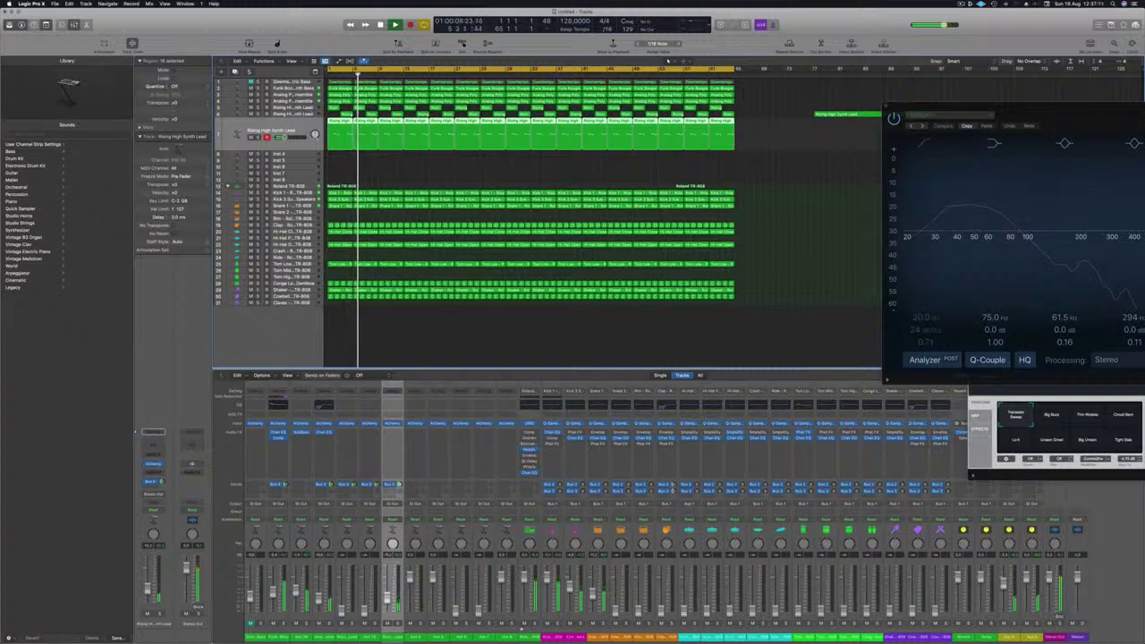
- Raise the levels of the TR-808 clap, closed hi-hat and open hi-hat tracks while the mix plays
click(306, 224)
key(Return)
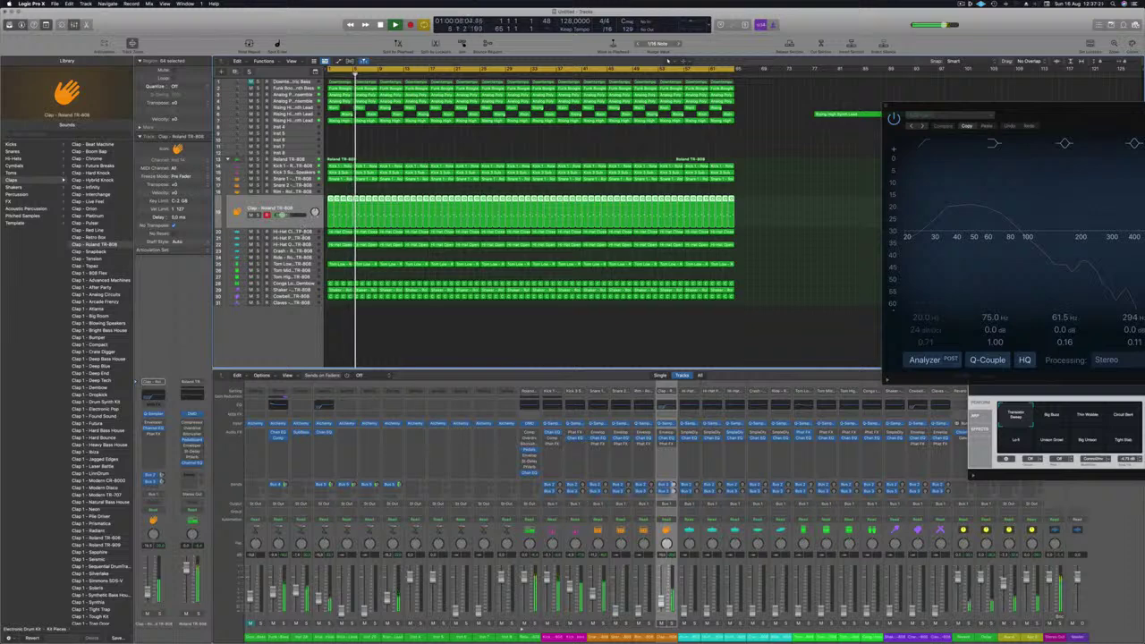
key(Down)
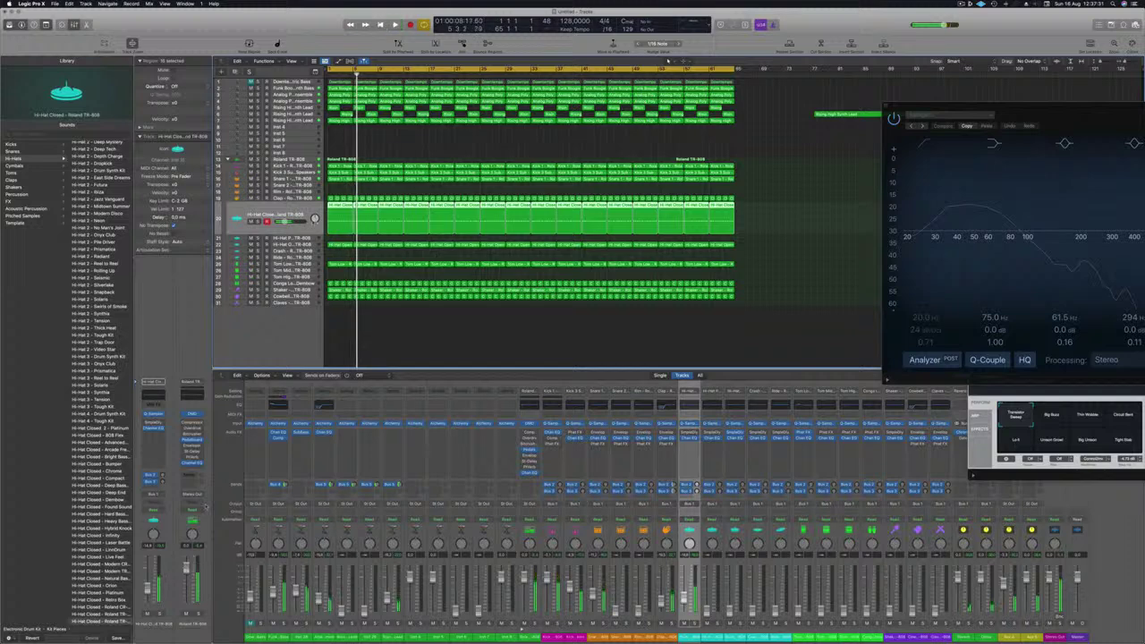
click(305, 244)
key(space)
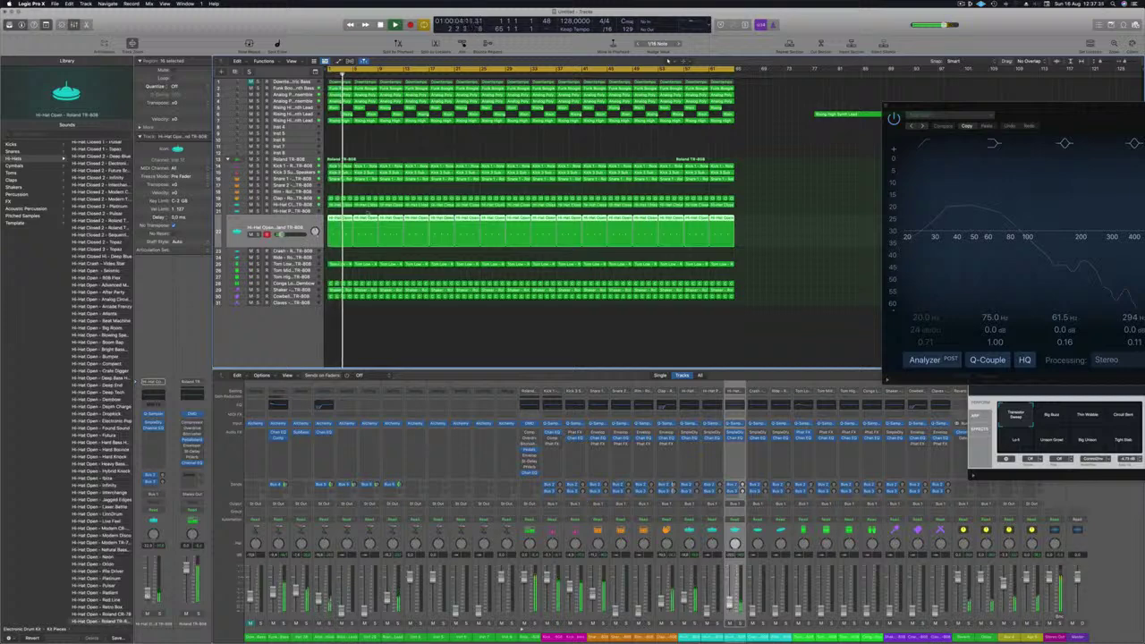
- Raise the levels of the Tom Low and Conga Low tracks in the drum kit
key(Down)
key(Down)
key(Down)
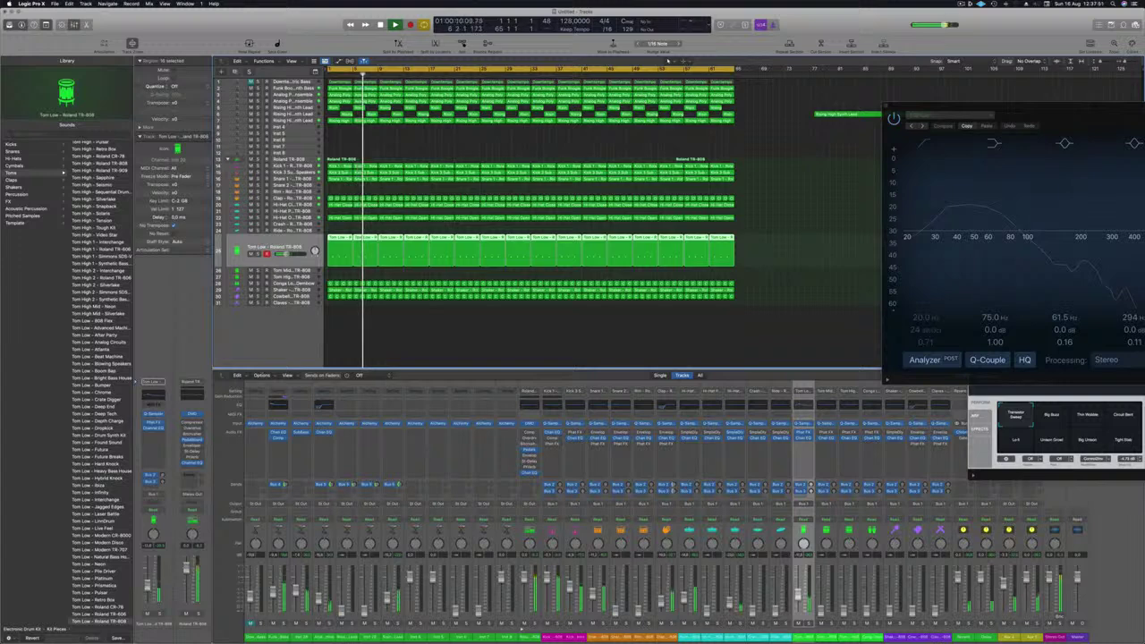
click(288, 282)
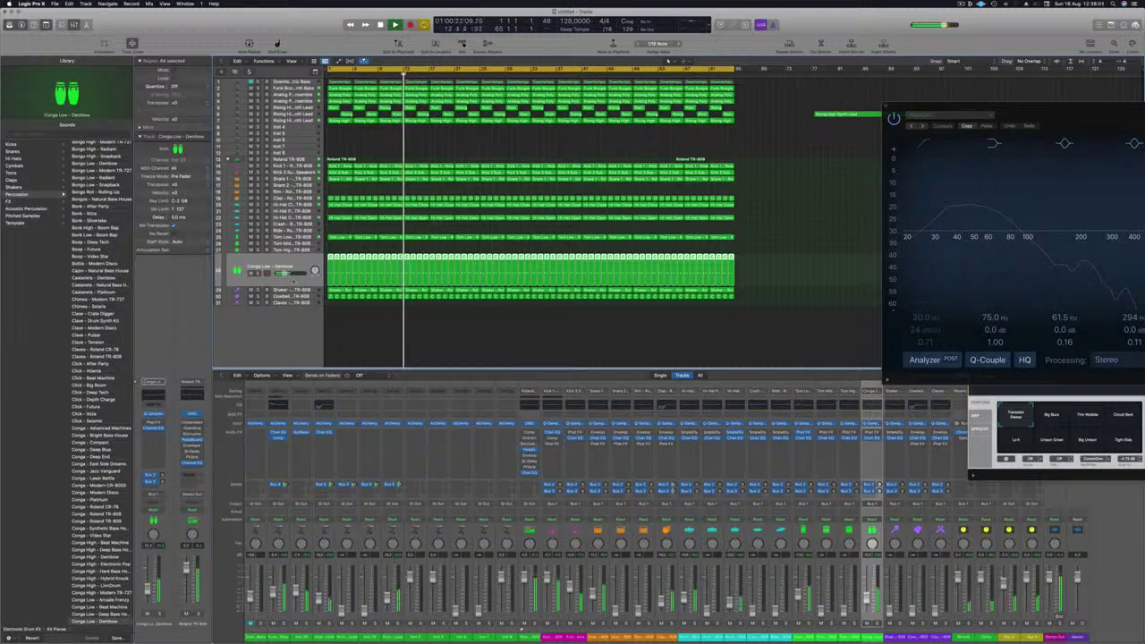
- Raise the TR-808 Shaker track's level and insert a Stereo Delay in stereo after its Channel EQ
key(Down)
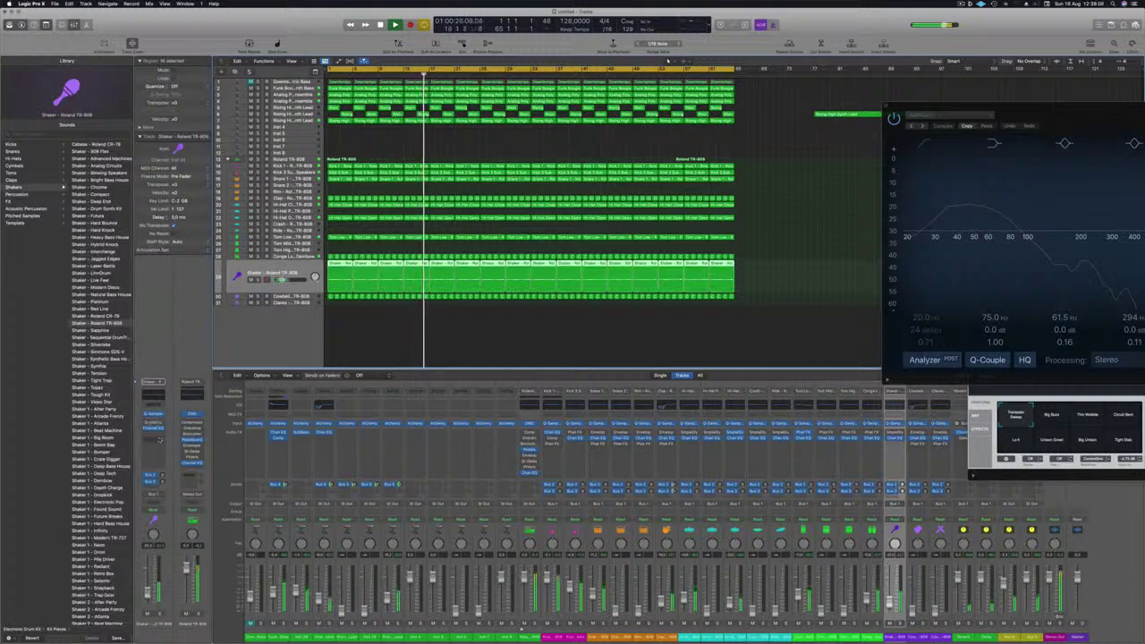
click(161, 437)
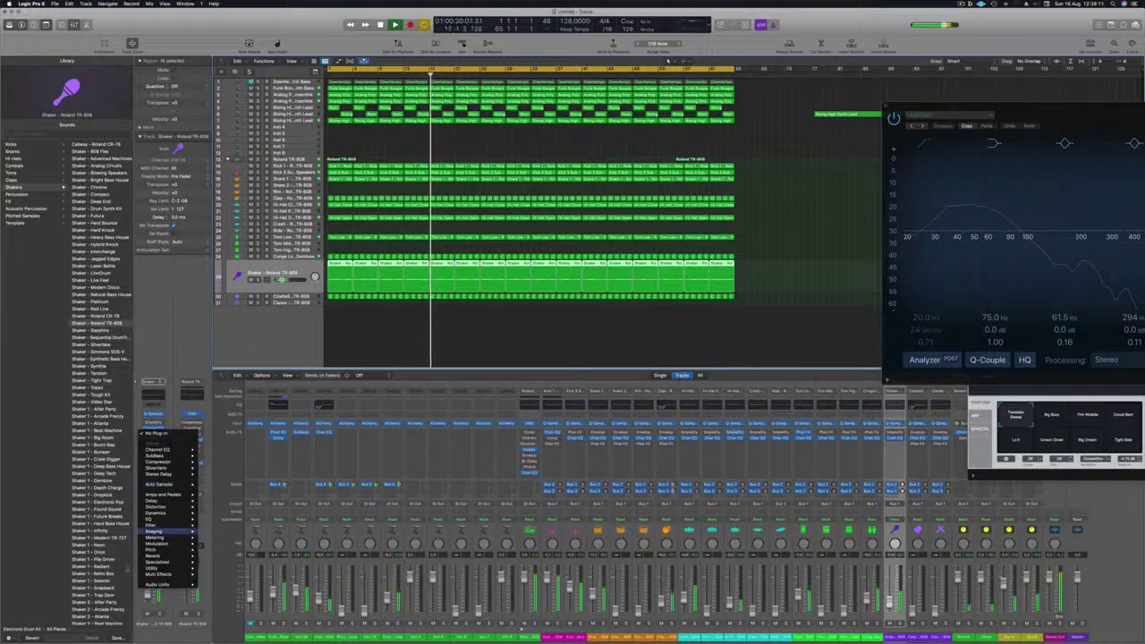
mouse_move(156, 500)
mouse_move(222, 502)
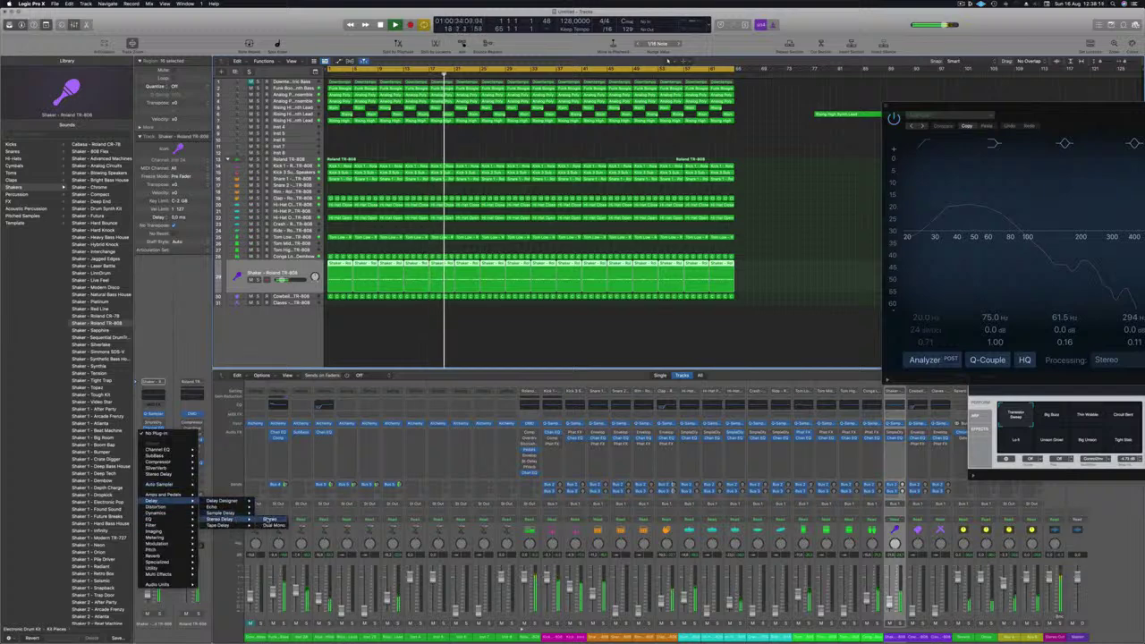
click(268, 519)
drag(508, 100, 491, 103)
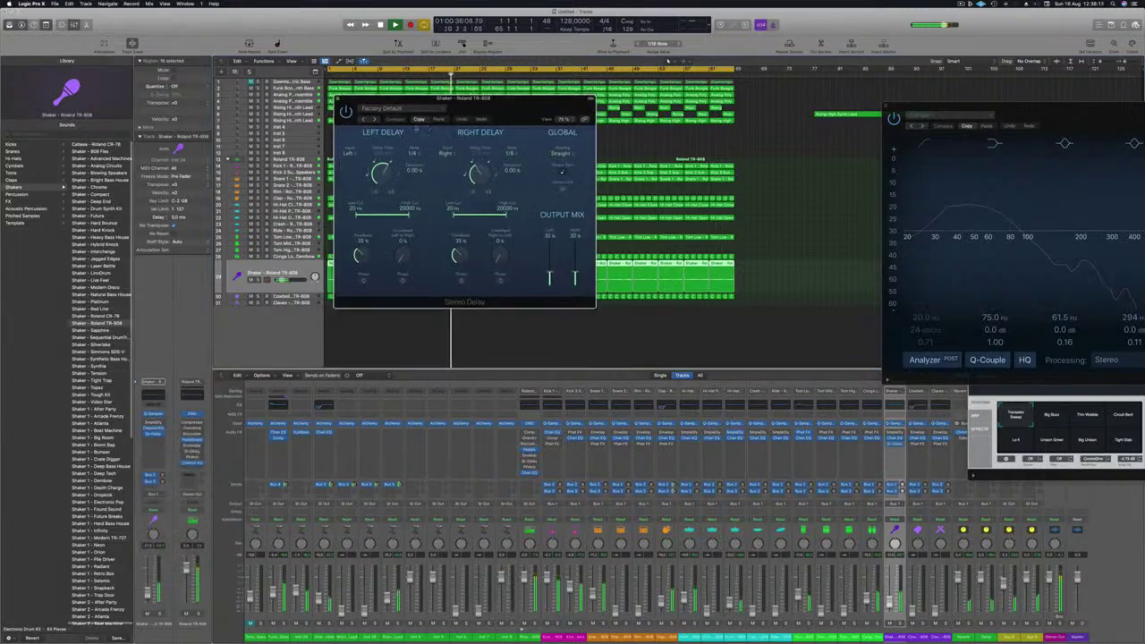
- Set the Shaker's Stereo Delay to 100% output mix, 10 ms left and 25 ms right delay times, and 0% feedback on both sides
drag(549, 276, 553, 237)
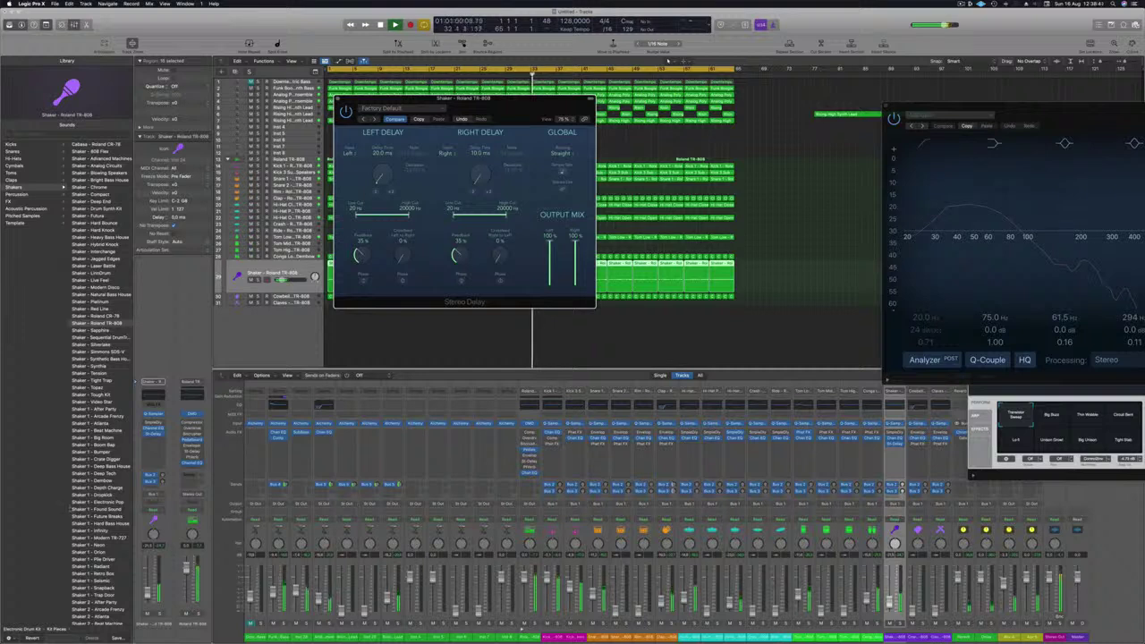
key(Return)
click(338, 99)
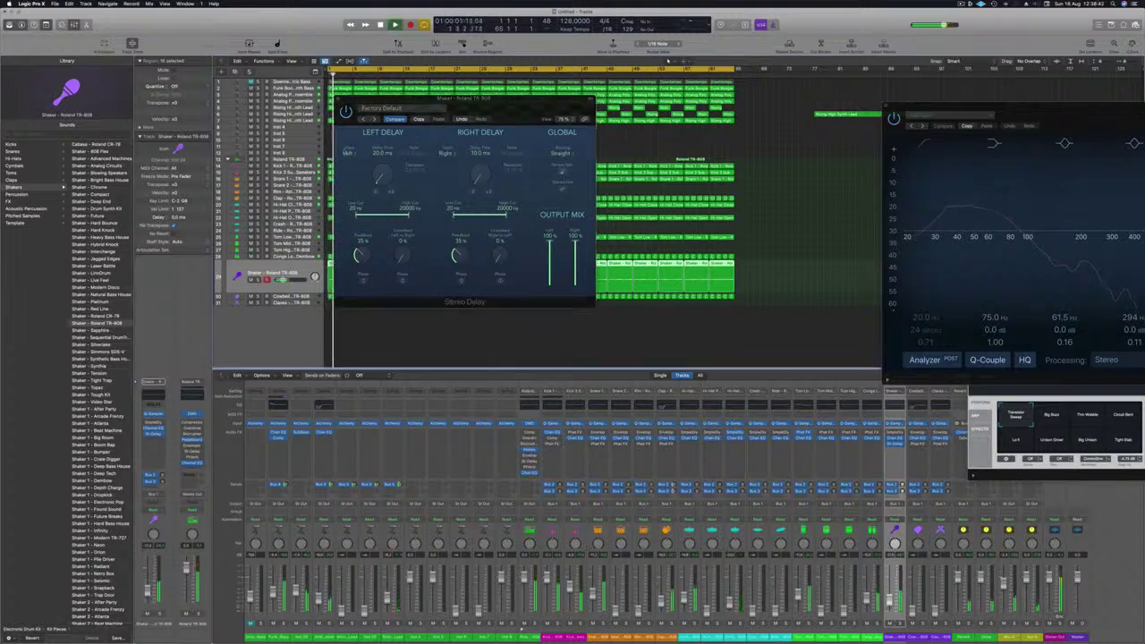
click(345, 110)
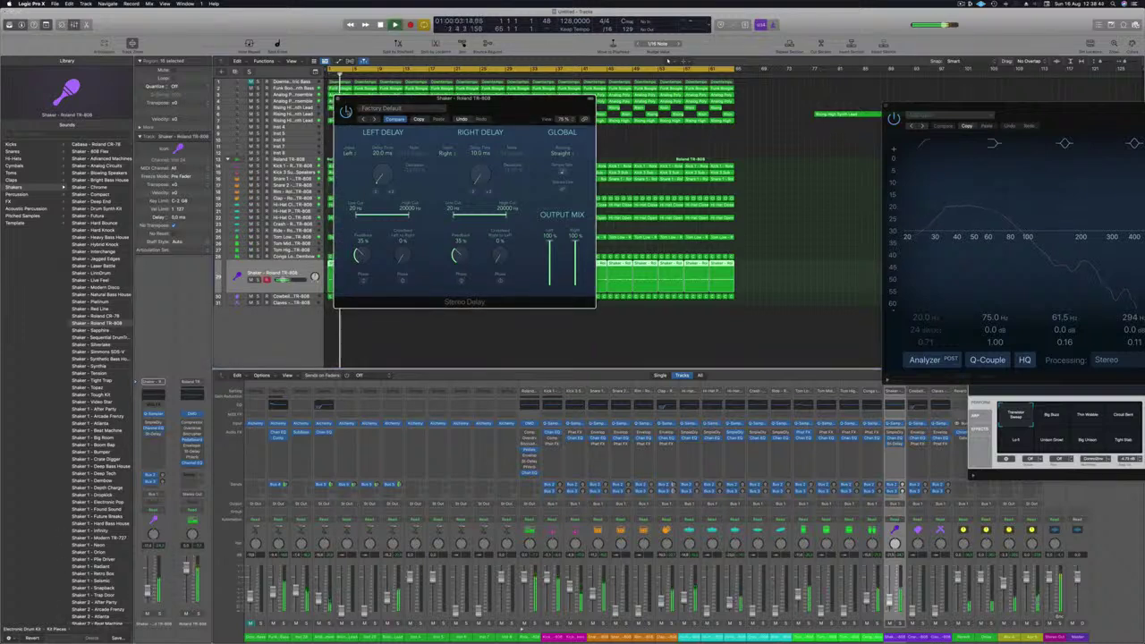
drag(526, 101, 515, 119)
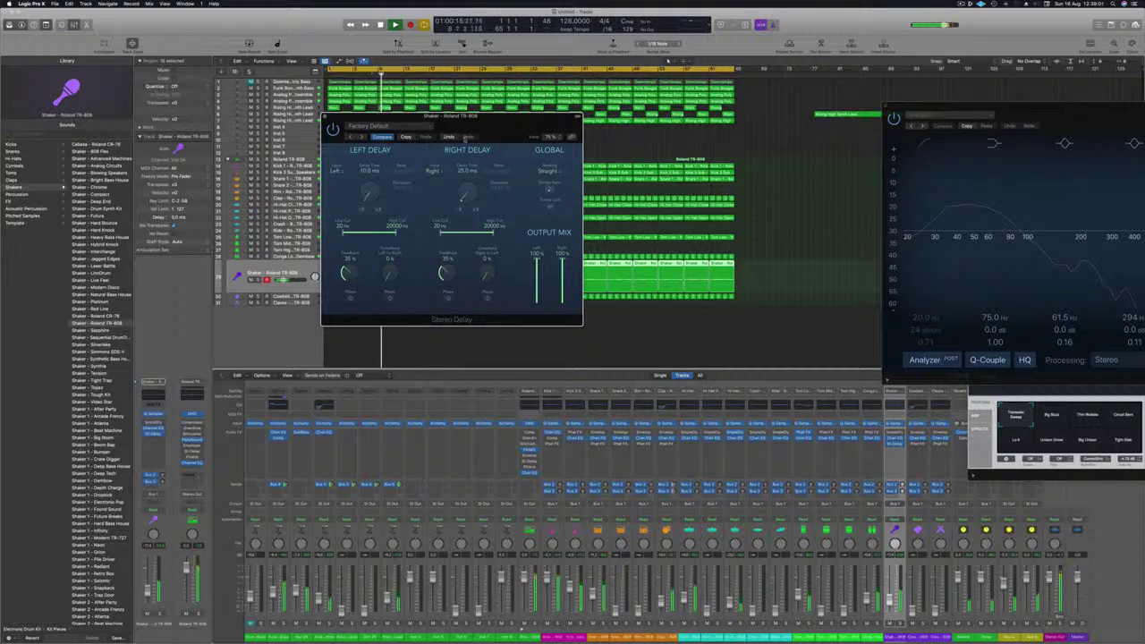
drag(465, 139, 561, 150)
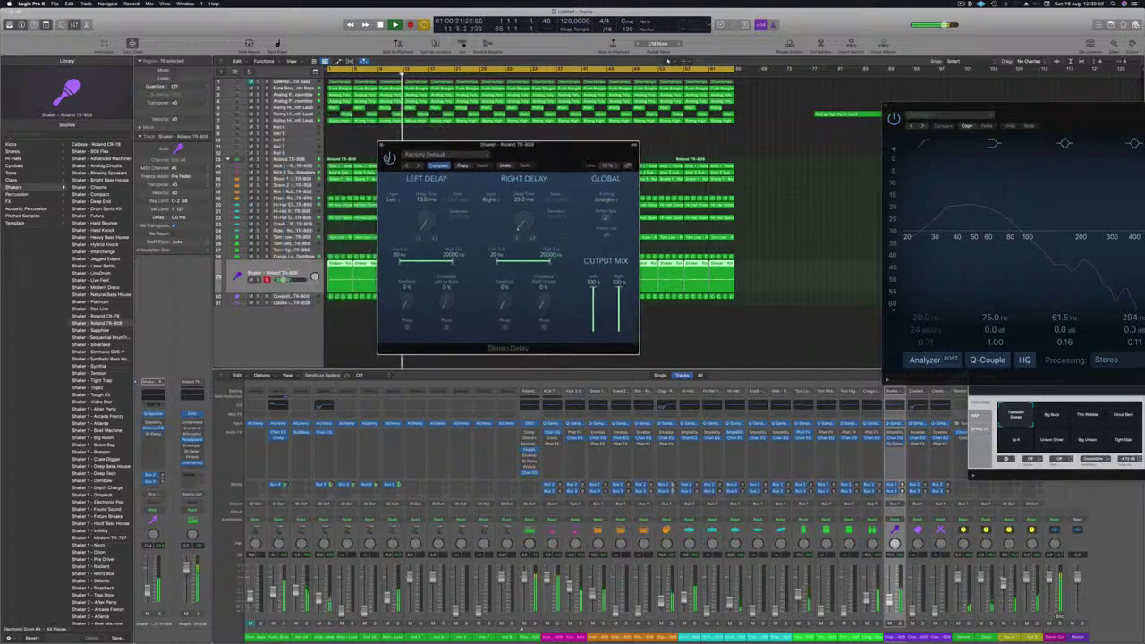
drag(572, 145, 572, 145)
click(381, 144)
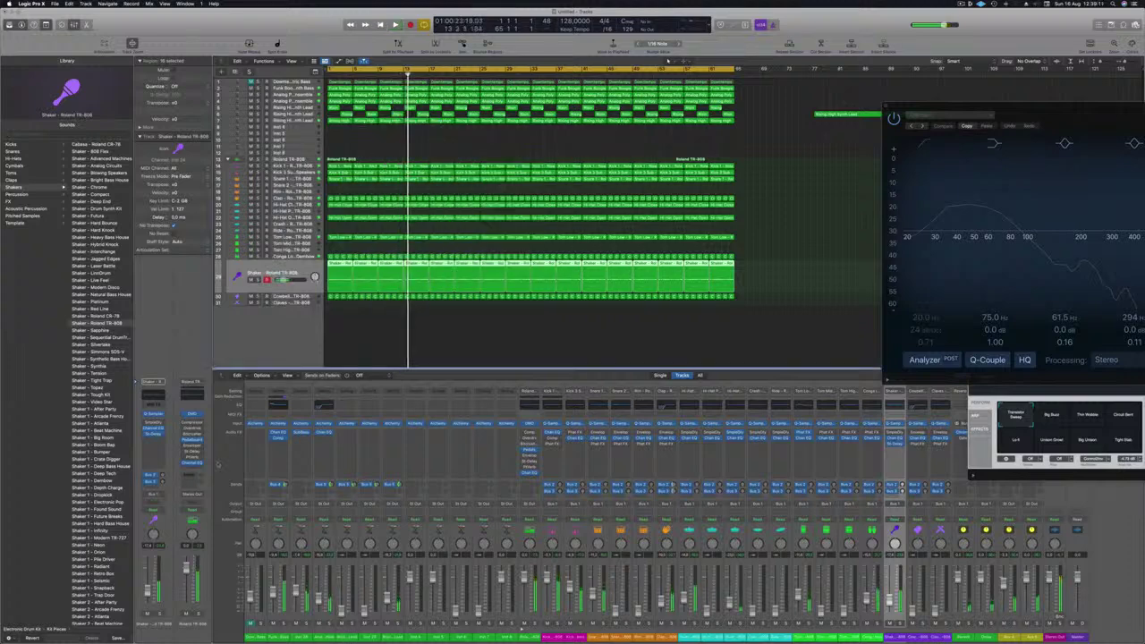
- Replay the mix from the start and audition the TR-808 Cowbell and Shaker tracks, briefly soloing the Cowbell
key(Return)
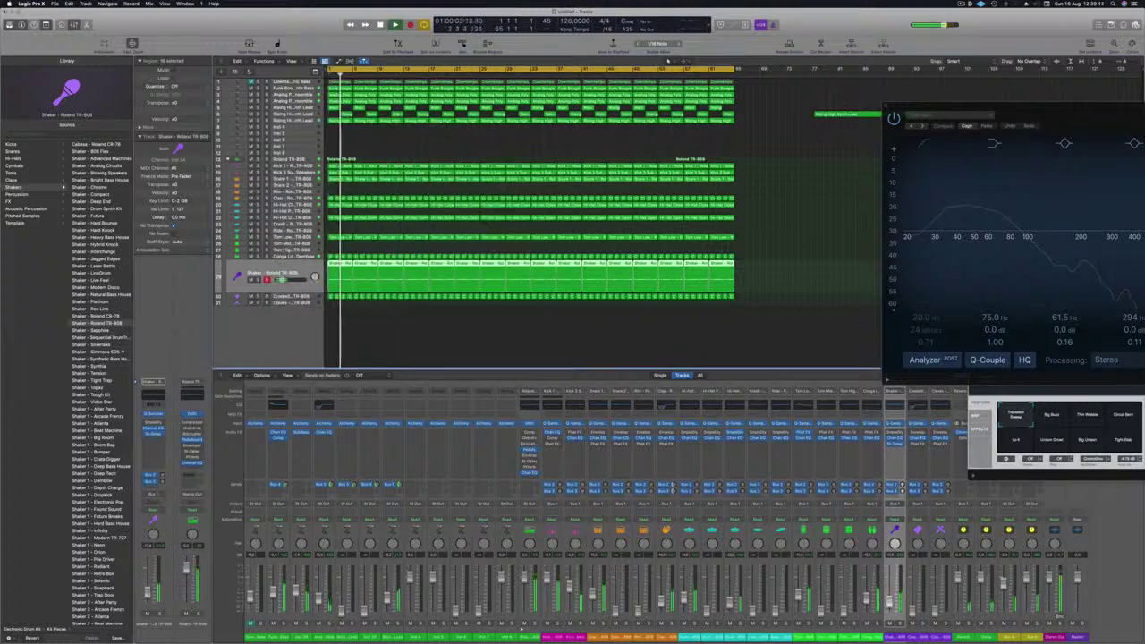
click(246, 296)
key(Return)
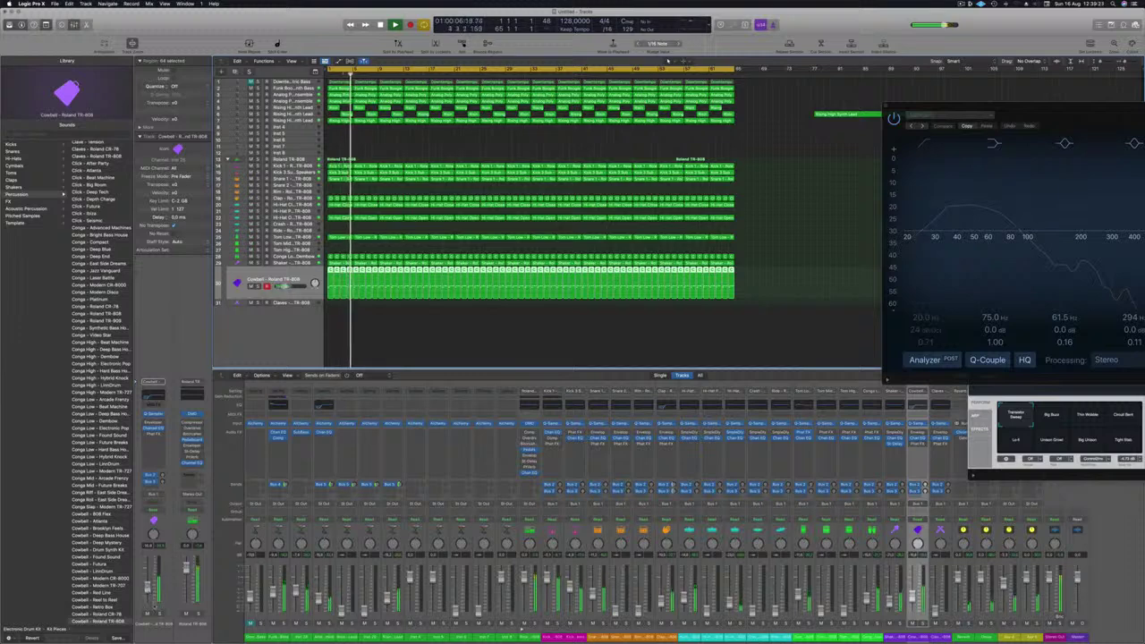
key(s)
key(s)
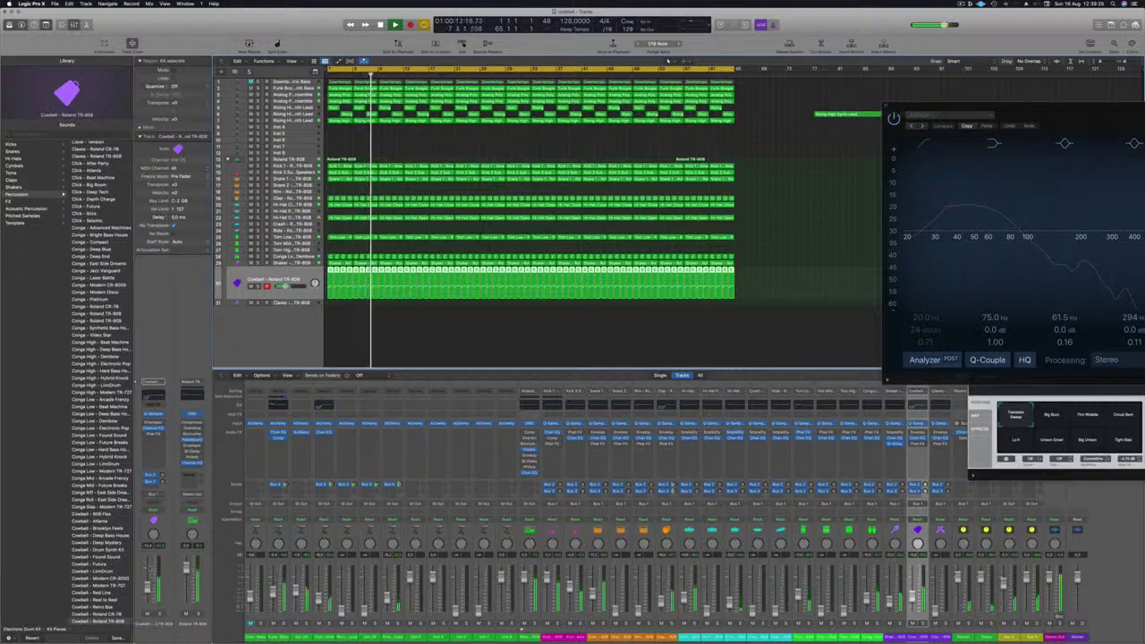
key(Up)
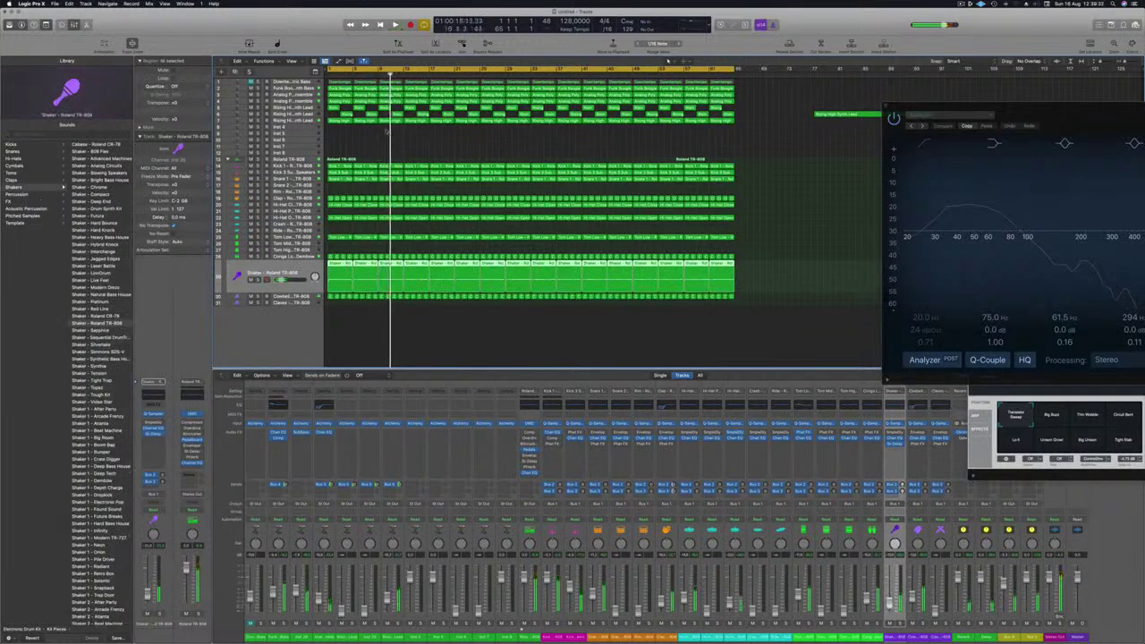
key(Return)
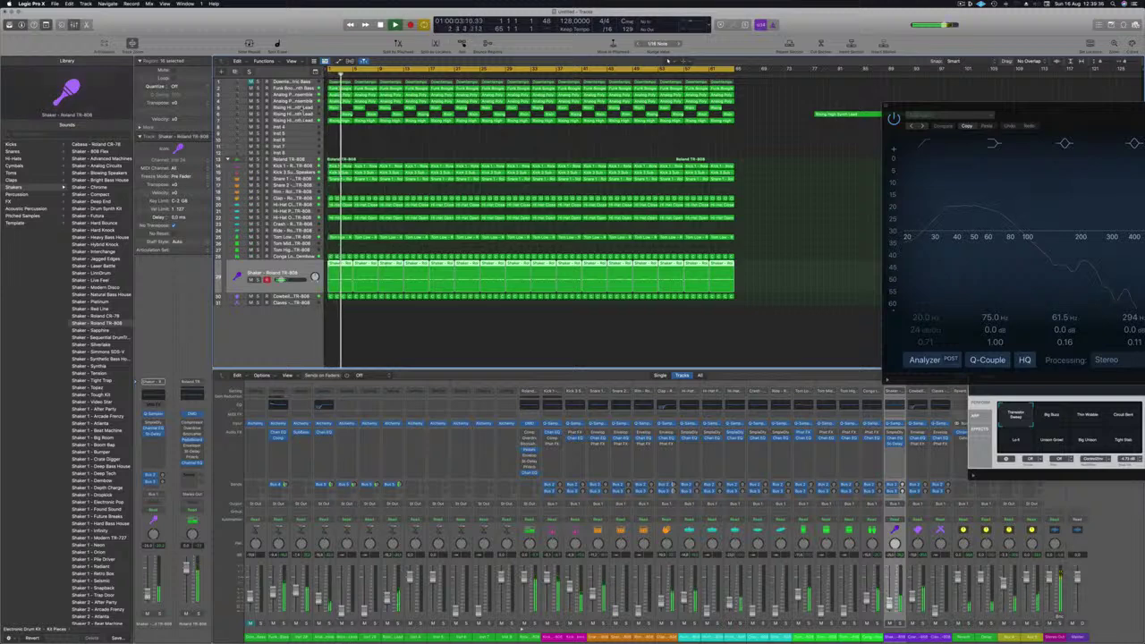
- Insert a Channel EQ on the first Rising High Synth Lead track with a low cut at 565 Hz, 12 dB/Oct
click(301, 109)
key(Return)
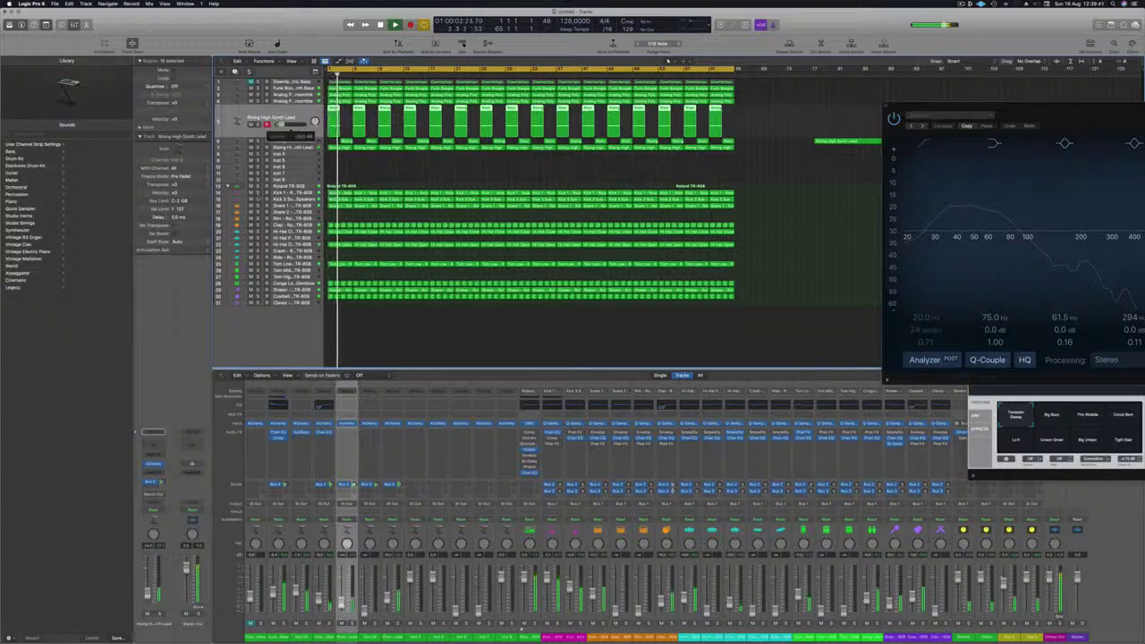
click(153, 463)
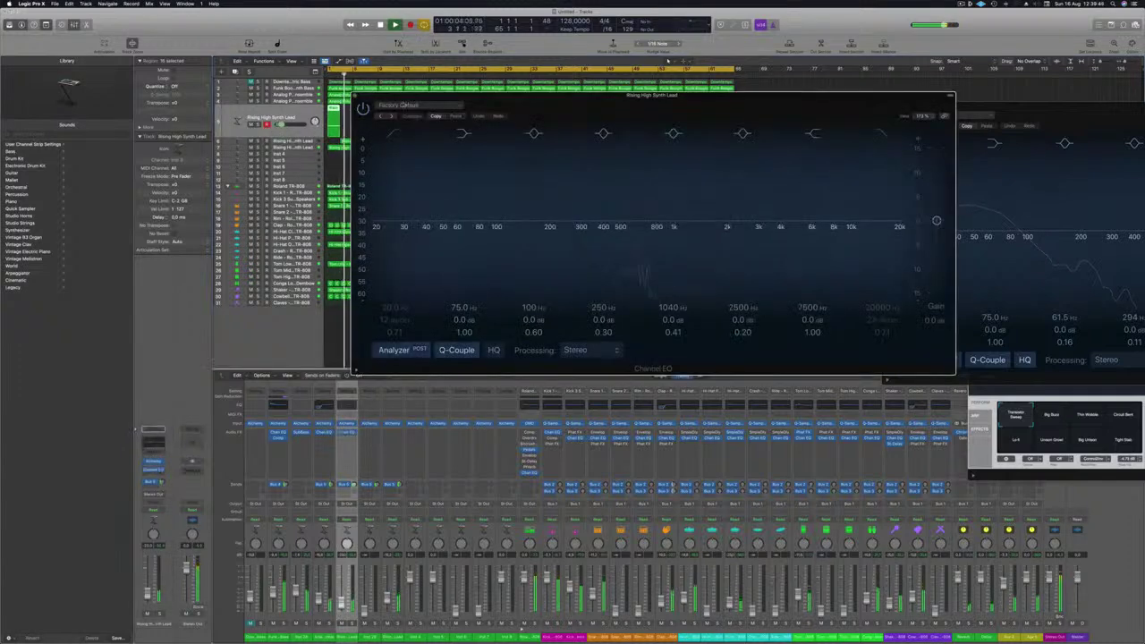
click(396, 132)
drag(402, 203, 647, 203)
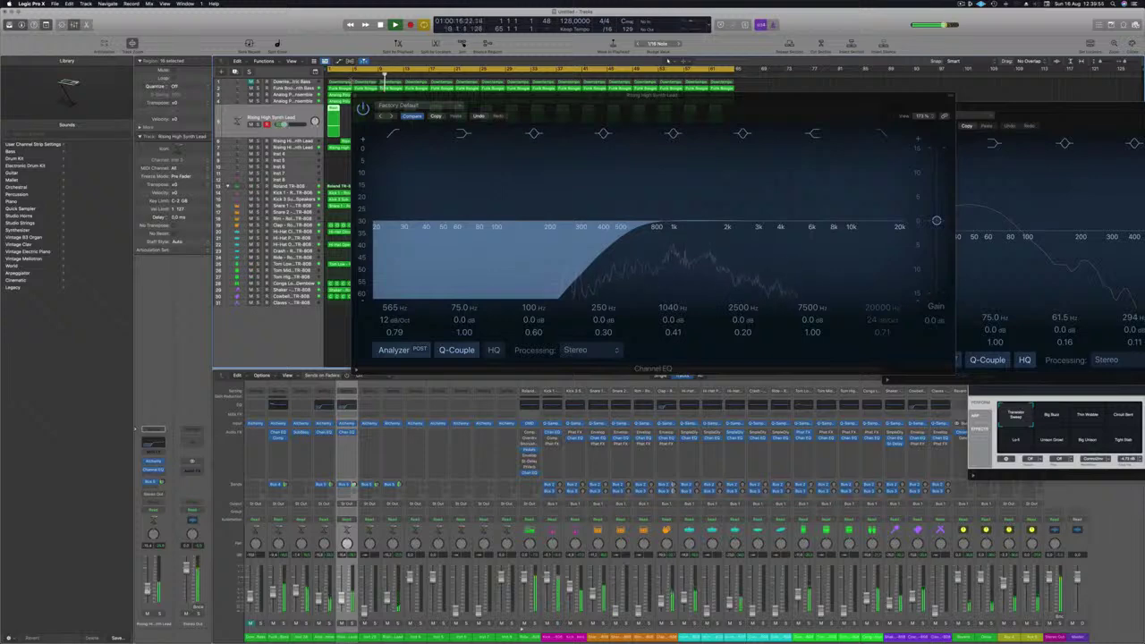
key(super+w)
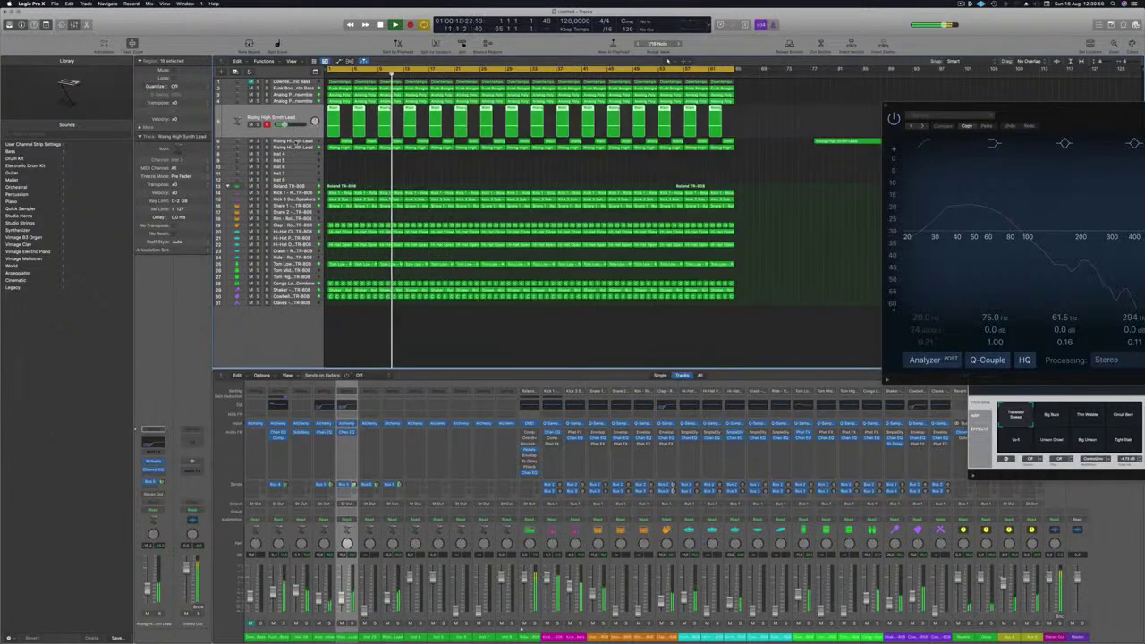
- Add a Channel EQ to the second Rising High Synth Lead track with a low cut at 294 Hz, 12 dB/Oct
key(Down)
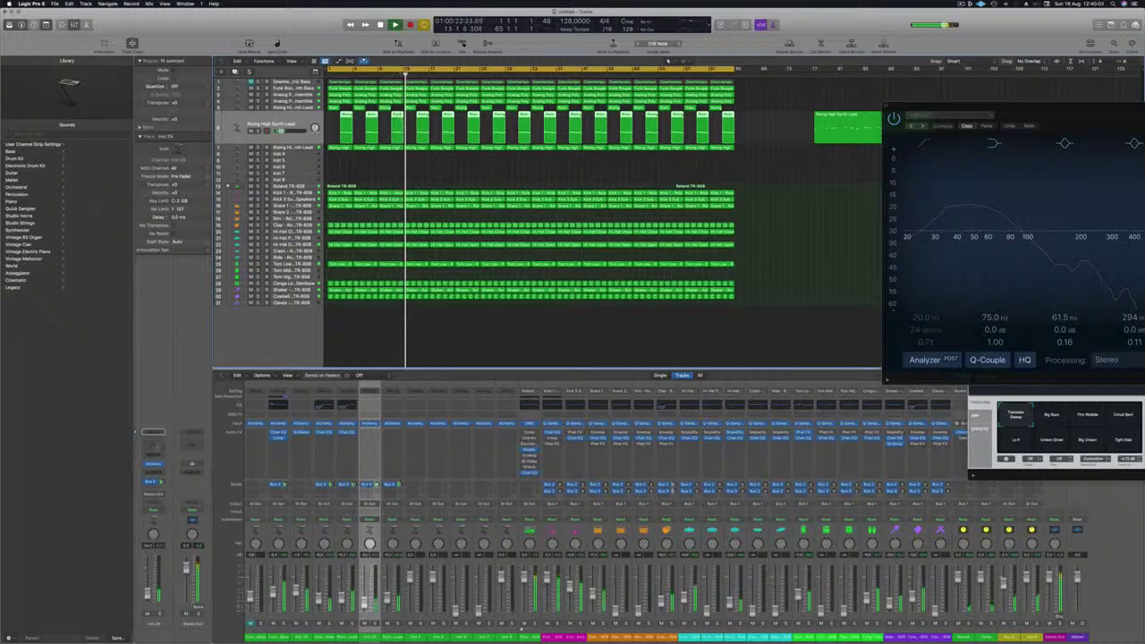
click(369, 404)
click(401, 135)
drag(400, 134, 580, 232)
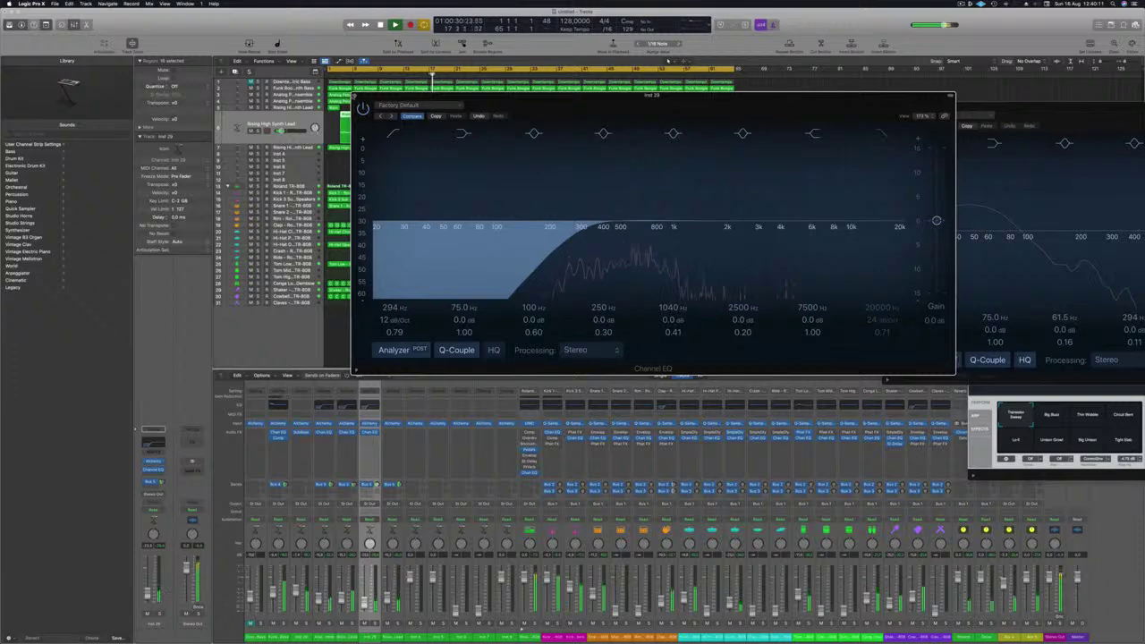
key(super+w)
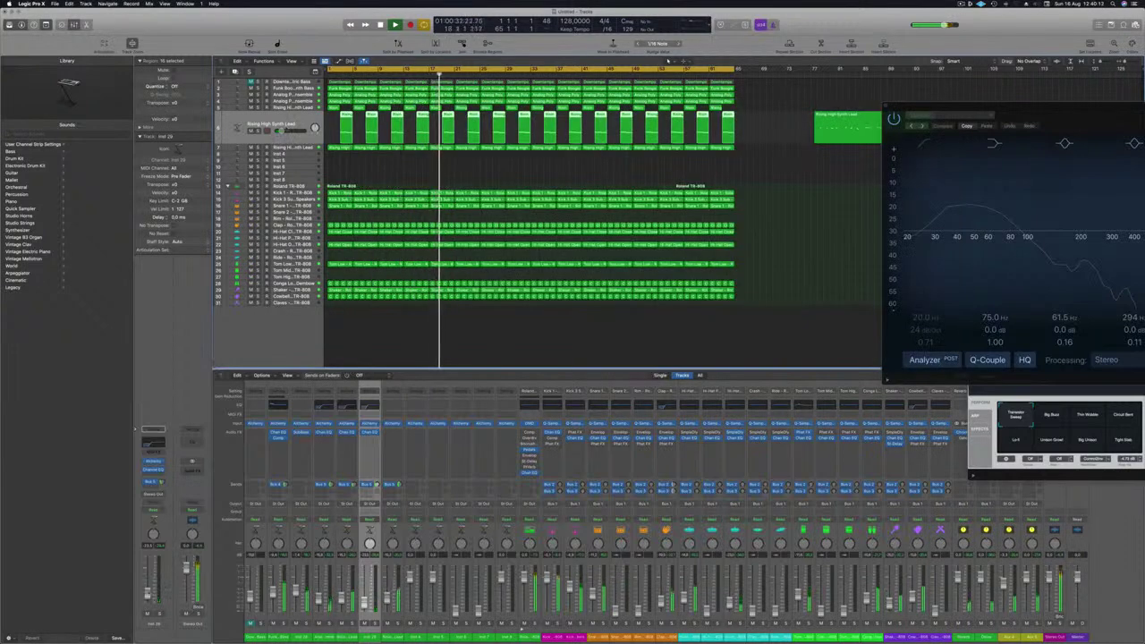
key(Up)
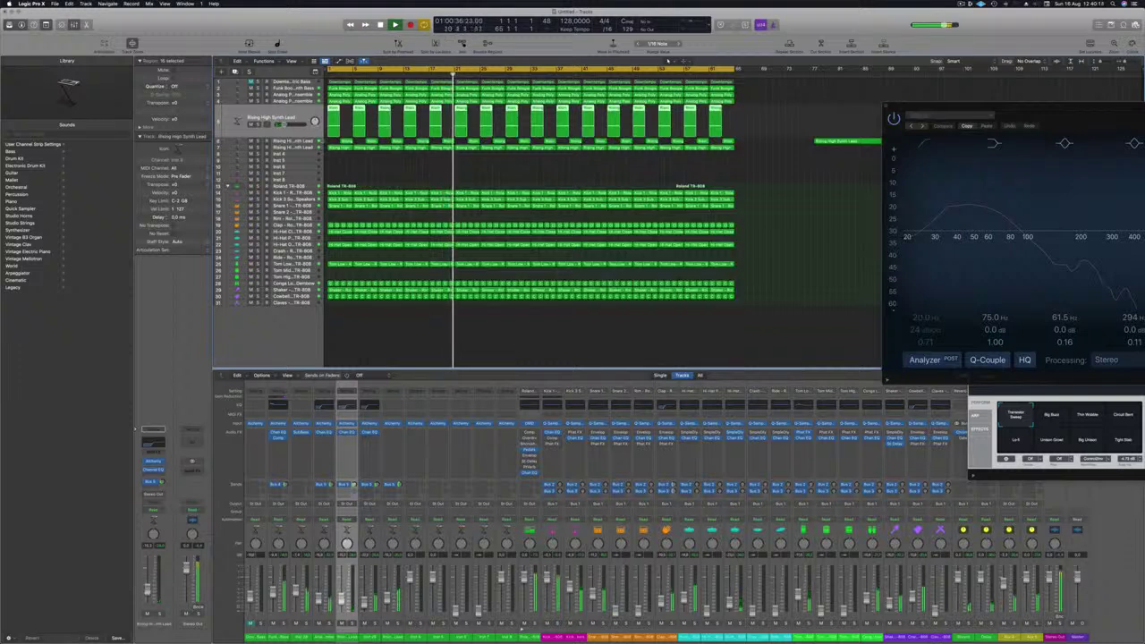
key(Down)
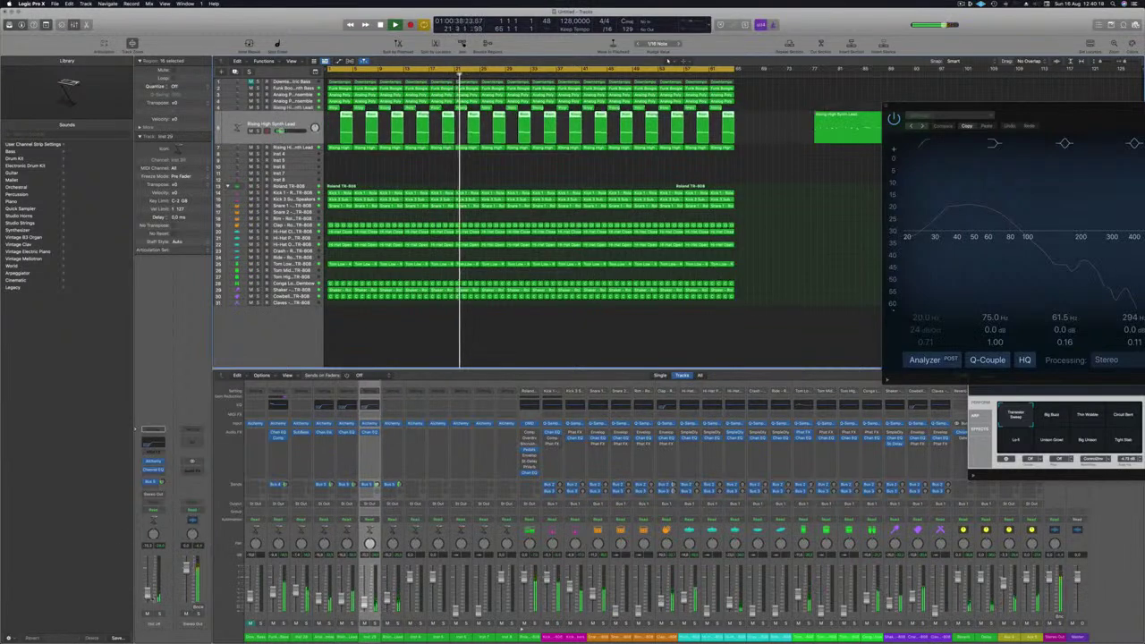